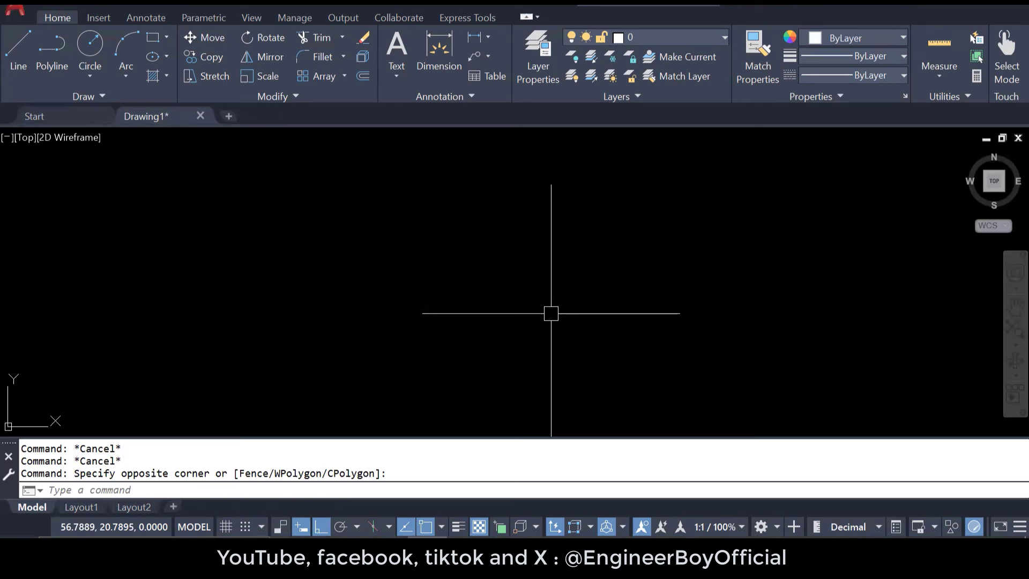
{"action": "left_click", "coordinate": [720, 196]}
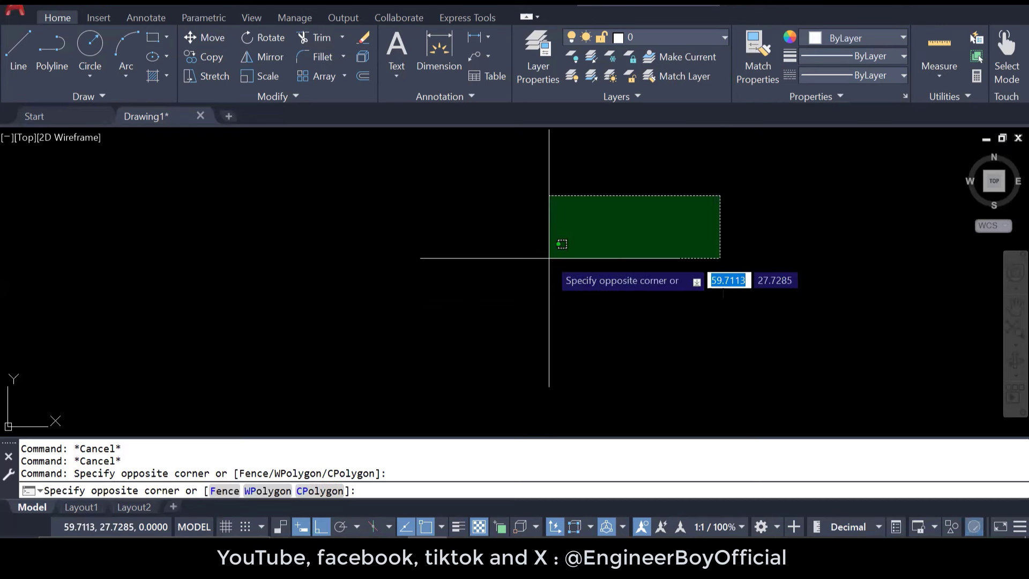
{"action": "left_click", "coordinate": [394, 300]}
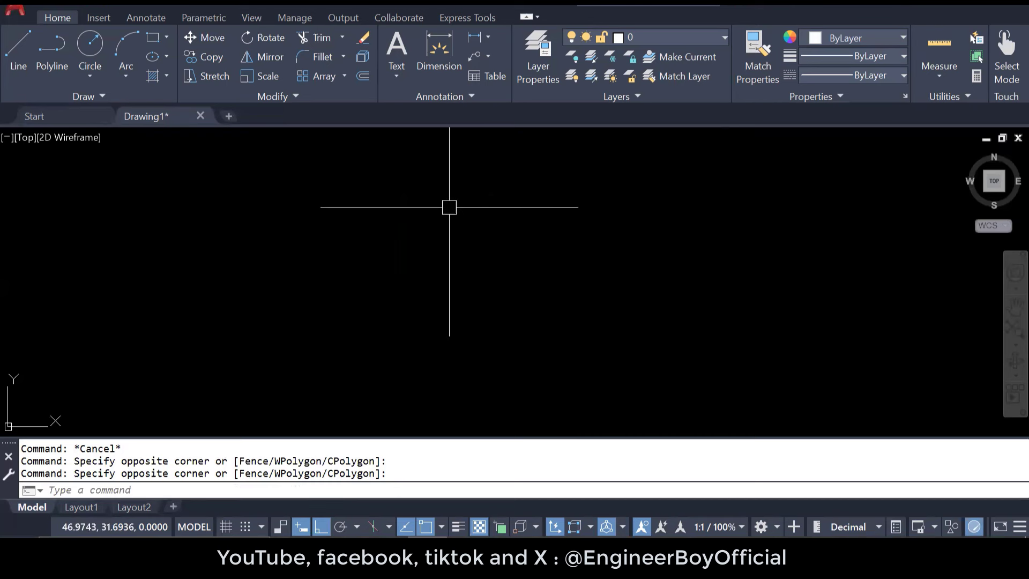
{"action": "left_click", "coordinate": [348, 209]}
{"action": "left_click", "coordinate": [556, 307]}
Step: Set the drawing's length units to Architectural with 0'-0 1/8" precision and inches as the insertion scale
{"action": "type", "text": "u"}
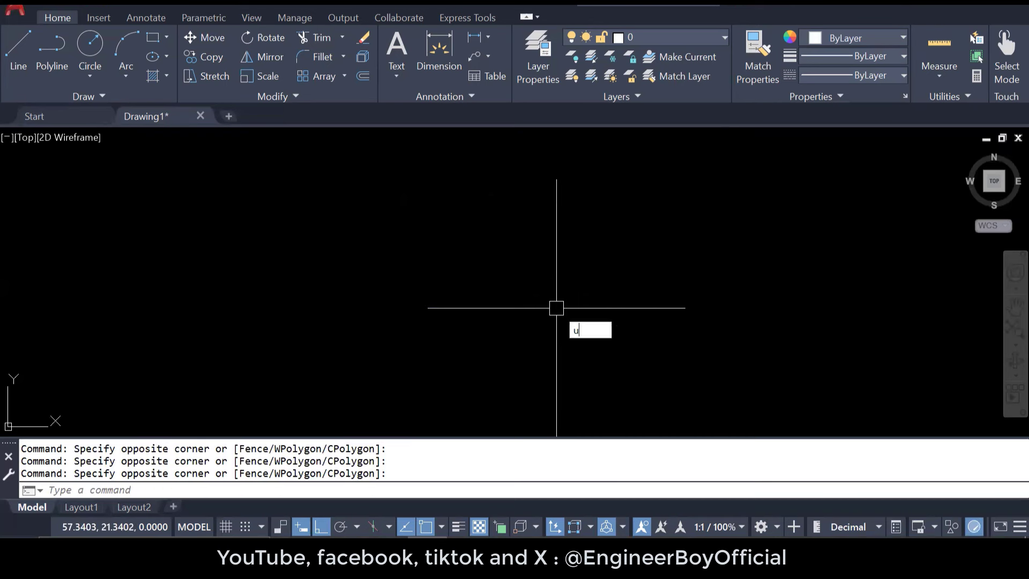
{"action": "type", "text": "n"}
{"action": "key", "text": "Return"}
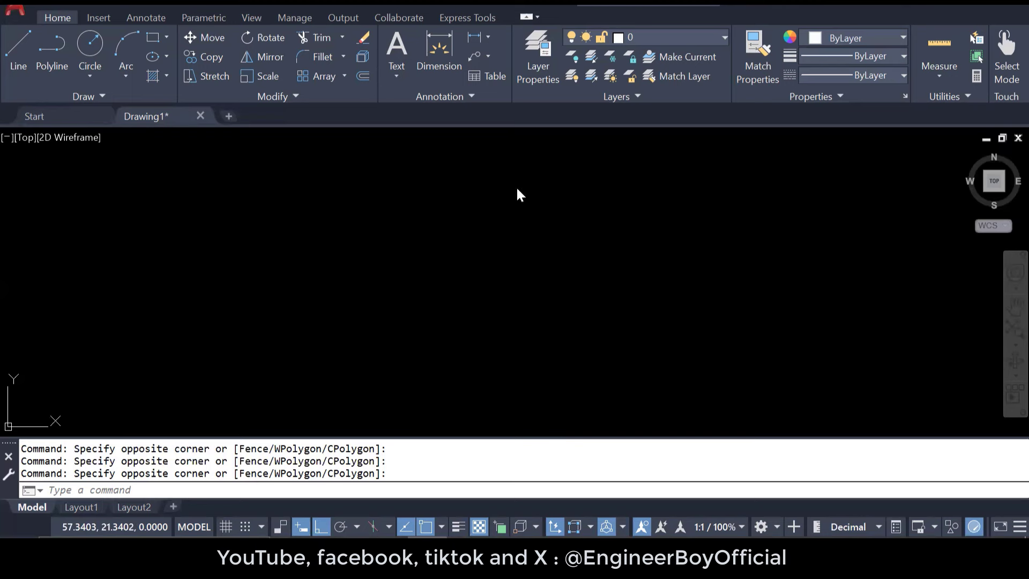
{"action": "left_click", "coordinate": [421, 113]}
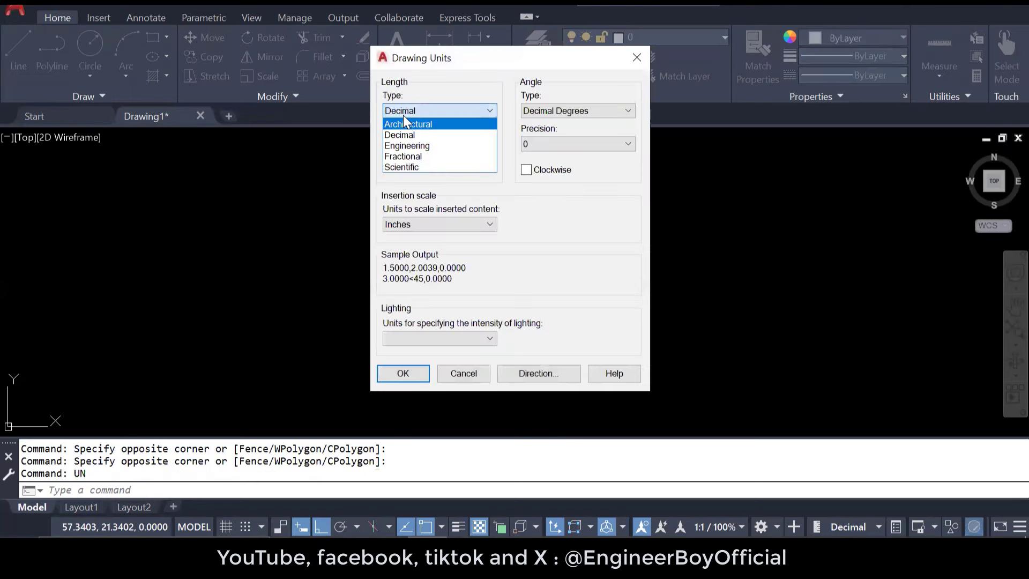
{"action": "left_click", "coordinate": [403, 124]}
{"action": "left_click", "coordinate": [403, 143]}
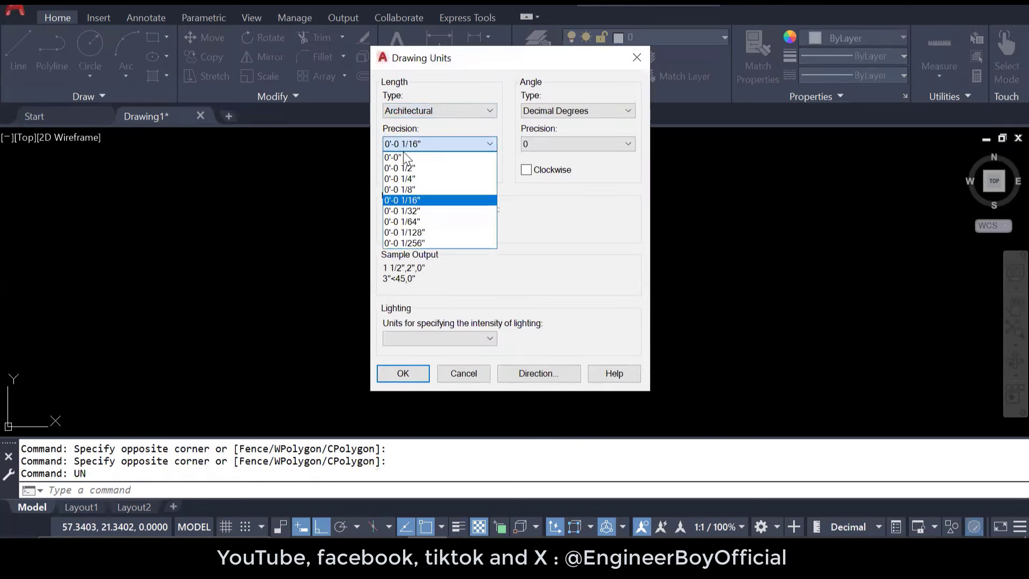
{"action": "left_click", "coordinate": [402, 189]}
{"action": "left_click", "coordinate": [418, 225]}
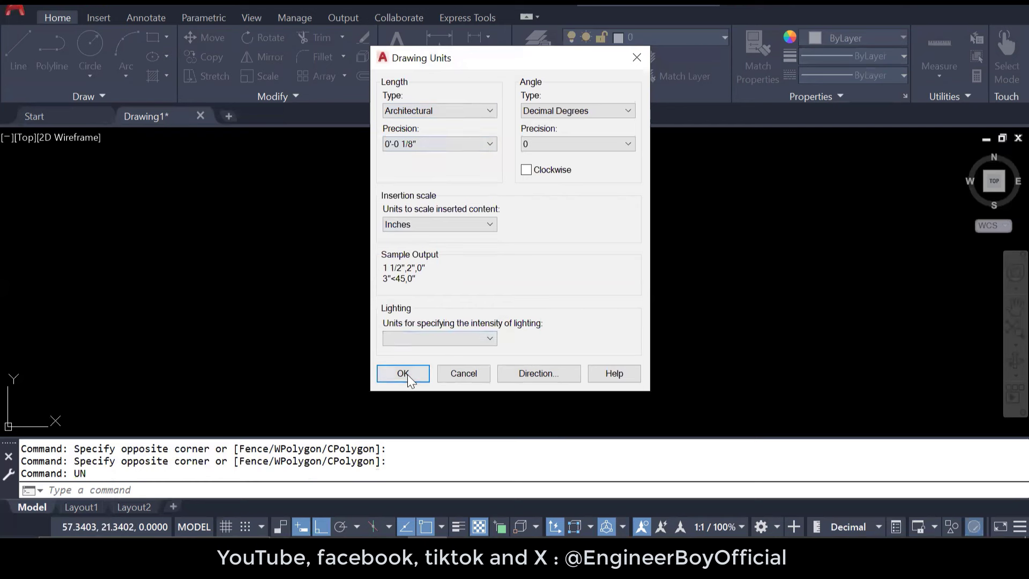
Step: Set the base angle direction to North and apply the drawing unit settings
{"action": "left_click", "coordinate": [535, 373]}
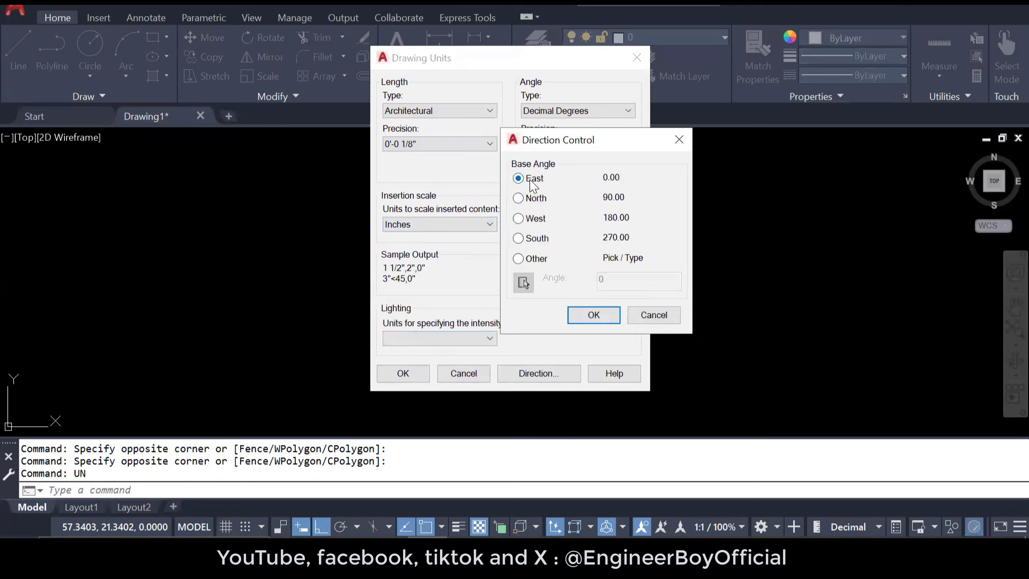
{"action": "left_click", "coordinate": [524, 198]}
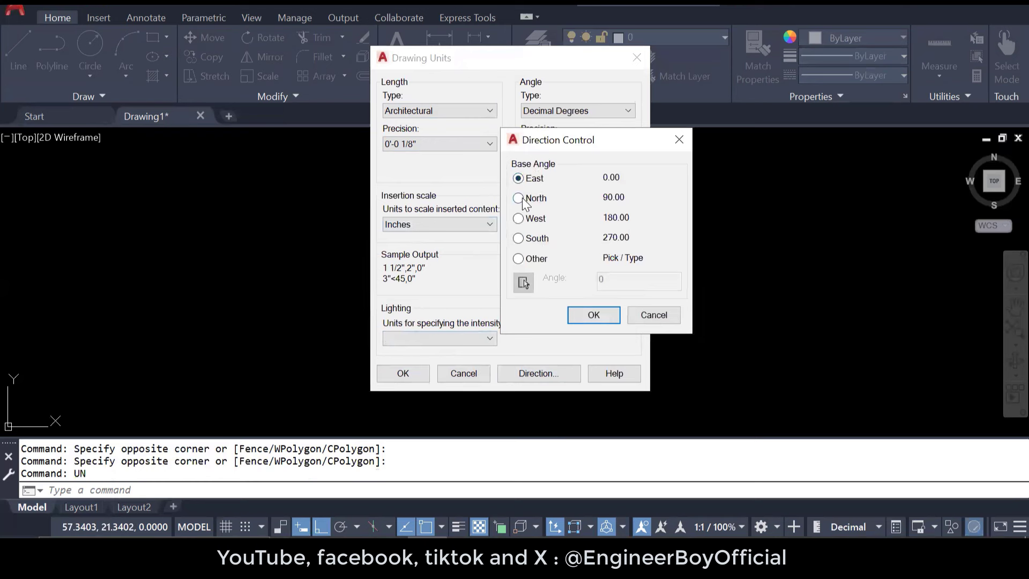
{"action": "left_click", "coordinate": [592, 316]}
{"action": "left_click", "coordinate": [402, 373]}
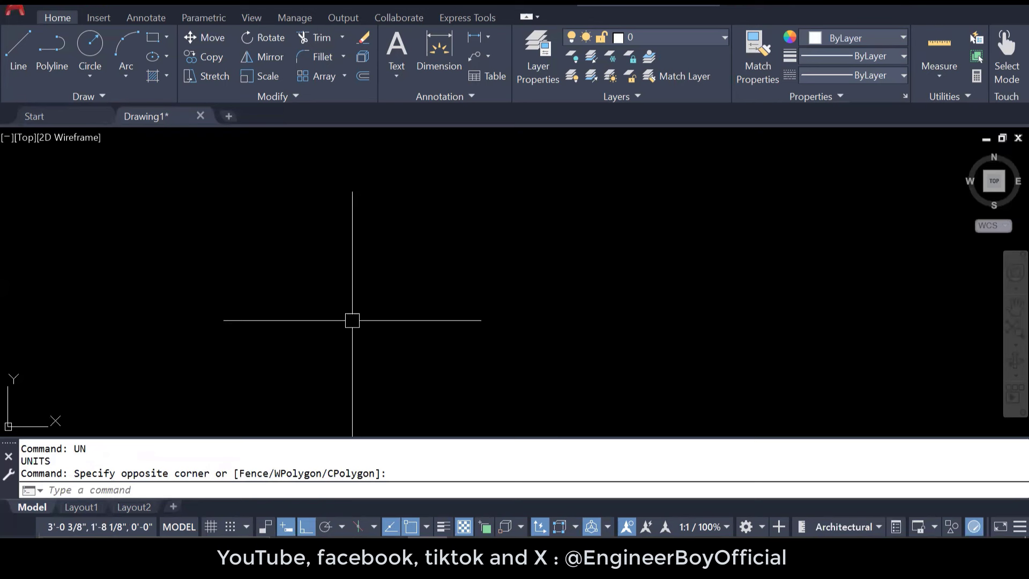
Step: Draw a six-sided polygon by its edge, with a horizontal bottom edge 10' long
{"action": "type", "text": "POL"}
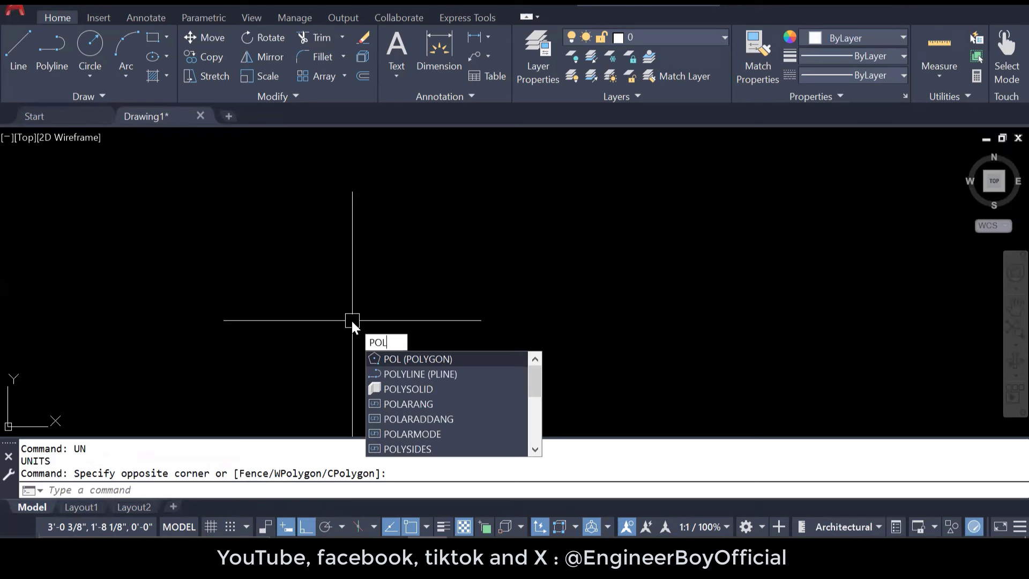
{"action": "key", "text": "Return"}
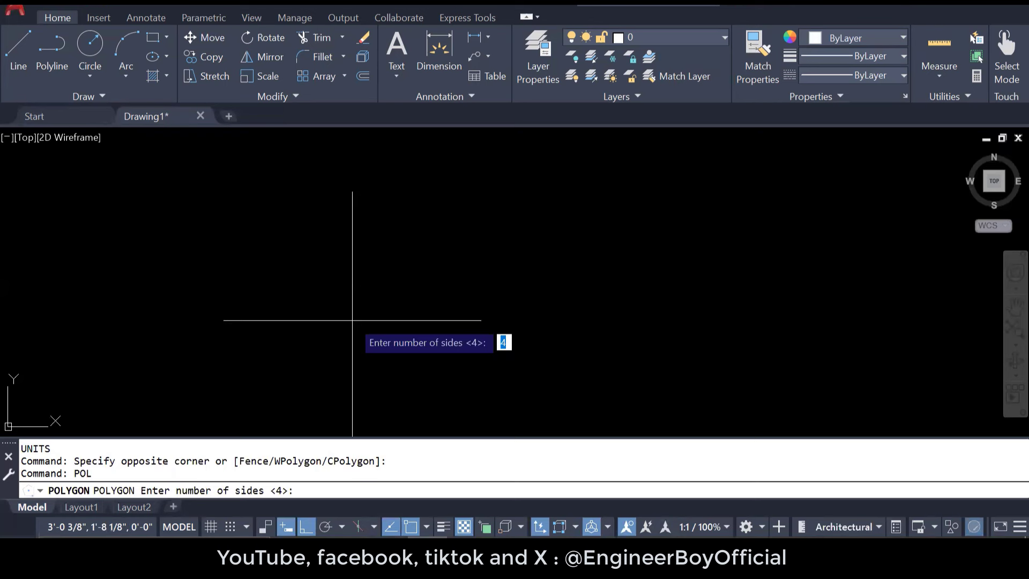
{"action": "type", "text": "6"}
{"action": "key", "text": "Return"}
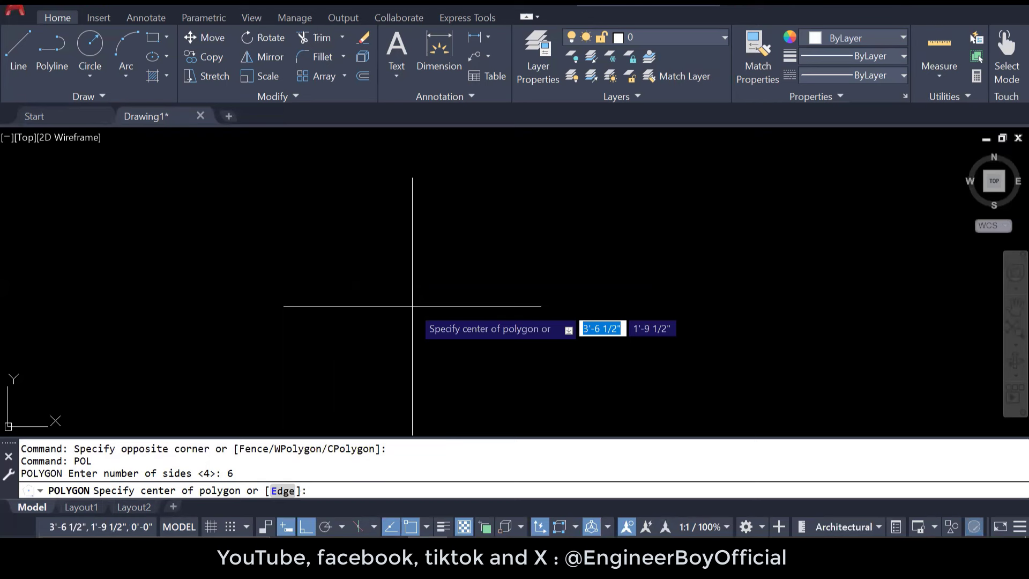
{"action": "type", "text": "e"}
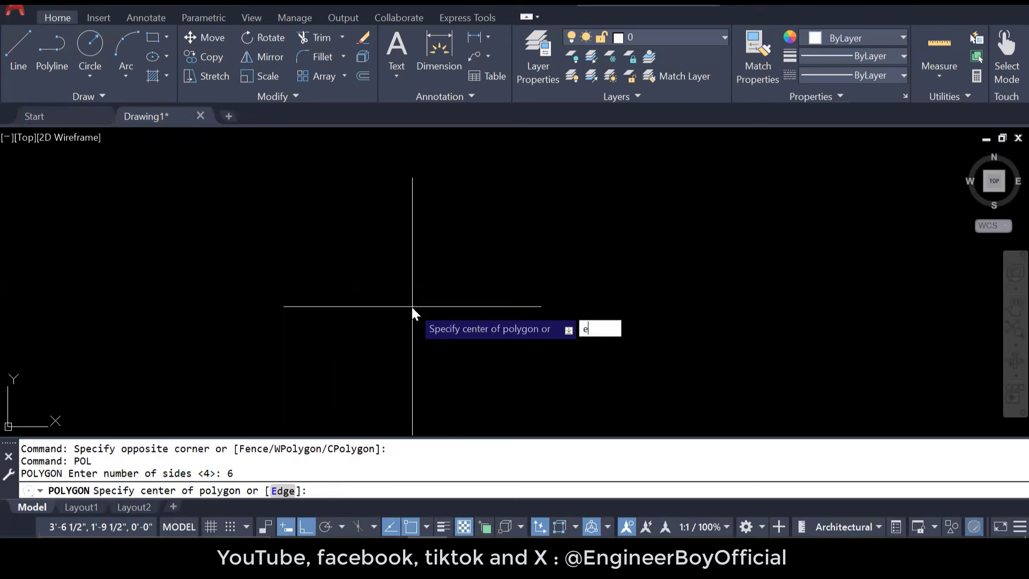
{"action": "key", "text": "Return"}
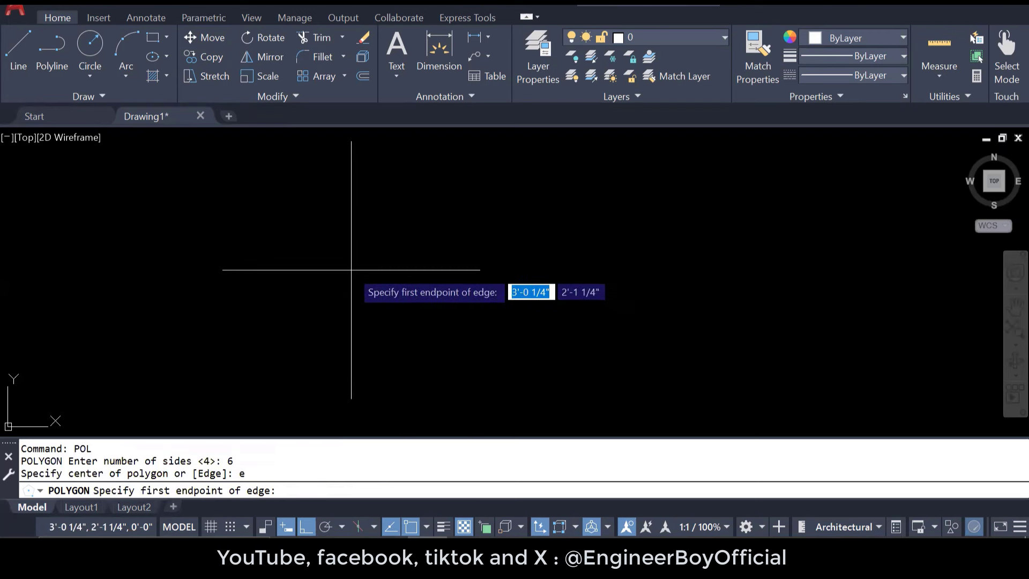
{"action": "left_click", "coordinate": [351, 271]}
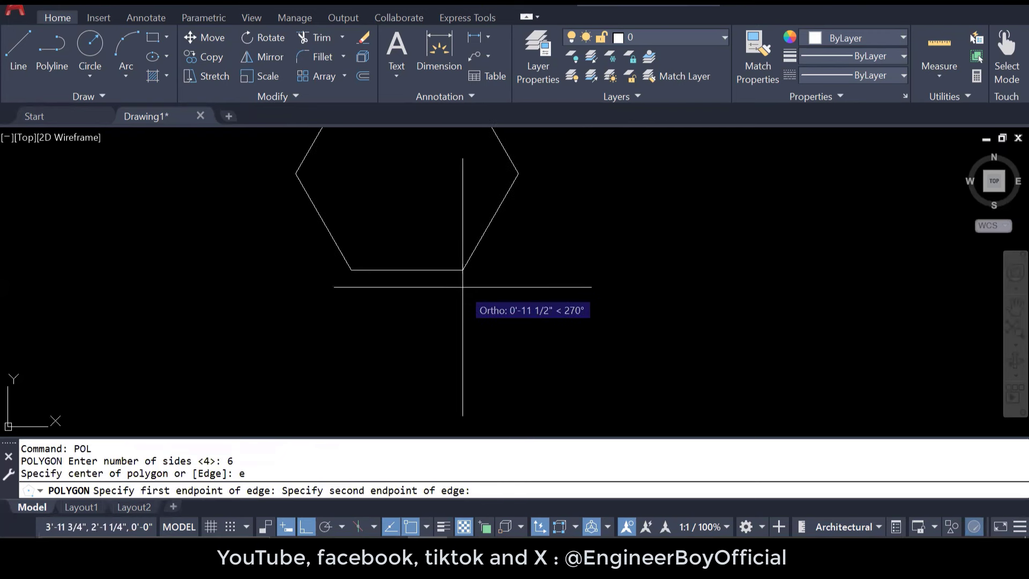
{"action": "type", "text": "1"}
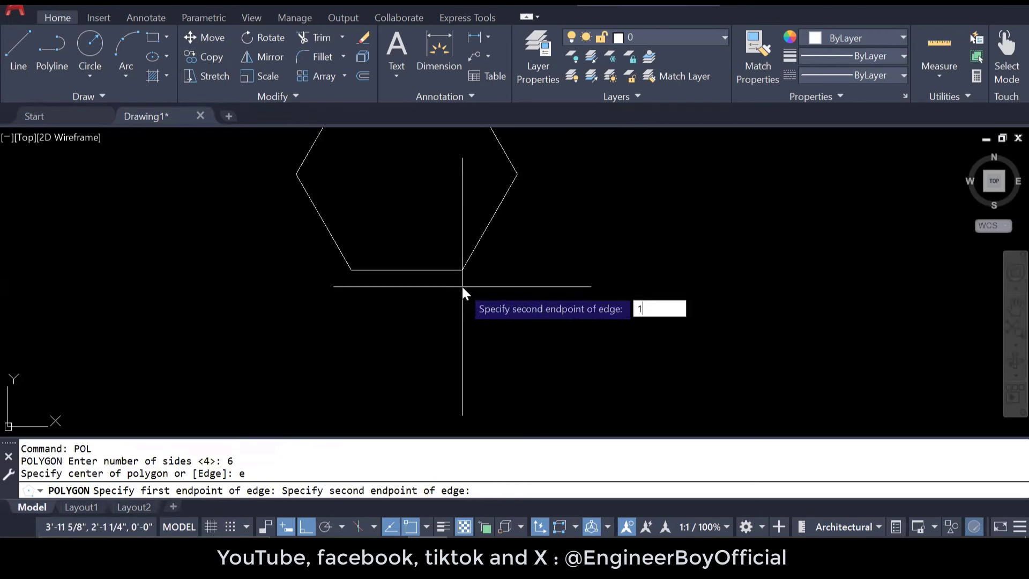
{"action": "type", "text": "0'"}
{"action": "key", "text": "Return"}
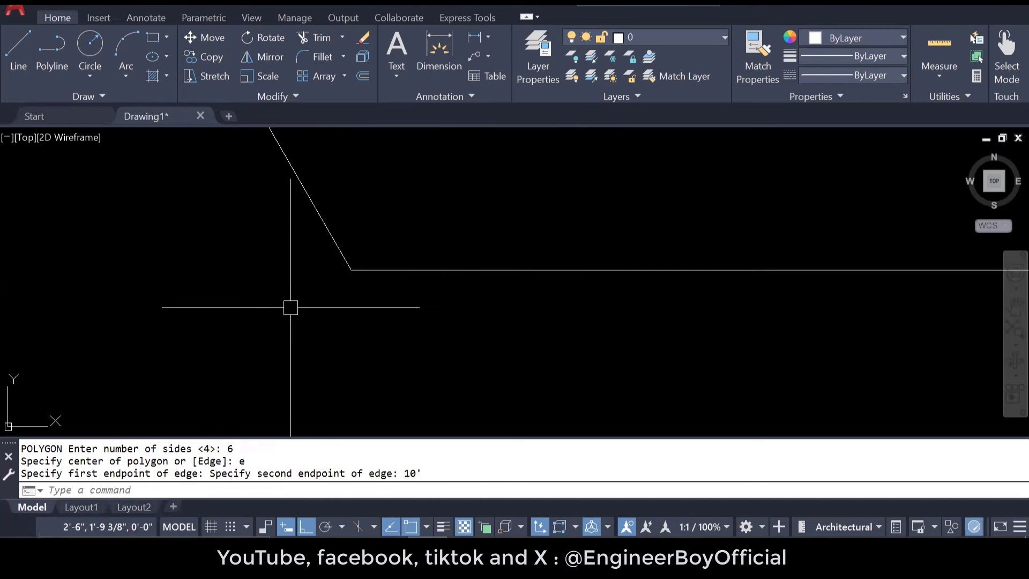
Step: Move the hexagon horizontally to the right, farther away from the origin
{"action": "type", "text": "z"}
{"action": "key", "text": "Return"}
{"action": "type", "text": "e"}
{"action": "key", "text": "Return"}
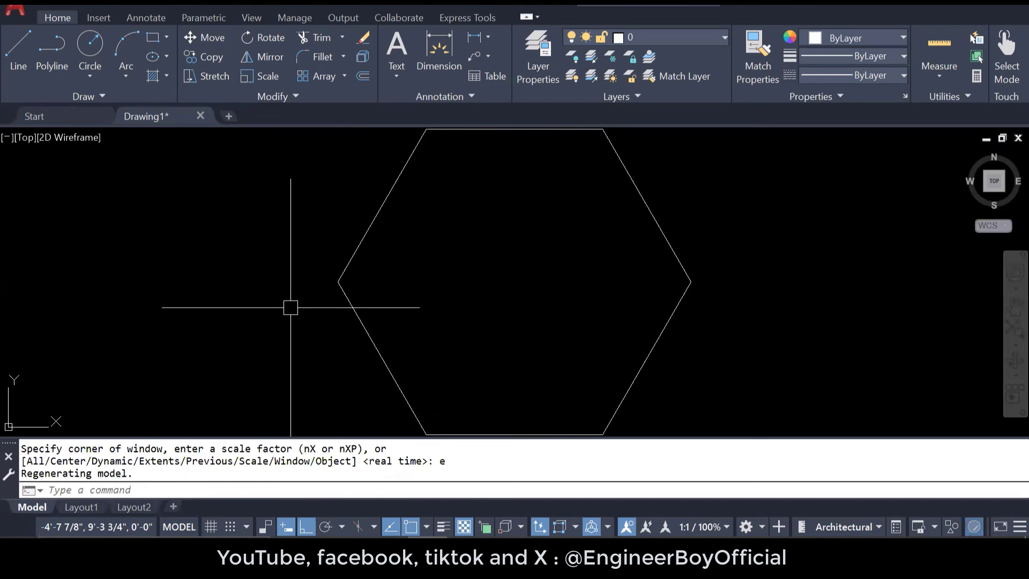
{"action": "scroll", "coordinate": [317, 280], "scroll_direction": "down", "scroll_amount": 2}
{"action": "left_click", "coordinate": [597, 409]}
{"action": "left_click", "coordinate": [452, 343]}
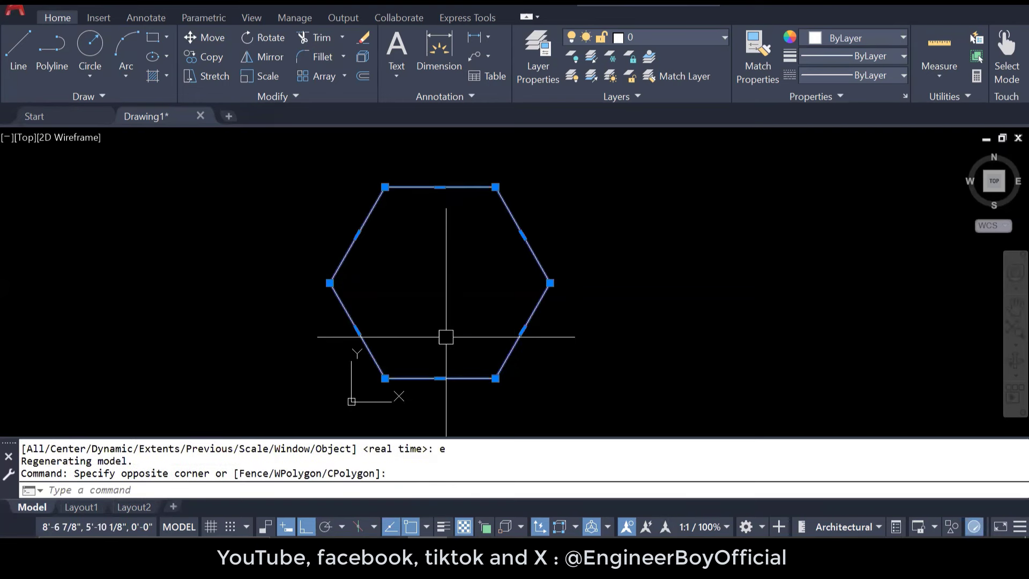
{"action": "type", "text": "n"}
{"action": "key", "text": "BackSpace"}
{"action": "type", "text": "m"}
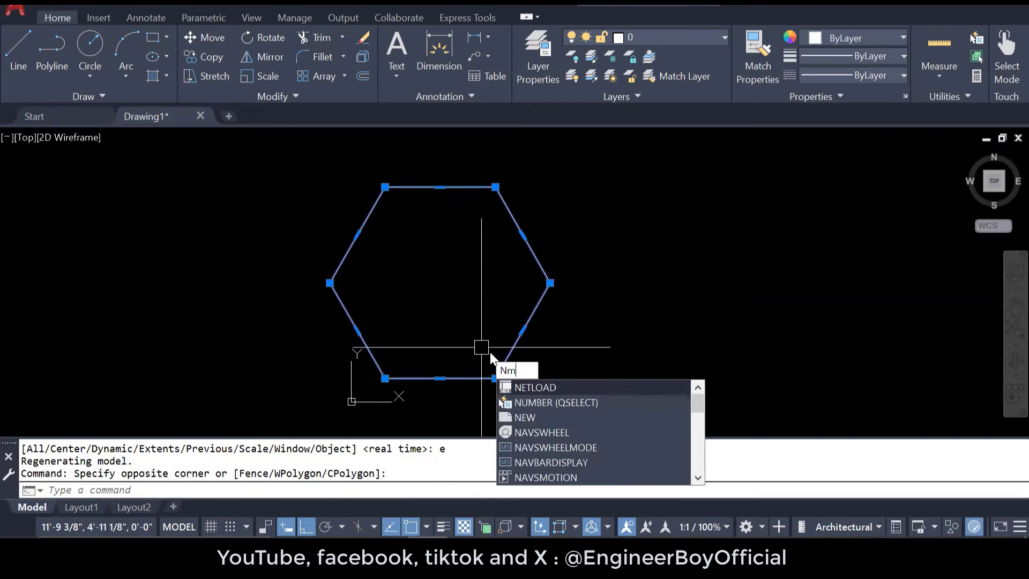
{"action": "key", "text": "Return"}
{"action": "key", "text": "Escape"}
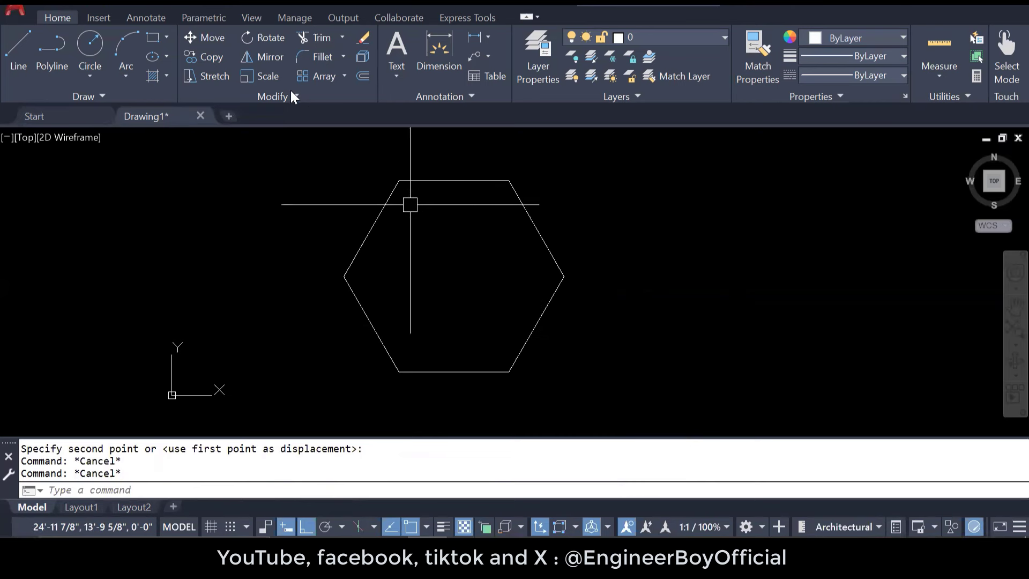
Step: Add a linear dimension to the hexagon's bottom edge, placing the dimension line just below it
{"action": "left_click", "coordinate": [145, 18]}
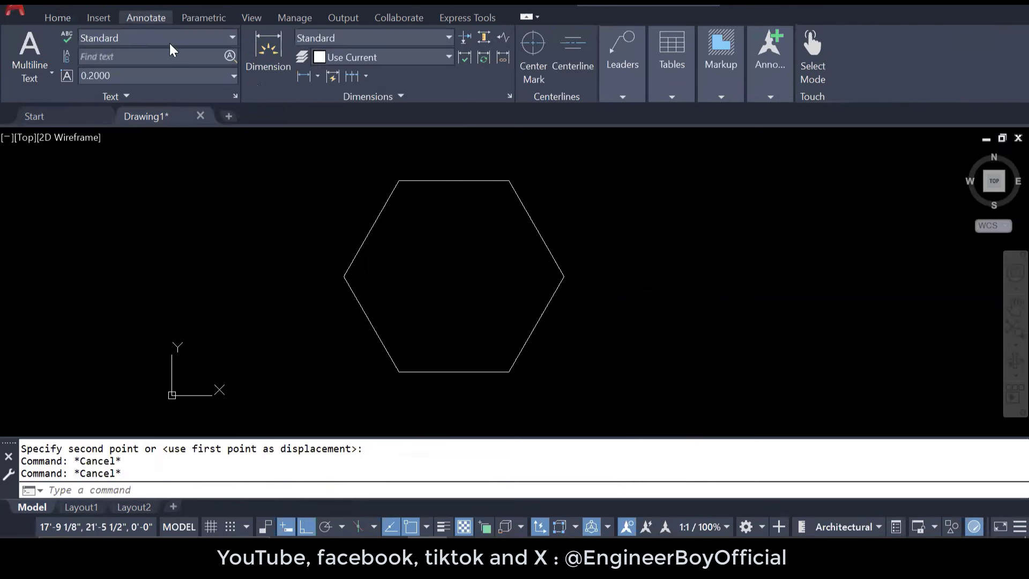
{"action": "left_click", "coordinate": [304, 75]}
{"action": "left_click", "coordinate": [509, 371]}
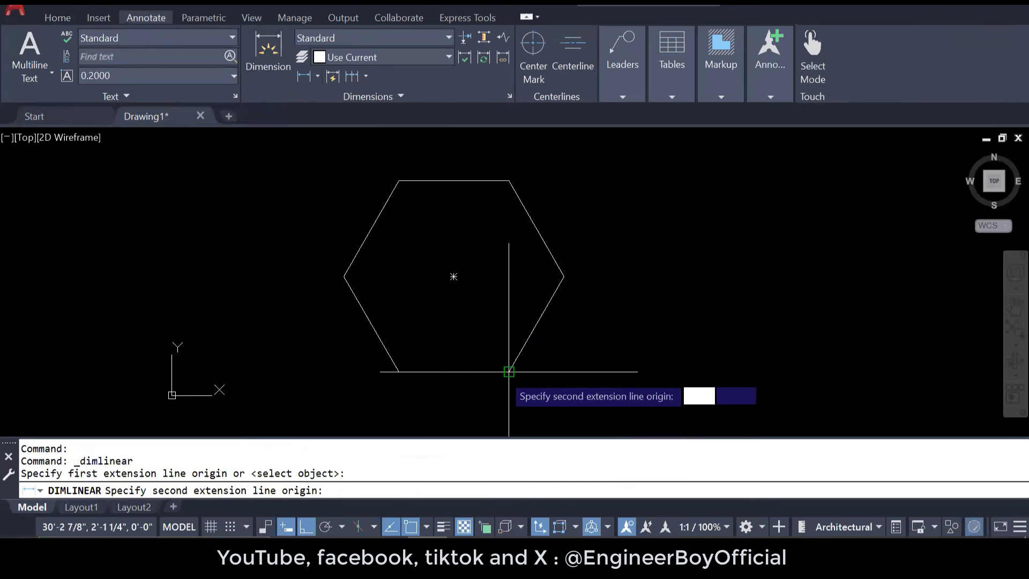
{"action": "left_click", "coordinate": [398, 371]}
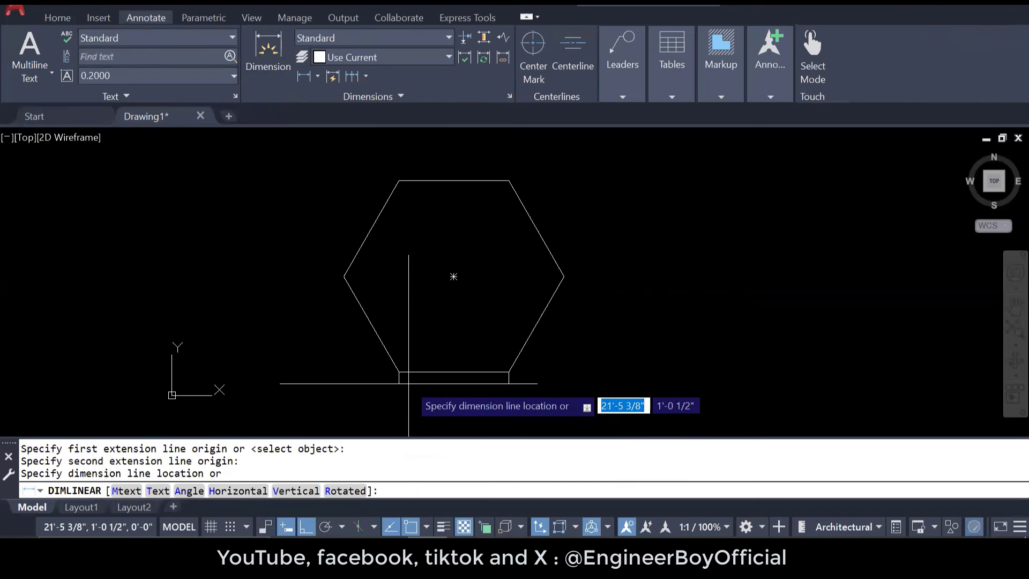
{"action": "left_click", "coordinate": [415, 384]}
Step: Set the text height of the Standard dimension style to 3
{"action": "scroll", "coordinate": [415, 385], "scroll_direction": "up", "scroll_amount": 8}
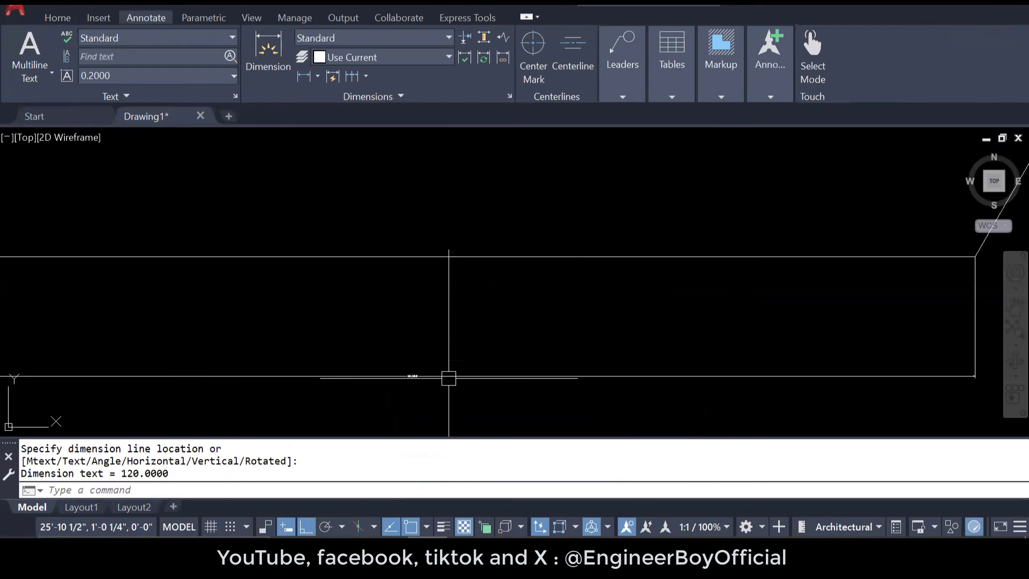
{"action": "scroll", "coordinate": [367, 379], "scroll_direction": "up", "scroll_amount": 10}
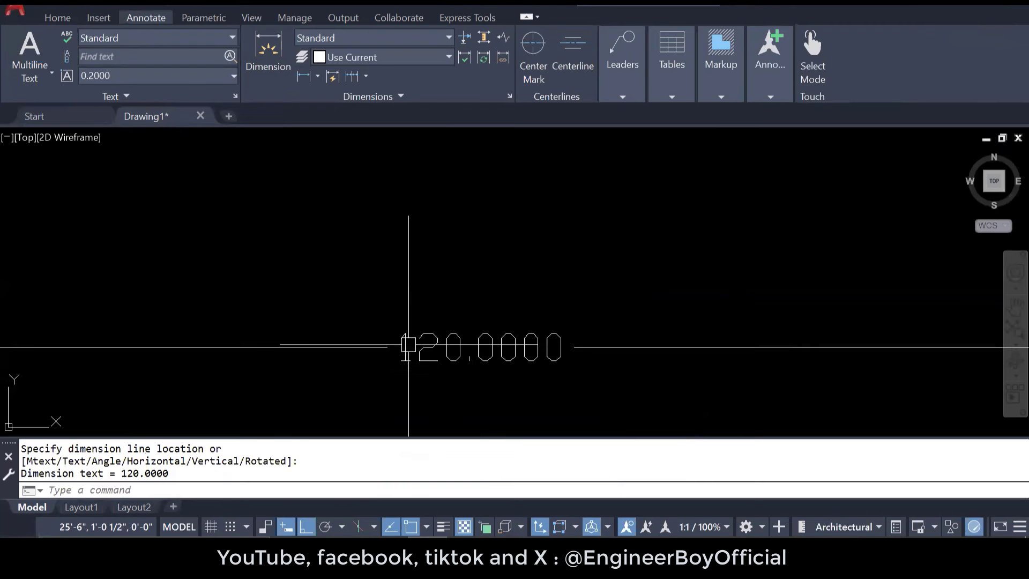
{"action": "scroll", "coordinate": [487, 308], "scroll_direction": "down", "scroll_amount": 10}
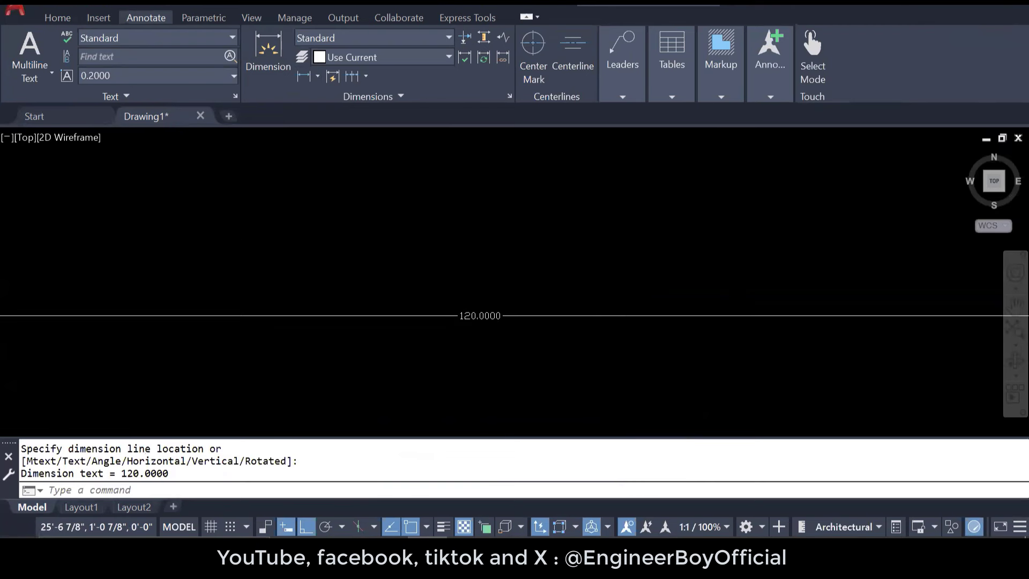
{"action": "scroll", "coordinate": [492, 337], "scroll_direction": "up", "scroll_amount": 5}
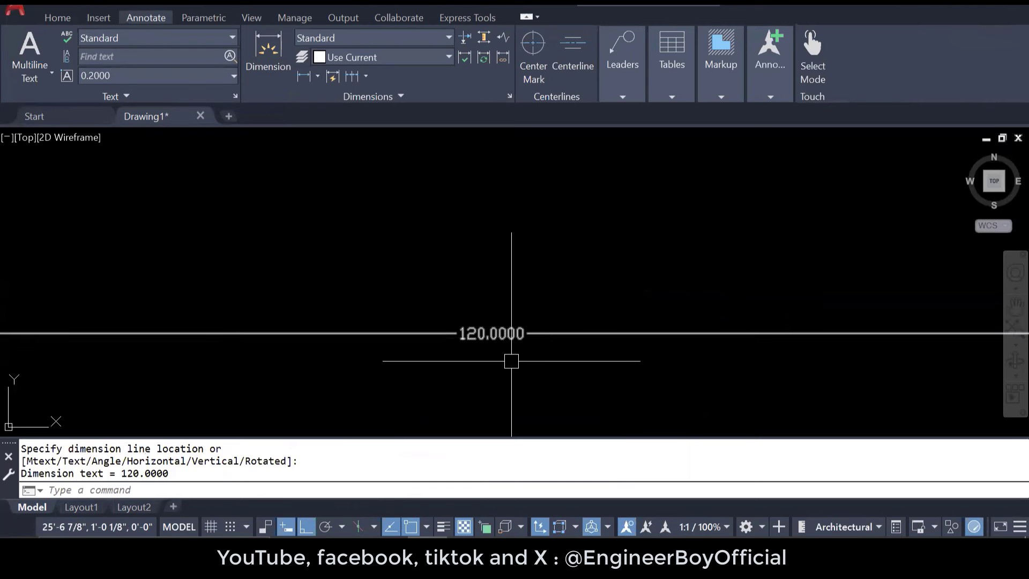
{"action": "scroll", "coordinate": [499, 359], "scroll_direction": "up", "scroll_amount": 2}
{"action": "scroll", "coordinate": [545, 348], "scroll_direction": "down", "scroll_amount": 5}
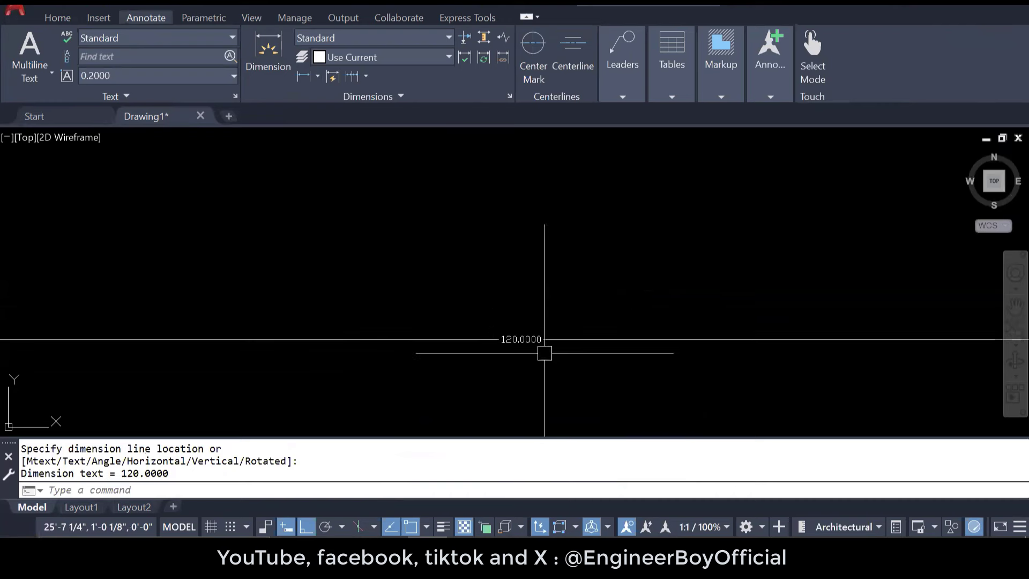
{"action": "type", "text": "d"}
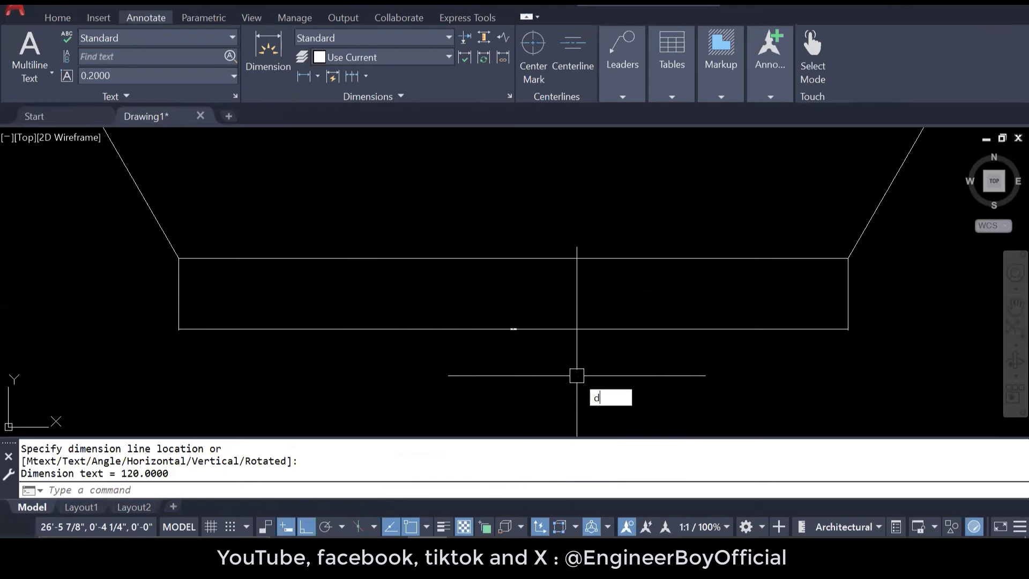
{"action": "key", "text": "Return"}
{"action": "left_click", "coordinate": [662, 239]}
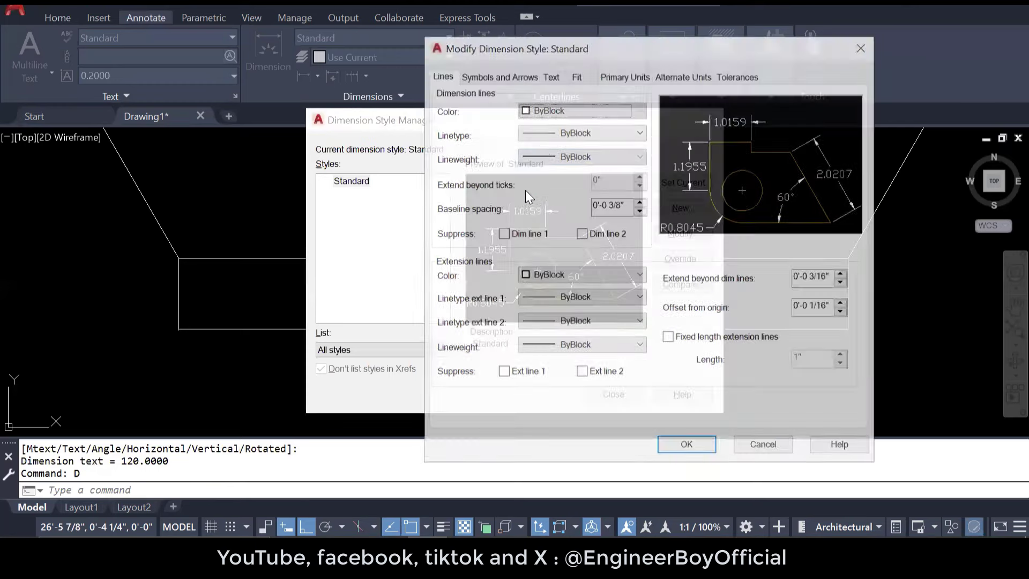
{"action": "left_click", "coordinate": [561, 77]}
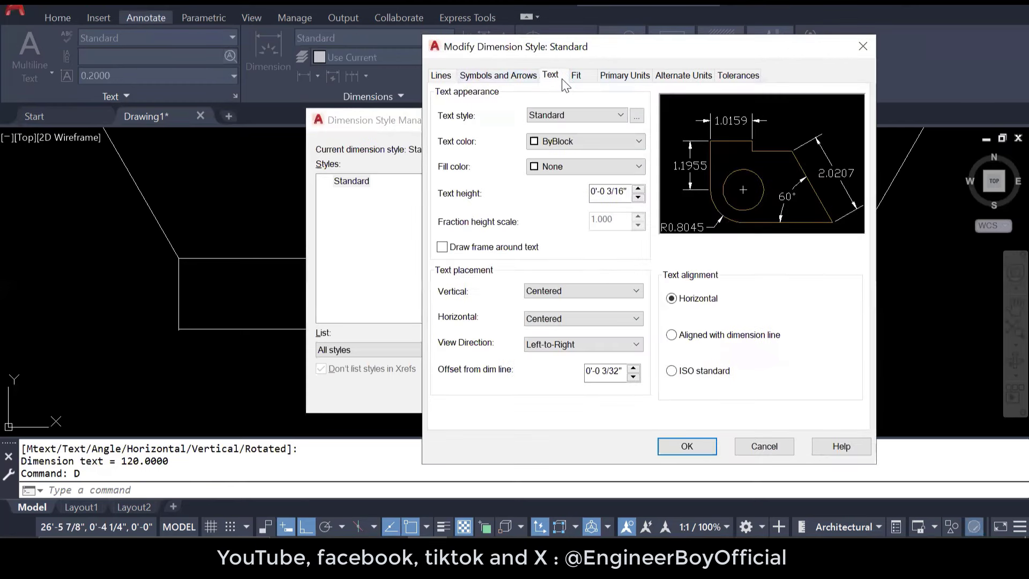
{"action": "double_click", "coordinate": [632, 191]}
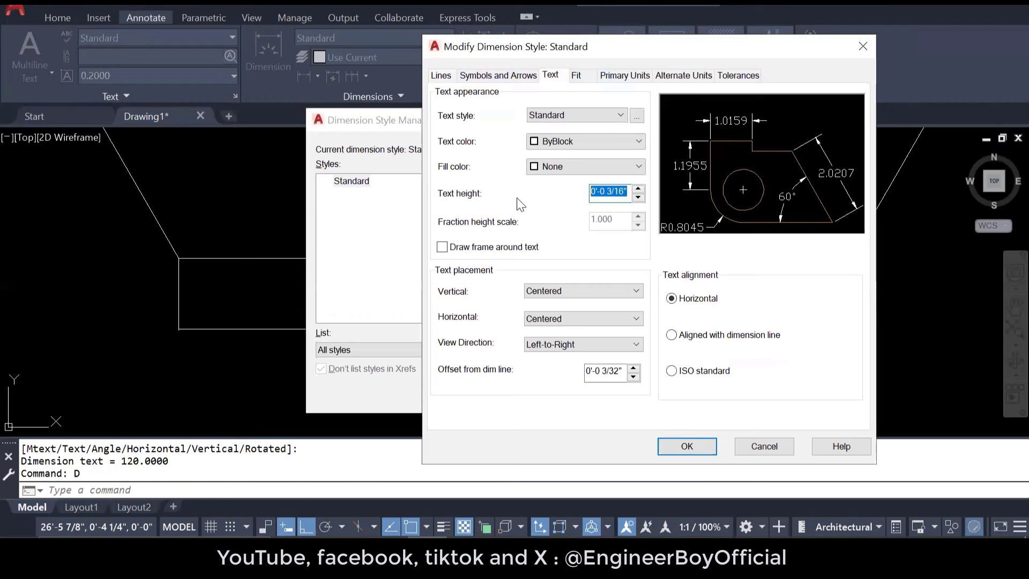
{"action": "type", "text": "3"}
Step: Set the dimension style's primary units to Architectural format with 0'-0 1/8" precision
{"action": "left_click", "coordinate": [624, 75]}
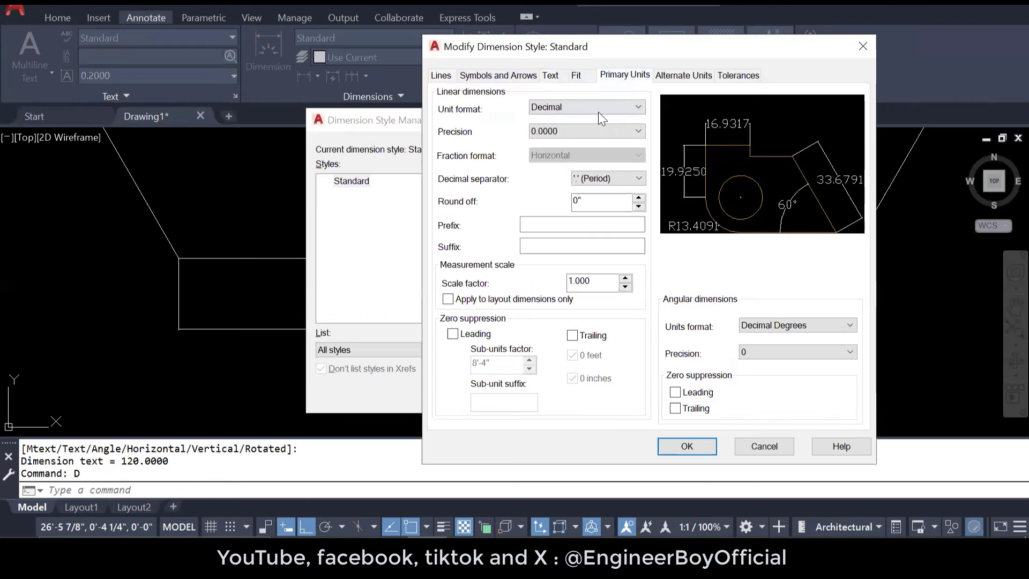
{"action": "left_click", "coordinate": [598, 108]}
{"action": "left_click", "coordinate": [559, 154]}
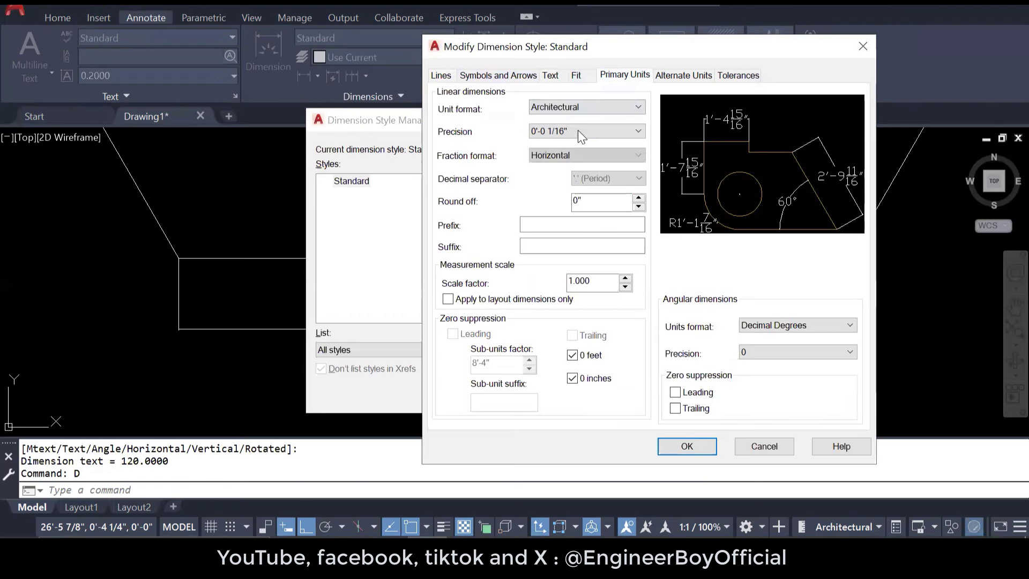
{"action": "left_click", "coordinate": [560, 131]}
{"action": "left_click", "coordinate": [554, 176]}
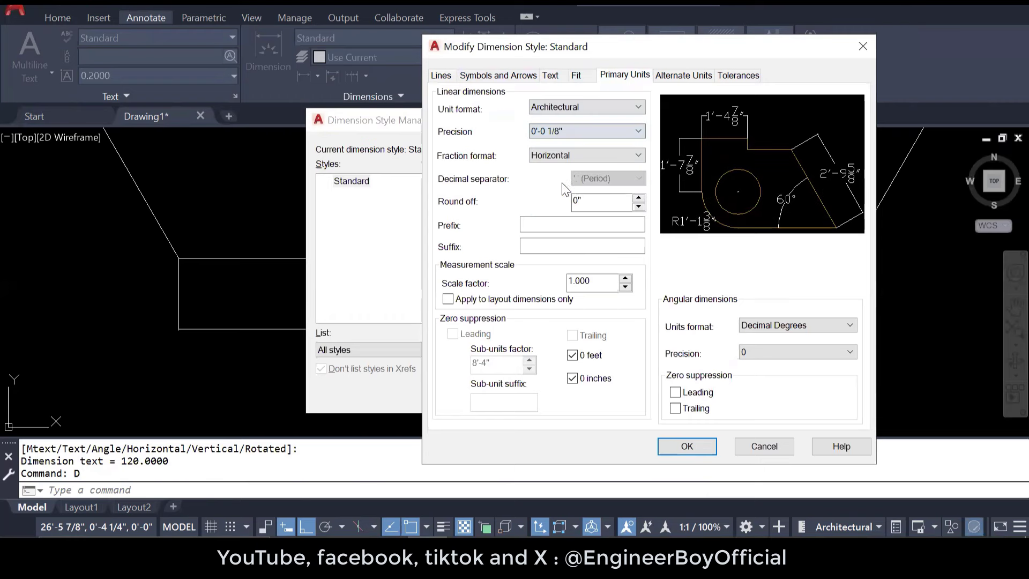
{"action": "left_click", "coordinate": [768, 324]}
{"action": "left_click", "coordinate": [768, 325]}
Step: Change the first and second arrowheads to Architectural tick and set the arrow size to 1
{"action": "left_click", "coordinate": [486, 75]}
{"action": "left_click", "coordinate": [488, 124]}
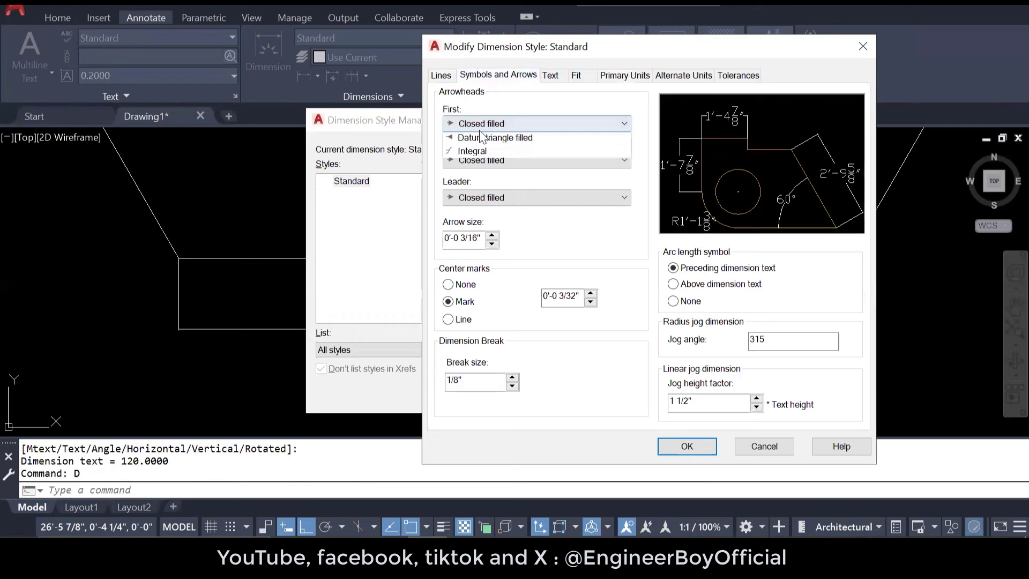
{"action": "left_click", "coordinate": [482, 192]}
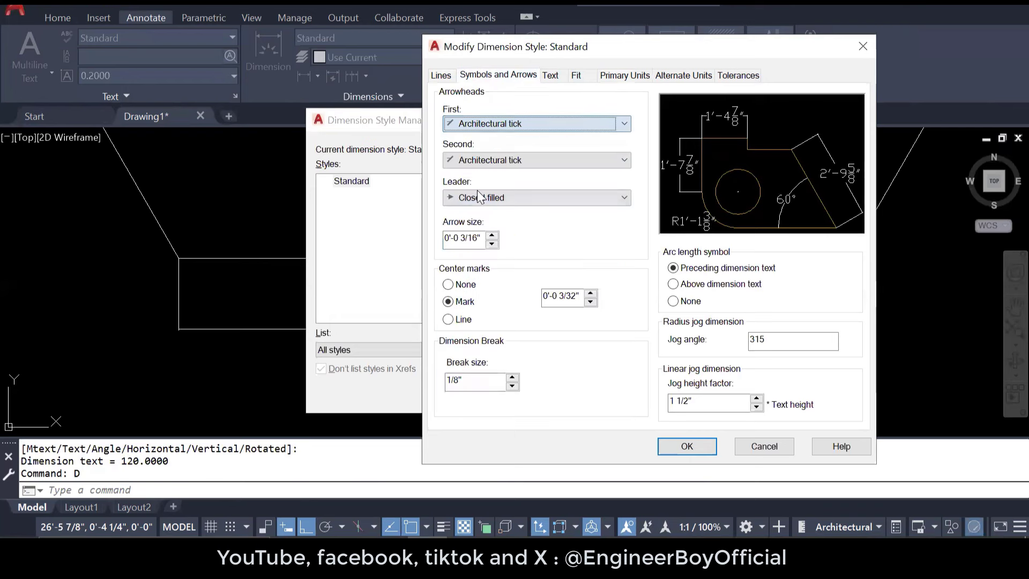
{"action": "left_click", "coordinate": [477, 238]}
{"action": "double_click", "coordinate": [476, 238]}
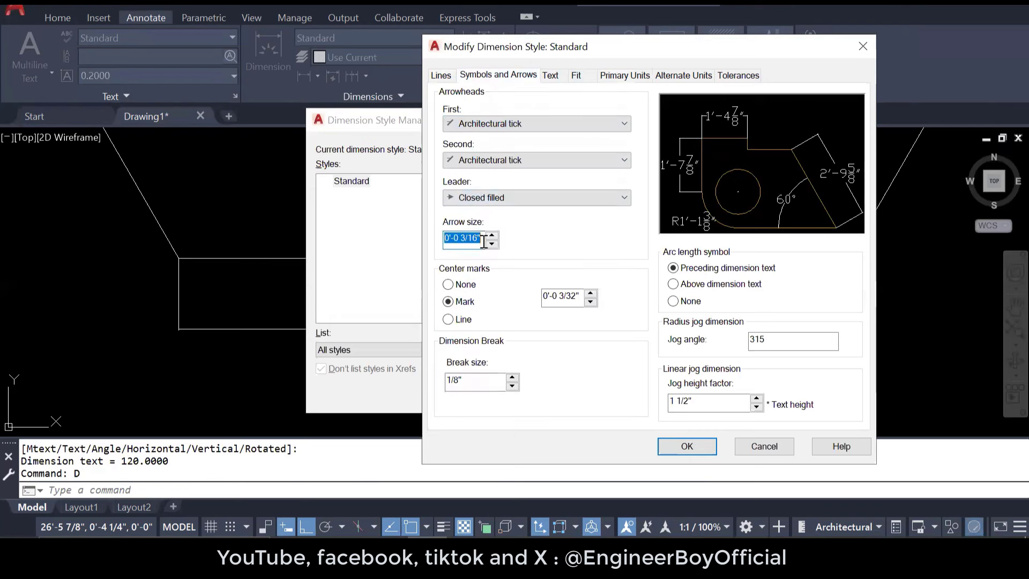
{"action": "type", "text": "1"}
Step: Color the dimension lines Green and the extension lines Cyan in the Standard dimension style
{"action": "left_click", "coordinate": [443, 75]}
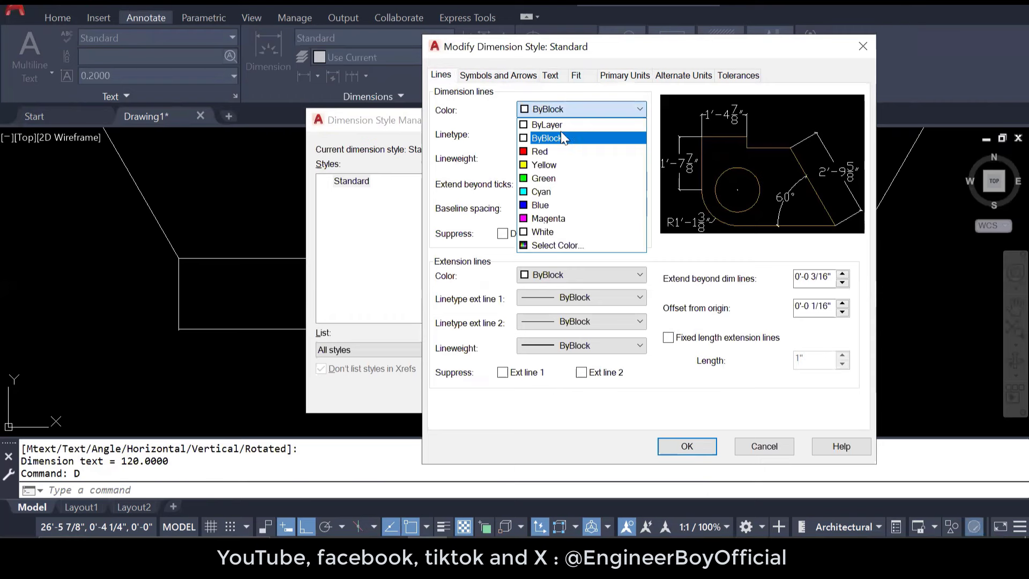
{"action": "left_click", "coordinate": [537, 177]}
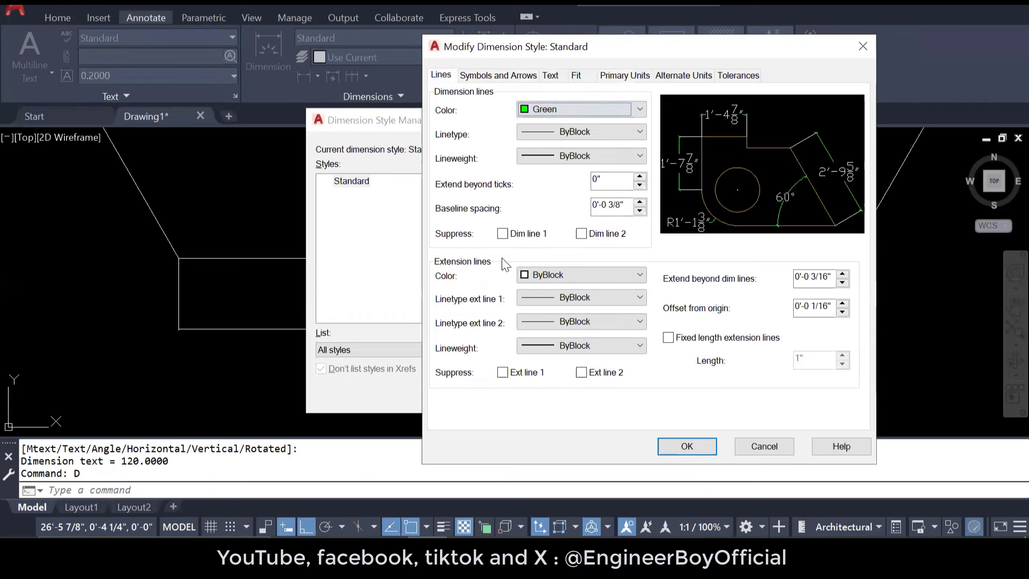
{"action": "left_click", "coordinate": [539, 275]}
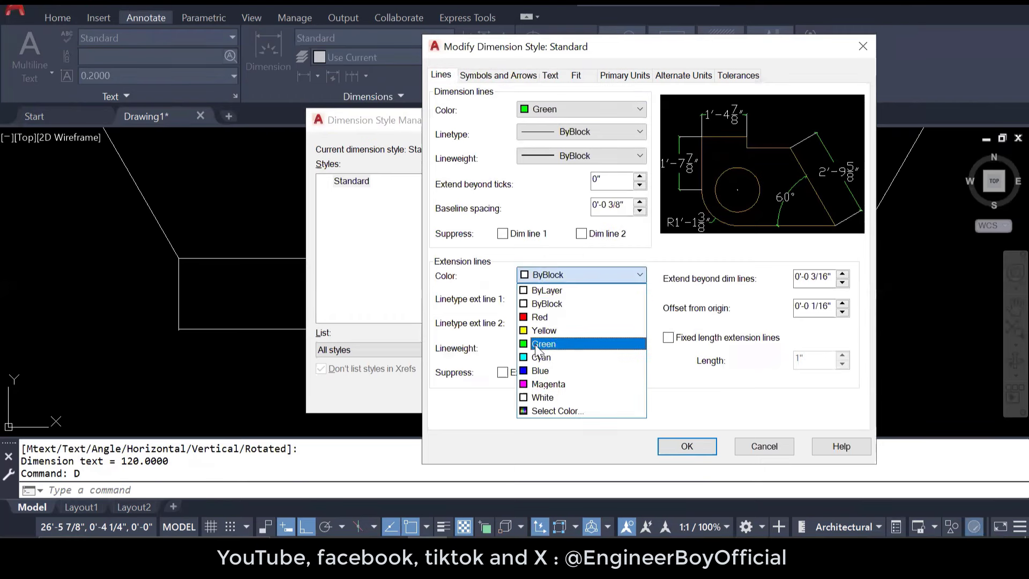
{"action": "left_click", "coordinate": [541, 357]}
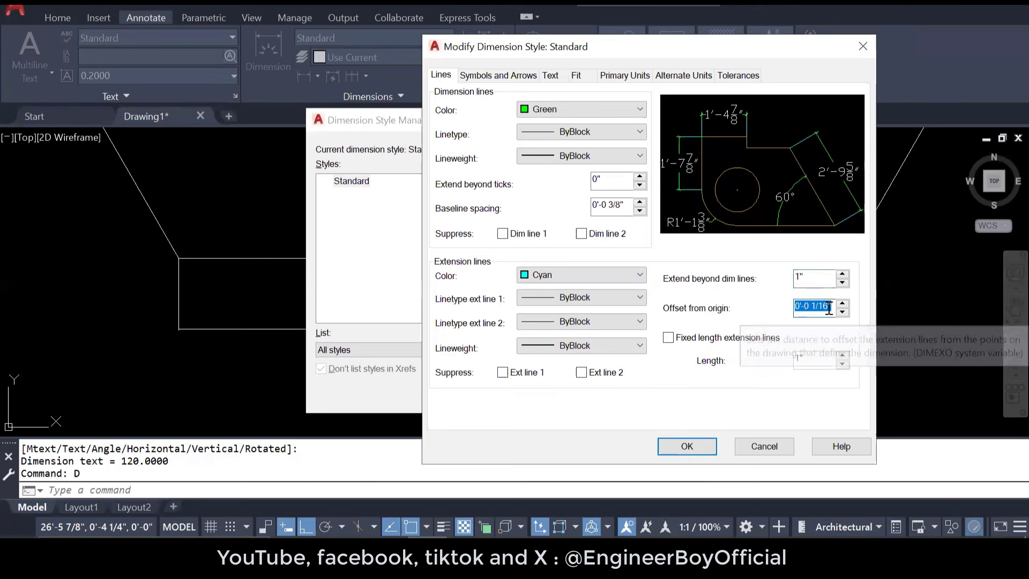
Step: Set the extension lines to extend 1" beyond the dimension lines with a 1" offset from origin, and apply the style changes
{"action": "type", "text": "1"}
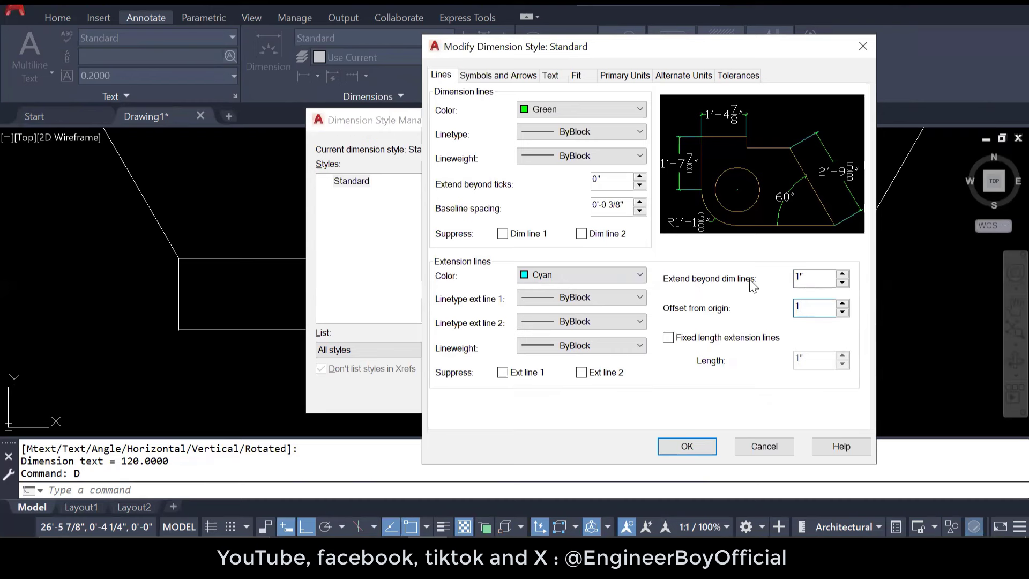
{"action": "type", "text": "\""}
{"action": "left_click", "coordinate": [688, 446]}
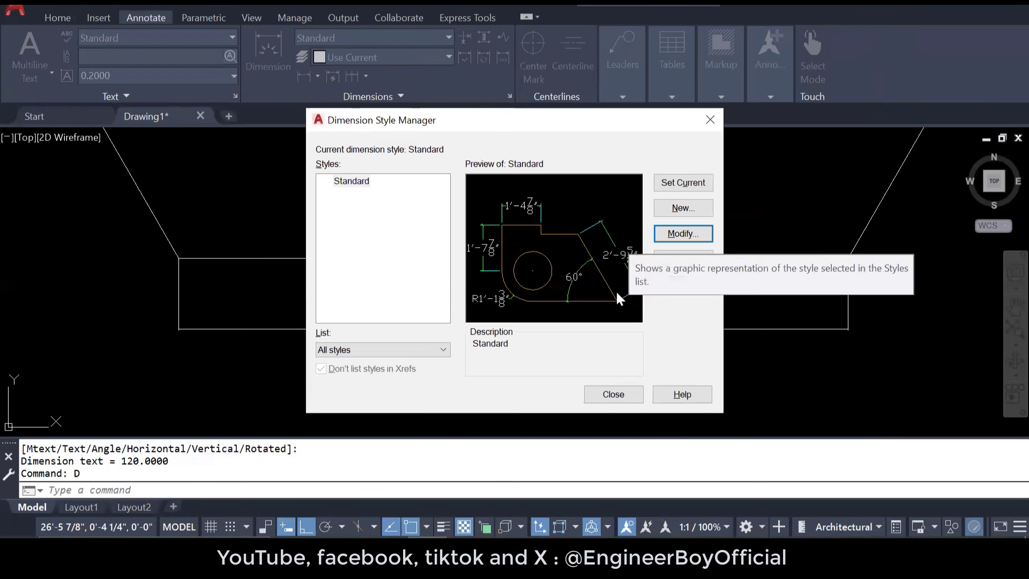
{"action": "left_click", "coordinate": [613, 394]}
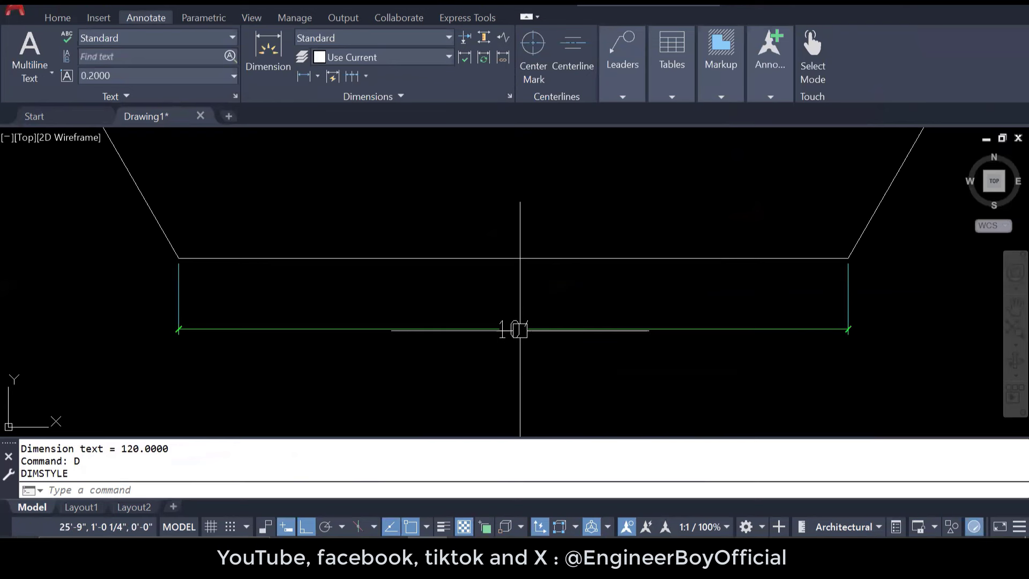
Step: Set the text offset from the dimension line to 2" in the Standard dimension style and apply it
{"action": "scroll", "coordinate": [520, 330], "scroll_direction": "down", "scroll_amount": 5}
{"action": "scroll", "coordinate": [529, 326], "scroll_direction": "up", "scroll_amount": 4}
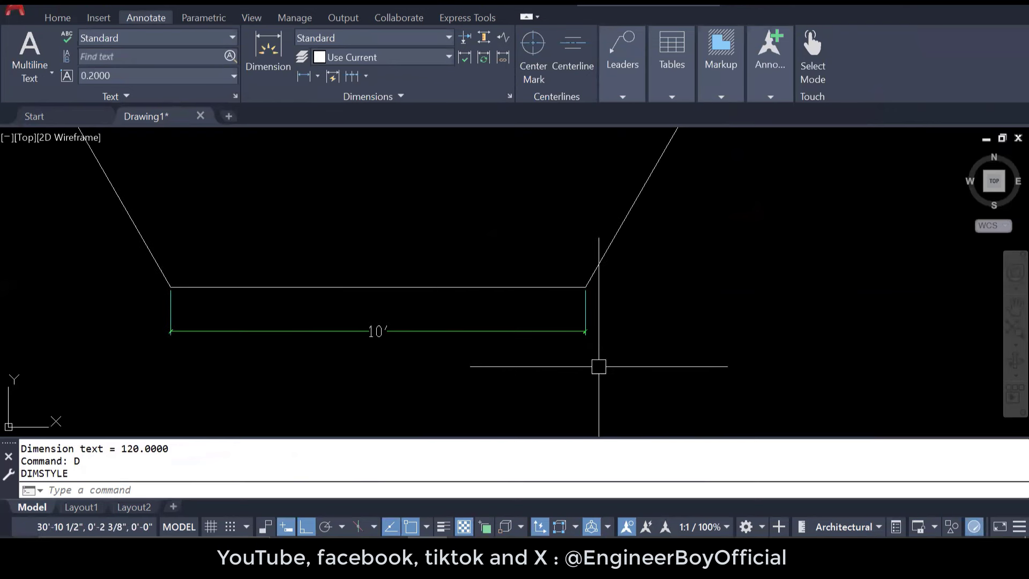
{"action": "scroll", "coordinate": [409, 336], "scroll_direction": "up", "scroll_amount": 5}
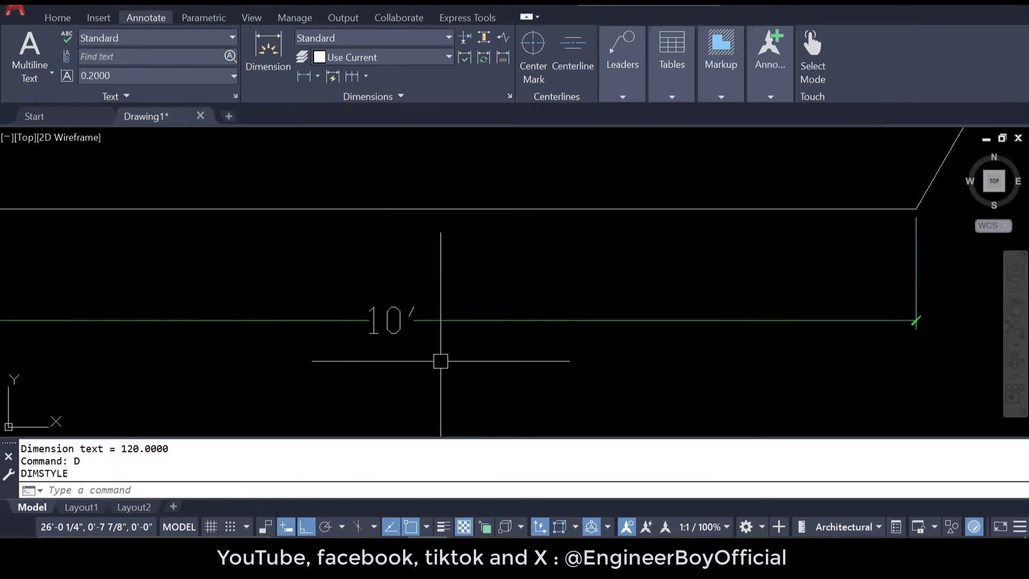
{"action": "middle_click_drag", "start_coordinate": [481, 355], "coordinate": [340, 347]}
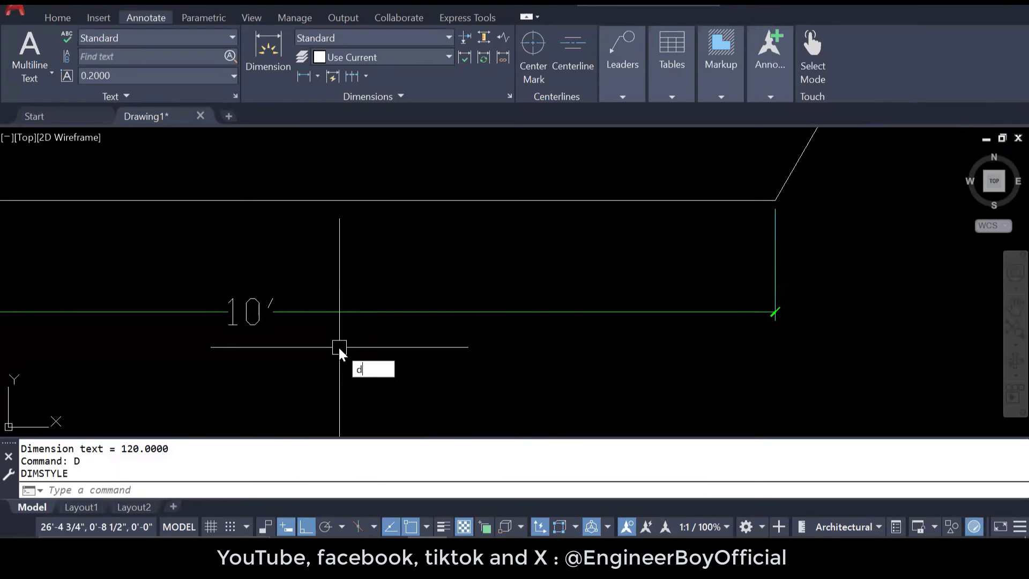
{"action": "key", "text": "Return"}
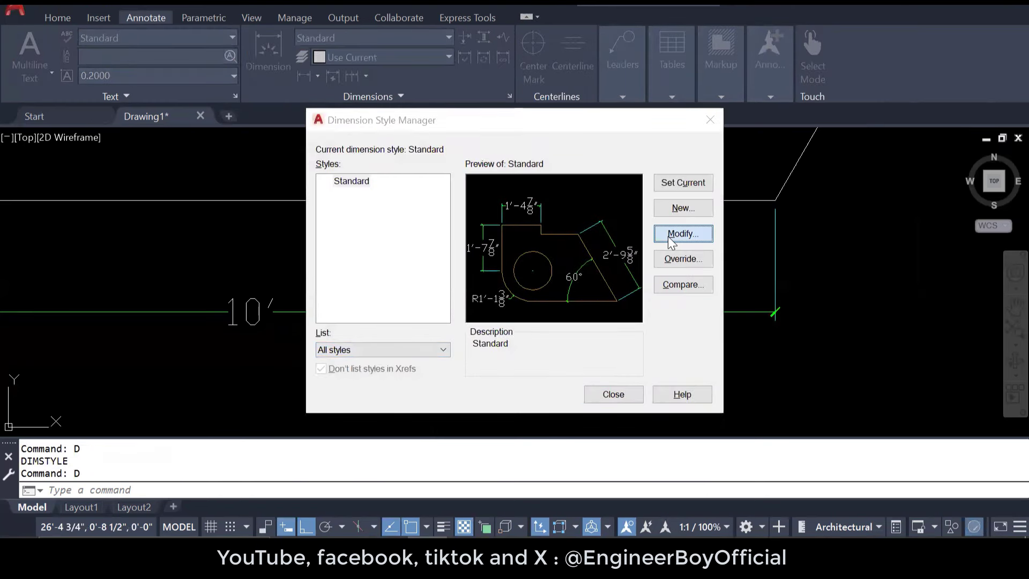
{"action": "left_click", "coordinate": [691, 231]}
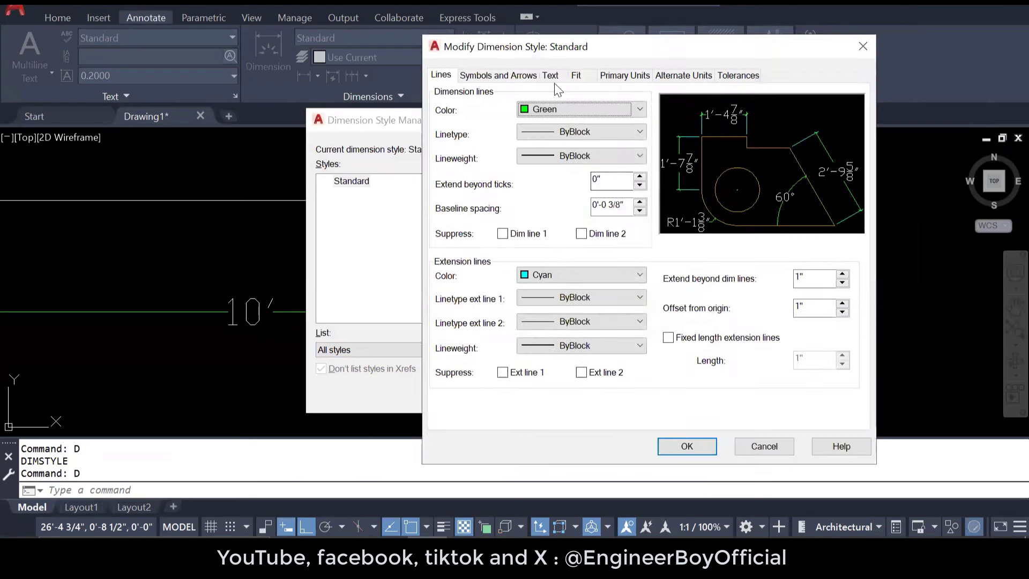
{"action": "left_click", "coordinate": [560, 75]}
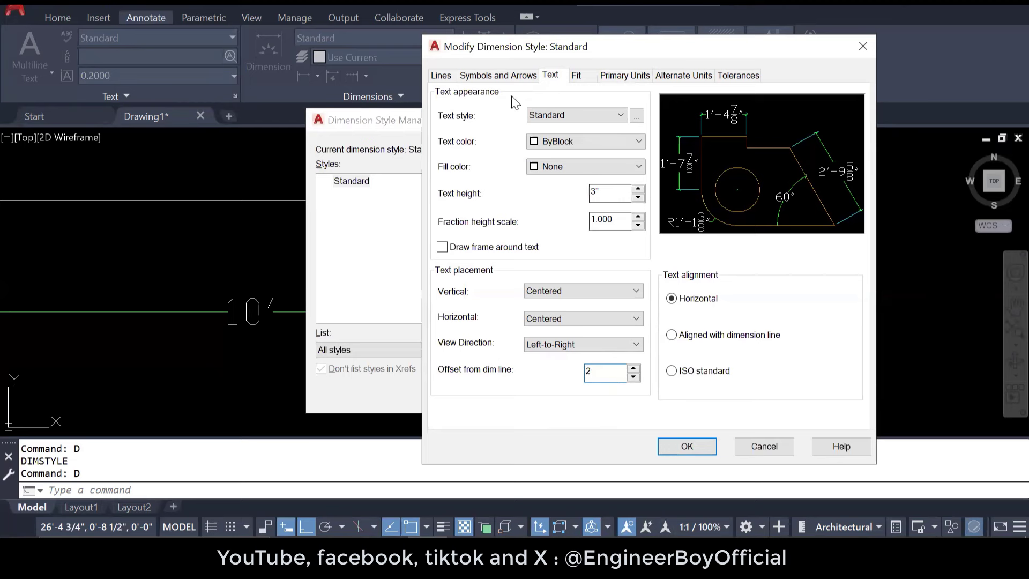
{"action": "left_click", "coordinate": [441, 75]}
{"action": "left_click", "coordinate": [686, 446]}
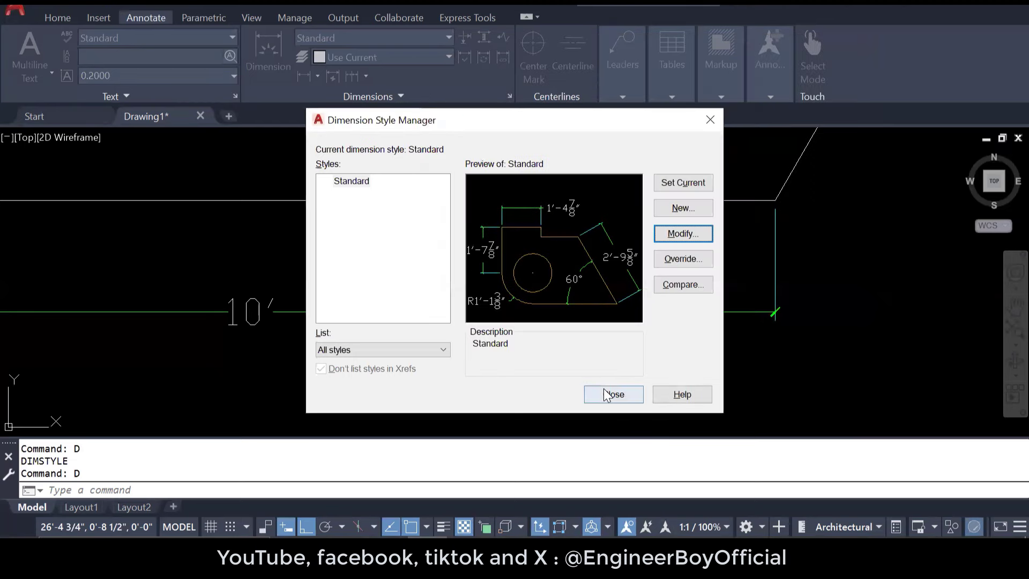
{"action": "left_click", "coordinate": [614, 394]}
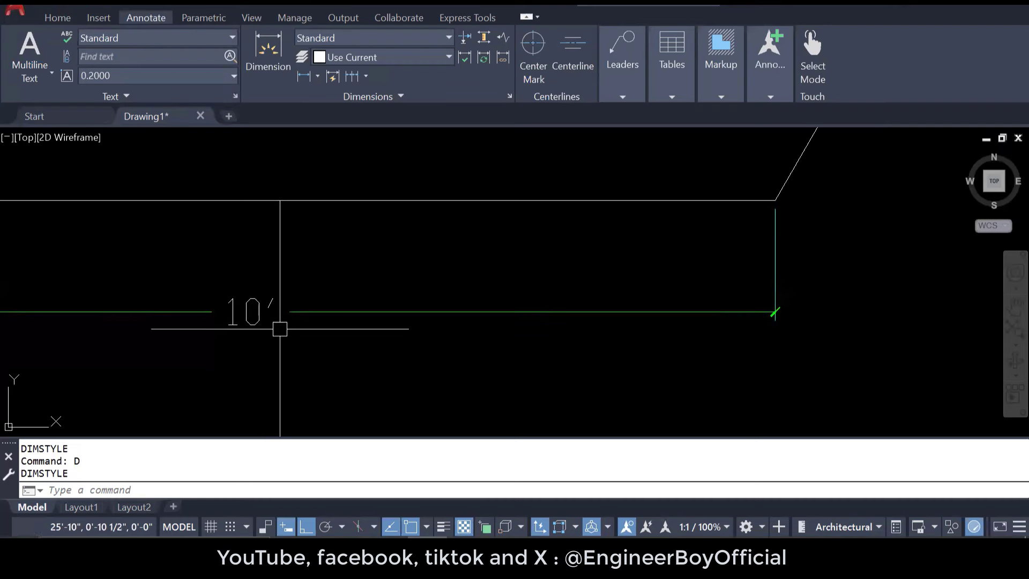
Step: Change the Standard text style used by the dimension style to the Times New Roman font, make it current and apply it
{"action": "type", "text": "D"}
{"action": "key", "text": "Return"}
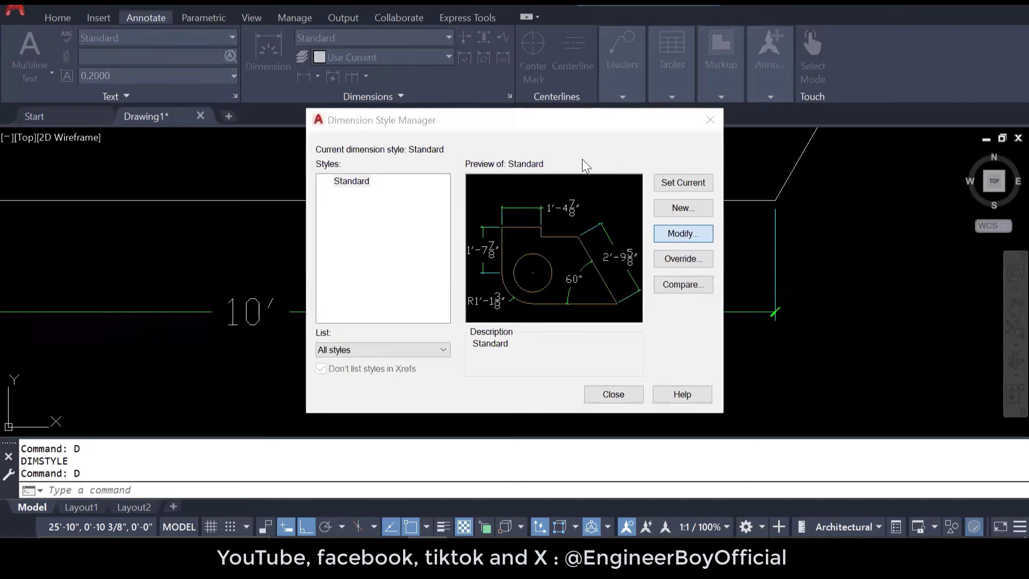
{"action": "key", "text": "Return"}
{"action": "left_click", "coordinate": [556, 76]}
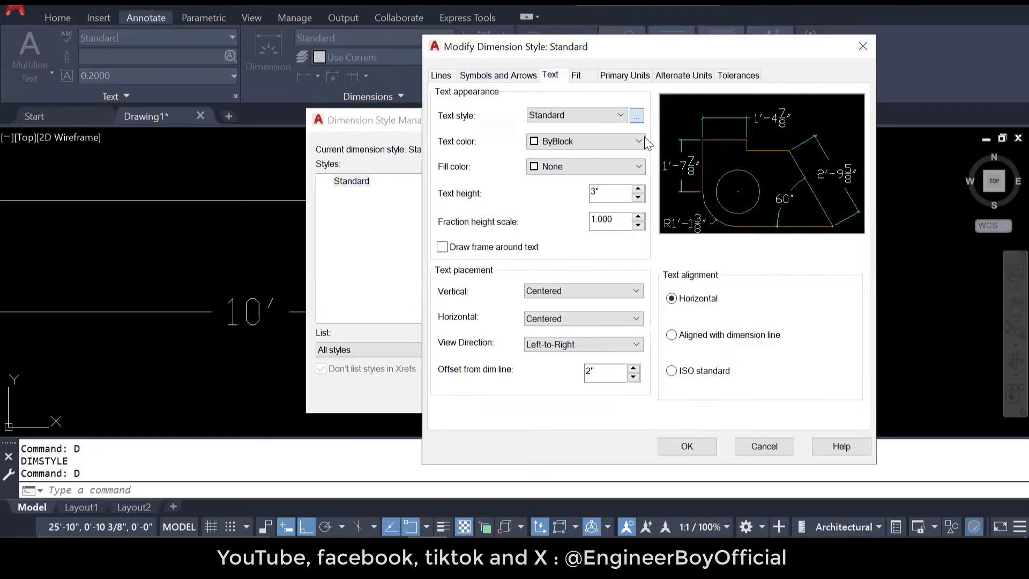
{"action": "left_click", "coordinate": [637, 116]}
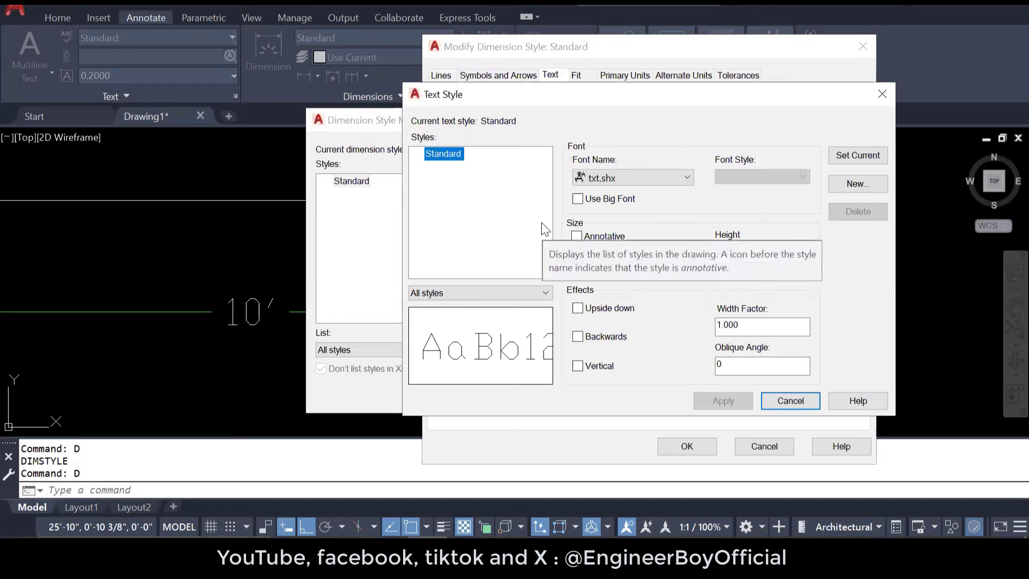
{"action": "left_click", "coordinate": [615, 177]}
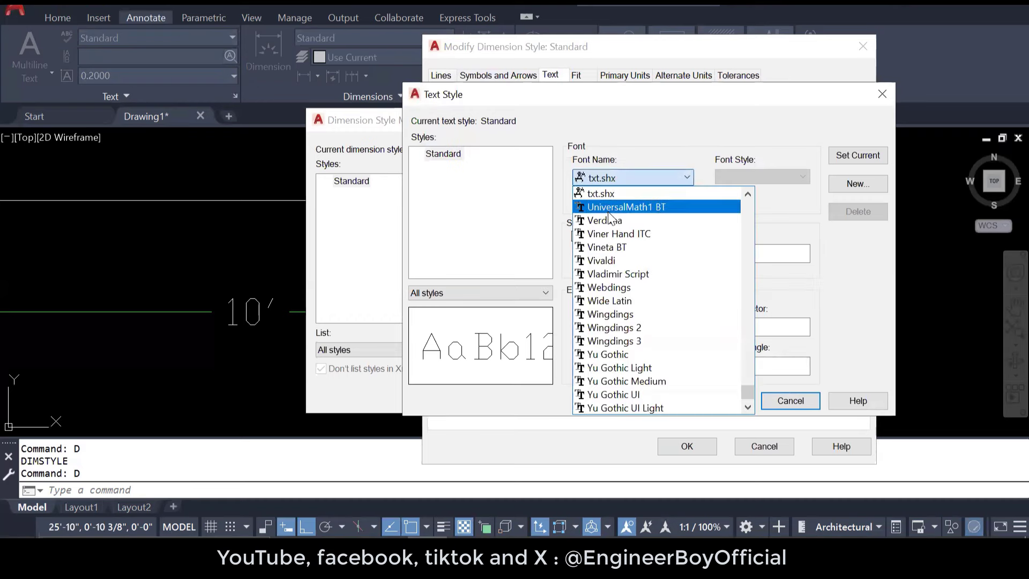
{"action": "scroll", "coordinate": [605, 225], "scroll_direction": "up", "scroll_amount": 6}
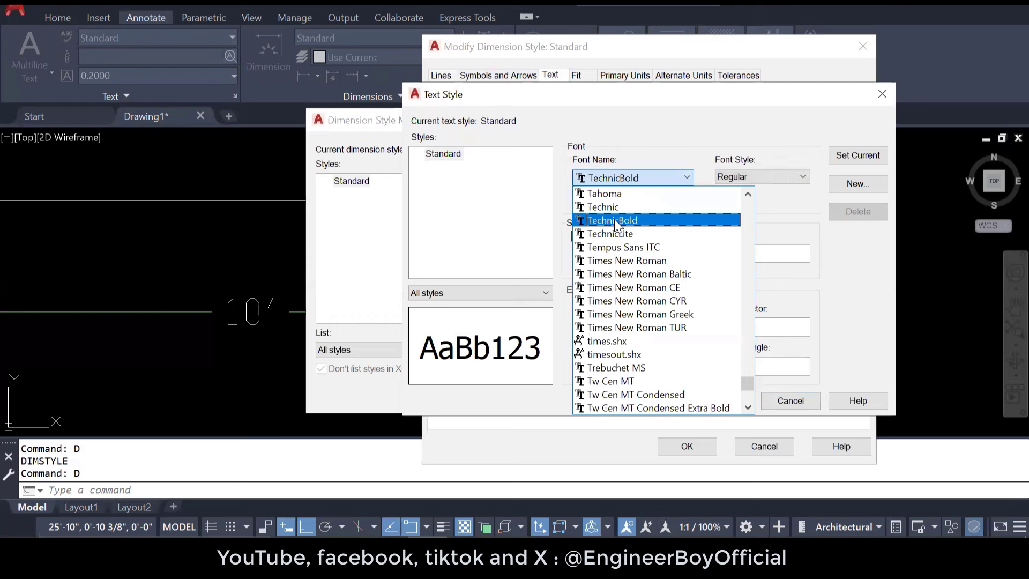
{"action": "scroll", "coordinate": [621, 237], "scroll_direction": "down", "scroll_amount": 2}
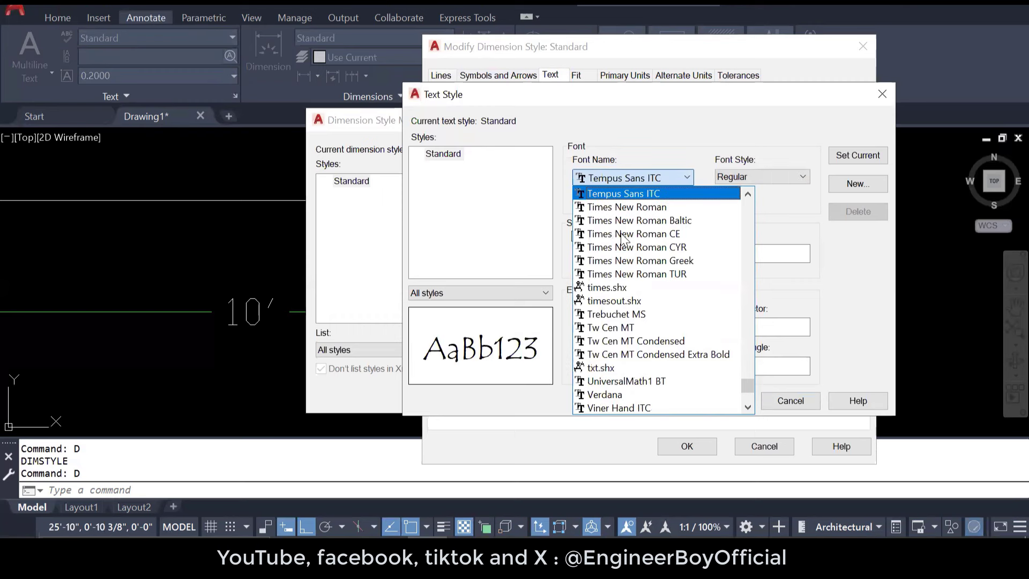
{"action": "left_click", "coordinate": [652, 206]}
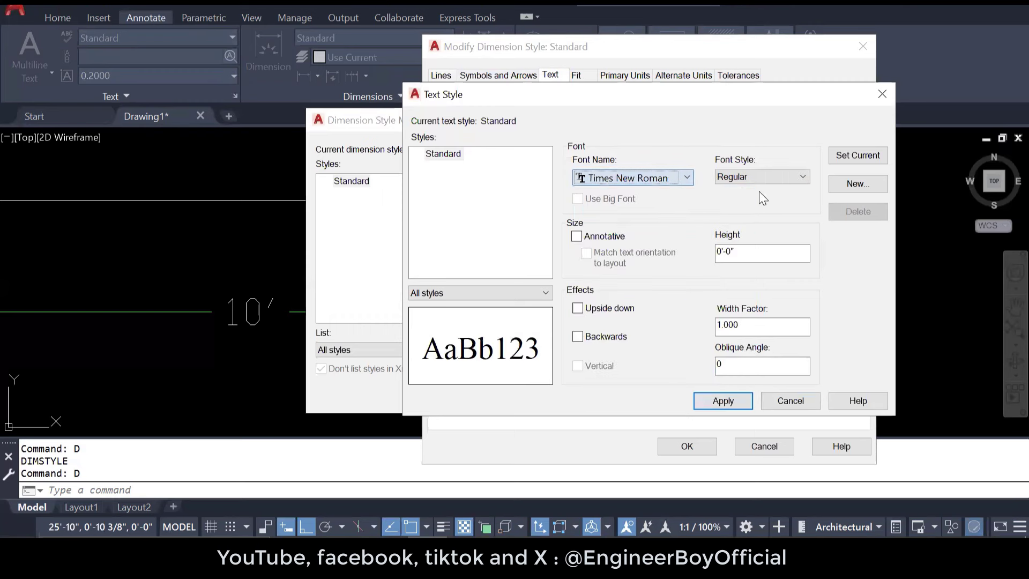
{"action": "left_click", "coordinate": [856, 155]}
{"action": "left_click", "coordinate": [662, 289]}
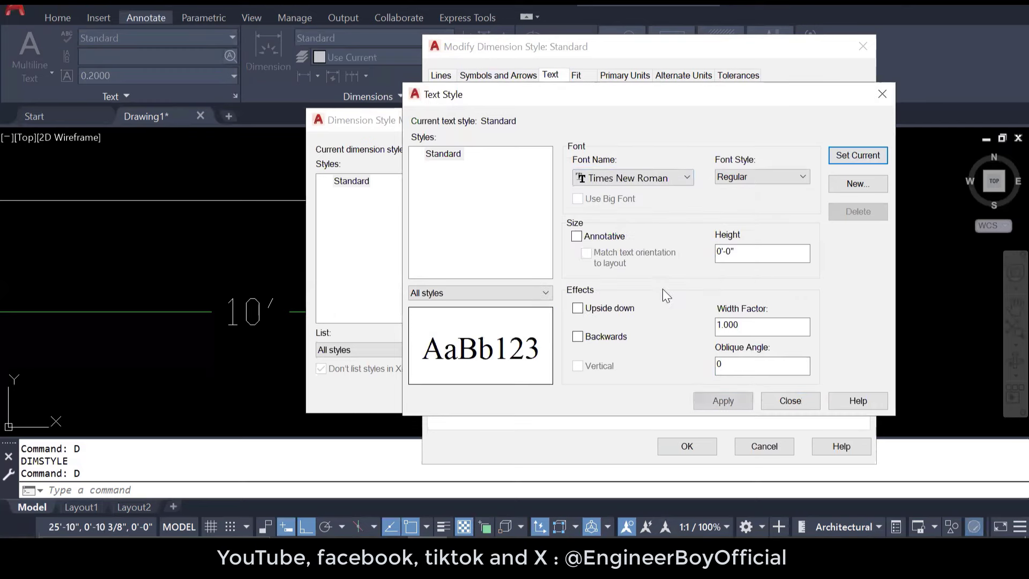
{"action": "left_click", "coordinate": [789, 401]}
{"action": "left_click", "coordinate": [687, 445]}
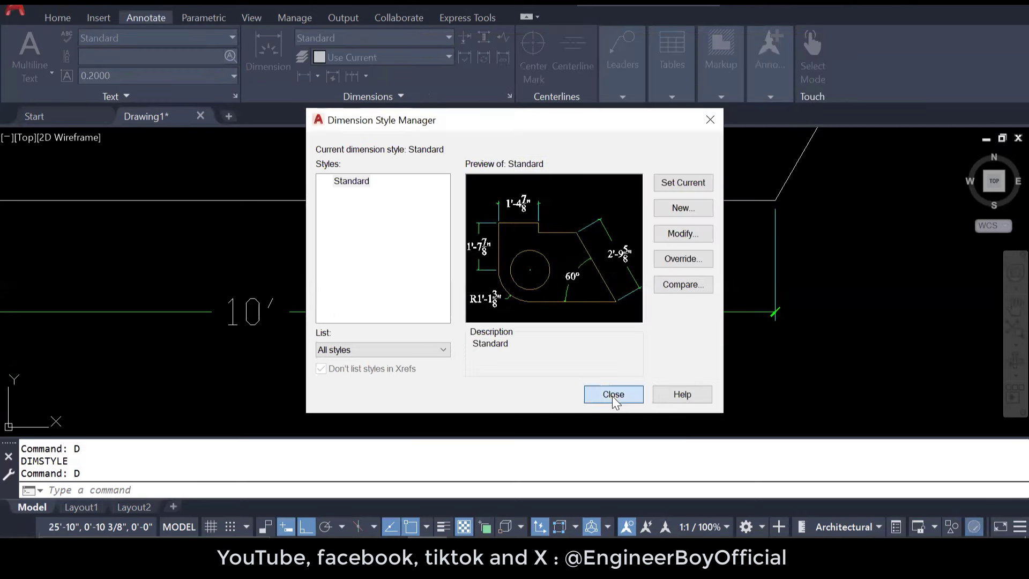
{"action": "left_click", "coordinate": [613, 395]}
Step: Erase the 10' dimension below the hexagon's bottom edge
{"action": "scroll", "coordinate": [541, 290], "scroll_direction": "down", "scroll_amount": 3}
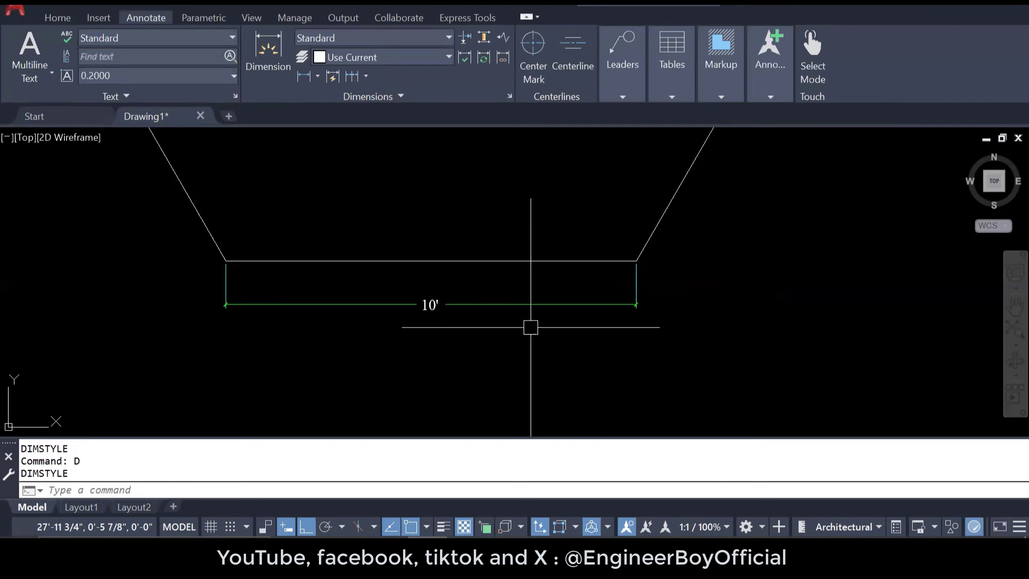
{"action": "scroll", "coordinate": [553, 370], "scroll_direction": "down", "scroll_amount": 2}
{"action": "key", "text": "Escape"}
{"action": "key", "text": "Escape"}
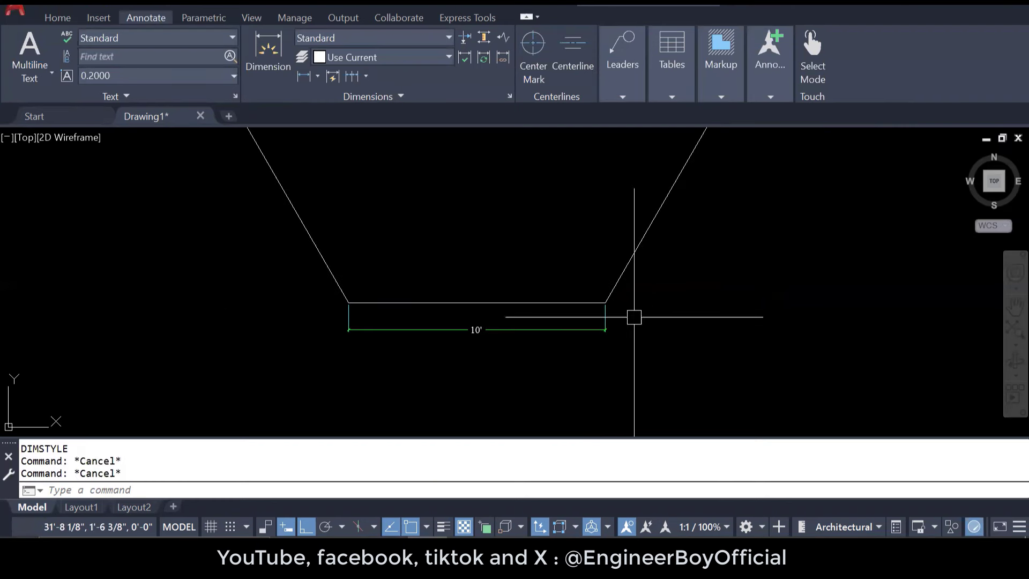
{"action": "left_click", "coordinate": [636, 316]}
{"action": "left_click", "coordinate": [540, 339]}
{"action": "type", "text": "E"}
{"action": "key", "text": "Return"}
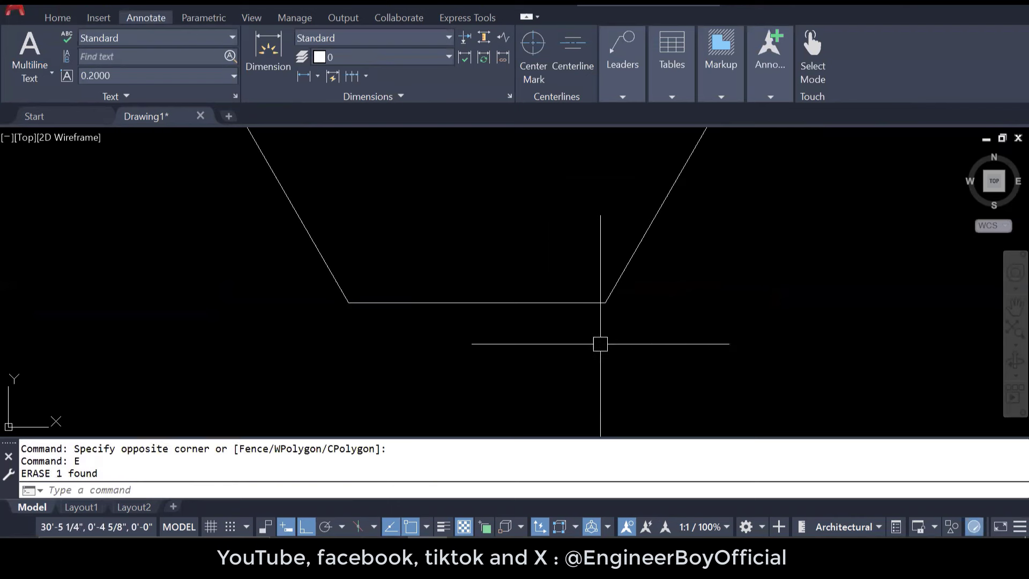
Step: Offset the hexagon 9" to the inside to form the wall thickness
{"action": "scroll", "coordinate": [600, 343], "scroll_direction": "down", "scroll_amount": 2}
{"action": "key", "text": "Escape"}
{"action": "key", "text": "Escape"}
{"action": "key", "text": "Escape"}
{"action": "middle_click_drag", "start_coordinate": [557, 294], "coordinate": [535, 352]}
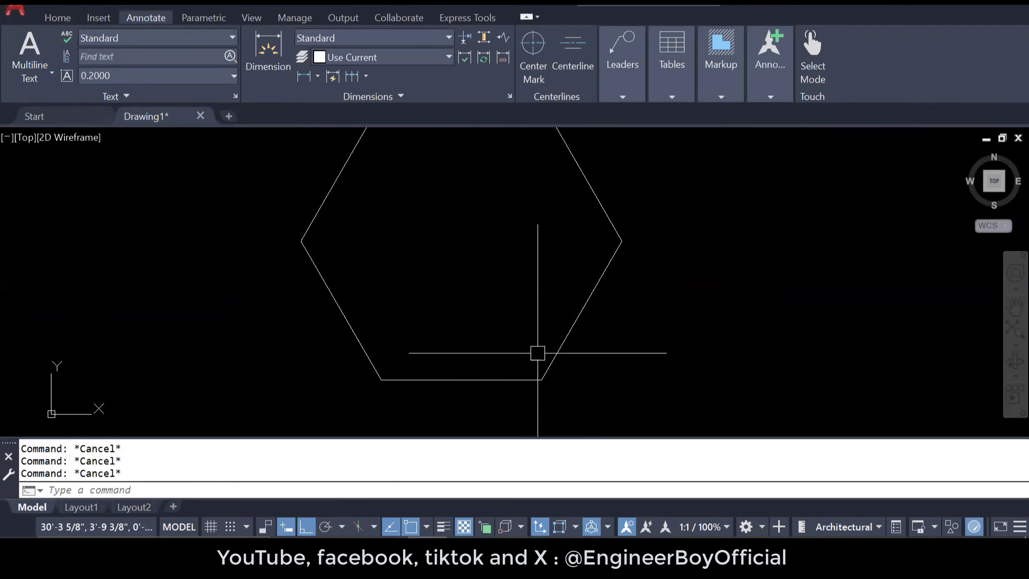
{"action": "type", "text": "o"}
{"action": "key", "text": "Return"}
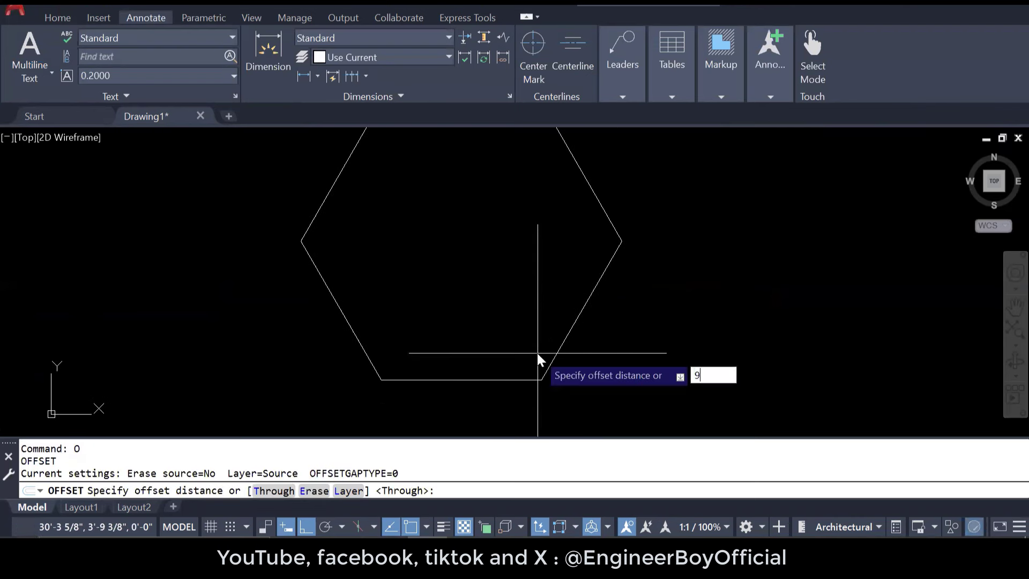
{"action": "type", "text": "9"}
{"action": "key", "text": "Return"}
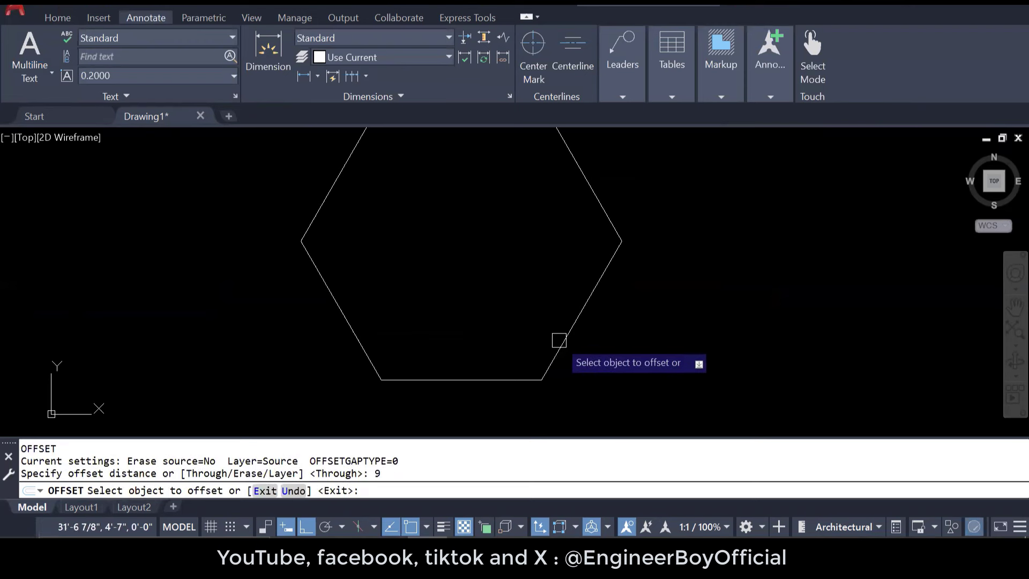
{"action": "left_click", "coordinate": [561, 340]}
{"action": "left_click", "coordinate": [530, 310]}
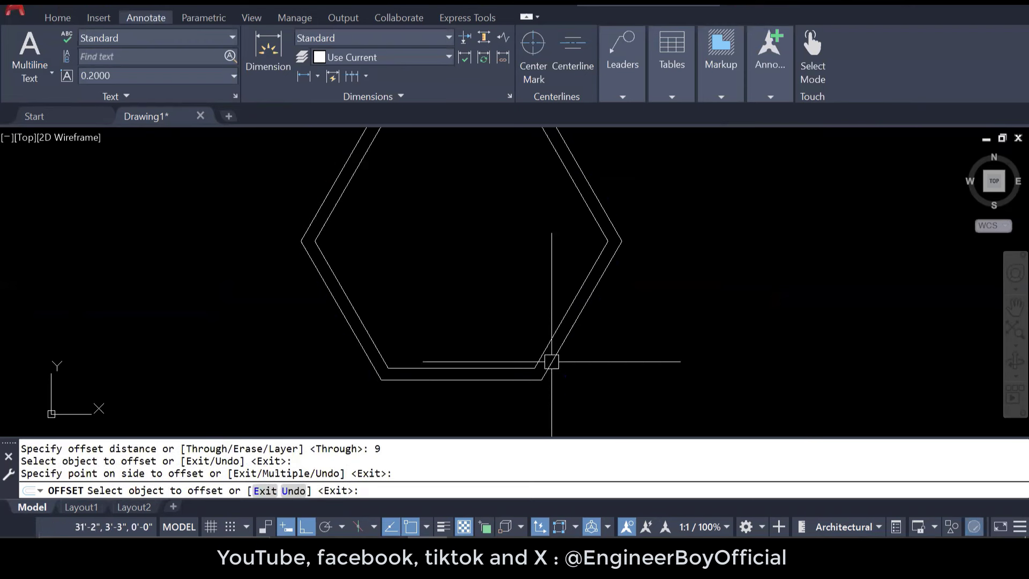
{"action": "key", "text": "Escape"}
{"action": "key", "text": "Escape"}
{"action": "key", "text": "Escape"}
Step: Draw a vertical line across the bottom wall, joining the midpoints of the inner and outer hexagon edges
{"action": "middle_click_drag", "start_coordinate": [604, 356], "coordinate": [595, 389]}
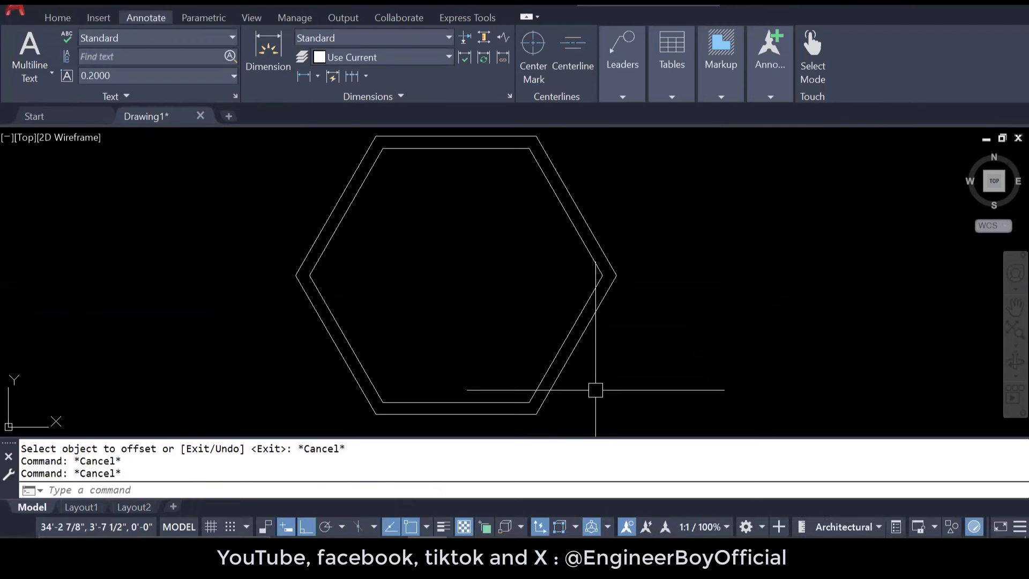
{"action": "scroll", "coordinate": [591, 388], "scroll_direction": "up", "scroll_amount": 4}
{"action": "type", "text": "L"}
{"action": "key", "text": "Return"}
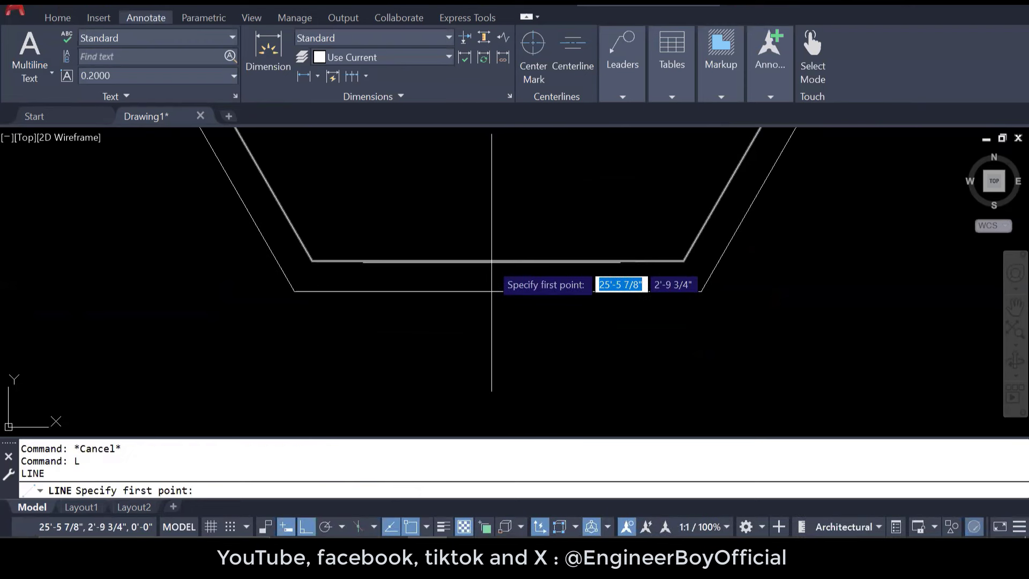
{"action": "left_click", "coordinate": [498, 261]}
{"action": "left_click", "coordinate": [497, 291]}
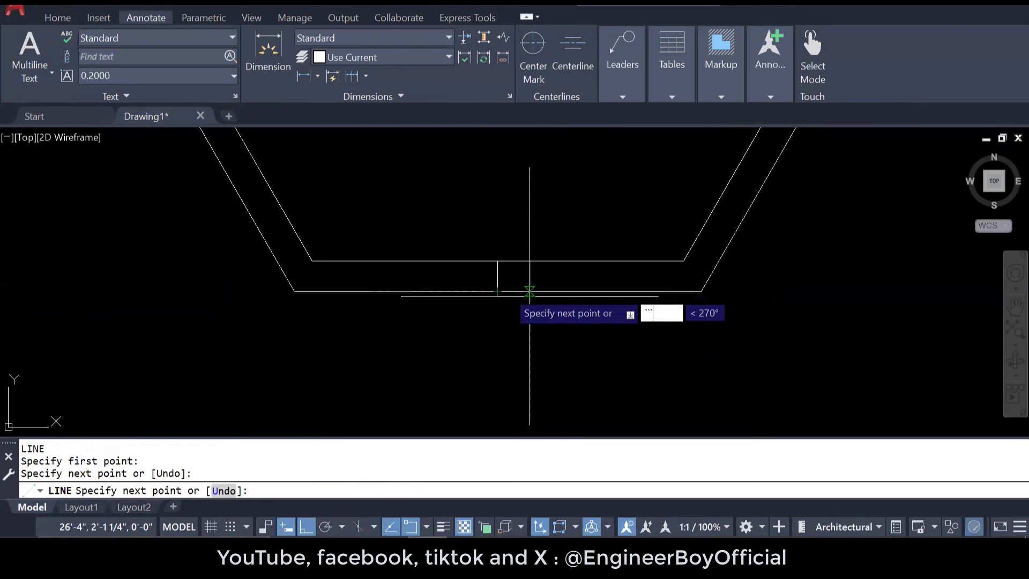
{"action": "key", "text": "Escape"}
{"action": "key", "text": "Escape"}
{"action": "key", "text": "Escape"}
{"action": "key", "text": "Escape"}
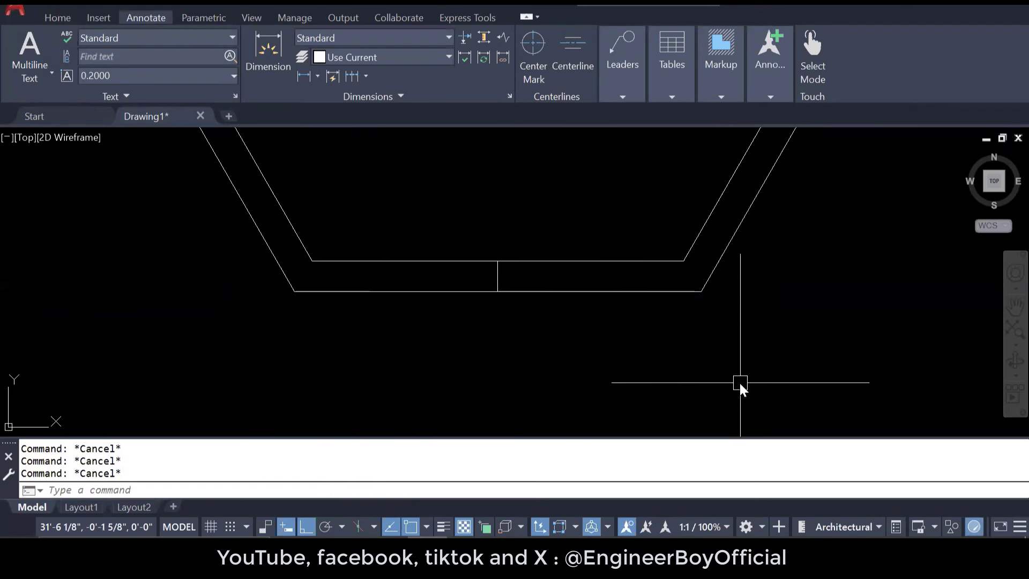
Step: Offset the short midpoint line in the bottom wall by 24" to both sides
{"action": "type", "text": "o"}
{"action": "key", "text": "Return"}
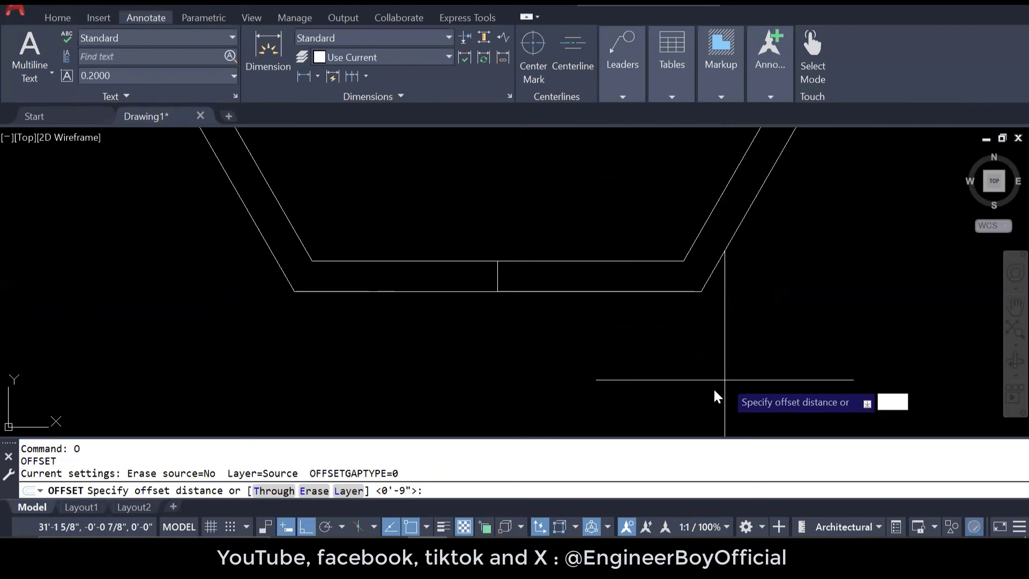
{"action": "key", "text": "Return"}
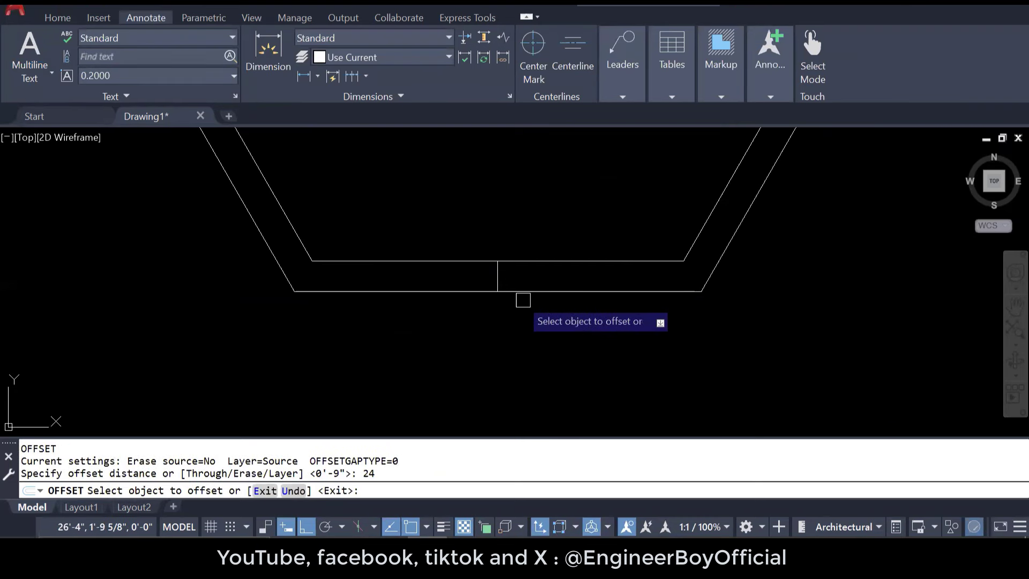
{"action": "left_click", "coordinate": [498, 279]}
{"action": "left_click", "coordinate": [512, 276]}
{"action": "left_click", "coordinate": [497, 276]}
{"action": "left_click", "coordinate": [459, 275]}
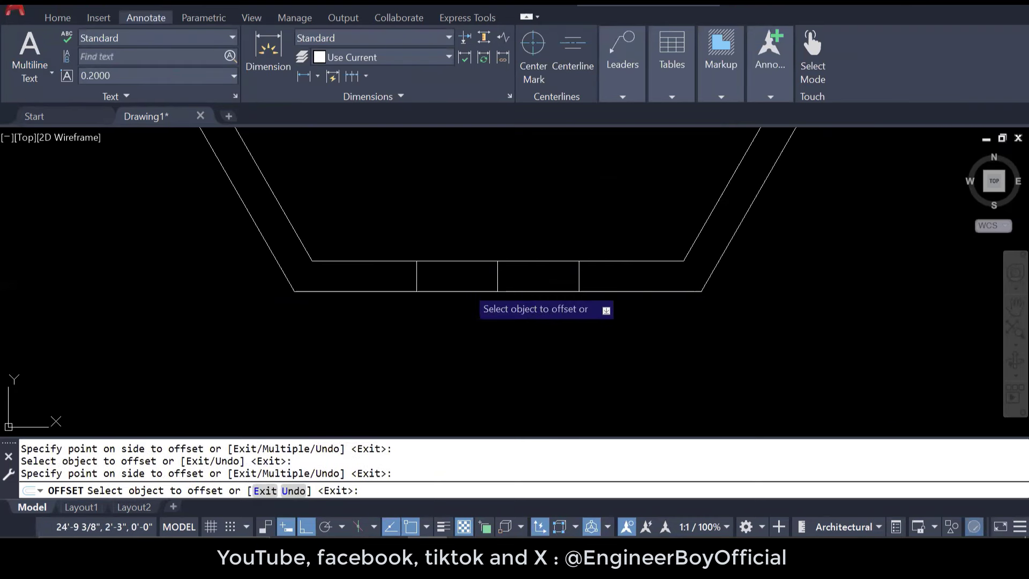
{"action": "key", "text": "Escape"}
{"action": "key", "text": "Escape"}
Step: Erase the original middle line between the two offset lines in the bottom wall
{"action": "scroll", "coordinate": [494, 283], "scroll_direction": "up", "scroll_amount": 2}
{"action": "left_click", "coordinate": [469, 237]}
{"action": "left_click", "coordinate": [536, 324]}
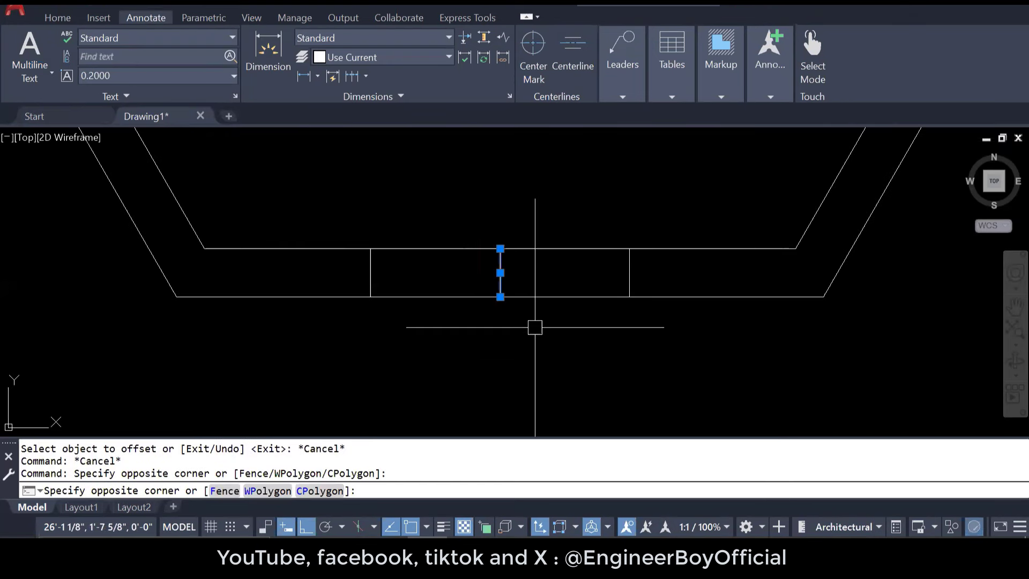
{"action": "type", "text": "e"}
{"action": "key", "text": "Return"}
{"action": "key", "text": "Escape"}
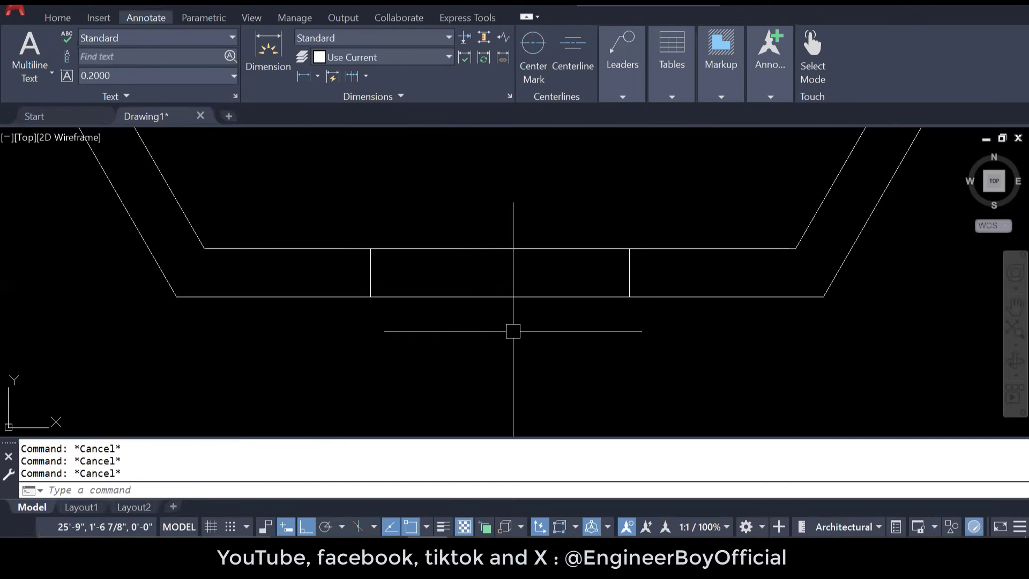
Step: Trim the inner and outer bottom wall edges between the two offset lines to open the doorway
{"action": "type", "text": "t"}
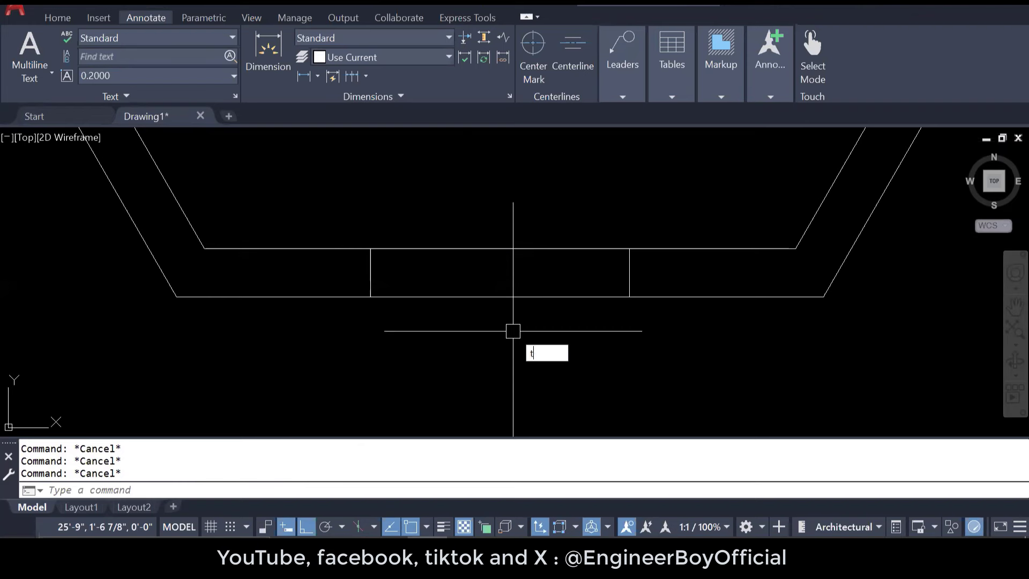
{"action": "type", "text": "r"}
{"action": "key", "text": "Return"}
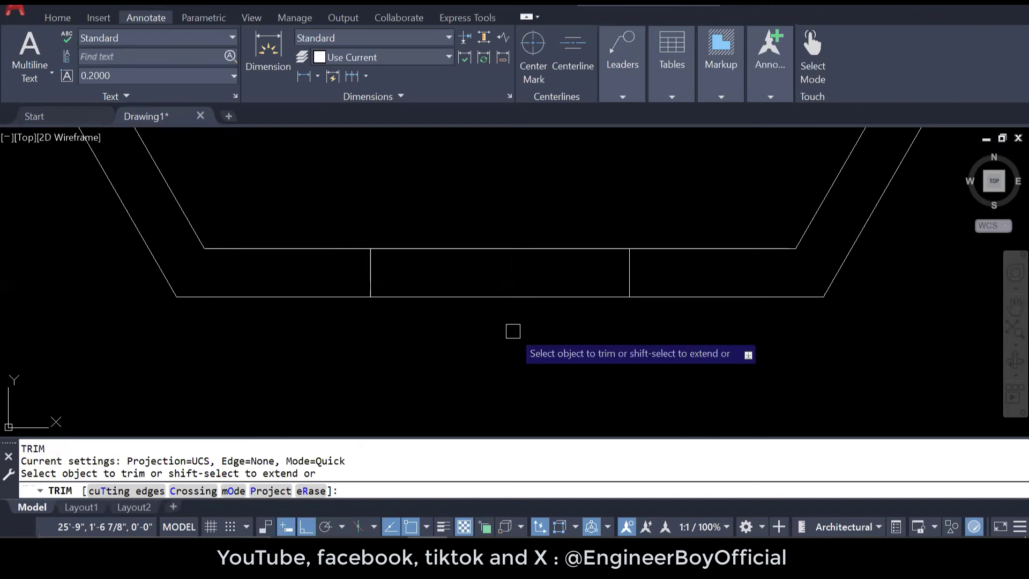
{"action": "left_click_drag", "start_coordinate": [492, 207], "coordinate": [439, 322]}
{"action": "key", "text": "Escape"}
{"action": "key", "text": "Escape"}
{"action": "key", "text": "Escape"}
{"action": "key", "text": "Escape"}
Step: Draw a 1" horizontal line from the midpoint of the right door jamb into the opening
{"action": "middle_click", "coordinate": [523, 329]}
{"action": "middle_click", "coordinate": [523, 329]}
{"action": "type", "text": "L"}
{"action": "key", "text": "Return"}
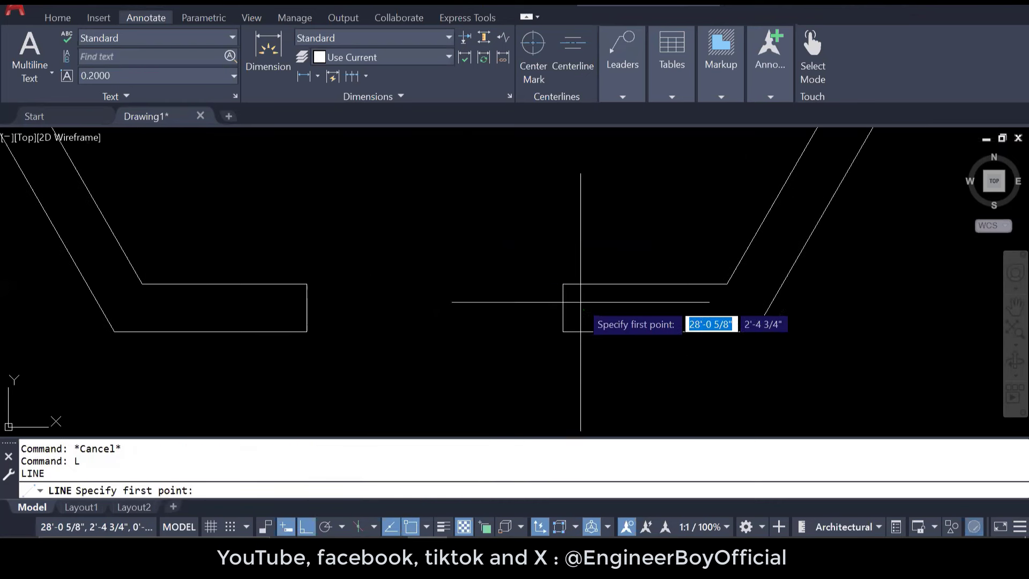
{"action": "left_click", "coordinate": [564, 307]}
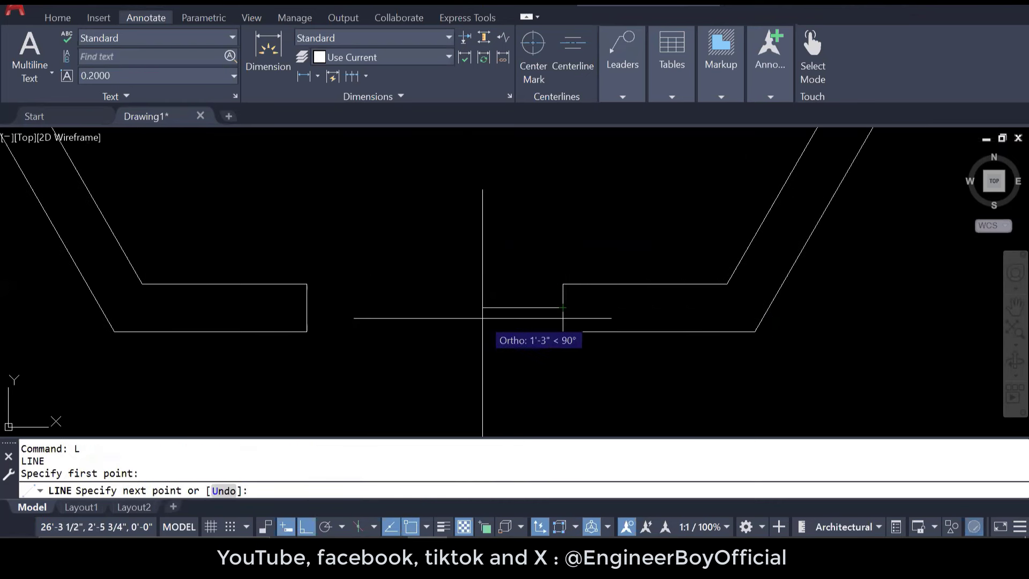
{"action": "type", "text": "1"}
{"action": "key", "text": "Return"}
{"action": "key", "text": "Return"}
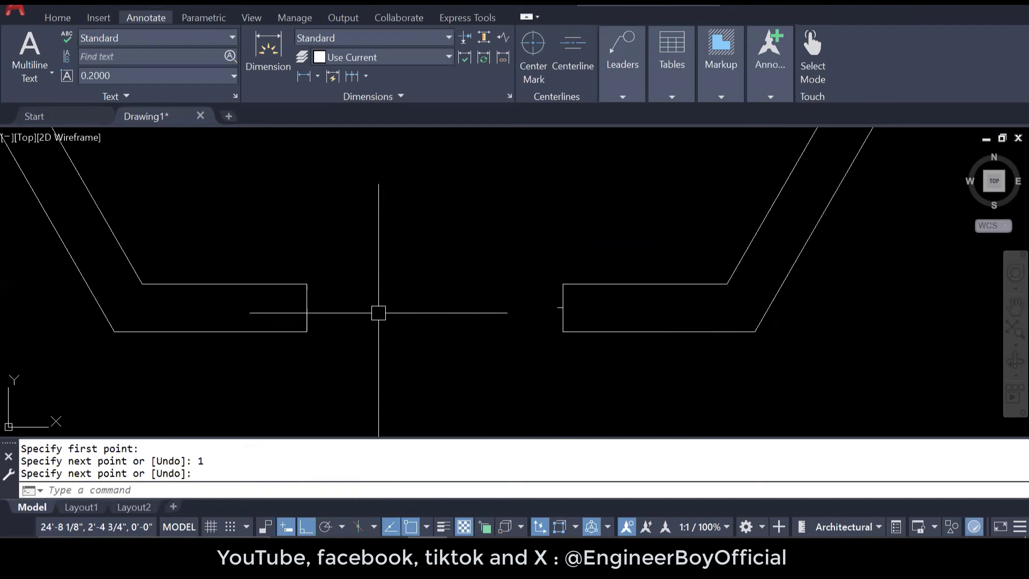
{"action": "key", "text": "Return"}
{"action": "left_click", "coordinate": [299, 308]}
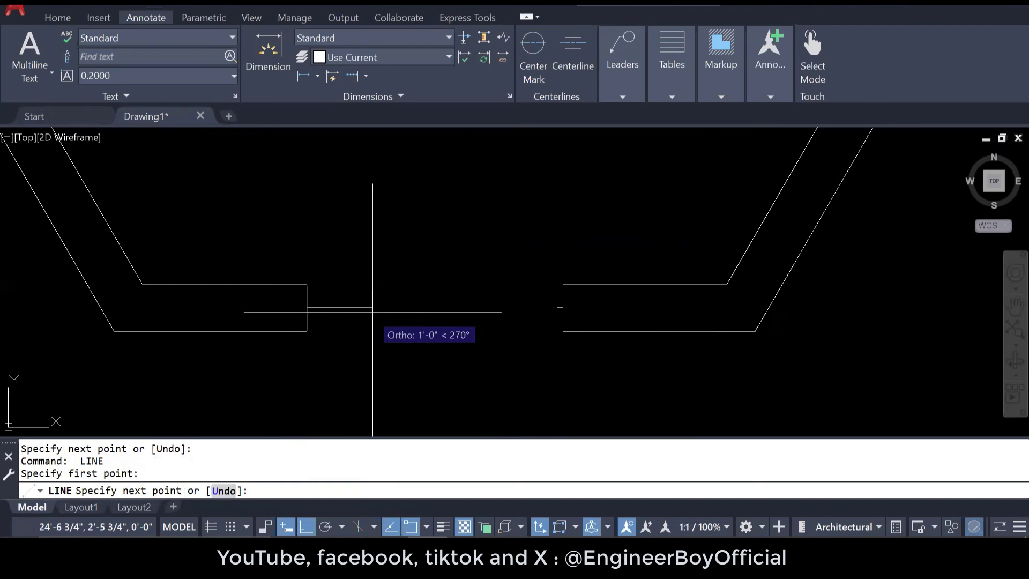
{"action": "key", "text": "Escape"}
{"action": "left_click", "coordinate": [56, 18]}
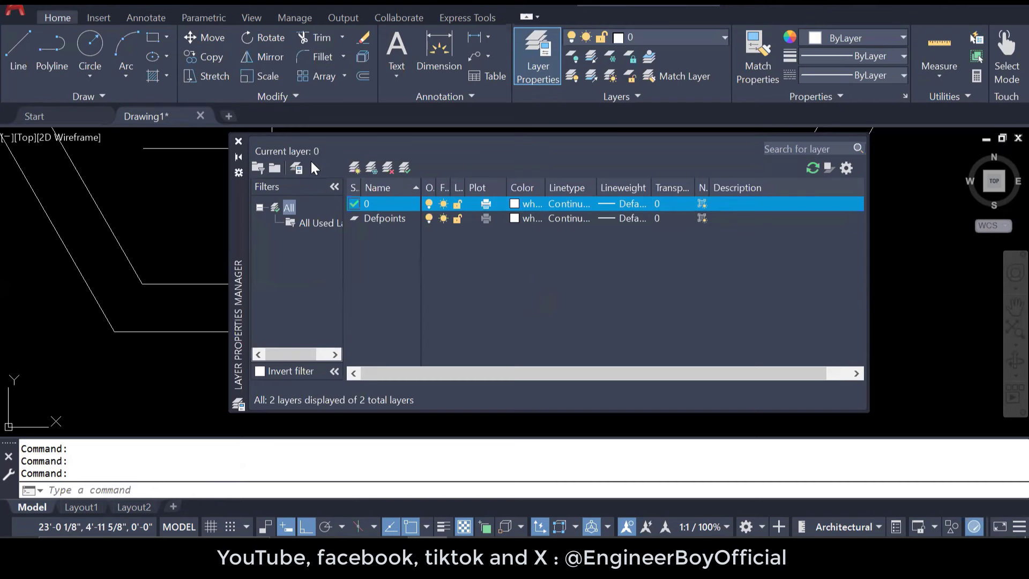
{"action": "left_click", "coordinate": [239, 141]}
{"action": "key", "text": "Escape"}
{"action": "key", "text": "Escape"}
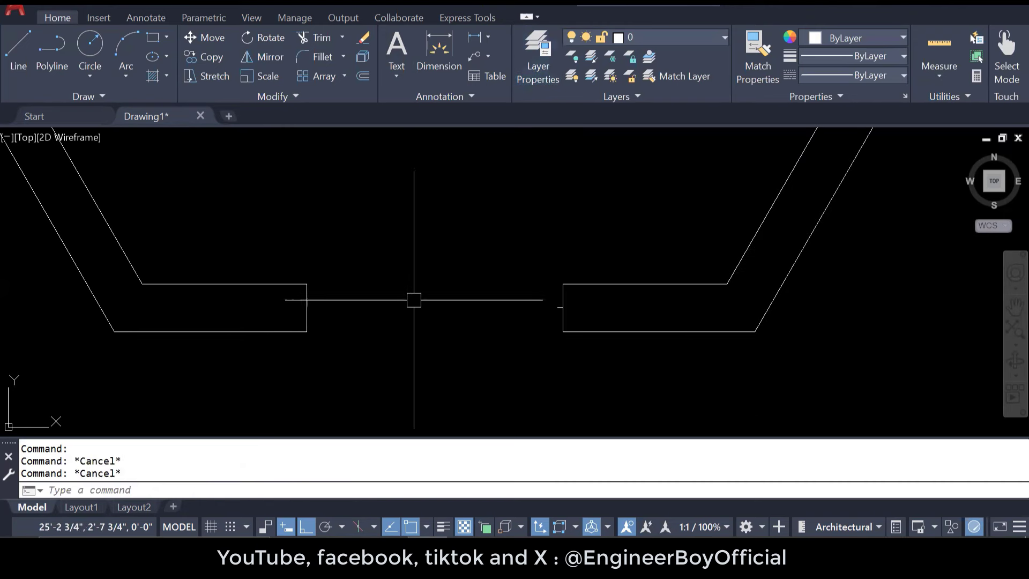
Step: Draw a 1" horizontal line from the midpoint of the left door jamb into the opening
{"action": "type", "text": "L"}
{"action": "key", "text": "Return"}
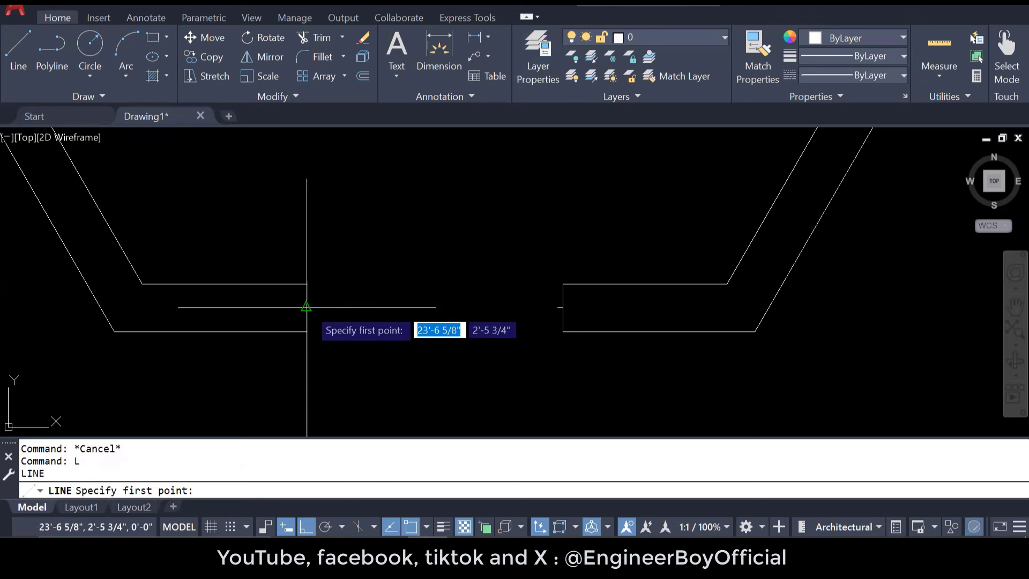
{"action": "left_click", "coordinate": [306, 307]}
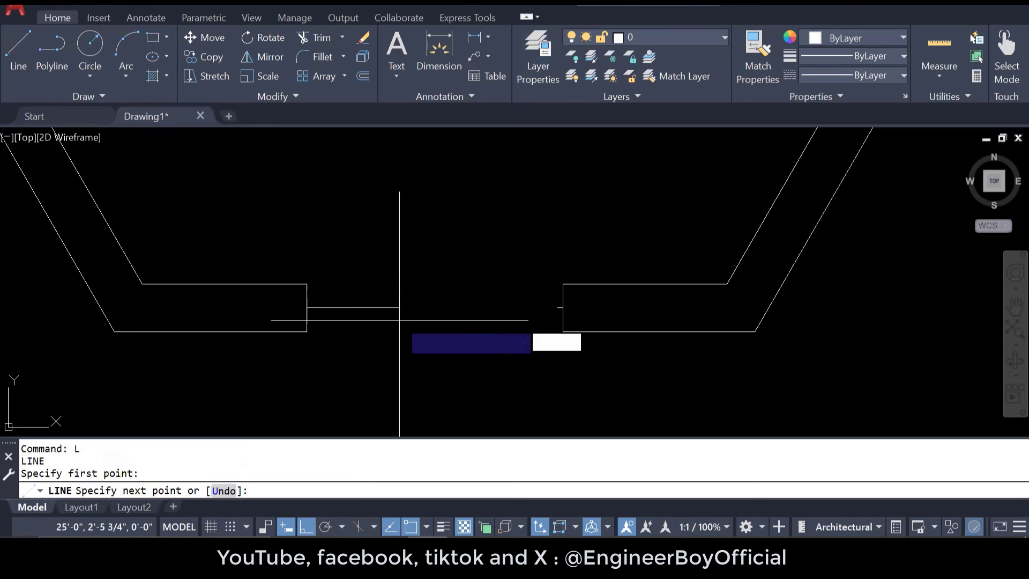
{"action": "type", "text": "1"}
{"action": "key", "text": "Return"}
{"action": "key", "text": "Escape"}
{"action": "key", "text": "Escape"}
{"action": "key", "text": "Escape"}
{"action": "key", "text": "Escape"}
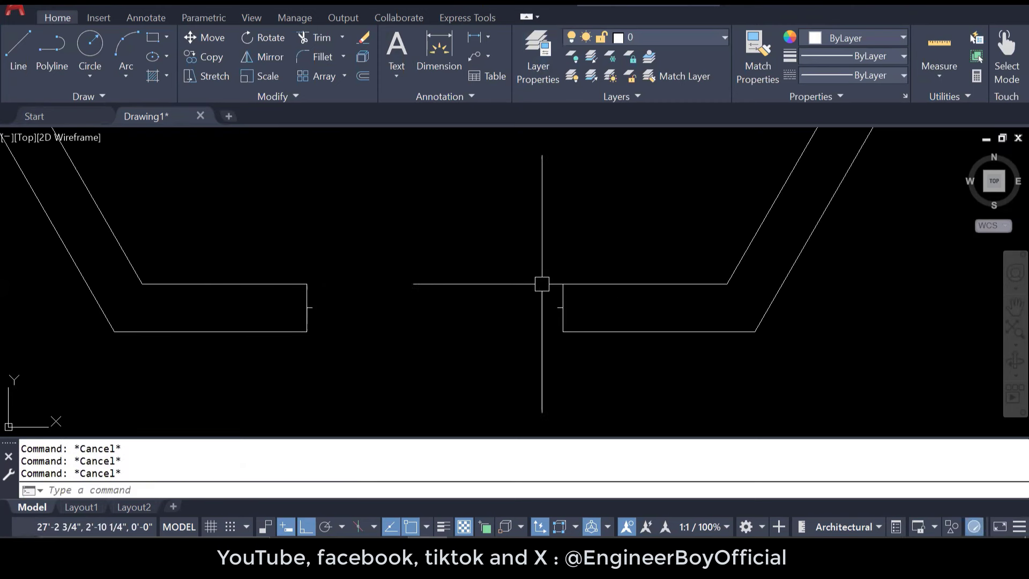
Step: Connect the free ends of the two 1" jamb lines with a horizontal line across the door opening
{"action": "type", "text": "L"}
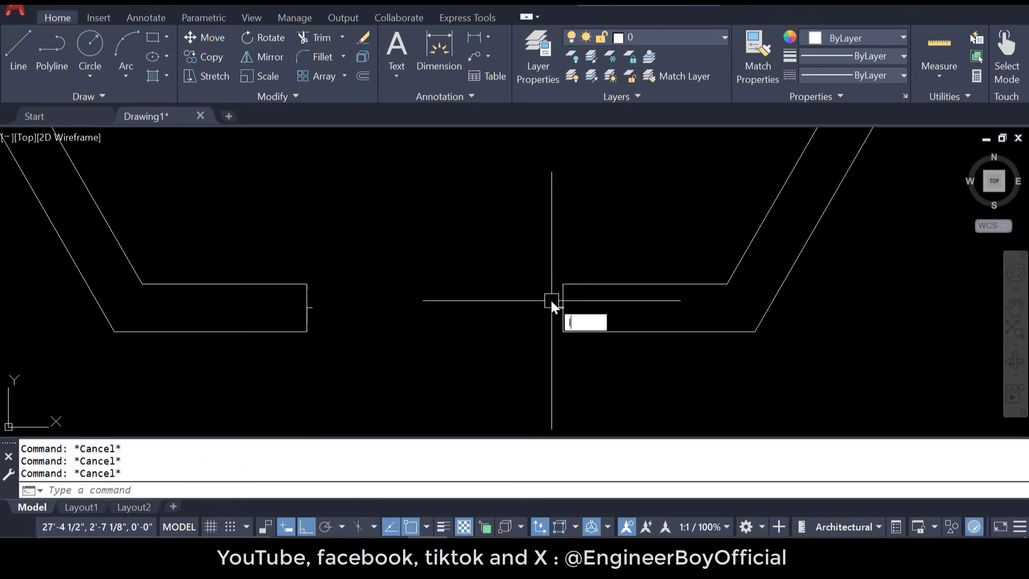
{"action": "key", "text": "Return"}
{"action": "scroll", "coordinate": [551, 300], "scroll_direction": "up", "scroll_amount": 4}
{"action": "left_click", "coordinate": [561, 316]}
{"action": "scroll", "coordinate": [563, 319], "scroll_direction": "down", "scroll_amount": 3}
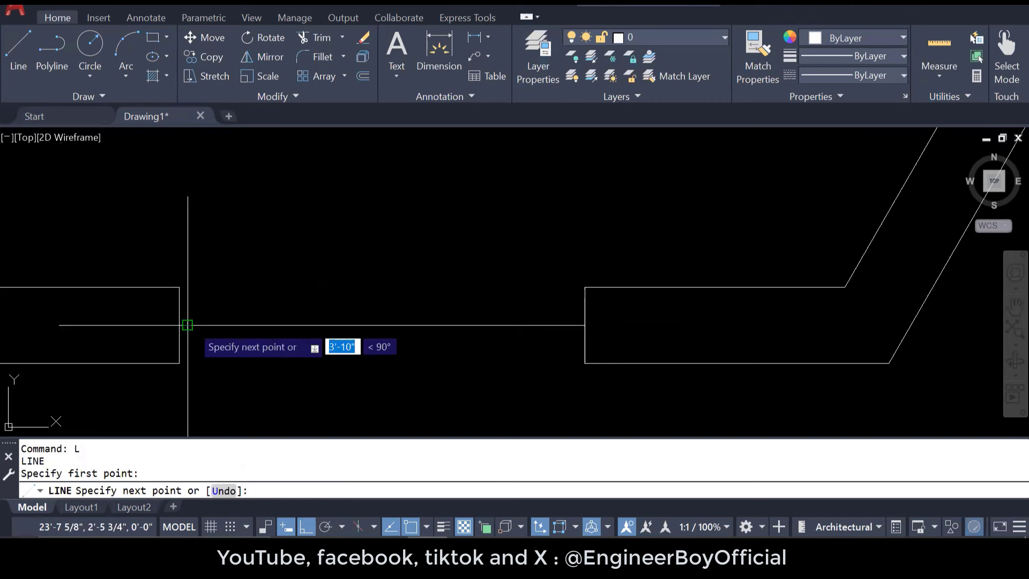
{"action": "left_click", "coordinate": [187, 324]}
{"action": "key", "text": "Escape"}
{"action": "key", "text": "Escape"}
{"action": "key", "text": "Escape"}
Step: Draw a 1'-11" radius circle centred on the end of the left 1" line, reaching the connecting line's midpoint
{"action": "type", "text": "C"}
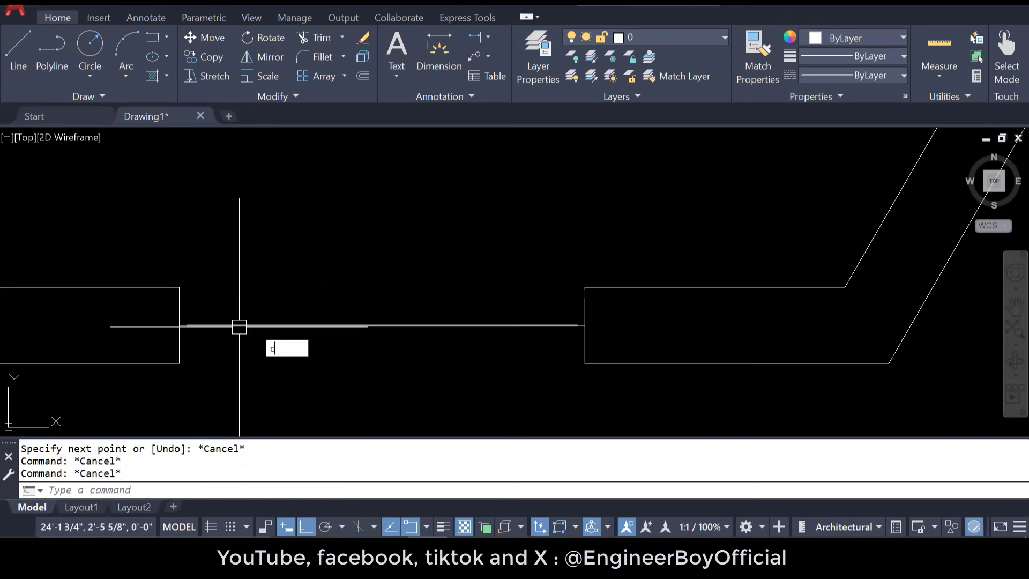
{"action": "key", "text": "Return"}
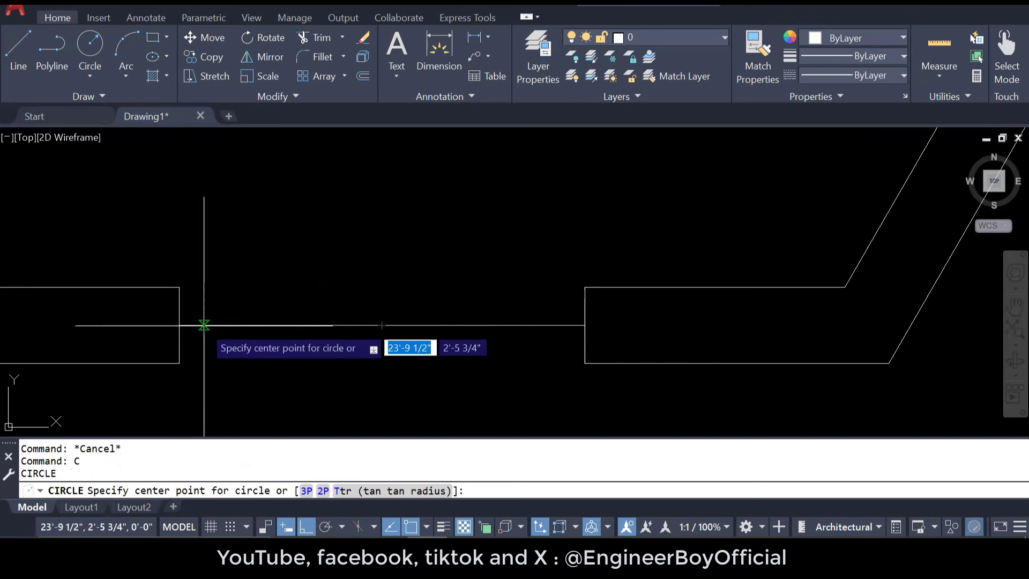
{"action": "left_click", "coordinate": [187, 325]}
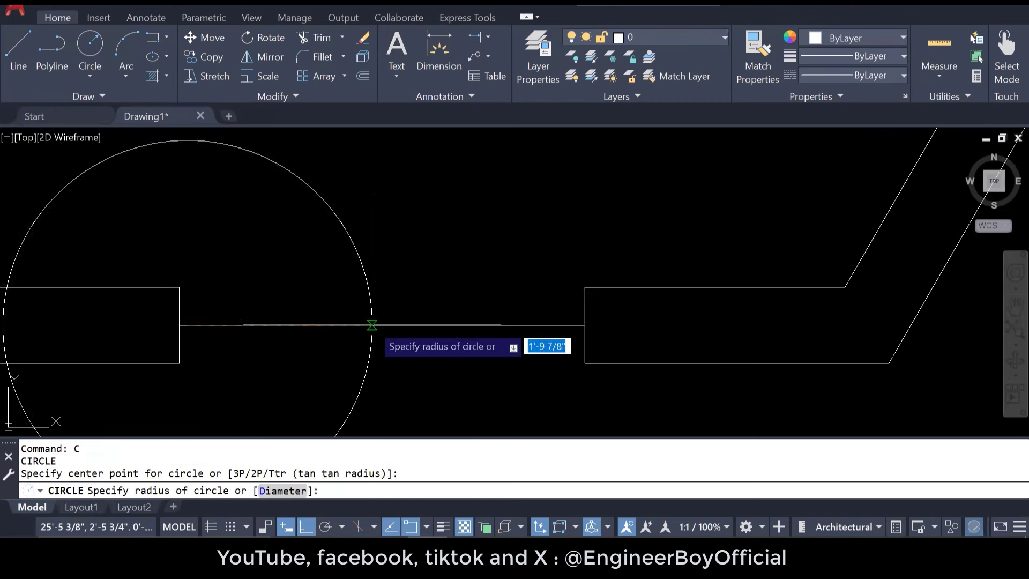
{"action": "left_click", "coordinate": [381, 324]}
Step: Draw a matching 1'-11" radius circle centred on the end of the right 1" line, meeting the first at the midpoint
{"action": "key", "text": "Return"}
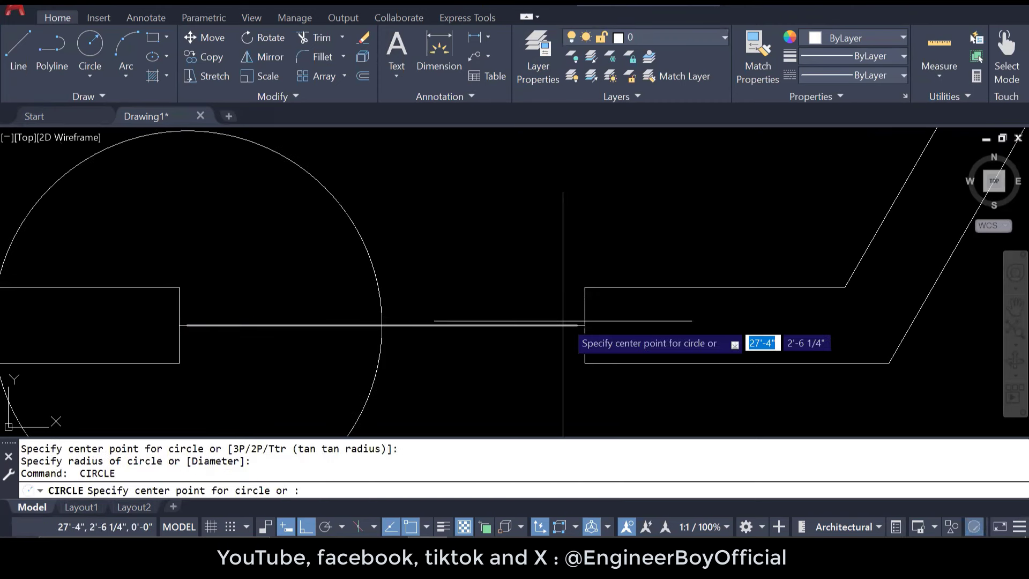
{"action": "left_click", "coordinate": [576, 324]}
{"action": "left_click", "coordinate": [386, 324]}
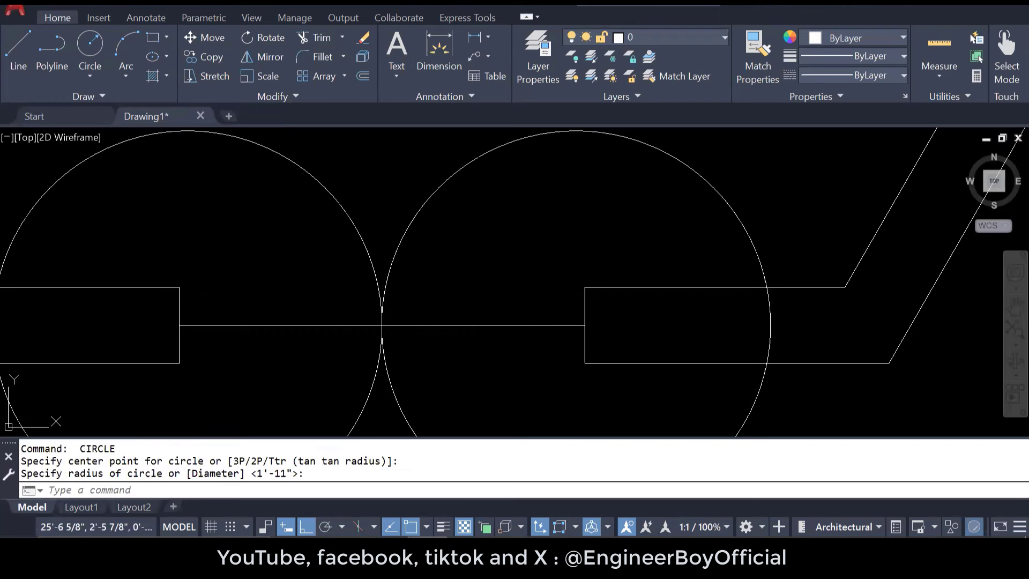
{"action": "key", "text": "Escape"}
{"action": "key", "text": "Escape"}
Step: Draw a vertical line from the right circle's centre upward past the top of the circle
{"action": "type", "text": "l"}
{"action": "key", "text": "Return"}
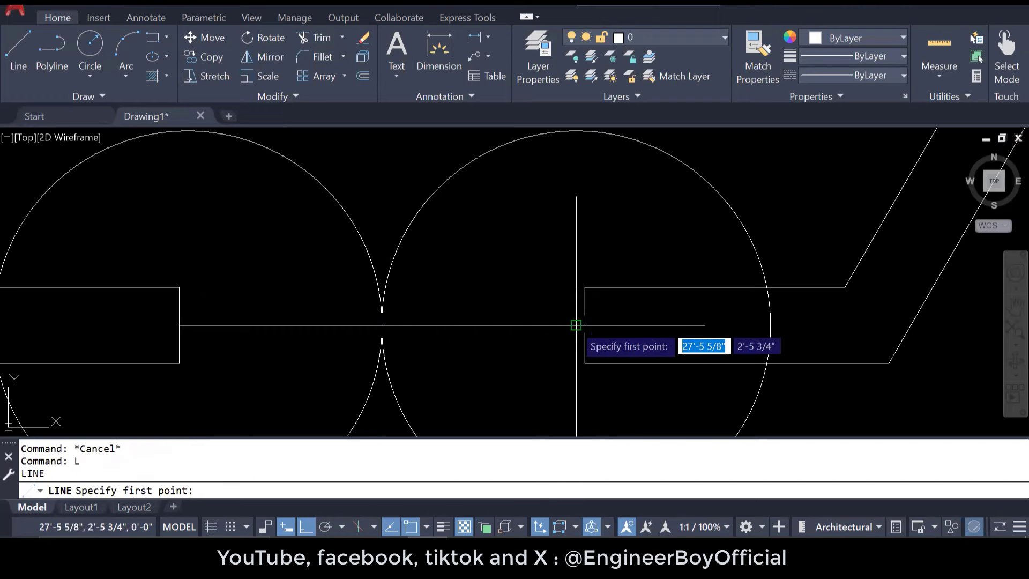
{"action": "left_click", "coordinate": [576, 324]}
{"action": "scroll", "coordinate": [571, 353], "scroll_direction": "down", "scroll_amount": 2}
{"action": "left_click", "coordinate": [584, 166]}
{"action": "key", "text": "Return"}
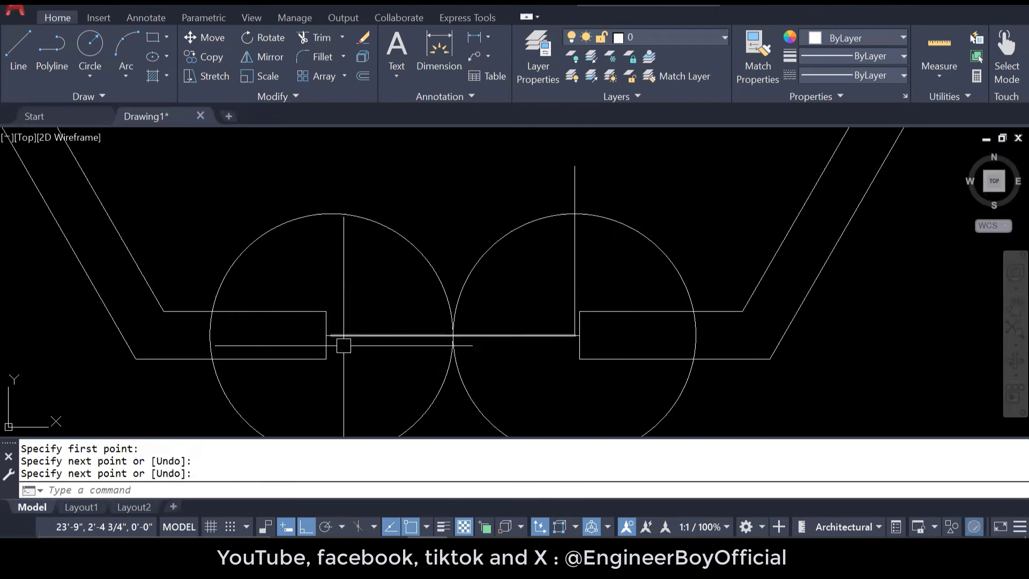
Step: Draw a vertical line from the left circle's centre upward past the top of the circle
{"action": "key", "text": "Return"}
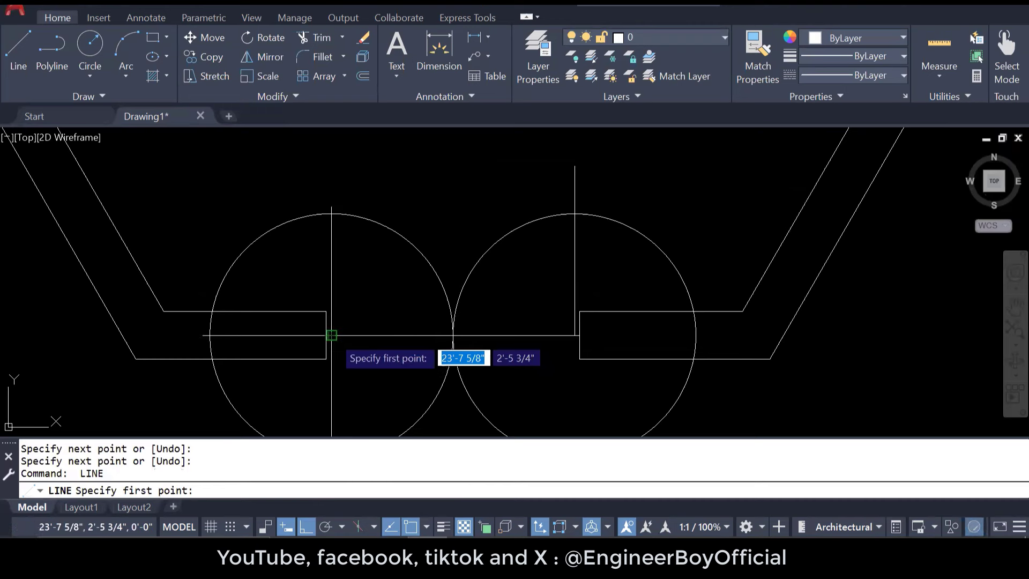
{"action": "left_click", "coordinate": [330, 335]}
{"action": "left_click", "coordinate": [331, 166]}
{"action": "key", "text": "Escape"}
{"action": "key", "text": "Escape"}
{"action": "key", "text": "Escape"}
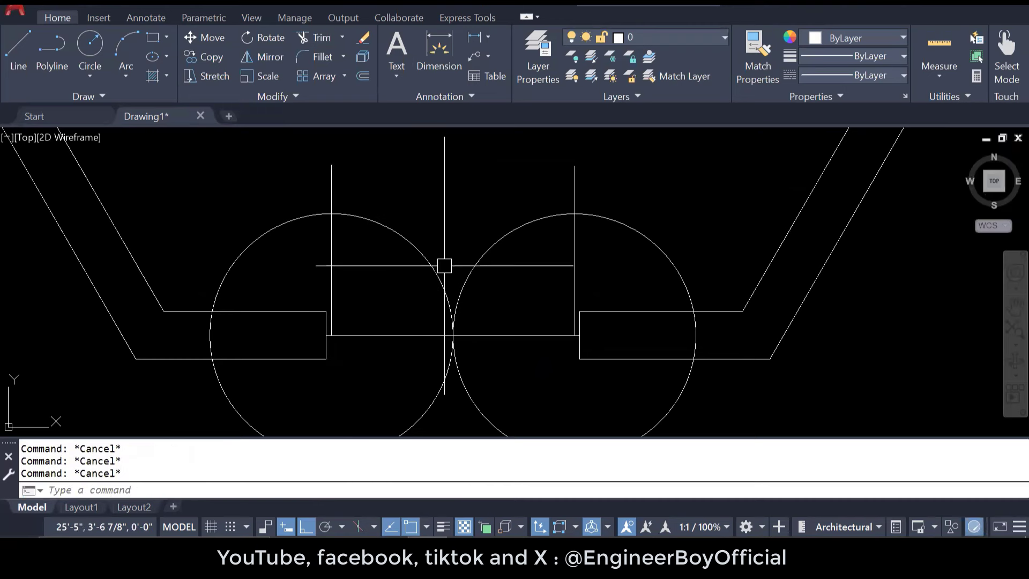
Step: Trim the two circles and the vertical lines down to door leaves with inner quarter arcs meeting at the opening's midpoint
{"action": "type", "text": "tr"}
{"action": "key", "text": "Return"}
{"action": "mouse_move", "coordinate": [517, 377]}
{"action": "left_mouse_down"}
{"action": "mouse_move", "coordinate": [408, 396]}
{"action": "mouse_move", "coordinate": [437, 386]}
{"action": "left_mouse_up"}
{"action": "left_click", "coordinate": [458, 373]}
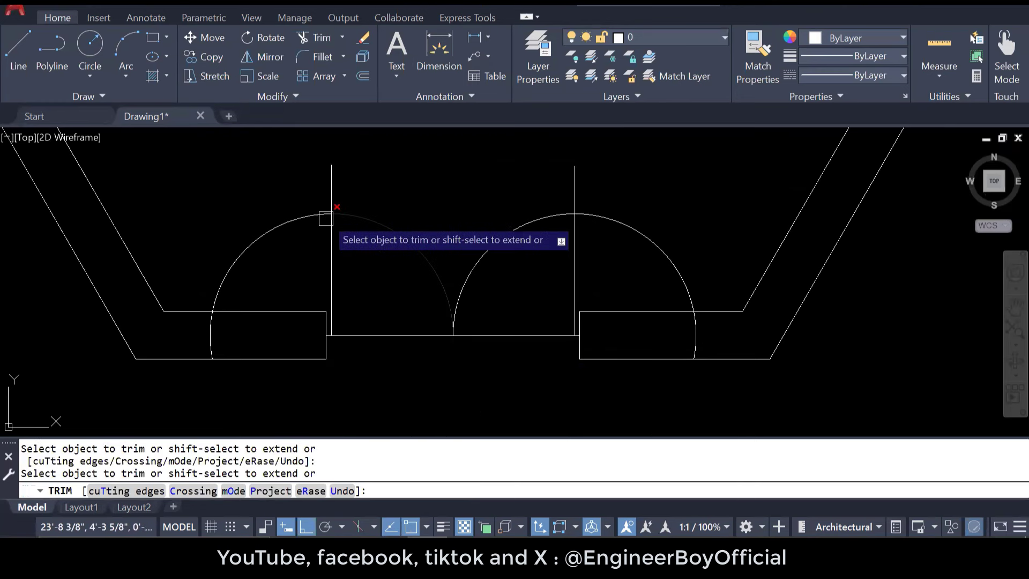
{"action": "mouse_move", "coordinate": [323, 190]}
{"action": "left_mouse_down"}
{"action": "mouse_move", "coordinate": [334, 194]}
{"action": "mouse_move", "coordinate": [312, 145]}
{"action": "left_mouse_up"}
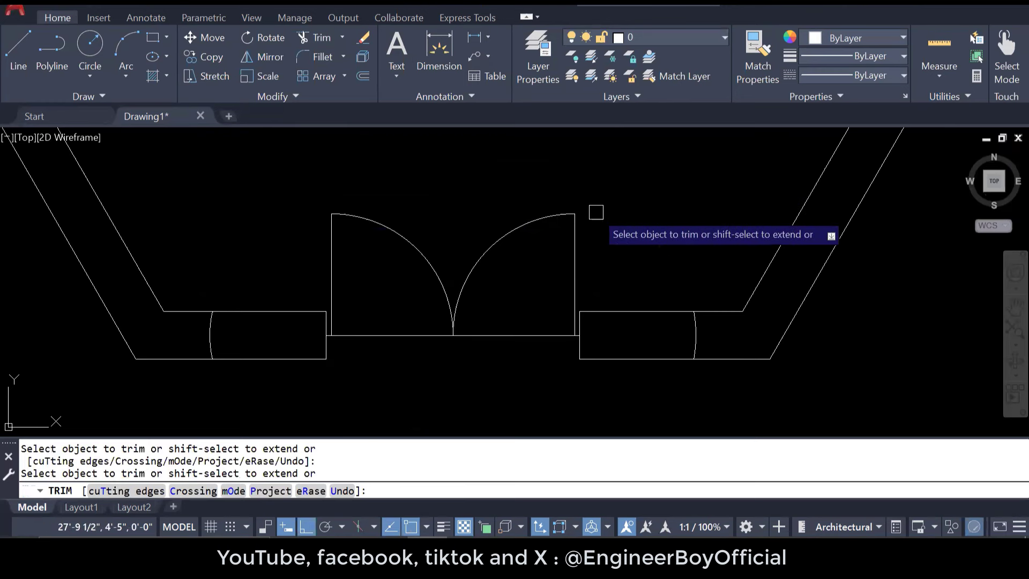
{"action": "key", "text": "Escape"}
{"action": "key", "text": "Escape"}
Step: Erase the leftover circle pieces inside the bottom wall on both sides of the door opening
{"action": "left_click", "coordinate": [646, 278]}
{"action": "left_click", "coordinate": [745, 390]}
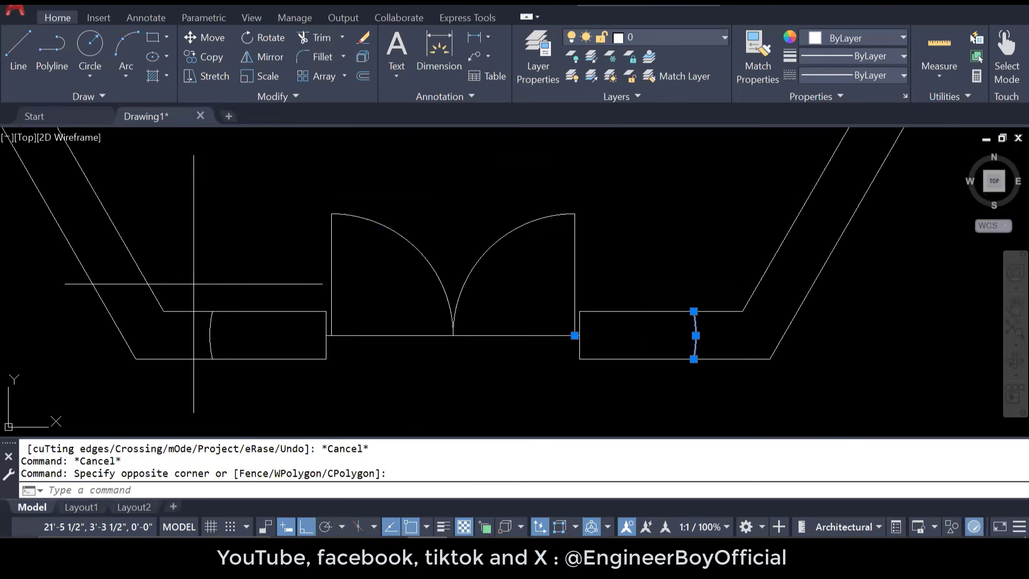
{"action": "left_click", "coordinate": [193, 282]}
{"action": "left_click", "coordinate": [233, 366]}
{"action": "key", "text": "Escape"}
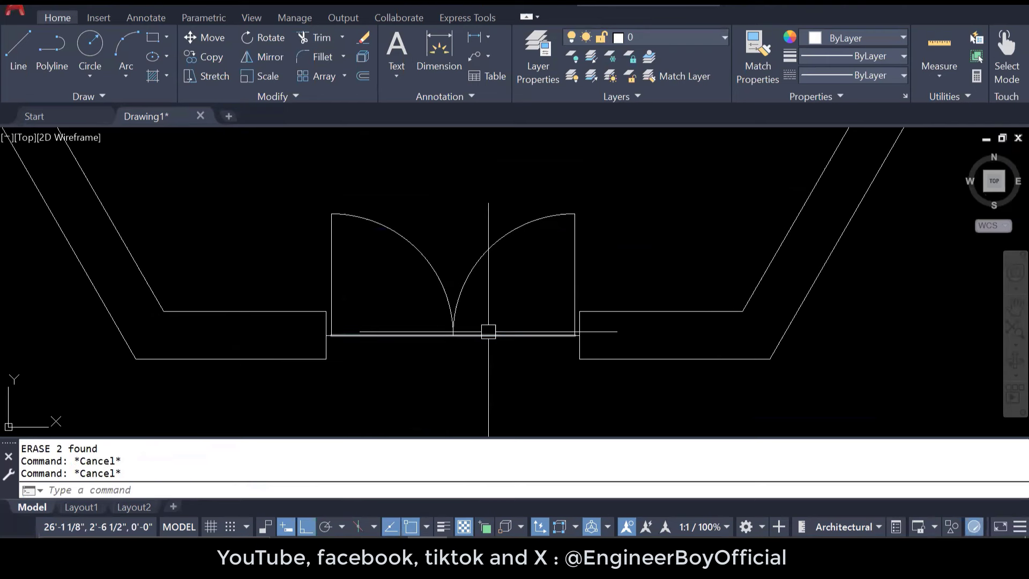
Step: Erase the horizontal line connecting the two door leaves across the opening
{"action": "left_click", "coordinate": [497, 335]}
{"action": "type", "text": "E"}
{"action": "key", "text": "Return"}
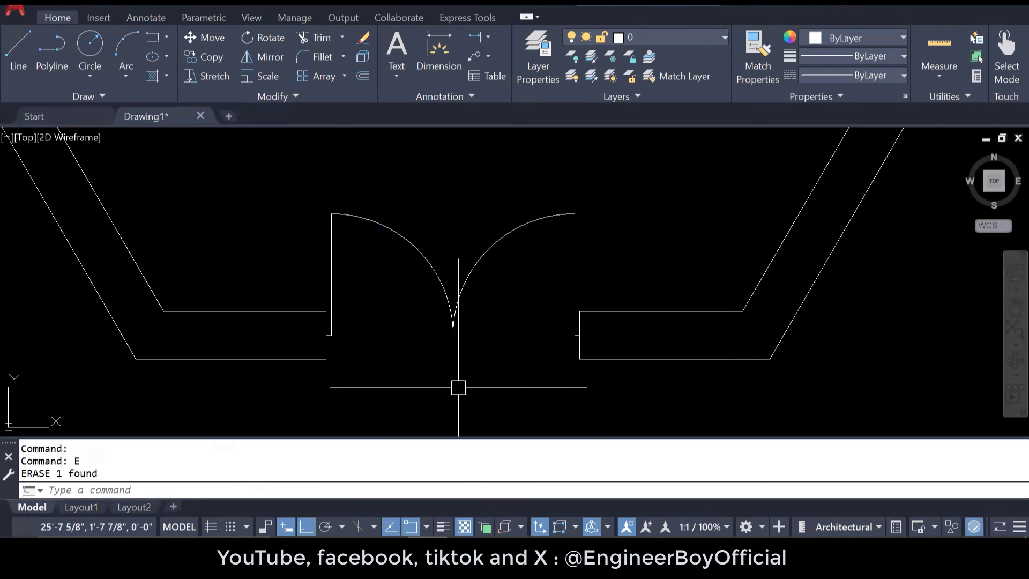
Step: Join the double door's leaves, swing arcs and short 1" lines into a single polyline
{"action": "scroll", "coordinate": [383, 356], "scroll_direction": "up", "scroll_amount": 2}
{"action": "scroll", "coordinate": [665, 332], "scroll_direction": "up", "scroll_amount": 4}
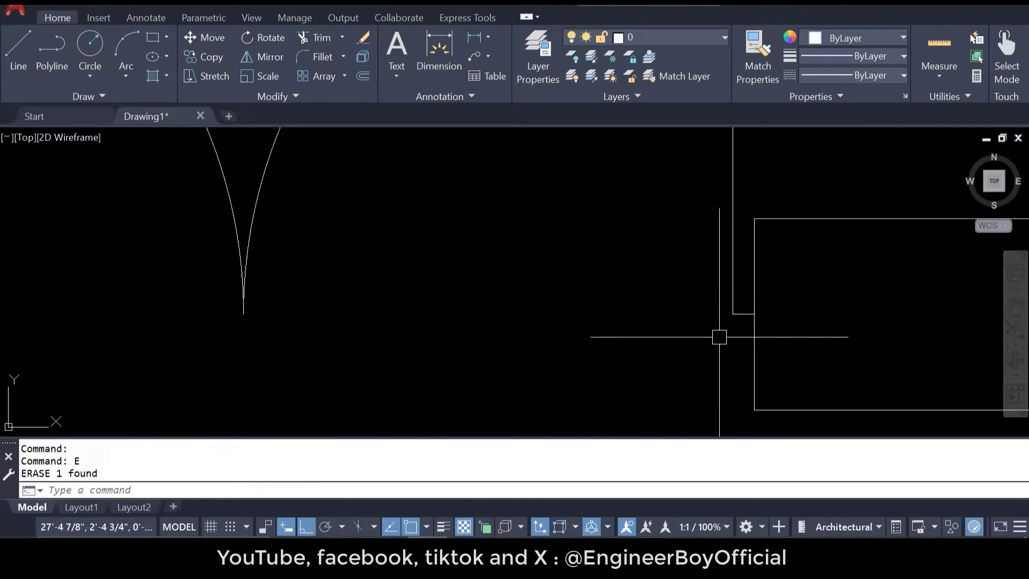
{"action": "left_click", "coordinate": [735, 341]}
{"action": "scroll", "coordinate": [718, 281], "scroll_direction": "down", "scroll_amount": 6}
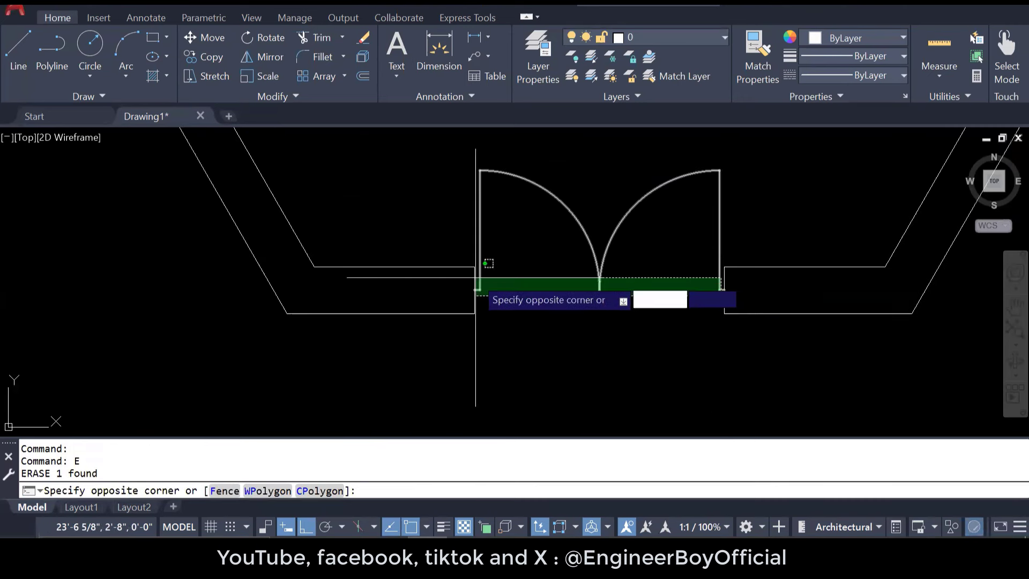
{"action": "left_click", "coordinate": [477, 290]}
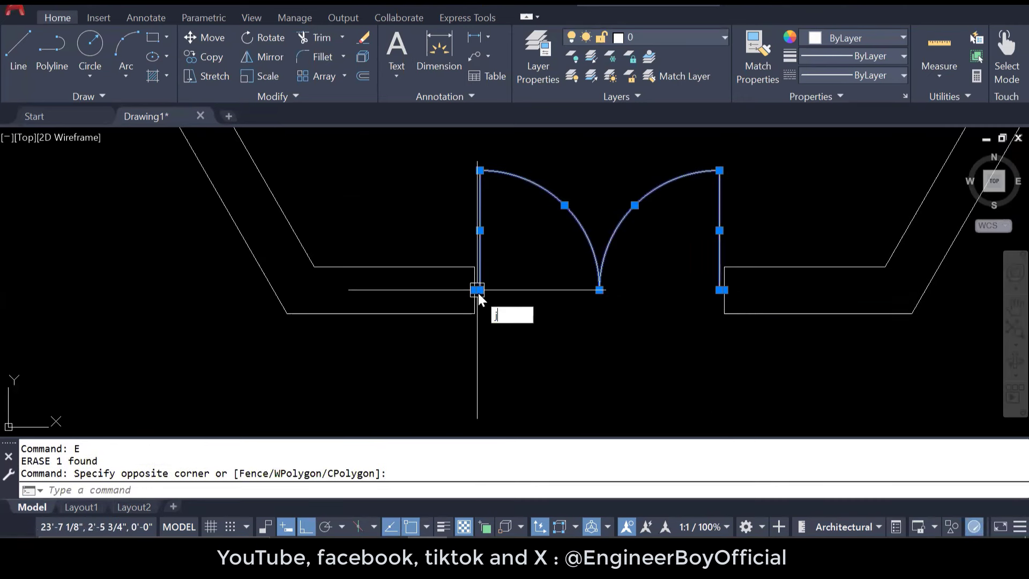
{"action": "type", "text": "j"}
{"action": "key", "text": "Return"}
{"action": "key", "text": "Escape"}
{"action": "key", "text": "Escape"}
{"action": "key", "text": "Escape"}
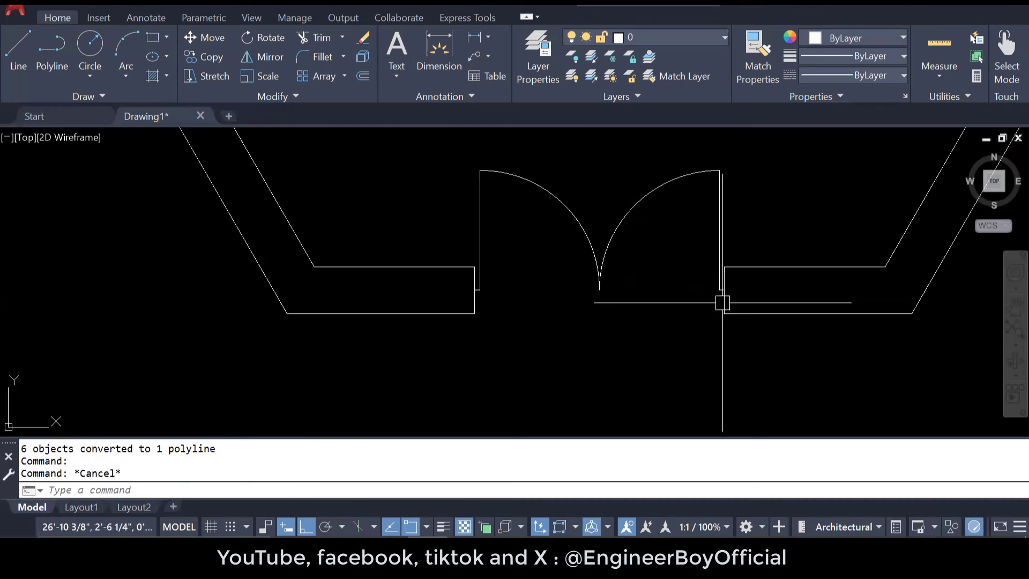
Step: Change the double door polyline's colour to index green
{"action": "middle_click_drag", "start_coordinate": [808, 316], "coordinate": [547, 394]}
{"action": "left_click", "coordinate": [459, 250]}
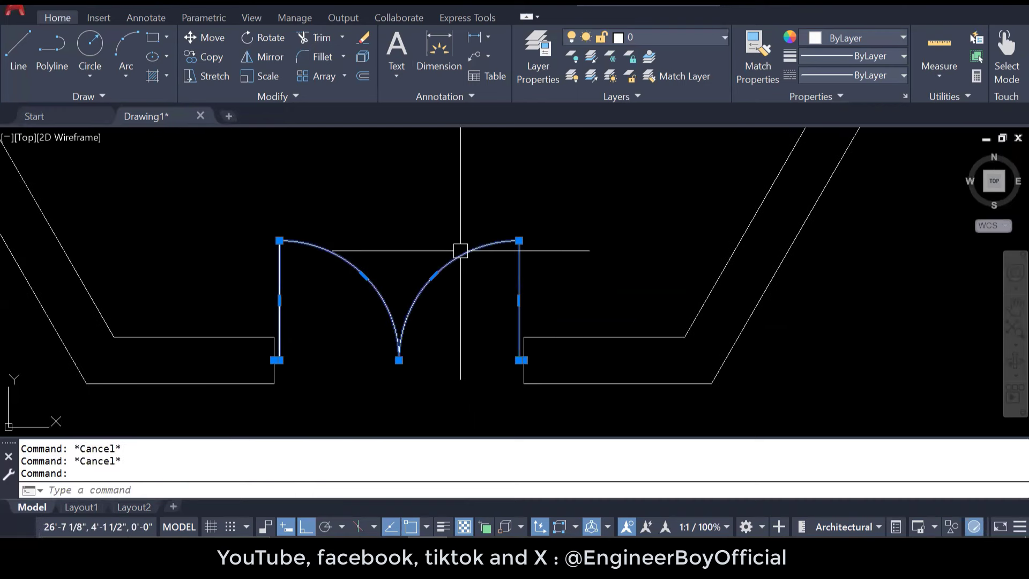
{"action": "left_click", "coordinate": [874, 34]}
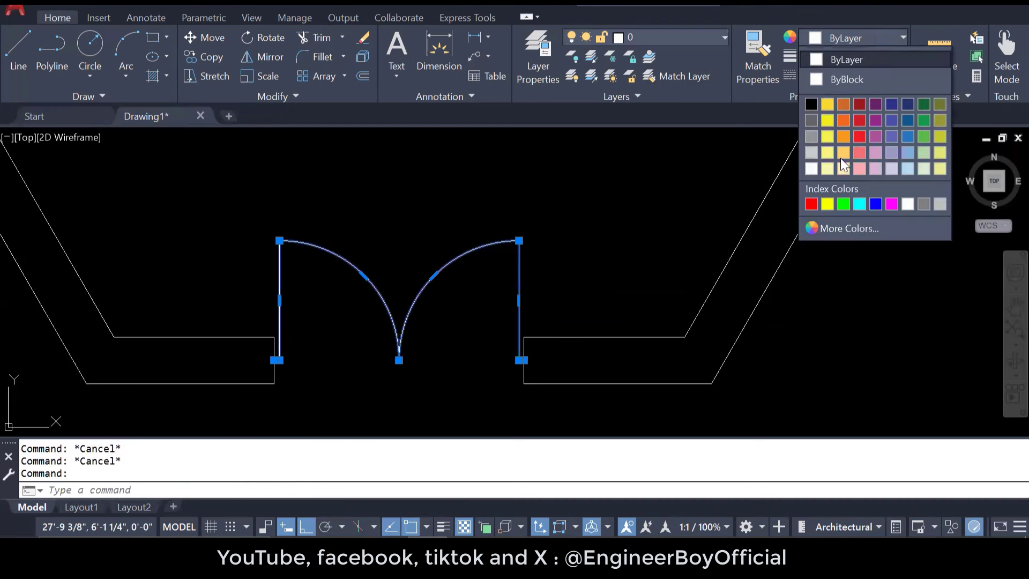
{"action": "left_click", "coordinate": [844, 202]}
{"action": "key", "text": "Escape"}
Step: Draw a line across the thickness of the lower-right wall at its midpoint
{"action": "scroll", "coordinate": [583, 278], "scroll_direction": "down", "scroll_amount": 5}
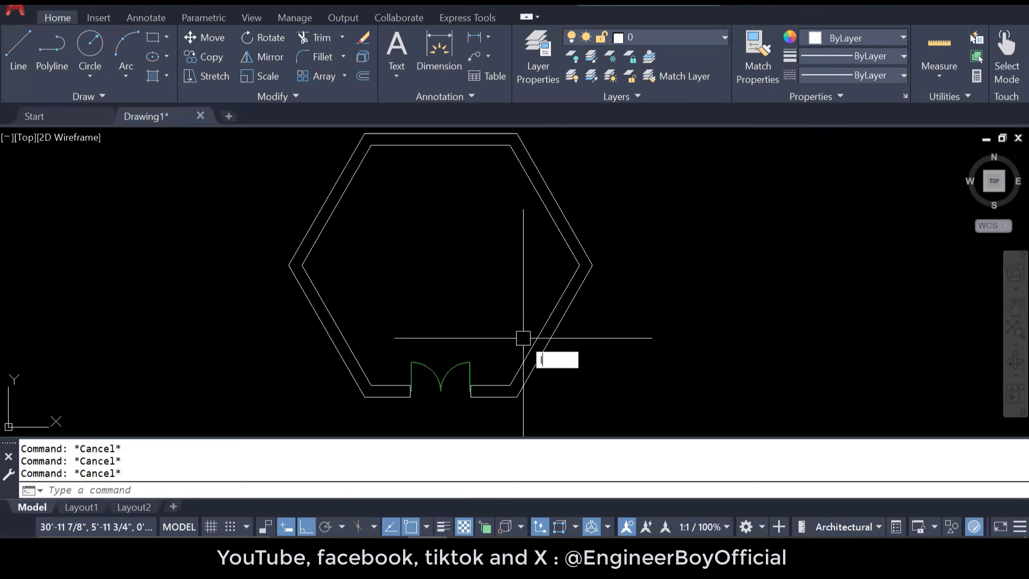
{"action": "type", "text": "L"}
{"action": "key", "text": "Return"}
{"action": "left_click", "coordinate": [554, 331]}
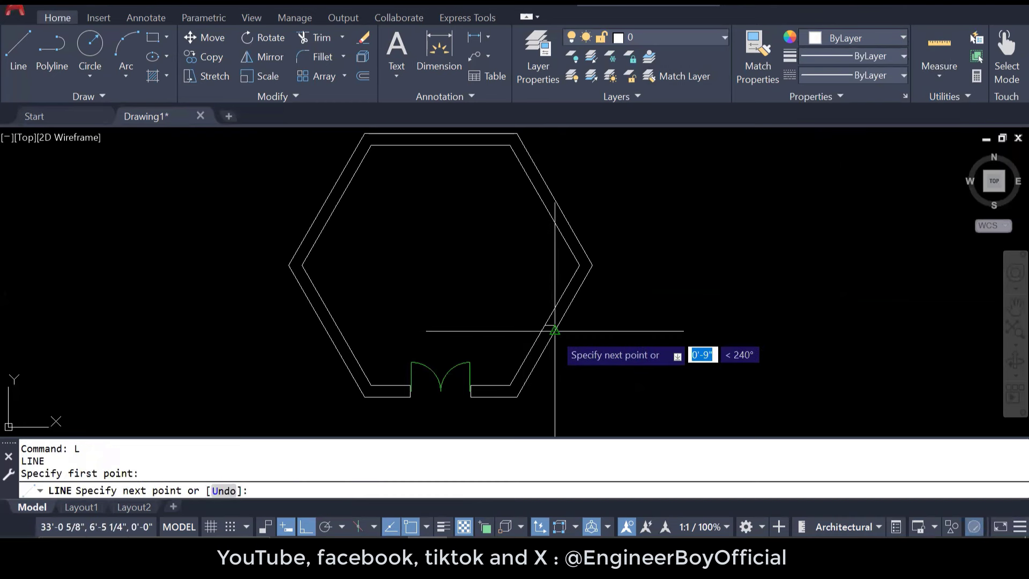
{"action": "scroll", "coordinate": [555, 331], "scroll_direction": "up", "scroll_amount": 4}
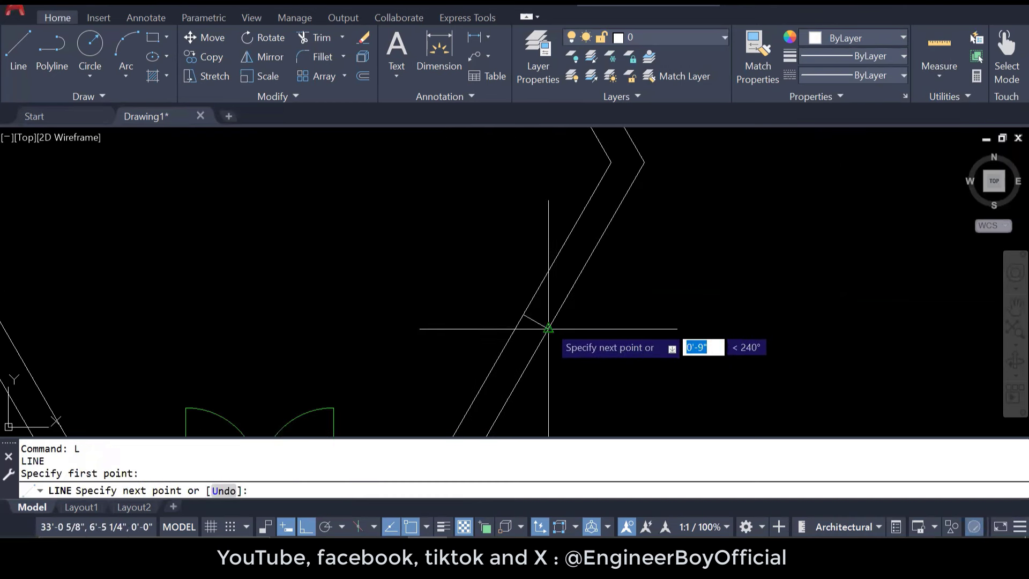
{"action": "key", "text": "Escape"}
{"action": "key", "text": "Escape"}
{"action": "key", "text": "Escape"}
Step: Offset the lower-right wall's midpoint cross line by 3' to both sides
{"action": "type", "text": "O"}
{"action": "key", "text": "Return"}
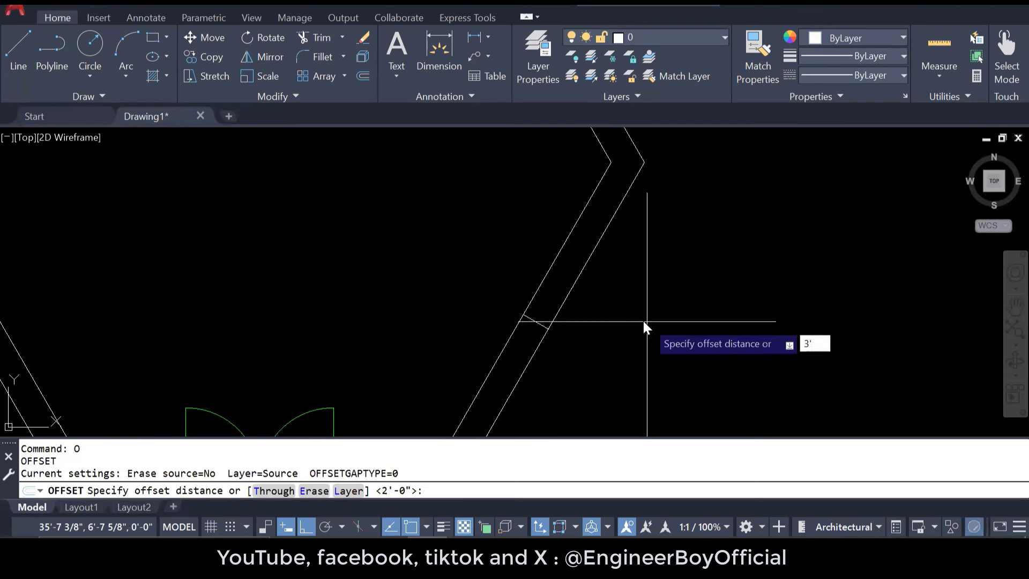
{"action": "key", "text": "Return"}
{"action": "left_click", "coordinate": [536, 322]}
{"action": "left_click", "coordinate": [552, 299]}
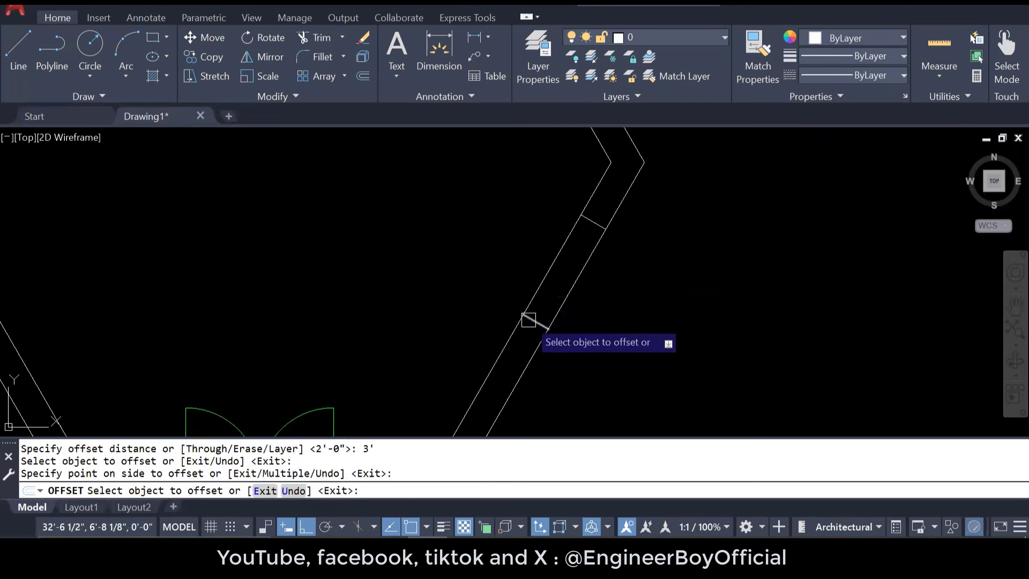
{"action": "left_click", "coordinate": [529, 320]}
{"action": "left_click", "coordinate": [516, 338]}
{"action": "key", "text": "Escape"}
Step: Erase the original cross line at the midpoint of the lower-right wall
{"action": "left_click", "coordinate": [532, 324]}
{"action": "key", "text": "Delete"}
{"action": "key", "text": "Escape"}
{"action": "key", "text": "Escape"}
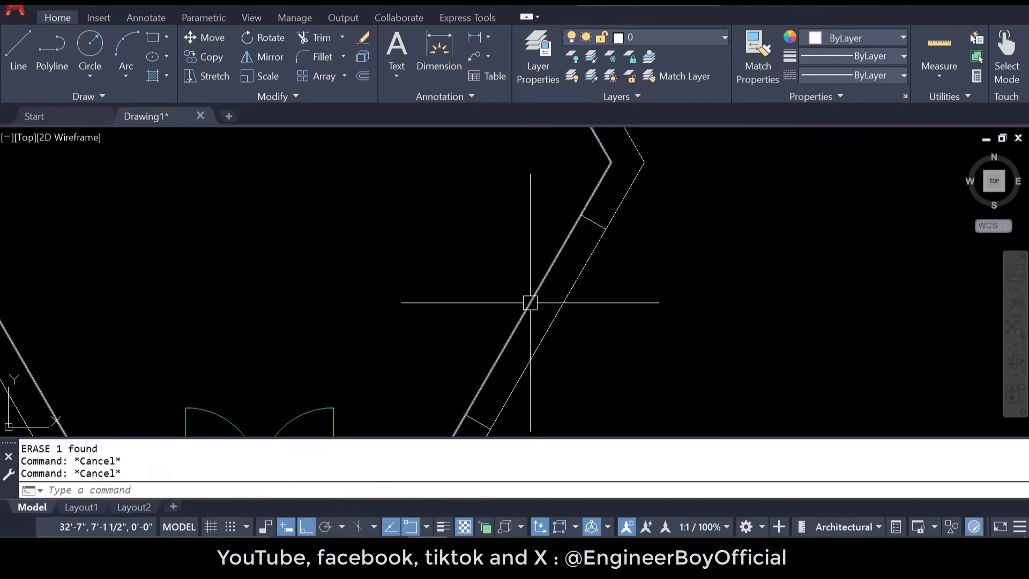
Step: Trim both wall lines between the two offset lines to open a gap in the lower-right wall
{"action": "scroll", "coordinate": [531, 303], "scroll_direction": "down", "scroll_amount": 2}
{"action": "key", "text": "Return"}
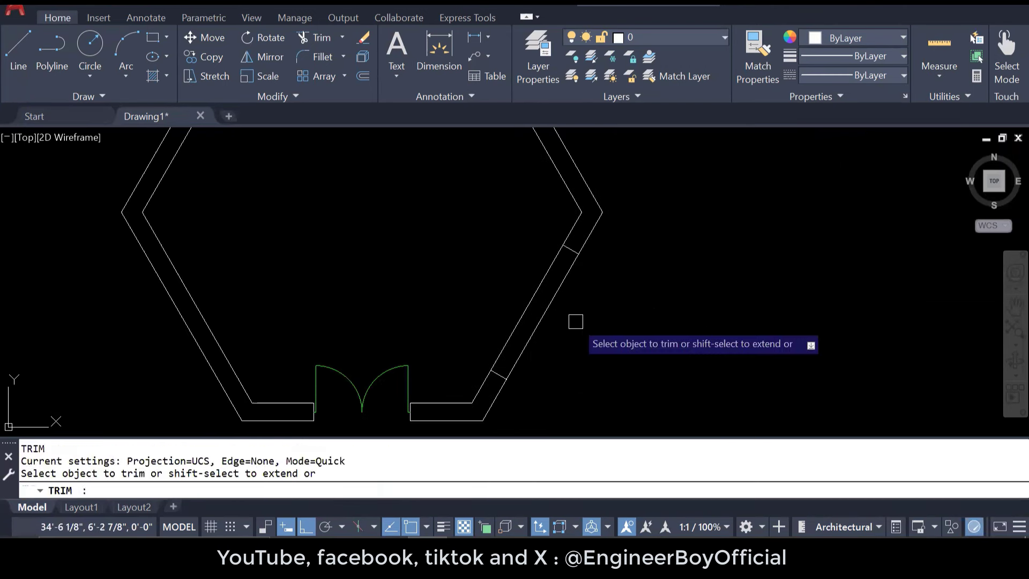
{"action": "left_click_drag", "start_coordinate": [557, 316], "coordinate": [525, 303]}
{"action": "left_click", "coordinate": [539, 310]}
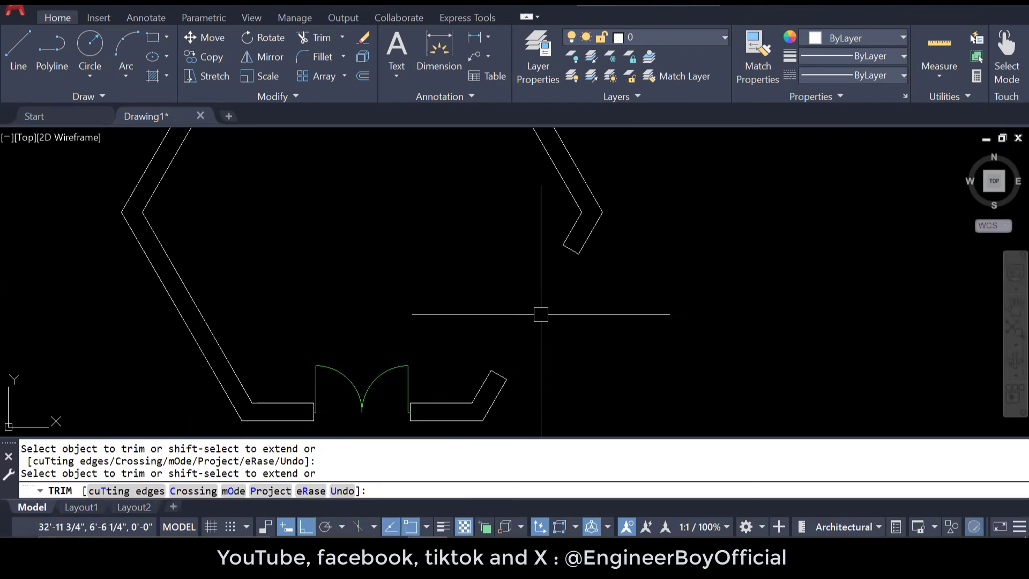
{"action": "key", "text": "Escape"}
{"action": "key", "text": "Escape"}
{"action": "key", "text": "Escape"}
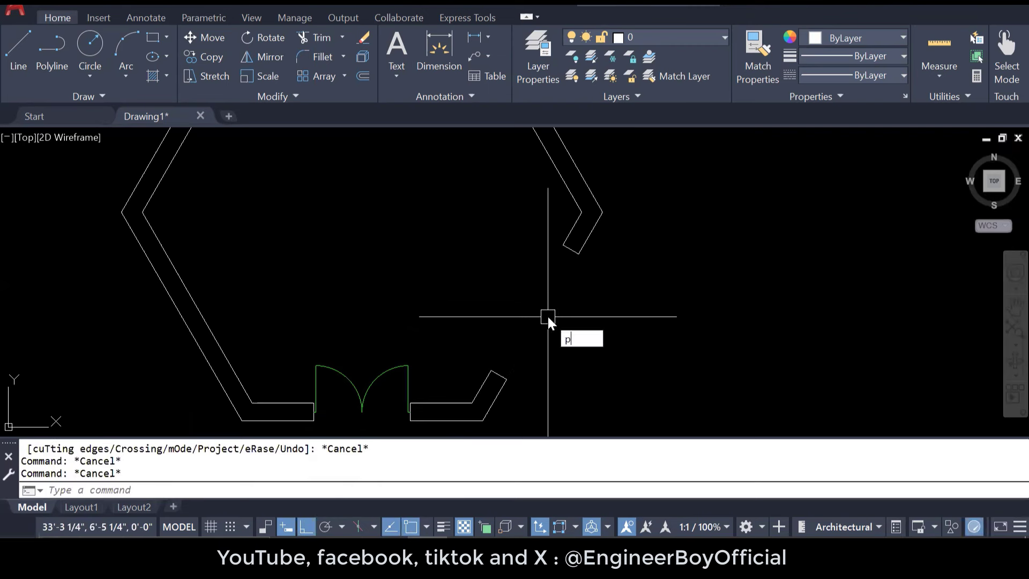
{"action": "key", "text": "Escape"}
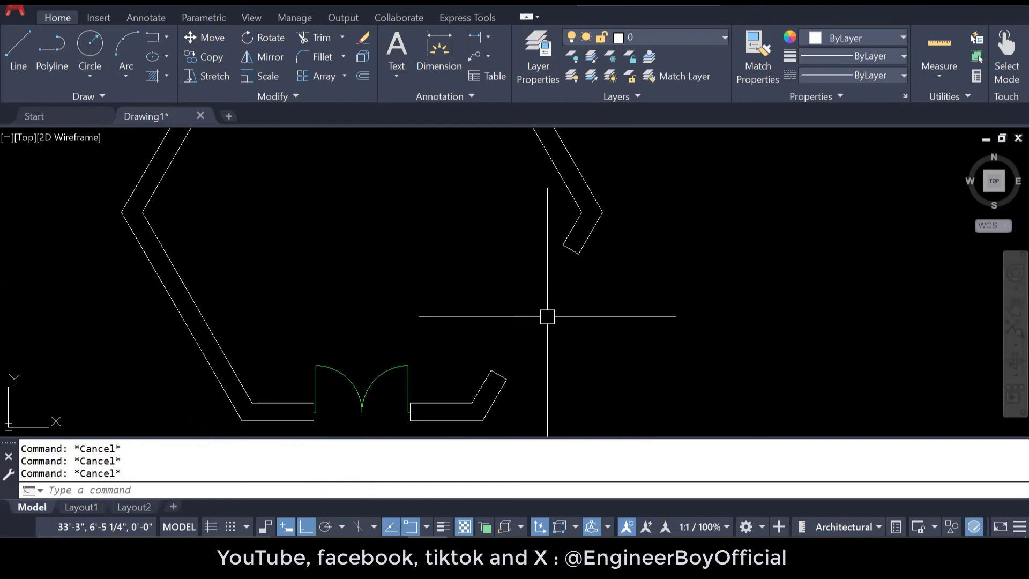
Step: Draw a trial rectangle within the thickness of the top wall, ending on its inner line
{"action": "scroll", "coordinate": [547, 316], "scroll_direction": "down", "scroll_amount": 4}
{"action": "scroll", "coordinate": [450, 225], "scroll_direction": "up", "scroll_amount": 3}
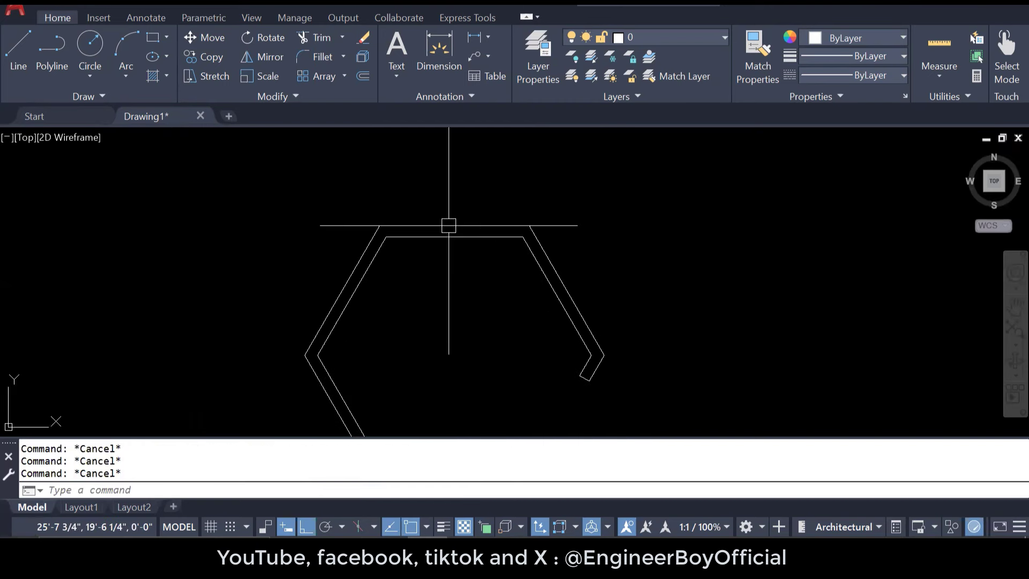
{"action": "scroll", "coordinate": [434, 227], "scroll_direction": "up", "scroll_amount": 5}
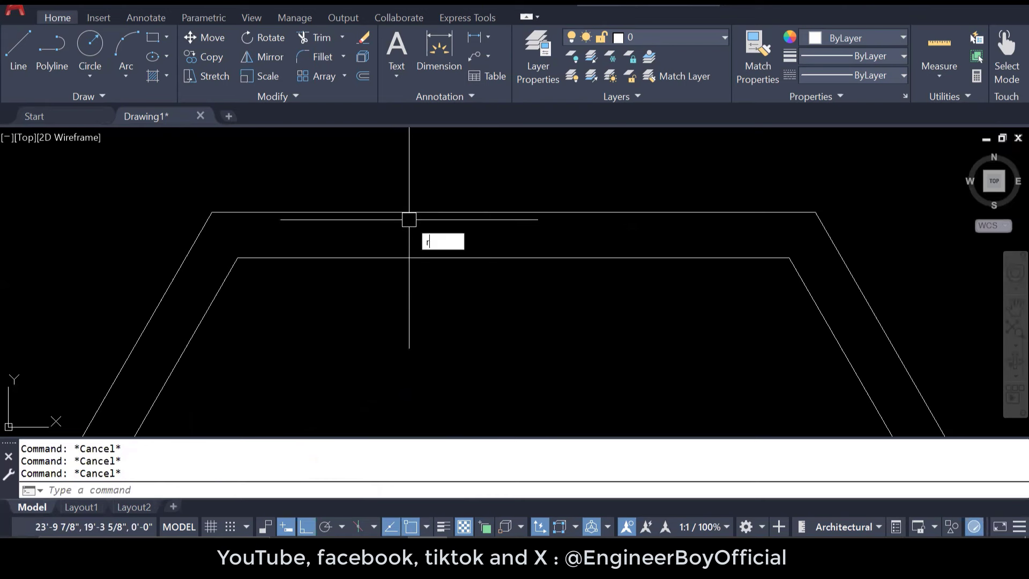
{"action": "type", "text": "c"}
{"action": "key", "text": "Return"}
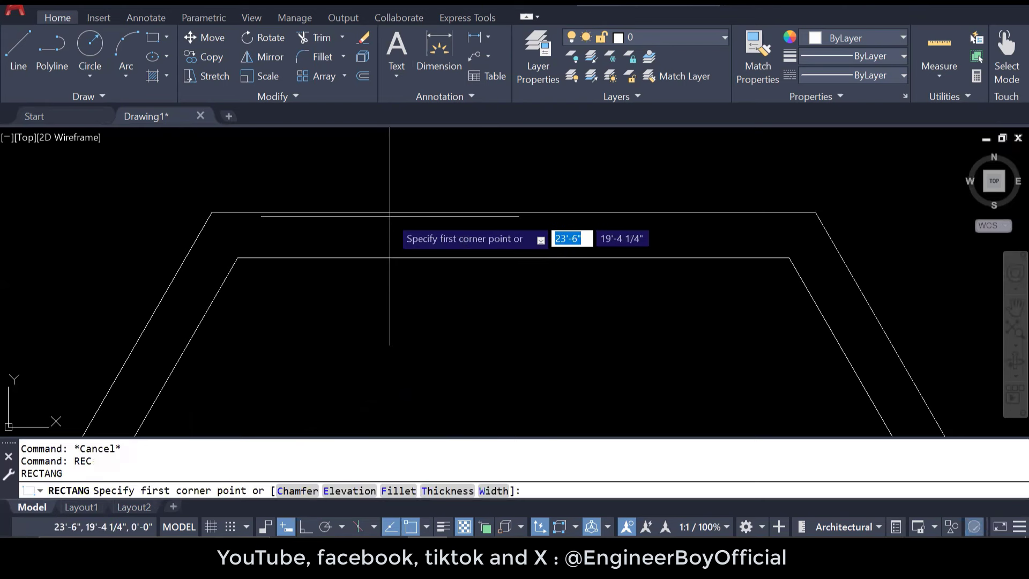
{"action": "left_click", "coordinate": [389, 217]}
{"action": "left_click", "coordinate": [613, 258]}
{"action": "key", "text": "Escape"}
{"action": "key", "text": "Escape"}
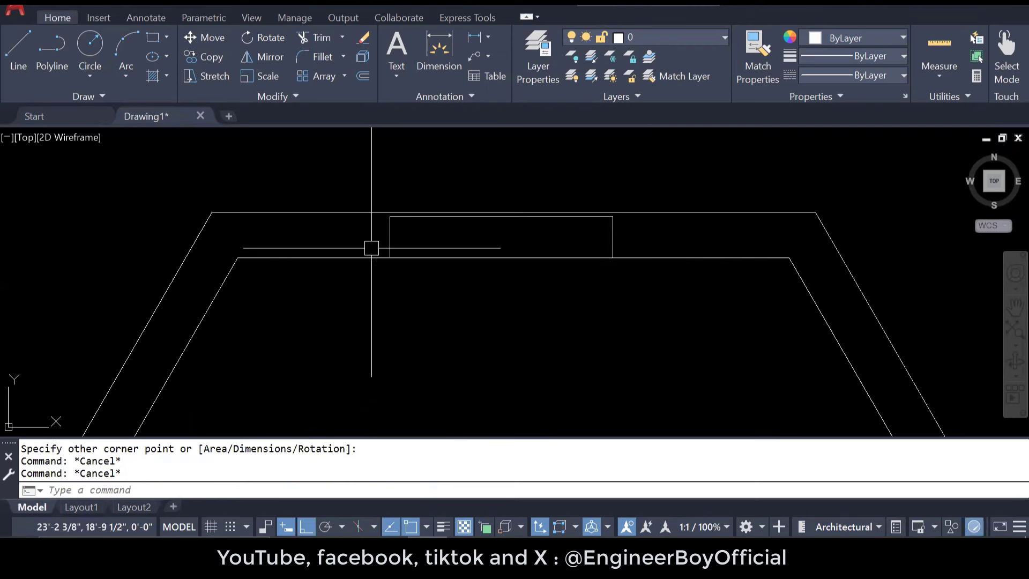
Step: Erase the trial rectangle from the top wall
{"action": "left_click", "coordinate": [388, 235]}
{"action": "key", "text": "Escape"}
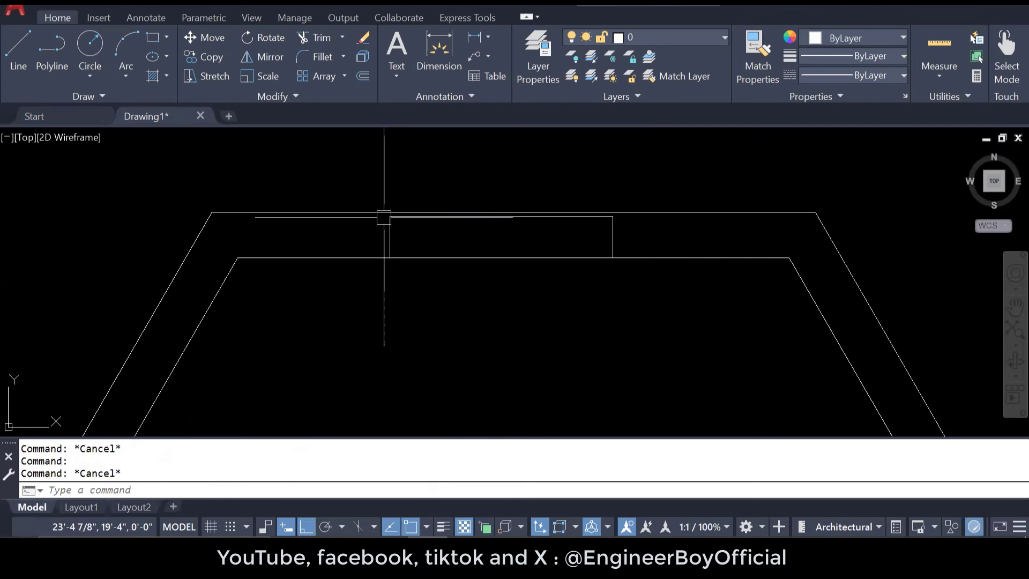
{"action": "left_click", "coordinate": [390, 235]}
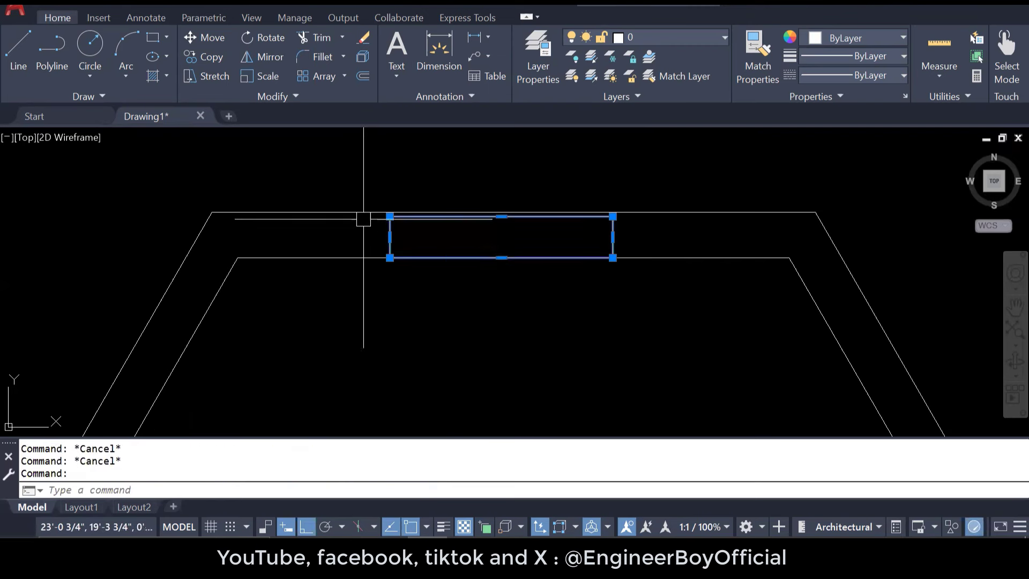
{"action": "key", "text": "Escape"}
{"action": "left_click", "coordinate": [431, 247]}
{"action": "left_click", "coordinate": [359, 236]}
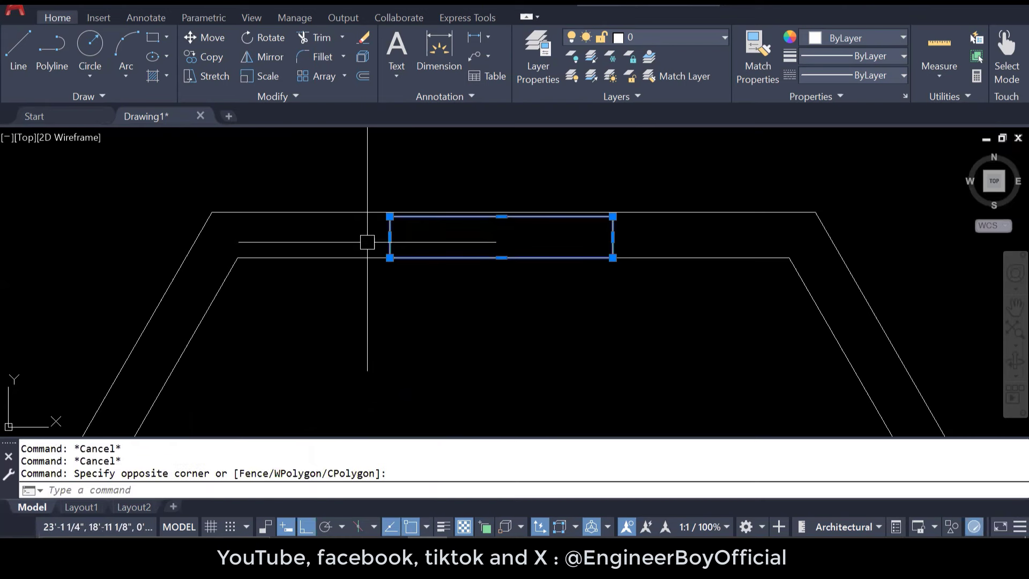
{"action": "type", "text": "E"}
{"action": "key", "text": "Return"}
{"action": "key", "text": "Escape"}
{"action": "key", "text": "Escape"}
Step: Draw a closed polyline through the four corners of the lower-right wall opening as the window outline
{"action": "scroll", "coordinate": [375, 236], "scroll_direction": "down", "scroll_amount": 3}
{"action": "middle_click_drag", "start_coordinate": [496, 314], "coordinate": [514, 290]}
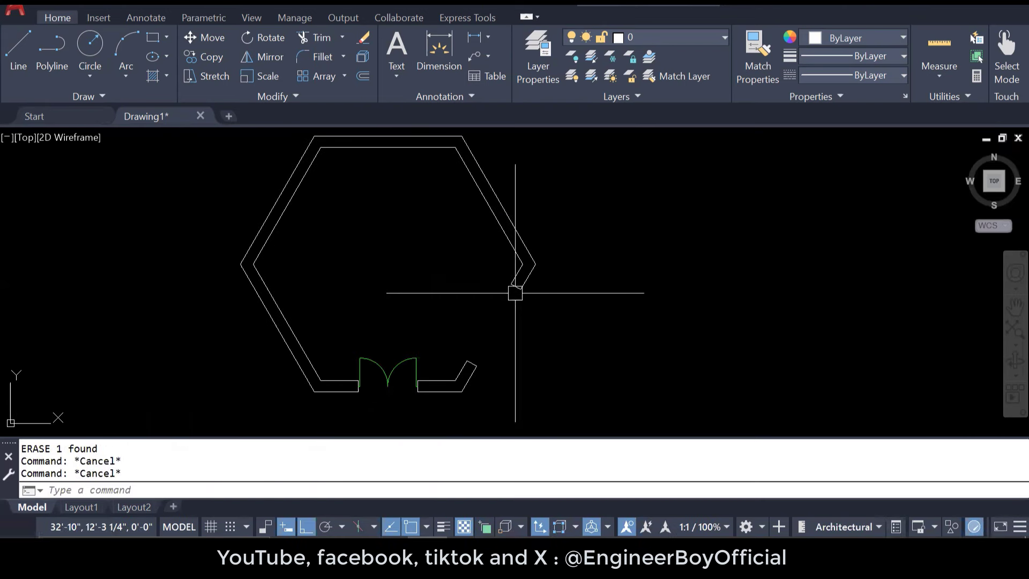
{"action": "scroll", "coordinate": [517, 363], "scroll_direction": "up", "scroll_amount": 2}
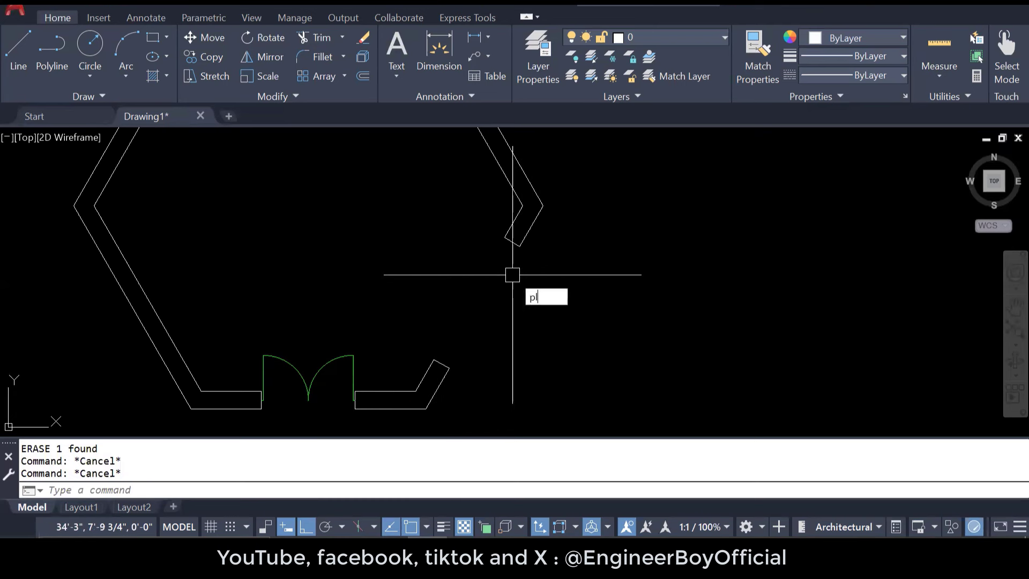
{"action": "key", "text": "Return"}
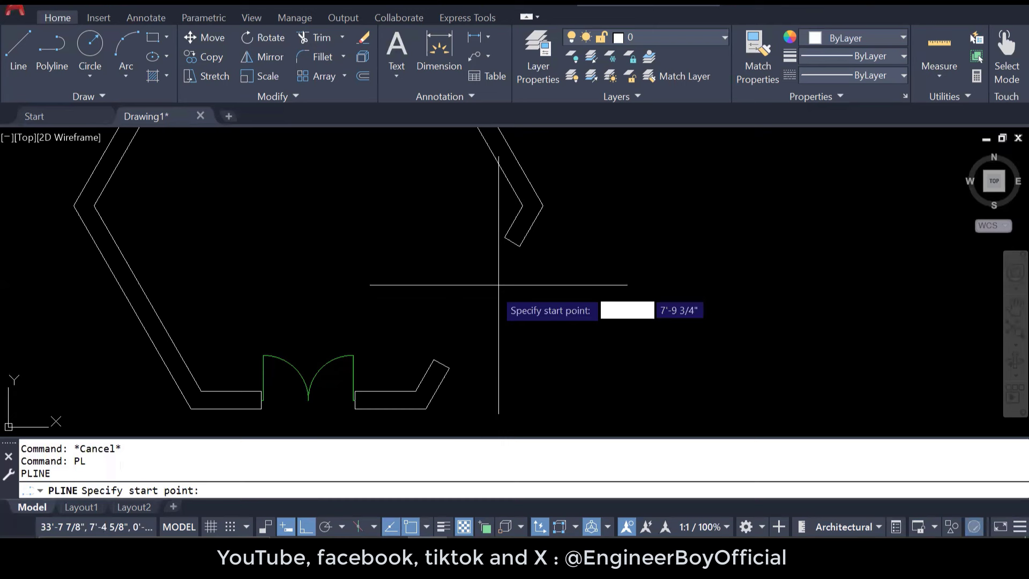
{"action": "left_click", "coordinate": [434, 359]}
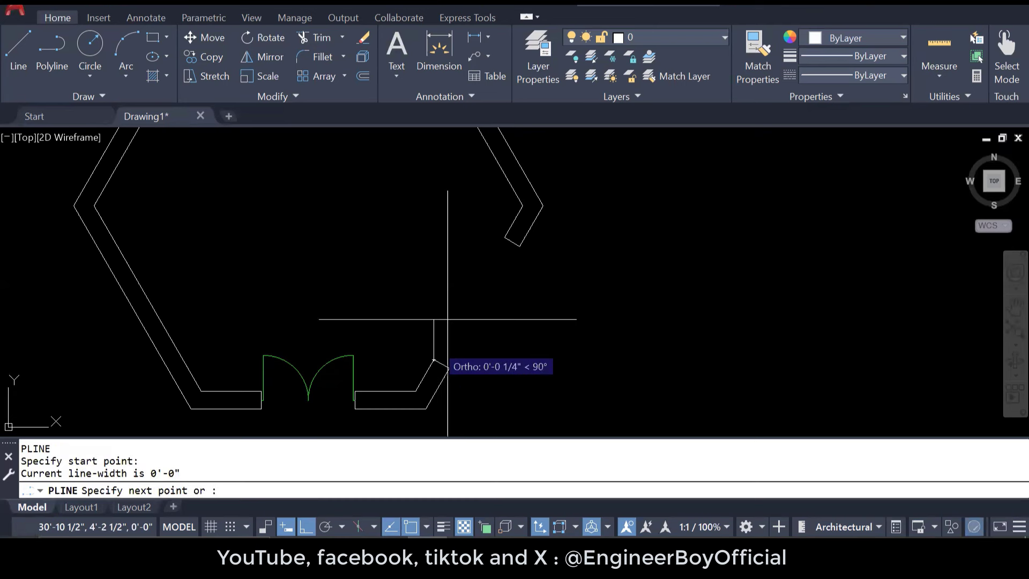
{"action": "left_click", "coordinate": [506, 239]}
{"action": "left_click", "coordinate": [519, 246]}
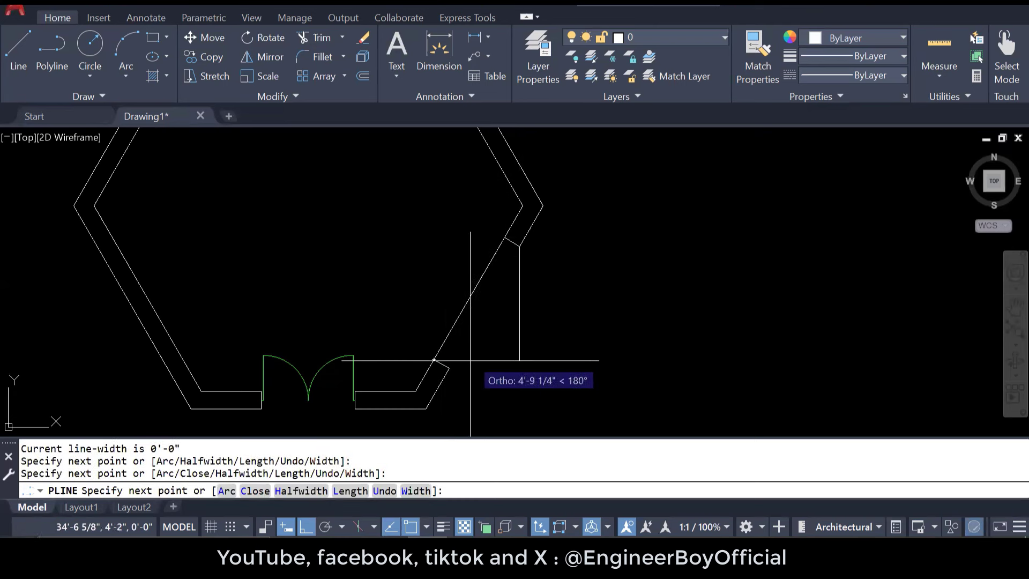
{"action": "left_click", "coordinate": [448, 366]}
{"action": "type", "text": "c"}
{"action": "key", "text": "Return"}
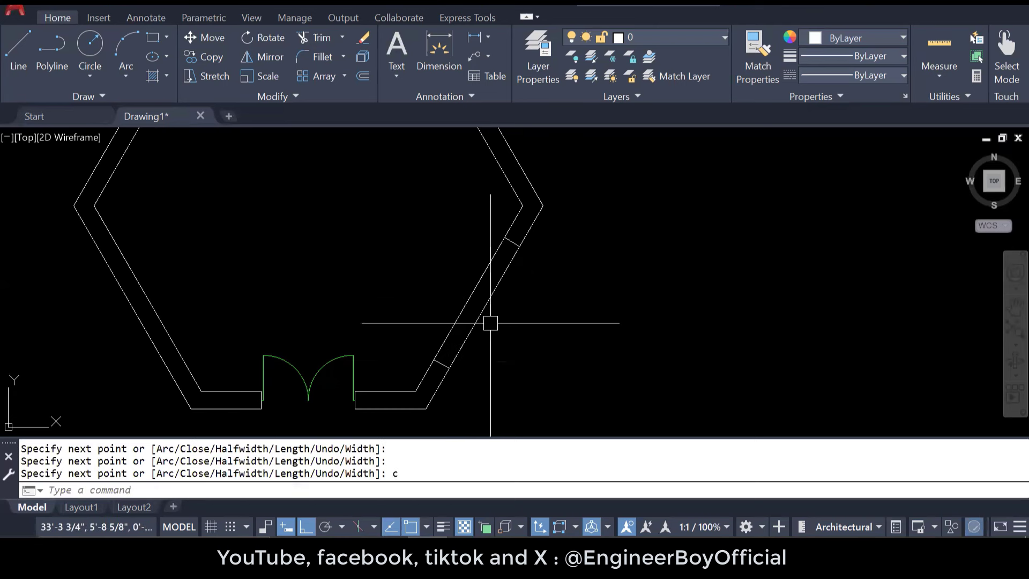
{"action": "key", "text": "Escape"}
{"action": "key", "text": "Escape"}
Step: Draw a centre line along the window in the lower-right wall, between the midpoints of its two short ends
{"action": "type", "text": "L"}
{"action": "key", "text": "Return"}
{"action": "scroll", "coordinate": [525, 226], "scroll_direction": "up", "scroll_amount": 3}
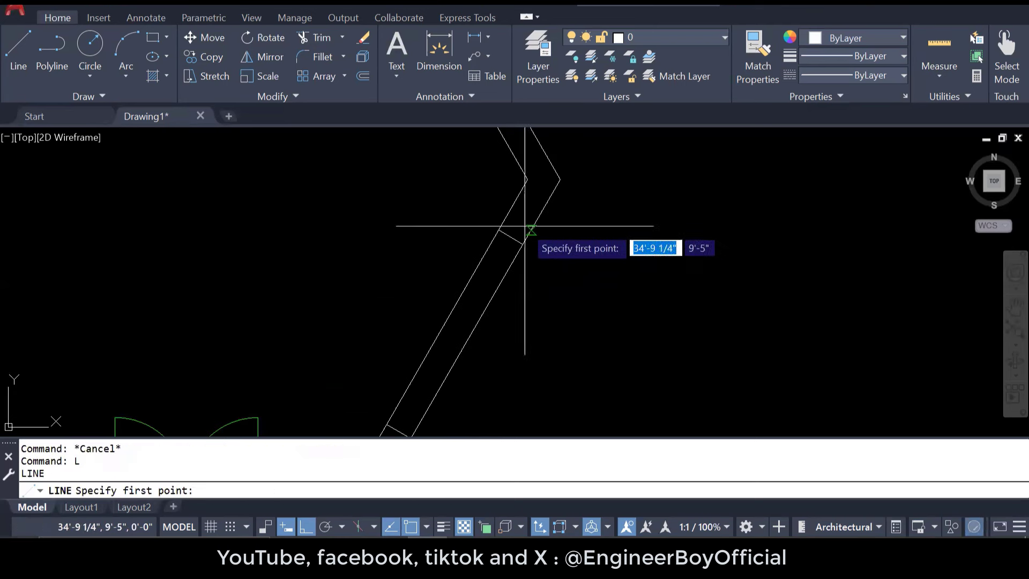
{"action": "left_click", "coordinate": [511, 237]}
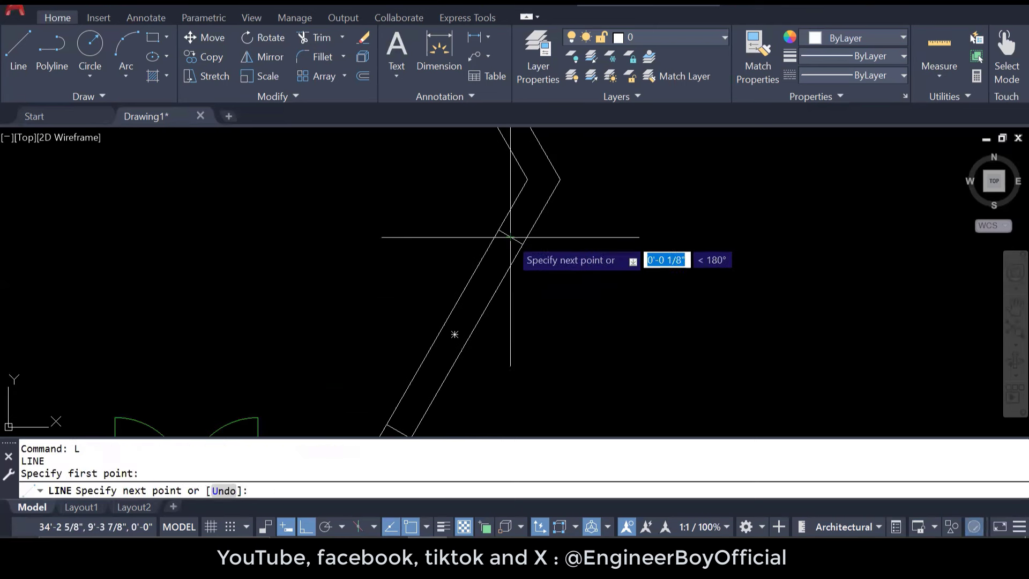
{"action": "left_click", "coordinate": [398, 431]}
{"action": "key", "text": "Escape"}
{"action": "key", "text": "Escape"}
{"action": "middle_click_drag", "start_coordinate": [551, 320], "coordinate": [563, 278]}
{"action": "key", "text": "Escape"}
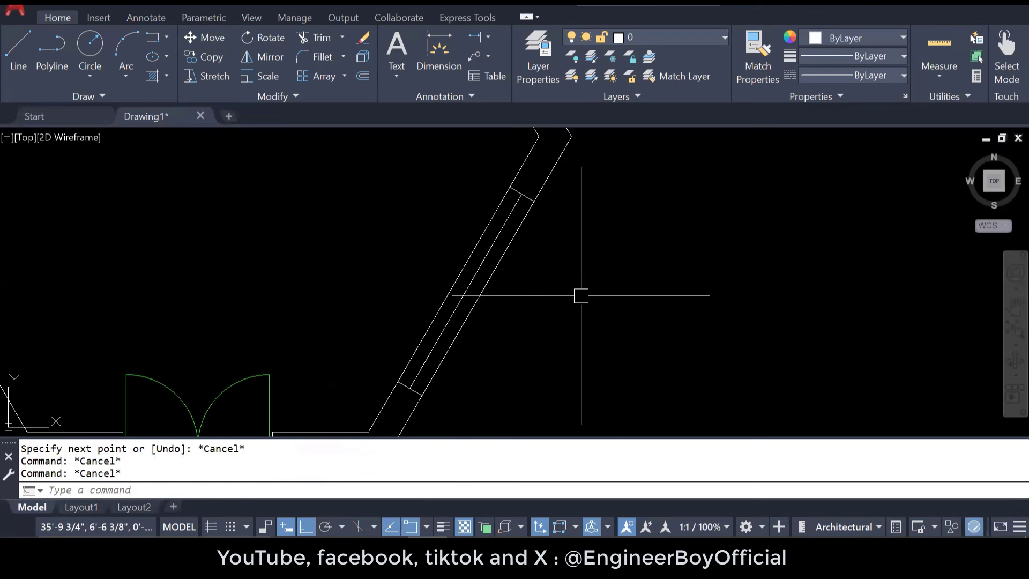
Step: Change the colour of the window outline and its centre line to cyan
{"action": "left_click", "coordinate": [571, 296]}
{"action": "left_click", "coordinate": [459, 275]}
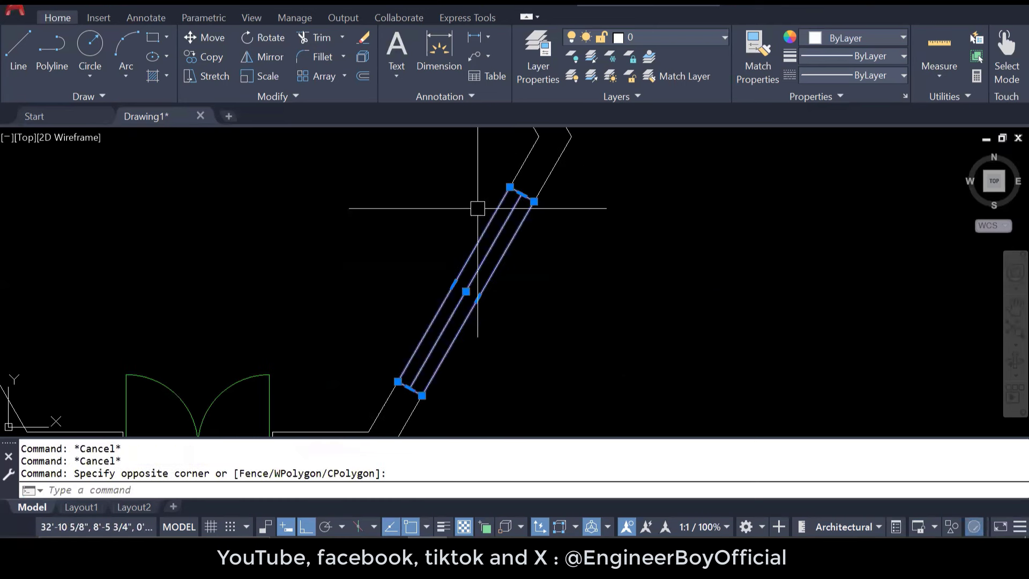
{"action": "left_click", "coordinate": [833, 38]}
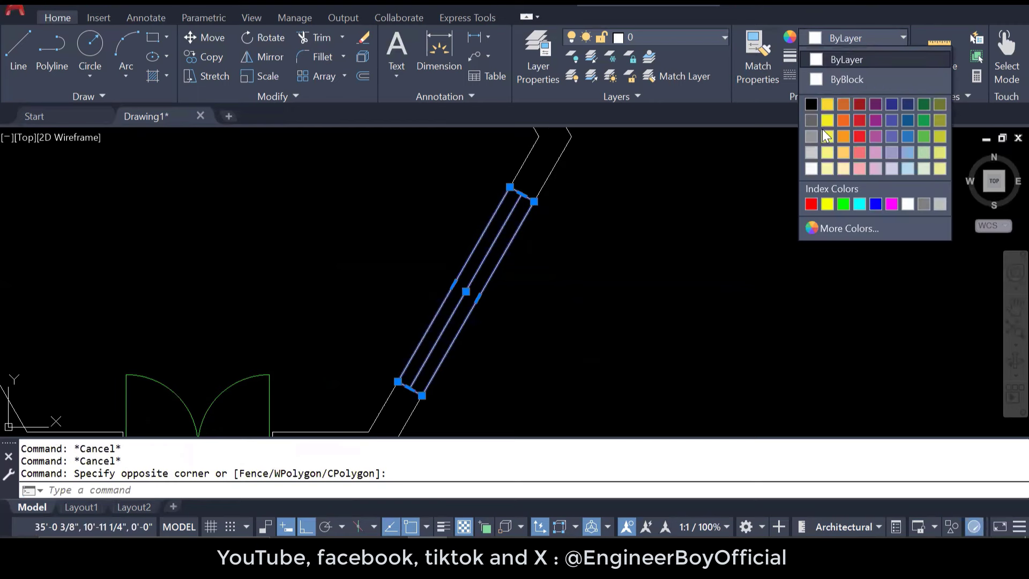
{"action": "left_click", "coordinate": [860, 203]}
{"action": "key", "text": "Escape"}
{"action": "scroll", "coordinate": [600, 297], "scroll_direction": "down", "scroll_amount": 3}
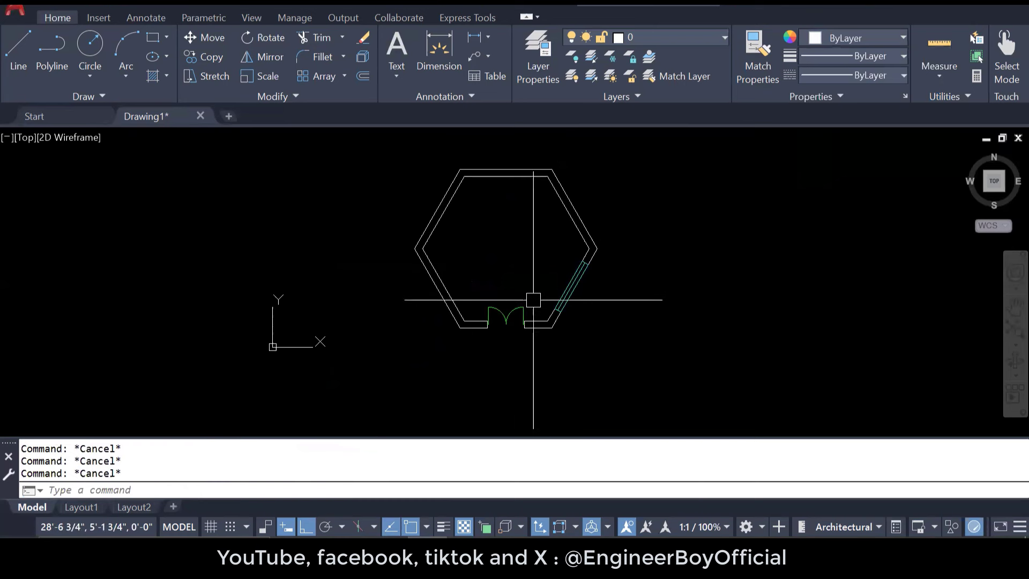
{"action": "scroll", "coordinate": [536, 296], "scroll_direction": "up", "scroll_amount": 2}
{"action": "scroll", "coordinate": [589, 292], "scroll_direction": "up", "scroll_amount": 1}
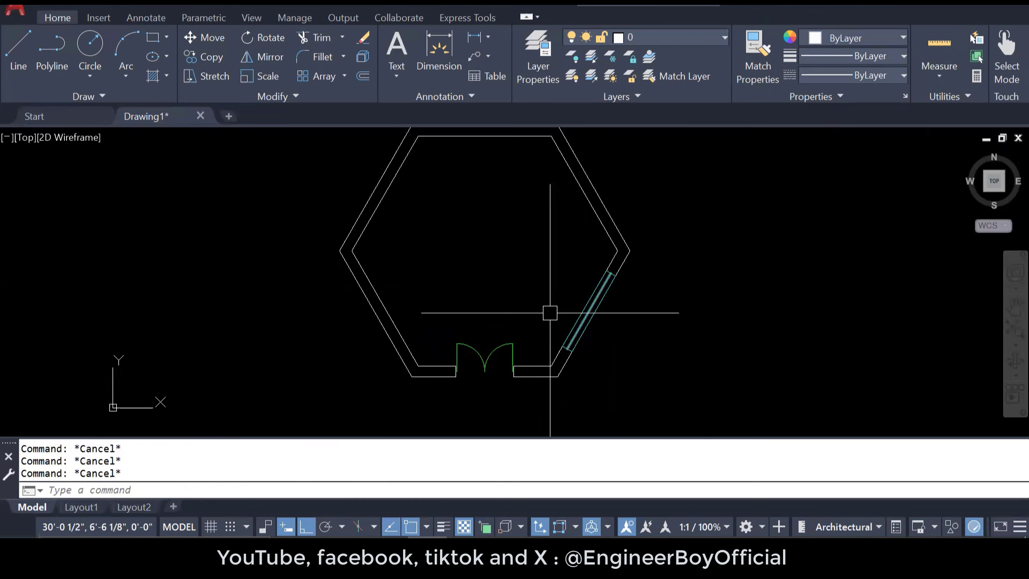
{"action": "middle_click_drag", "start_coordinate": [589, 177], "coordinate": [583, 213]}
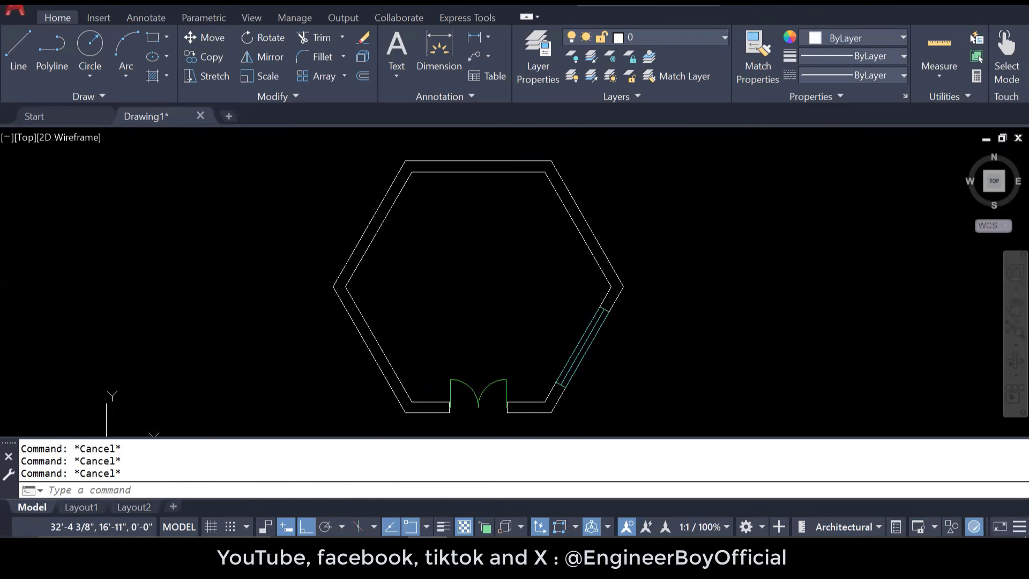
{"action": "middle_click_drag", "start_coordinate": [542, 288], "coordinate": [534, 283]}
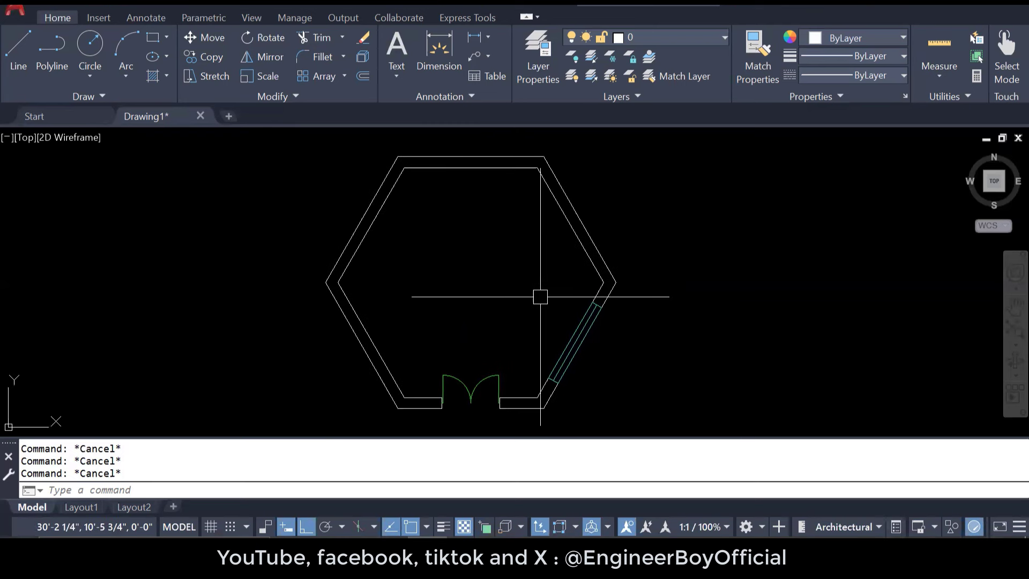
{"action": "mouse_move", "coordinate": [603, 373]}
{"action": "middle_mouse_down"}
{"action": "mouse_move", "coordinate": [592, 370]}
{"action": "mouse_move", "coordinate": [606, 372]}
{"action": "middle_mouse_up"}
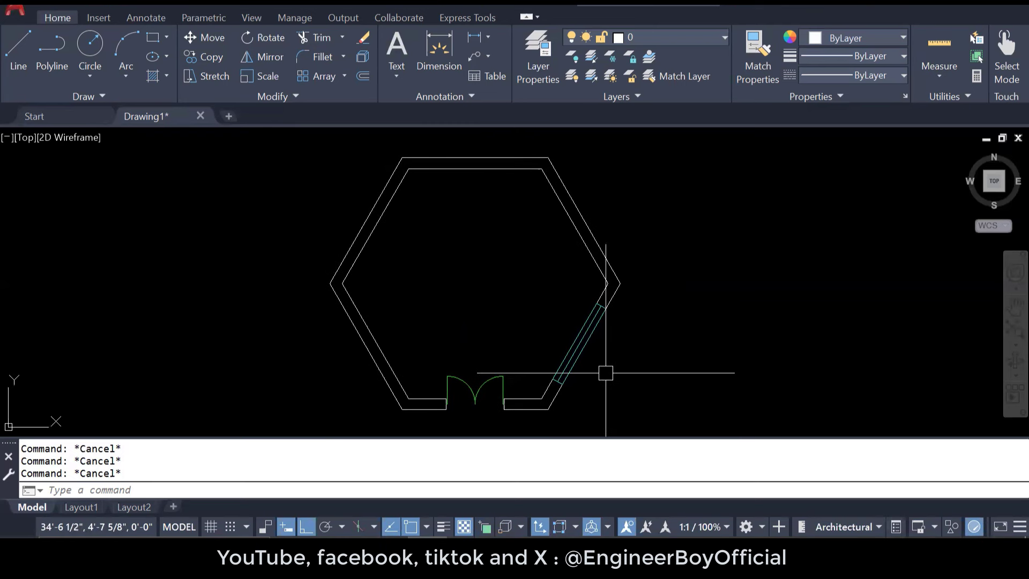
Step: Move the window outline and its centre line out of the wall opening, horizontally to the right outside the room
{"action": "scroll", "coordinate": [592, 349], "scroll_direction": "up", "scroll_amount": 4}
{"action": "left_click", "coordinate": [589, 341]}
{"action": "left_click", "coordinate": [544, 311]}
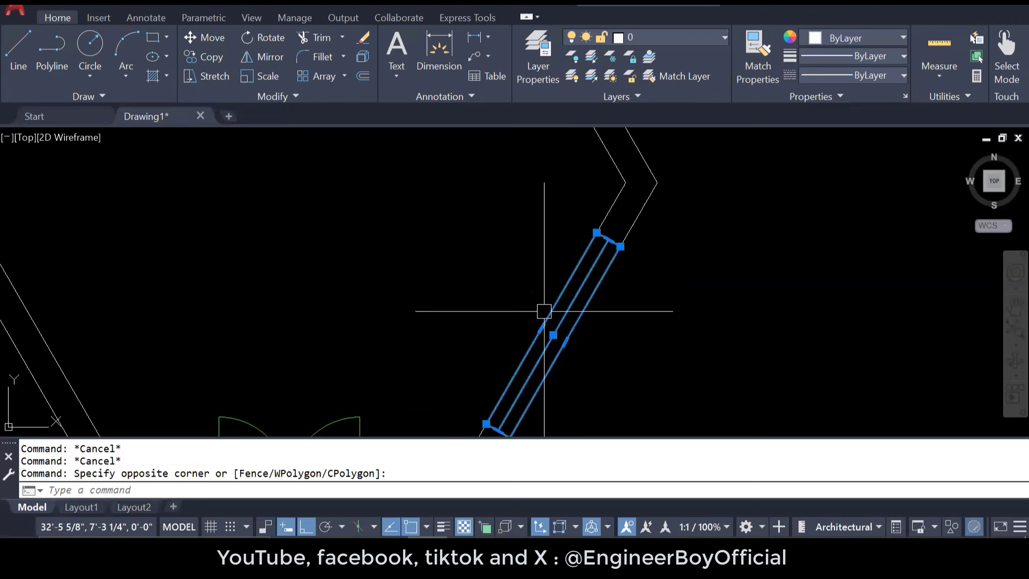
{"action": "type", "text": "m"}
{"action": "key", "text": "Return"}
{"action": "left_click", "coordinate": [553, 335]}
{"action": "scroll", "coordinate": [546, 321], "scroll_direction": "down", "scroll_amount": 2}
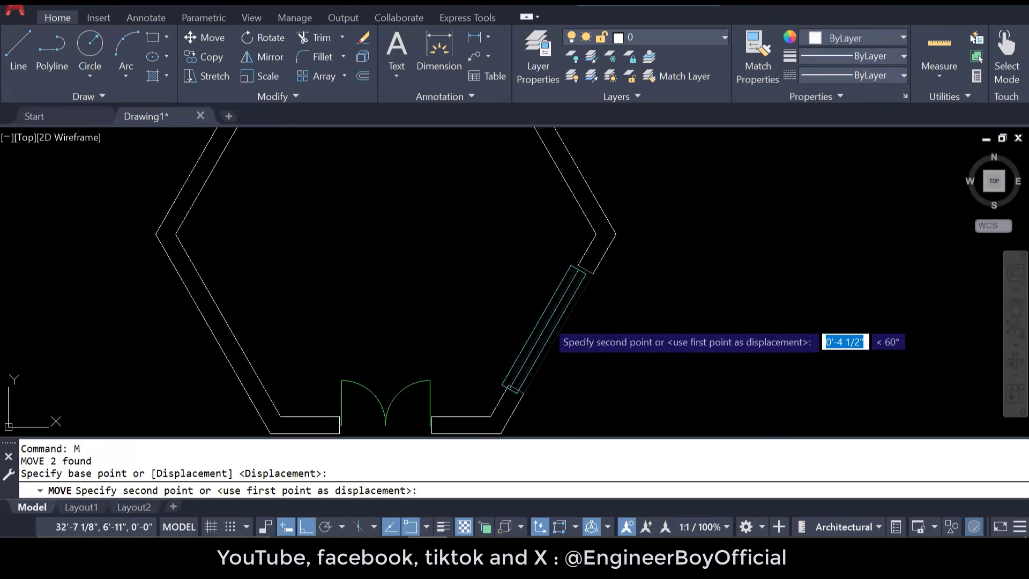
{"action": "key", "text": "Escape"}
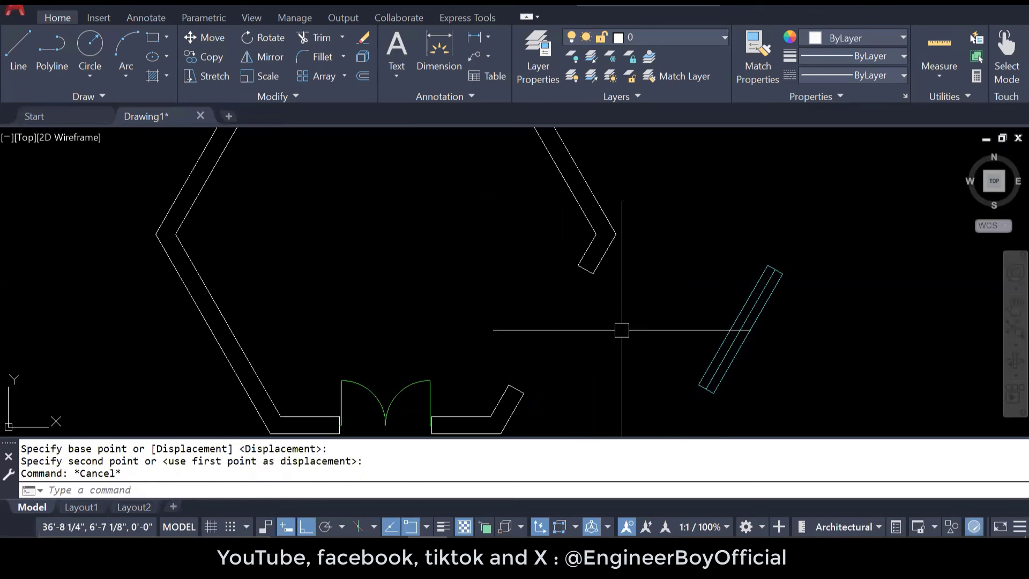
Step: Try a six-item polar array of the opening's two end lines, centred midway between the upper-right and lower-left inner corners
{"action": "left_click", "coordinate": [547, 259]}
{"action": "left_click", "coordinate": [615, 290]}
{"action": "left_click", "coordinate": [485, 335]}
{"action": "left_click", "coordinate": [562, 402]}
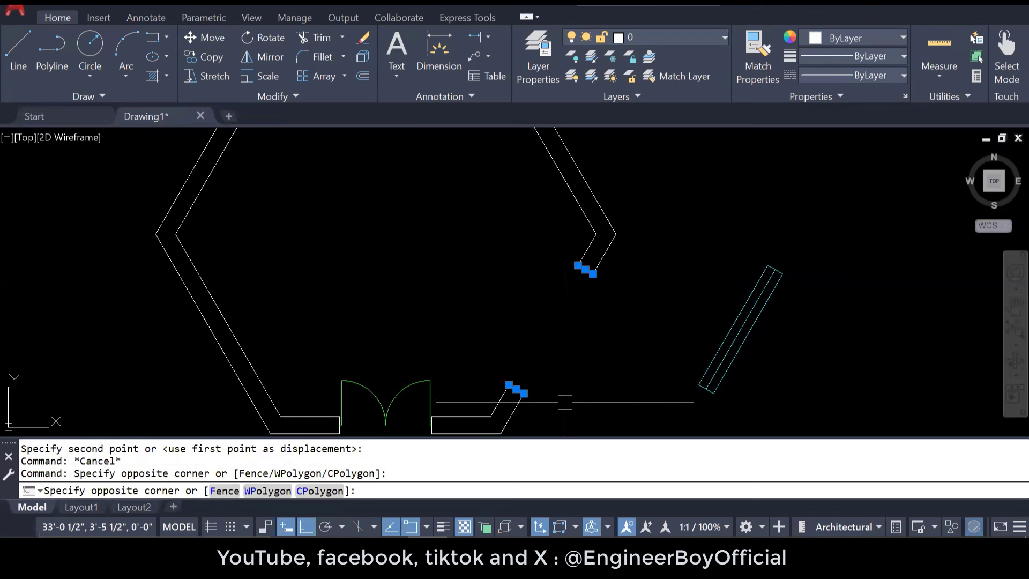
{"action": "scroll", "coordinate": [525, 359], "scroll_direction": "down", "scroll_amount": 2}
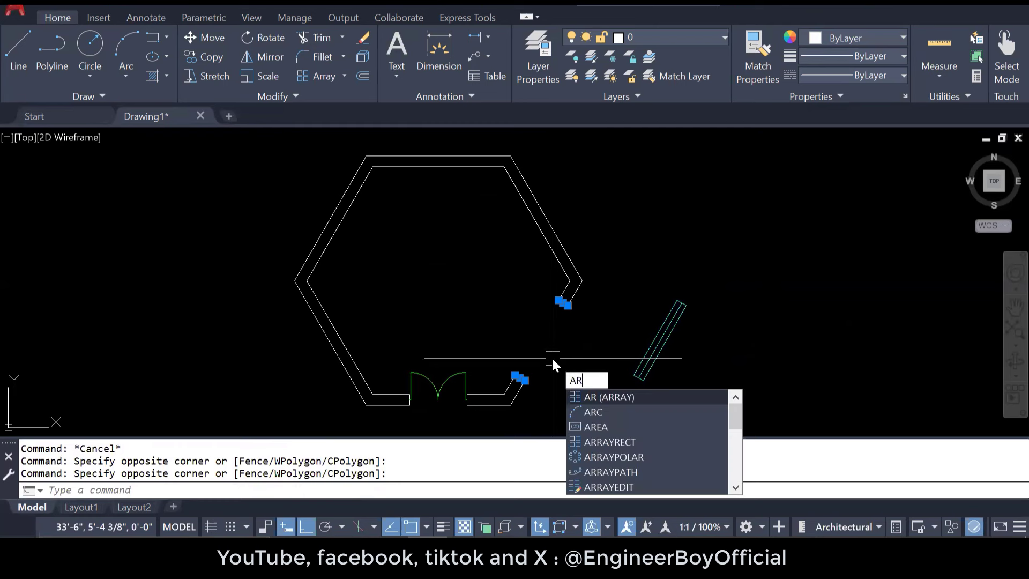
{"action": "key", "text": "Return"}
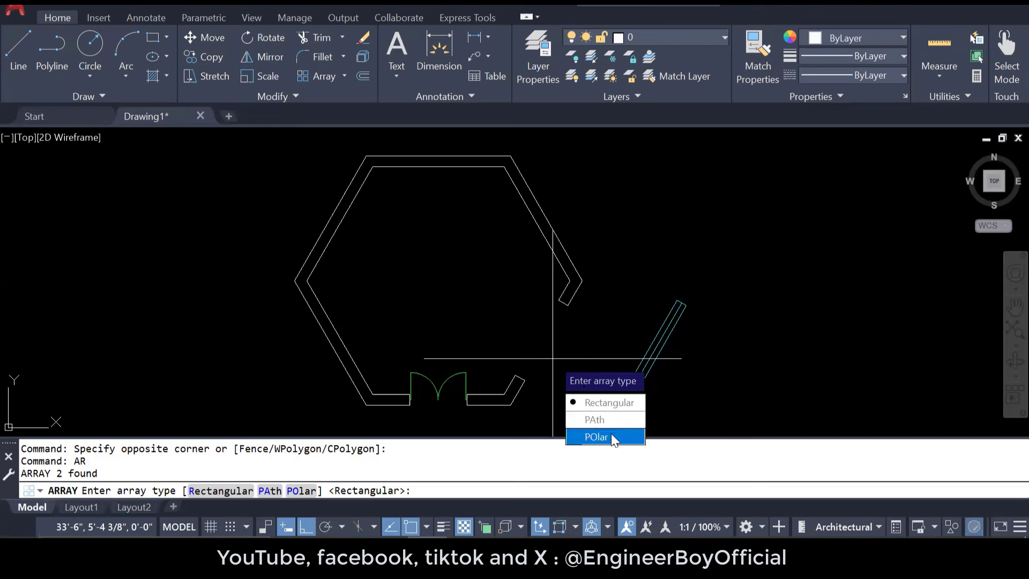
{"action": "key", "text": "Return"}
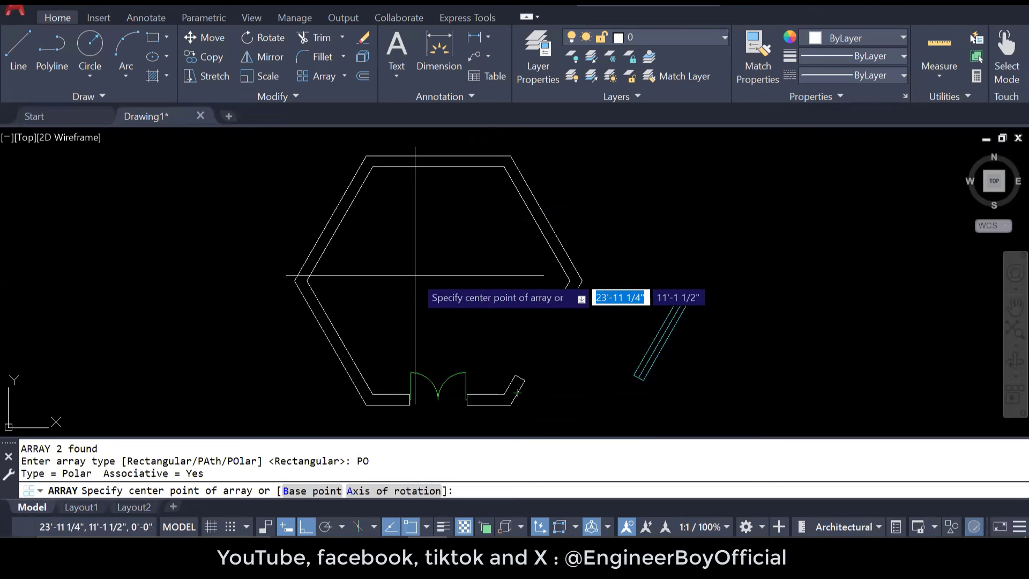
{"action": "right_click", "coordinate": [434, 227], "text": "shift"}
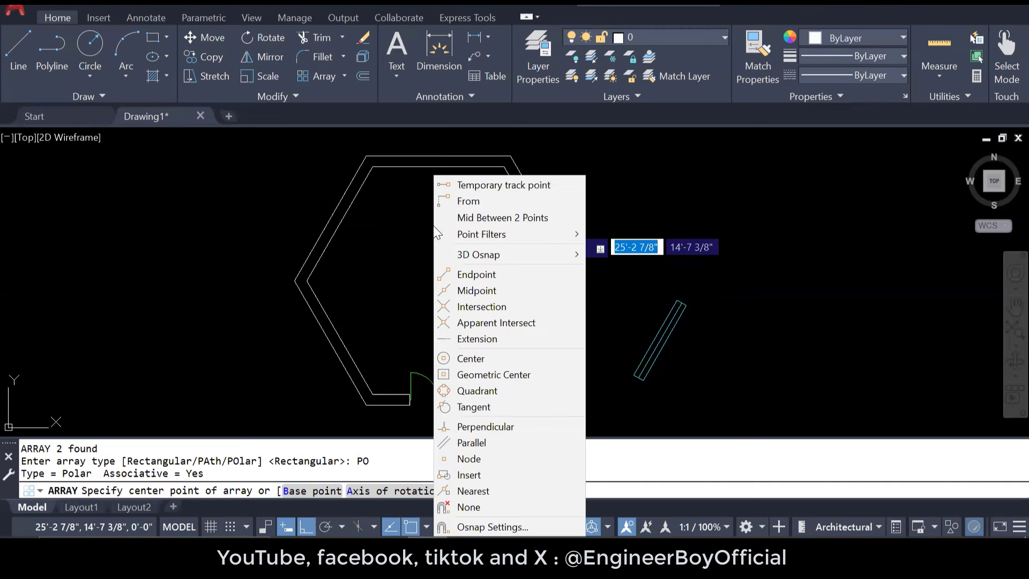
{"action": "left_click", "coordinate": [480, 218]}
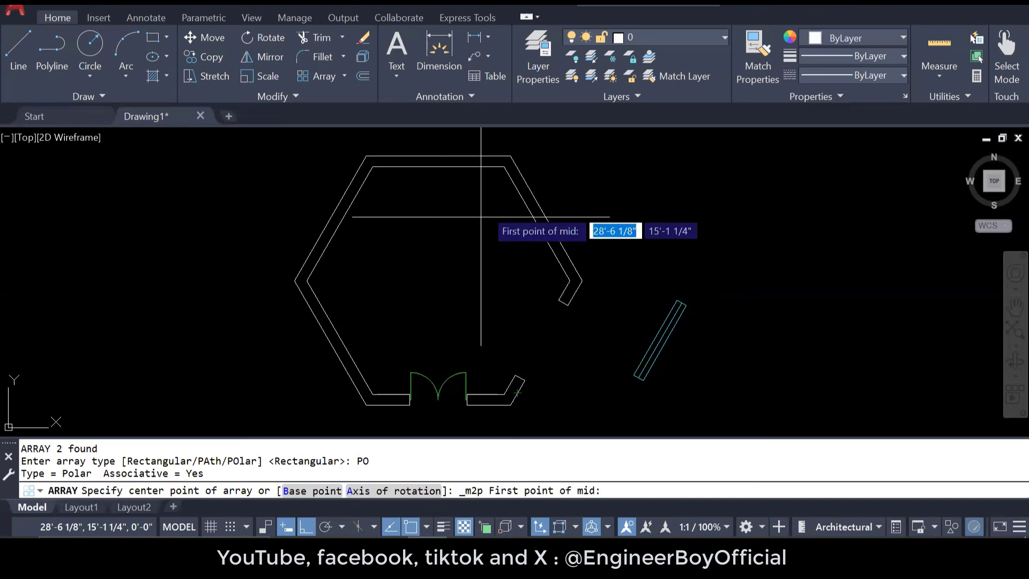
{"action": "left_click", "coordinate": [502, 169]}
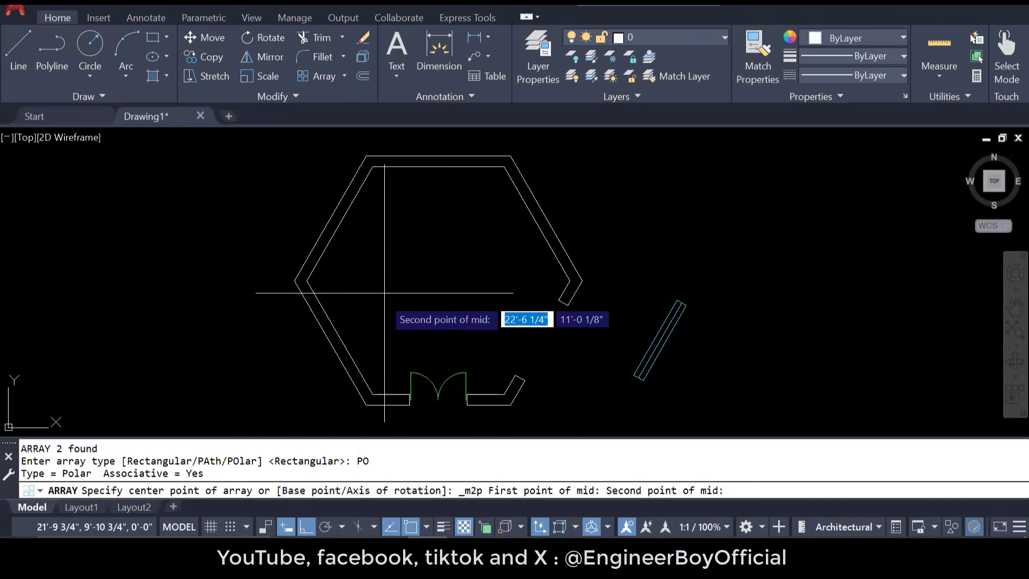
{"action": "left_click", "coordinate": [374, 386]}
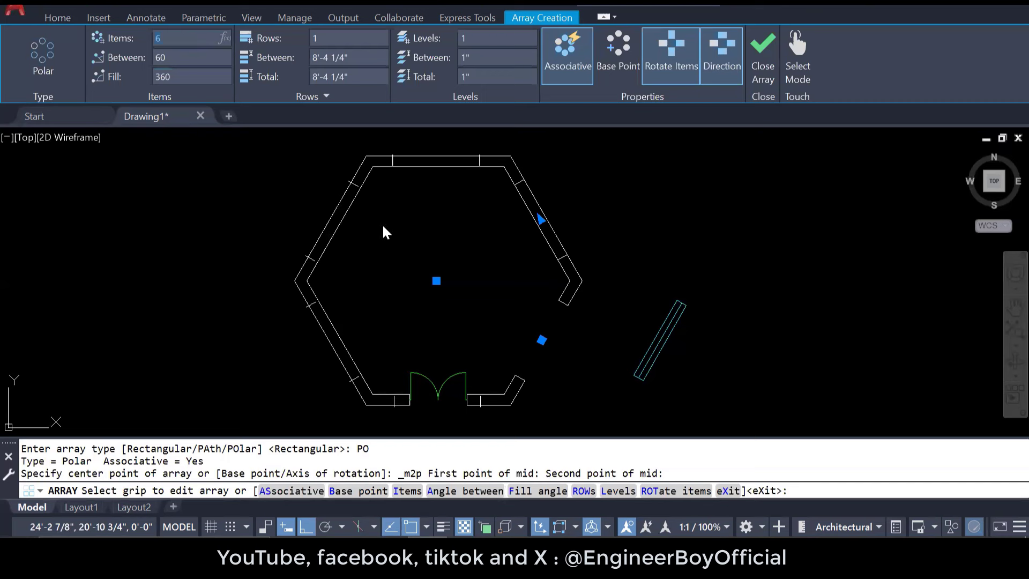
{"action": "scroll", "coordinate": [347, 268], "scroll_direction": "up", "scroll_amount": 4}
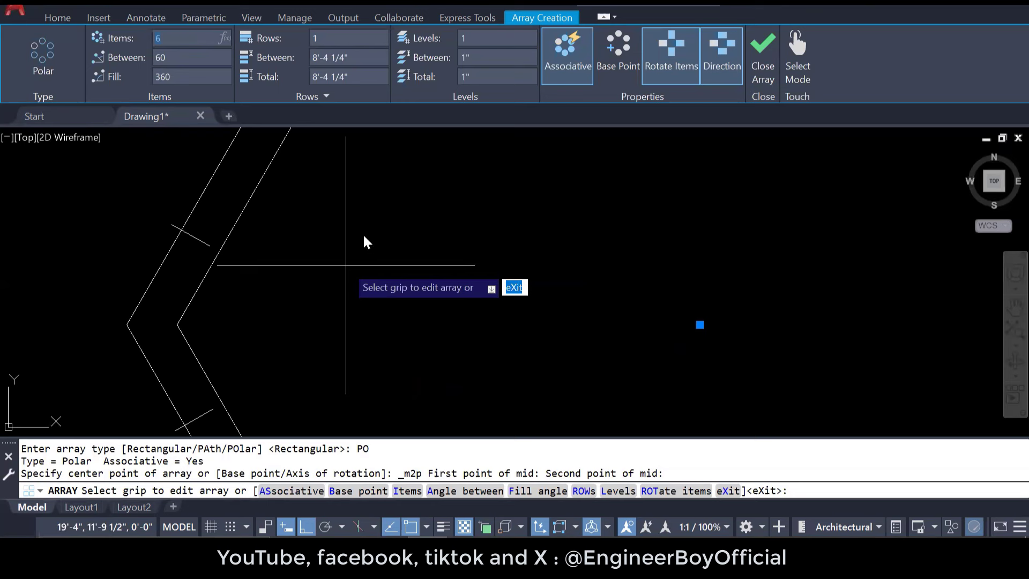
{"action": "scroll", "coordinate": [364, 243], "scroll_direction": "down", "scroll_amount": 2}
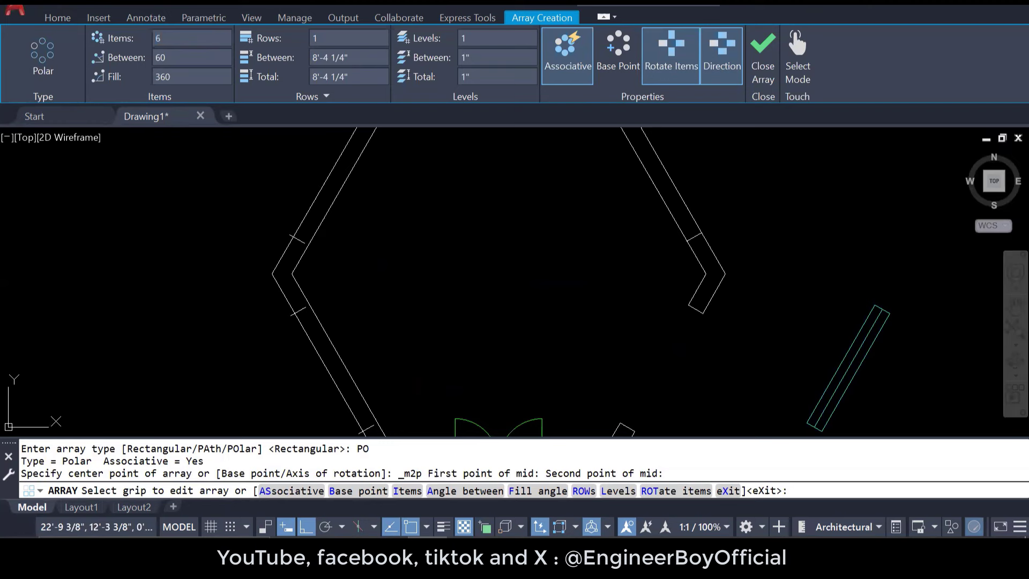
Step: Discard the polar array of the opening's end lines
{"action": "key", "text": "Escape"}
{"action": "key", "text": "ctrl+z"}
{"action": "key", "text": "Escape"}
{"action": "key", "text": "Escape"}
{"action": "key", "text": "Escape"}
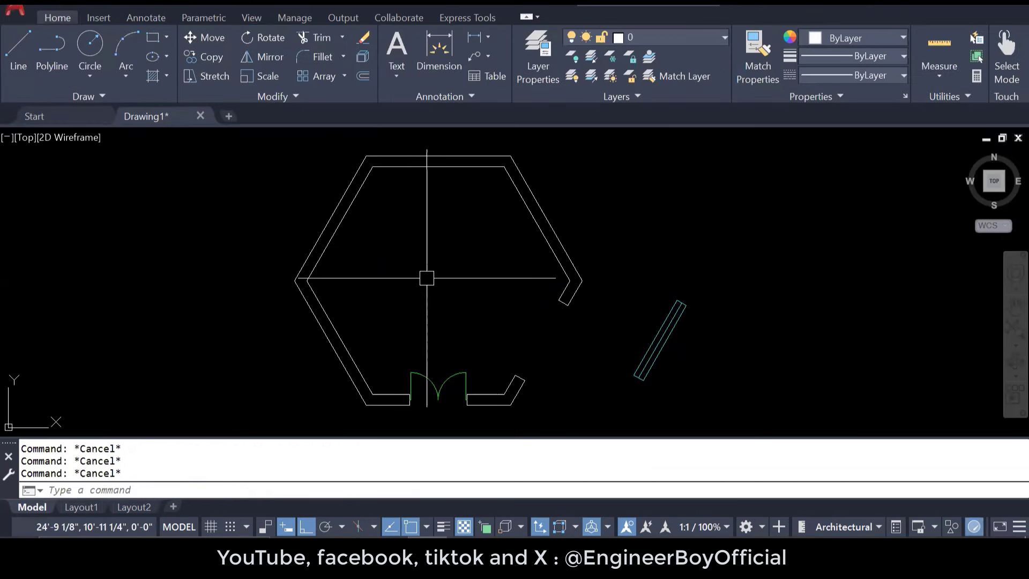
Step: Draw a diagonal construction line from the hexagon's lower-right inner corner to its upper-left inner corner
{"action": "type", "text": "l"}
{"action": "key", "text": "Return"}
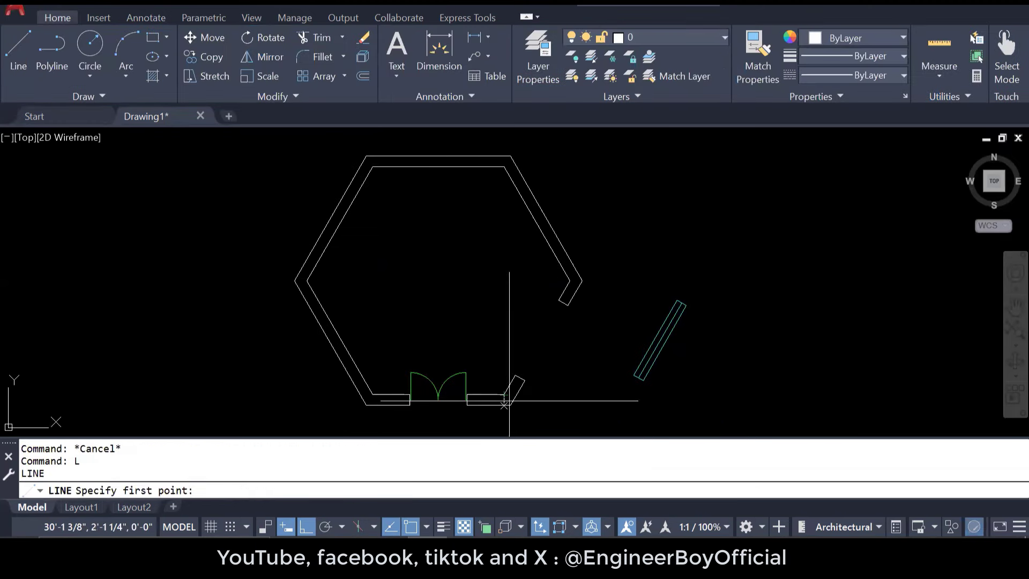
{"action": "left_click", "coordinate": [504, 395]}
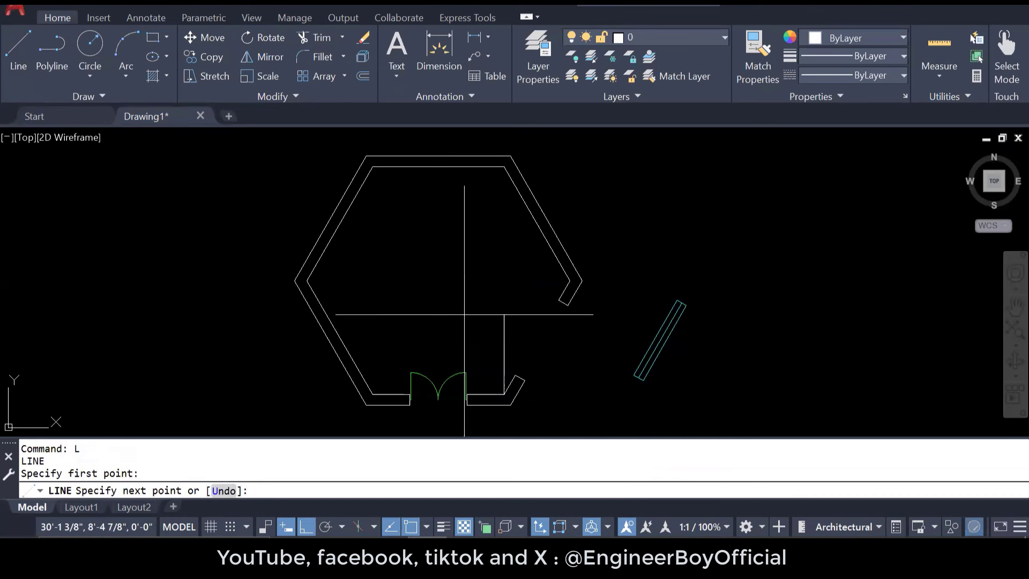
{"action": "left_click", "coordinate": [370, 165]}
{"action": "key", "text": "Escape"}
{"action": "key", "text": "Escape"}
{"action": "key", "text": "Escape"}
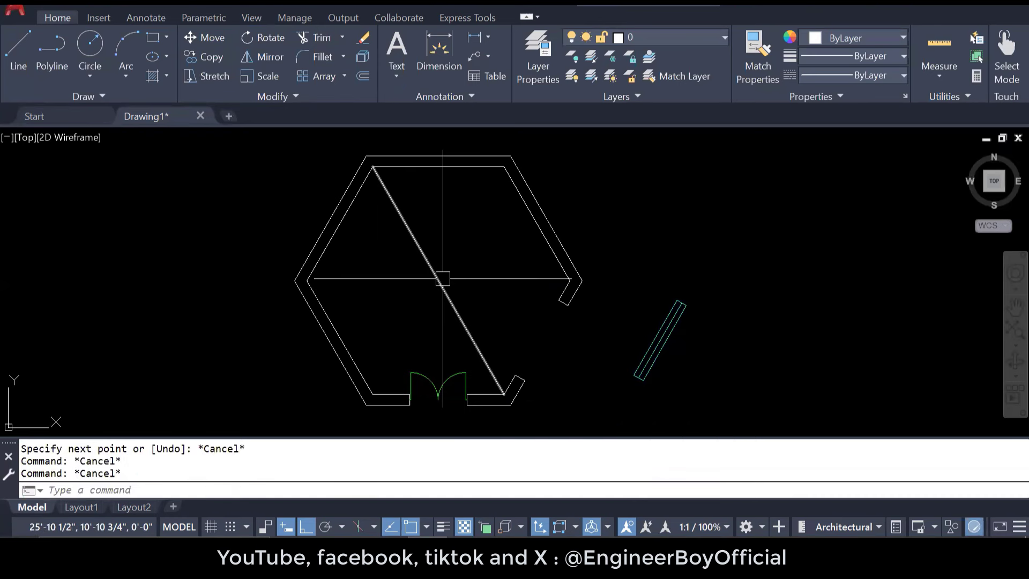
Step: Draw a second diagonal construction line from the upper-right inner corner to the lower-left inner corner
{"action": "type", "text": "l"}
{"action": "key", "text": "Return"}
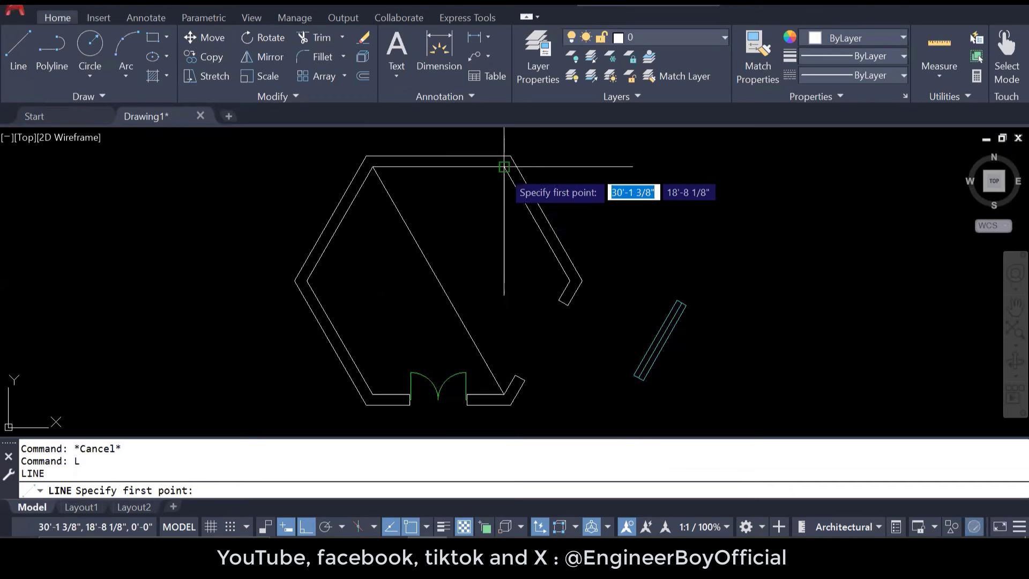
{"action": "left_click", "coordinate": [503, 167]}
{"action": "left_click", "coordinate": [373, 394]}
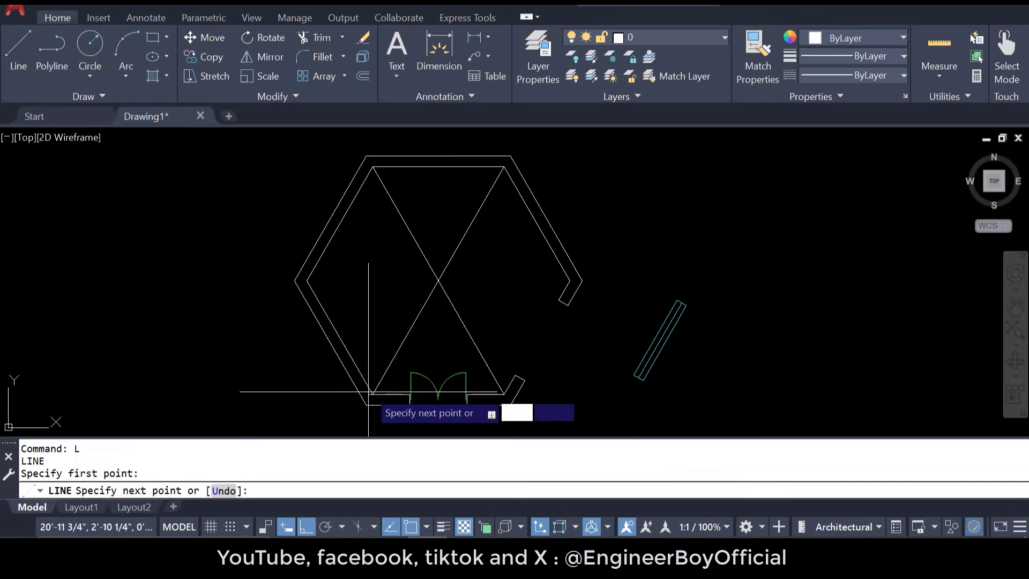
{"action": "key", "text": "Escape"}
{"action": "key", "text": "Escape"}
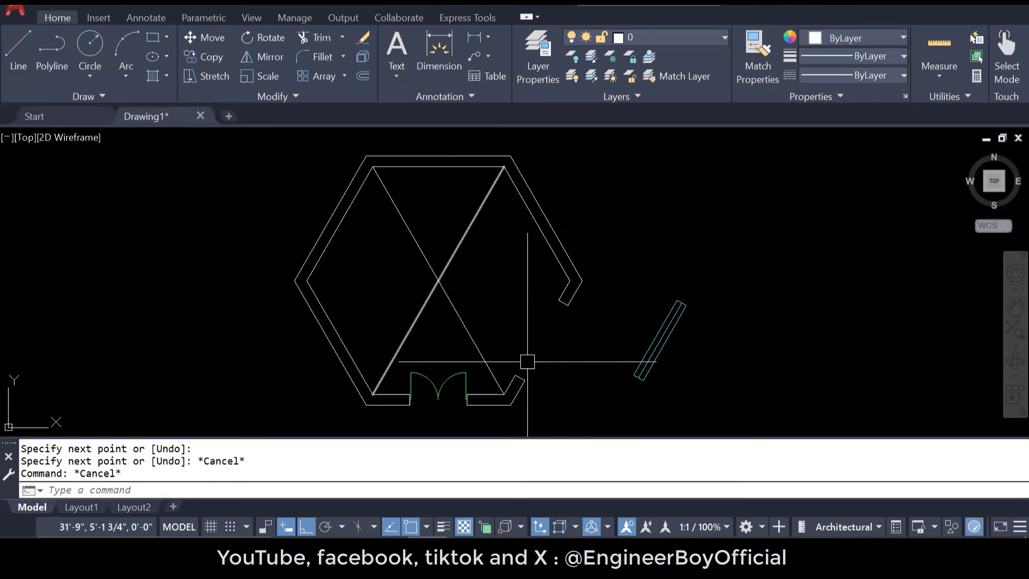
Step: Create a six-item, 360-degree polar array of the opening's two end lines, centred on the intersection of the diagonal construction lines
{"action": "left_click", "coordinate": [512, 358]}
{"action": "left_click", "coordinate": [538, 392]}
{"action": "left_click", "coordinate": [547, 287]}
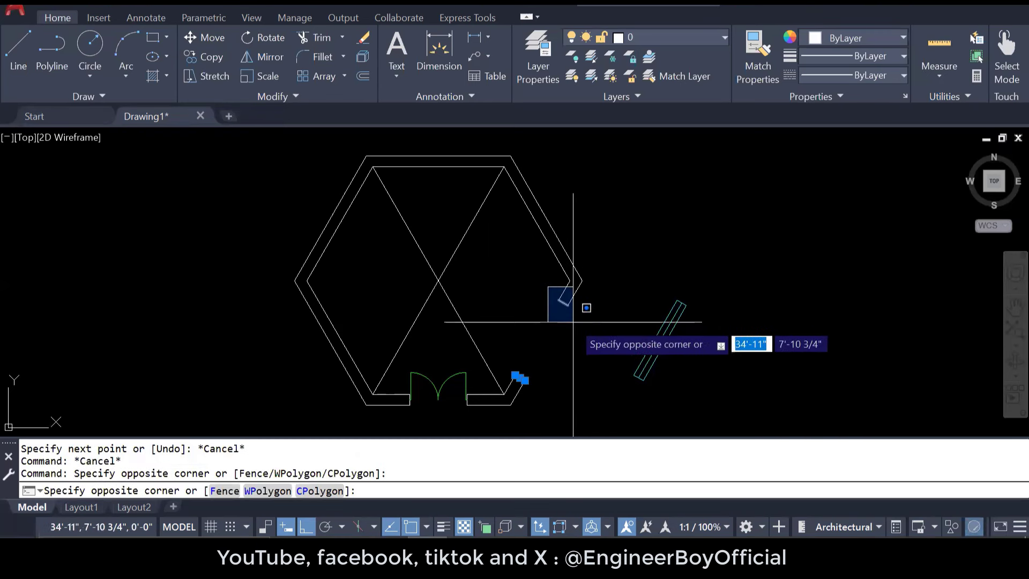
{"action": "left_click", "coordinate": [572, 321]}
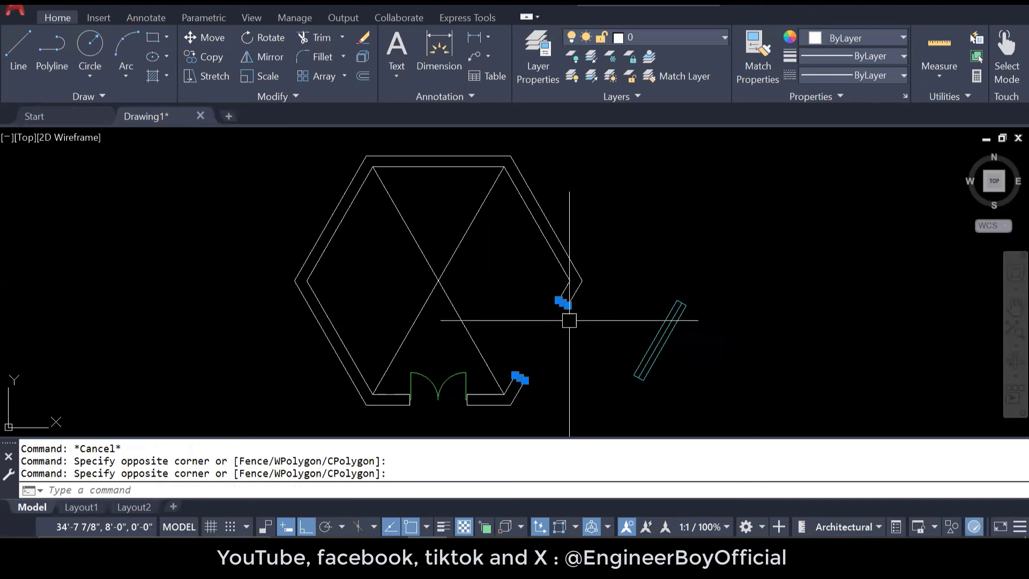
{"action": "key", "text": "Return"}
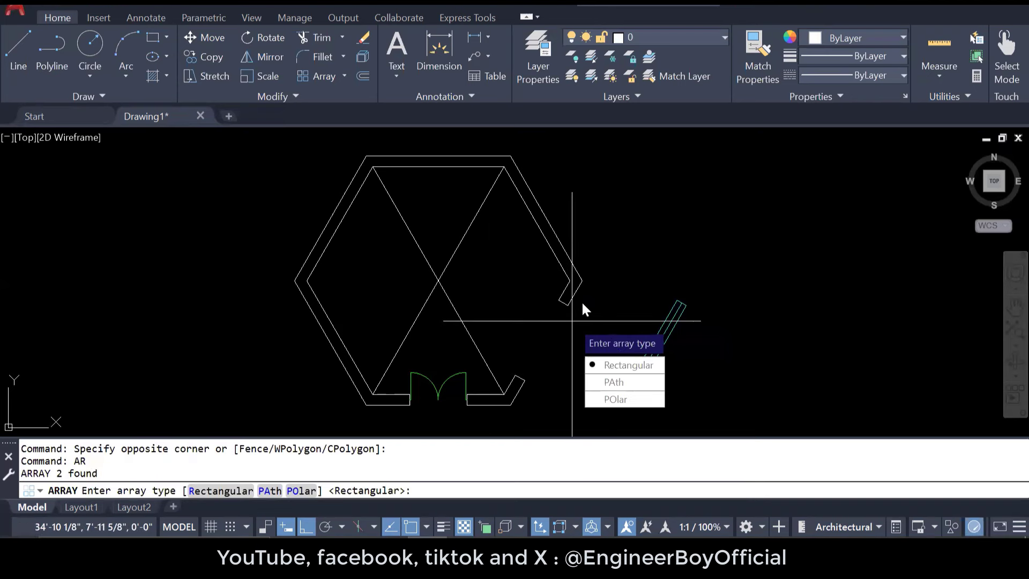
{"action": "left_click", "coordinate": [616, 400]}
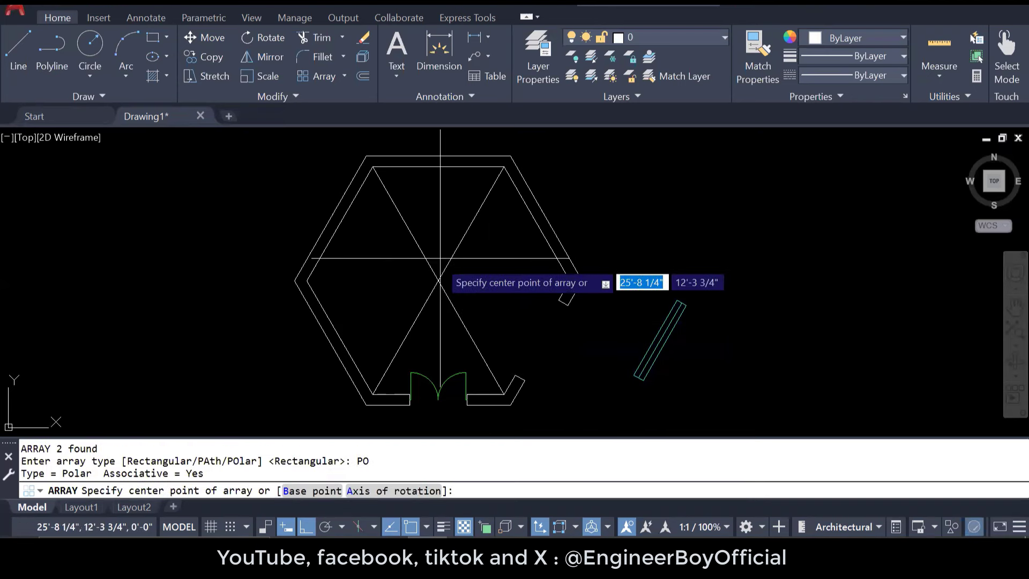
{"action": "left_click", "coordinate": [437, 281]}
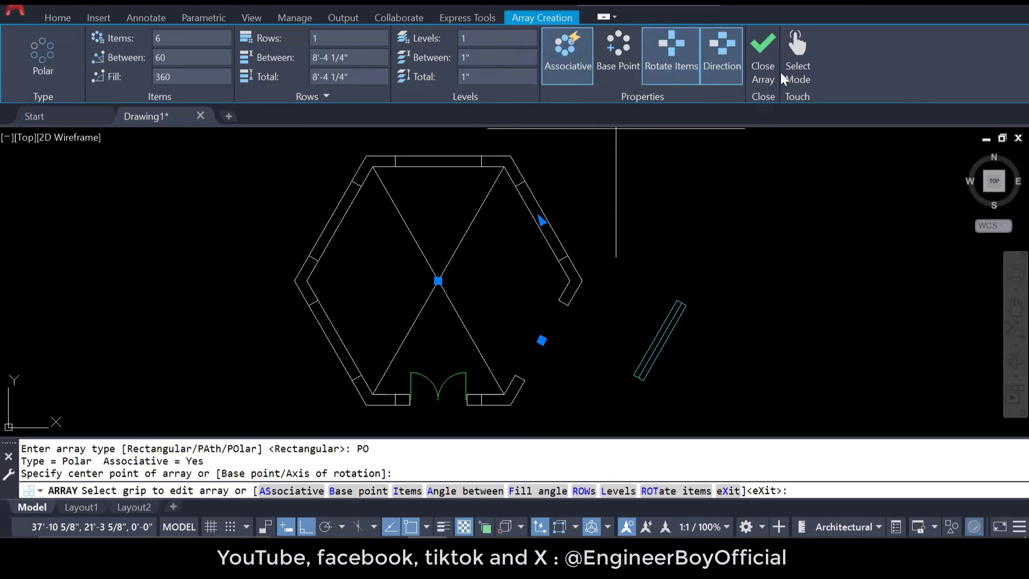
{"action": "left_click", "coordinate": [764, 63]}
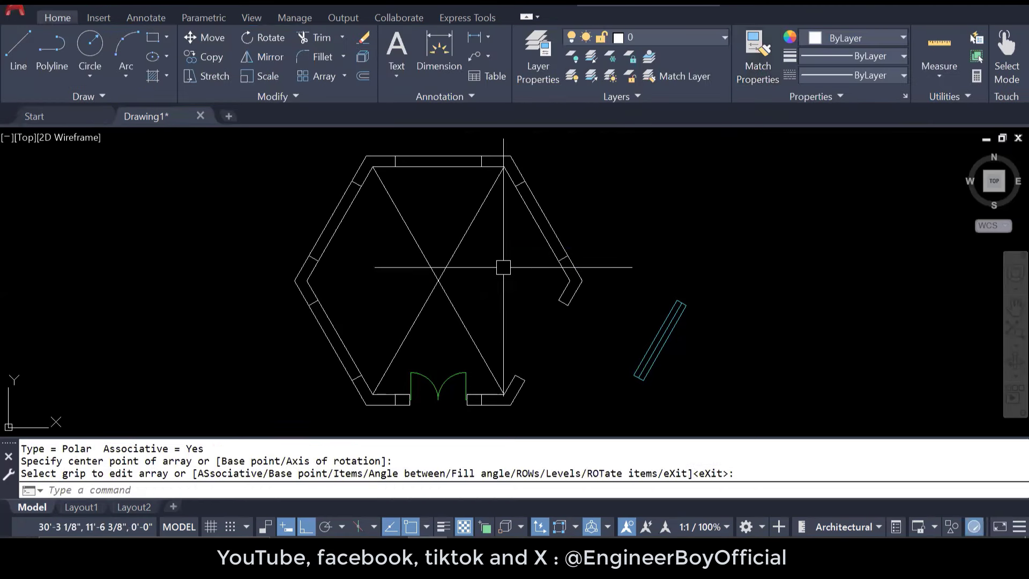
Step: Erase the two diagonal construction lines inside the hexagon
{"action": "left_click", "coordinate": [565, 269]}
{"action": "left_click", "coordinate": [415, 294]}
{"action": "type", "text": "e"}
{"action": "key", "text": "Return"}
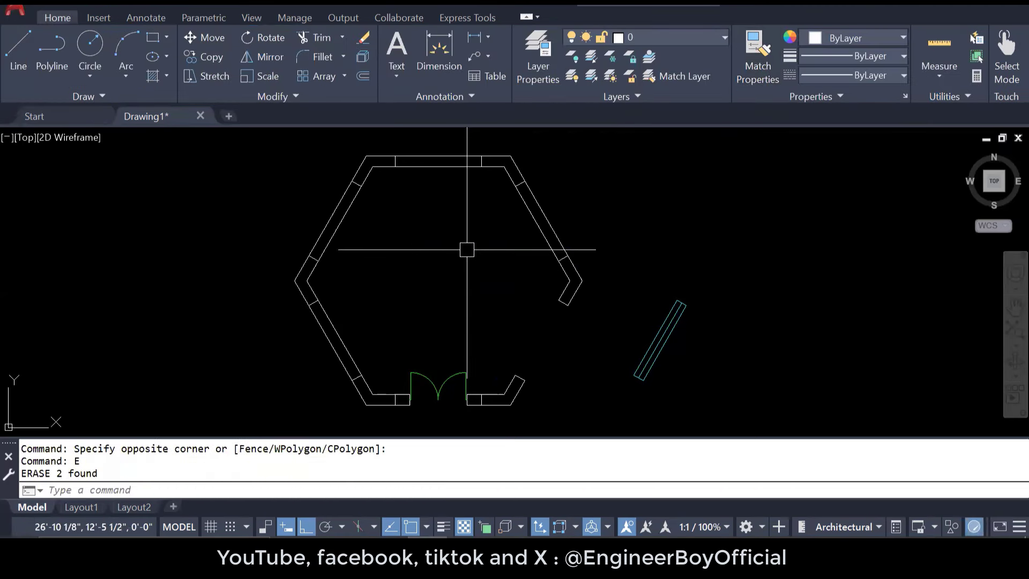
{"action": "key", "text": "Escape"}
{"action": "key", "text": "Escape"}
{"action": "middle_click_drag", "start_coordinate": [563, 287], "coordinate": [556, 275]}
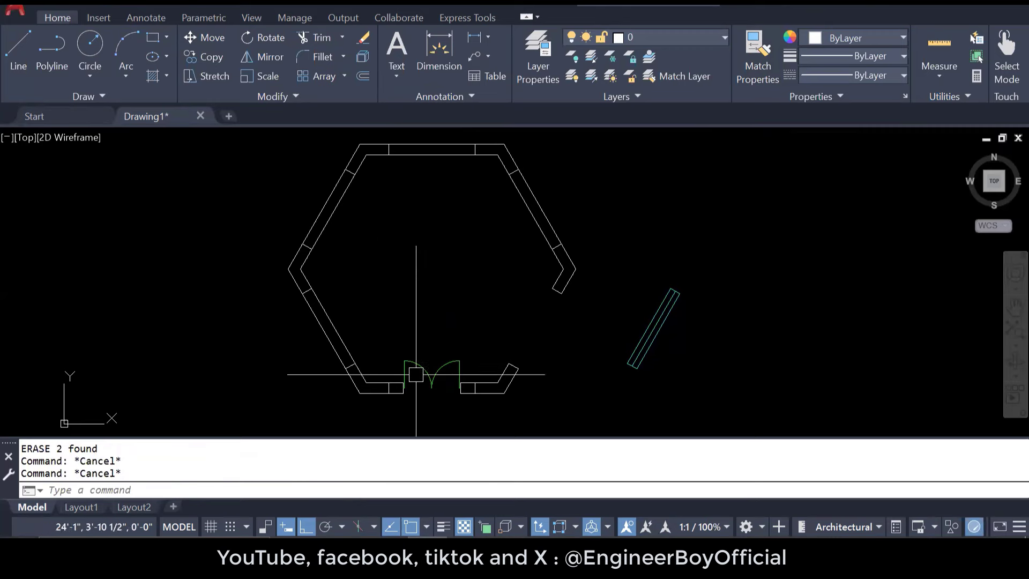
{"action": "middle_click_drag", "start_coordinate": [416, 374], "coordinate": [416, 359]}
{"action": "scroll", "coordinate": [413, 361], "scroll_direction": "up", "scroll_amount": 6}
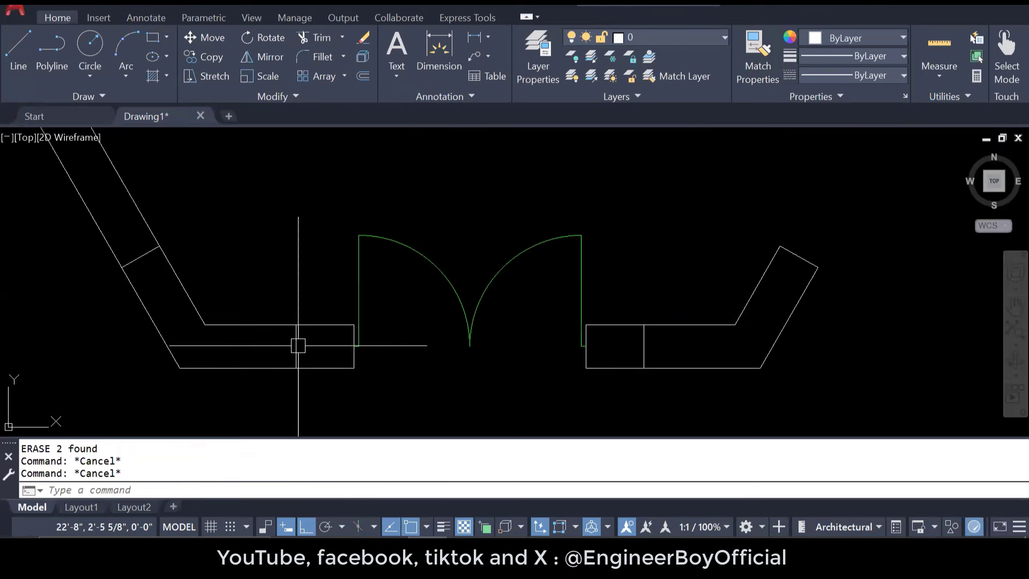
{"action": "left_click", "coordinate": [751, 303]}
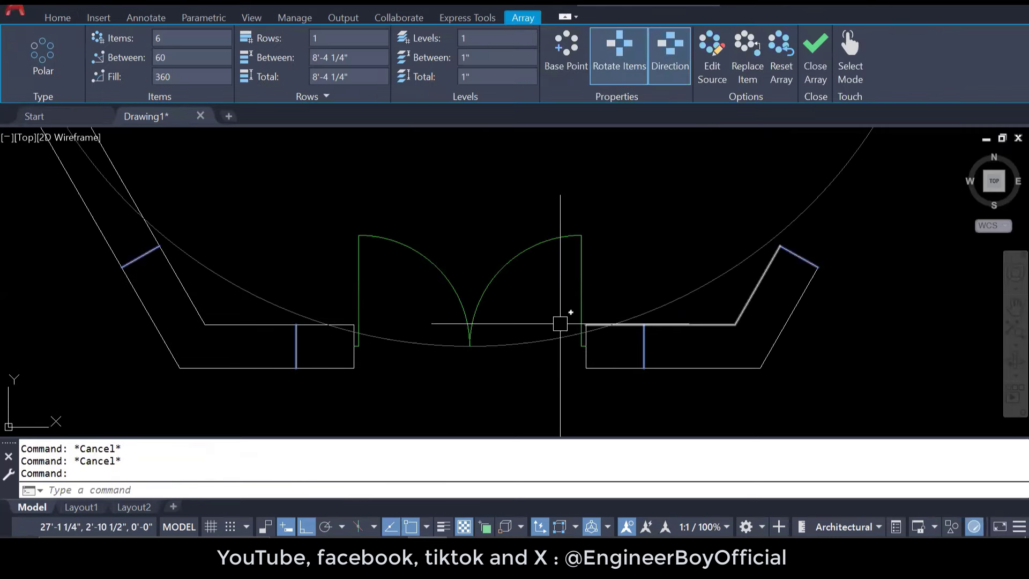
{"action": "scroll", "coordinate": [485, 355], "scroll_direction": "down", "scroll_amount": 6}
{"action": "key", "text": "Escape"}
Step: Move the cyan window from outside the hexagon to the lower end of the opening in the lower-right wall
{"action": "left_click", "coordinate": [717, 321]}
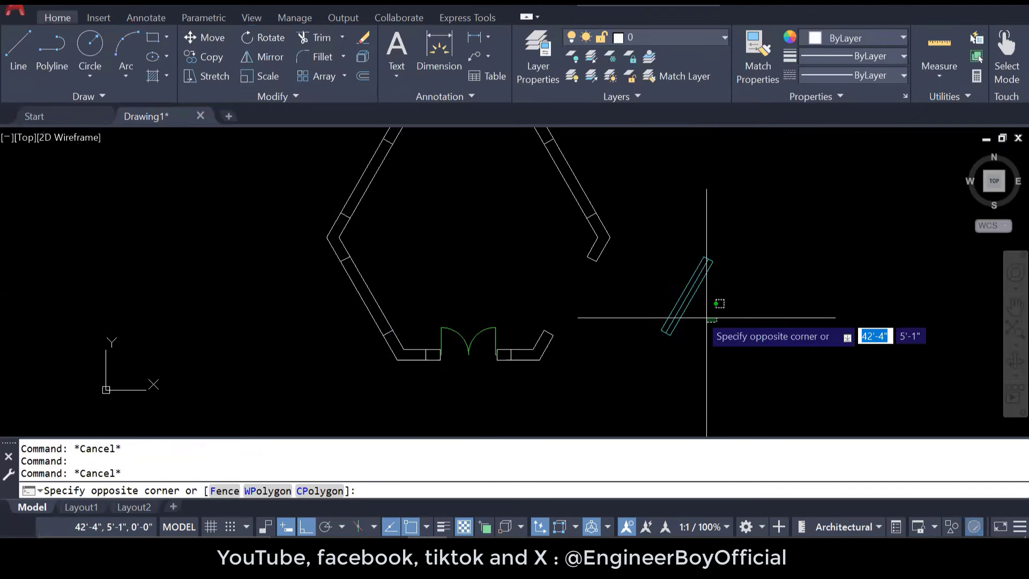
{"action": "left_click", "coordinate": [661, 286]}
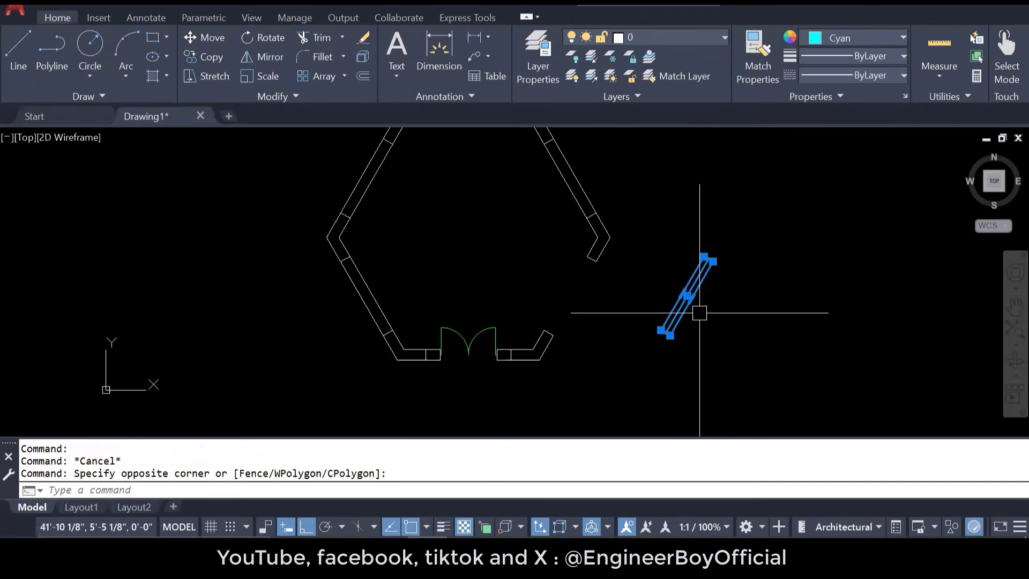
{"action": "type", "text": "M"}
{"action": "key", "text": "Return"}
{"action": "scroll", "coordinate": [672, 336], "scroll_direction": "up", "scroll_amount": 2}
{"action": "left_click", "coordinate": [672, 336]}
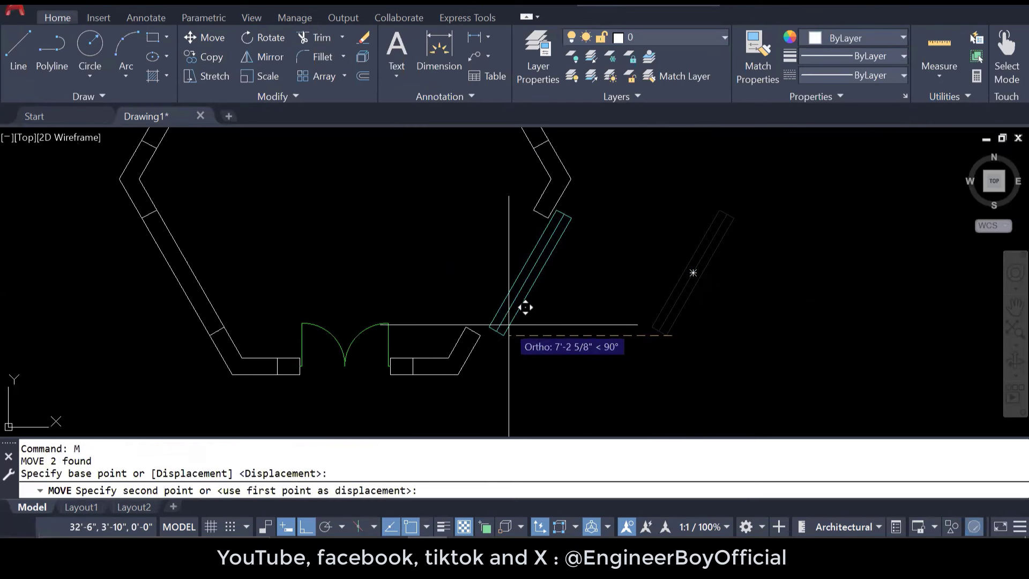
{"action": "left_click", "coordinate": [474, 331]}
Step: Align the window with the opening by moving its lower outer corner onto the outer corner of the wall end
{"action": "scroll", "coordinate": [521, 315], "scroll_direction": "up", "scroll_amount": 2}
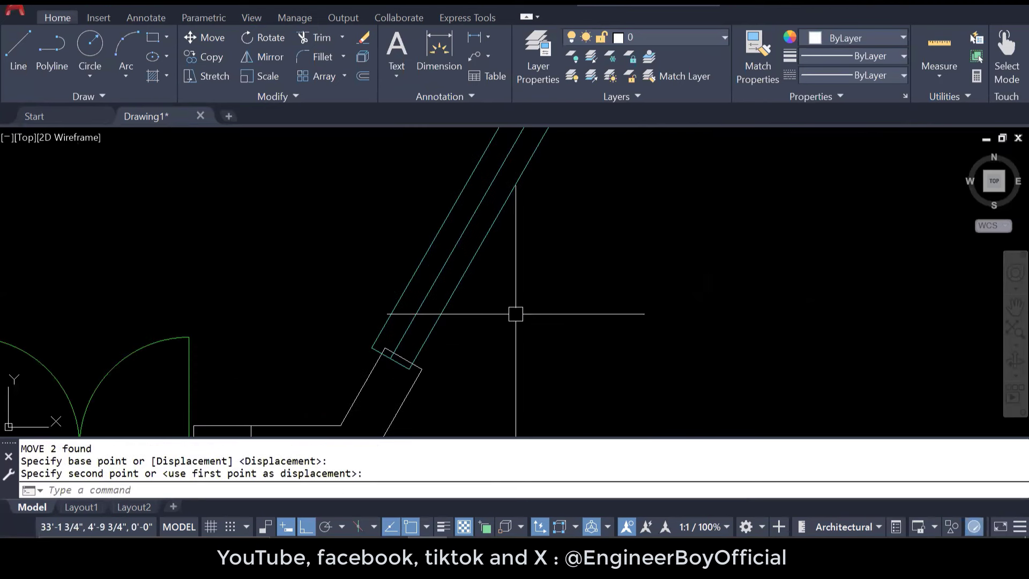
{"action": "left_click", "coordinate": [514, 310]}
{"action": "left_click", "coordinate": [377, 244]}
{"action": "type", "text": "m"}
{"action": "key", "text": "Return"}
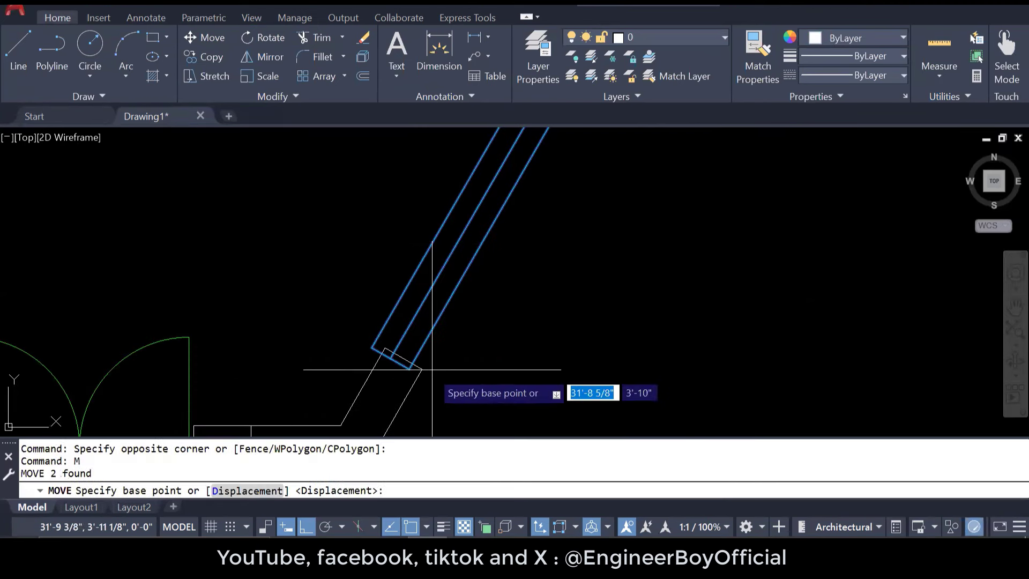
{"action": "scroll", "coordinate": [391, 362], "scroll_direction": "up", "scroll_amount": 4}
{"action": "left_click", "coordinate": [384, 358]}
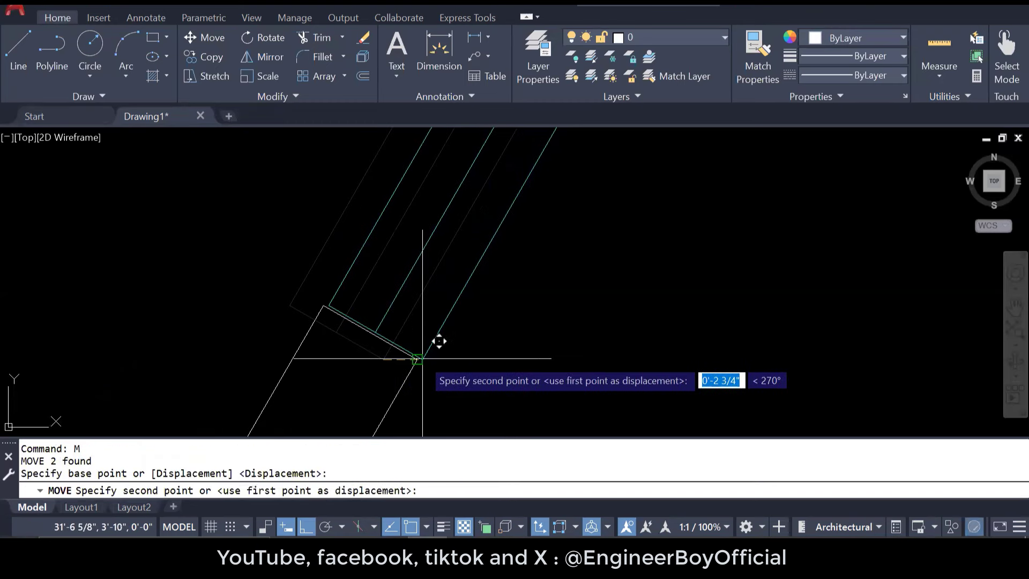
{"action": "scroll", "coordinate": [416, 356], "scroll_direction": "down", "scroll_amount": 3}
{"action": "key", "text": "Escape"}
{"action": "scroll", "coordinate": [543, 360], "scroll_direction": "down", "scroll_amount": 5}
{"action": "key", "text": "Escape"}
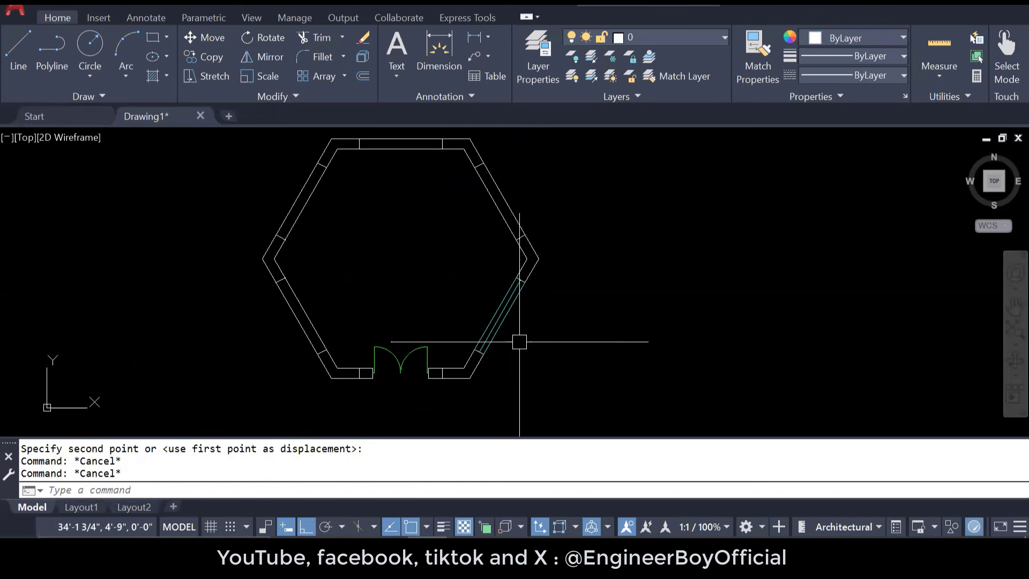
Step: Create a six-item, 360-degree polar array of the window, centred midway between the hexagon's upper-right and lower-left inner corners
{"action": "scroll", "coordinate": [515, 325], "scroll_direction": "up", "scroll_amount": 2}
{"action": "left_click", "coordinate": [509, 301]}
{"action": "left_click", "coordinate": [475, 303]}
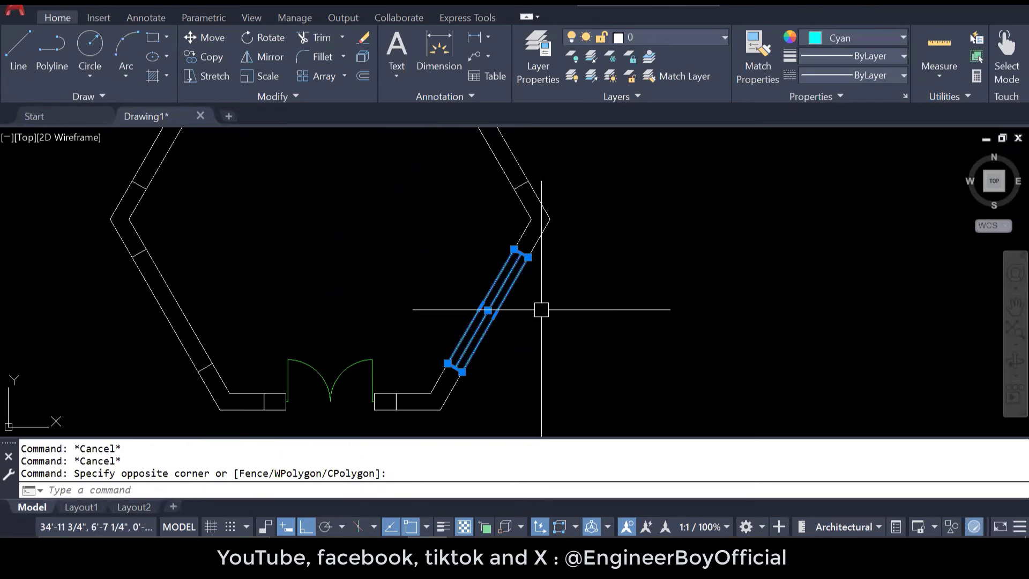
{"action": "type", "text": "a"}
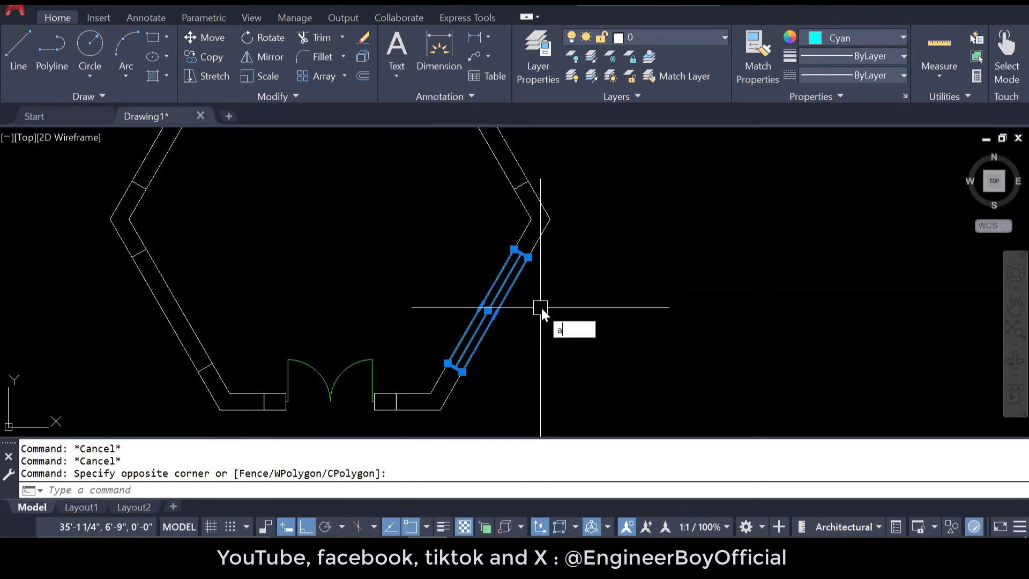
{"action": "type", "text": "r"}
{"action": "key", "text": "Return"}
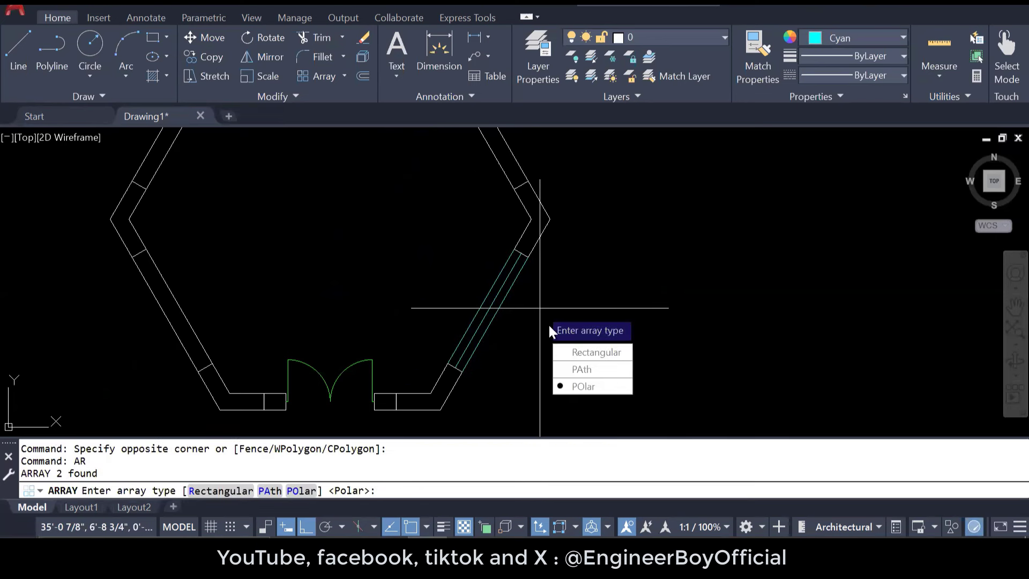
{"action": "left_click", "coordinate": [577, 387]}
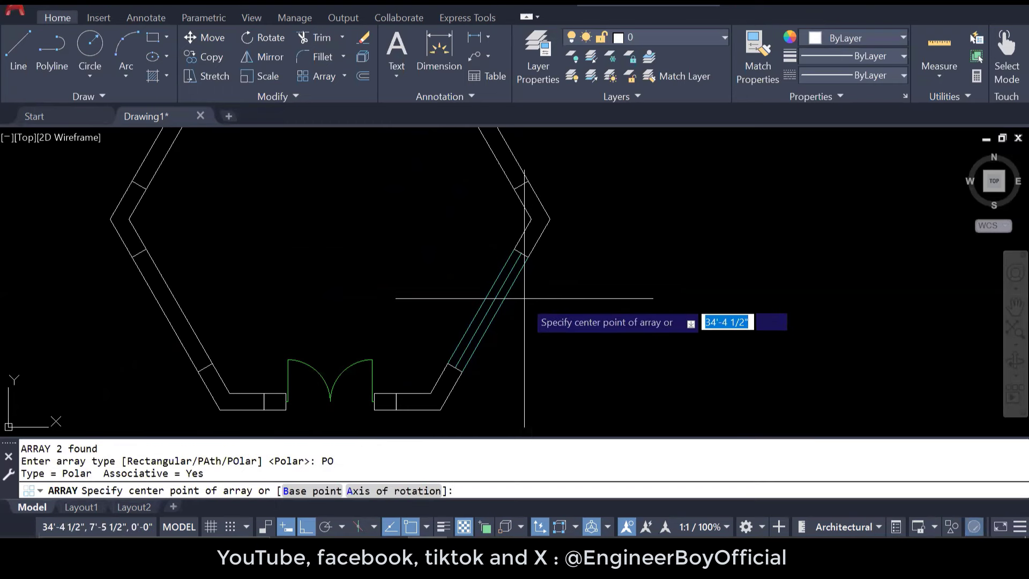
{"action": "scroll", "coordinate": [528, 300], "scroll_direction": "down", "scroll_amount": 2}
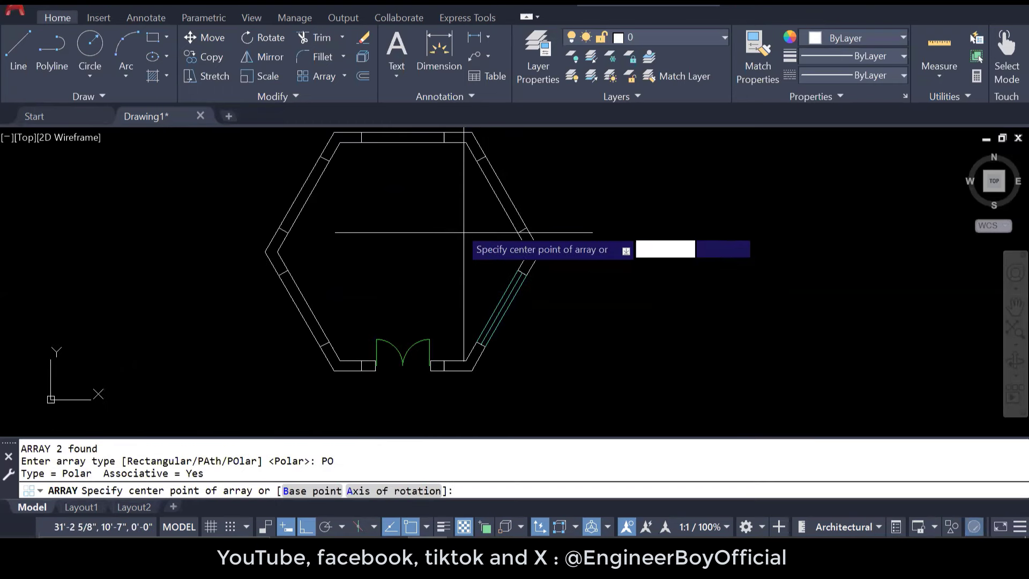
{"action": "right_click", "coordinate": [403, 186], "text": "shift"}
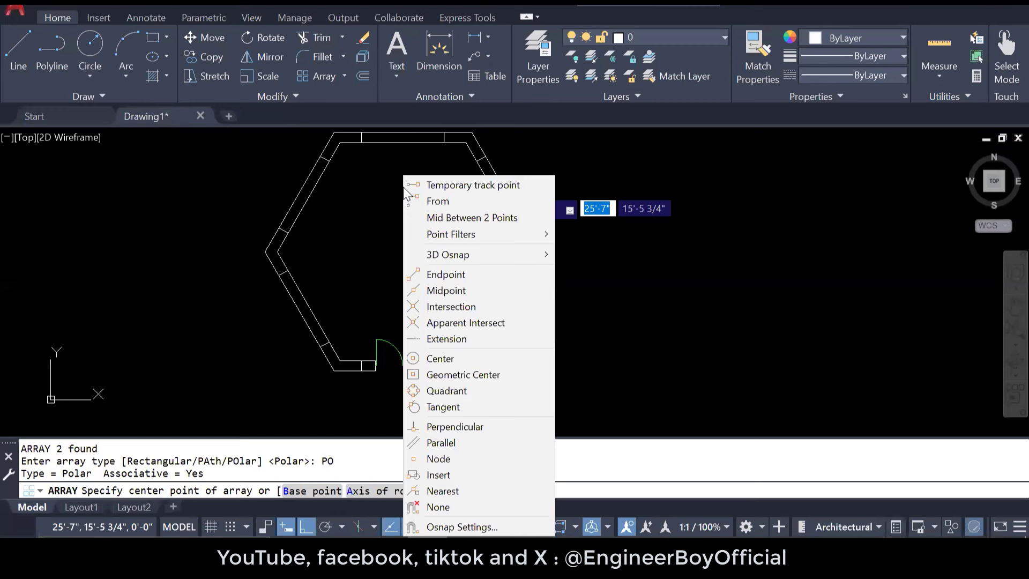
{"action": "left_click", "coordinate": [434, 218]}
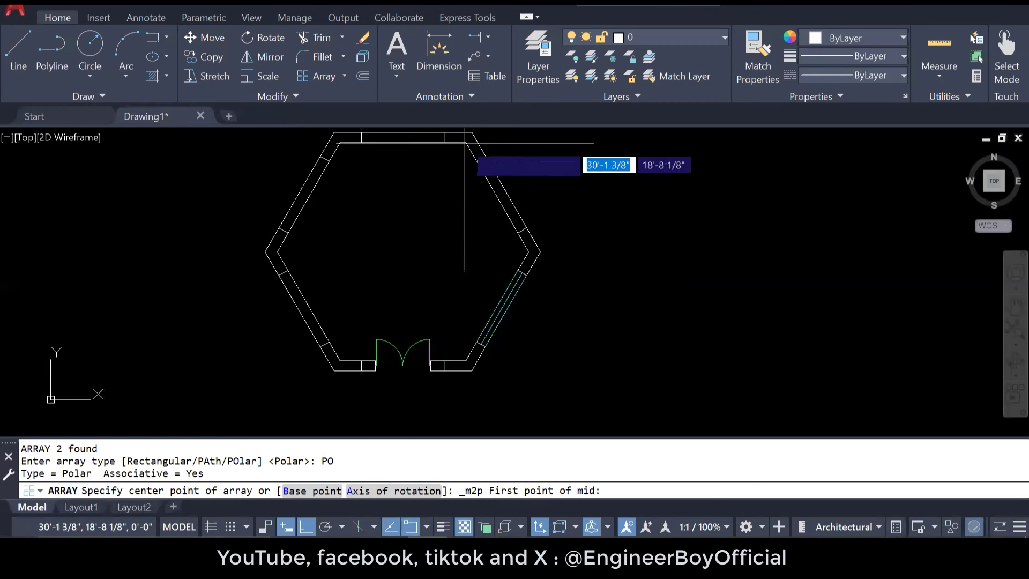
{"action": "left_click", "coordinate": [466, 143]}
{"action": "left_click", "coordinate": [339, 360]}
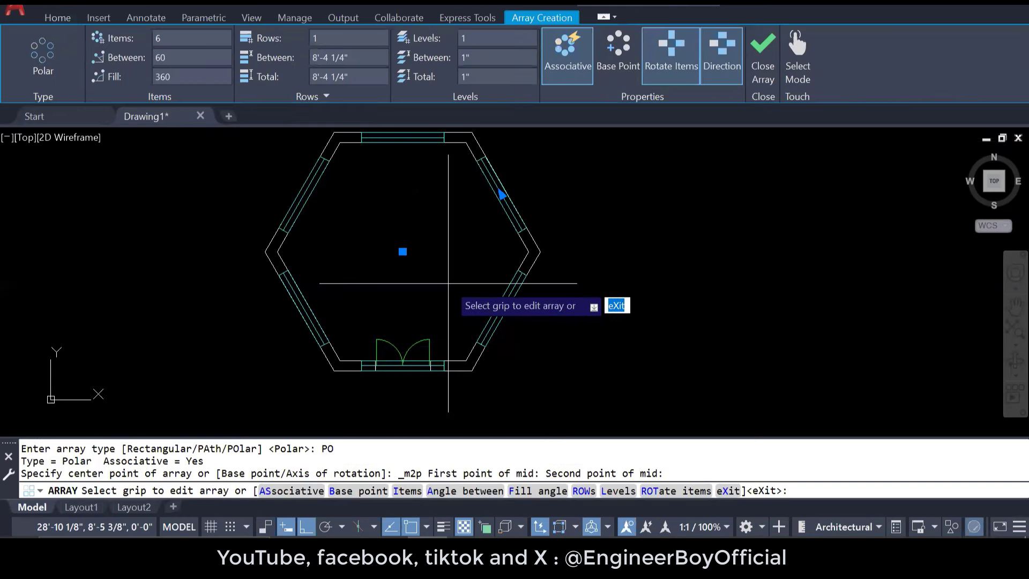
{"action": "left_click", "coordinate": [763, 51]}
{"action": "scroll", "coordinate": [381, 391], "scroll_direction": "up", "scroll_amount": 4}
{"action": "key", "text": "Escape"}
{"action": "left_click", "coordinate": [405, 360]}
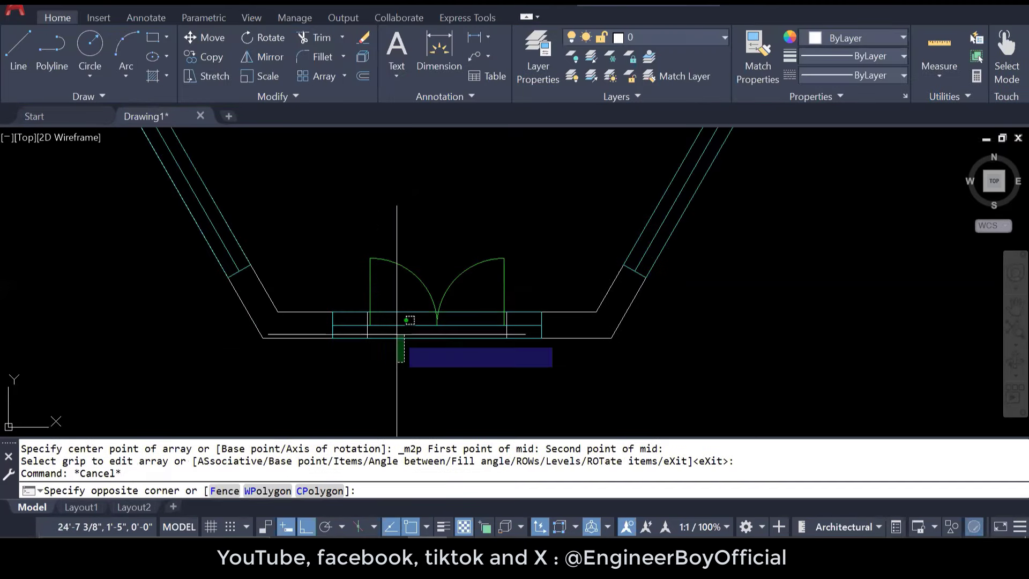
{"action": "left_click", "coordinate": [390, 314]}
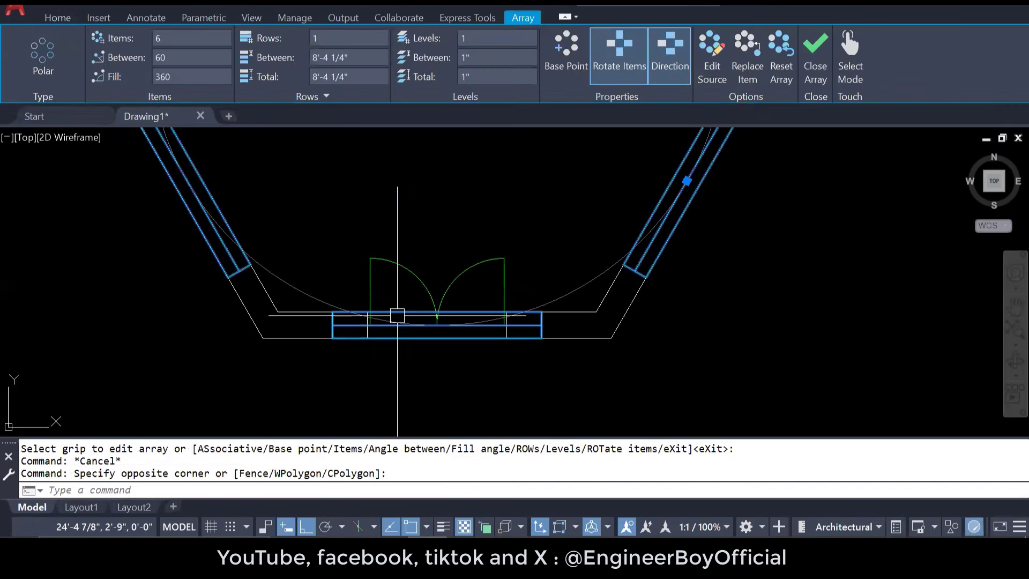
{"action": "key", "text": "Escape"}
{"action": "key", "text": "Escape"}
{"action": "left_click", "coordinate": [235, 260]}
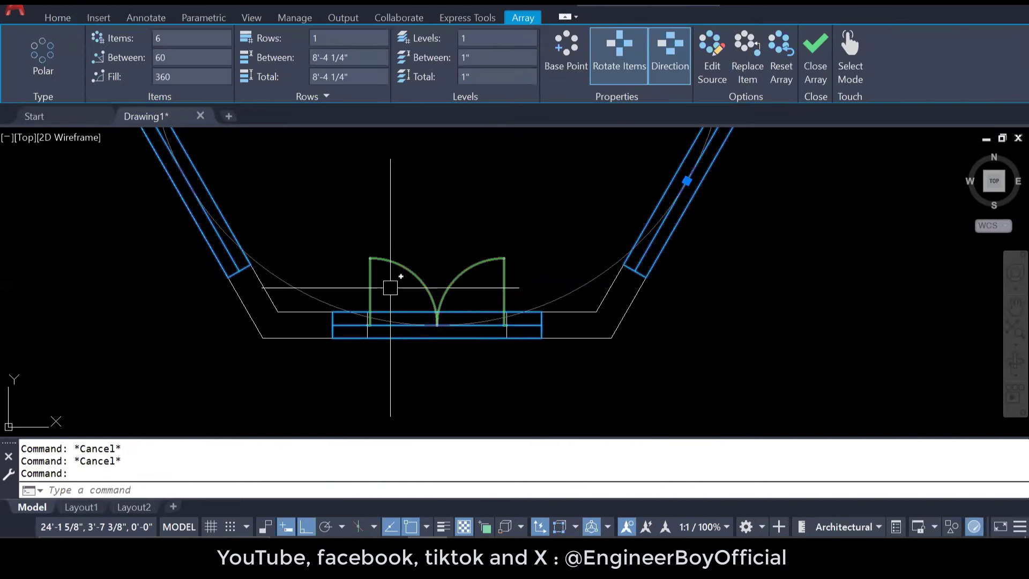
{"action": "key", "text": "Escape"}
{"action": "key", "text": "Escape"}
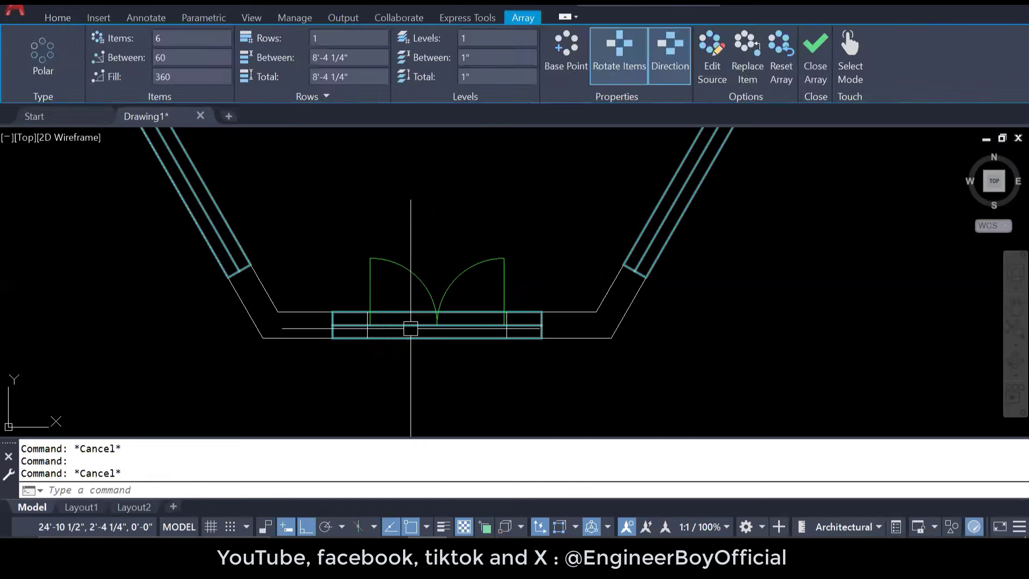
Step: Explode the polar array of windows into separate objects
{"action": "left_click", "coordinate": [408, 327]}
{"action": "scroll", "coordinate": [425, 374], "scroll_direction": "down", "scroll_amount": 4}
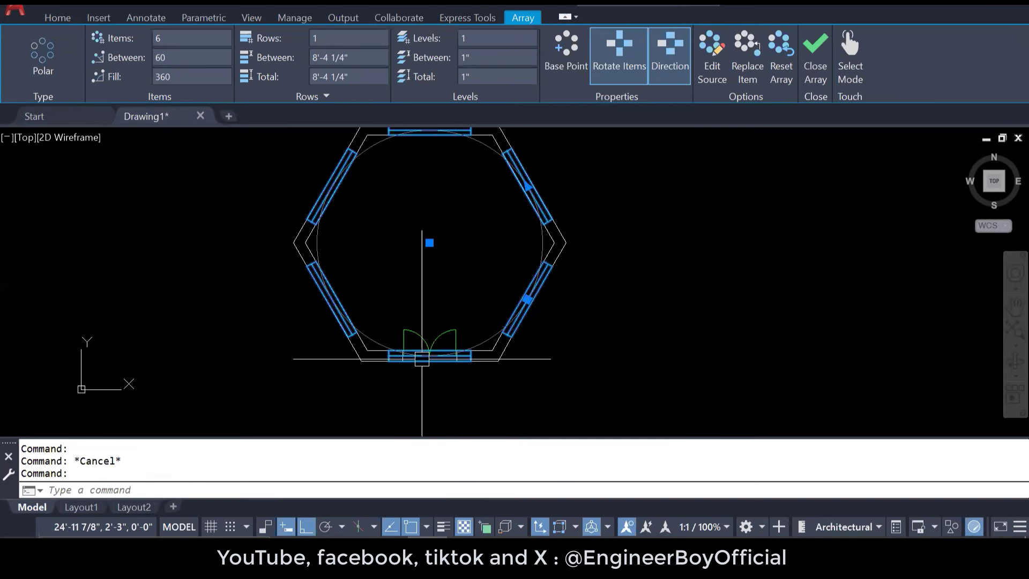
{"action": "type", "text": "x"}
{"action": "key", "text": "Return"}
{"action": "key", "text": "Escape"}
{"action": "scroll", "coordinate": [428, 367], "scroll_direction": "up", "scroll_amount": 4}
{"action": "key", "text": "Escape"}
{"action": "scroll", "coordinate": [428, 367], "scroll_direction": "up", "scroll_amount": 3}
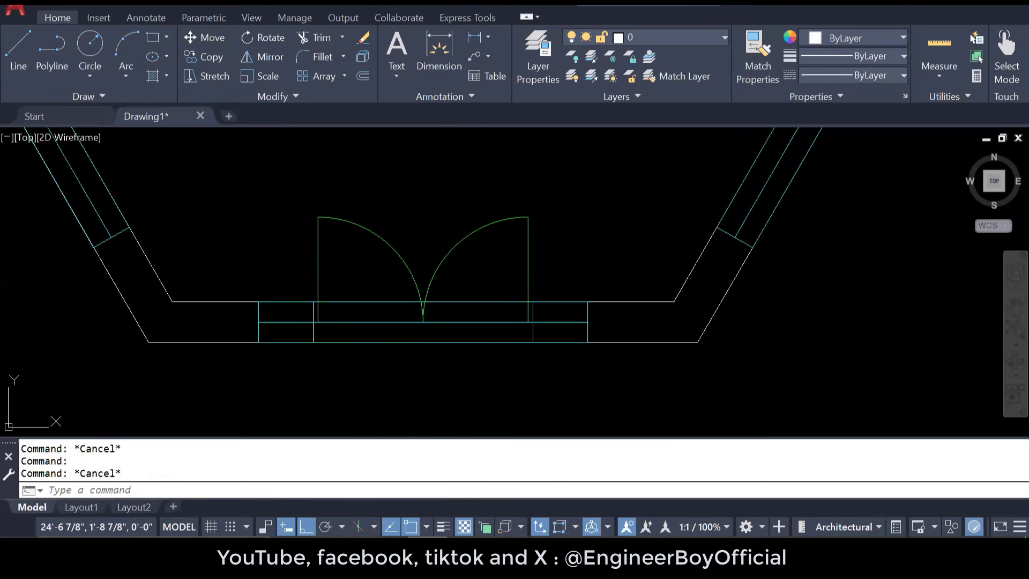
Step: Erase the window that crosses the double door in the bottom wall
{"action": "left_click", "coordinate": [621, 354]}
{"action": "left_click", "coordinate": [356, 309]}
{"action": "type", "text": "e"}
{"action": "key", "text": "Return"}
{"action": "key", "text": "Escape"}
{"action": "key", "text": "Escape"}
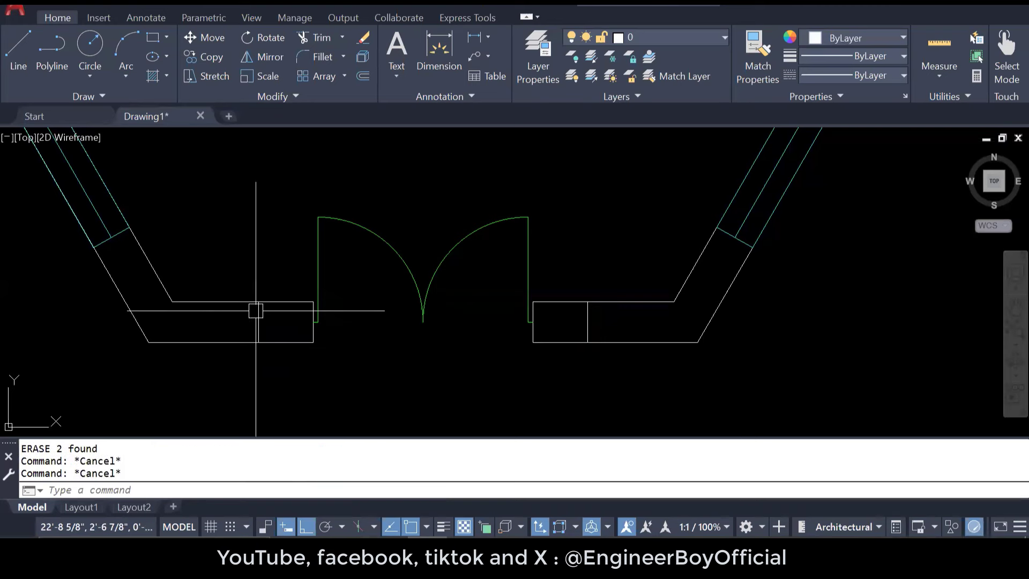
Step: Explode the polar array of the opening end lines into separate lines
{"action": "left_click", "coordinate": [217, 288]}
{"action": "left_click", "coordinate": [302, 327]}
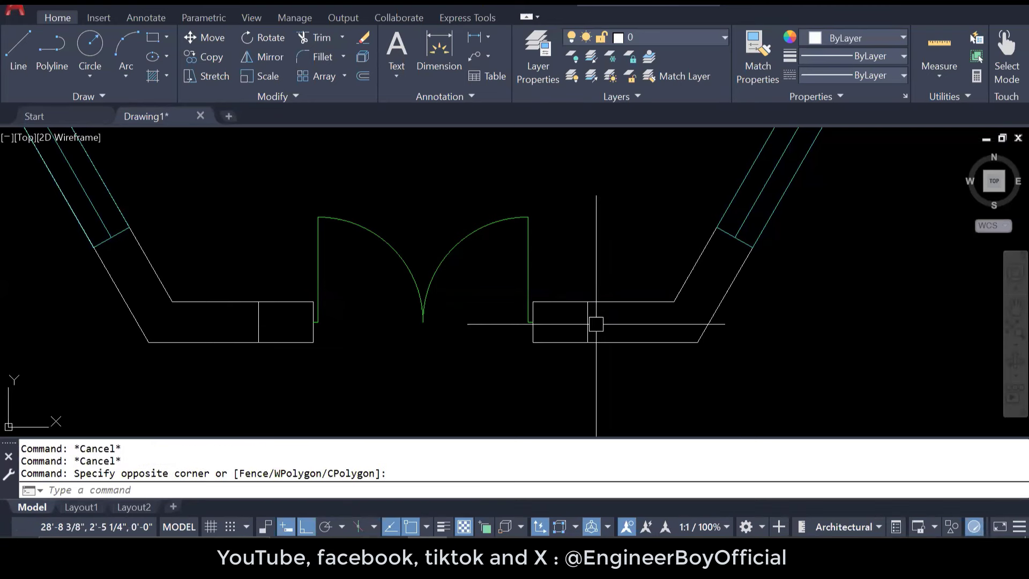
{"action": "left_click", "coordinate": [590, 322]}
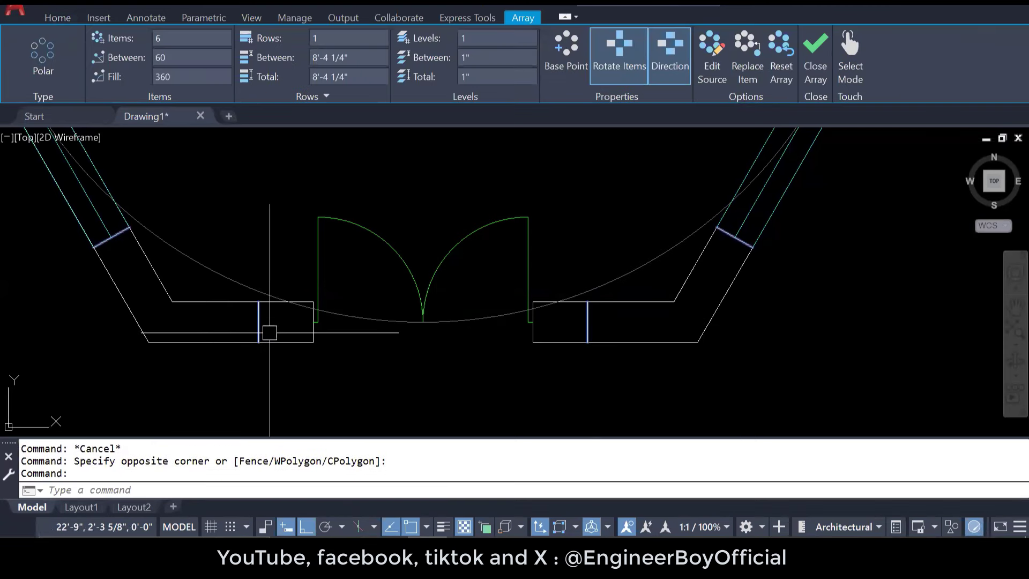
{"action": "type", "text": "x"}
{"action": "key", "text": "Return"}
Step: Erase the two leftover window opening end lines on either side of the double door in the bottom wall
{"action": "left_click", "coordinate": [258, 322]}
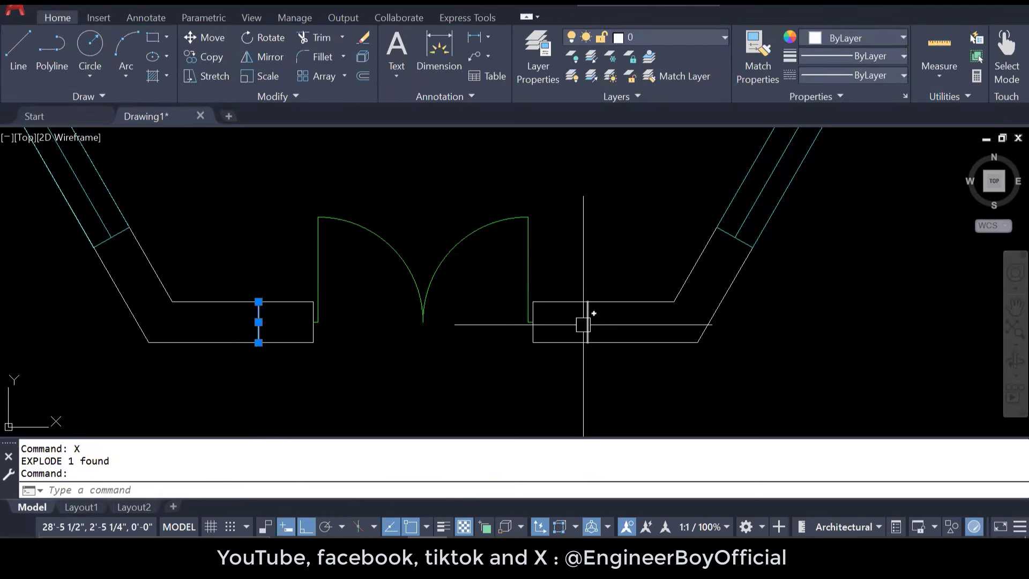
{"action": "left_click", "coordinate": [587, 321]}
{"action": "type", "text": "e"}
{"action": "key", "text": "Return"}
{"action": "key", "text": "Escape"}
{"action": "key", "text": "Escape"}
{"action": "key", "text": "Escape"}
{"action": "scroll", "coordinate": [467, 362], "scroll_direction": "down", "scroll_amount": 3}
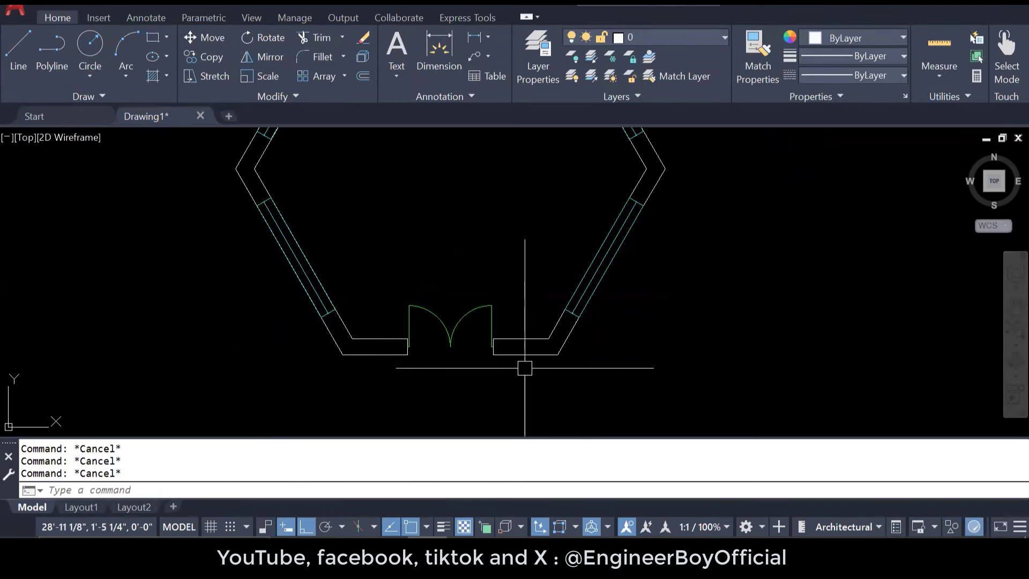
{"action": "scroll", "coordinate": [525, 368], "scroll_direction": "down", "scroll_amount": 4}
{"action": "scroll", "coordinate": [479, 320], "scroll_direction": "up", "scroll_amount": 2}
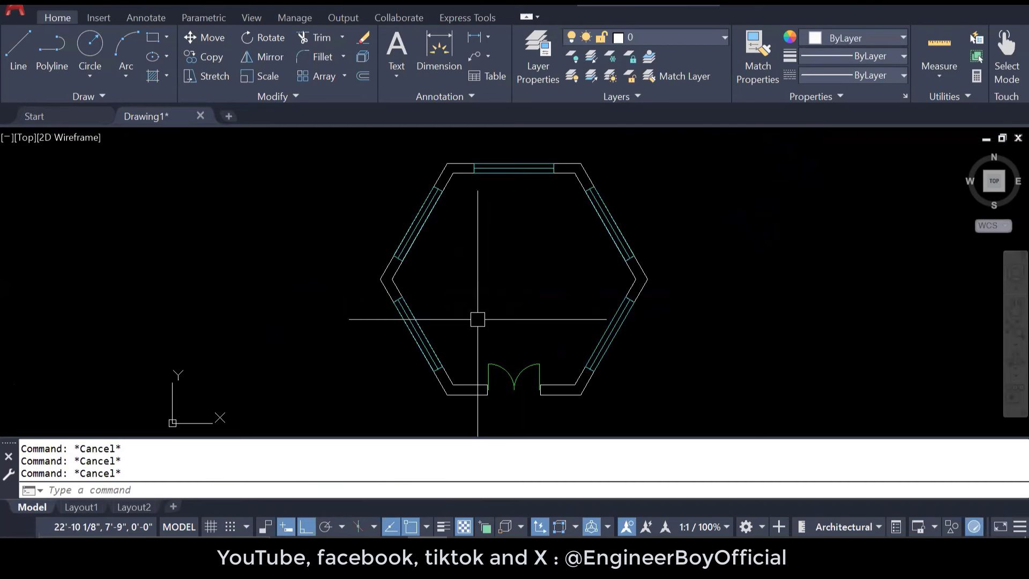
{"action": "middle_click_drag", "start_coordinate": [497, 266], "coordinate": [478, 311]}
{"action": "scroll", "coordinate": [499, 212], "scroll_direction": "up", "scroll_amount": 4}
{"action": "middle_click_drag", "start_coordinate": [493, 225], "coordinate": [478, 292]}
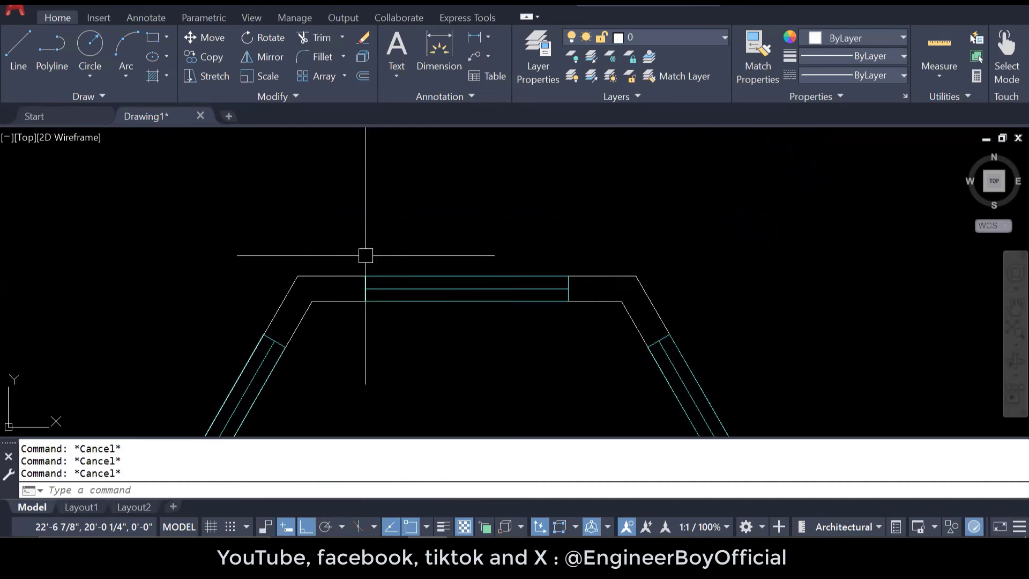
{"action": "scroll", "coordinate": [365, 256], "scroll_direction": "up", "scroll_amount": 2}
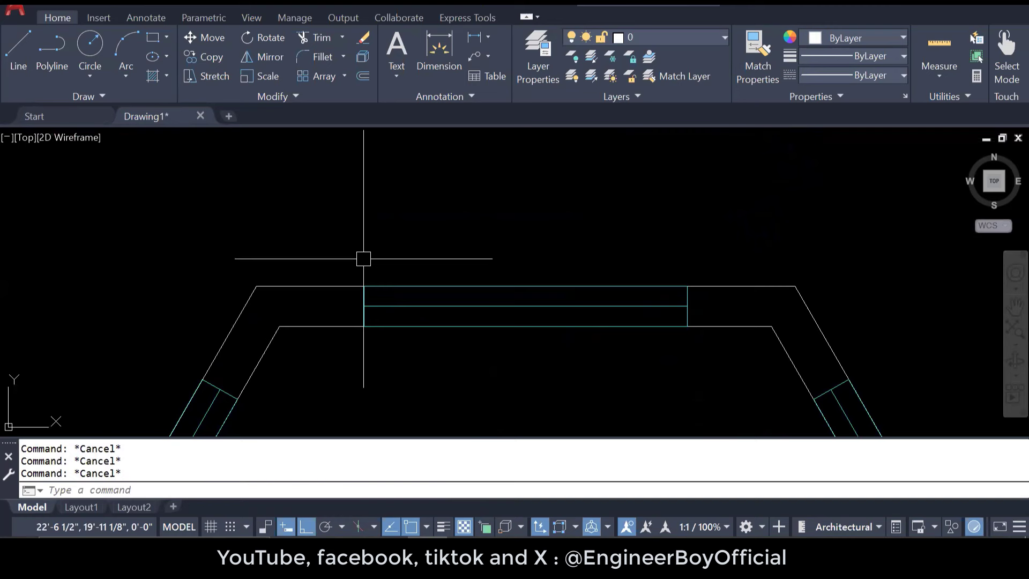
{"action": "left_click", "coordinate": [146, 18]}
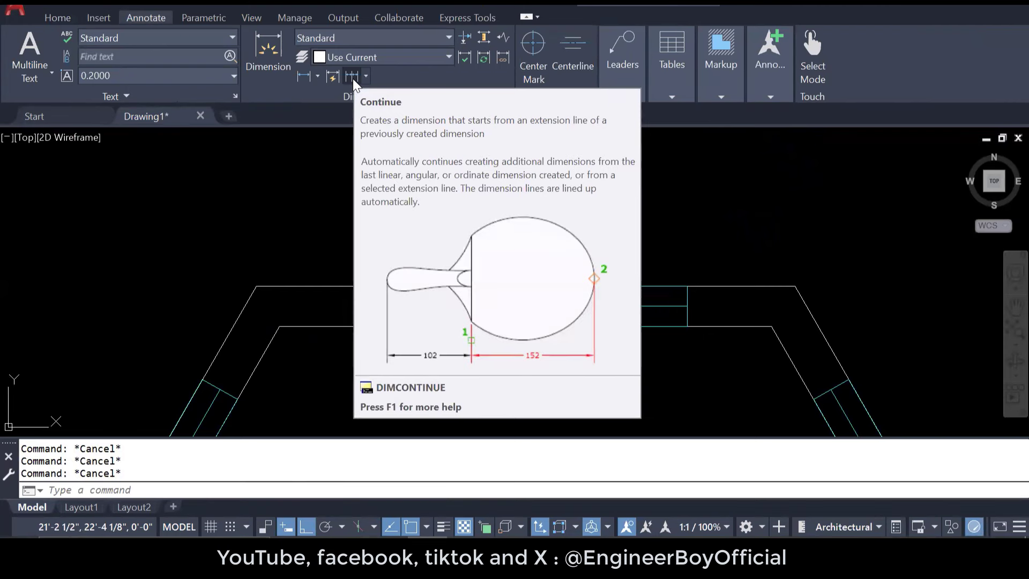
{"action": "left_click", "coordinate": [352, 76]}
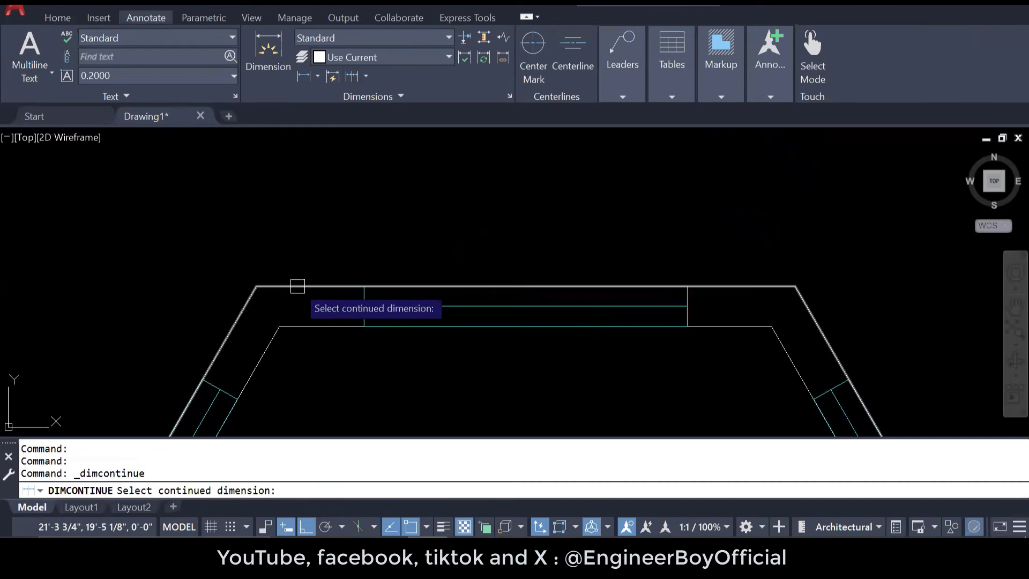
{"action": "key", "text": "Escape"}
{"action": "key", "text": "Escape"}
{"action": "key", "text": "Escape"}
Step: Explode the outer hexagon outline into separate lines
{"action": "left_click", "coordinate": [299, 286]}
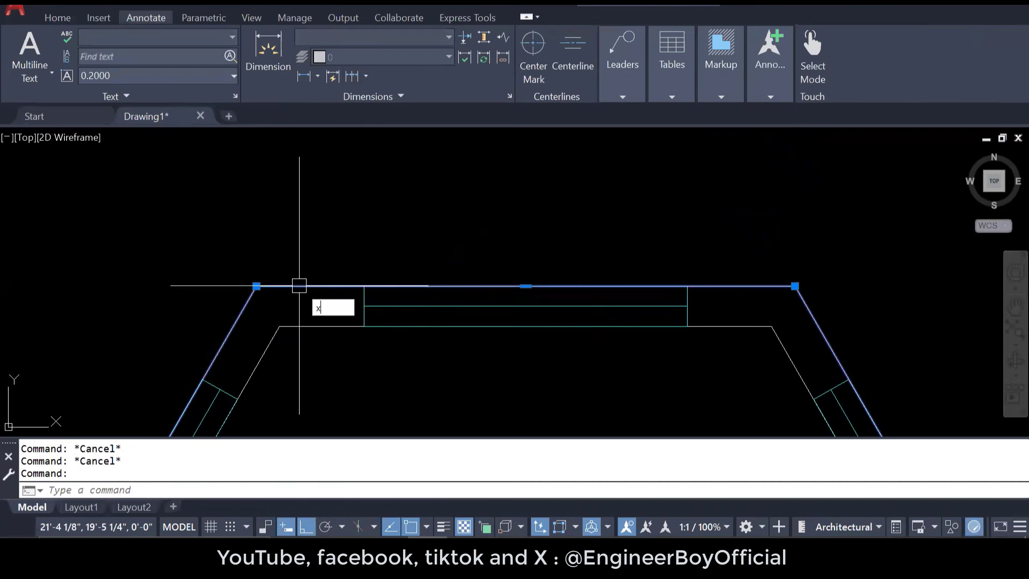
{"action": "key", "text": "Return"}
{"action": "left_click", "coordinate": [298, 285]}
{"action": "key", "text": "Escape"}
{"action": "key", "text": "Escape"}
{"action": "key", "text": "Escape"}
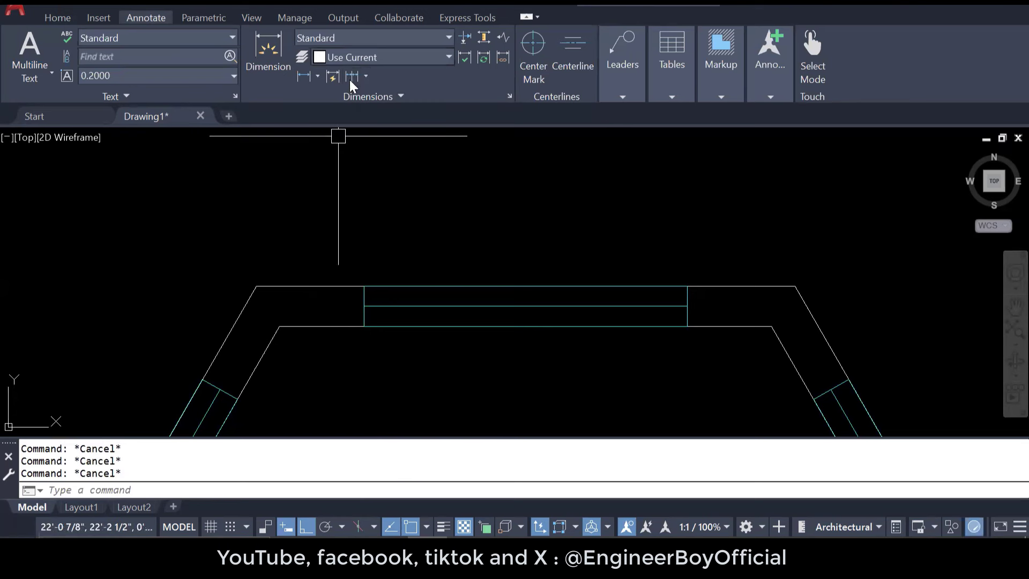
Step: Add a linear dimension above the full length of the top wall's outer edge, from corner to corner
{"action": "left_click", "coordinate": [317, 76]}
{"action": "left_click", "coordinate": [335, 107]}
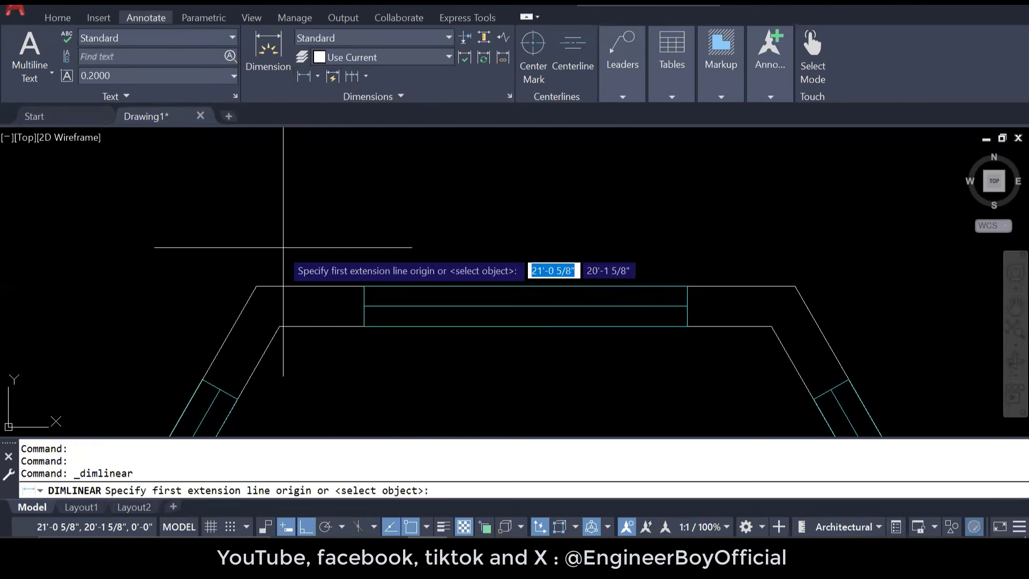
{"action": "left_click", "coordinate": [256, 286]}
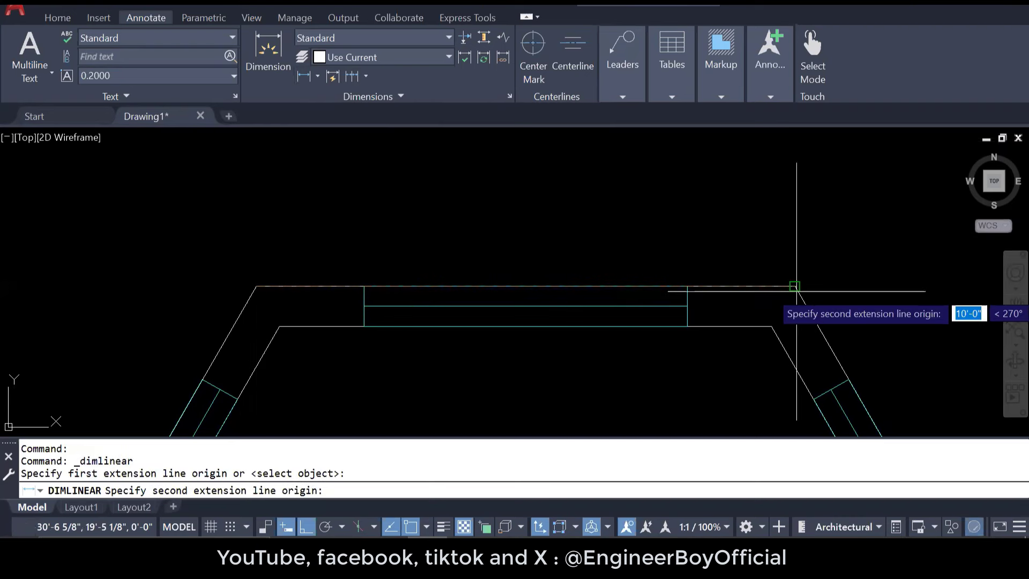
{"action": "left_click", "coordinate": [794, 286]}
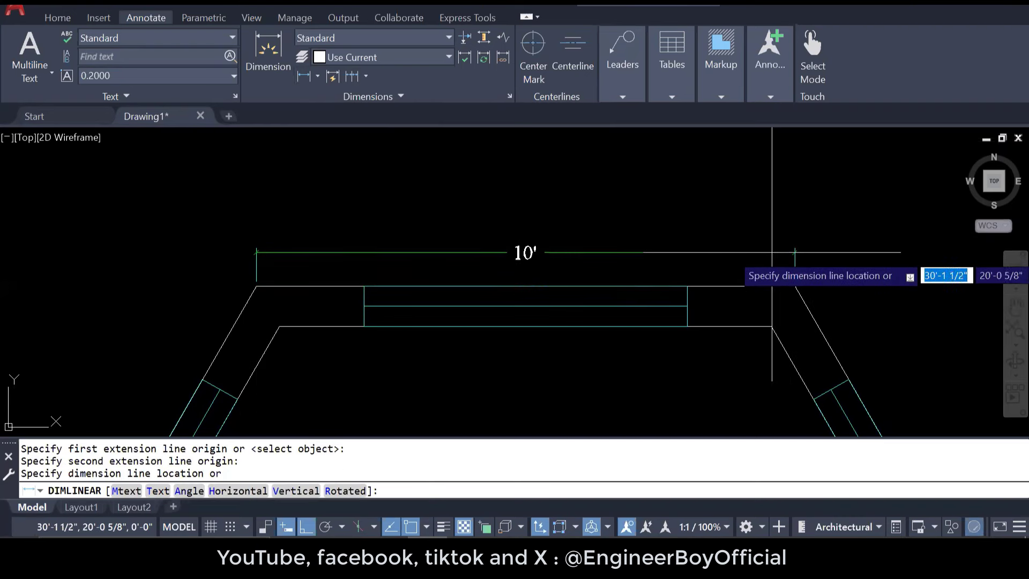
{"action": "left_click", "coordinate": [754, 184]}
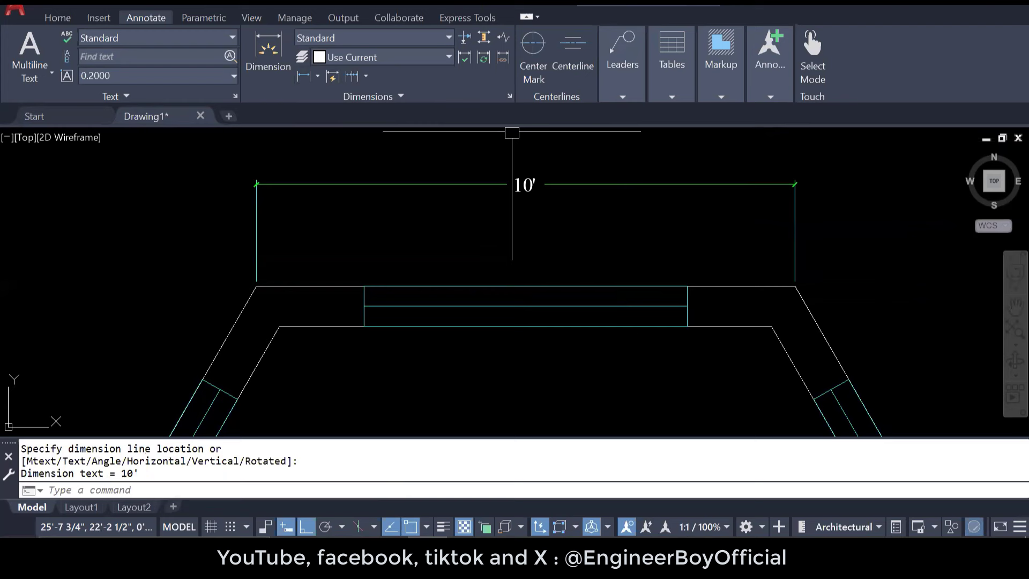
Step: Chain four continued dimensions from the top wall's dimension to free points on its right, about 2'-8 1/2", 3'-3 1/2", 2'-8 5/8" and 1'-0 1/2" long
{"action": "left_click", "coordinate": [351, 77]}
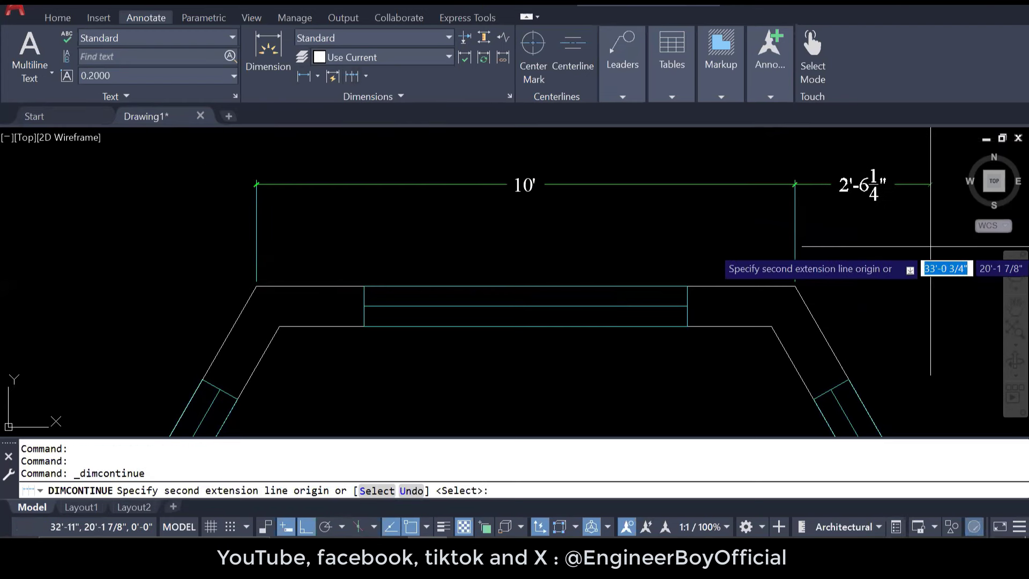
{"action": "left_click", "coordinate": [941, 246]}
{"action": "middle_click_drag", "start_coordinate": [940, 245], "coordinate": [556, 250]}
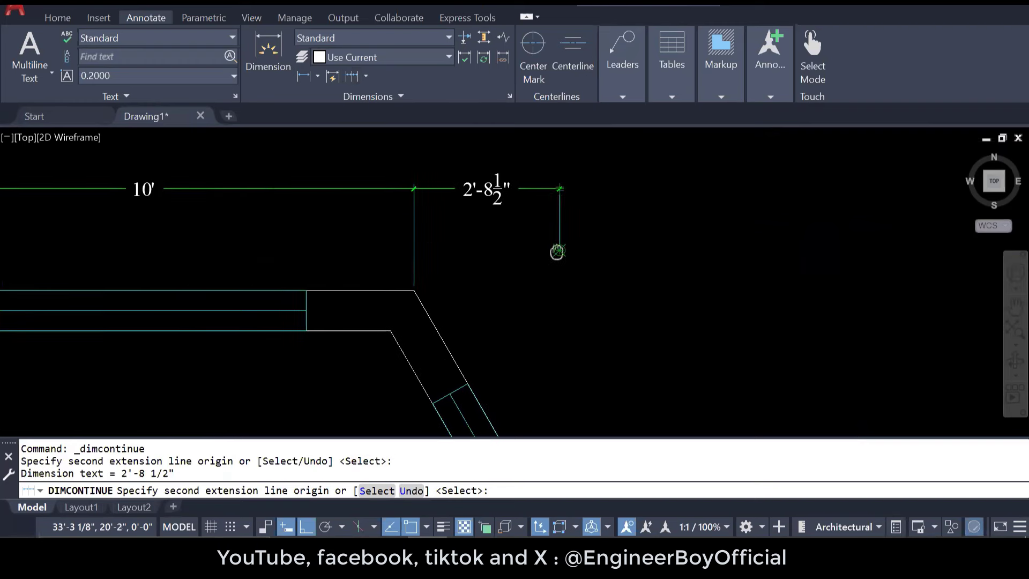
{"action": "left_click", "coordinate": [729, 234]}
{"action": "left_click", "coordinate": [875, 222]}
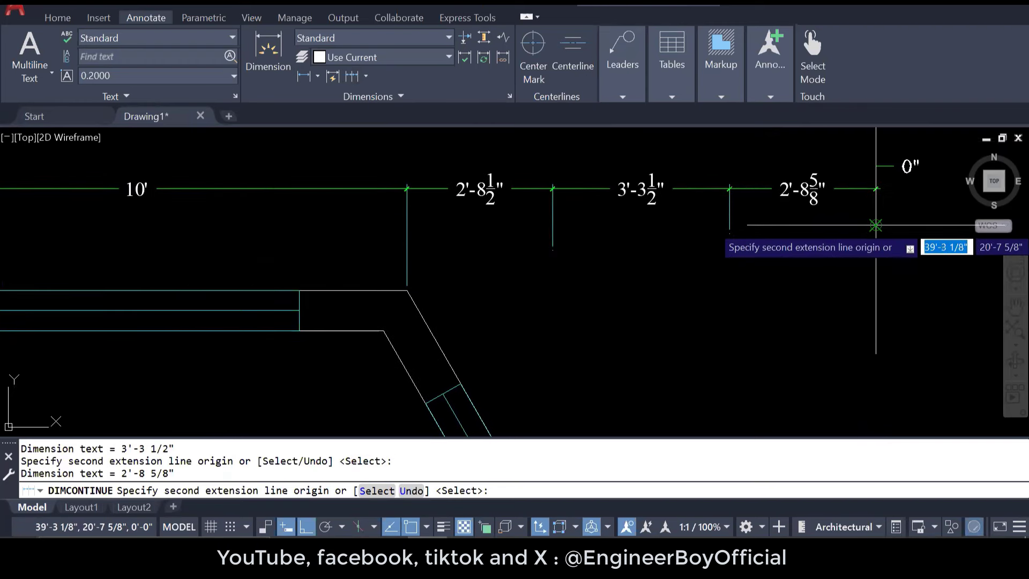
{"action": "left_click", "coordinate": [931, 221]}
{"action": "key", "text": "Escape"}
{"action": "key", "text": "Escape"}
{"action": "key", "text": "Escape"}
{"action": "key", "text": "Escape"}
{"action": "scroll", "coordinate": [911, 214], "scroll_direction": "down", "scroll_amount": 3}
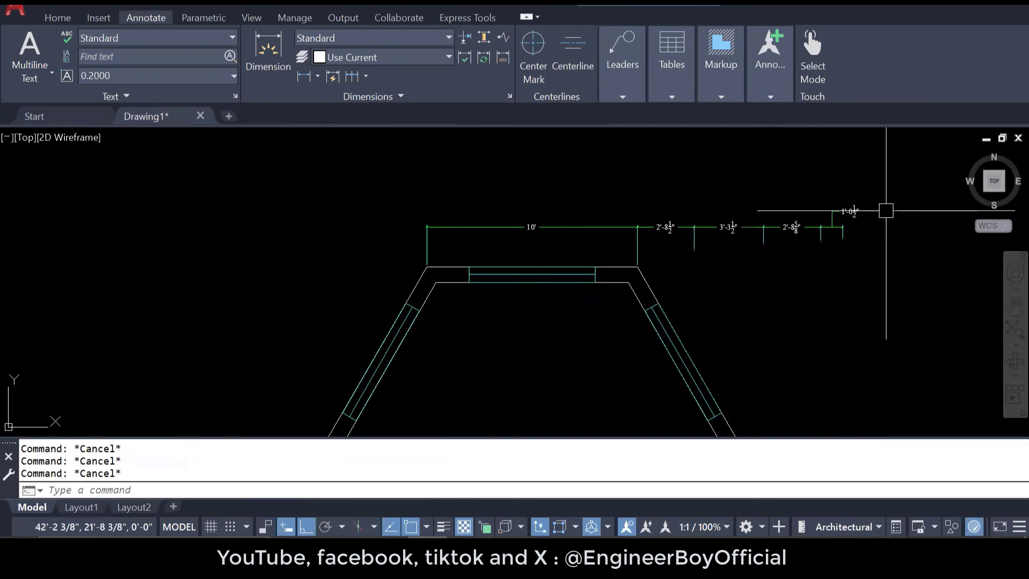
Step: Erase the top wall's linear dimension together with the four continued trial dimensions
{"action": "left_click", "coordinate": [898, 188]}
{"action": "left_click", "coordinate": [481, 228]}
{"action": "type", "text": "e"}
{"action": "key", "text": "Return"}
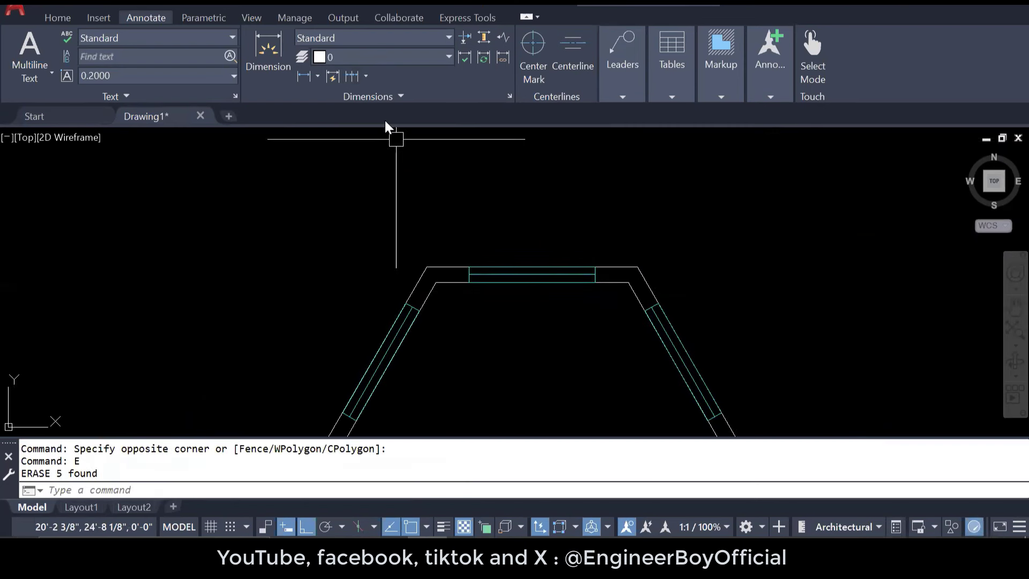
{"action": "key", "text": "Escape"}
{"action": "key", "text": "Escape"}
{"action": "scroll", "coordinate": [382, 221], "scroll_direction": "up", "scroll_amount": 3}
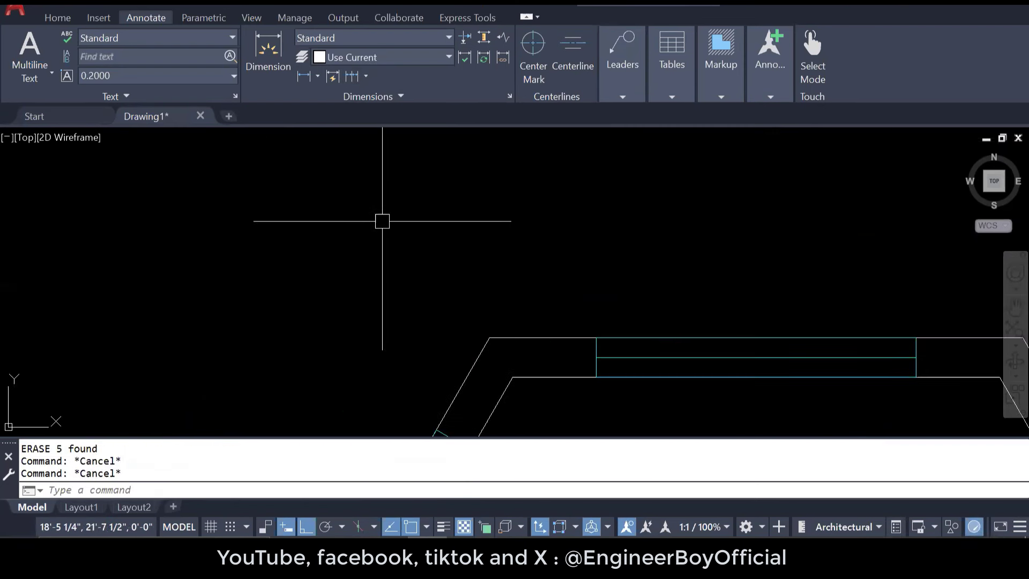
Step: Add a linear dimension above the top wall from its outer left corner to the left end of the window
{"action": "left_click", "coordinate": [366, 78]}
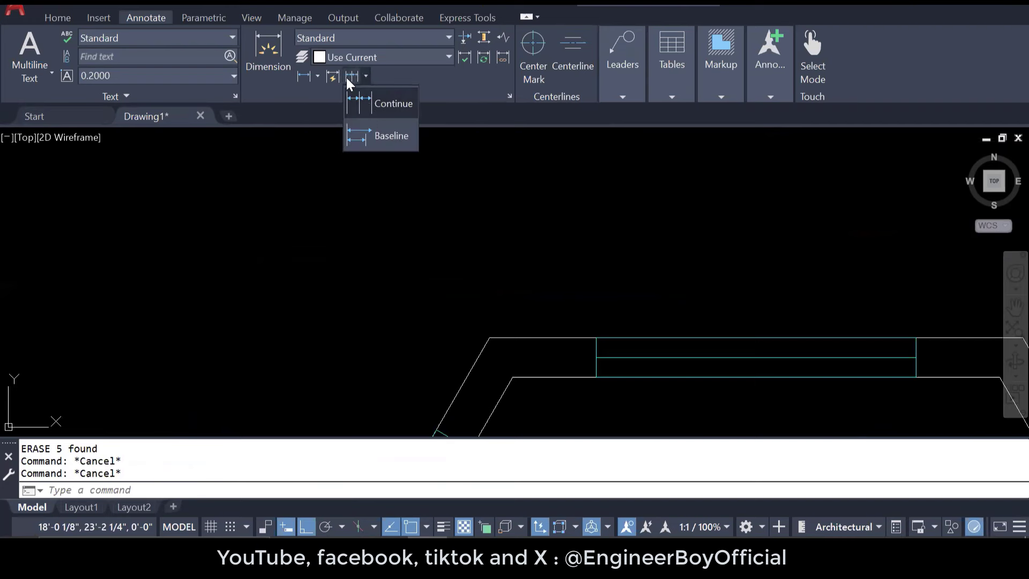
{"action": "left_click", "coordinate": [303, 78]}
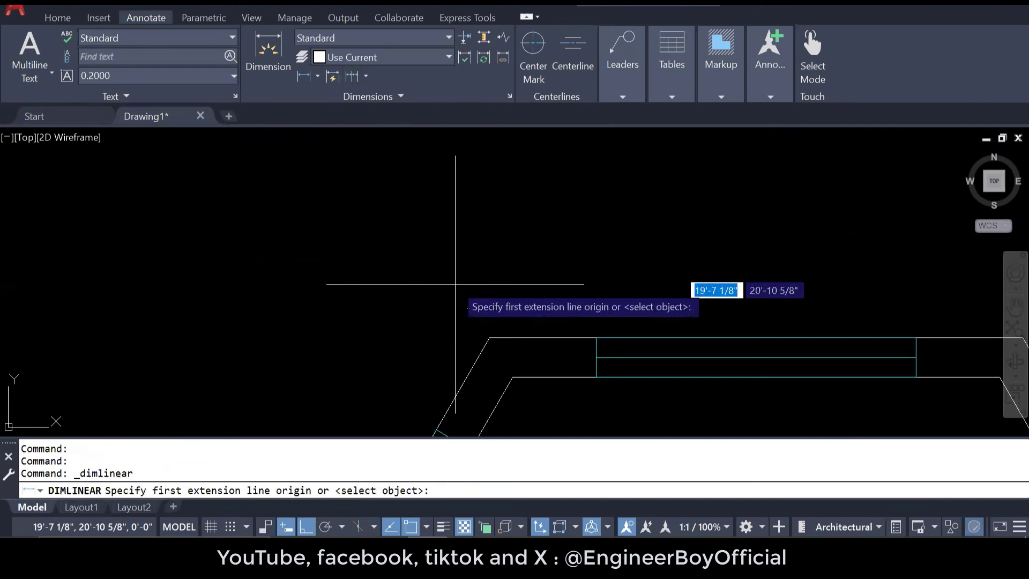
{"action": "left_click", "coordinate": [489, 337]}
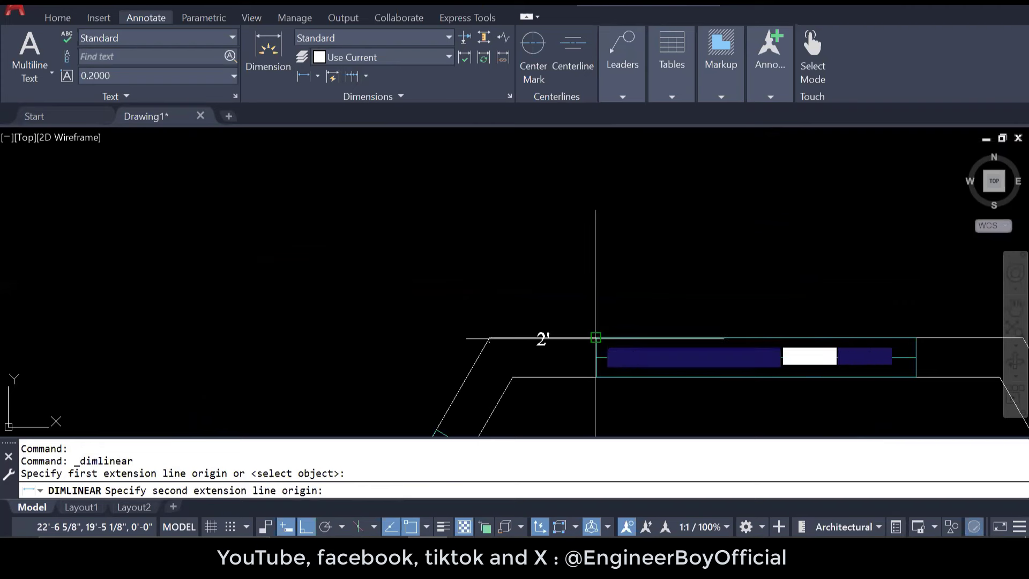
{"action": "left_click", "coordinate": [596, 338]}
{"action": "left_click", "coordinate": [593, 297]}
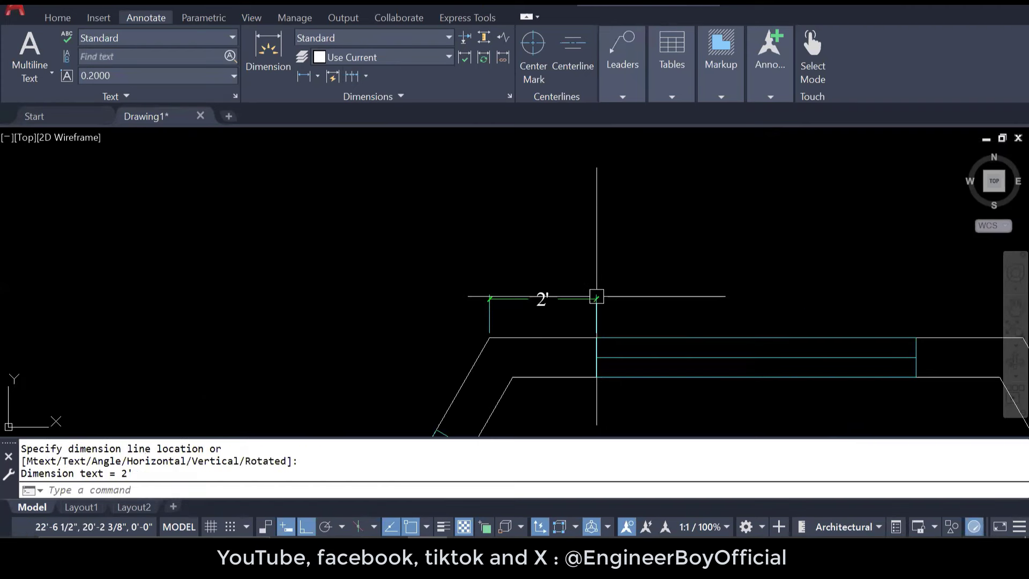
{"action": "middle_click_drag", "start_coordinate": [593, 296], "coordinate": [277, 243]}
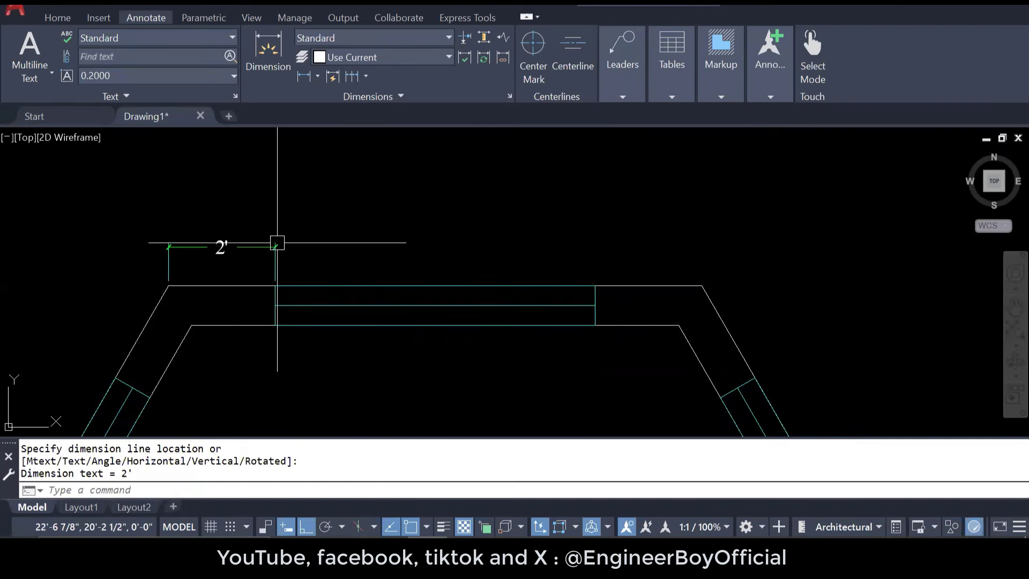
Step: Continue the dimension chain across the top window and on to the top wall's outer right corner
{"action": "left_click", "coordinate": [362, 77]}
{"action": "left_click", "coordinate": [366, 77]}
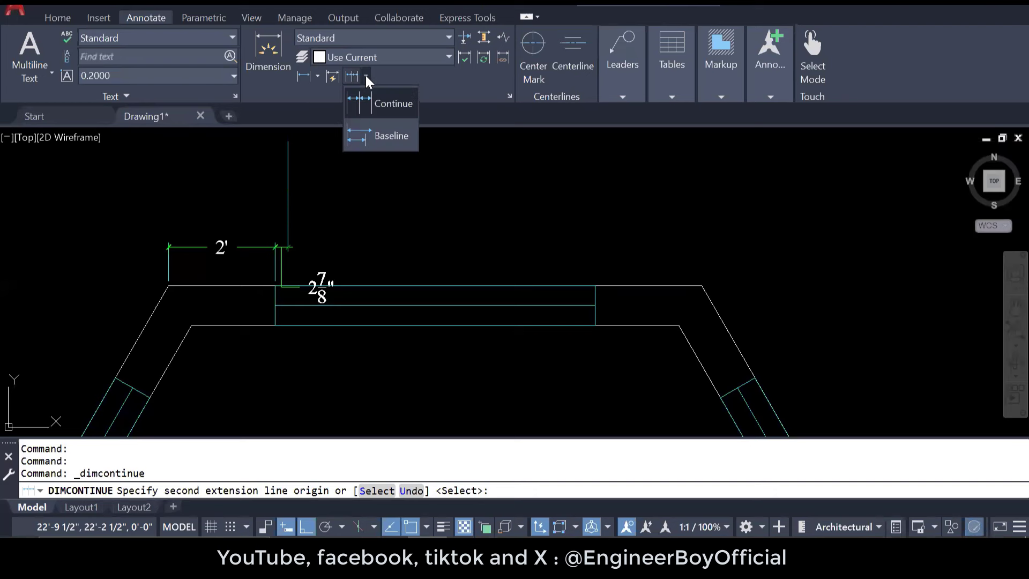
{"action": "left_click", "coordinate": [381, 107]}
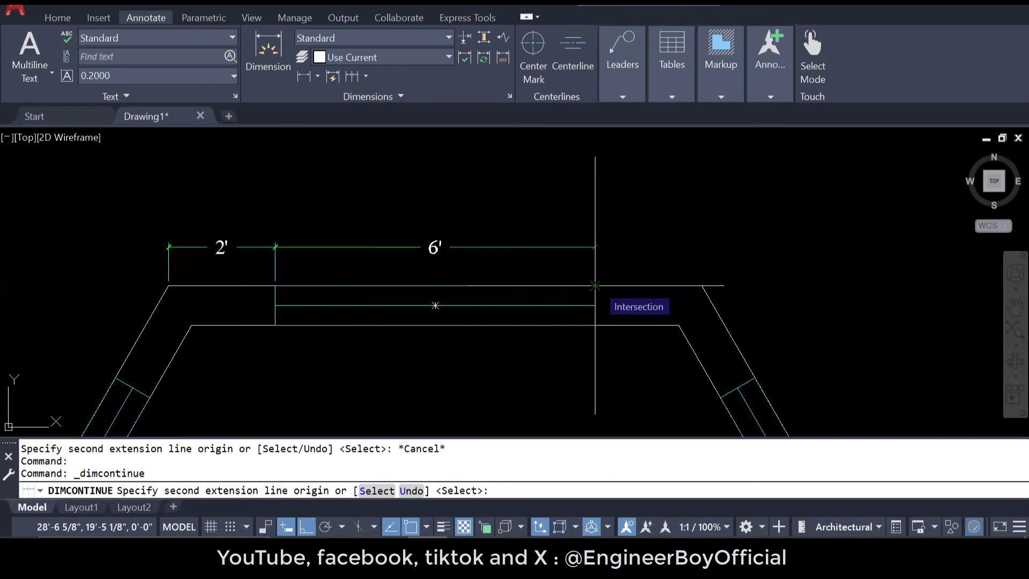
{"action": "left_click", "coordinate": [594, 285]}
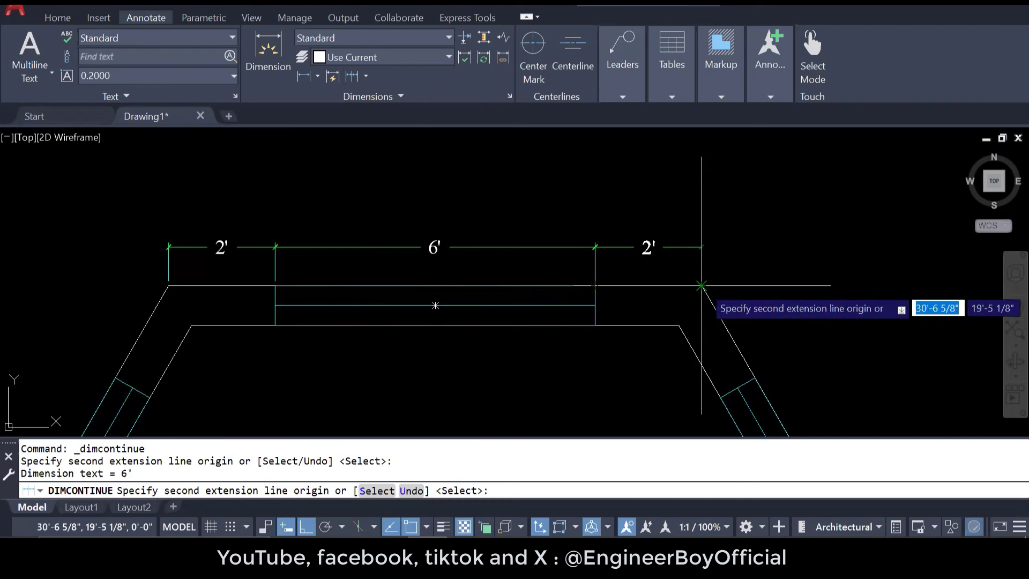
{"action": "left_click", "coordinate": [702, 286]}
{"action": "key", "text": "Escape"}
{"action": "key", "text": "Escape"}
{"action": "key", "text": "Escape"}
{"action": "scroll", "coordinate": [442, 168], "scroll_direction": "down", "scroll_amount": 2}
{"action": "scroll", "coordinate": [443, 167], "scroll_direction": "down", "scroll_amount": 2}
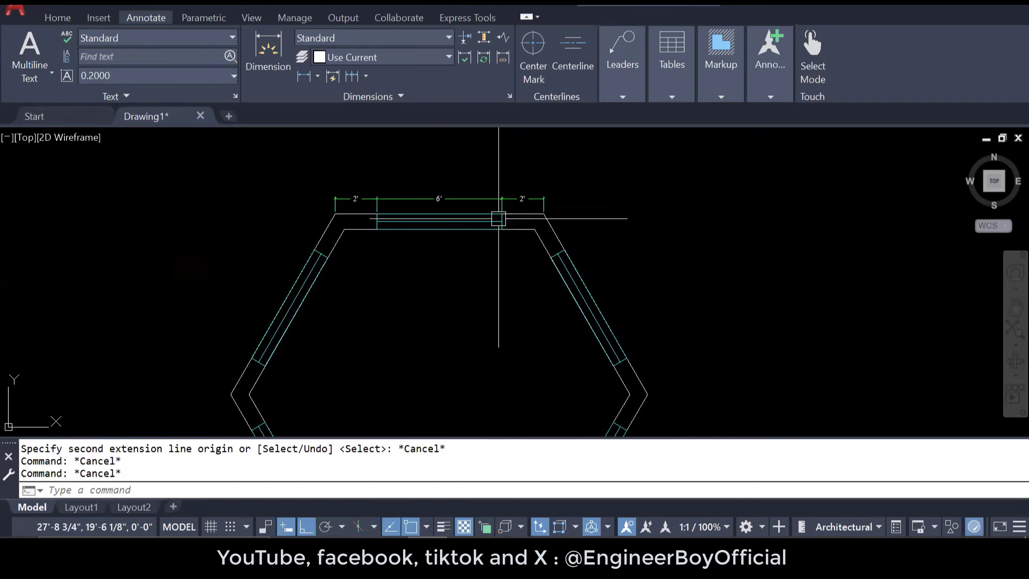
Step: Examine the hexagonal plan's walls and windows and the dimension chain above the top wall
{"action": "middle_click_drag", "start_coordinate": [554, 247], "coordinate": [526, 223]}
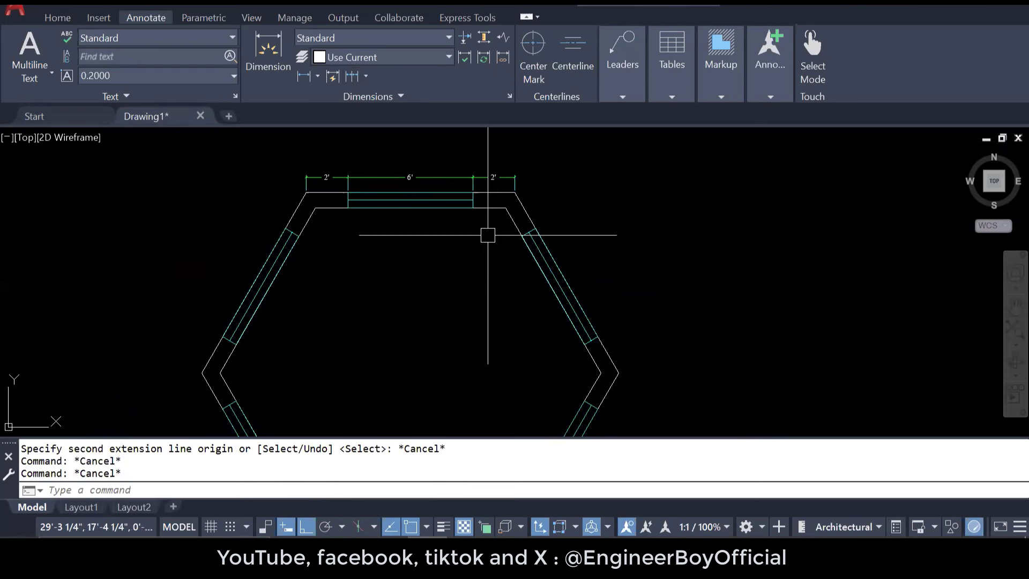
{"action": "middle_click_drag", "start_coordinate": [415, 191], "coordinate": [408, 141]}
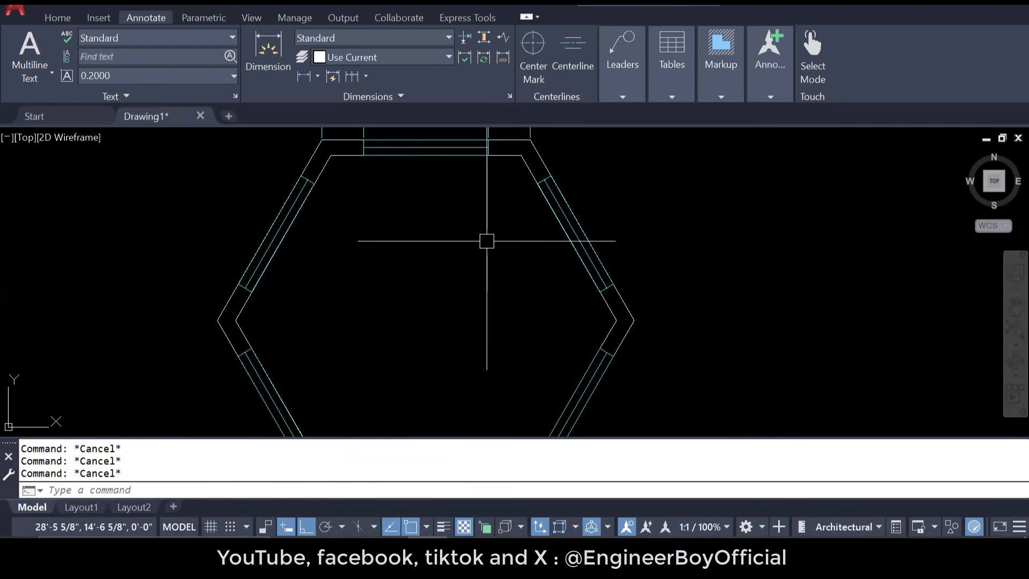
{"action": "scroll", "coordinate": [503, 269], "scroll_direction": "down", "scroll_amount": 2}
{"action": "middle_click_drag", "start_coordinate": [491, 300], "coordinate": [476, 272]}
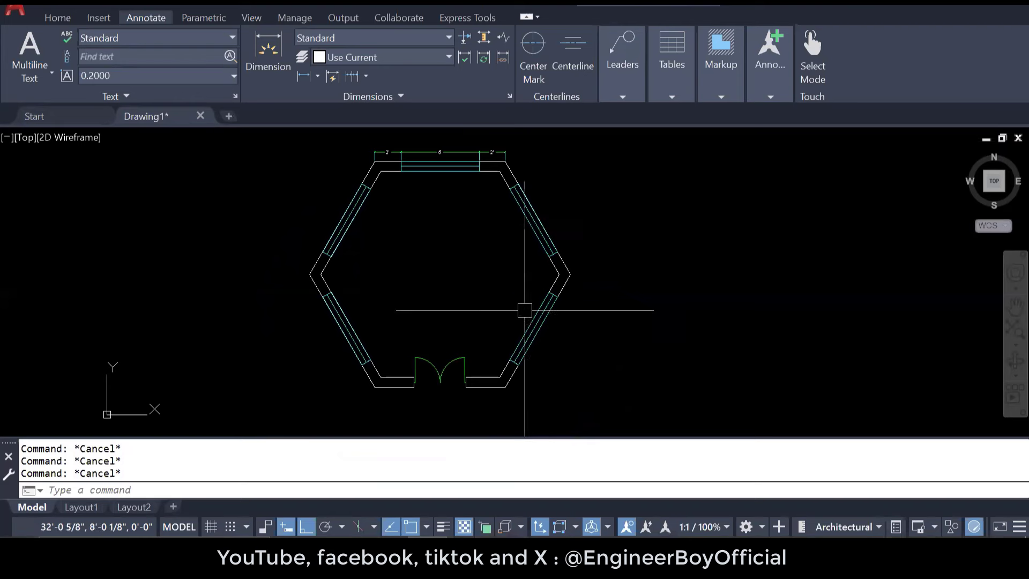
{"action": "middle_click_drag", "start_coordinate": [488, 226], "coordinate": [479, 268]}
{"action": "scroll", "coordinate": [562, 258], "scroll_direction": "up", "scroll_amount": 4}
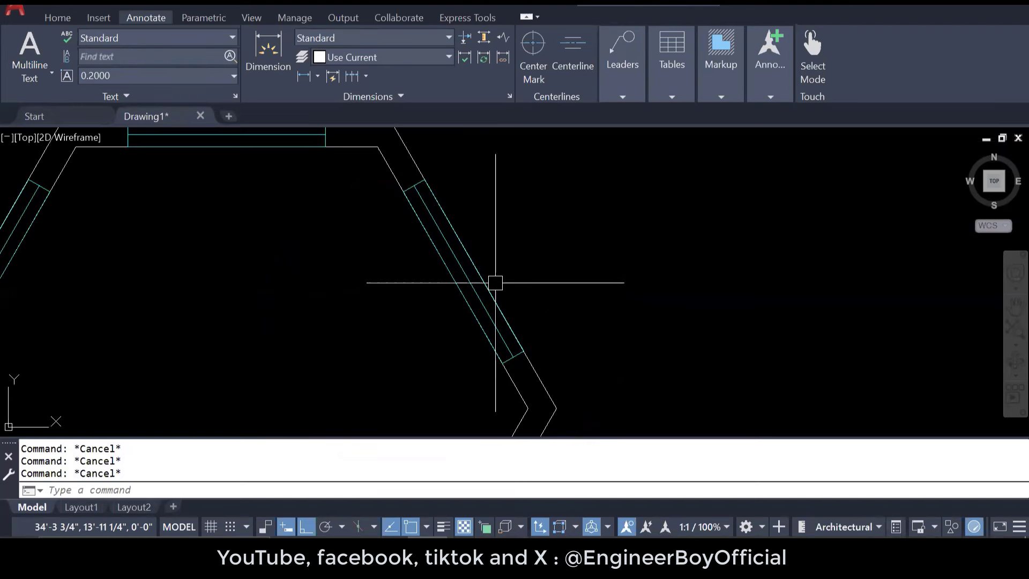
{"action": "scroll", "coordinate": [490, 289], "scroll_direction": "down", "scroll_amount": 3}
{"action": "scroll", "coordinate": [322, 209], "scroll_direction": "up", "scroll_amount": 3}
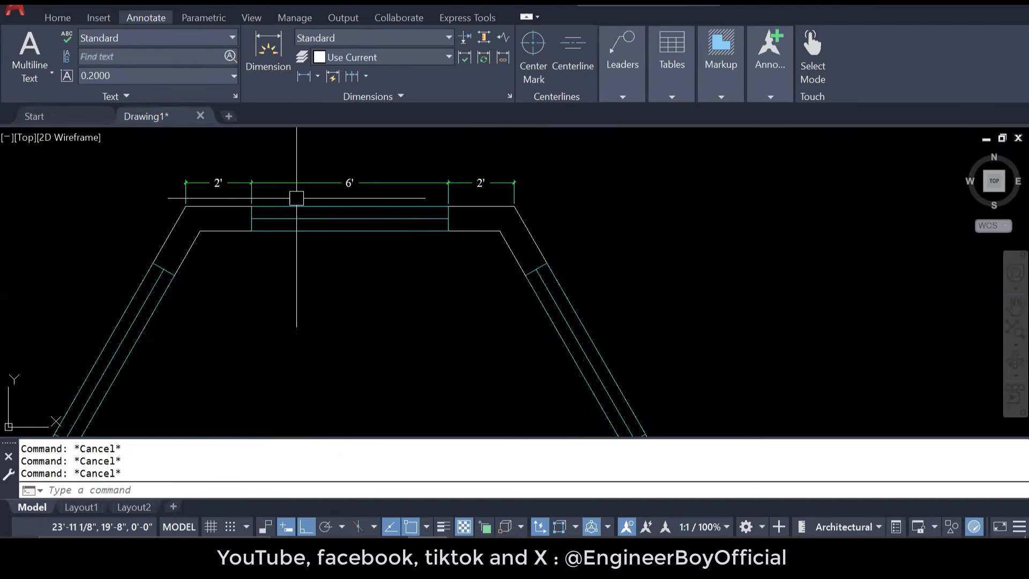
Step: Move the three-part dimension chain above the top wall about 4" farther up from the wall
{"action": "scroll", "coordinate": [509, 262], "scroll_direction": "down", "scroll_amount": 2}
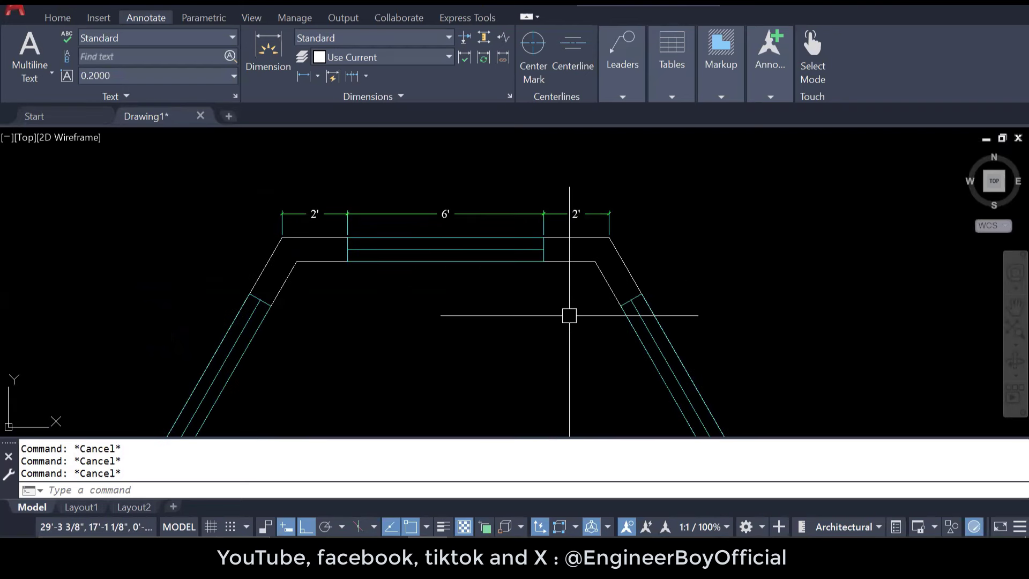
{"action": "left_click", "coordinate": [693, 164]}
{"action": "left_click", "coordinate": [252, 223]}
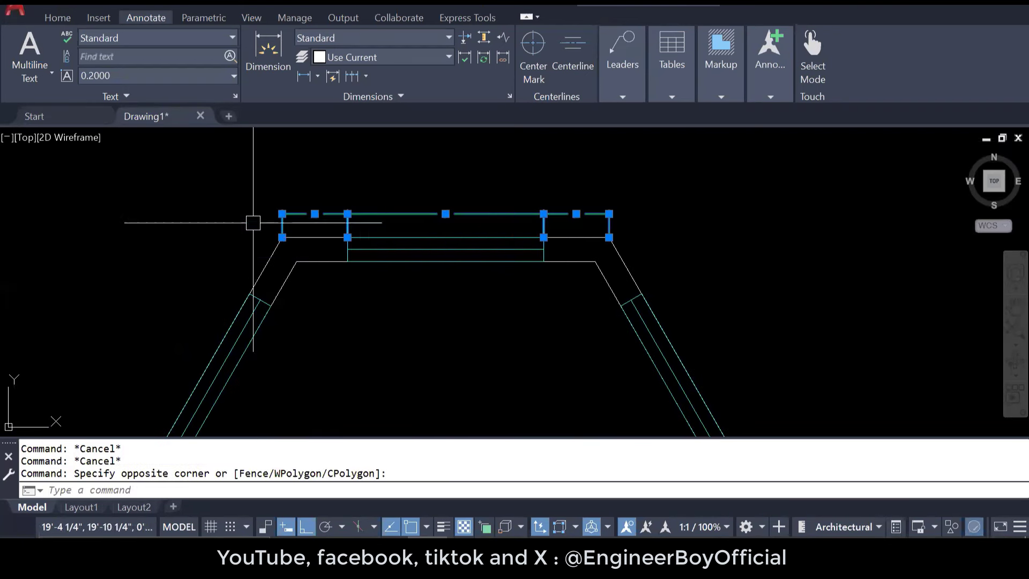
{"action": "type", "text": "m"}
{"action": "key", "text": "Return"}
{"action": "scroll", "coordinate": [493, 225], "scroll_direction": "up", "scroll_amount": 3}
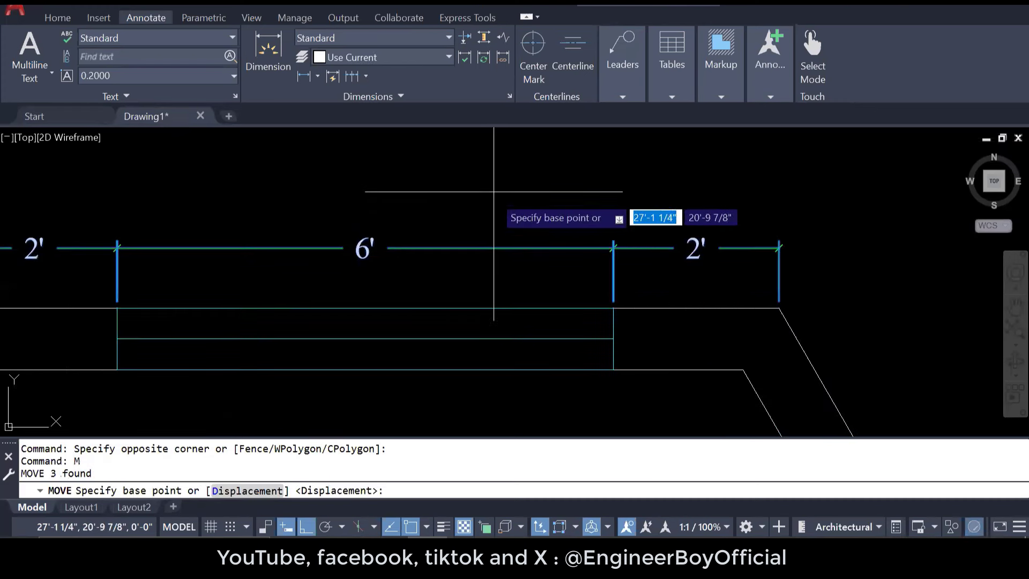
{"action": "left_click", "coordinate": [492, 204]}
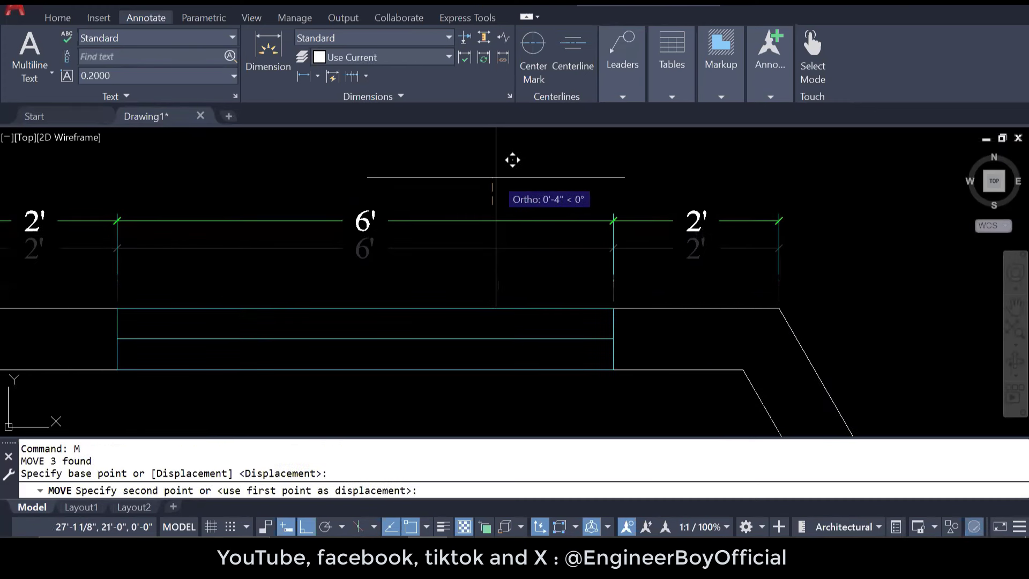
{"action": "left_click", "coordinate": [495, 177]}
{"action": "key", "text": "Escape"}
{"action": "key", "text": "Escape"}
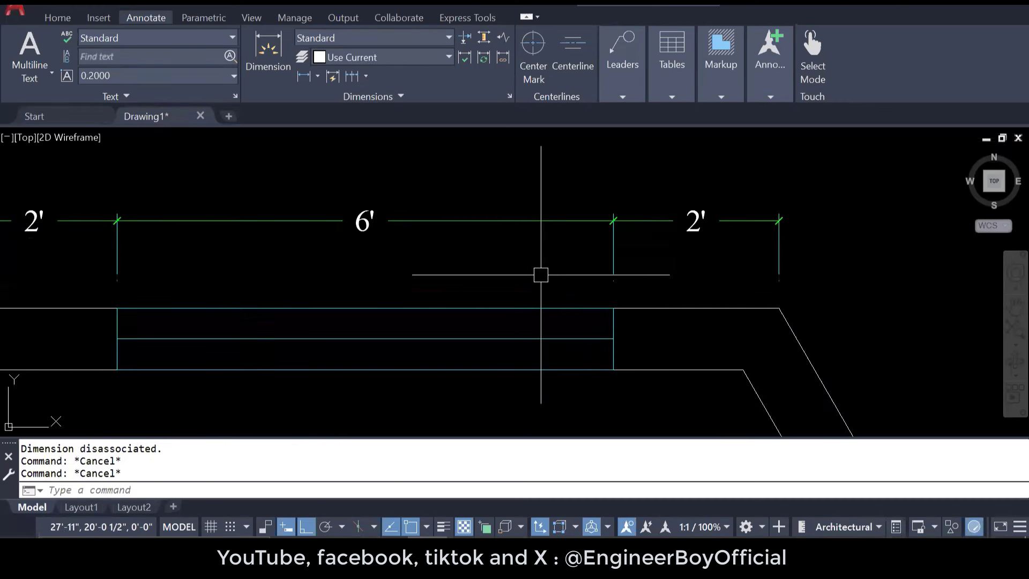
Step: Add a left-aligned multiline text label "W" between the top window and its 6' dimension
{"action": "scroll", "coordinate": [544, 230], "scroll_direction": "down", "scroll_amount": 2}
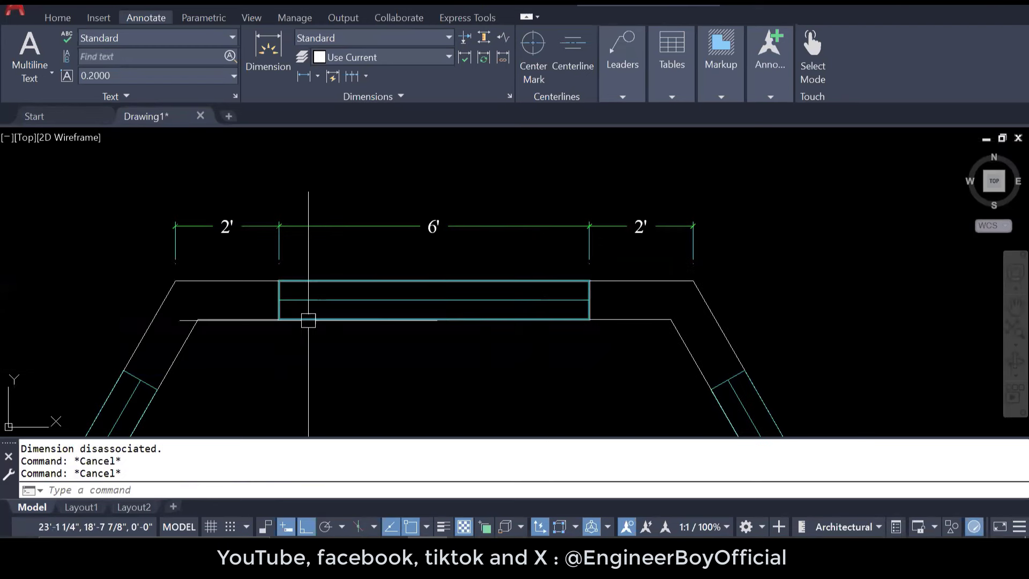
{"action": "mouse_move", "coordinate": [498, 315]}
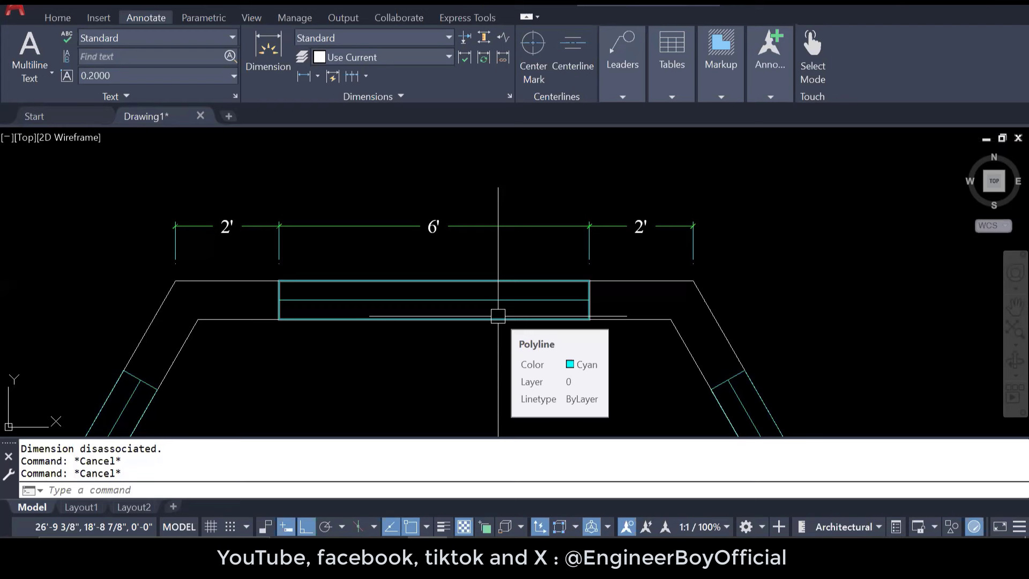
{"action": "middle_click_drag", "start_coordinate": [498, 315], "coordinate": [459, 292]}
{"action": "key", "text": "Escape"}
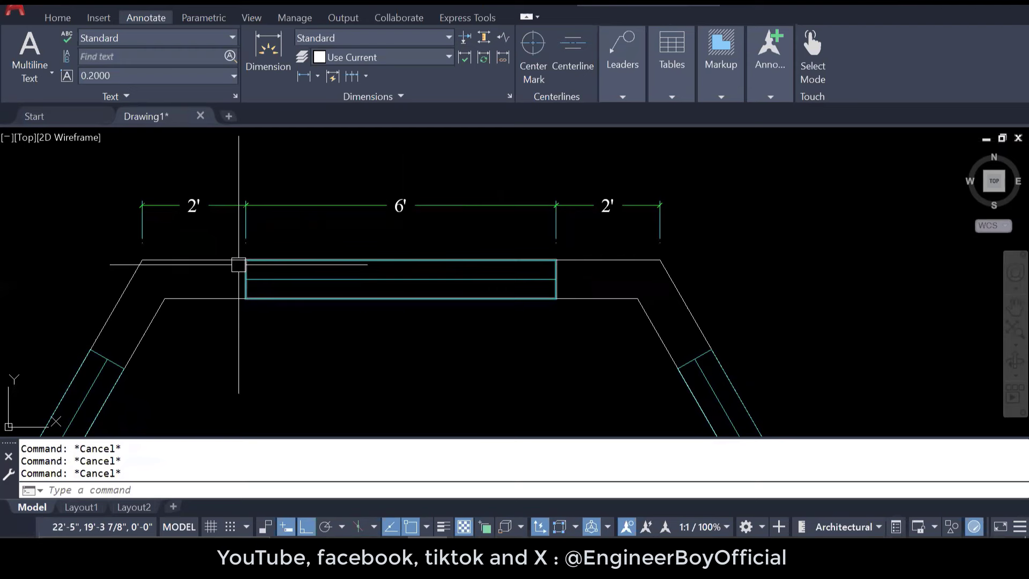
{"action": "type", "text": "t"}
{"action": "key", "text": "Return"}
{"action": "scroll", "coordinate": [316, 241], "scroll_direction": "up", "scroll_amount": 4}
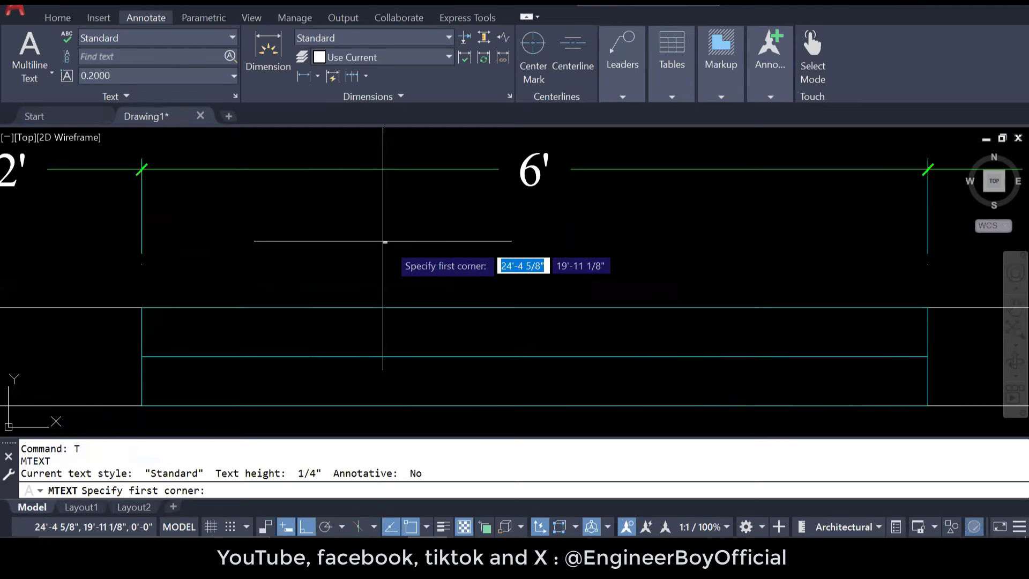
{"action": "left_click", "coordinate": [470, 254]}
{"action": "left_click", "coordinate": [619, 287]}
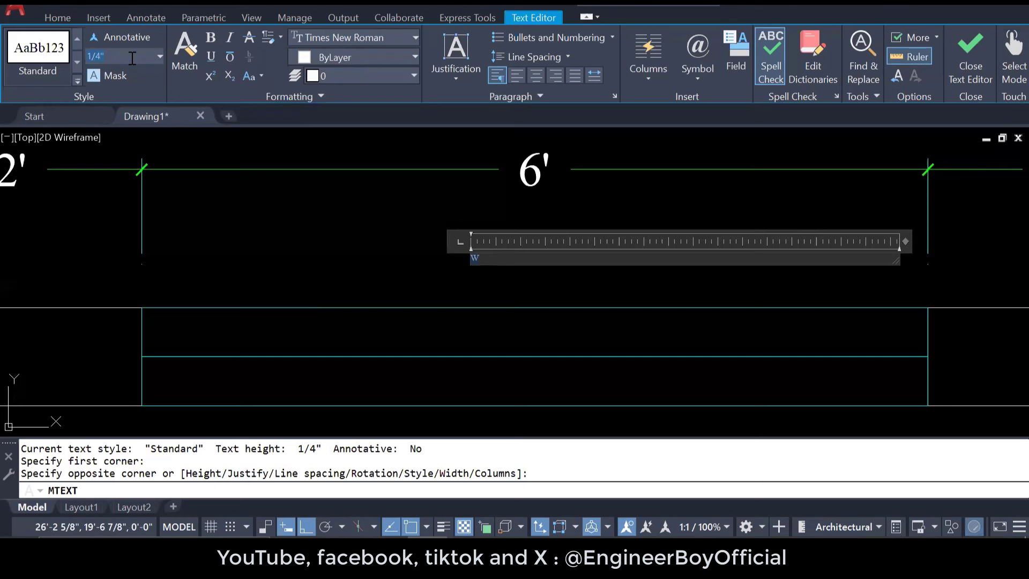
{"action": "left_click", "coordinate": [516, 75]}
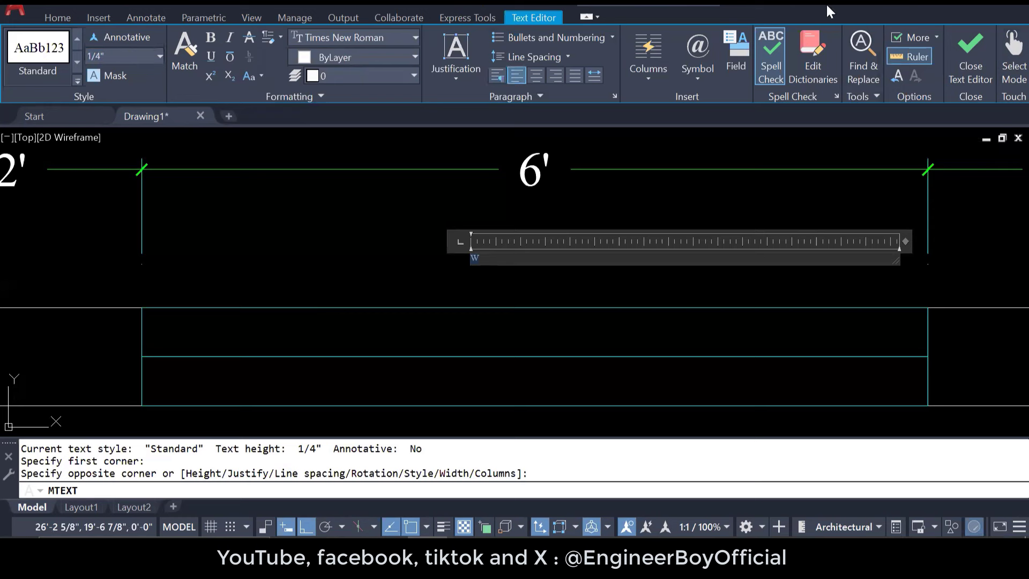
{"action": "left_click", "coordinate": [970, 61]}
Step: Narrow the W label's text box and scale the label up from its left end to a readable size
{"action": "left_click", "coordinate": [500, 264]}
{"action": "left_click", "coordinate": [438, 256]}
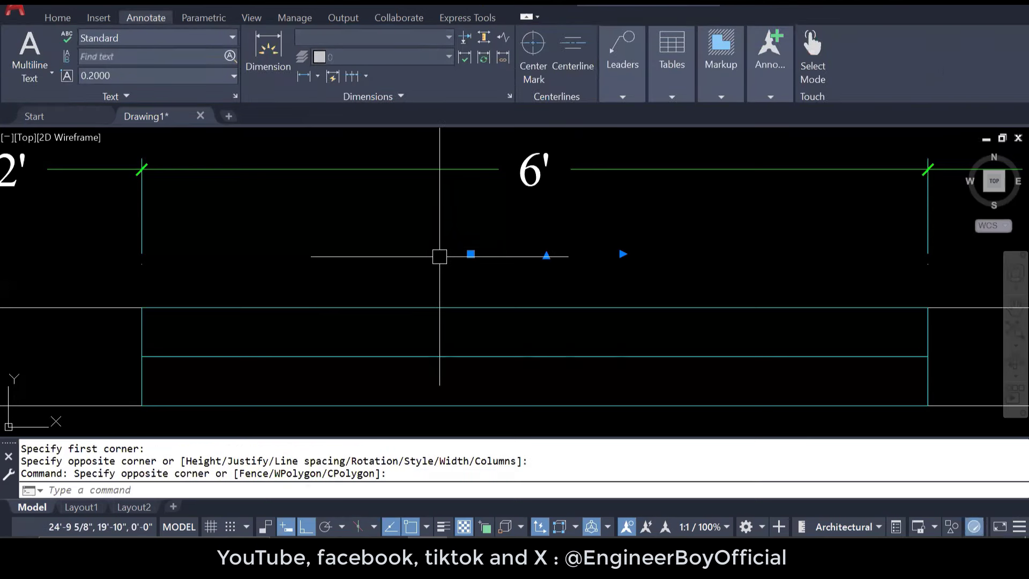
{"action": "left_click", "coordinate": [623, 254]}
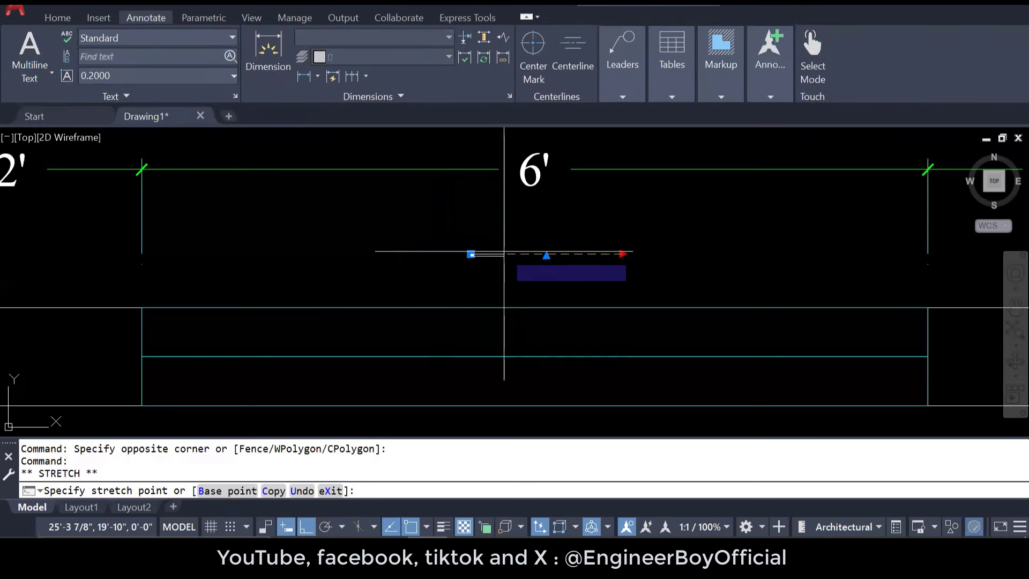
{"action": "key", "text": "Escape"}
{"action": "type", "text": "sc"}
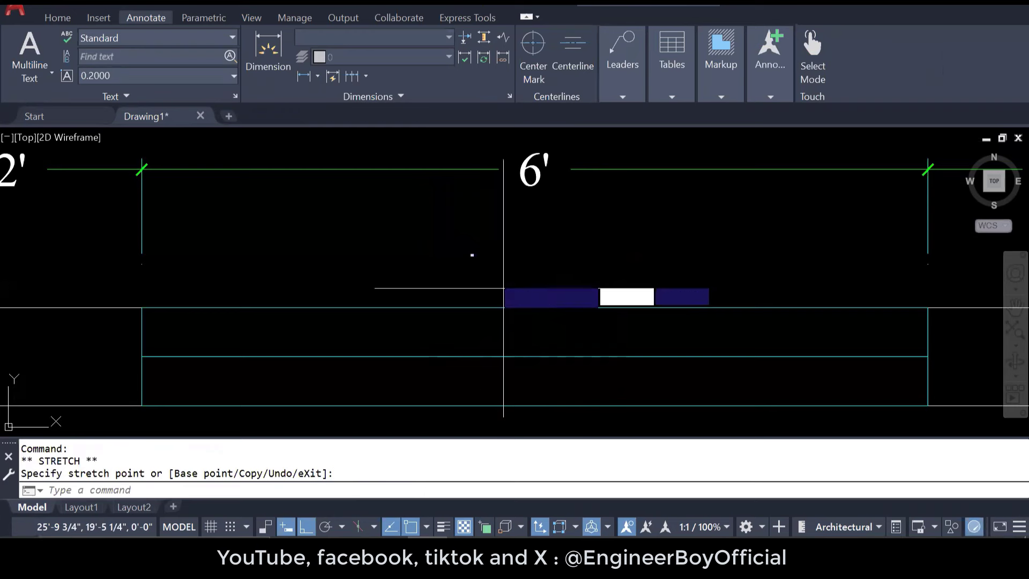
{"action": "key", "text": "Return"}
{"action": "left_click", "coordinate": [470, 256]}
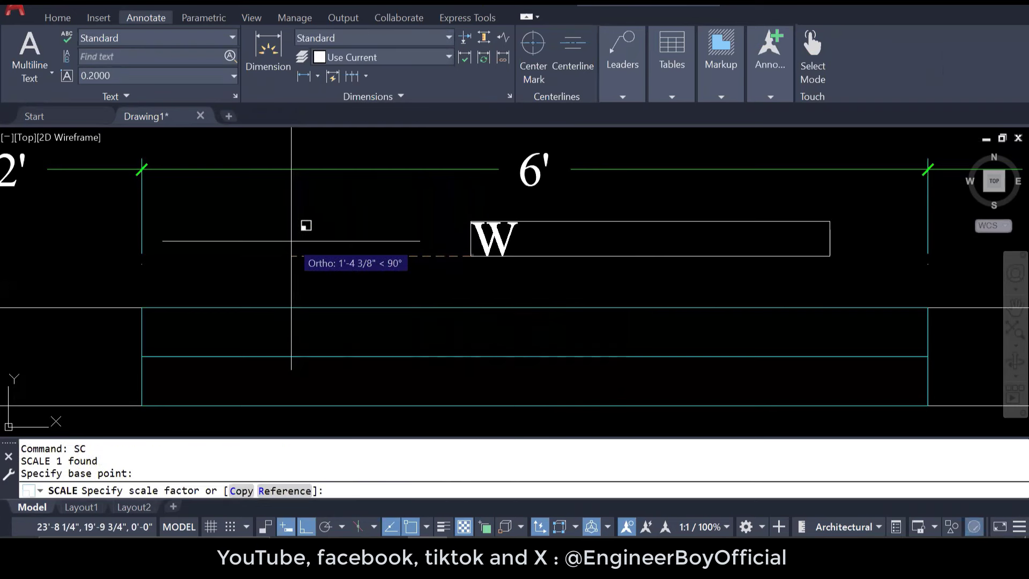
{"action": "left_click", "coordinate": [306, 223]}
Step: Move the W label directly above the top window under the 6' dimension and shrink its text box to fit
{"action": "left_click", "coordinate": [509, 253]}
{"action": "left_click_drag", "start_coordinate": [502, 253], "coordinate": [501, 285]}
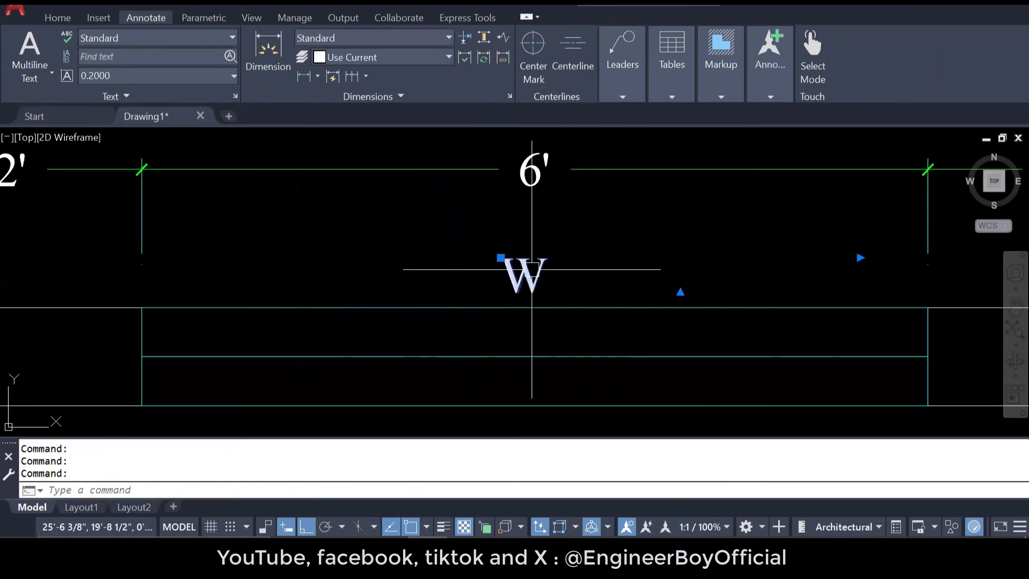
{"action": "left_click", "coordinate": [862, 257]}
{"action": "scroll", "coordinate": [397, 203], "scroll_direction": "down", "scroll_amount": 6}
{"action": "key", "text": "Escape"}
{"action": "key", "text": "Escape"}
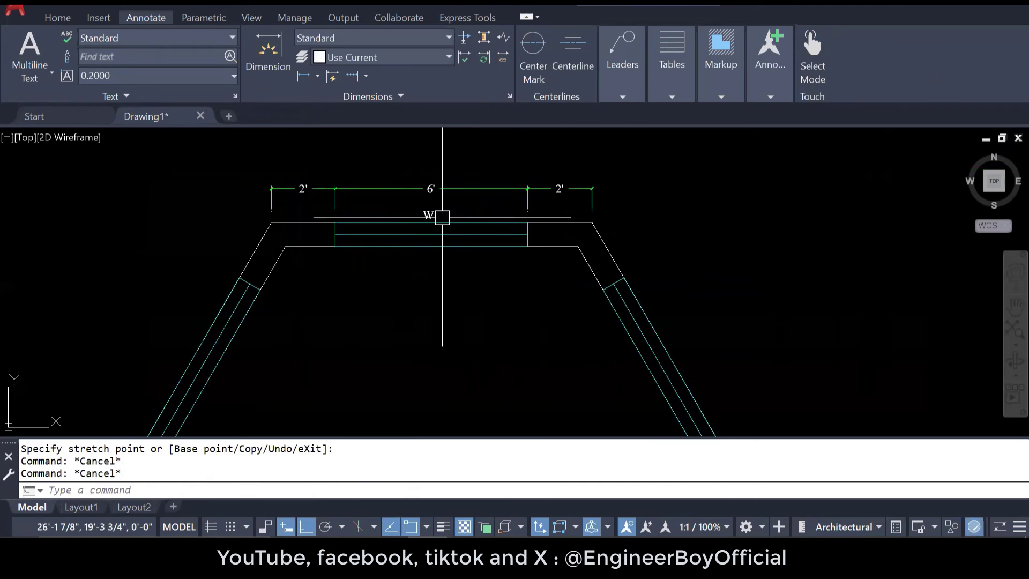
Step: Copy the W label with ortho off to the outer sides of the upper-right and lower-right windows
{"action": "scroll", "coordinate": [413, 211], "scroll_direction": "up", "scroll_amount": 4}
{"action": "left_click", "coordinate": [420, 209]}
{"action": "type", "text": "co"}
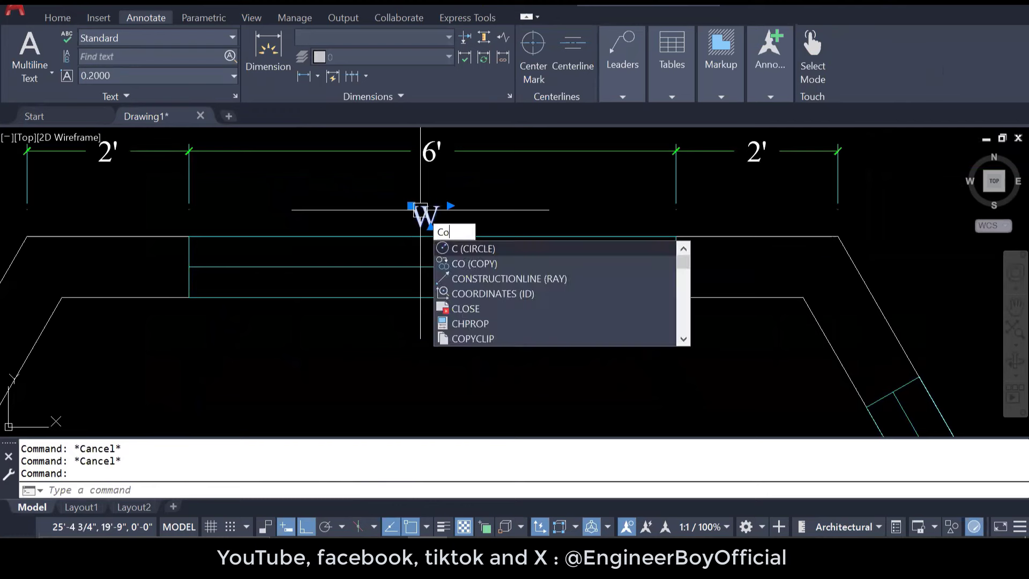
{"action": "key", "text": "Return"}
{"action": "left_click", "coordinate": [412, 204]}
{"action": "scroll", "coordinate": [370, 174], "scroll_direction": "down", "scroll_amount": 6}
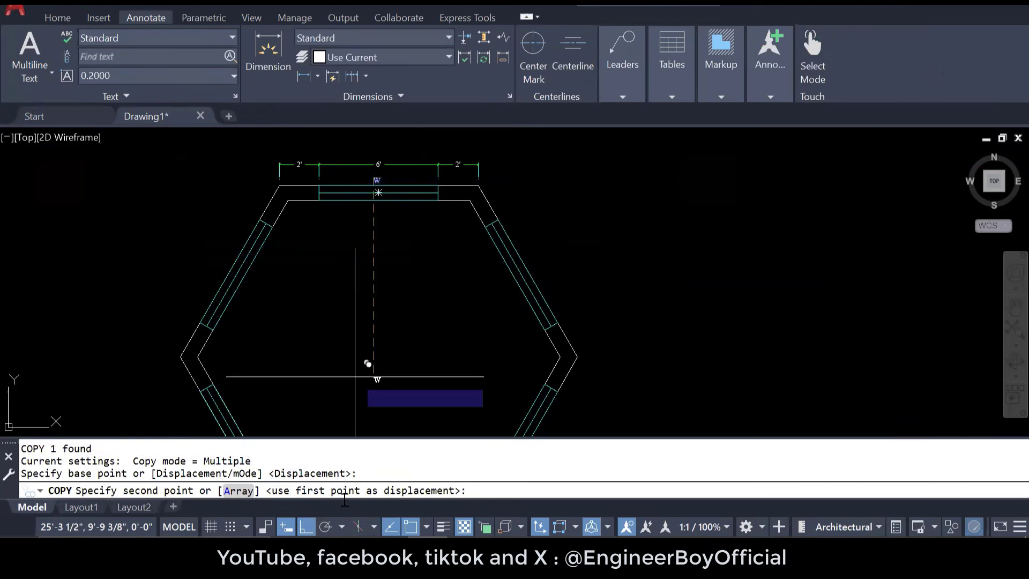
{"action": "scroll", "coordinate": [536, 246], "scroll_direction": "up", "scroll_amount": 5}
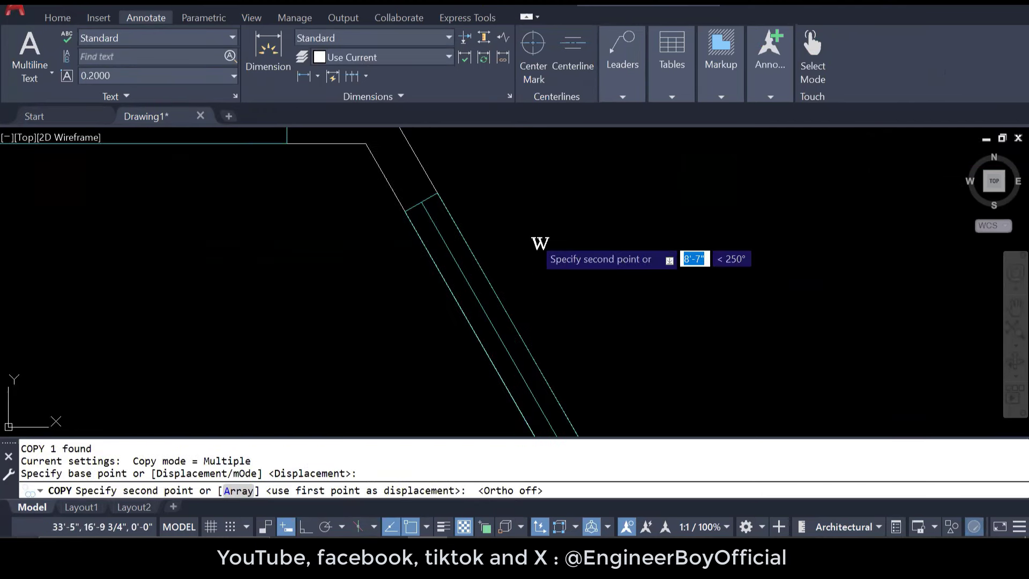
{"action": "left_click", "coordinate": [529, 308]}
{"action": "scroll", "coordinate": [535, 298], "scroll_direction": "down", "scroll_amount": 5}
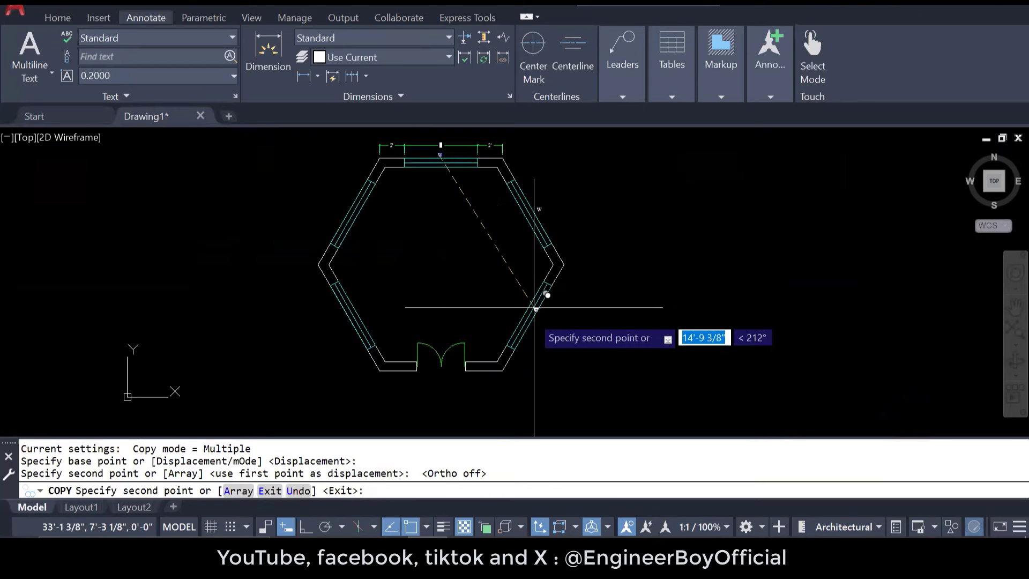
{"action": "scroll", "coordinate": [543, 300], "scroll_direction": "up", "scroll_amount": 5}
{"action": "left_click", "coordinate": [544, 291]}
{"action": "scroll", "coordinate": [643, 295], "scroll_direction": "down", "scroll_amount": 5}
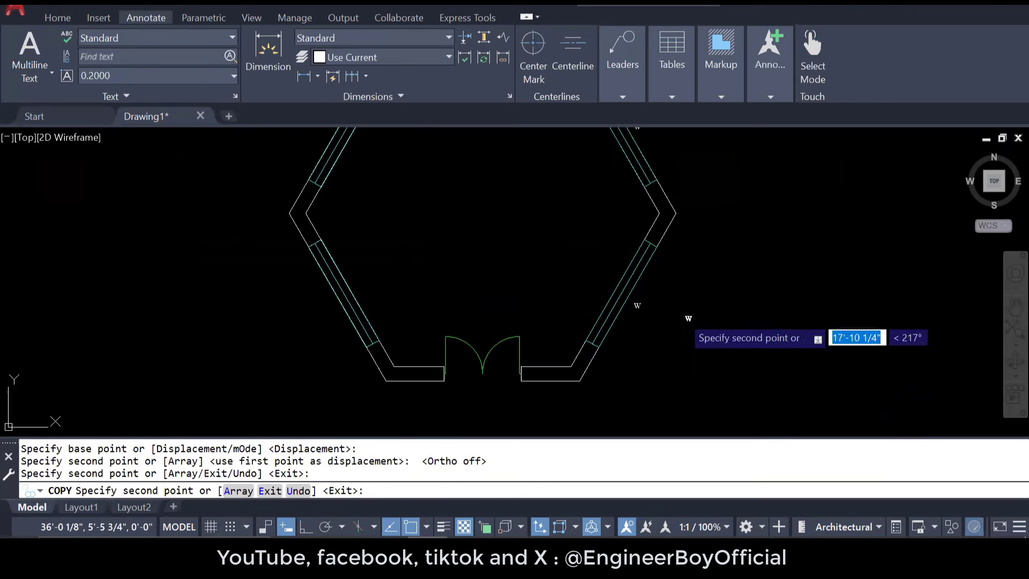
Step: Place further copies of the W label outside the lower-left and upper-left windows and end the copying
{"action": "scroll", "coordinate": [395, 319], "scroll_direction": "up", "scroll_amount": 5}
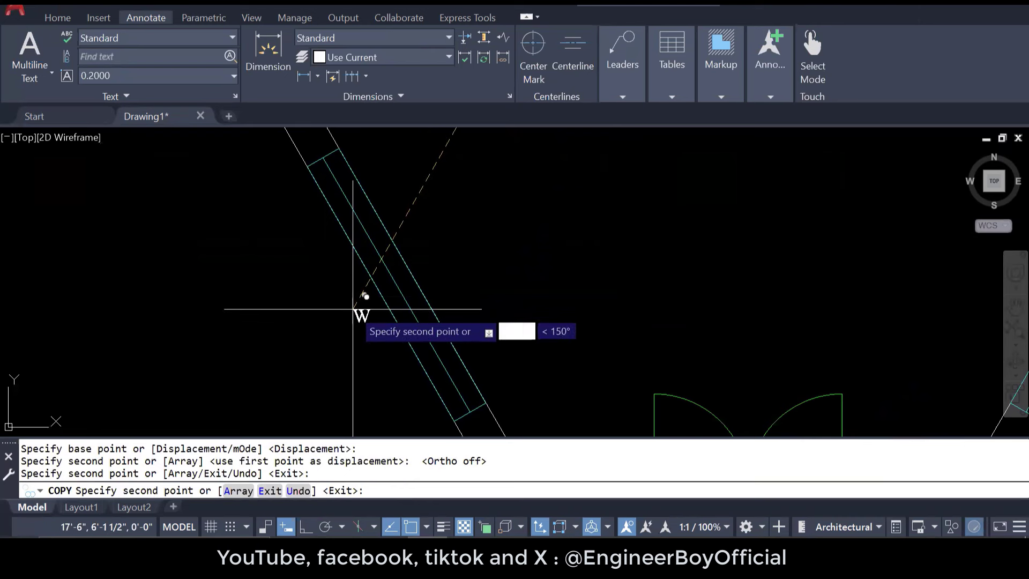
{"action": "left_click", "coordinate": [360, 308]}
{"action": "scroll", "coordinate": [362, 333], "scroll_direction": "down", "scroll_amount": 5}
{"action": "scroll", "coordinate": [356, 196], "scroll_direction": "up", "scroll_amount": 5}
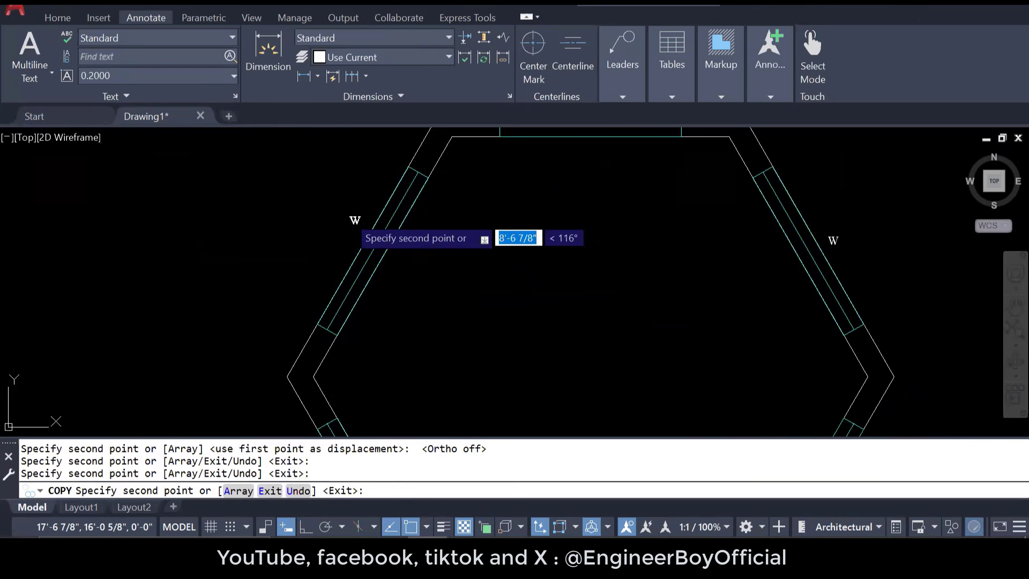
{"action": "left_click", "coordinate": [339, 222]}
{"action": "scroll", "coordinate": [343, 220], "scroll_direction": "down", "scroll_amount": 5}
{"action": "scroll", "coordinate": [409, 236], "scroll_direction": "up", "scroll_amount": 3}
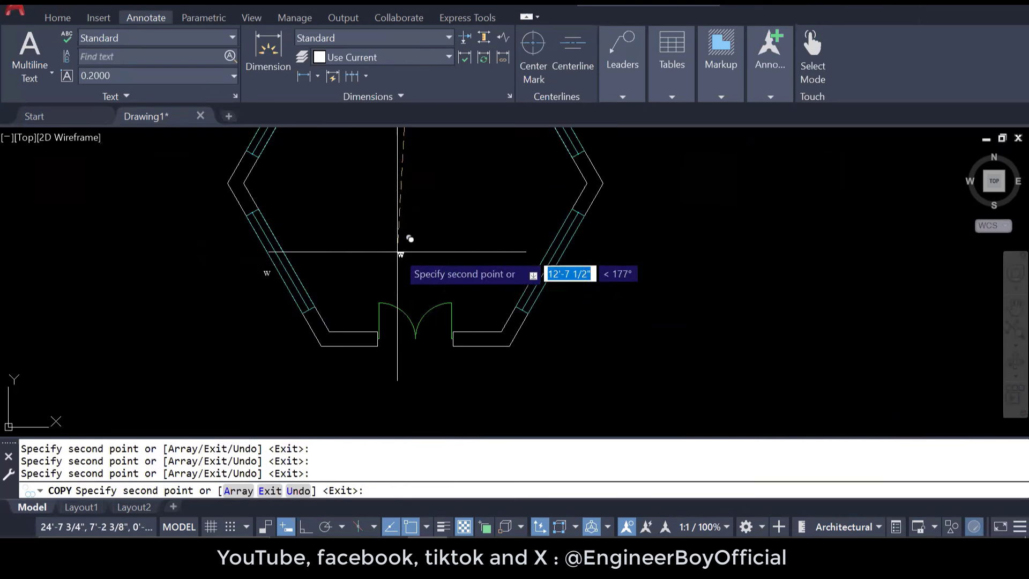
{"action": "key", "text": "Escape"}
{"action": "scroll", "coordinate": [375, 369], "scroll_direction": "up", "scroll_amount": 6}
{"action": "key", "text": "Escape"}
{"action": "key", "text": "Escape"}
{"action": "key", "text": "Escape"}
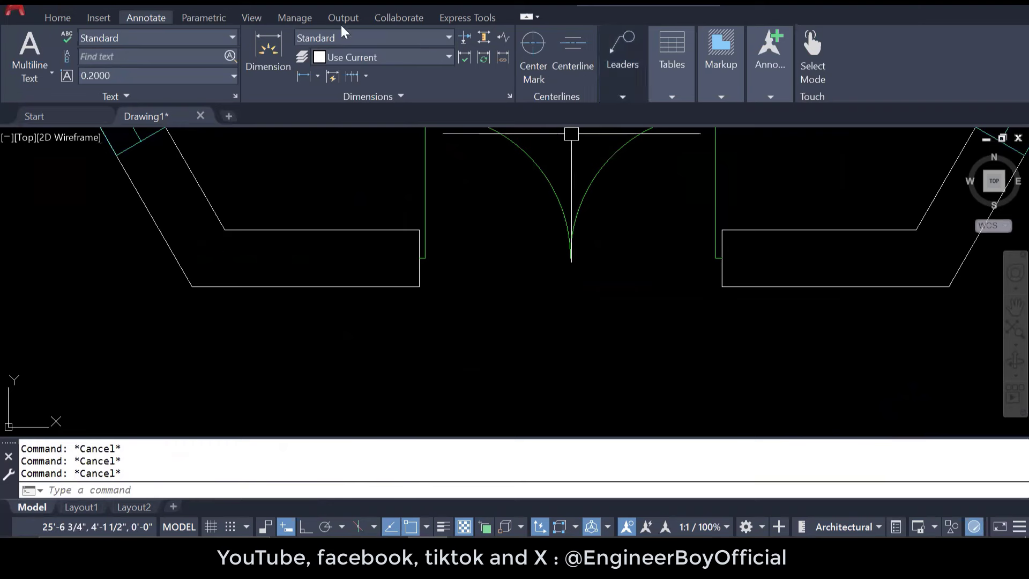
Step: Set the current object colour to Yellow and draw a line across the door opening along the outer wall face
{"action": "left_click", "coordinate": [59, 19]}
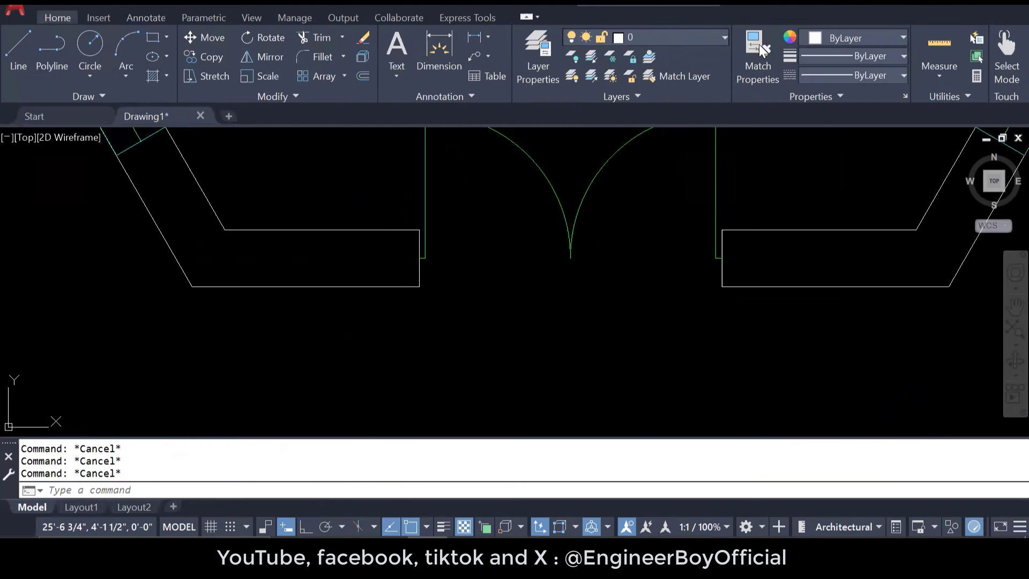
{"action": "left_click", "coordinate": [832, 38]}
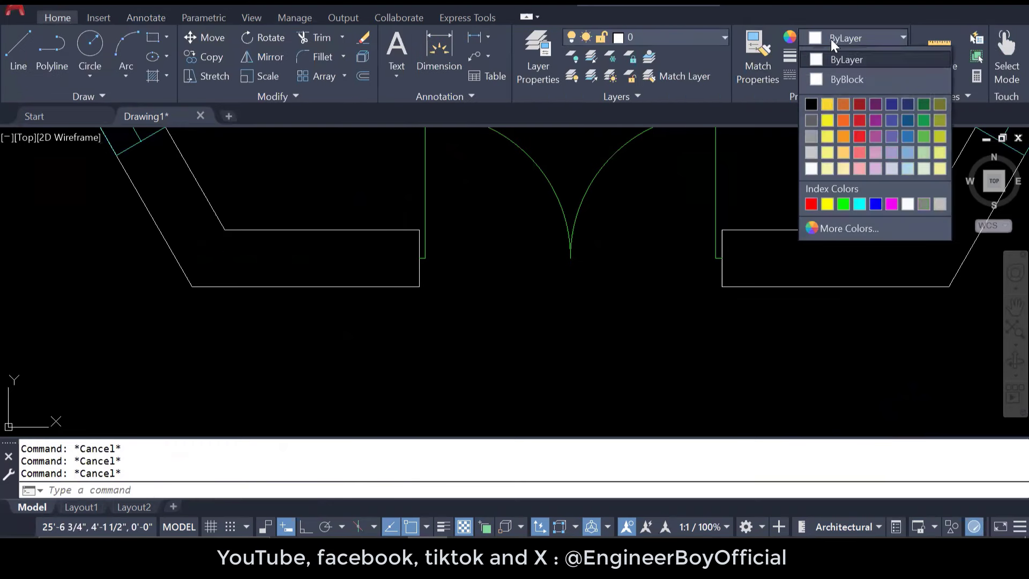
{"action": "left_click", "coordinate": [828, 204]}
{"action": "type", "text": "L"}
{"action": "key", "text": "Return"}
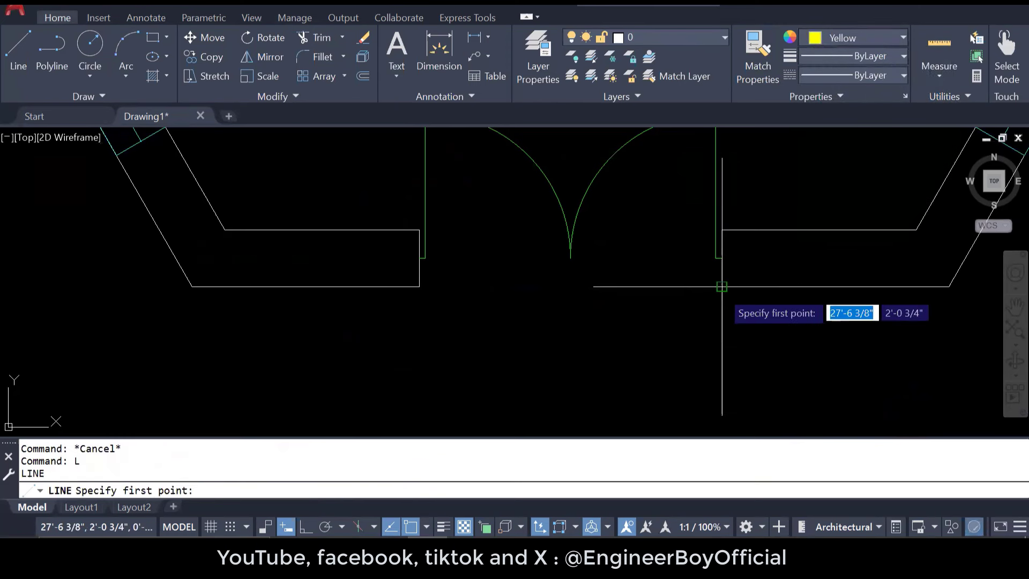
{"action": "left_click", "coordinate": [722, 287]}
{"action": "key", "text": "Escape"}
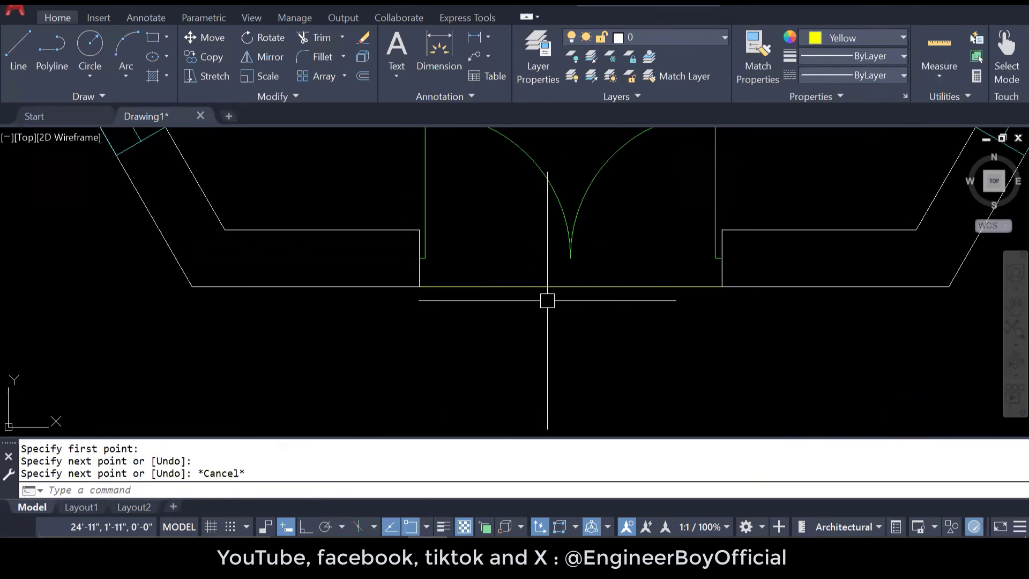
{"action": "key", "text": "Escape"}
Step: Draw the first door step as a polyline with ortho on, projecting 11" outward from the wall across the full door opening
{"action": "middle_click_drag", "start_coordinate": [590, 299], "coordinate": [562, 294]}
{"action": "key", "text": "Escape"}
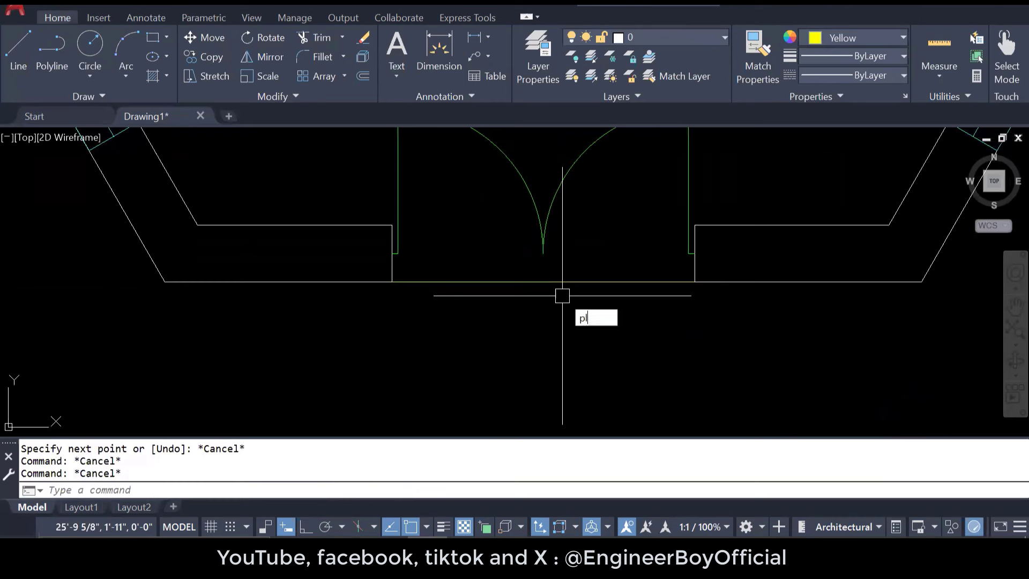
{"action": "key", "text": "Return"}
{"action": "left_click", "coordinate": [694, 281]}
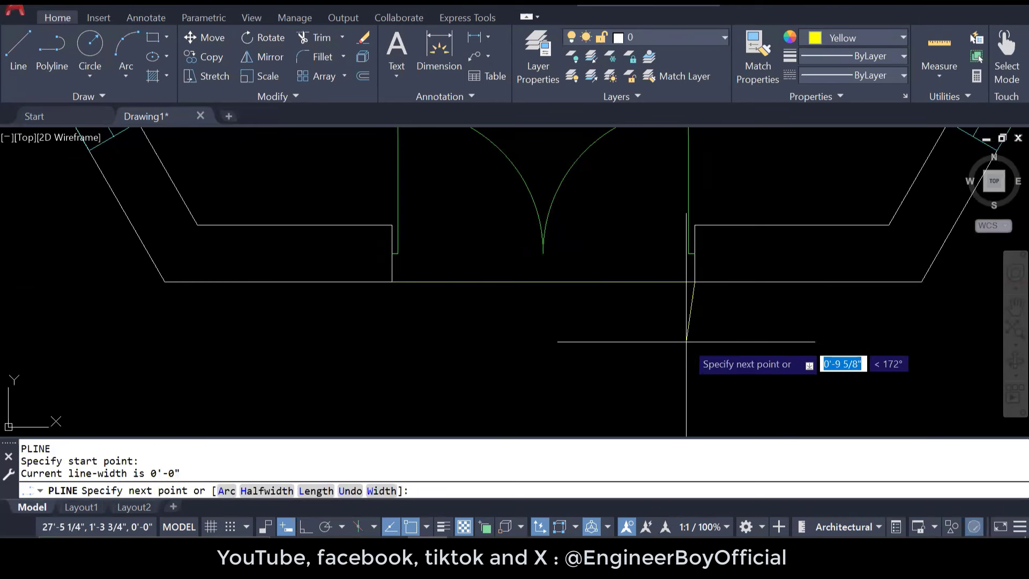
{"action": "left_click", "coordinate": [306, 526]}
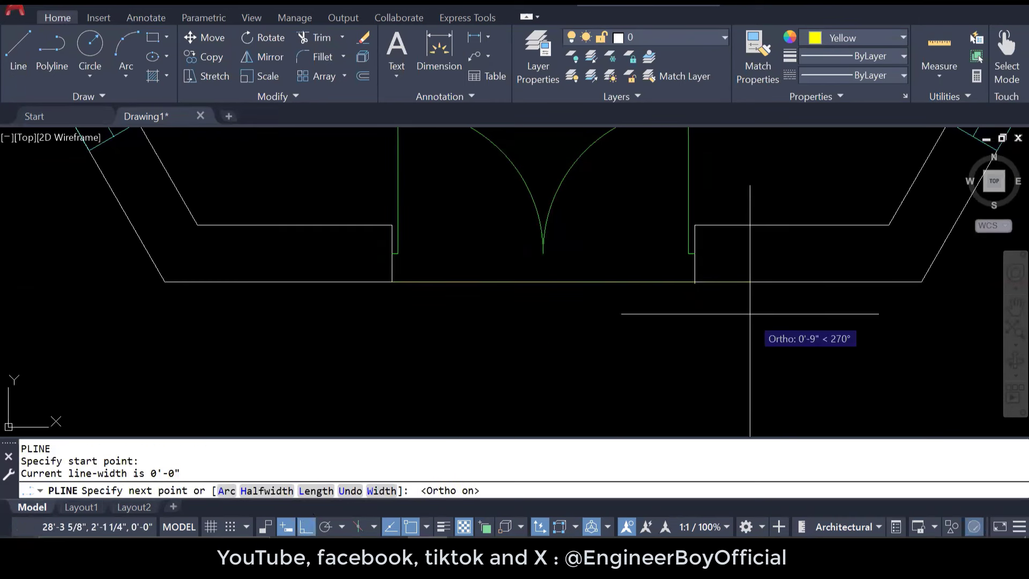
{"action": "type", "text": "11"}
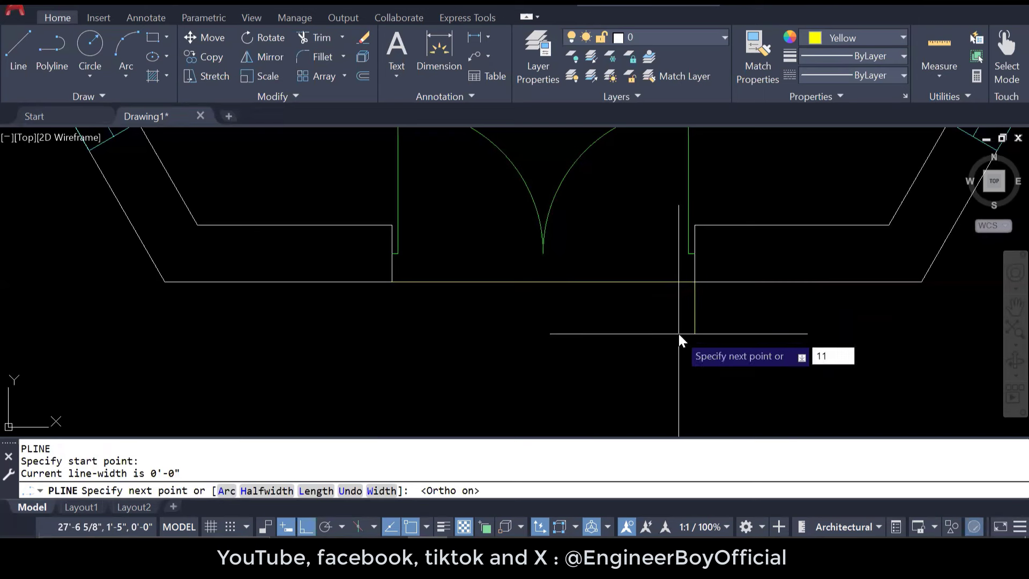
{"action": "key", "text": "Return"}
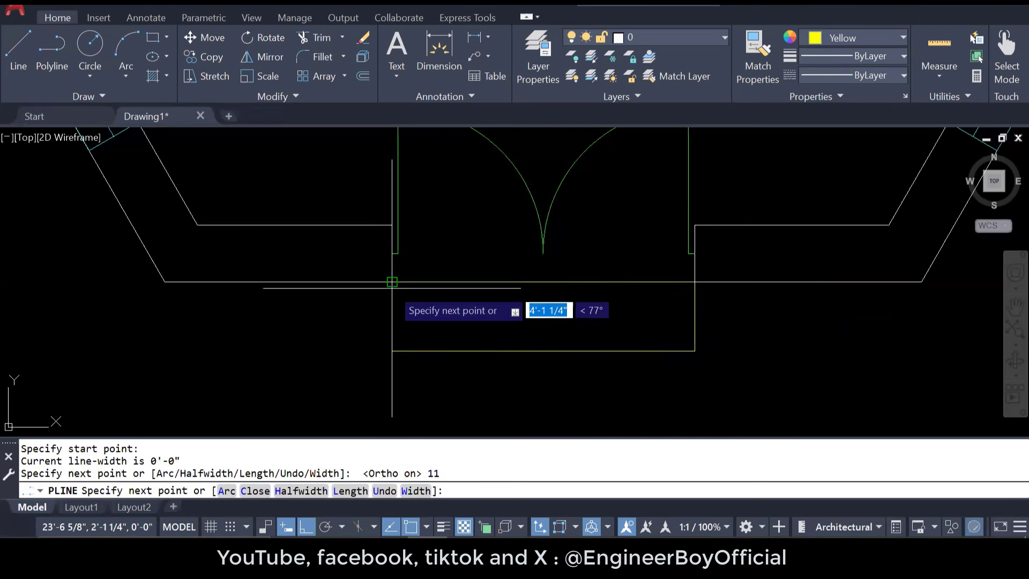
{"action": "left_click", "coordinate": [392, 282]}
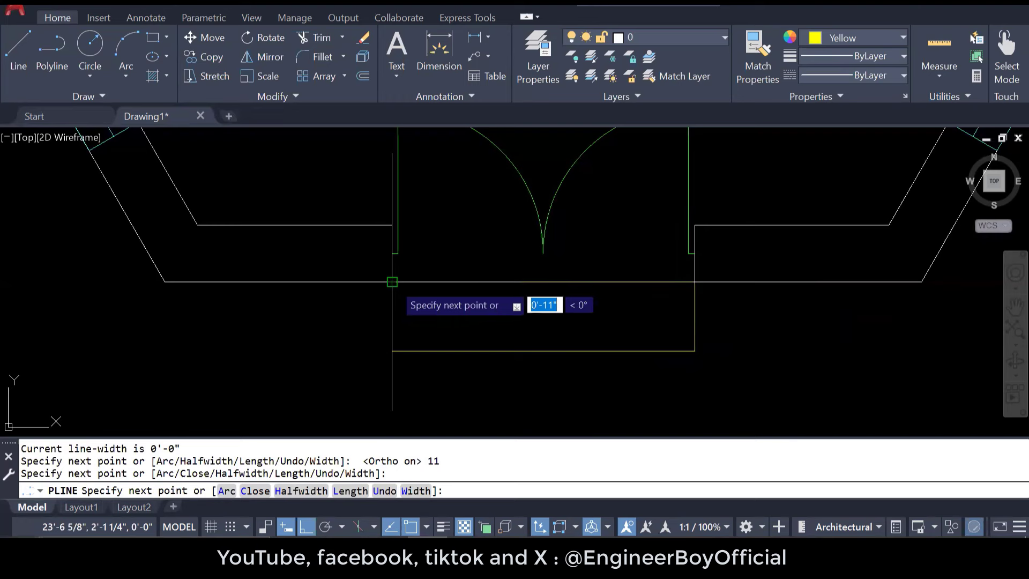
{"action": "scroll", "coordinate": [606, 287], "scroll_direction": "down", "scroll_amount": 5}
{"action": "key", "text": "Escape"}
{"action": "key", "text": "Escape"}
{"action": "key", "text": "Escape"}
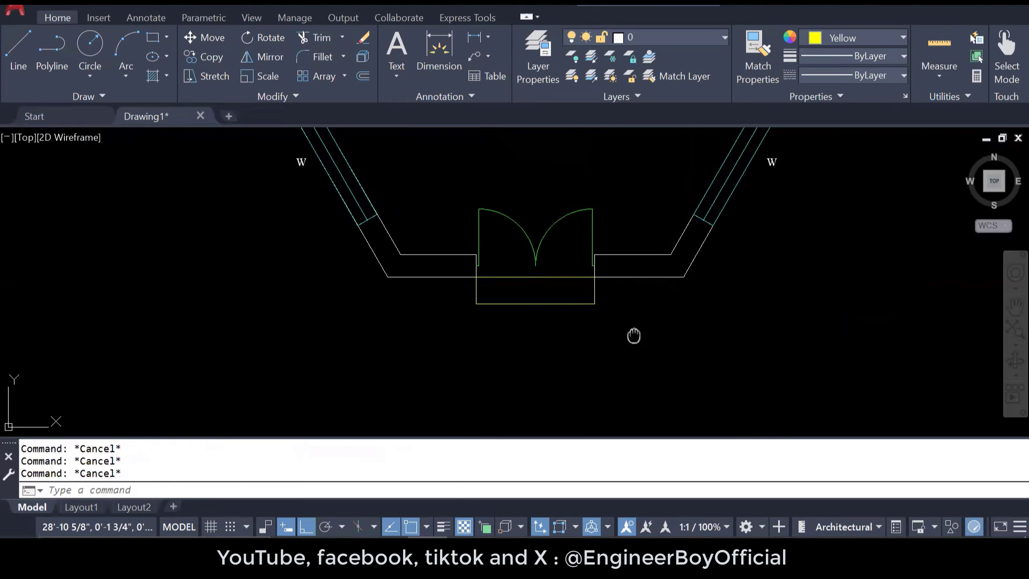
Step: Offset the door step outline outward by 11" twice to make two larger steps around it
{"action": "middle_click_drag", "start_coordinate": [633, 335], "coordinate": [625, 321]}
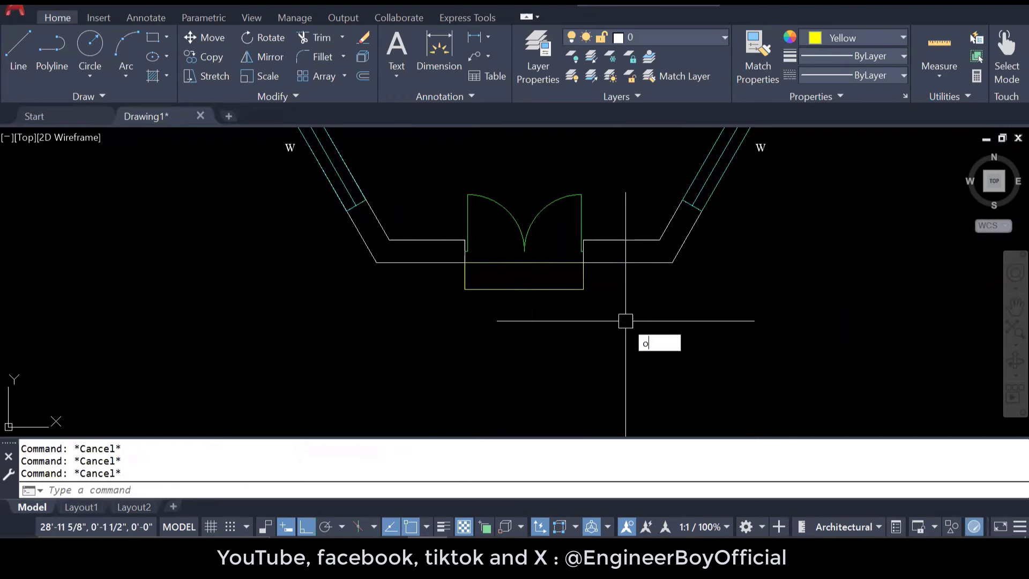
{"action": "key", "text": "Return"}
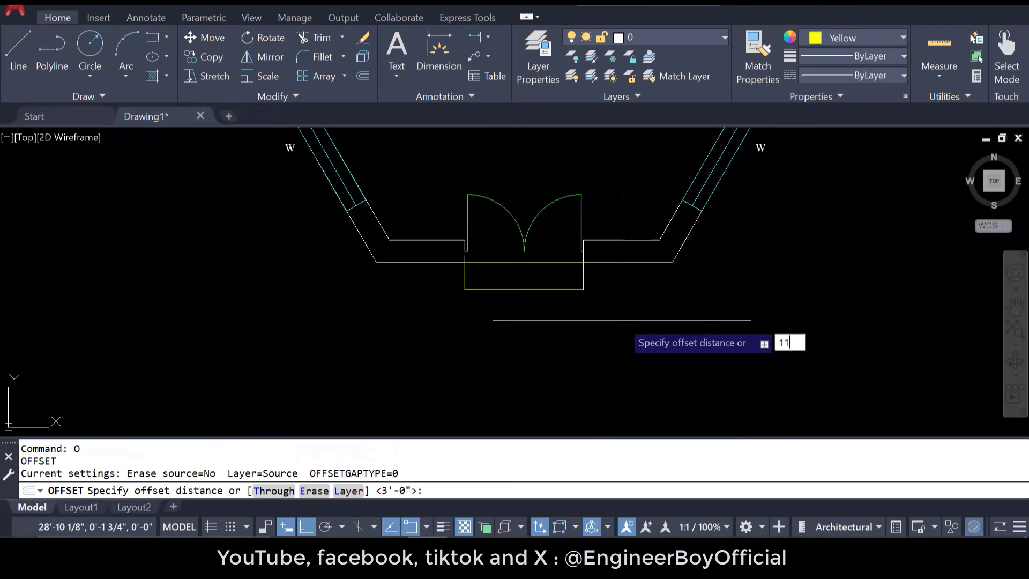
{"action": "key", "text": "Return"}
{"action": "left_click", "coordinate": [573, 289]}
{"action": "left_click", "coordinate": [562, 300]}
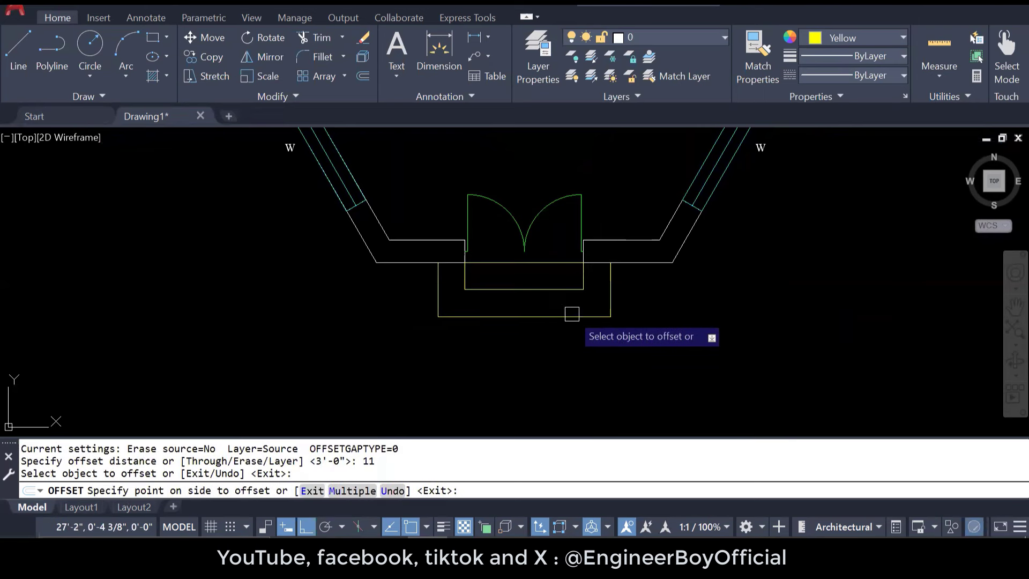
{"action": "left_click", "coordinate": [545, 316]}
{"action": "left_click", "coordinate": [558, 339]}
{"action": "key", "text": "Escape"}
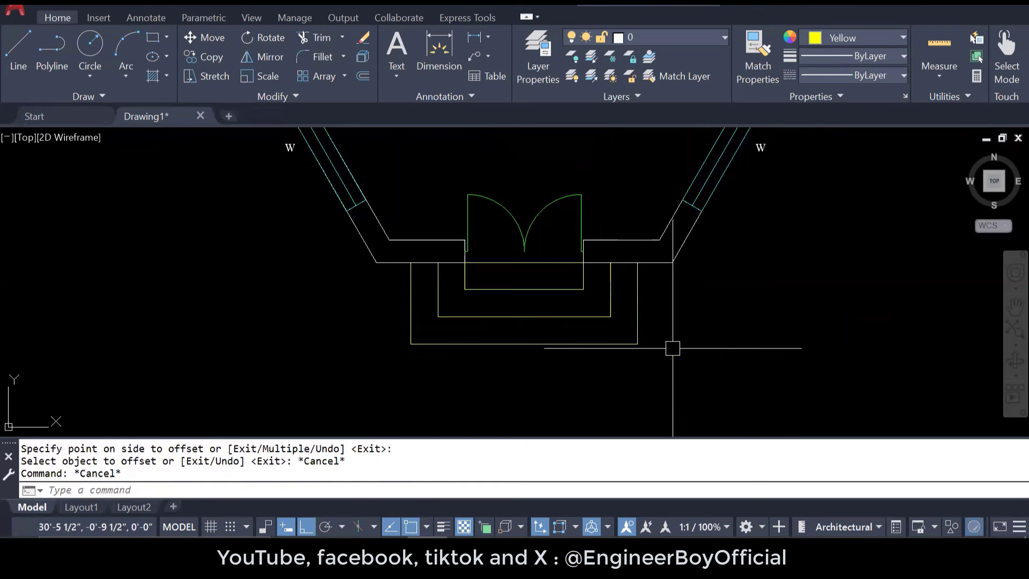
{"action": "middle_click_drag", "start_coordinate": [672, 347], "coordinate": [673, 332]}
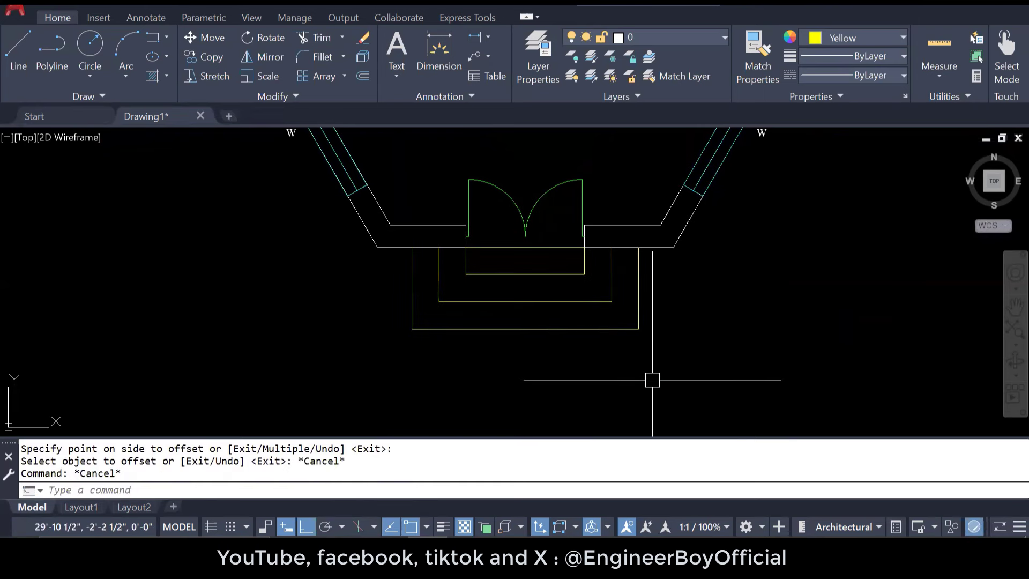
Step: Select the whole hexagonal plan with its steps and labels and move it horizontally away from the origin in the positive X direction
{"action": "scroll", "coordinate": [652, 391], "scroll_direction": "down", "scroll_amount": 8}
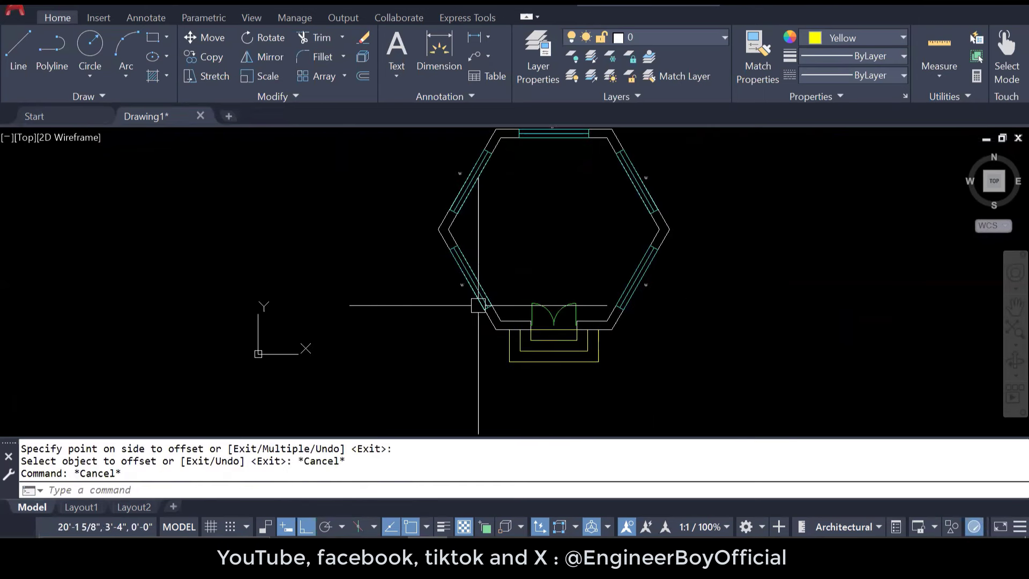
{"action": "left_click", "coordinate": [616, 352]}
{"action": "left_click", "coordinate": [351, 231]}
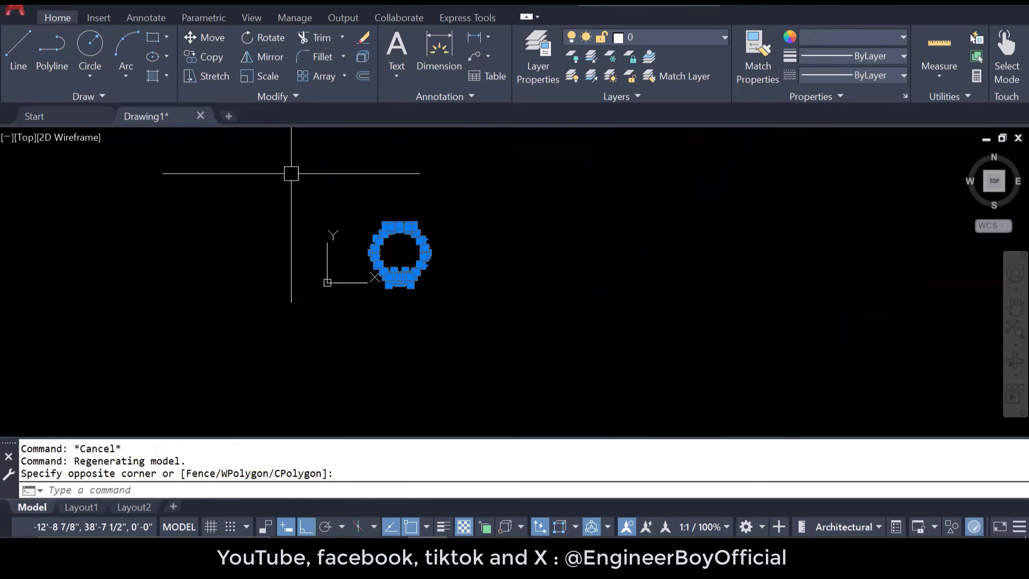
{"action": "type", "text": "M"}
{"action": "key", "text": "Return"}
{"action": "left_click", "coordinate": [477, 286]}
{"action": "left_click", "coordinate": [800, 282]}
{"action": "key", "text": "Escape"}
{"action": "key", "text": "Escape"}
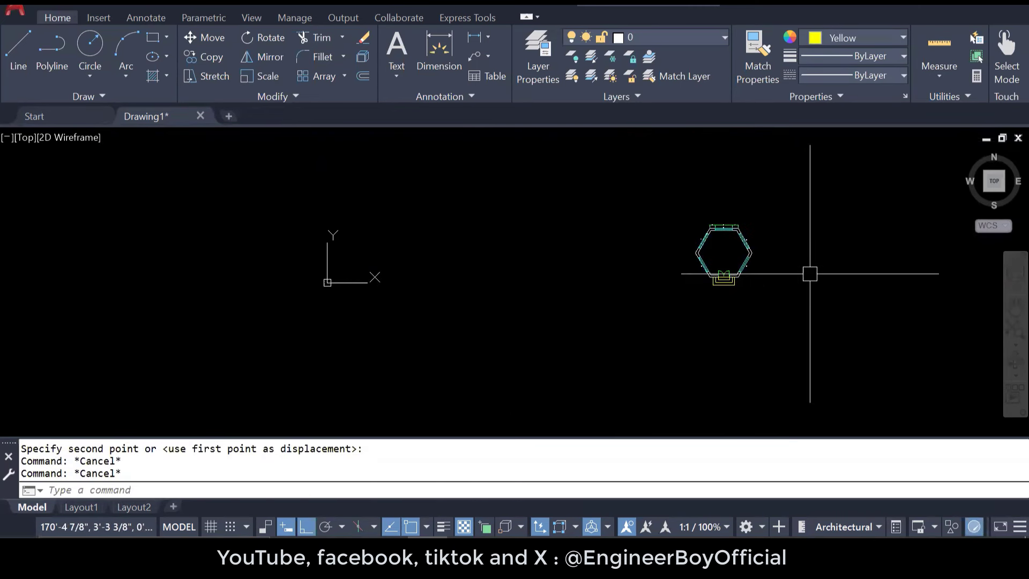
Step: Draw a horizontal construction line below the door steps, at about Y -4'-5"
{"action": "scroll", "coordinate": [804, 273], "scroll_direction": "up", "scroll_amount": 3}
{"action": "scroll", "coordinate": [786, 266], "scroll_direction": "up", "scroll_amount": 2}
{"action": "middle_click_drag", "start_coordinate": [772, 269], "coordinate": [708, 313]}
{"action": "middle_click_drag", "start_coordinate": [598, 319], "coordinate": [584, 304]}
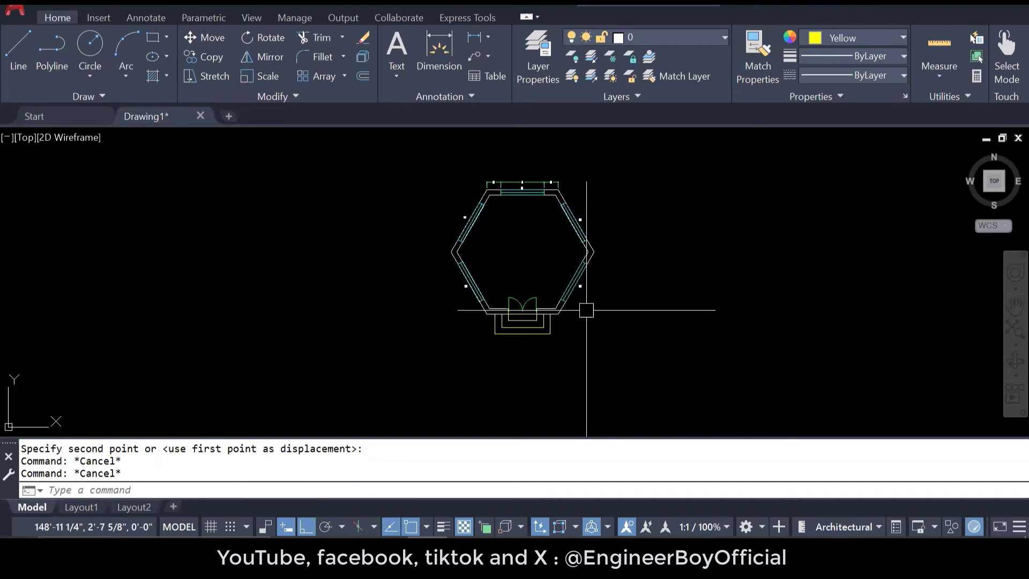
{"action": "middle_click_drag", "start_coordinate": [585, 311], "coordinate": [549, 276]}
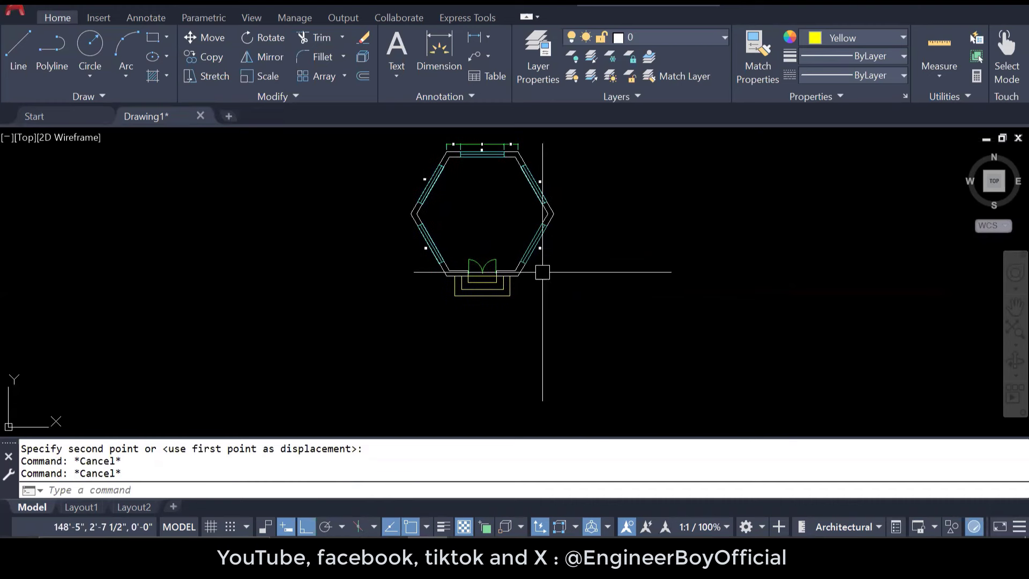
{"action": "scroll", "coordinate": [413, 264], "scroll_direction": "up", "scroll_amount": 2}
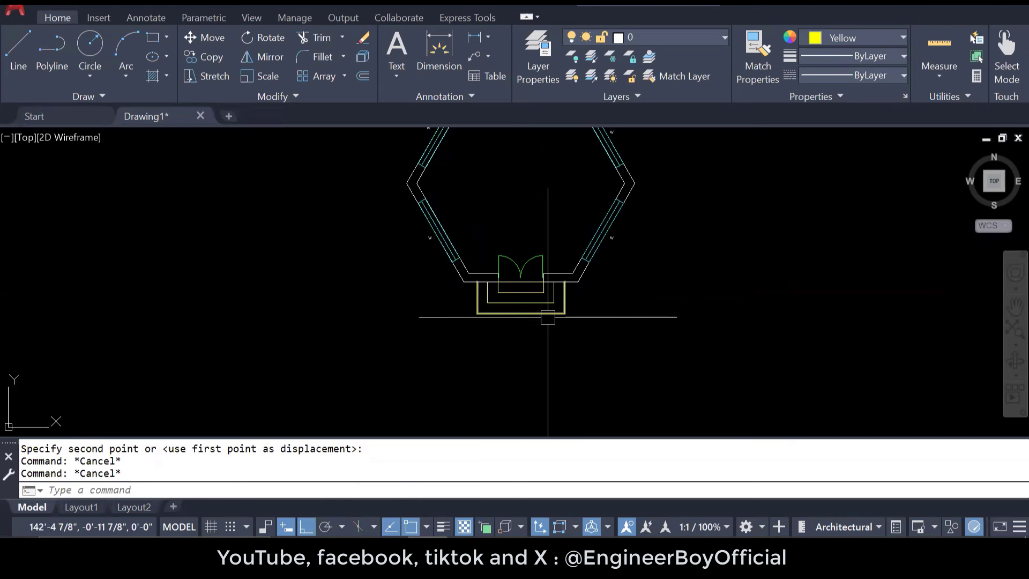
{"action": "scroll", "coordinate": [348, 302], "scroll_direction": "down", "scroll_amount": 3}
{"action": "scroll", "coordinate": [413, 329], "scroll_direction": "up", "scroll_amount": 3}
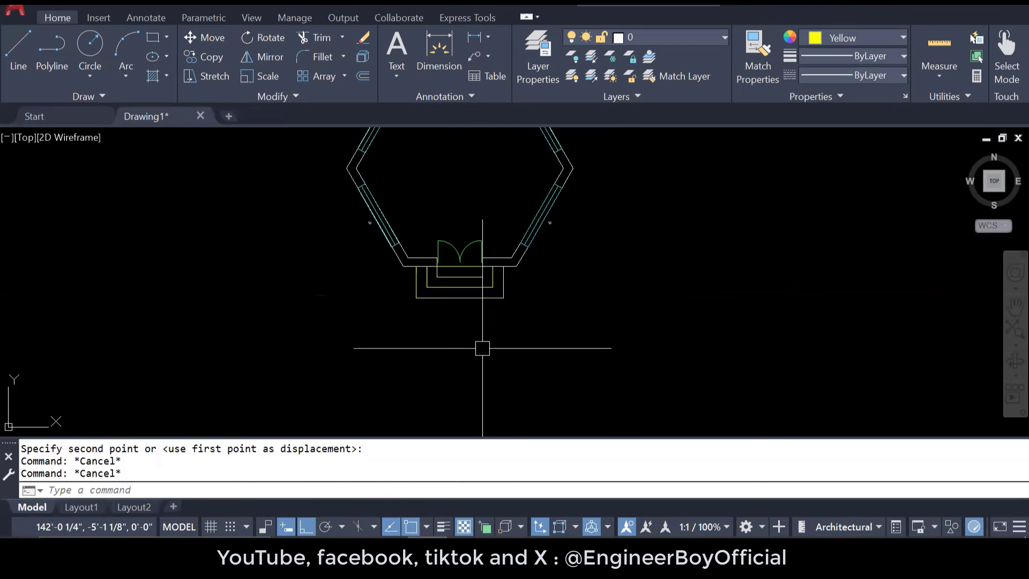
{"action": "type", "text": "XL"}
{"action": "key", "text": "Return"}
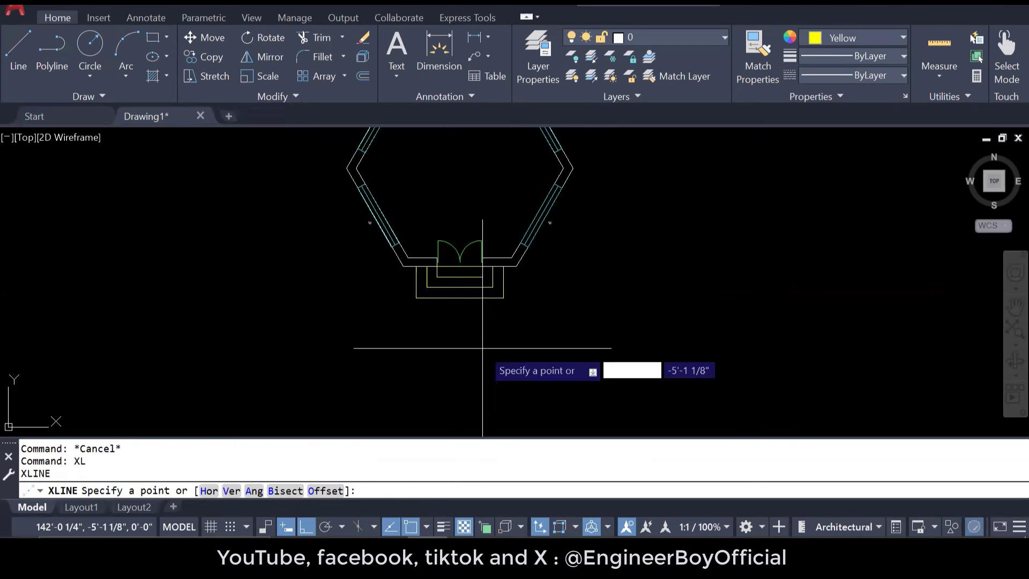
{"action": "type", "text": "h"}
{"action": "key", "text": "Return"}
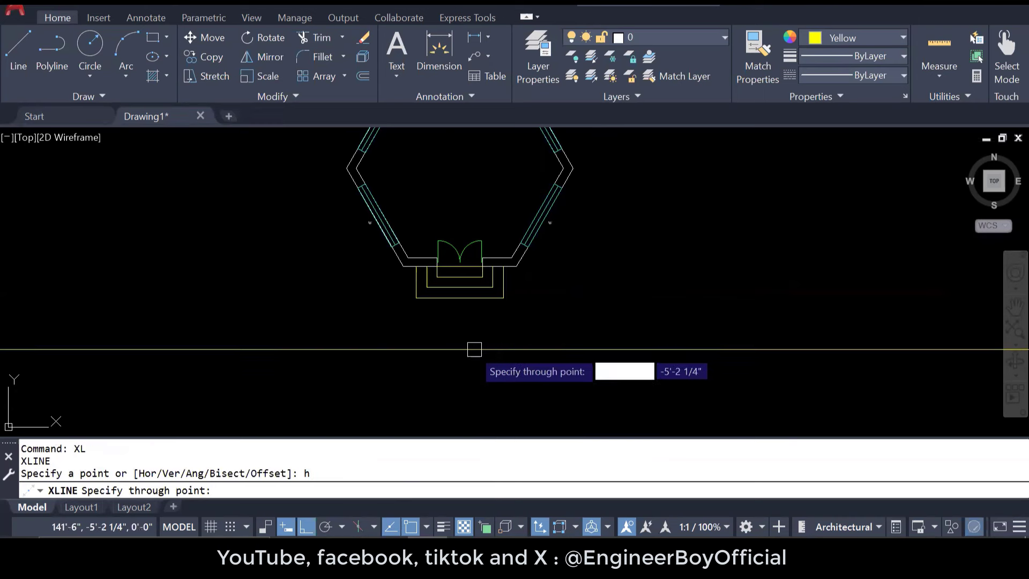
{"action": "left_click", "coordinate": [448, 341]}
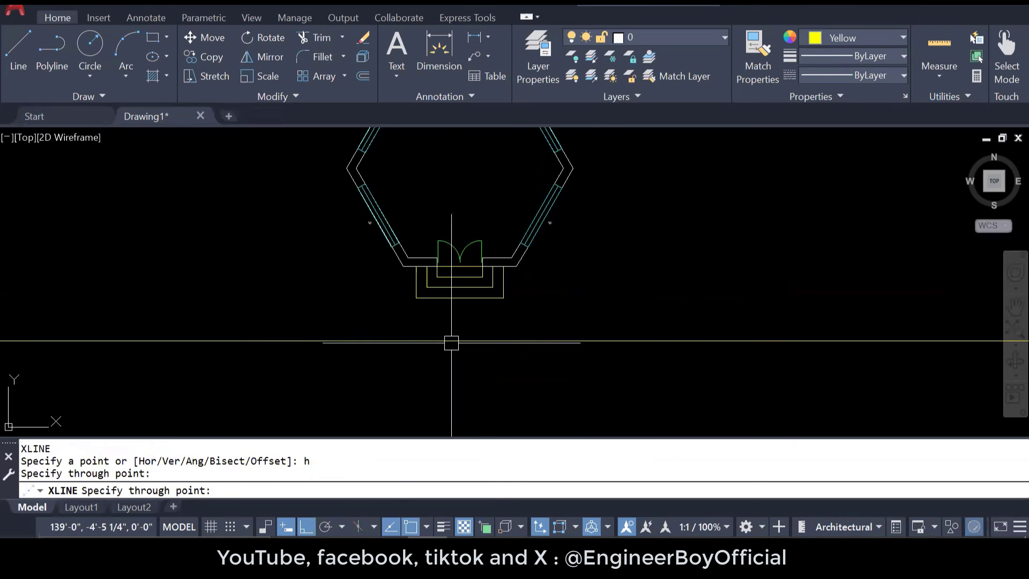
{"action": "key", "text": "Escape"}
Step: Set the current object colour to white (255,255,255) and recolour the horizontal construction line to match
{"action": "left_click", "coordinate": [479, 358]}
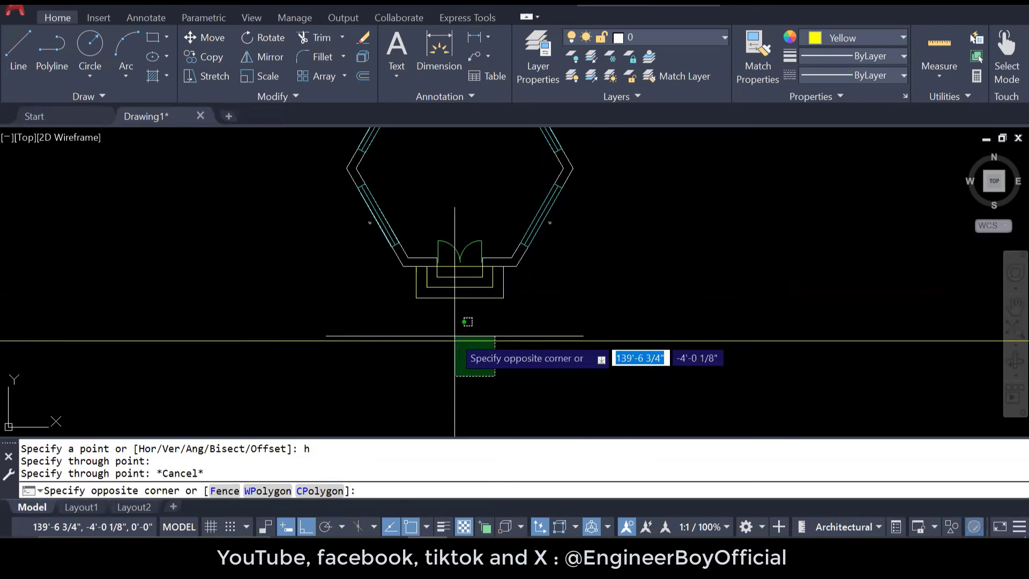
{"action": "key", "text": "Escape"}
{"action": "key", "text": "Escape"}
{"action": "left_click", "coordinate": [847, 37]}
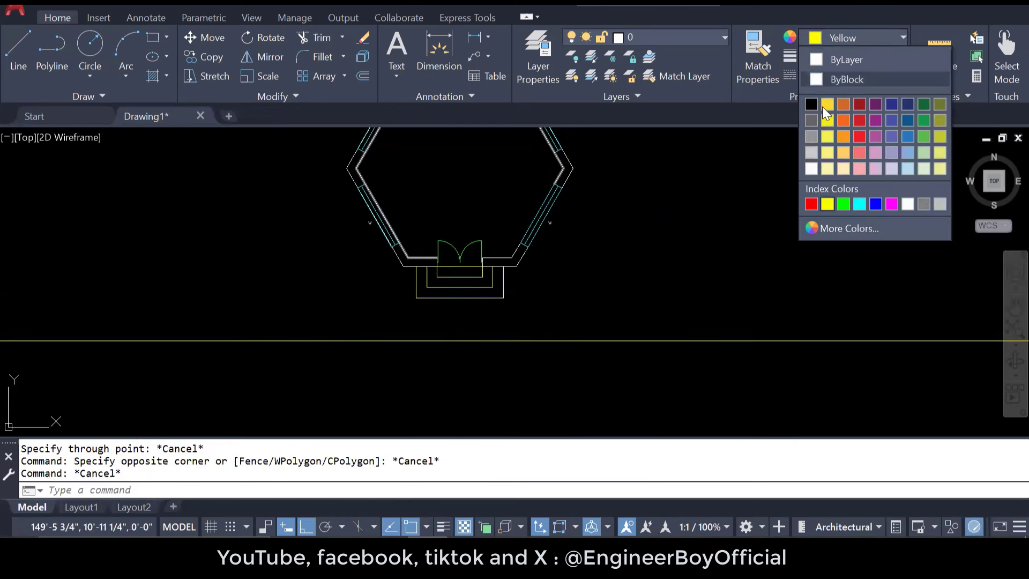
{"action": "left_click", "coordinate": [812, 166]}
{"action": "left_click", "coordinate": [540, 358]}
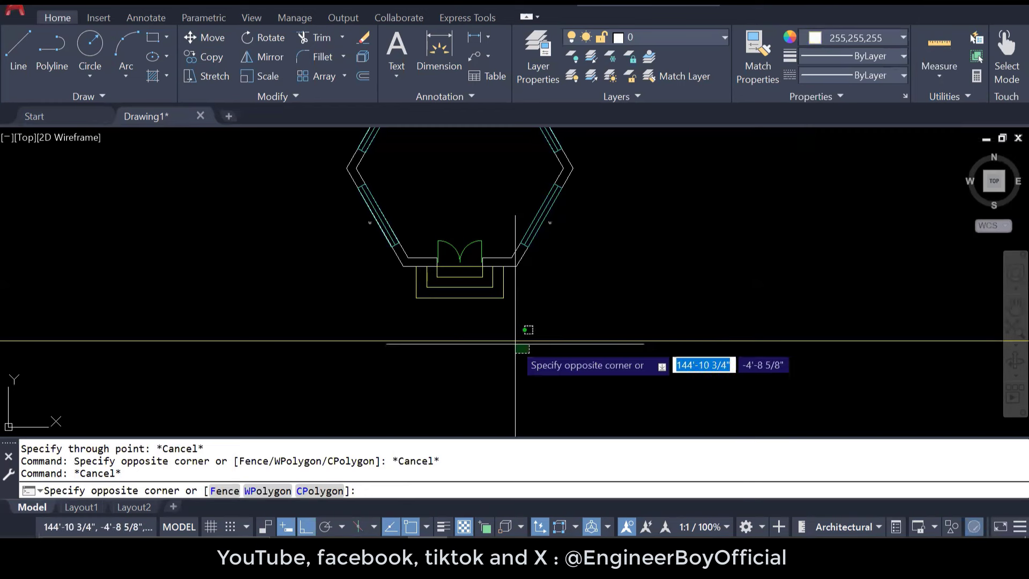
{"action": "left_click", "coordinate": [506, 336]}
{"action": "left_click", "coordinate": [851, 38]}
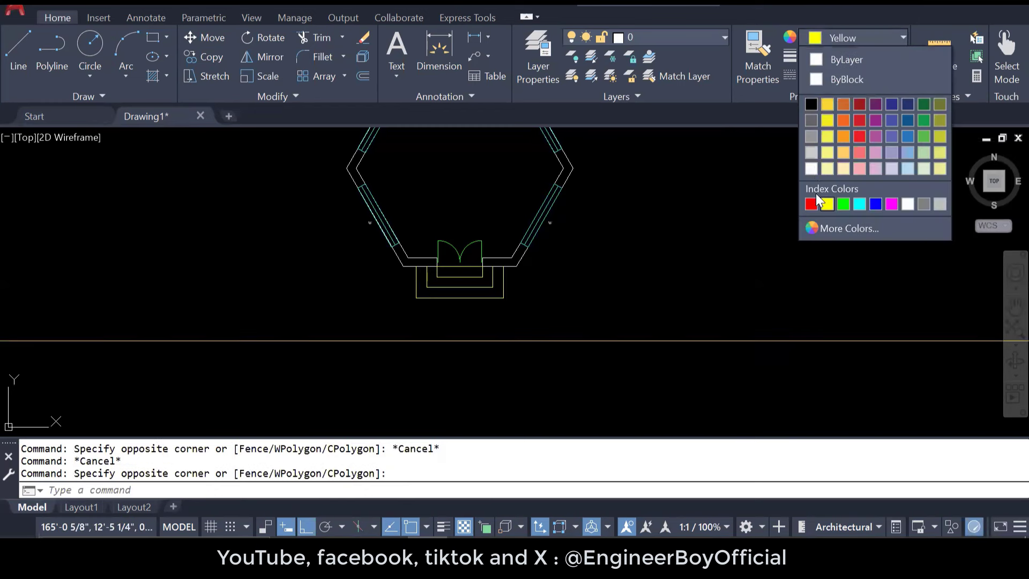
{"action": "left_click", "coordinate": [809, 171]}
{"action": "key", "text": "Escape"}
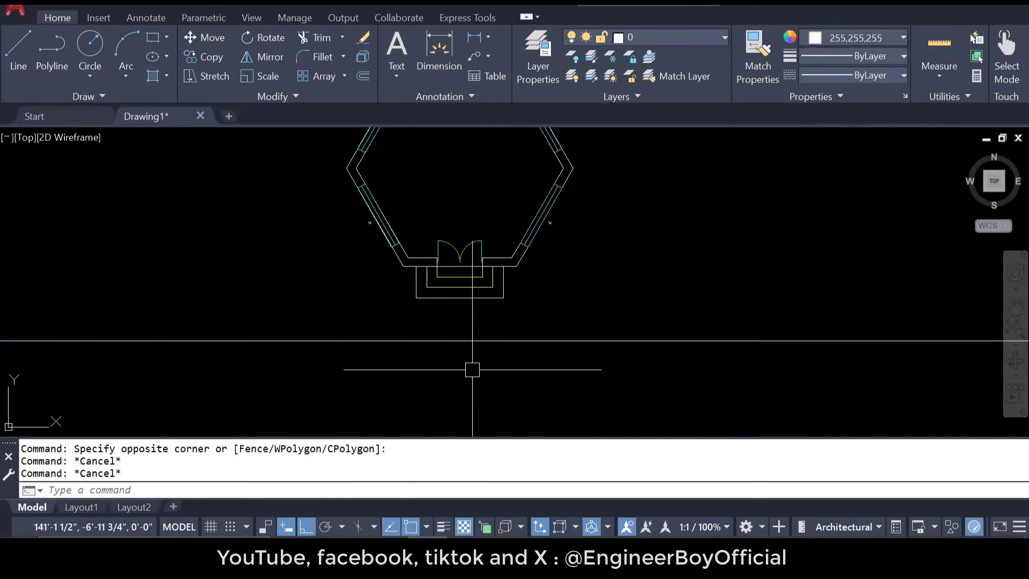
Step: Draw a vertical construction line to the left of the plan, crossing the horizontal one at about X 125'-9"
{"action": "scroll", "coordinate": [462, 356], "scroll_direction": "up", "scroll_amount": 2}
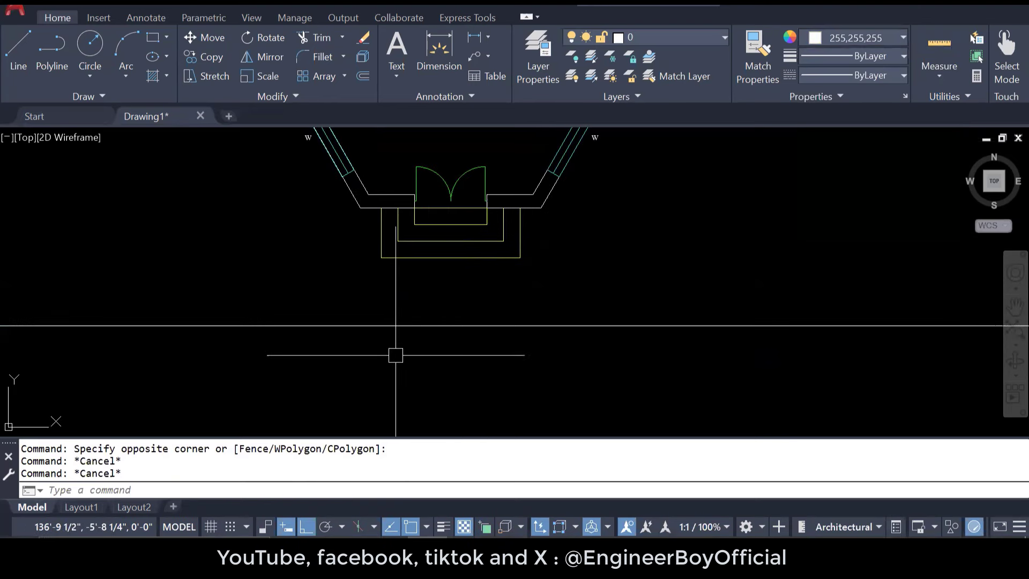
{"action": "scroll", "coordinate": [397, 355], "scroll_direction": "down", "scroll_amount": 1}
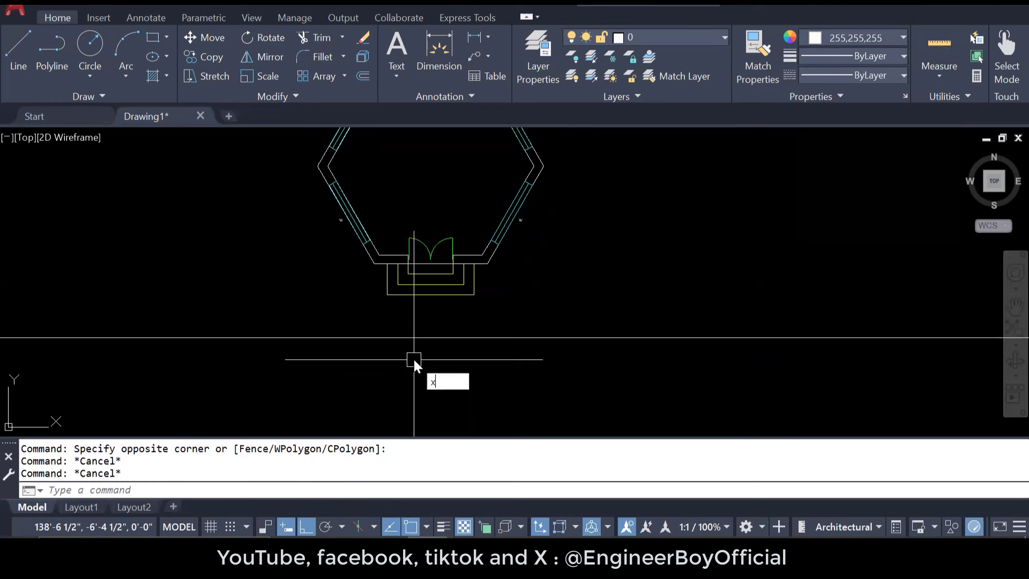
{"action": "type", "text": "l"}
{"action": "key", "text": "Return"}
{"action": "type", "text": "v"}
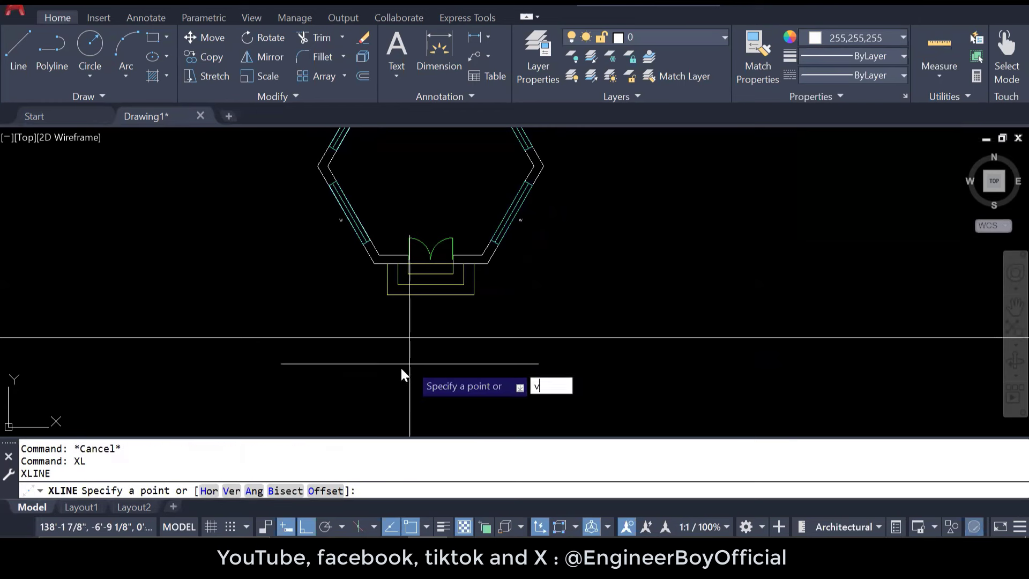
{"action": "key", "text": "Return"}
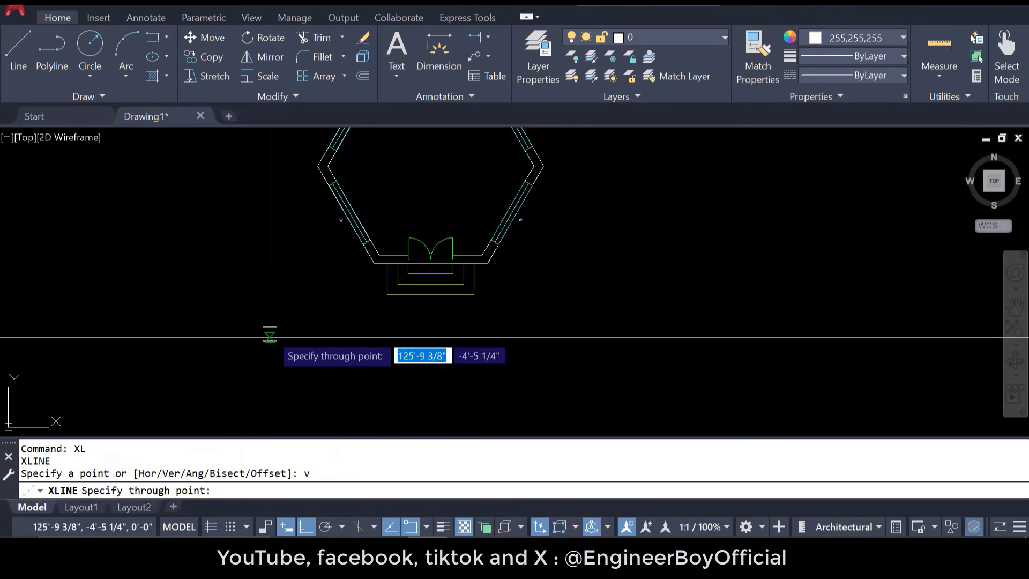
{"action": "left_click", "coordinate": [269, 337]}
{"action": "key", "text": "Escape"}
Step: Draw a second vertical construction line to the right of the plan
{"action": "scroll", "coordinate": [517, 298], "scroll_direction": "down", "scroll_amount": 3}
{"action": "scroll", "coordinate": [471, 338], "scroll_direction": "down", "scroll_amount": 1}
{"action": "scroll", "coordinate": [509, 354], "scroll_direction": "up", "scroll_amount": 3}
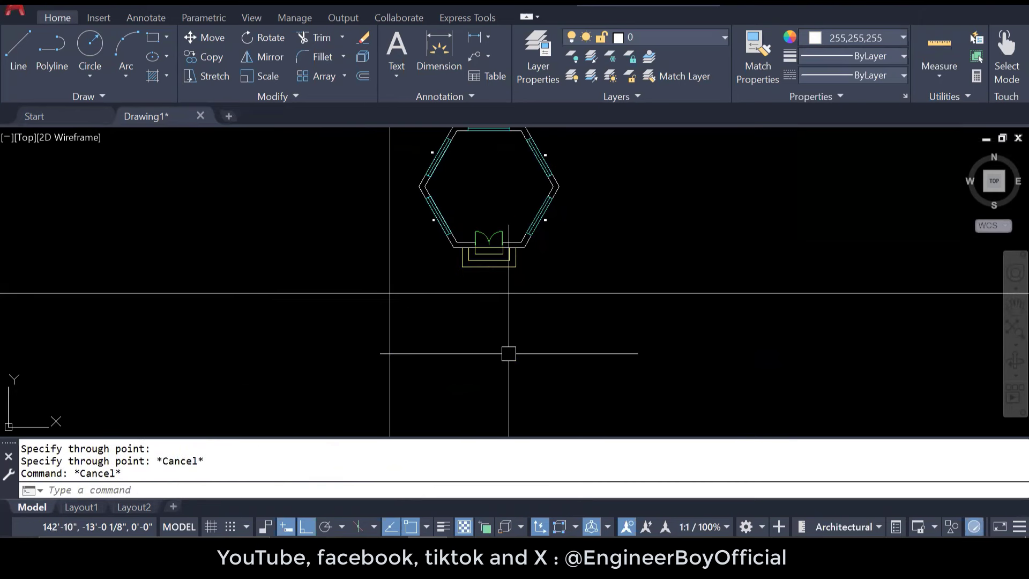
{"action": "scroll", "coordinate": [305, 284], "scroll_direction": "down", "scroll_amount": 2}
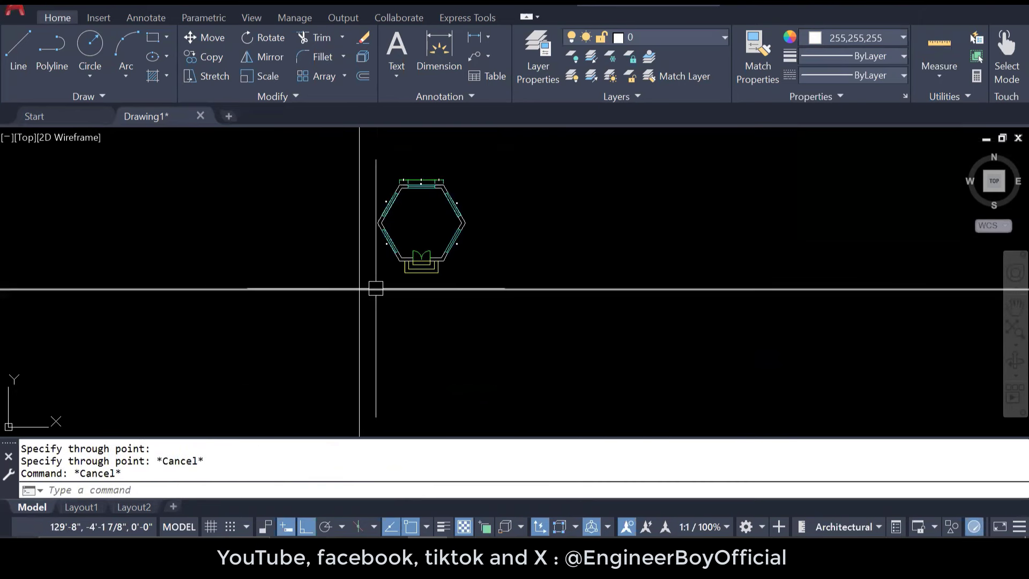
{"action": "scroll", "coordinate": [386, 290], "scroll_direction": "up", "scroll_amount": 2}
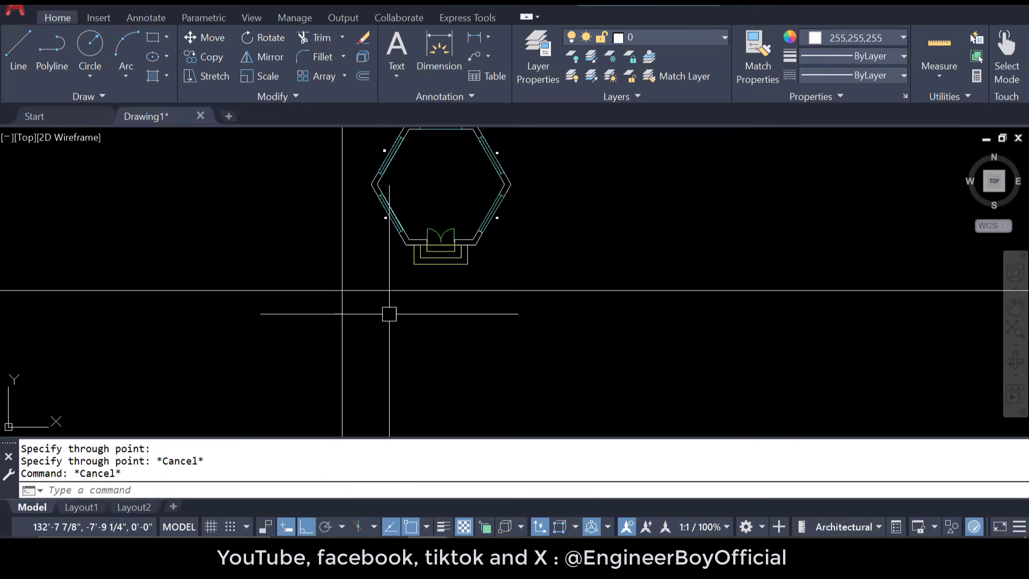
{"action": "type", "text": "xl"}
{"action": "key", "text": "Return"}
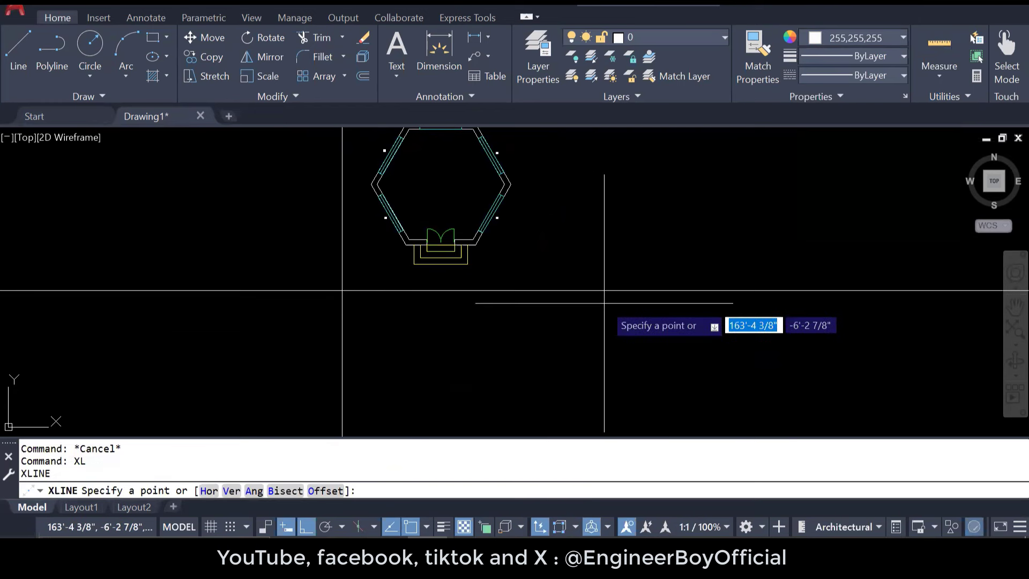
{"action": "type", "text": "v"}
{"action": "key", "text": "Return"}
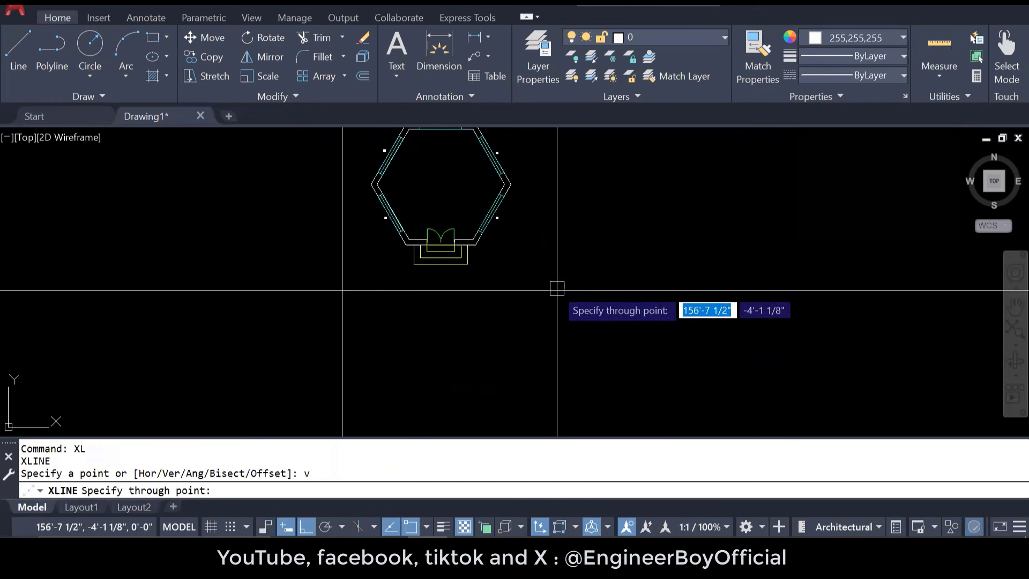
{"action": "key", "text": "Escape"}
{"action": "key", "text": "Escape"}
{"action": "key", "text": "Escape"}
{"action": "scroll", "coordinate": [508, 356], "scroll_direction": "down", "scroll_amount": 3}
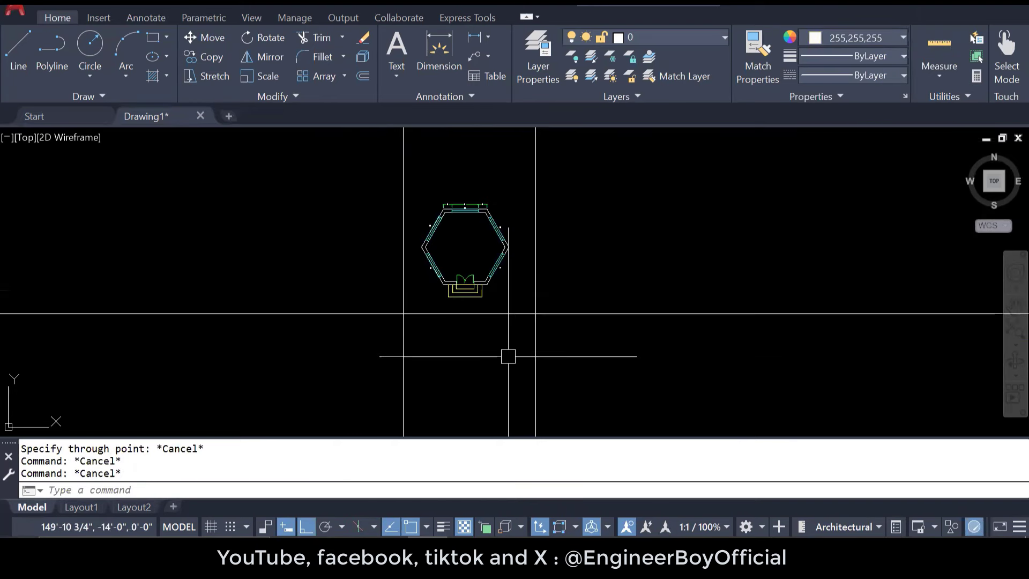
{"action": "scroll", "coordinate": [513, 329], "scroll_direction": "up", "scroll_amount": 2}
{"action": "scroll", "coordinate": [513, 328], "scroll_direction": "up", "scroll_amount": 2}
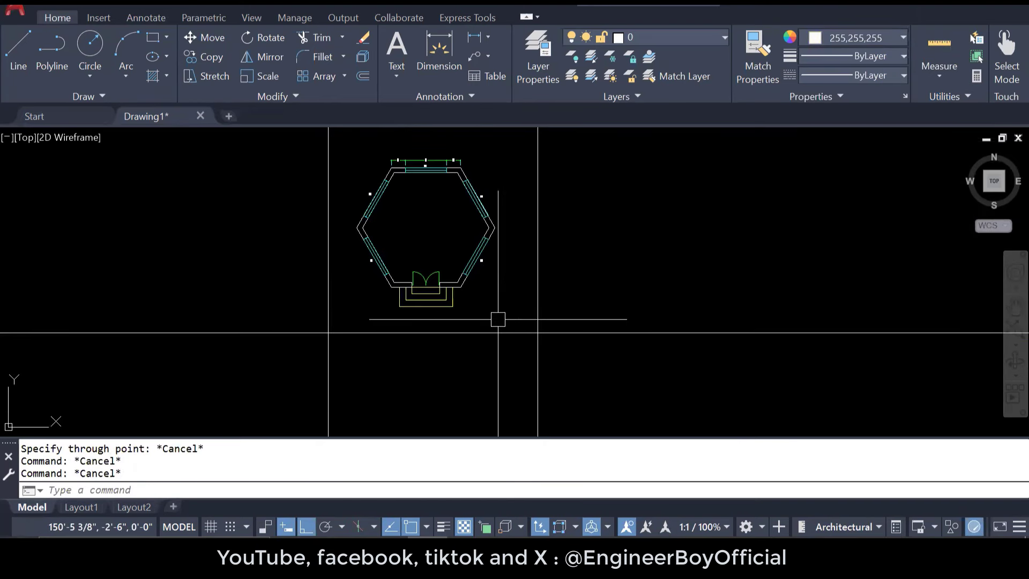
{"action": "scroll", "coordinate": [411, 250], "scroll_direction": "down", "scroll_amount": 2}
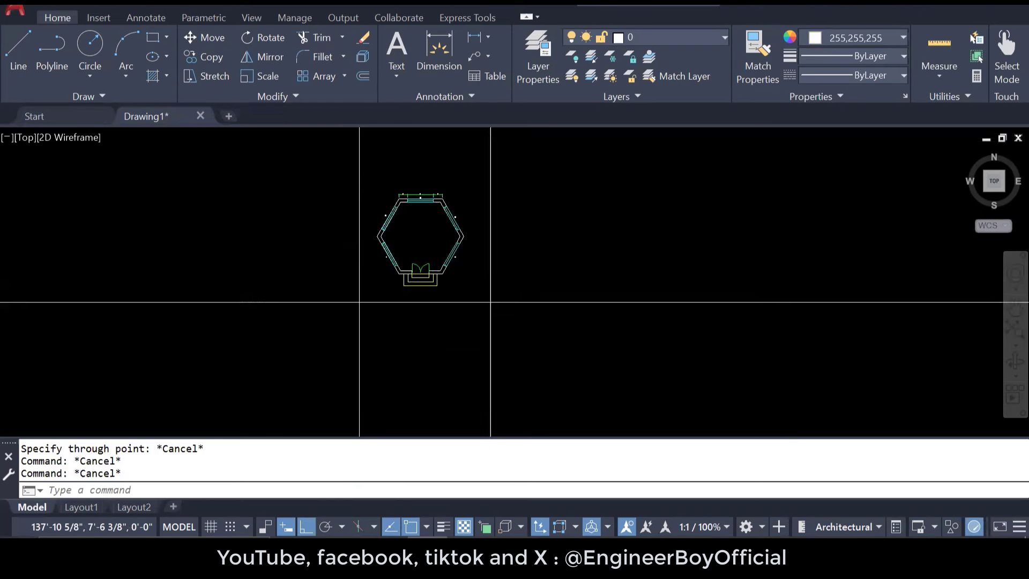
{"action": "scroll", "coordinate": [411, 252], "scroll_direction": "down", "scroll_amount": 2}
{"action": "scroll", "coordinate": [406, 302], "scroll_direction": "up", "scroll_amount": 2}
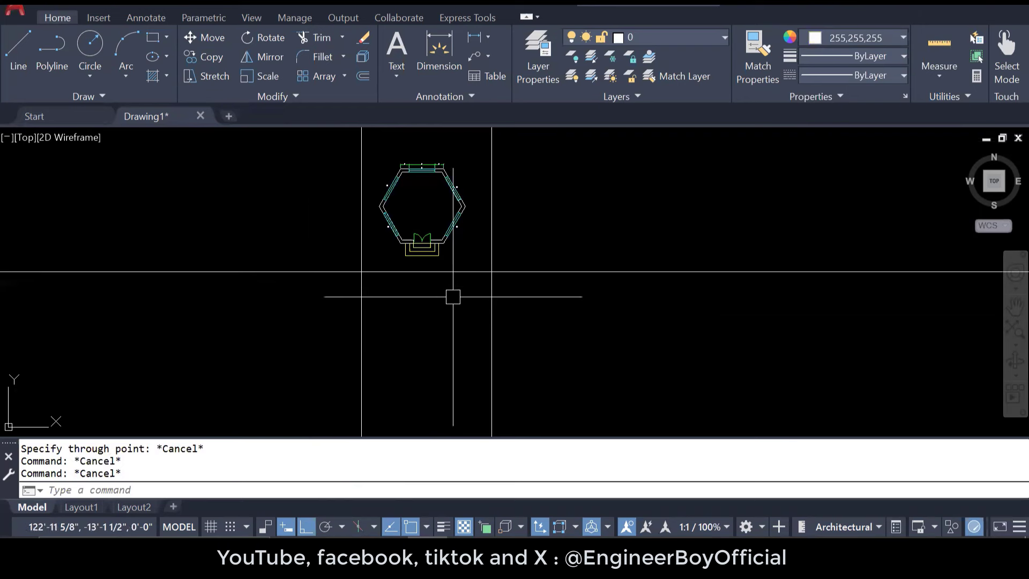
{"action": "middle_click_drag", "start_coordinate": [487, 253], "coordinate": [465, 392]}
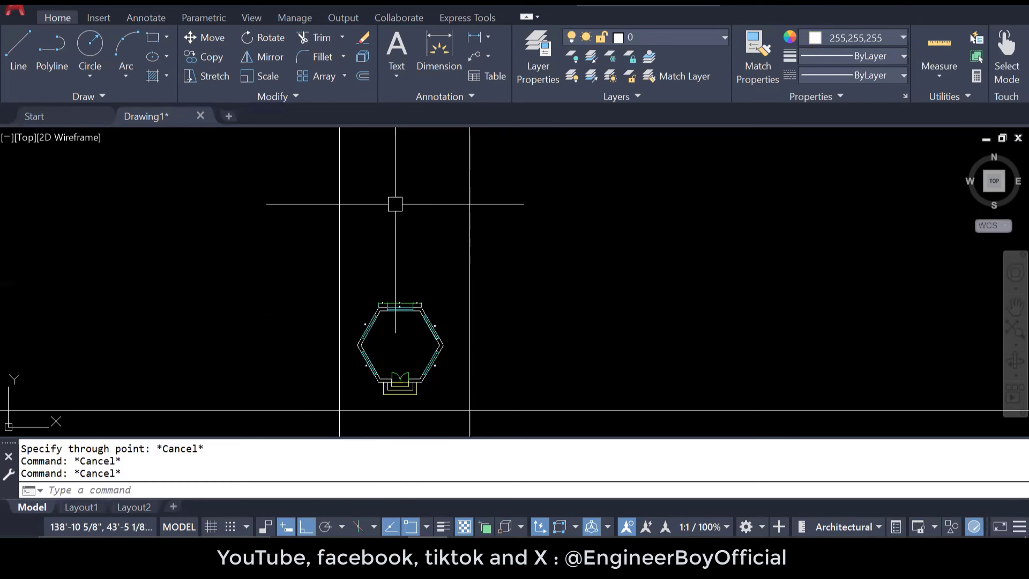
{"action": "scroll", "coordinate": [390, 219], "scroll_direction": "down", "scroll_amount": 2}
{"action": "scroll", "coordinate": [390, 333], "scroll_direction": "up", "scroll_amount": 2}
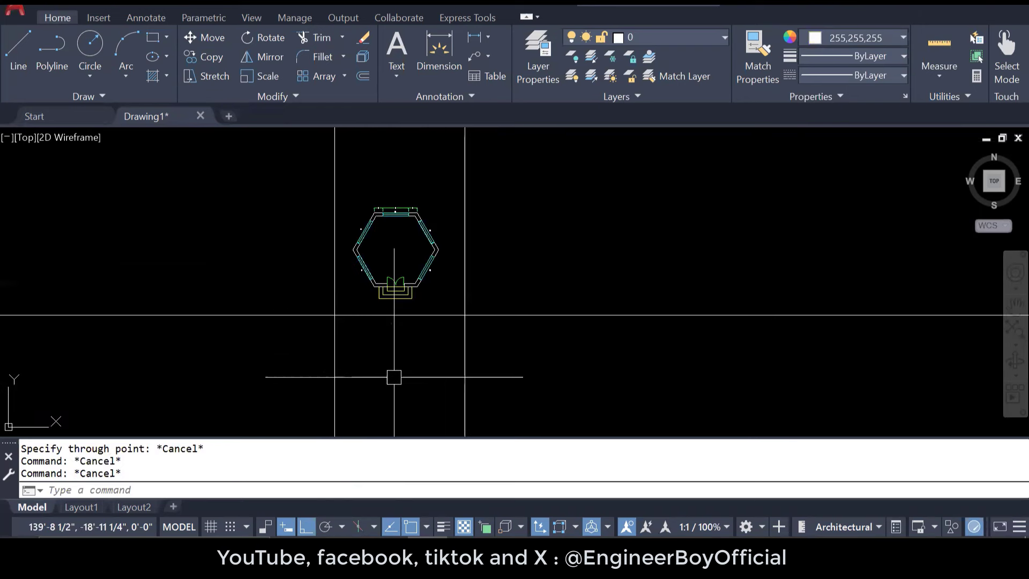
{"action": "scroll", "coordinate": [390, 365], "scroll_direction": "up", "scroll_amount": 3}
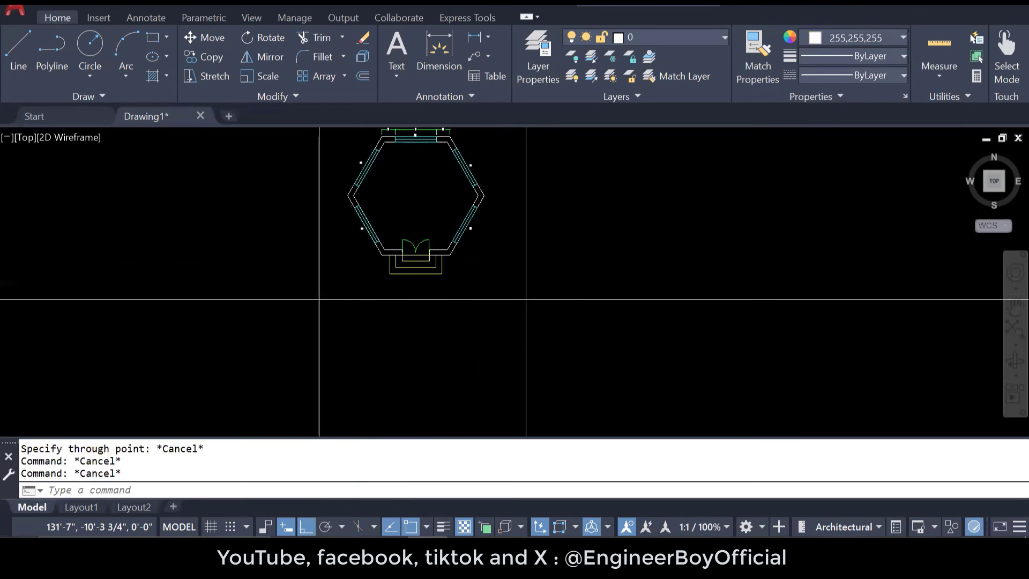
{"action": "scroll", "coordinate": [456, 305], "scroll_direction": "down", "scroll_amount": 3}
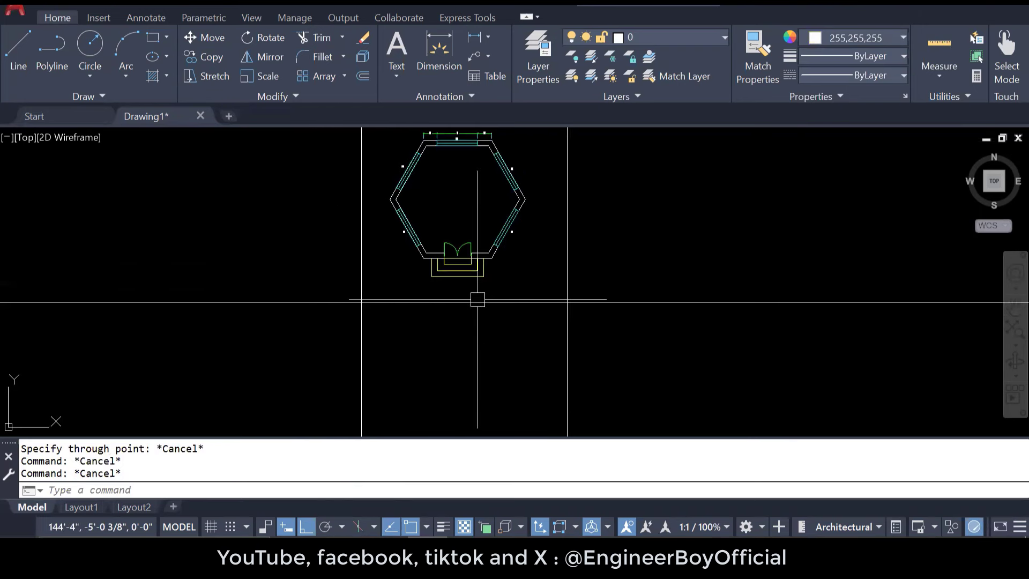
{"action": "scroll", "coordinate": [468, 299], "scroll_direction": "up", "scroll_amount": 3}
{"action": "scroll", "coordinate": [511, 344], "scroll_direction": "down", "scroll_amount": 2}
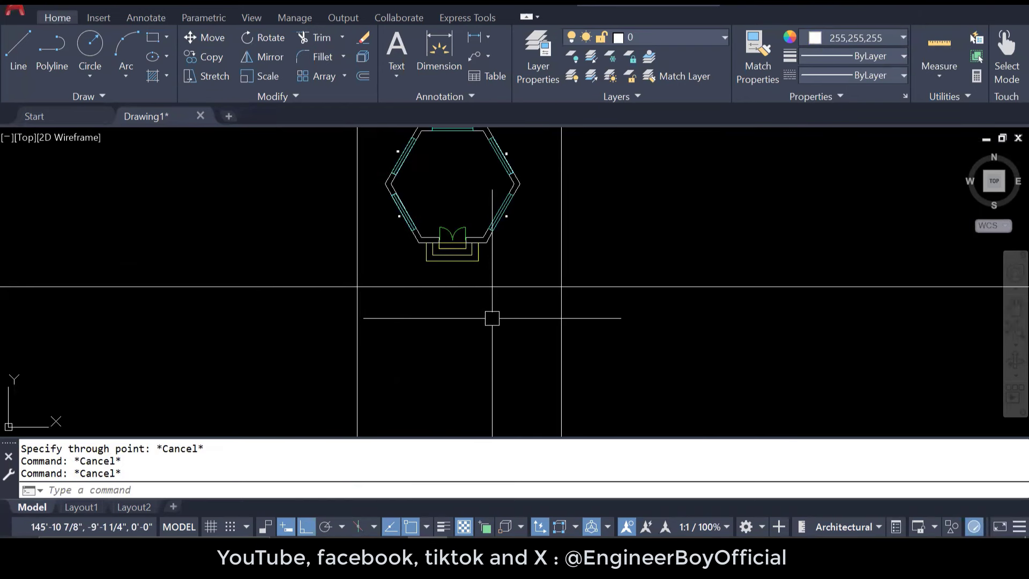
Step: Draw a line along the horizontal construction line between the two vertical construction lines, about 30'-3 1/2" long
{"action": "type", "text": "L"}
{"action": "key", "text": "Return"}
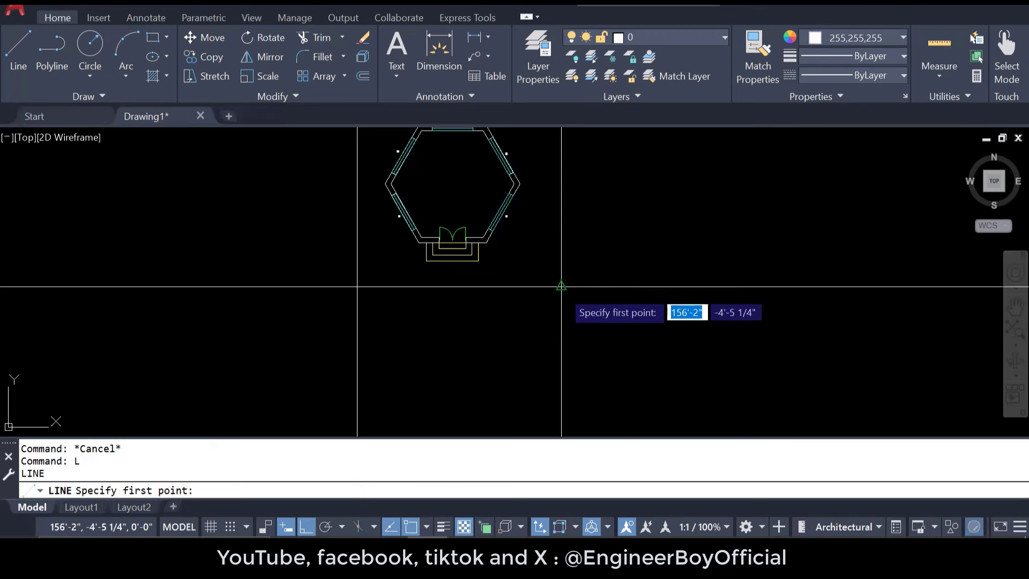
{"action": "left_click", "coordinate": [561, 287]}
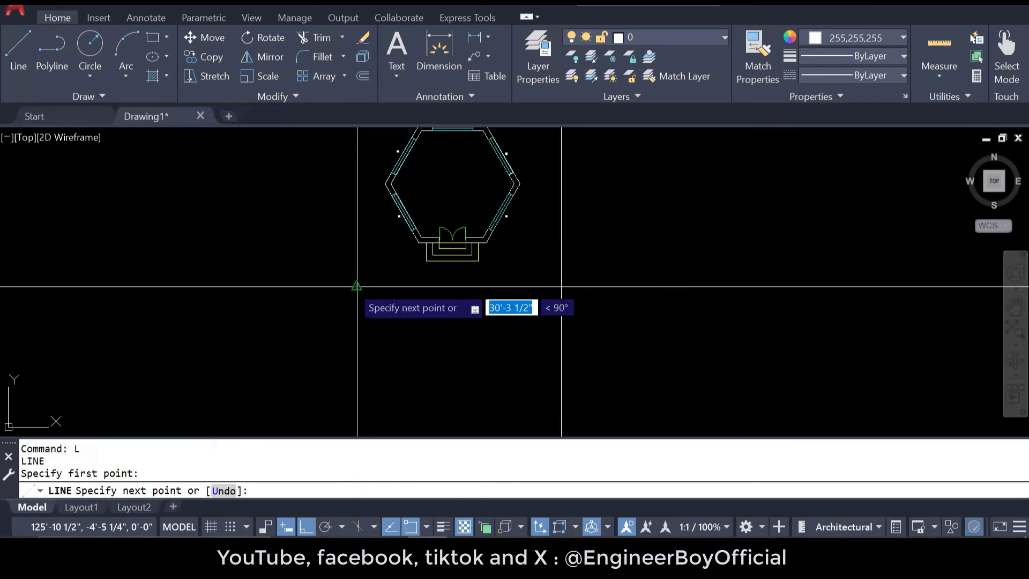
{"action": "key", "text": "Escape"}
{"action": "key", "text": "Escape"}
{"action": "key", "text": "Escape"}
Step: Offset the horizontal line between the two vertical construction lines 24 inches downward
{"action": "type", "text": "O"}
{"action": "key", "text": "Return"}
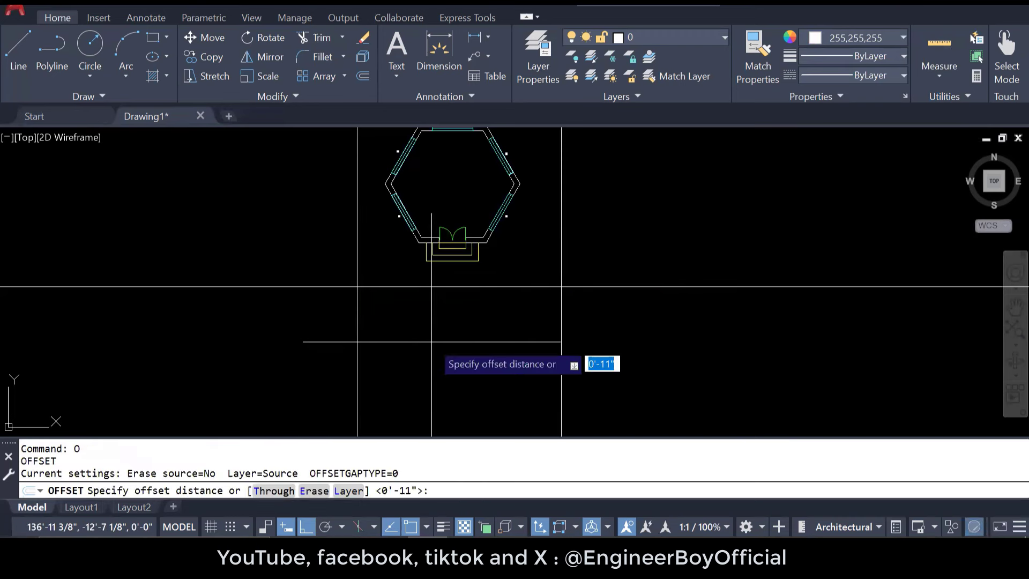
{"action": "type", "text": "24"}
{"action": "key", "text": "Return"}
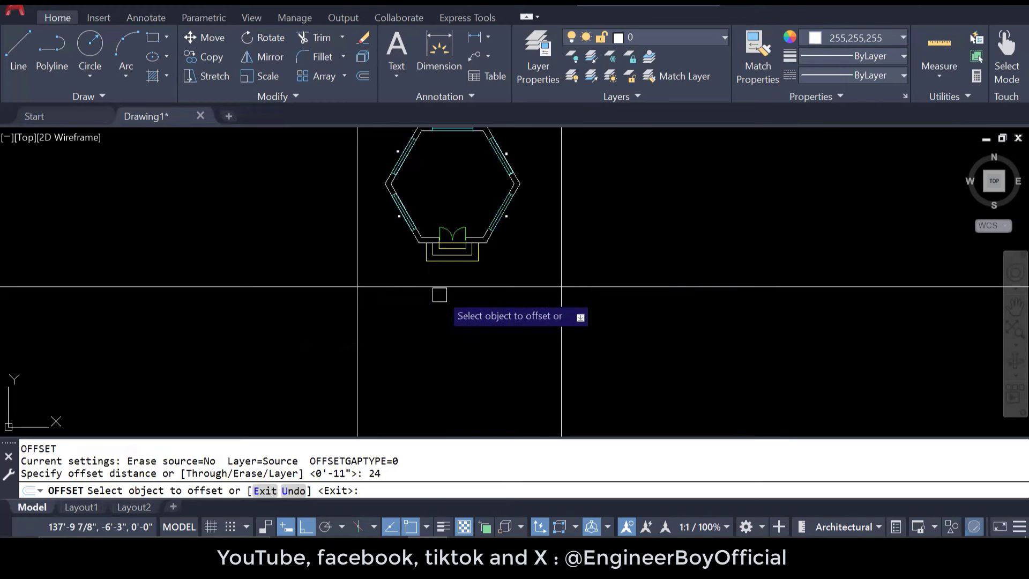
{"action": "left_click", "coordinate": [437, 288]}
{"action": "left_click", "coordinate": [461, 310]}
{"action": "key", "text": "Escape"}
{"action": "key", "text": "Escape"}
{"action": "key", "text": "Escape"}
Step: Offset the new horizontal line a further 2'-0" downward
{"action": "key", "text": "Return"}
{"action": "key", "text": "Return"}
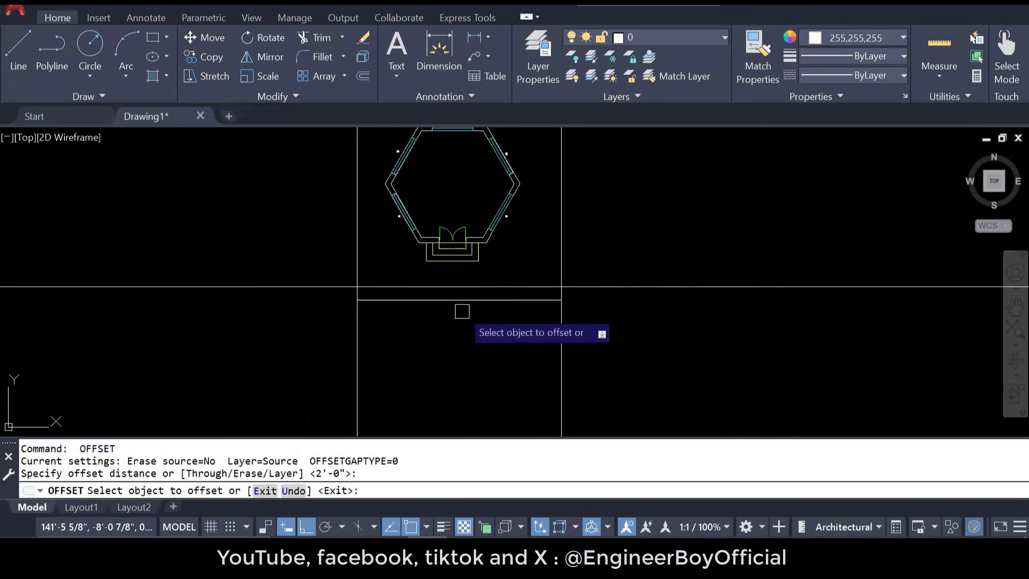
{"action": "left_click", "coordinate": [459, 301]}
{"action": "left_click", "coordinate": [460, 323]}
{"action": "key", "text": "Escape"}
{"action": "key", "text": "Escape"}
Step: Erase the middle horizontal line, the first of the two offset copies below the construction line
{"action": "left_click", "coordinate": [463, 300]}
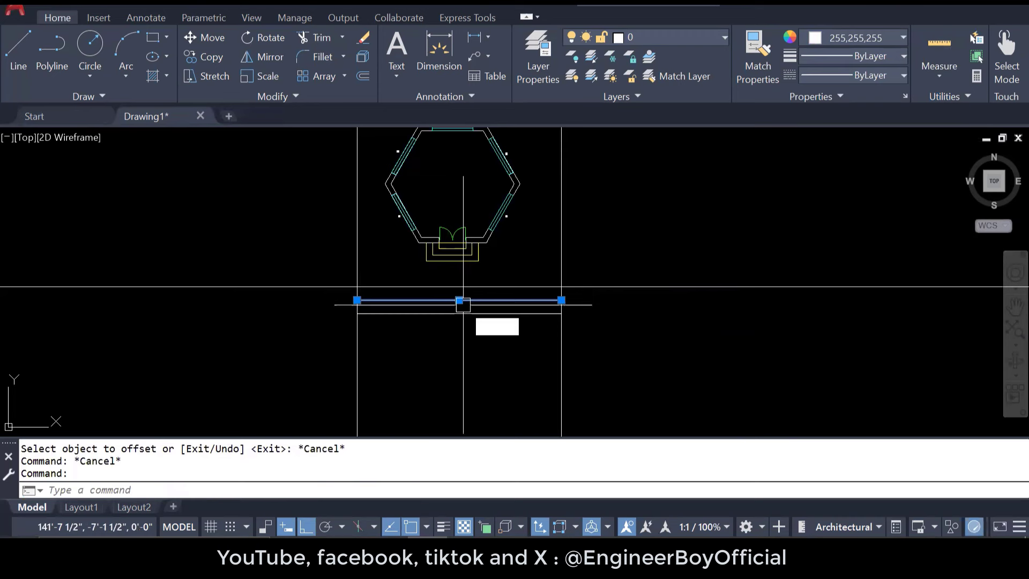
{"action": "type", "text": "E"}
{"action": "key", "text": "Return"}
{"action": "key", "text": "Escape"}
{"action": "key", "text": "Escape"}
{"action": "key", "text": "Escape"}
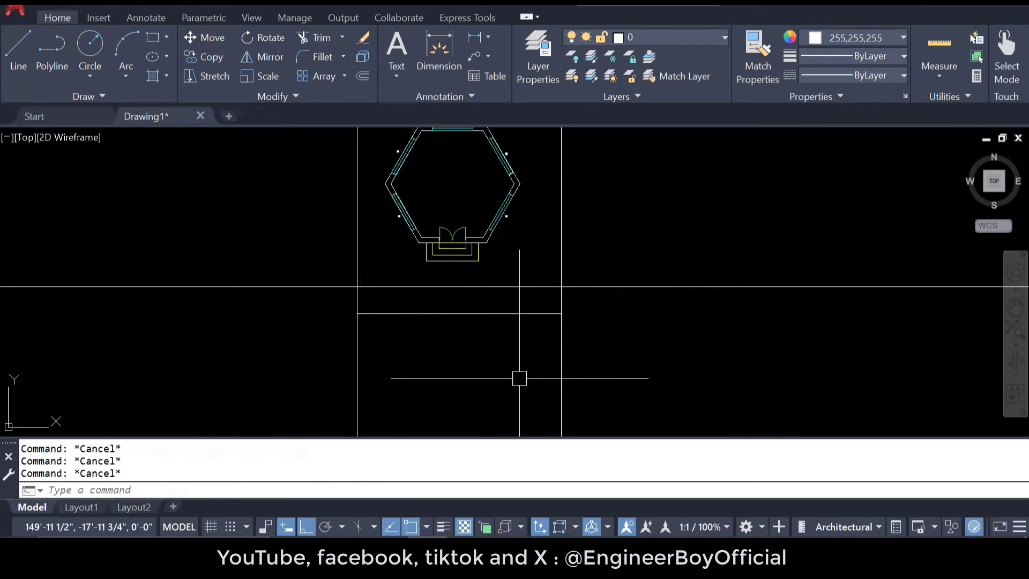
Step: Draw a ray straight down from the hexagonal plan's rightmost outer corner, past the lower horizontal line
{"action": "type", "text": "RAY"}
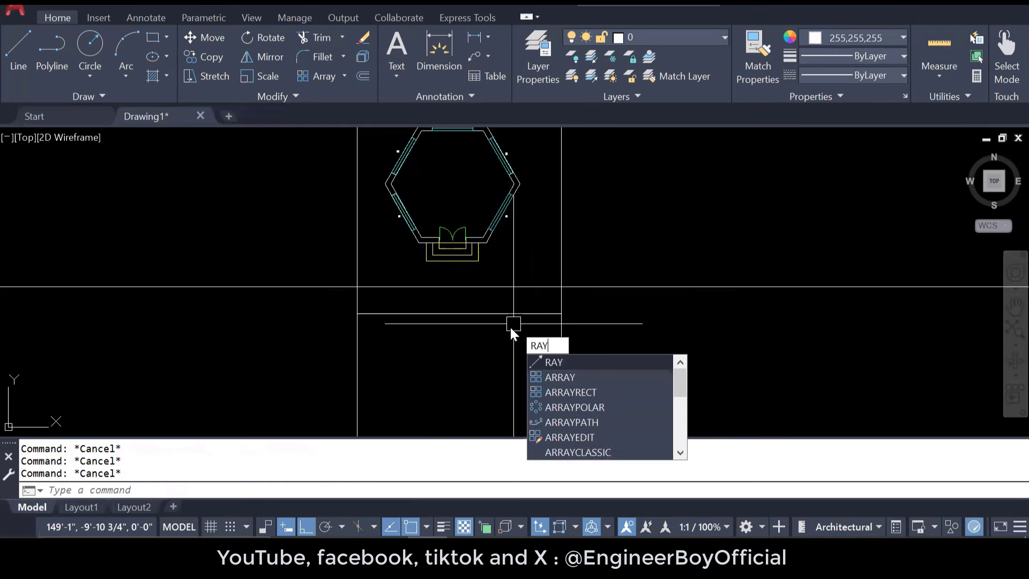
{"action": "key", "text": "Return"}
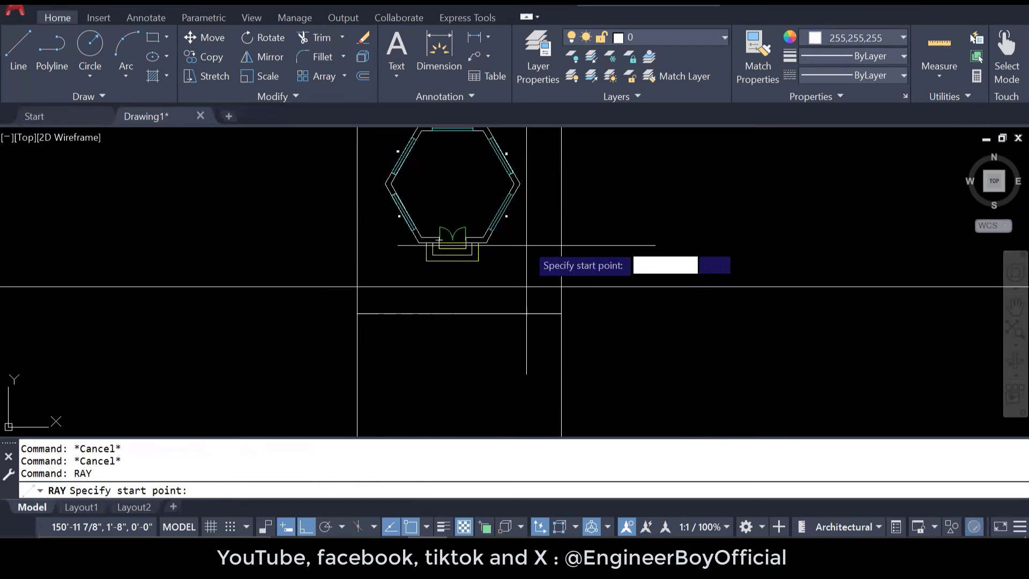
{"action": "scroll", "coordinate": [519, 179], "scroll_direction": "up", "scroll_amount": 2}
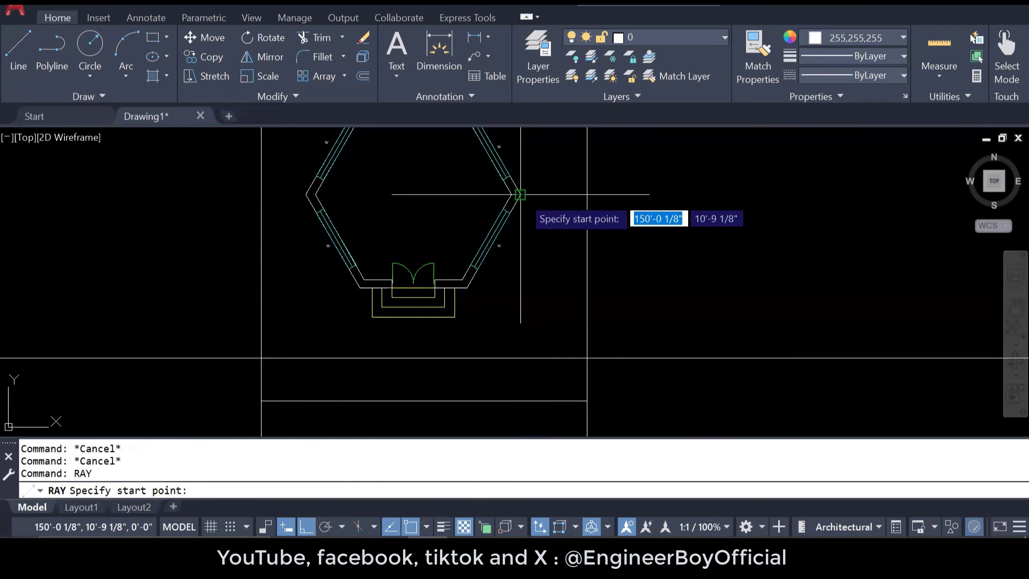
{"action": "left_click", "coordinate": [520, 194]}
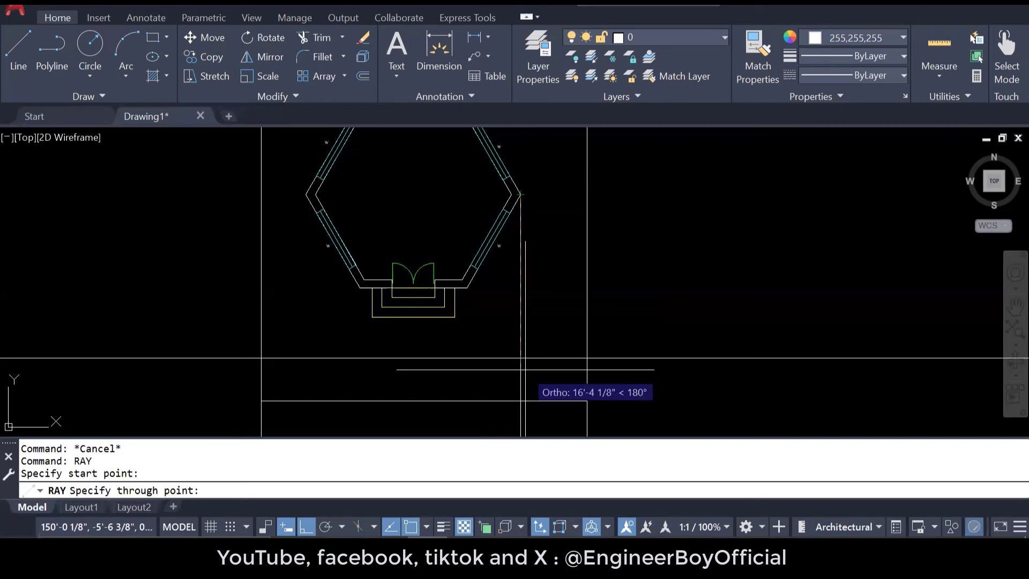
{"action": "middle_click_drag", "start_coordinate": [525, 370], "coordinate": [508, 297]}
{"action": "left_click", "coordinate": [505, 327]}
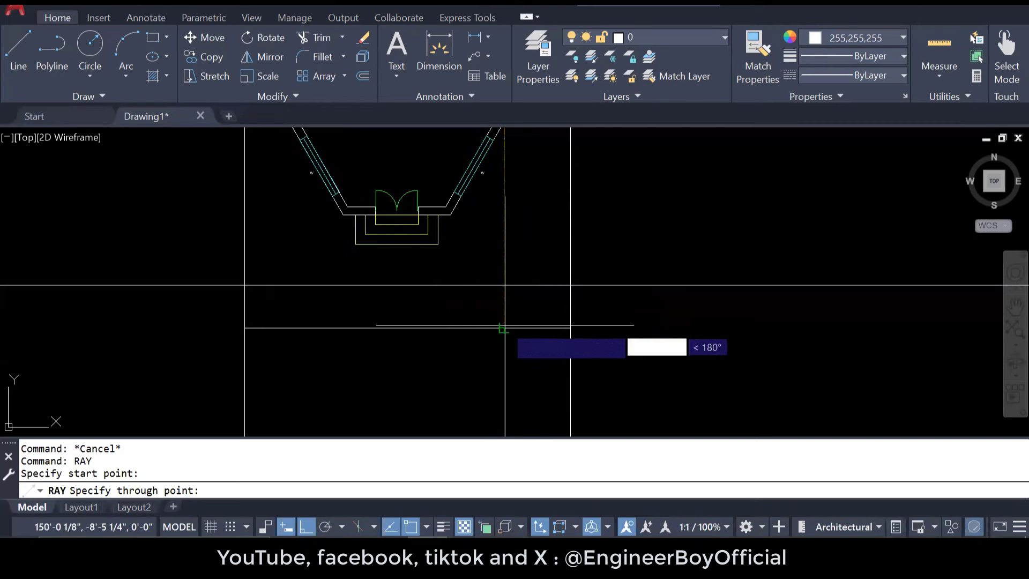
{"action": "left_click", "coordinate": [569, 339]}
{"action": "key", "text": "Return"}
Step: Draw a ray straight down from the hexagonal plan's leftmost outer corner
{"action": "scroll", "coordinate": [545, 267], "scroll_direction": "down", "scroll_amount": 4}
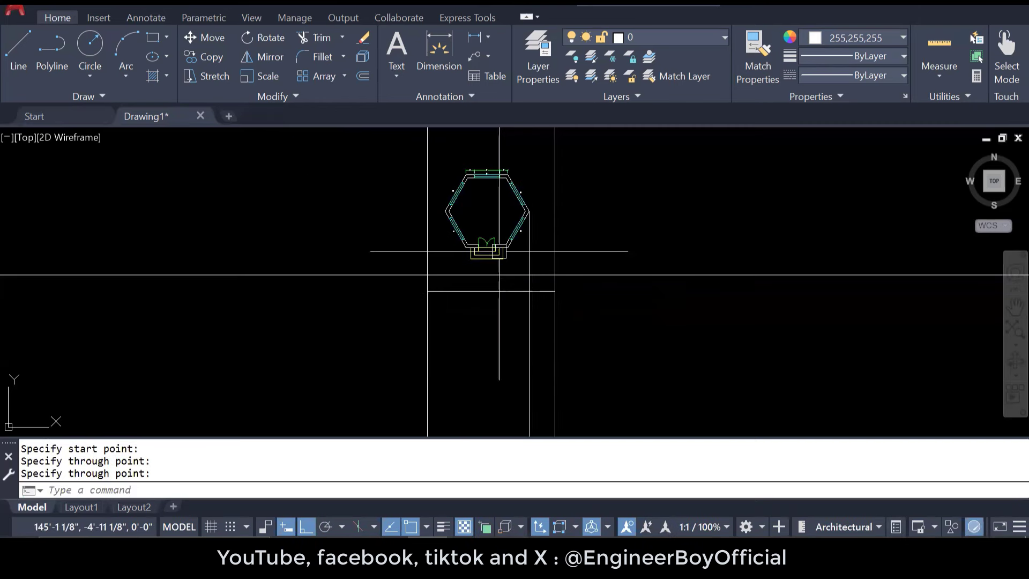
{"action": "scroll", "coordinate": [453, 216], "scroll_direction": "up", "scroll_amount": 5}
{"action": "key", "text": "space"}
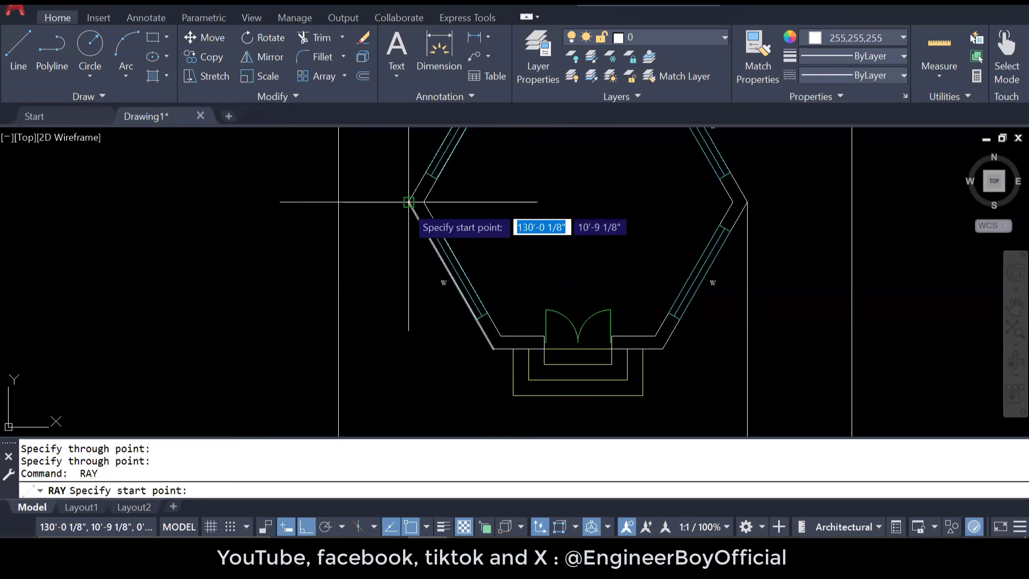
{"action": "left_click", "coordinate": [409, 203]}
{"action": "scroll", "coordinate": [409, 233], "scroll_direction": "down", "scroll_amount": 2}
{"action": "scroll", "coordinate": [409, 233], "scroll_direction": "down", "scroll_amount": 4}
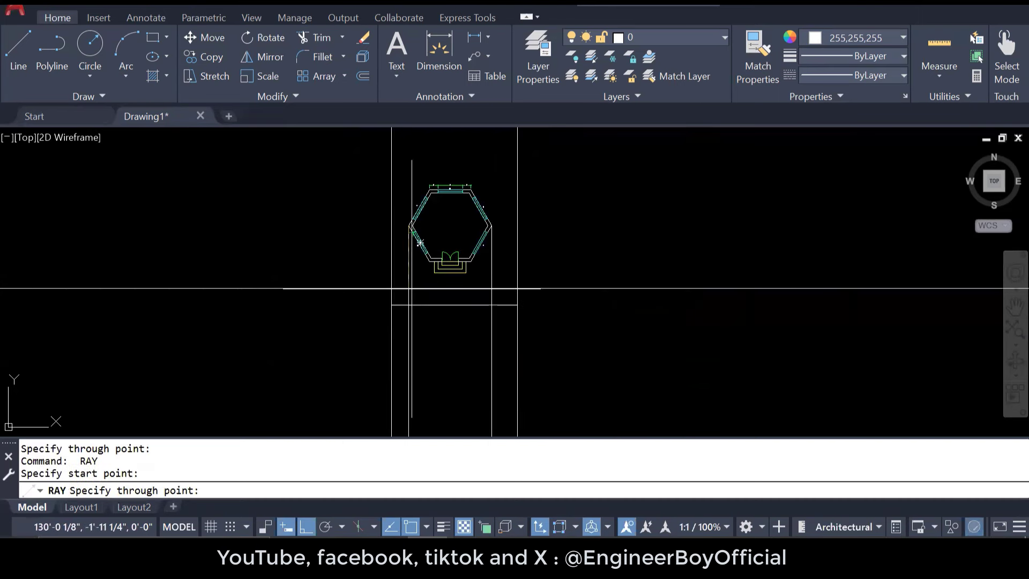
{"action": "left_click", "coordinate": [409, 339]}
{"action": "key", "text": "Return"}
{"action": "key", "text": "Escape"}
{"action": "key", "text": "Escape"}
Step: Draw rays straight down from the upper and lower outer corners of the lower-left window
{"action": "scroll", "coordinate": [423, 252], "scroll_direction": "up", "scroll_amount": 4}
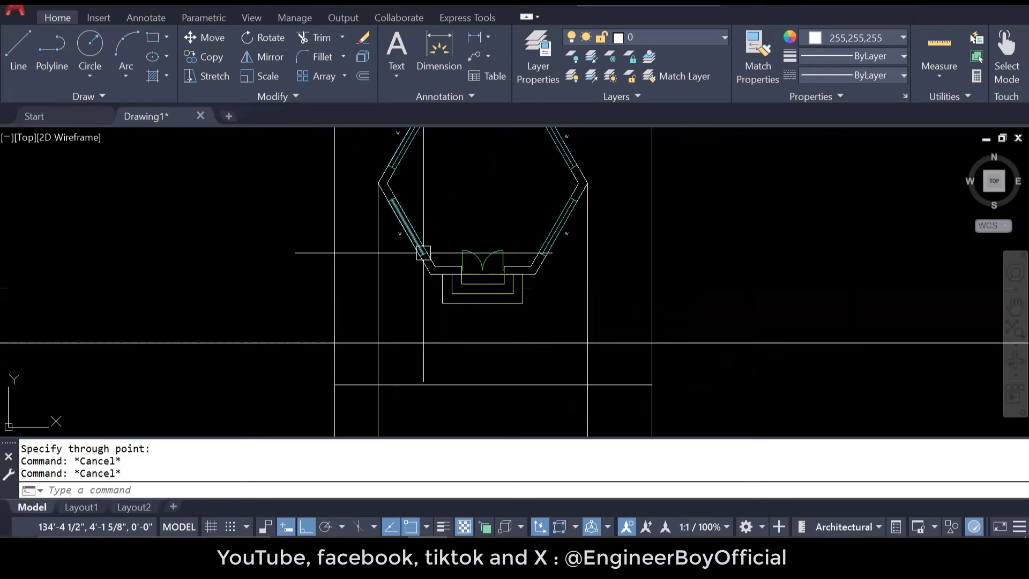
{"action": "scroll", "coordinate": [395, 201], "scroll_direction": "up", "scroll_amount": 4}
{"action": "key", "text": "space"}
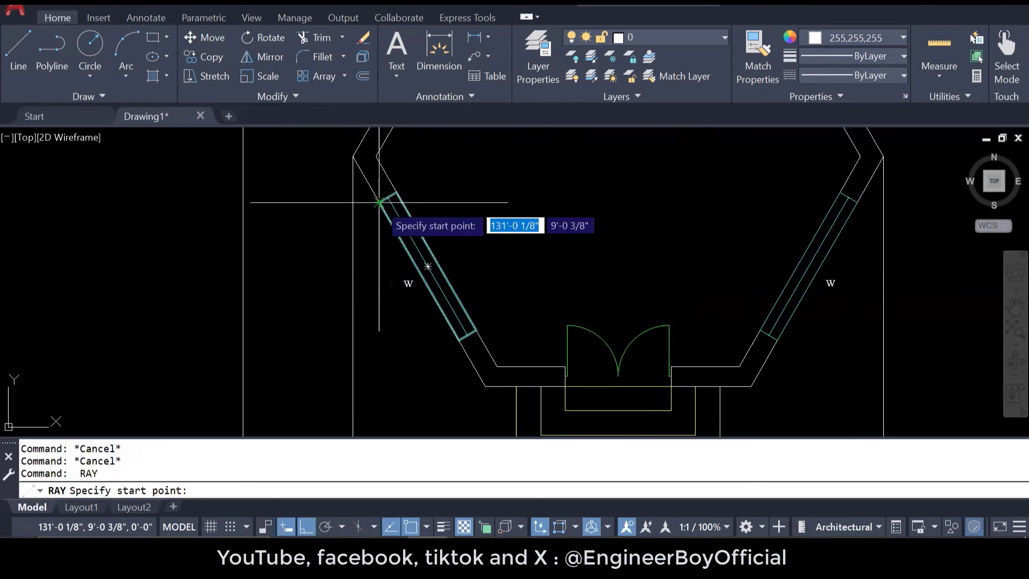
{"action": "left_click", "coordinate": [380, 202]}
{"action": "left_click", "coordinate": [379, 249]}
{"action": "key", "text": "Return"}
{"action": "key", "text": "space"}
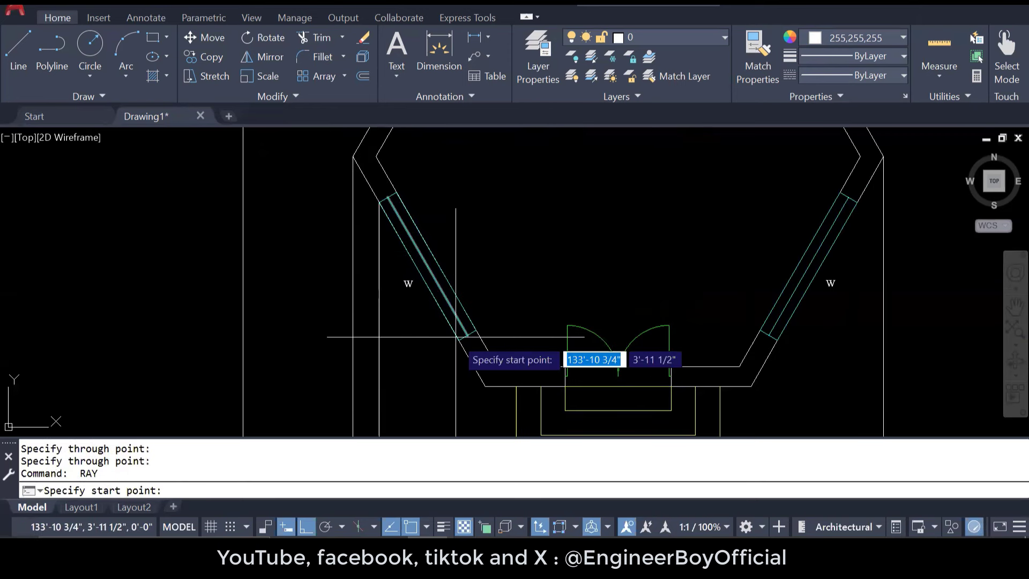
{"action": "left_click", "coordinate": [457, 343]}
{"action": "left_click", "coordinate": [459, 377]}
{"action": "key", "text": "space"}
Step: Draw rays straight down from the two outer corners at the ends of the hexagon's bottom wall
{"action": "middle_click_drag", "start_coordinate": [474, 370], "coordinate": [386, 208]}
{"action": "key", "text": "space"}
{"action": "left_click", "coordinate": [396, 224]}
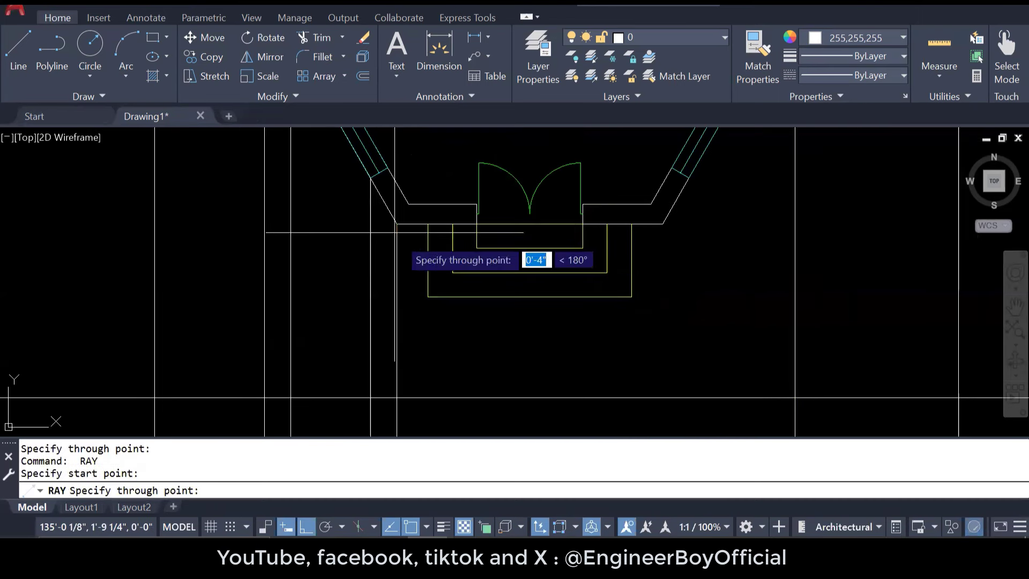
{"action": "left_click", "coordinate": [401, 280]}
{"action": "key", "text": "Return"}
{"action": "key", "text": "space"}
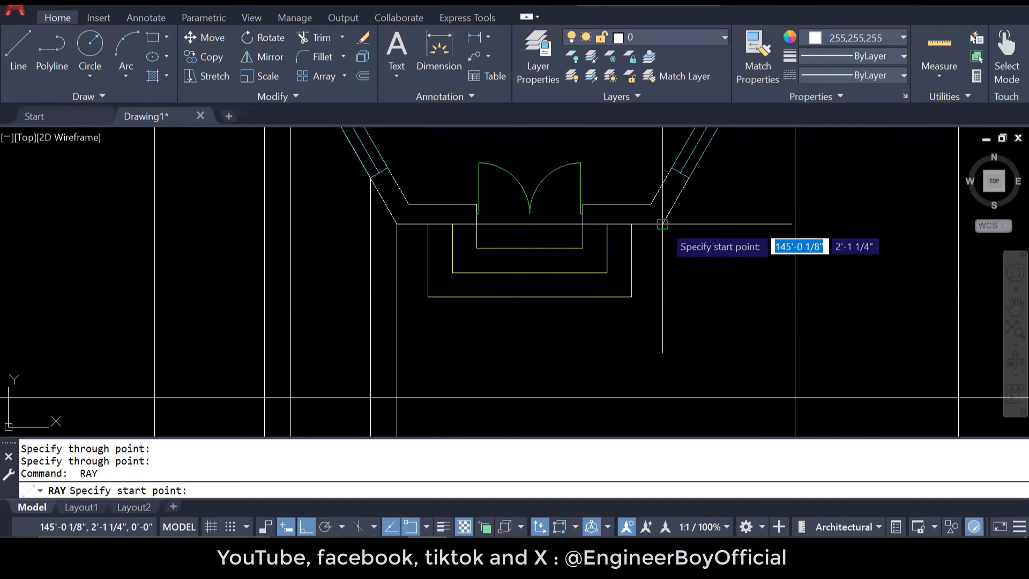
{"action": "left_click", "coordinate": [663, 224]}
{"action": "left_click", "coordinate": [663, 300]}
{"action": "key", "text": "Return"}
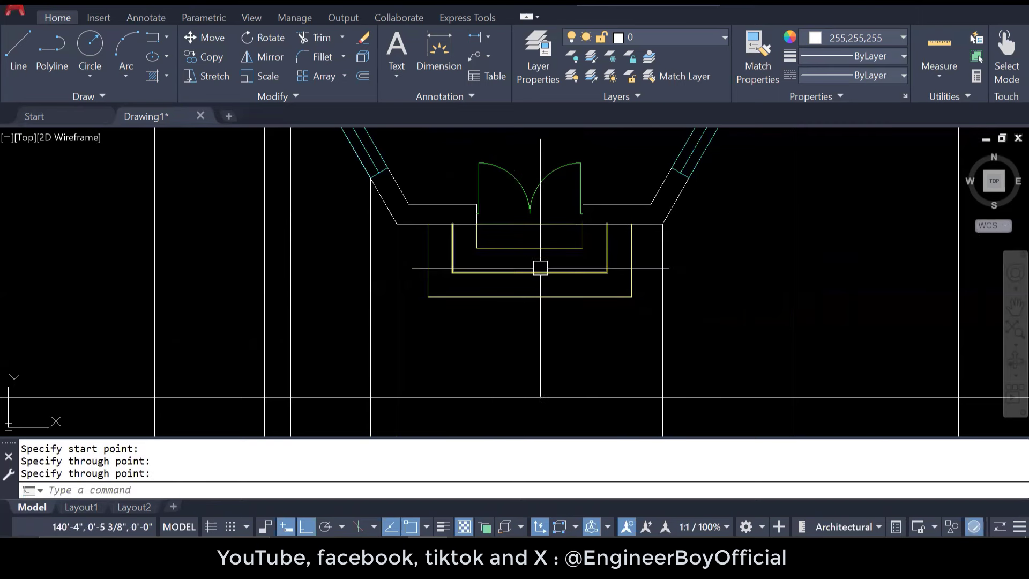
Step: Draw rays straight down from both edges of the double-door opening on the outer wall face
{"action": "scroll", "coordinate": [447, 285], "scroll_direction": "up", "scroll_amount": 4}
{"action": "key", "text": "space"}
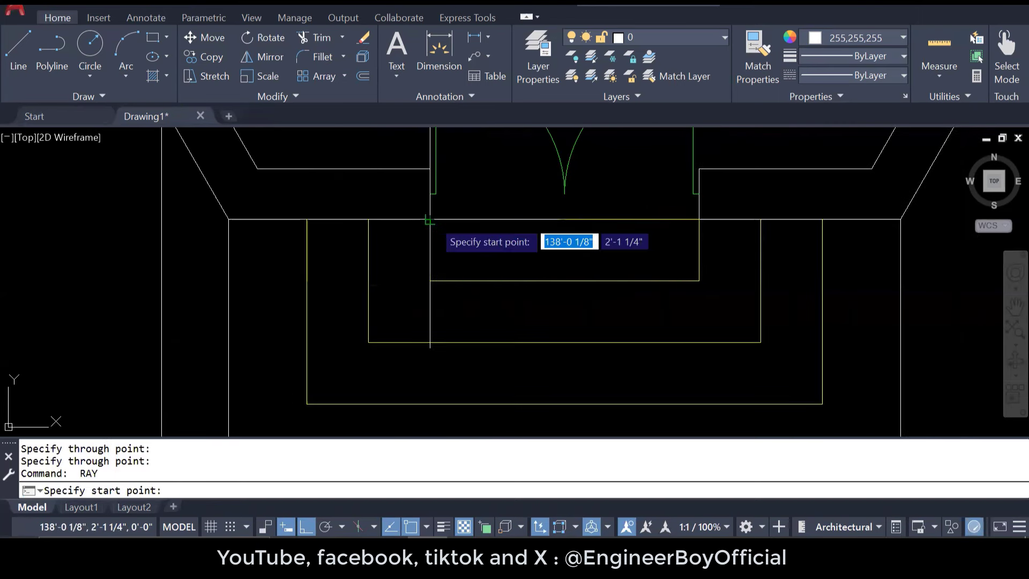
{"action": "left_click", "coordinate": [477, 224]}
{"action": "left_click", "coordinate": [436, 307]}
{"action": "key", "text": "space"}
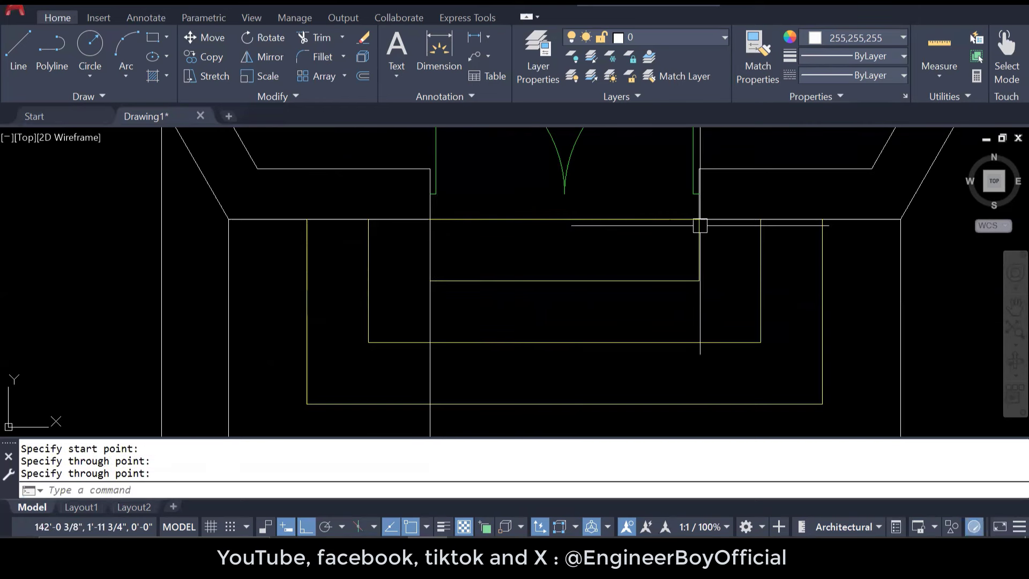
{"action": "key", "text": "space"}
{"action": "left_click", "coordinate": [699, 219]}
{"action": "left_click", "coordinate": [706, 322]}
{"action": "key", "text": "space"}
Step: Draw a ray straight down from the lower outer corner of the lower-right window
{"action": "scroll", "coordinate": [750, 230], "scroll_direction": "down", "scroll_amount": 4}
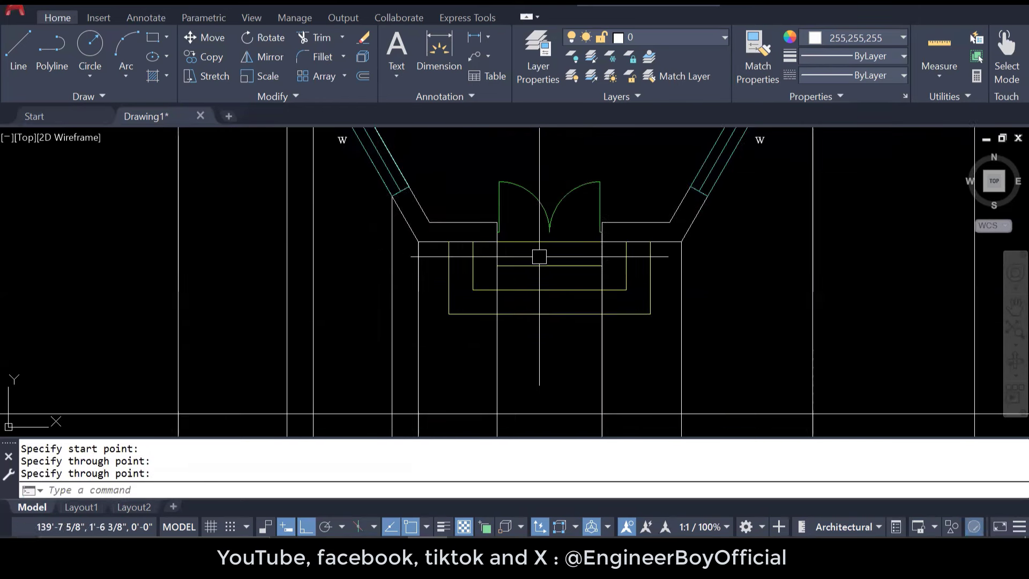
{"action": "middle_click_drag", "start_coordinate": [755, 229], "coordinate": [612, 290]}
{"action": "key", "text": "space"}
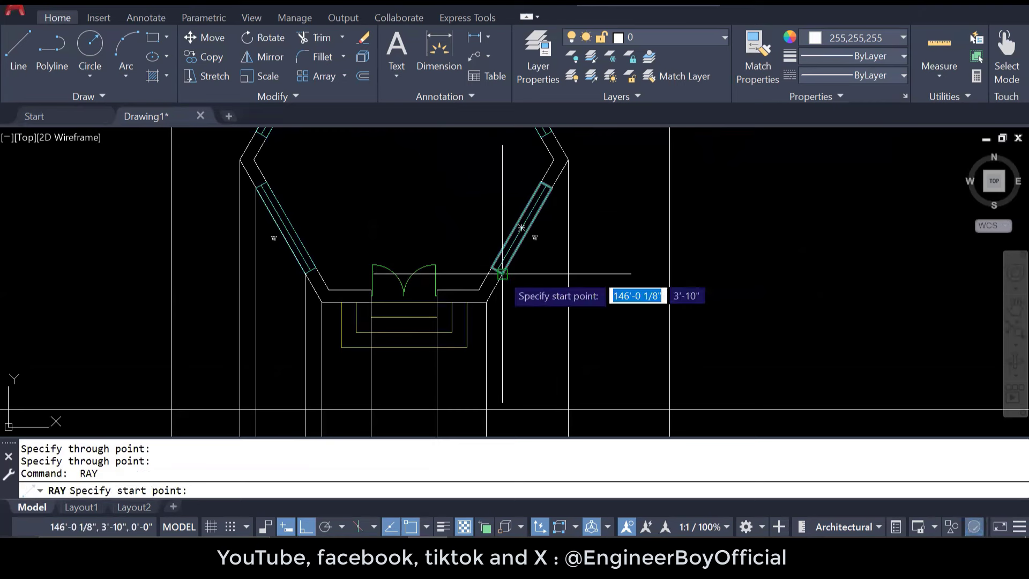
{"action": "left_click", "coordinate": [503, 271]}
{"action": "left_click", "coordinate": [509, 333]}
{"action": "key", "text": "space"}
{"action": "scroll", "coordinate": [551, 174], "scroll_direction": "up", "scroll_amount": 4}
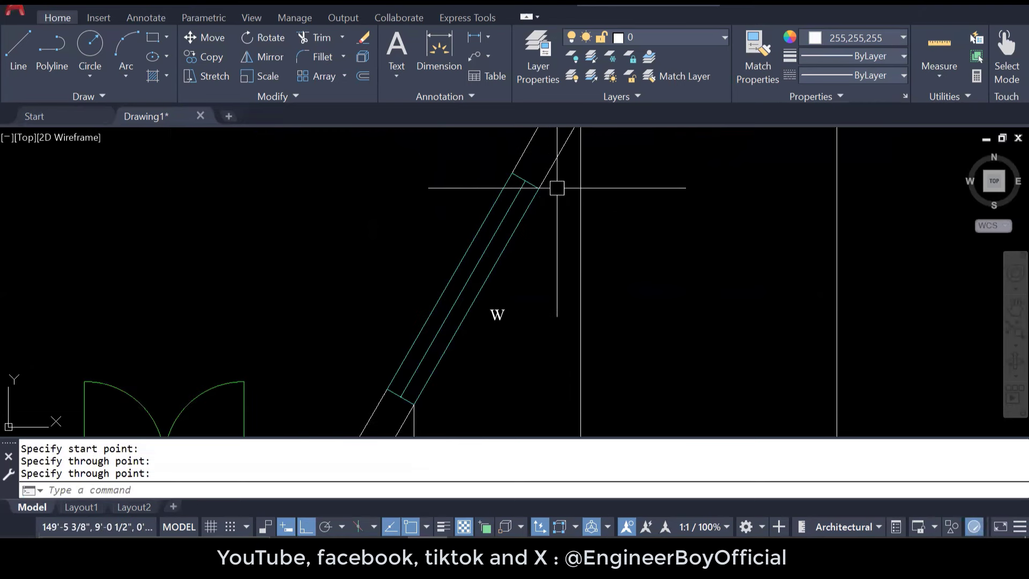
Step: Draw a ray straight down from the upper outer corner of the lower-right window
{"action": "key", "text": "space"}
{"action": "left_click", "coordinate": [537, 188]}
{"action": "left_click", "coordinate": [536, 235]}
{"action": "key", "text": "space"}
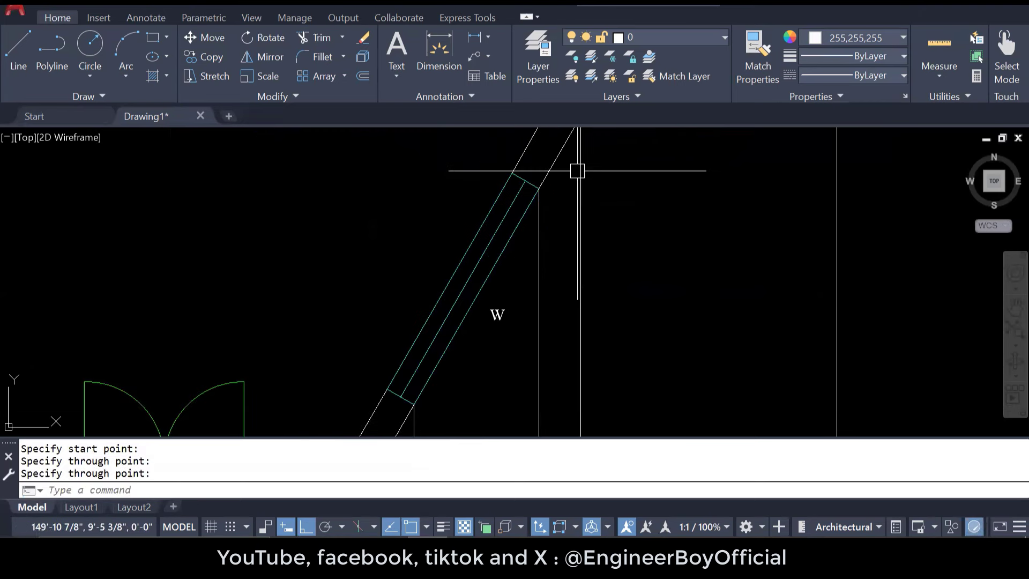
{"action": "scroll", "coordinate": [577, 172], "scroll_direction": "down", "scroll_amount": 5}
{"action": "key", "text": "Escape"}
{"action": "key", "text": "Escape"}
Step: Offset the lower horizontal line between the two outer vertical lines 11' downward
{"action": "scroll", "coordinate": [574, 272], "scroll_direction": "up", "scroll_amount": 3}
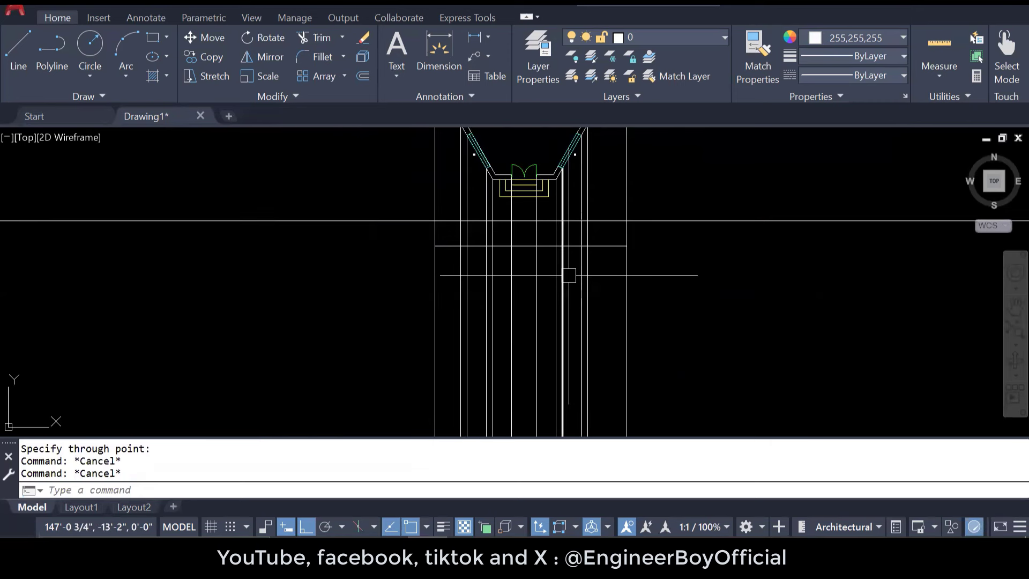
{"action": "scroll", "coordinate": [558, 263], "scroll_direction": "up", "scroll_amount": 3}
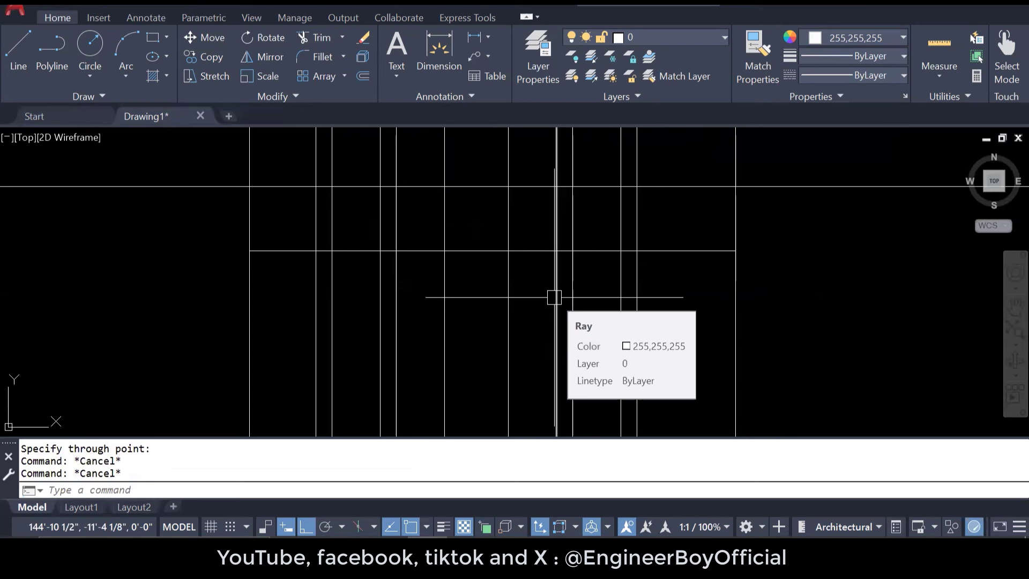
{"action": "type", "text": "o"}
{"action": "key", "text": "space"}
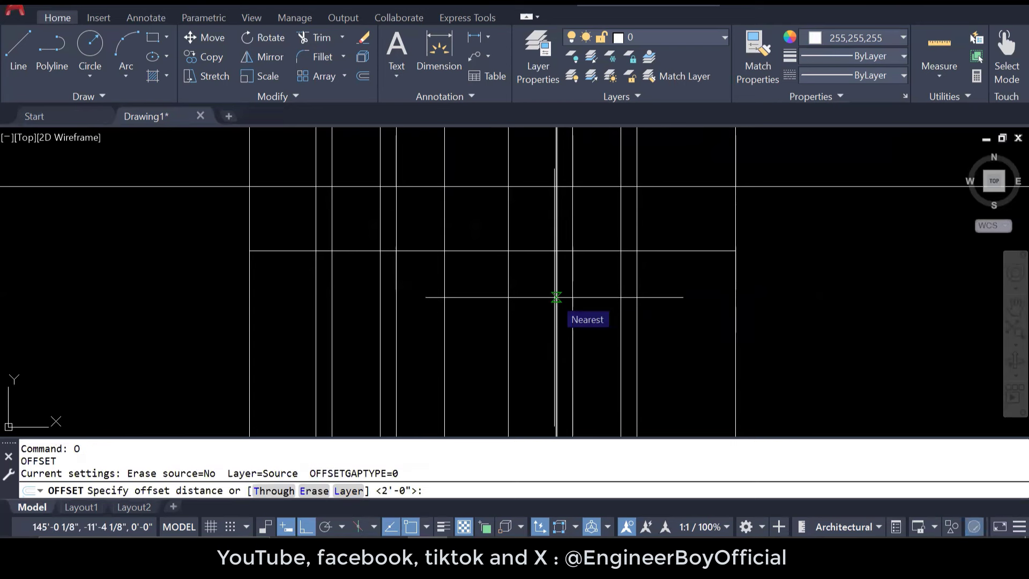
{"action": "type", "text": "11'"}
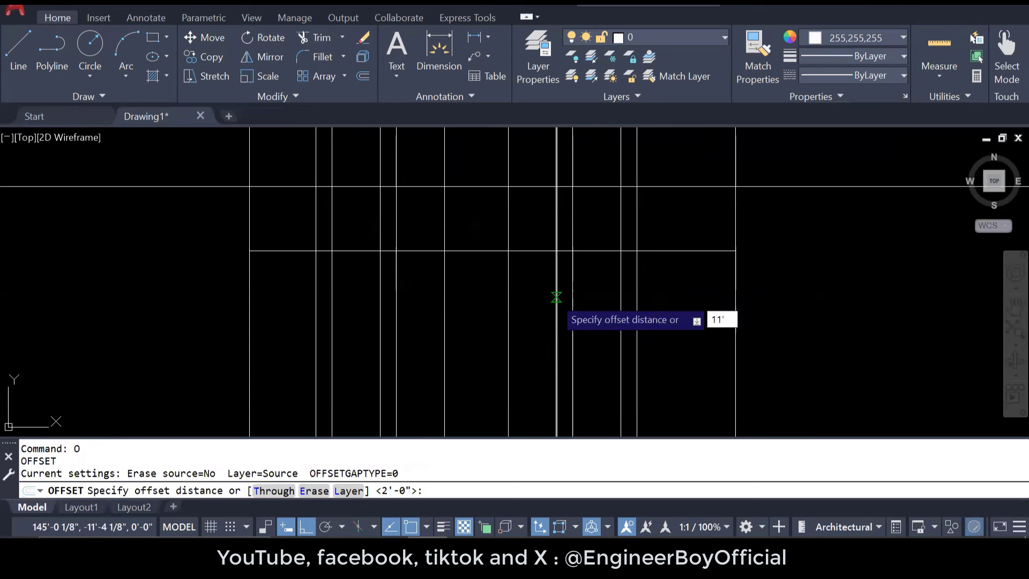
{"action": "key", "text": "Return"}
{"action": "scroll", "coordinate": [535, 300], "scroll_direction": "down", "scroll_amount": 3}
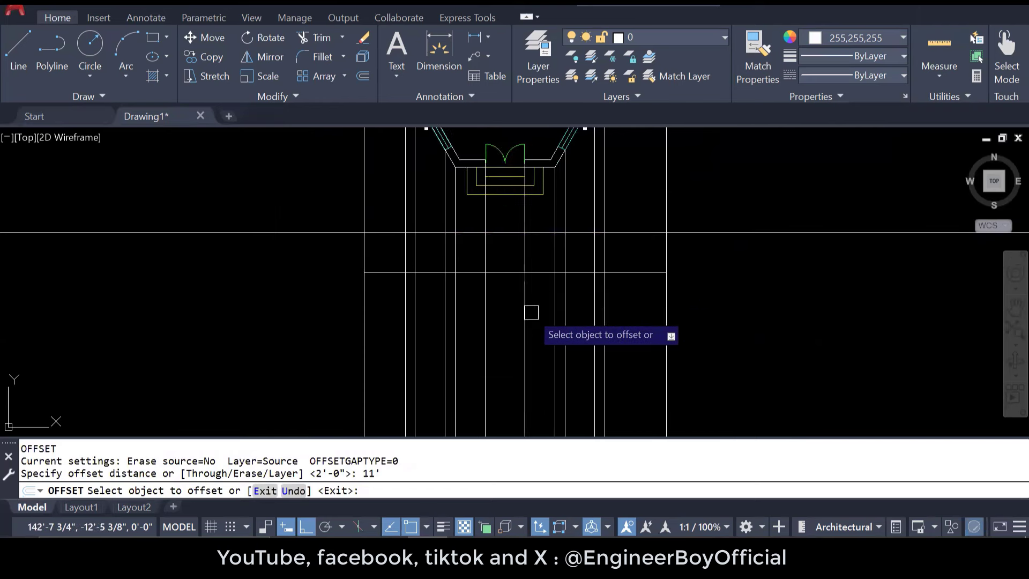
{"action": "left_click", "coordinate": [536, 248]}
{"action": "left_click", "coordinate": [536, 279]}
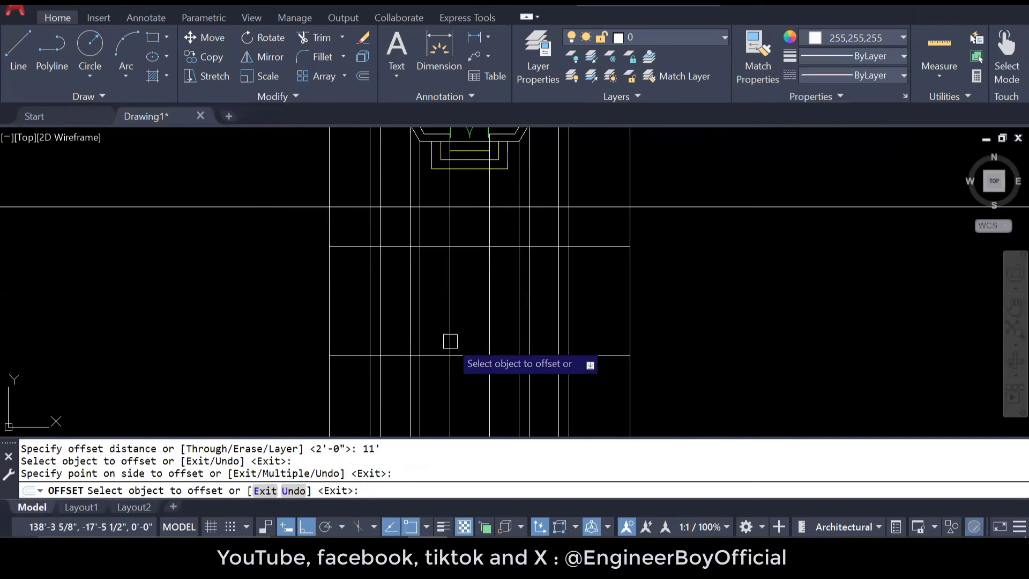
{"action": "middle_click_drag", "start_coordinate": [450, 361], "coordinate": [442, 391]}
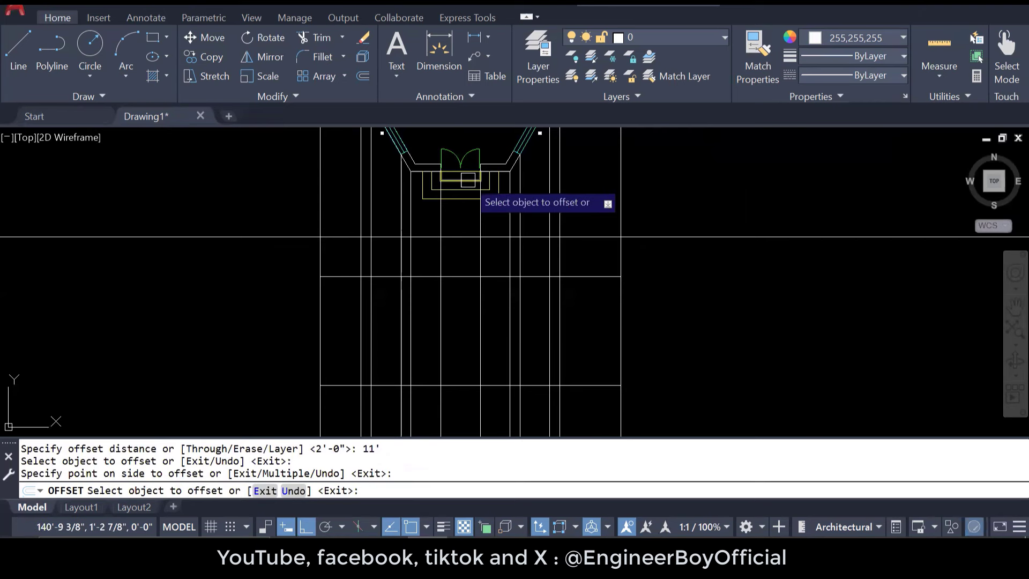
{"action": "scroll", "coordinate": [470, 204], "scroll_direction": "down", "scroll_amount": 1}
{"action": "scroll", "coordinate": [480, 316], "scroll_direction": "down", "scroll_amount": 1}
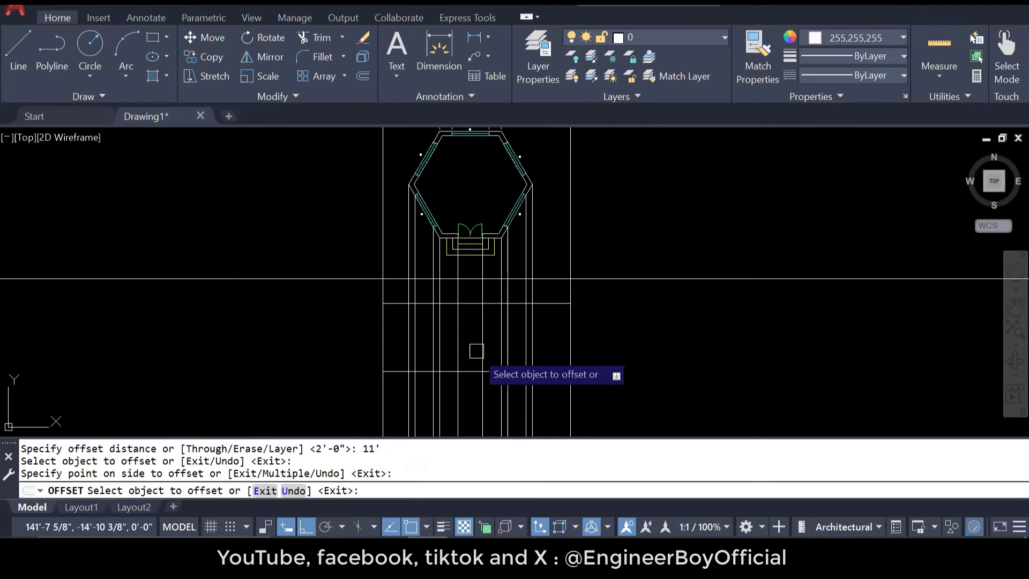
{"action": "scroll", "coordinate": [469, 371], "scroll_direction": "up", "scroll_amount": 2}
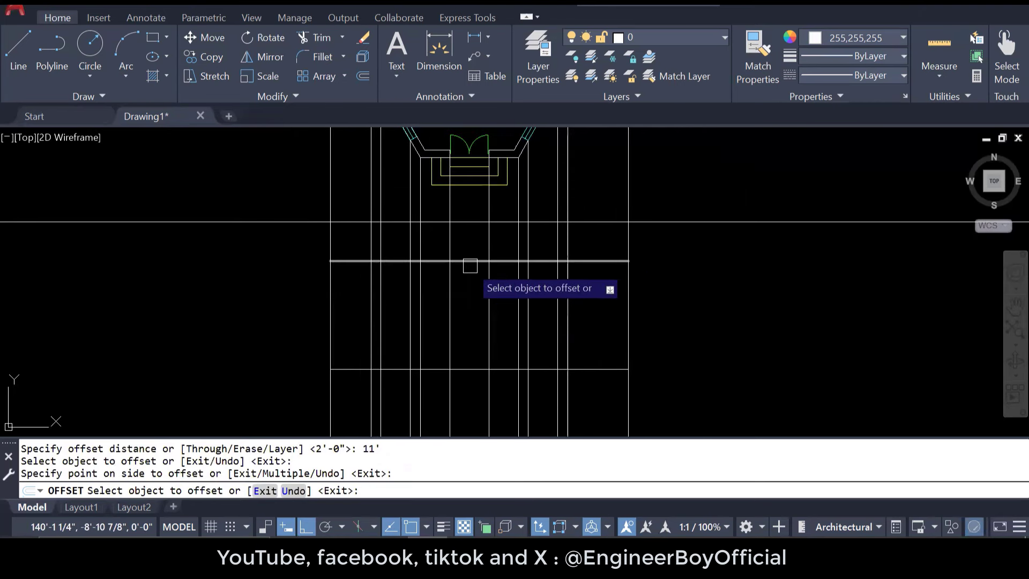
{"action": "scroll", "coordinate": [472, 266], "scroll_direction": "up", "scroll_amount": 4}
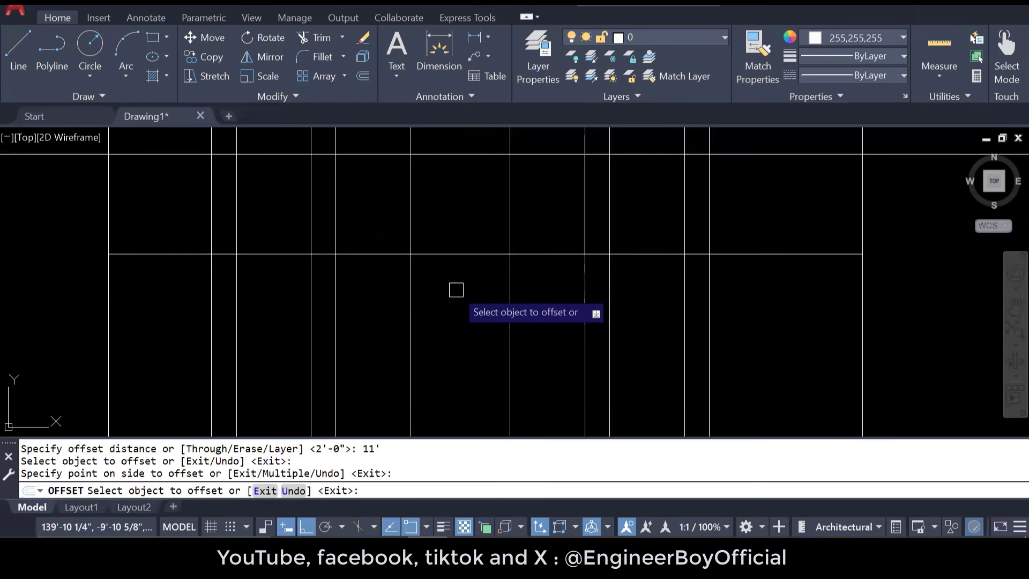
{"action": "scroll", "coordinate": [485, 294], "scroll_direction": "down", "scroll_amount": 5}
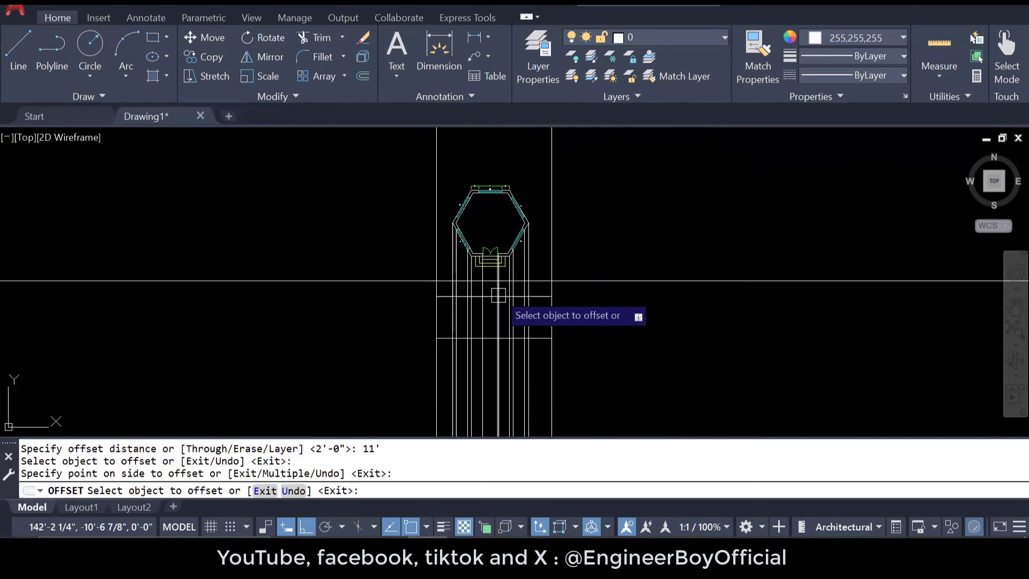
{"action": "scroll", "coordinate": [487, 226], "scroll_direction": "up", "scroll_amount": 2}
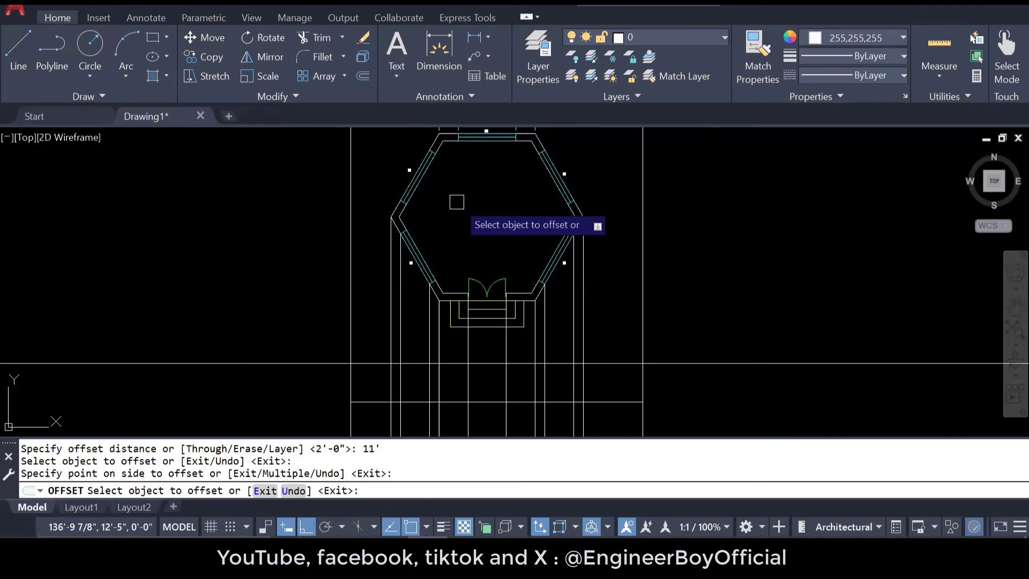
{"action": "key", "text": "Escape"}
{"action": "key", "text": "Escape"}
{"action": "key", "text": "Escape"}
{"action": "key", "text": "Escape"}
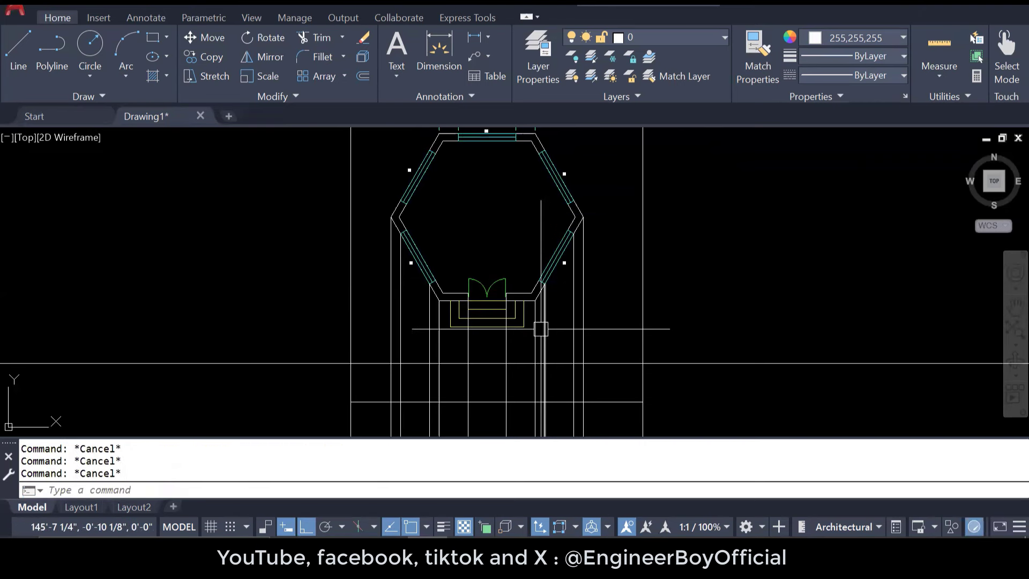
{"action": "middle_click_drag", "start_coordinate": [589, 293], "coordinate": [579, 169]}
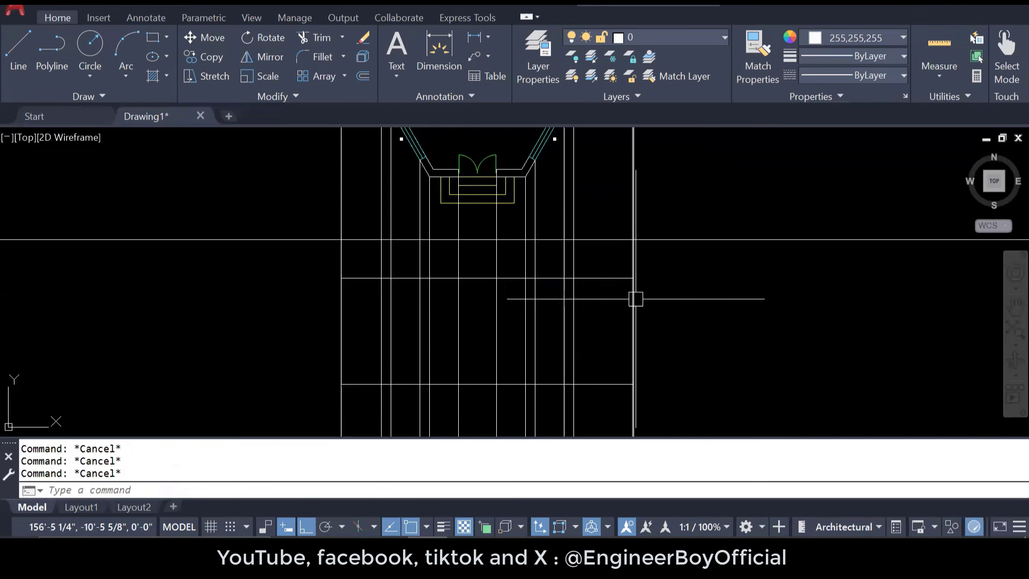
{"action": "middle_click_drag", "start_coordinate": [592, 301], "coordinate": [589, 386]}
{"action": "middle_click_drag", "start_coordinate": [553, 274], "coordinate": [543, 333]}
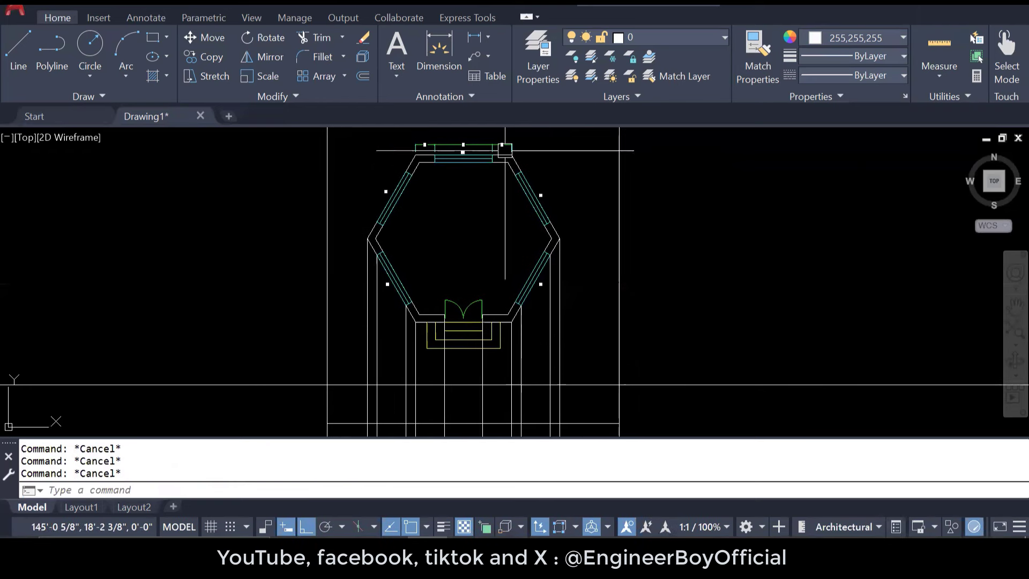
{"action": "scroll", "coordinate": [505, 150], "scroll_direction": "up", "scroll_amount": 3}
{"action": "scroll", "coordinate": [532, 204], "scroll_direction": "down", "scroll_amount": 4}
{"action": "key", "text": "Escape"}
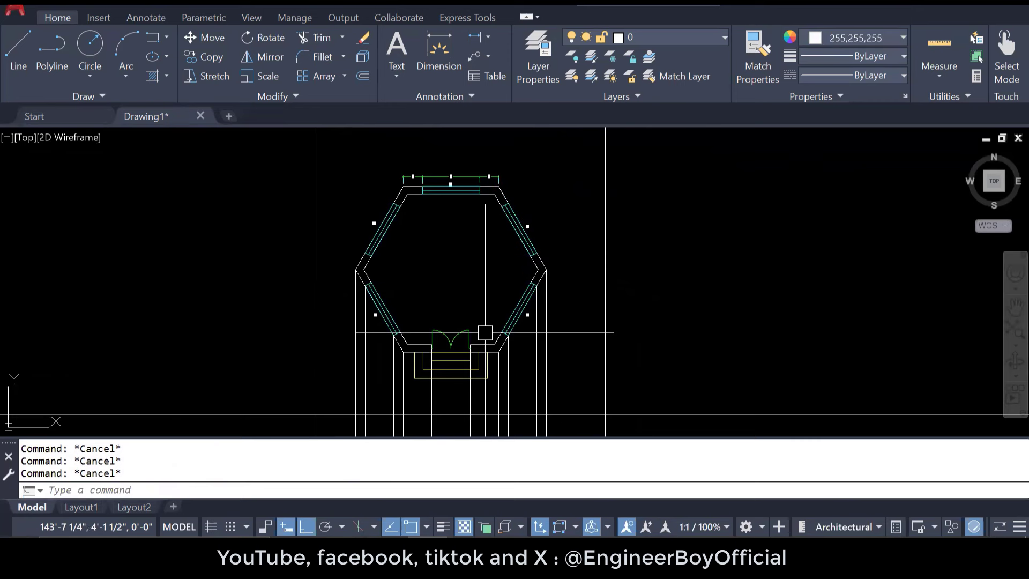
{"action": "scroll", "coordinate": [474, 333], "scroll_direction": "up", "scroll_amount": 2}
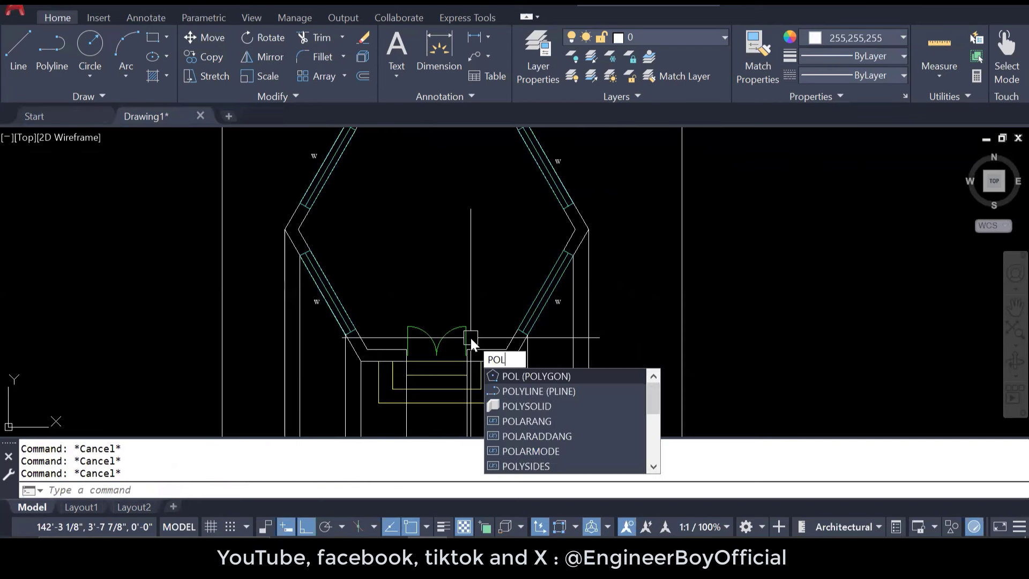
{"action": "key", "text": "Escape"}
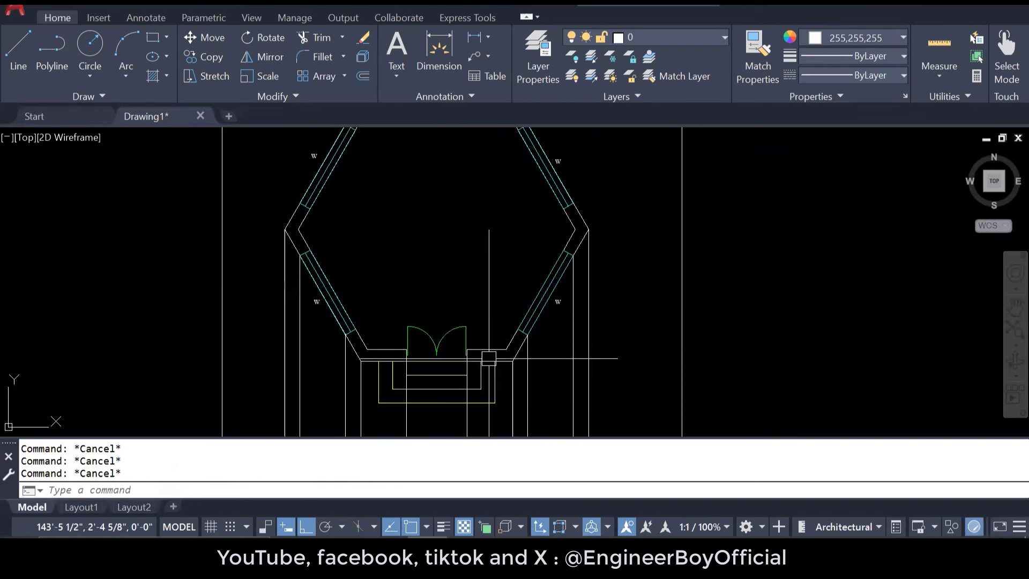
{"action": "left_click", "coordinate": [585, 219]}
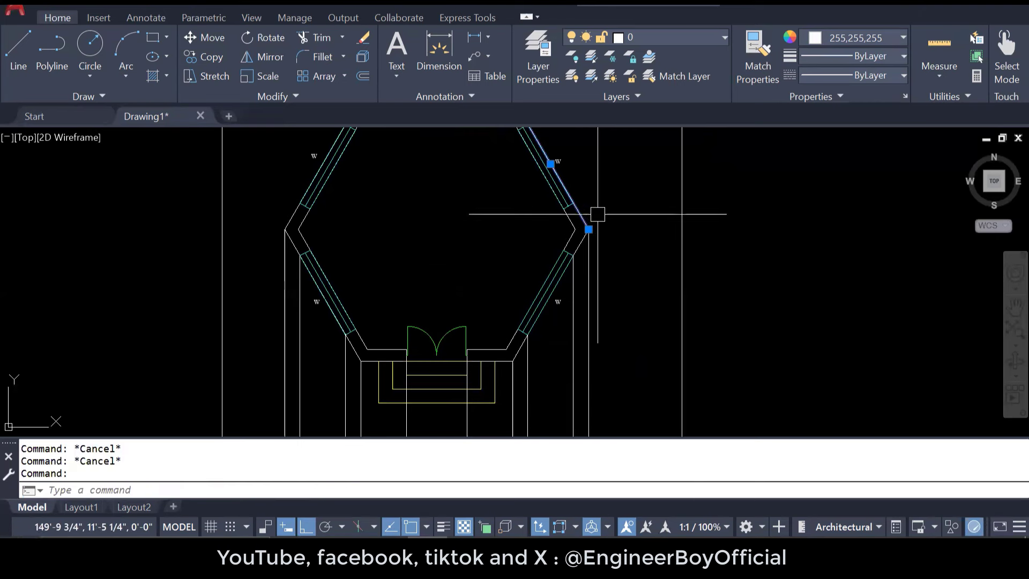
{"action": "key", "text": "Escape"}
{"action": "key", "text": "Escape"}
{"action": "key", "text": "Escape"}
Step: Trace a six-sided polygon over the outer wall face, using the Edge option between the bottom wall's two outer corners
{"action": "scroll", "coordinate": [506, 328], "scroll_direction": "down", "scroll_amount": 2}
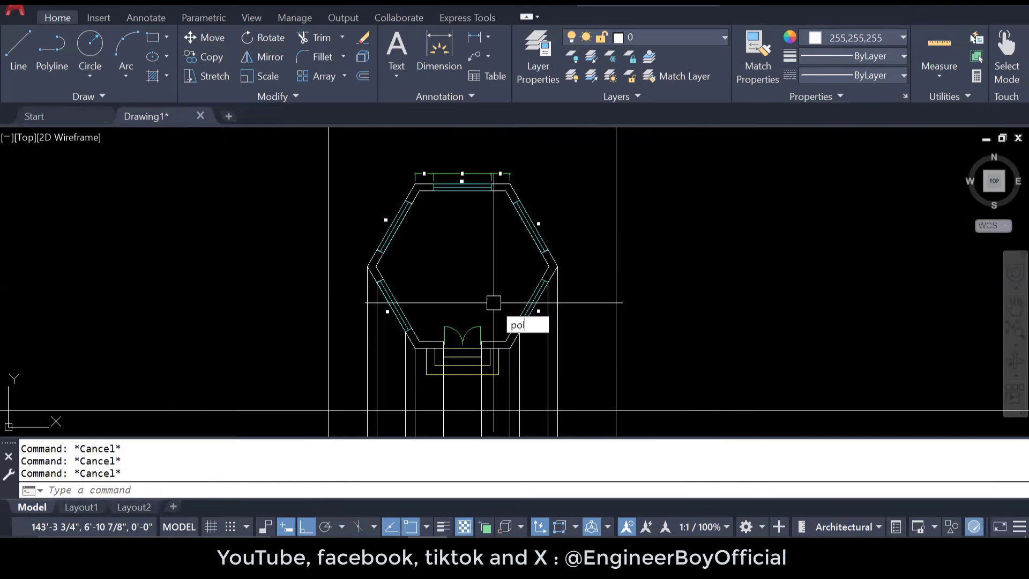
{"action": "key", "text": "Return"}
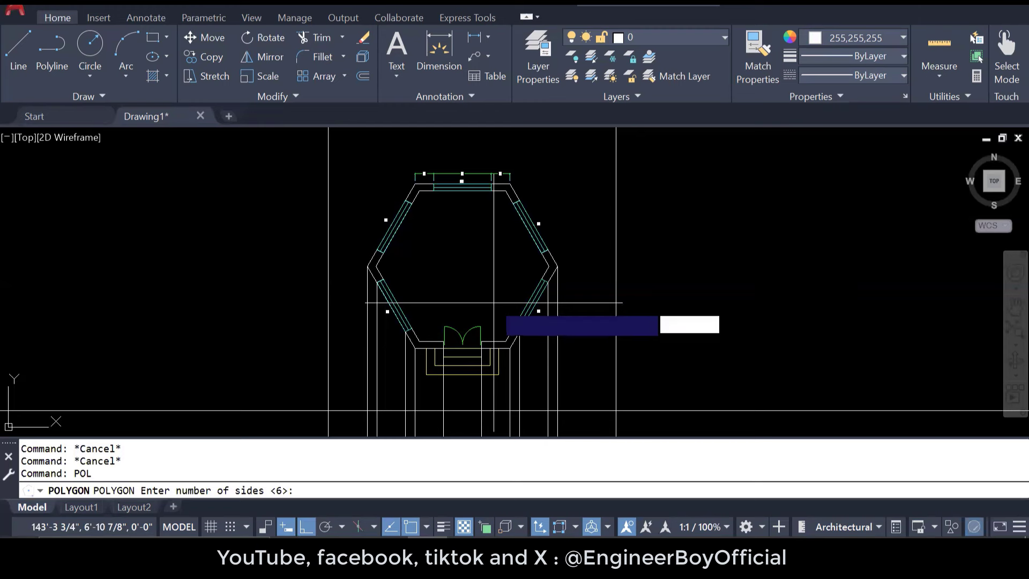
{"action": "key", "text": "Return"}
{"action": "type", "text": "e"}
{"action": "key", "text": "Return"}
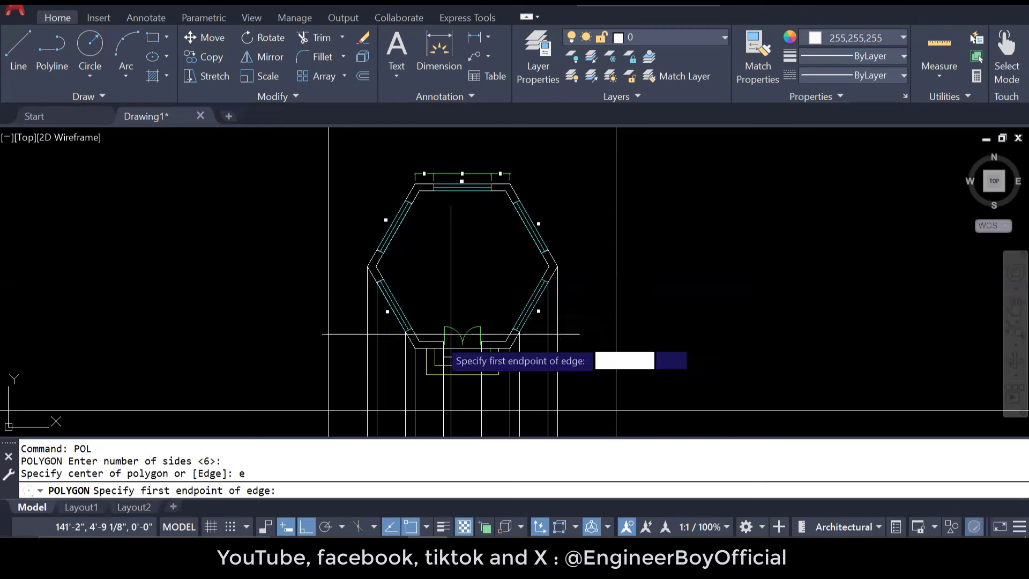
{"action": "scroll", "coordinate": [418, 343], "scroll_direction": "up", "scroll_amount": 4}
{"action": "left_click", "coordinate": [413, 339]}
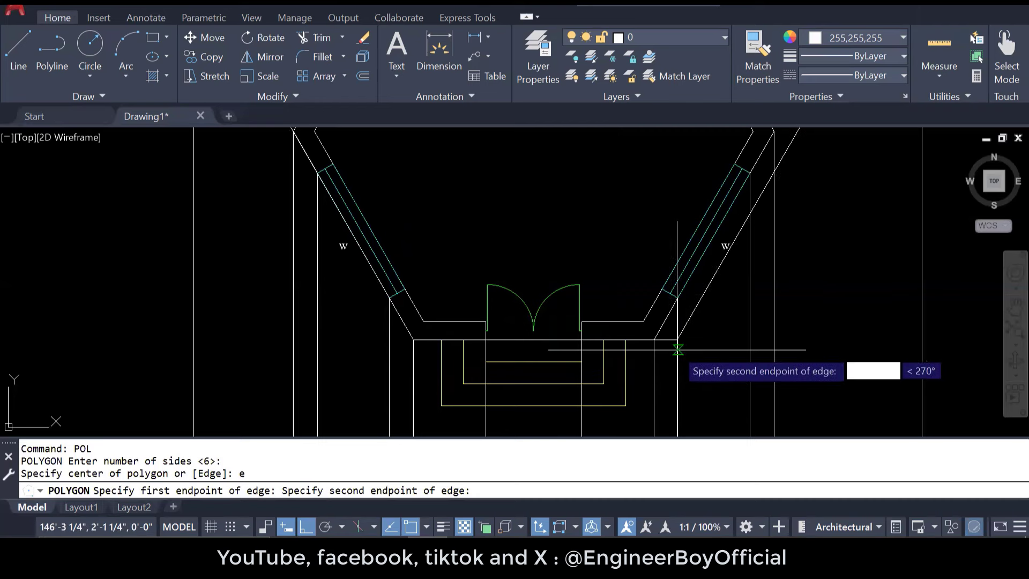
{"action": "left_click", "coordinate": [654, 339]}
{"action": "left_click", "coordinate": [687, 216]}
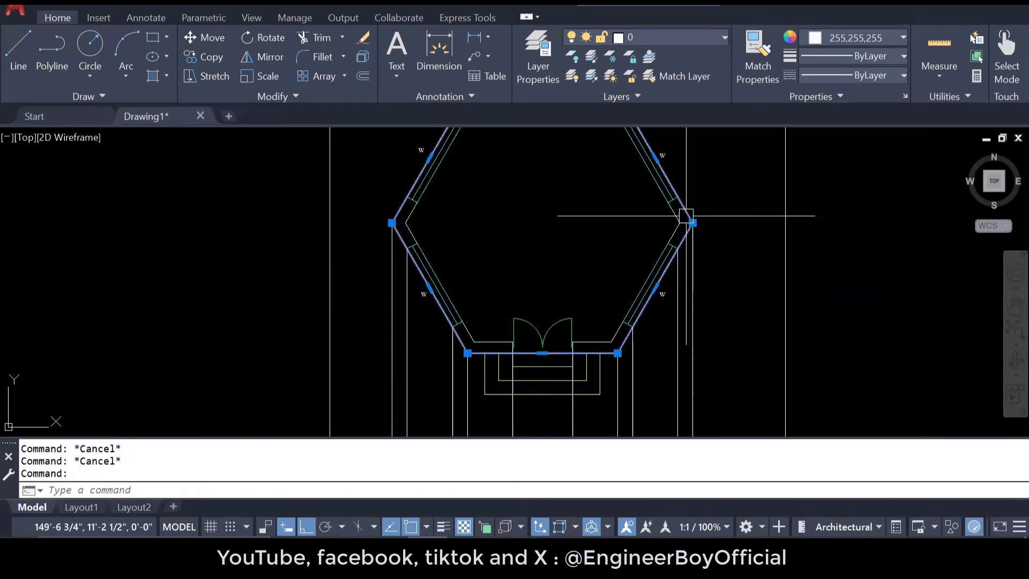
{"action": "middle_click_drag", "start_coordinate": [719, 201], "coordinate": [623, 277]}
{"action": "key", "text": "Escape"}
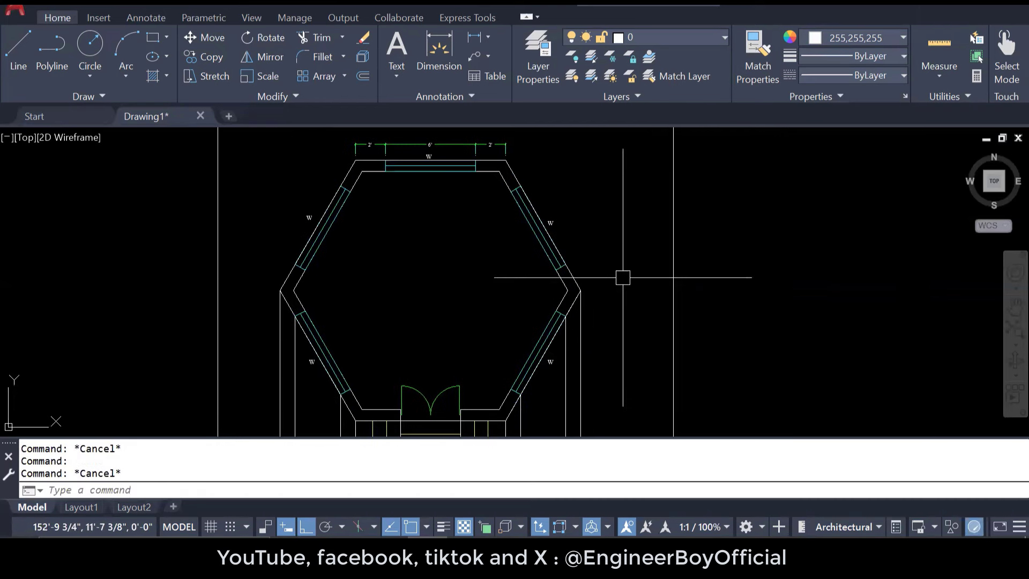
Step: Offset the traced hexagon 12 inches outward from the outer wall face
{"action": "type", "text": "o"}
{"action": "key", "text": "Return"}
{"action": "type", "text": "12"}
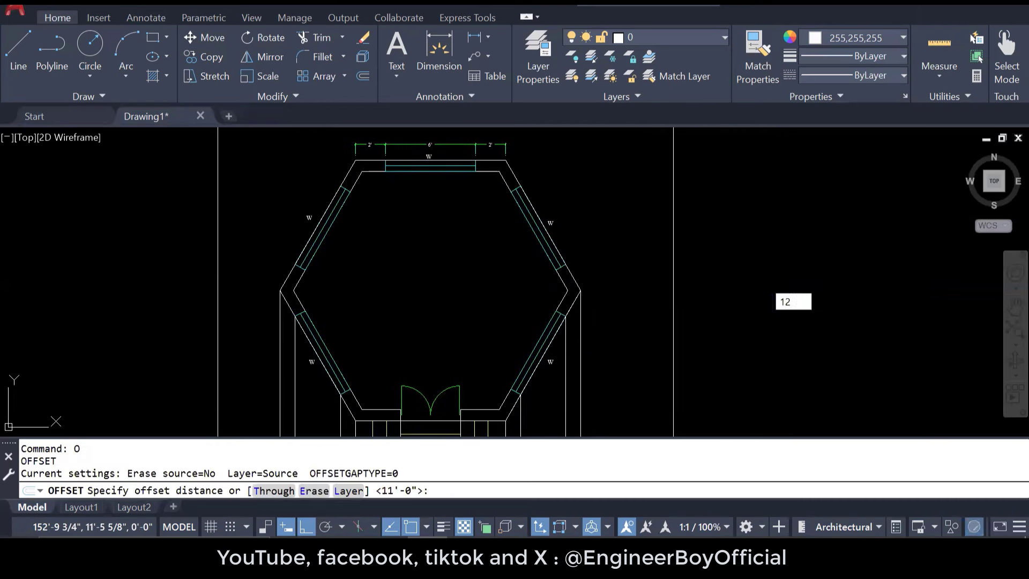
{"action": "key", "text": "Return"}
{"action": "left_click", "coordinate": [537, 214]}
{"action": "left_click", "coordinate": [543, 167]}
{"action": "key", "text": "Escape"}
{"action": "key", "text": "Escape"}
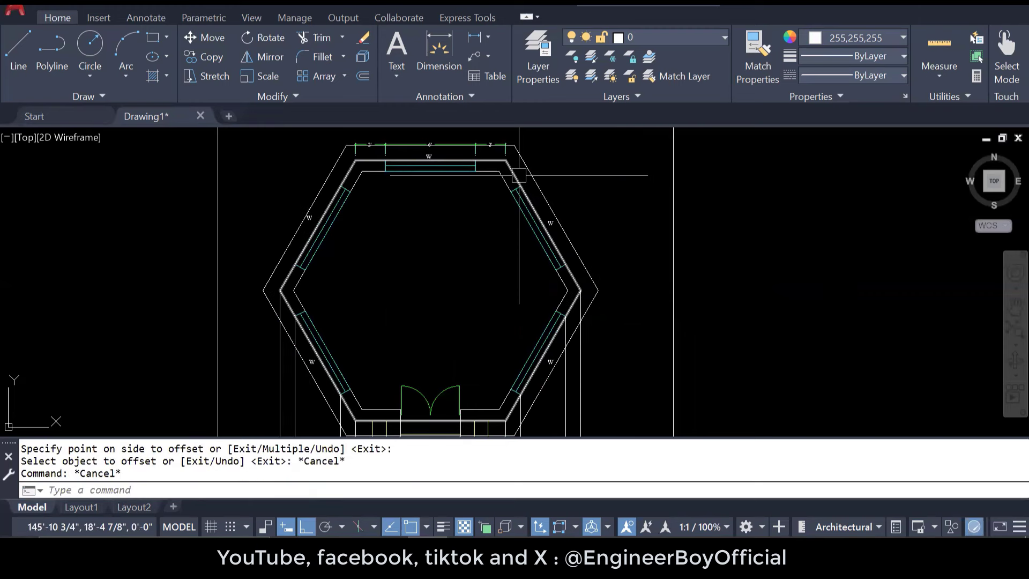
Step: Erase the traced hexagon on the outer wall face, keeping only its outward offset copy
{"action": "left_click", "coordinate": [529, 173]}
{"action": "type", "text": "E"}
{"action": "key", "text": "Return"}
{"action": "key", "text": "Escape"}
{"action": "key", "text": "Escape"}
{"action": "left_click", "coordinate": [536, 184]}
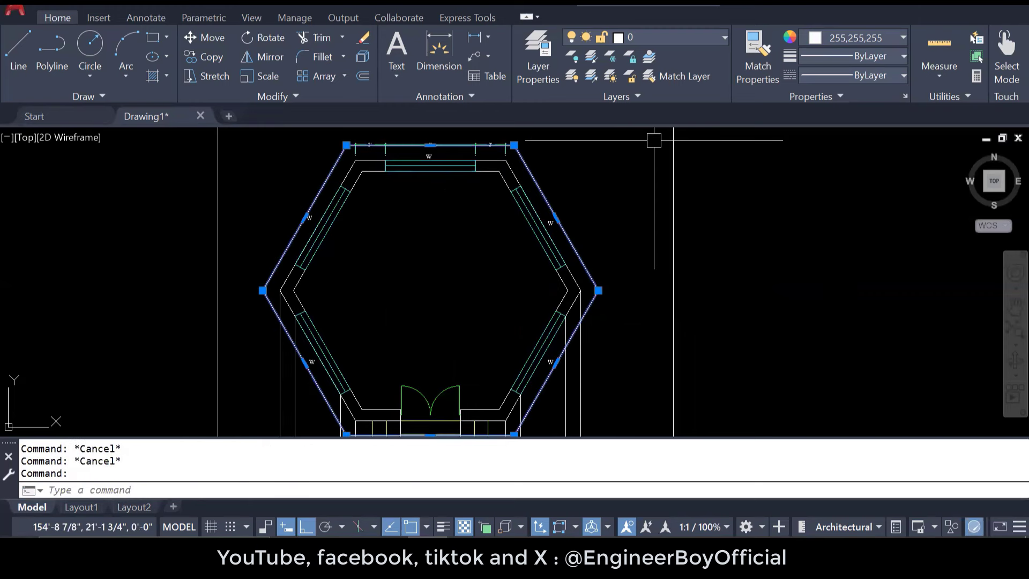
{"action": "key", "text": "Escape"}
Step: Move the three dimensions along the top wall straight up, clear of the outer offset hexagon
{"action": "middle_click_drag", "start_coordinate": [512, 162], "coordinate": [507, 204]}
{"action": "scroll", "coordinate": [401, 179], "scroll_direction": "up", "scroll_amount": 2}
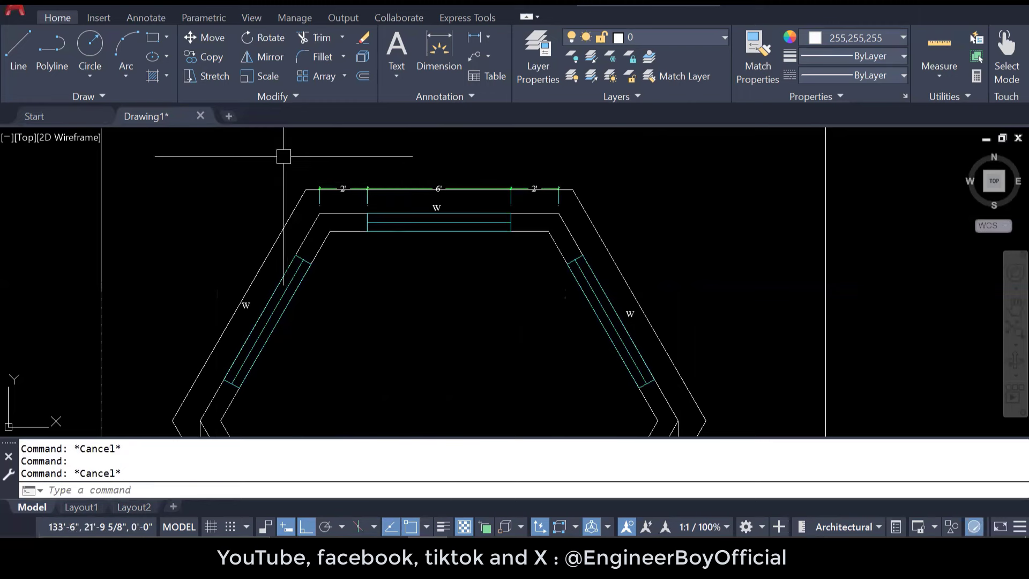
{"action": "scroll", "coordinate": [375, 174], "scroll_direction": "up", "scroll_amount": 2}
{"action": "left_click", "coordinate": [259, 158]}
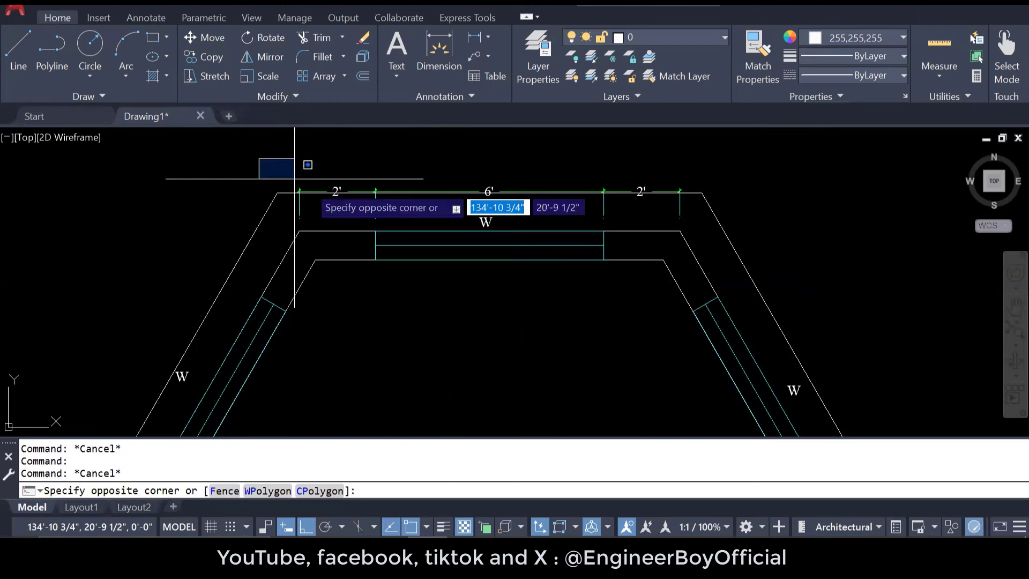
{"action": "left_click", "coordinate": [780, 226]}
{"action": "scroll", "coordinate": [728, 294], "scroll_direction": "up", "scroll_amount": 2}
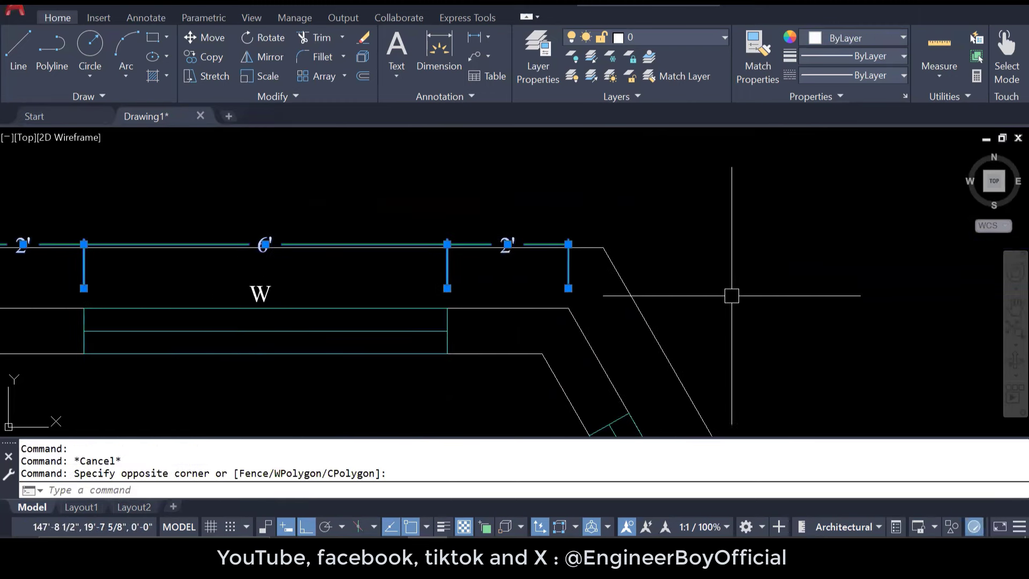
{"action": "type", "text": "M"}
{"action": "key", "text": "Return"}
{"action": "left_click", "coordinate": [658, 219]}
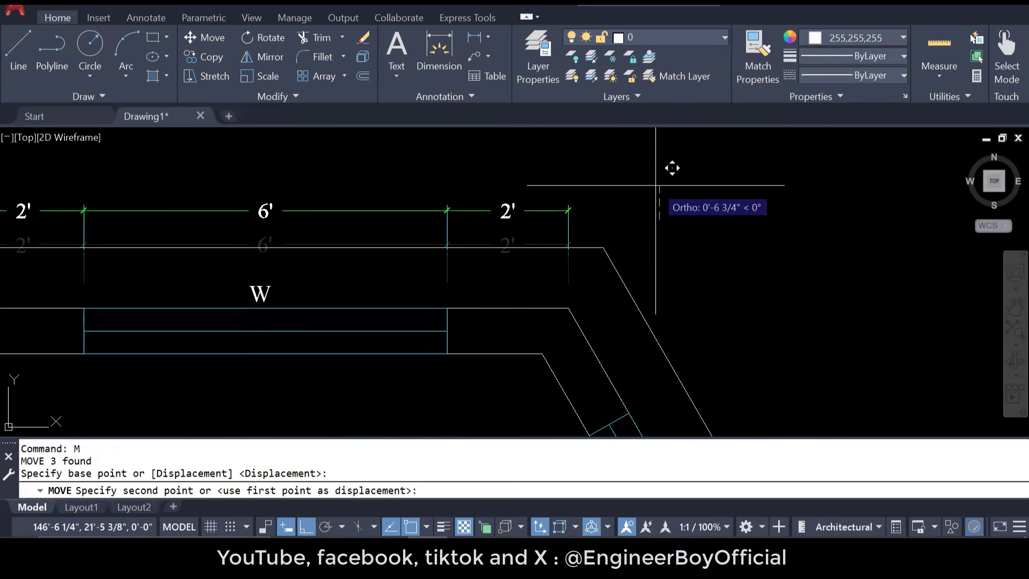
{"action": "key", "text": "Escape"}
{"action": "key", "text": "Escape"}
{"action": "scroll", "coordinate": [741, 276], "scroll_direction": "down", "scroll_amount": 4}
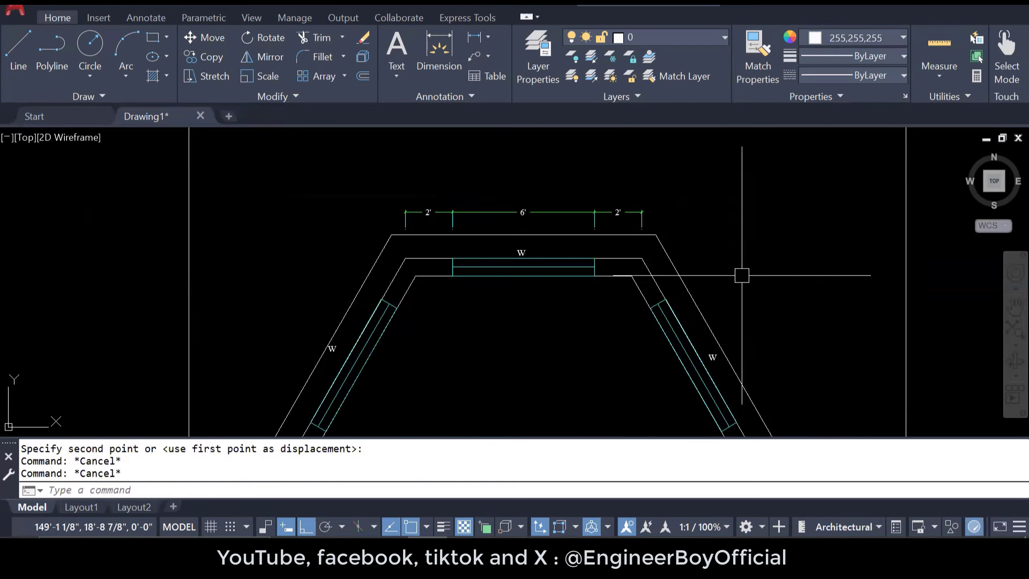
Step: Load the dotted linetype ACAD_ISO07W100 (ISO dot) into the drawing through the Linetype Manager
{"action": "scroll", "coordinate": [696, 254], "scroll_direction": "down", "scroll_amount": 2}
{"action": "scroll", "coordinate": [660, 229], "scroll_direction": "up", "scroll_amount": 3}
{"action": "left_click", "coordinate": [657, 223]}
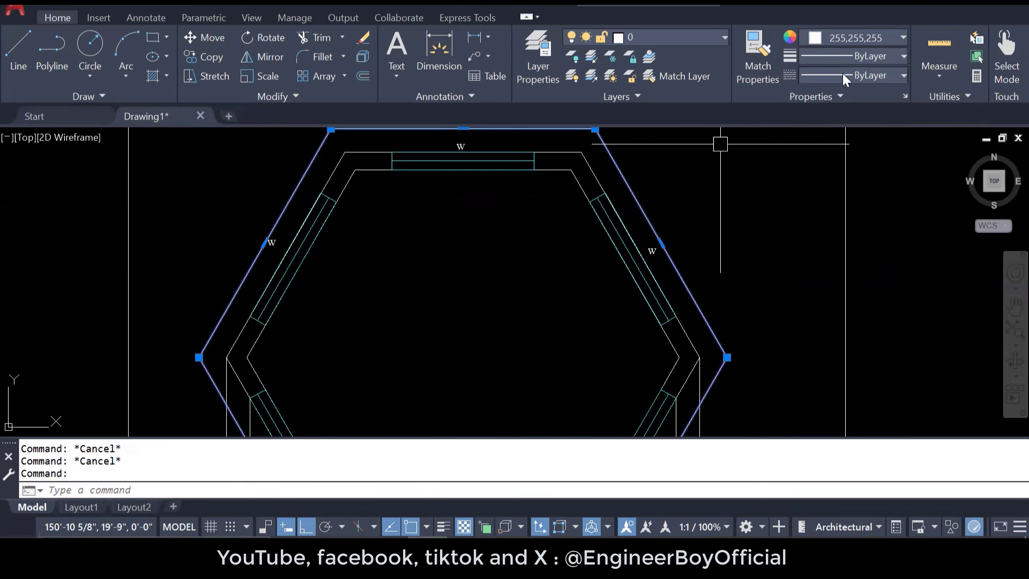
{"action": "left_click", "coordinate": [861, 73]}
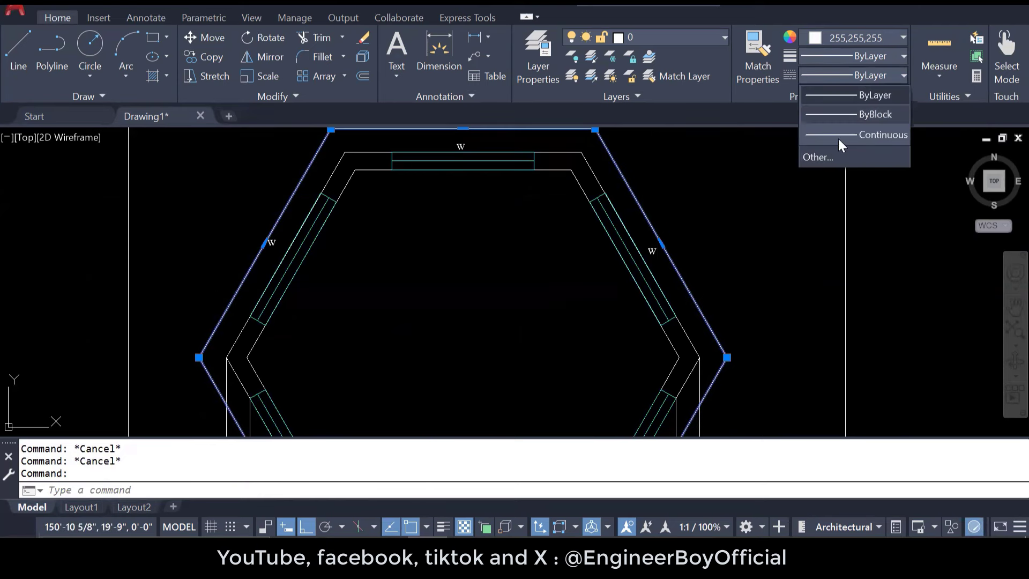
{"action": "left_click", "coordinate": [831, 157]}
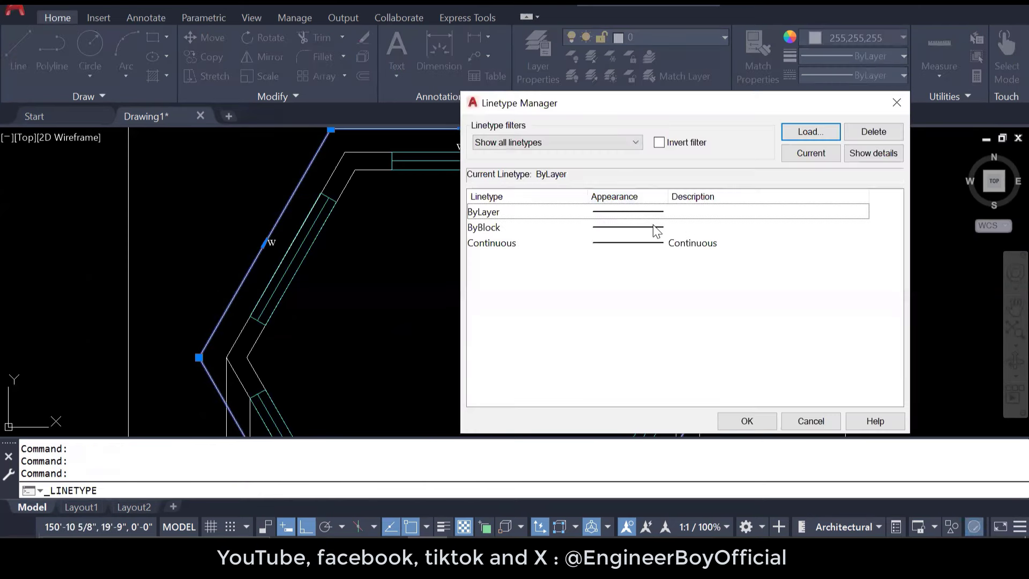
{"action": "left_click", "coordinate": [807, 132]}
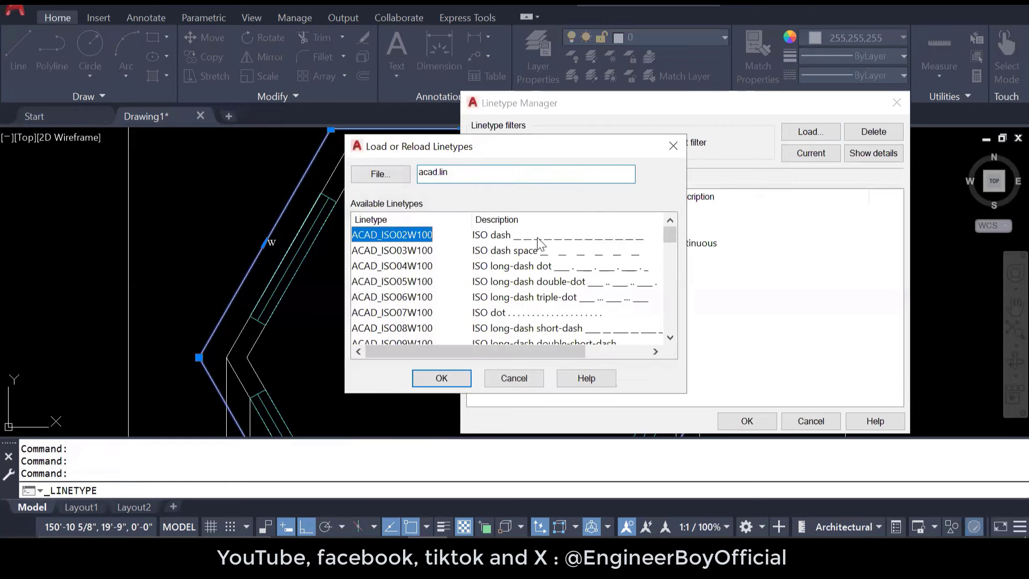
{"action": "left_click", "coordinate": [544, 314]}
{"action": "left_click", "coordinate": [437, 376]}
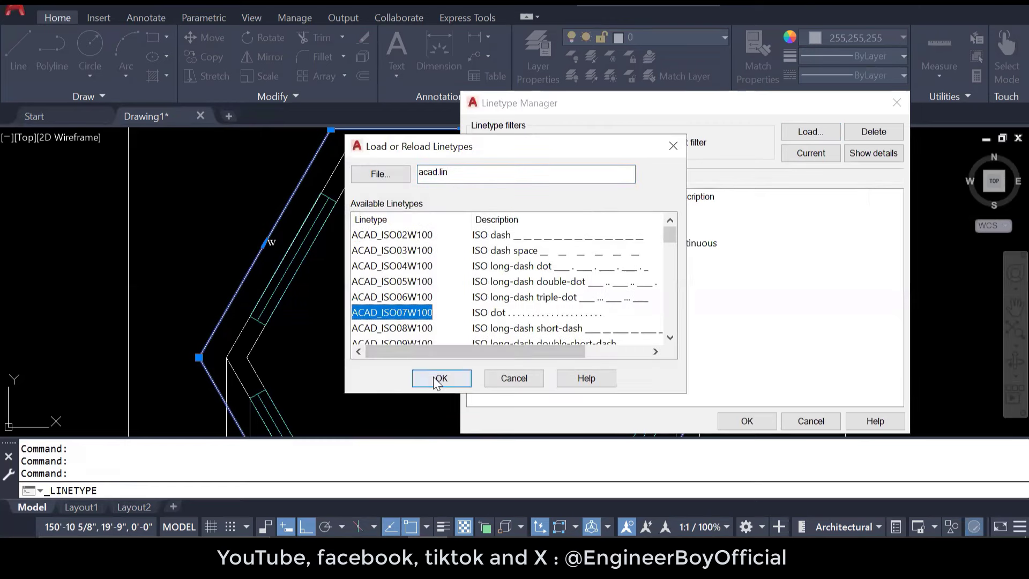
{"action": "left_click", "coordinate": [763, 422]}
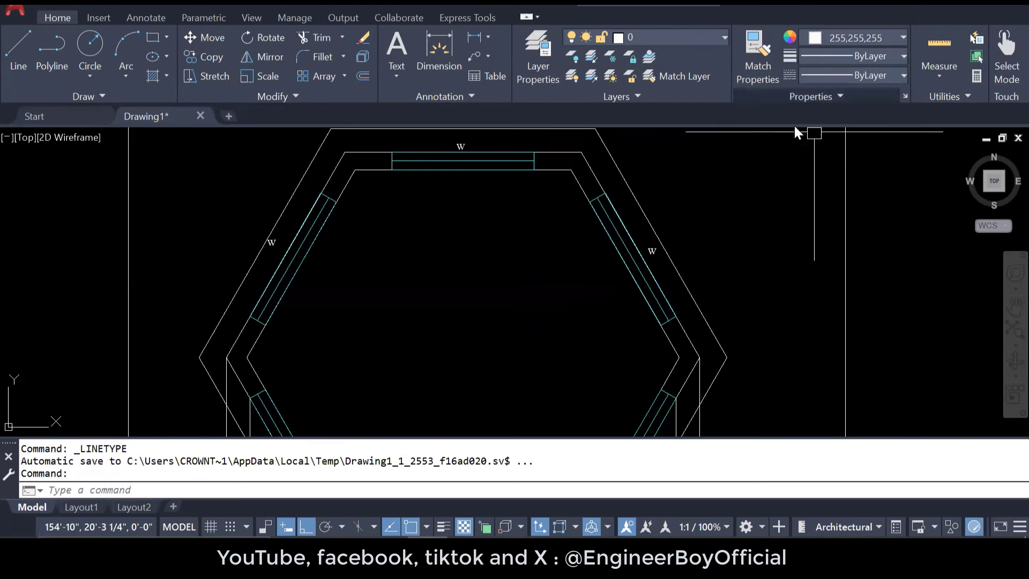
Step: Apply the ACAD_ISO07W100 dotted linetype to the outer offset hexagon around the plan
{"action": "left_click", "coordinate": [837, 73]}
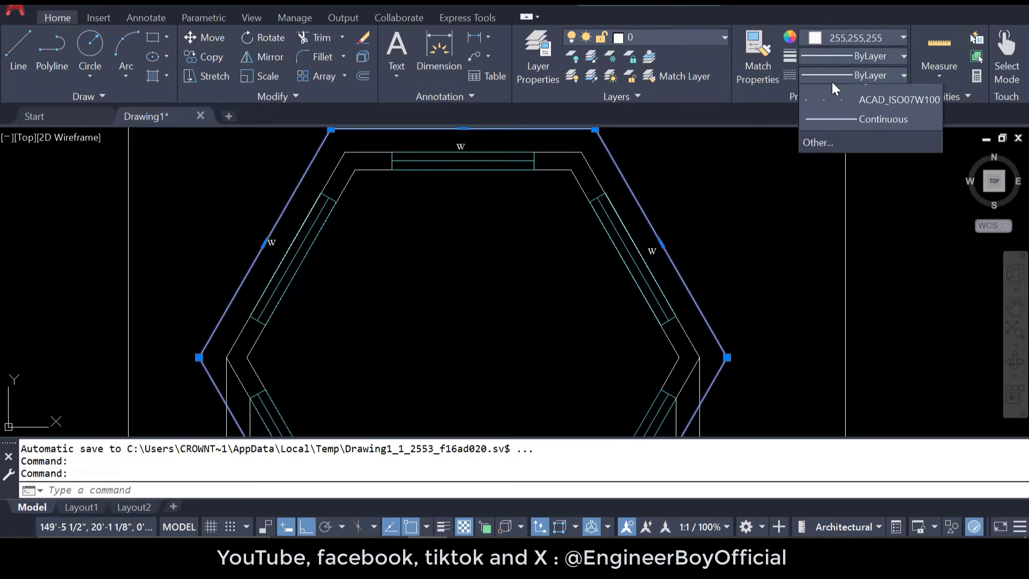
{"action": "left_click", "coordinate": [837, 137]}
{"action": "key", "text": "Escape"}
{"action": "key", "text": "Escape"}
Step: Offset the height line just below the long horizontal construction line 6 inches downward
{"action": "scroll", "coordinate": [770, 191], "scroll_direction": "down", "scroll_amount": 5}
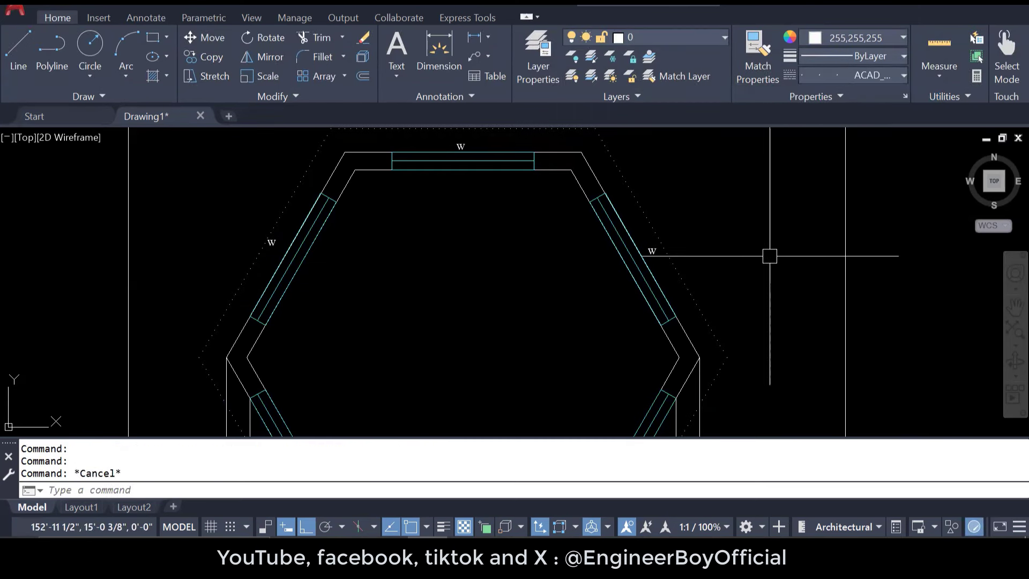
{"action": "scroll", "coordinate": [529, 351], "scroll_direction": "up", "scroll_amount": 3}
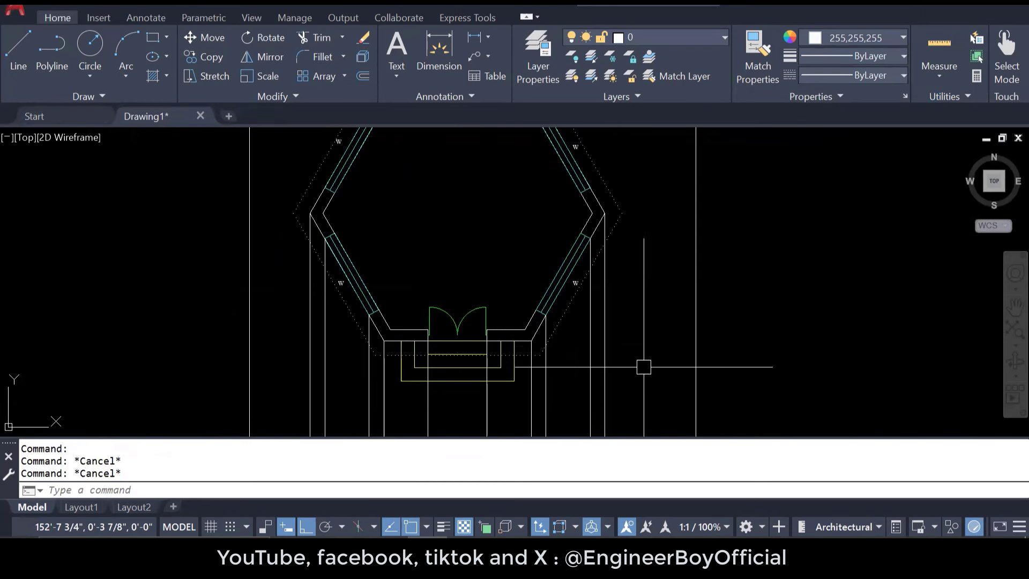
{"action": "scroll", "coordinate": [644, 367], "scroll_direction": "down", "scroll_amount": 2}
{"action": "scroll", "coordinate": [402, 279], "scroll_direction": "up", "scroll_amount": 6}
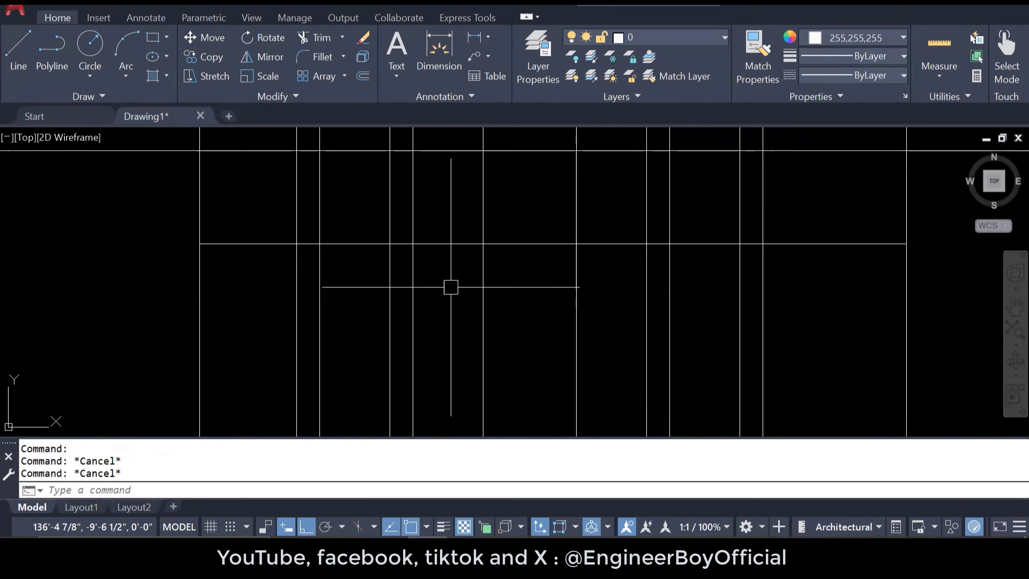
{"action": "type", "text": "o"}
{"action": "key", "text": "Return"}
{"action": "type", "text": "6"}
{"action": "key", "text": "Return"}
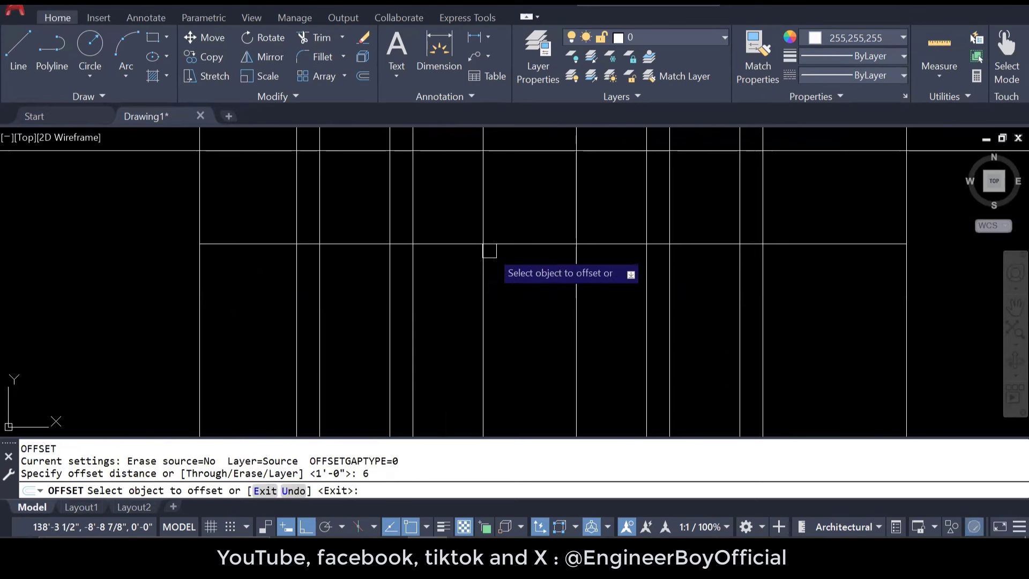
{"action": "left_click", "coordinate": [504, 249]}
{"action": "left_click", "coordinate": [506, 296]}
{"action": "middle_click_drag", "start_coordinate": [506, 298], "coordinate": [501, 228]}
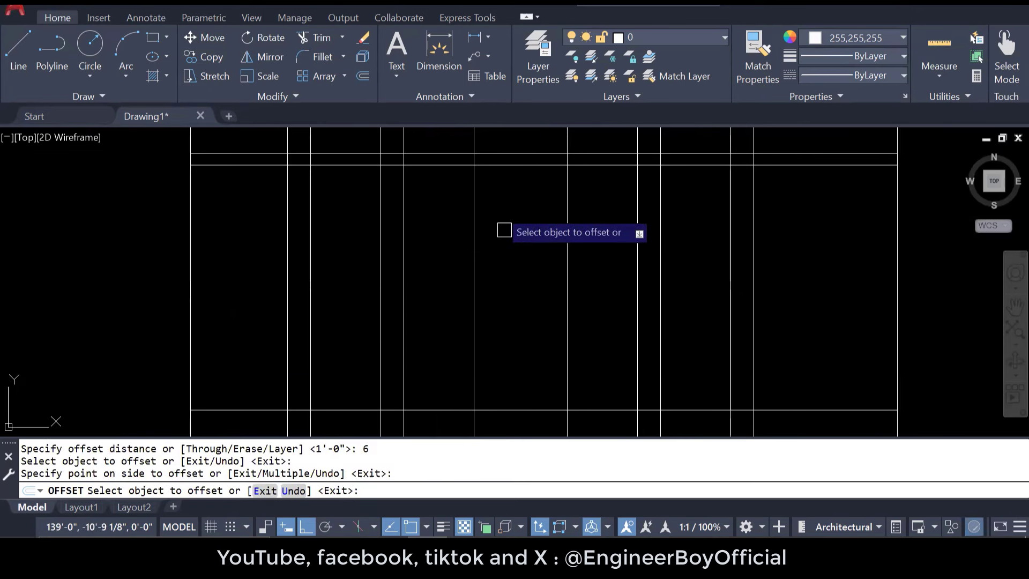
{"action": "key", "text": "Escape"}
{"action": "key", "text": "Escape"}
Step: Erase the lowest horizontal height line, below the 6-inch pair of lines in the elevation
{"action": "left_click", "coordinate": [518, 410]}
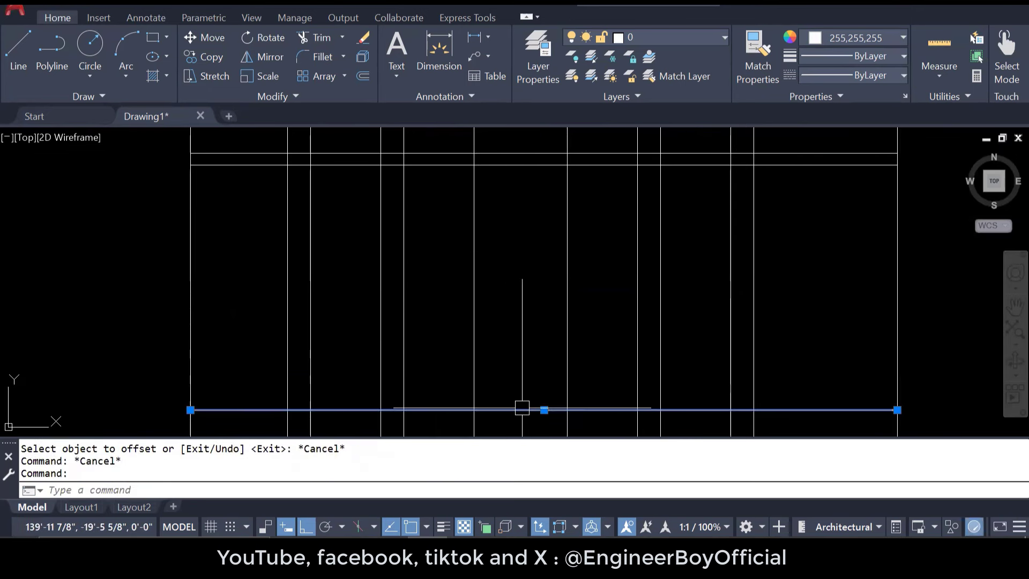
{"action": "type", "text": "E"}
{"action": "key", "text": "Return"}
{"action": "middle_click_drag", "start_coordinate": [558, 356], "coordinate": [550, 350]}
{"action": "key", "text": "Escape"}
Step: Offset the lower line of the 6-inch pair 11 feet downward
{"action": "type", "text": "O"}
{"action": "key", "text": "Return"}
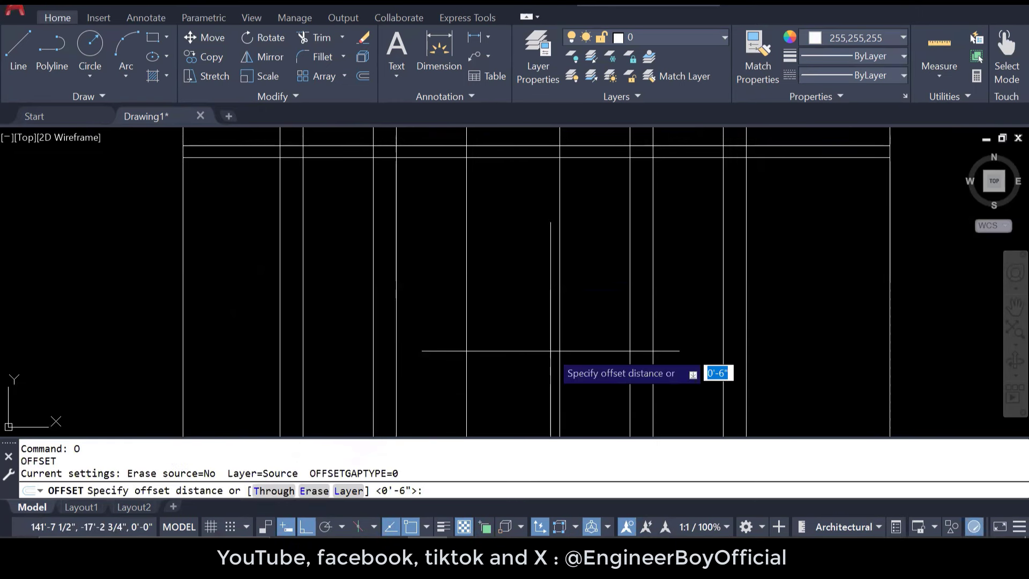
{"action": "type", "text": "11'"}
{"action": "key", "text": "Return"}
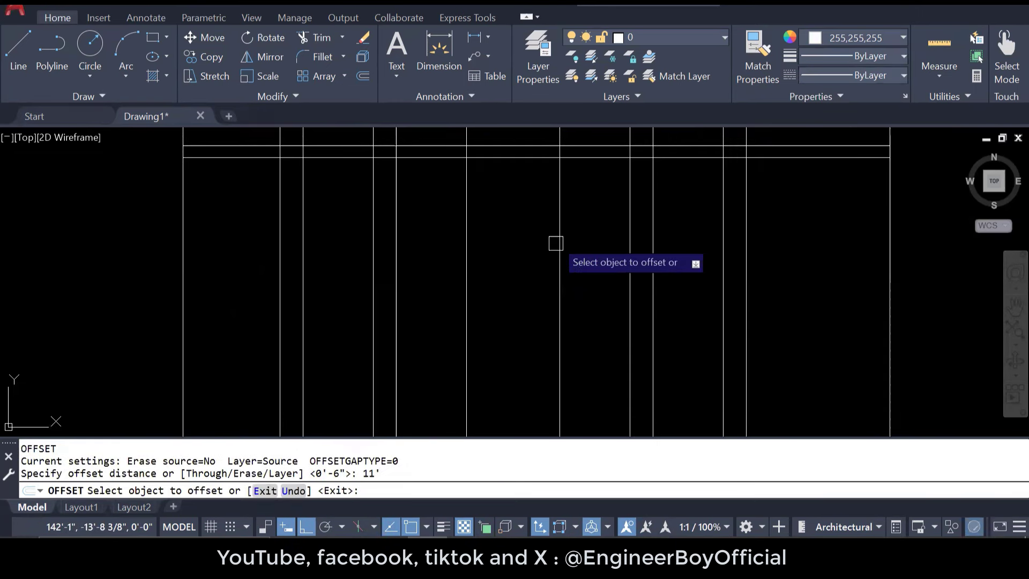
{"action": "left_click", "coordinate": [524, 160]}
{"action": "left_click", "coordinate": [513, 215]}
{"action": "scroll", "coordinate": [494, 276], "scroll_direction": "down", "scroll_amount": 4}
{"action": "key", "text": "Escape"}
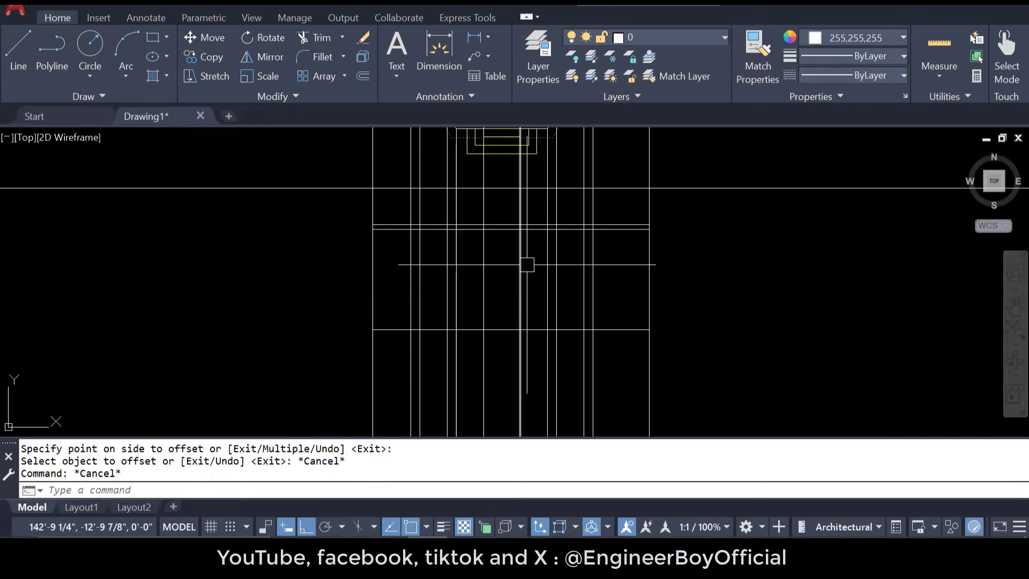
{"action": "middle_click_drag", "start_coordinate": [520, 279], "coordinate": [515, 293]}
{"action": "middle_click_drag", "start_coordinate": [579, 263], "coordinate": [567, 238]}
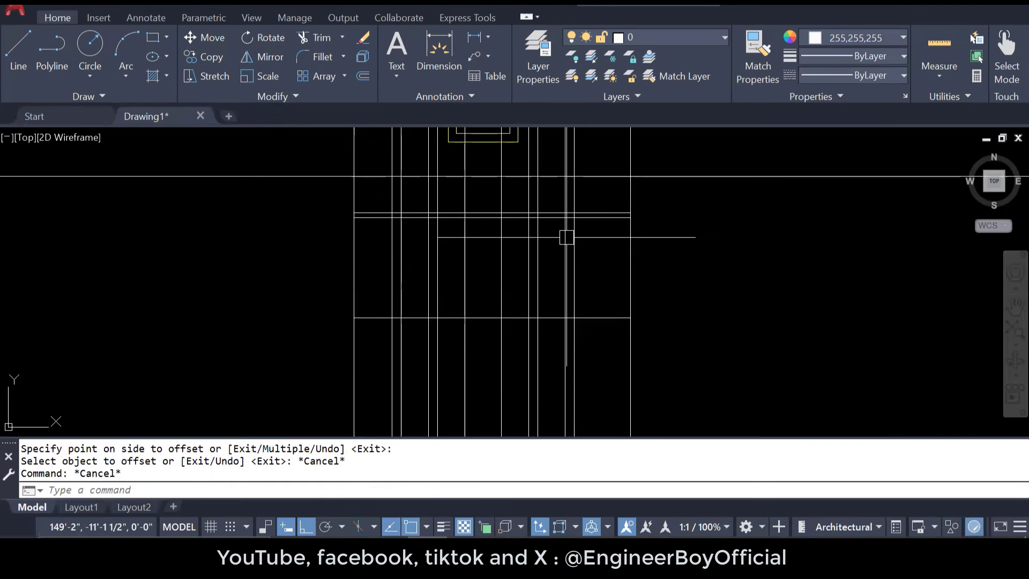
{"action": "key", "text": "Return"}
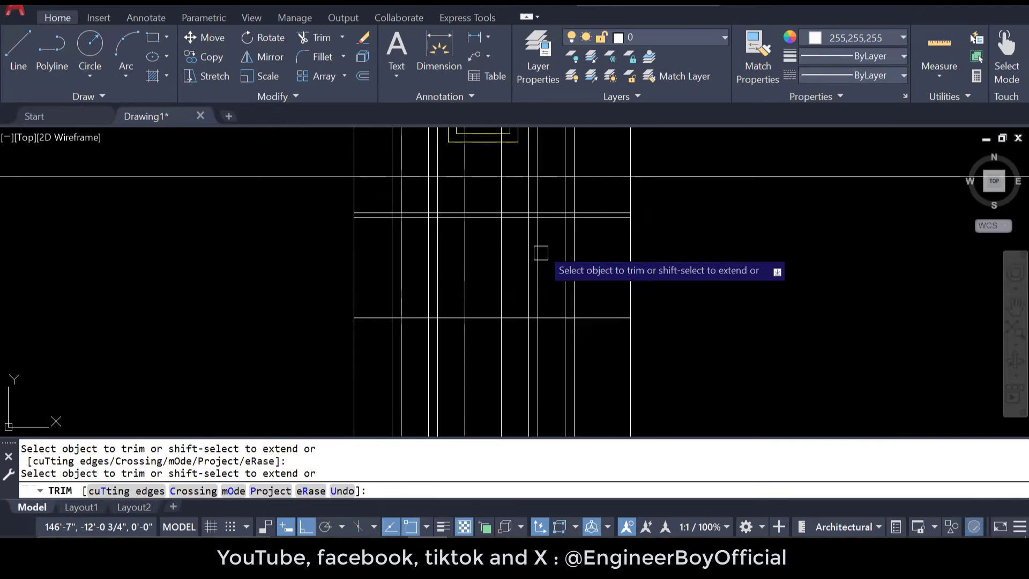
{"action": "scroll", "coordinate": [541, 251], "scroll_direction": "down", "scroll_amount": 1}
{"action": "key", "text": "Escape"}
Step: Offset the elevation's lowest horizontal line 18 inches downward
{"action": "scroll", "coordinate": [504, 246], "scroll_direction": "up", "scroll_amount": 4}
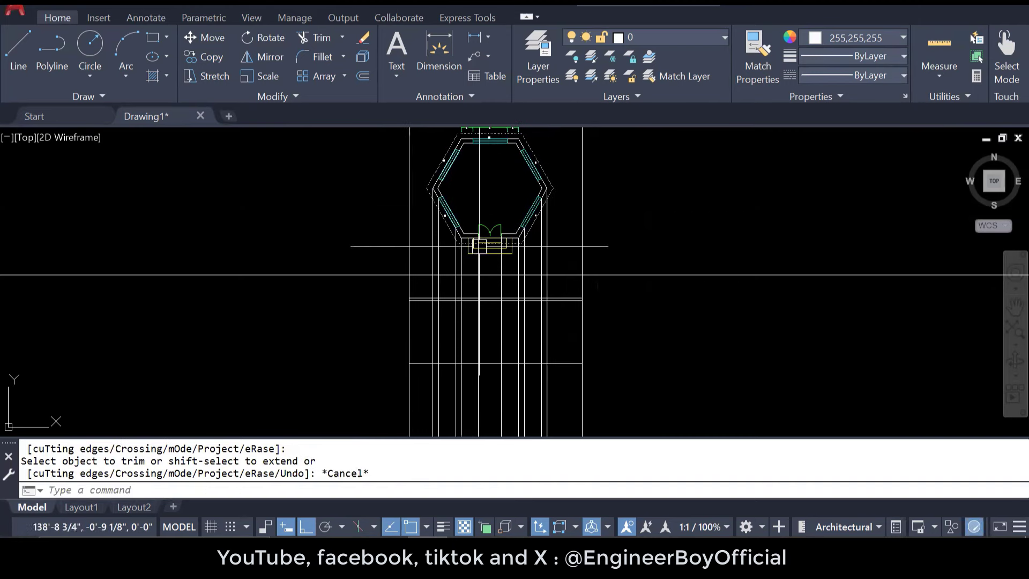
{"action": "scroll", "coordinate": [482, 238], "scroll_direction": "up", "scroll_amount": 3}
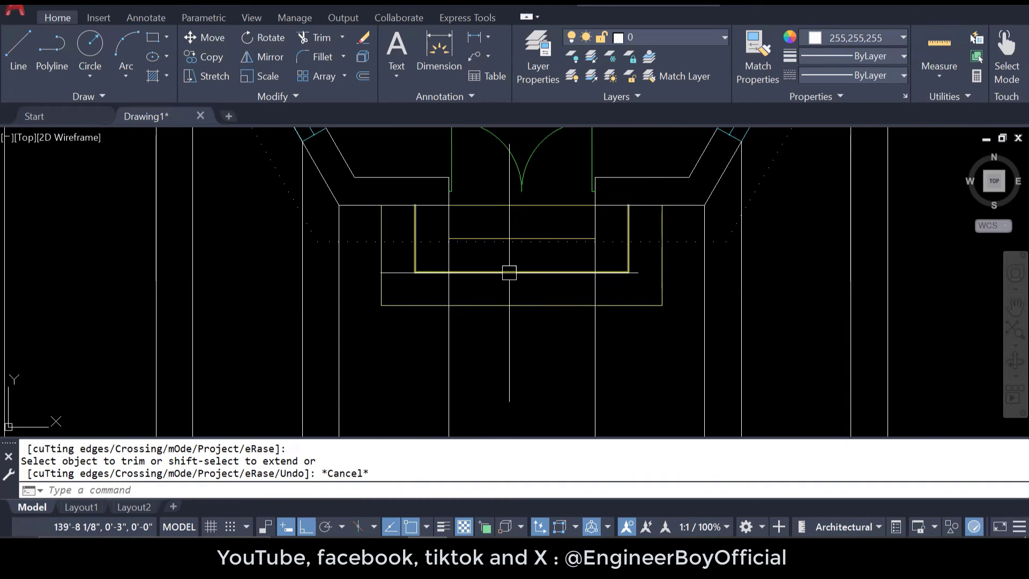
{"action": "middle_click_drag", "start_coordinate": [512, 268], "coordinate": [501, 299]}
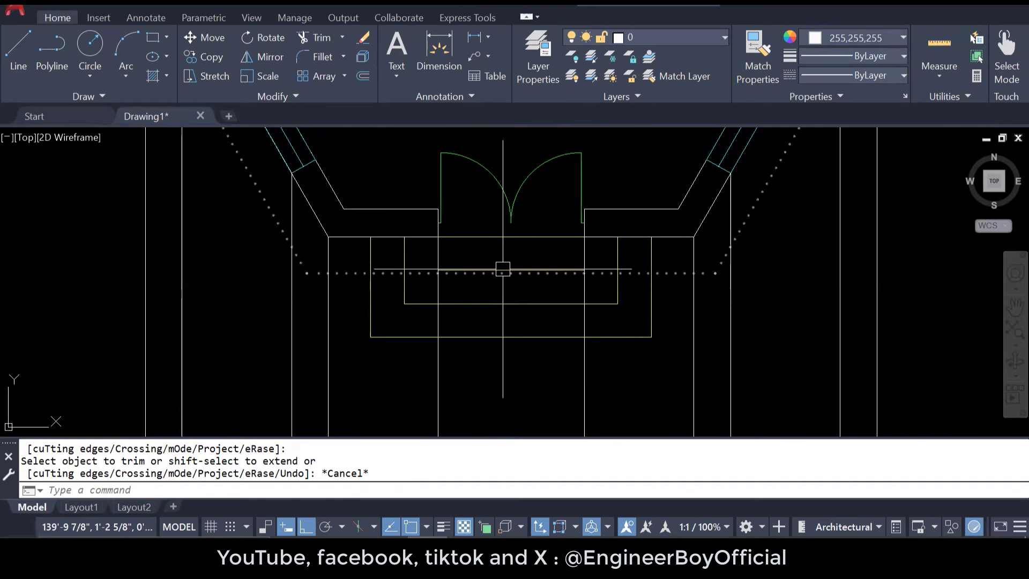
{"action": "scroll", "coordinate": [354, 183], "scroll_direction": "down", "scroll_amount": 4}
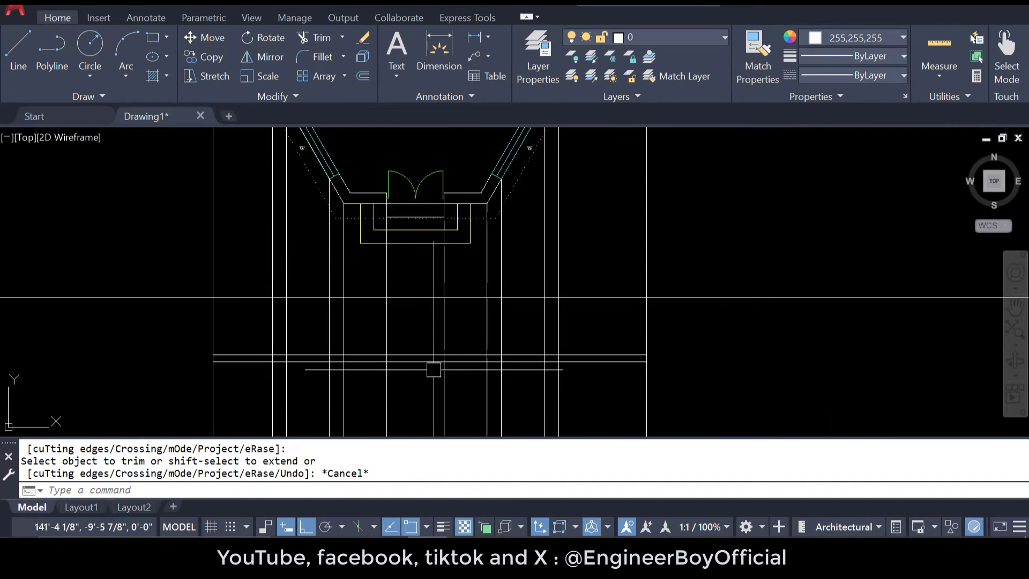
{"action": "scroll", "coordinate": [433, 369], "scroll_direction": "up", "scroll_amount": 5}
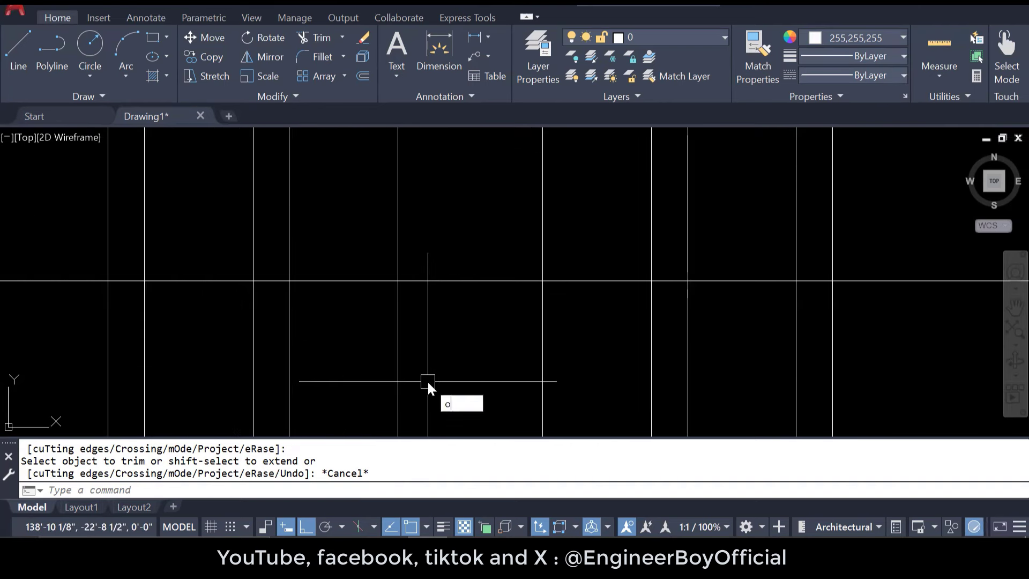
{"action": "key", "text": "Return"}
{"action": "type", "text": "18"}
{"action": "key", "text": "Return"}
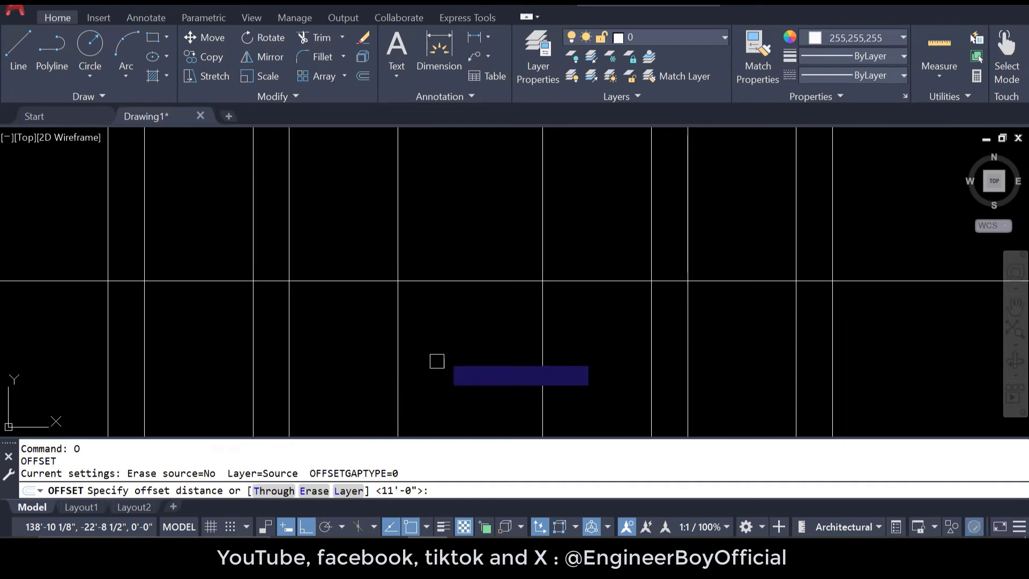
{"action": "left_click", "coordinate": [477, 282]}
{"action": "left_click", "coordinate": [477, 330]}
{"action": "scroll", "coordinate": [477, 330], "scroll_direction": "down", "scroll_amount": 5}
{"action": "key", "text": "Escape"}
{"action": "key", "text": "Escape"}
Step: Trim the vertical lines below the lowest horizontal line, from the right boundary line to the leftmost building projection, leaving the left boundary line
{"action": "scroll", "coordinate": [477, 329], "scroll_direction": "down", "scroll_amount": 2}
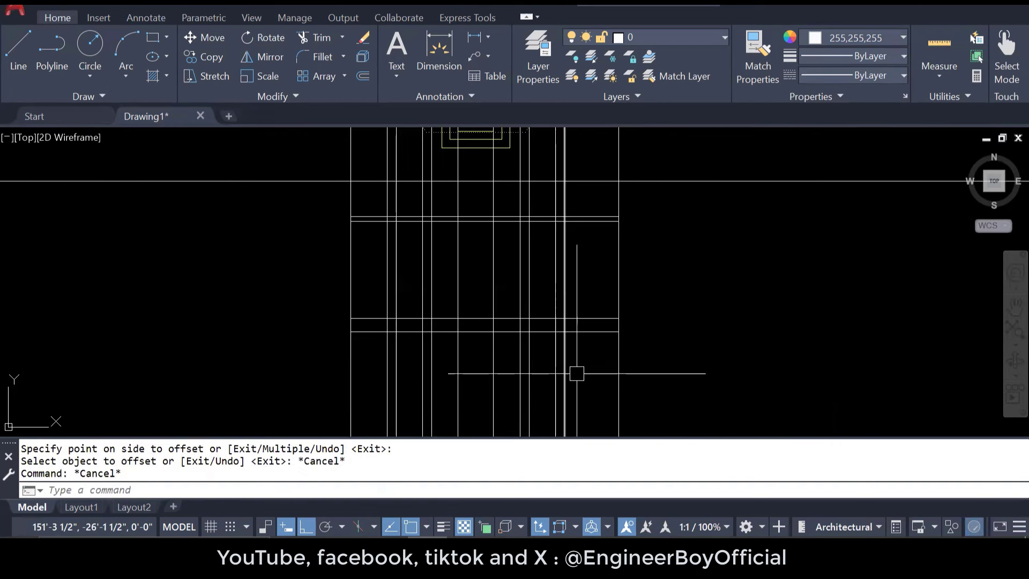
{"action": "key", "text": "Return"}
{"action": "left_click", "coordinate": [648, 370]}
{"action": "left_click", "coordinate": [596, 371]}
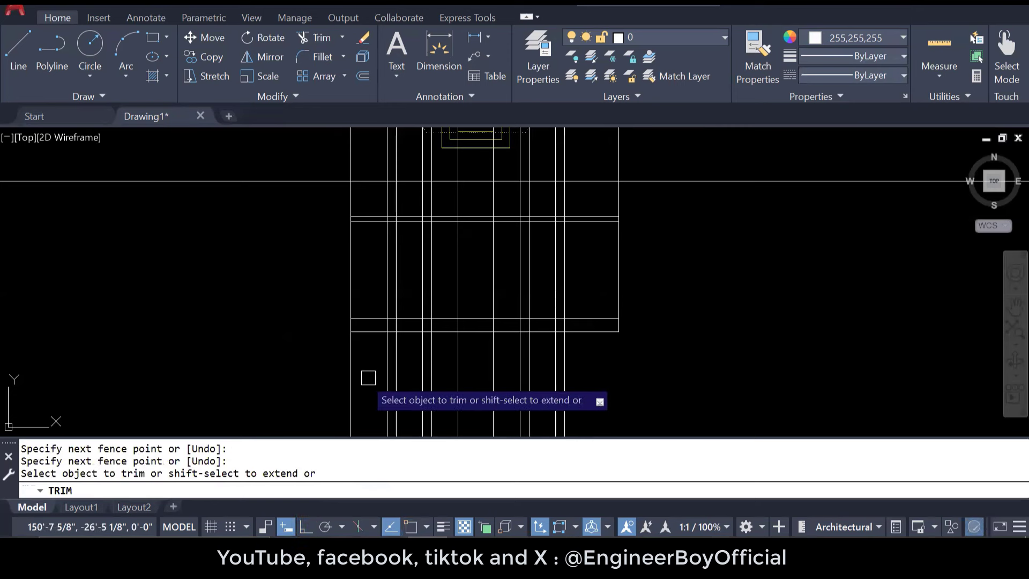
{"action": "left_click", "coordinate": [584, 362]}
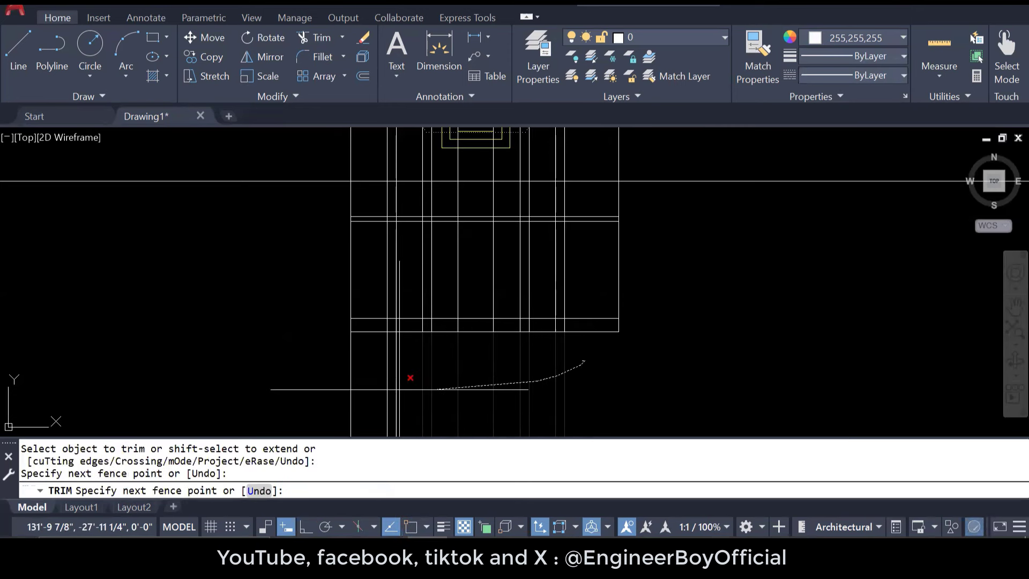
{"action": "left_click", "coordinate": [381, 378]}
{"action": "key", "text": "Escape"}
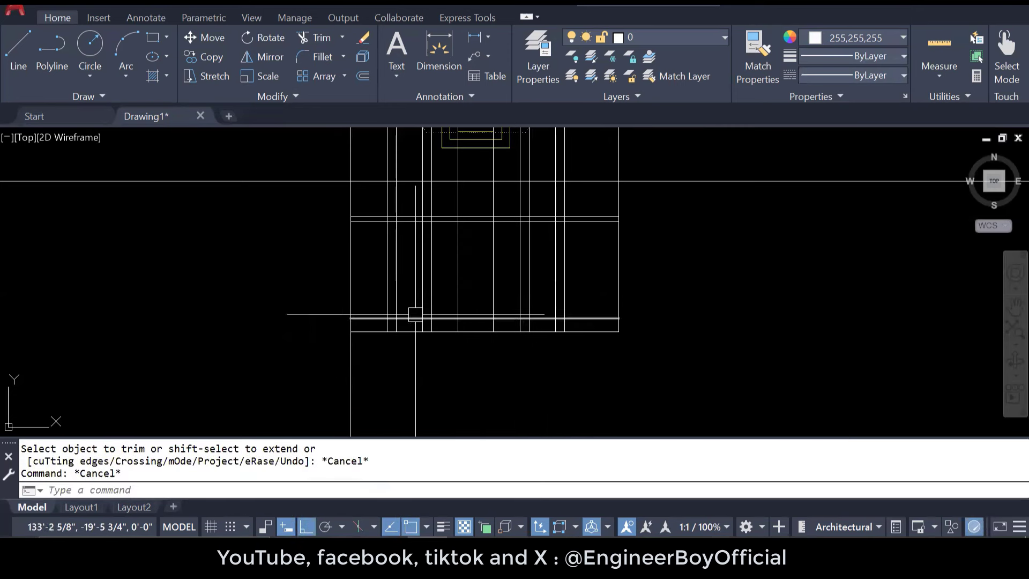
Step: Trim the left overhangs of the four horizontal height lines back to the building's leftmost projection line
{"action": "middle_click_drag", "start_coordinate": [415, 314], "coordinate": [394, 368]}
{"action": "key", "text": "space"}
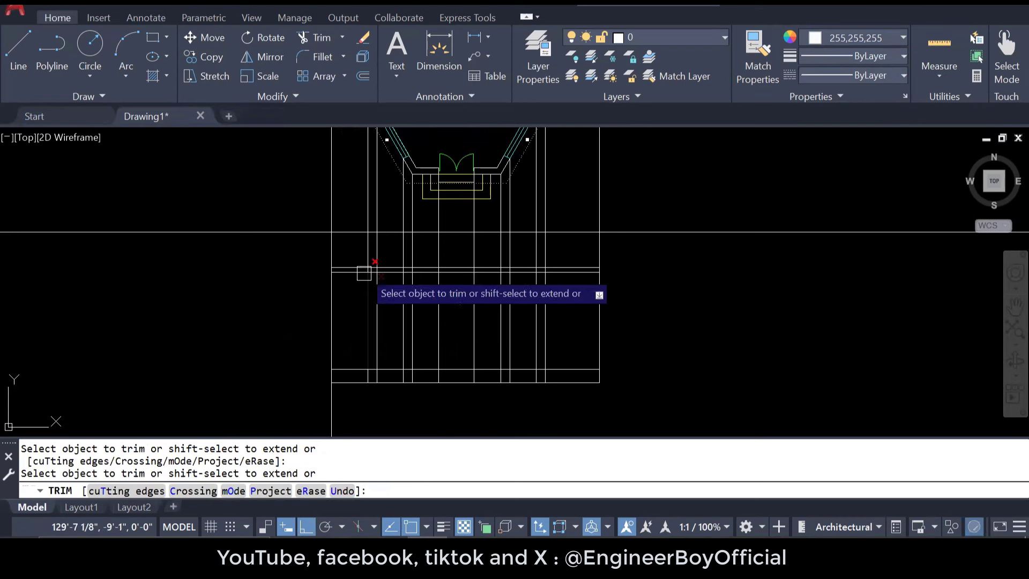
{"action": "left_click_drag", "start_coordinate": [352, 256], "coordinate": [348, 384]}
{"action": "key", "text": "Return"}
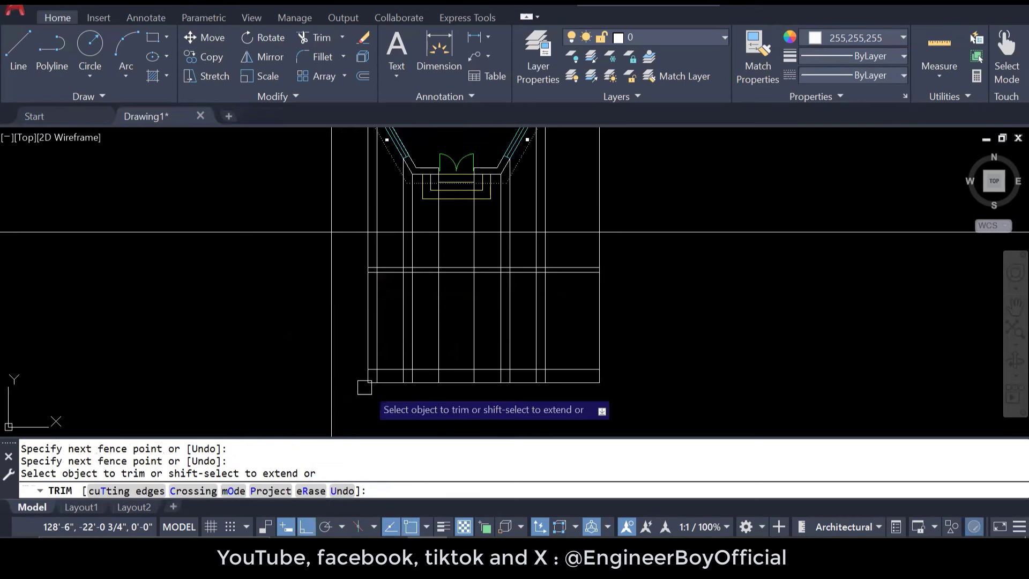
{"action": "key", "text": "Escape"}
{"action": "key", "text": "Escape"}
{"action": "key", "text": "Escape"}
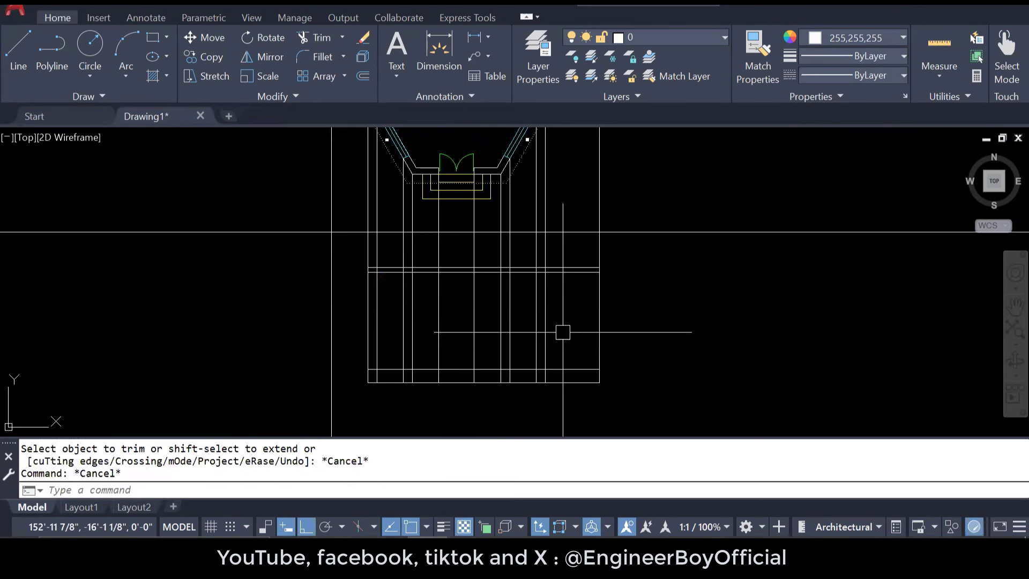
Step: Trim the right overhangs of the four horizontal height lines back to the building's rightmost projection line
{"action": "mouse_move", "coordinate": [557, 332]}
{"action": "middle_mouse_down"}
{"action": "mouse_move", "coordinate": [545, 413]}
{"action": "mouse_move", "coordinate": [554, 306]}
{"action": "middle_mouse_up"}
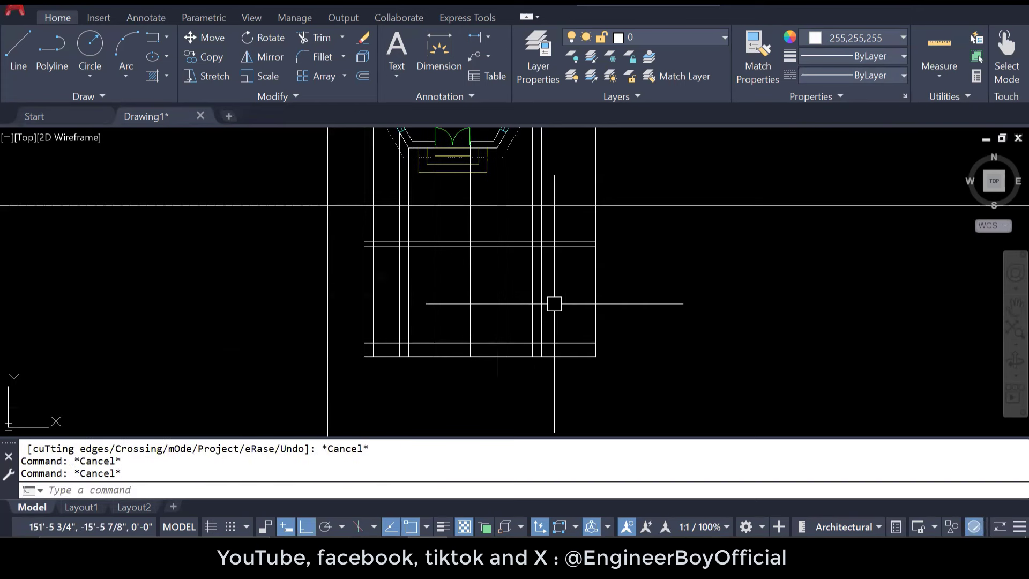
{"action": "type", "text": "tr"}
{"action": "key", "text": "Return"}
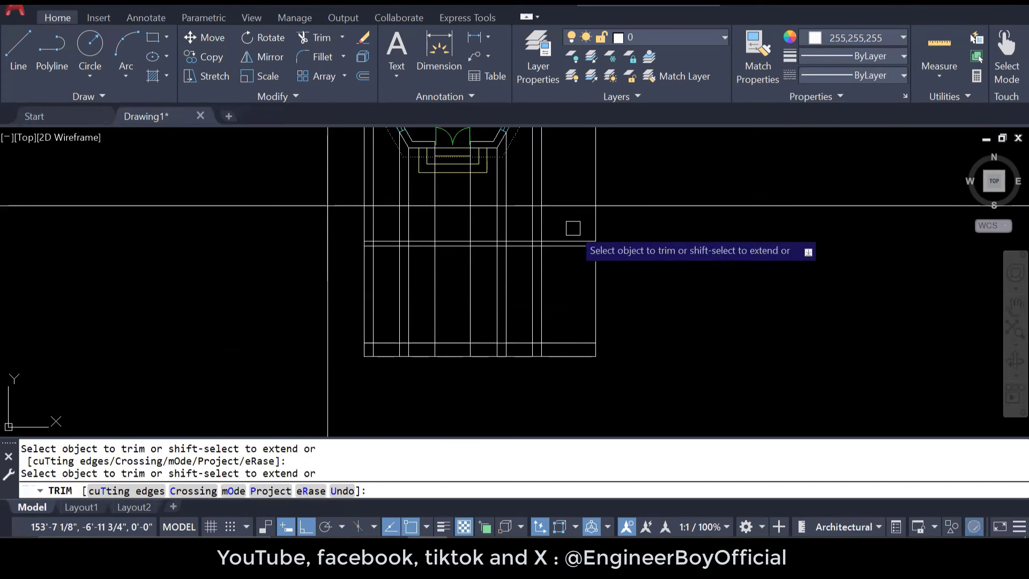
{"action": "mouse_move", "coordinate": [573, 227]}
{"action": "left_mouse_down"}
{"action": "mouse_move", "coordinate": [574, 380]}
{"action": "mouse_move", "coordinate": [598, 395]}
{"action": "left_mouse_up"}
{"action": "key", "text": "Escape"}
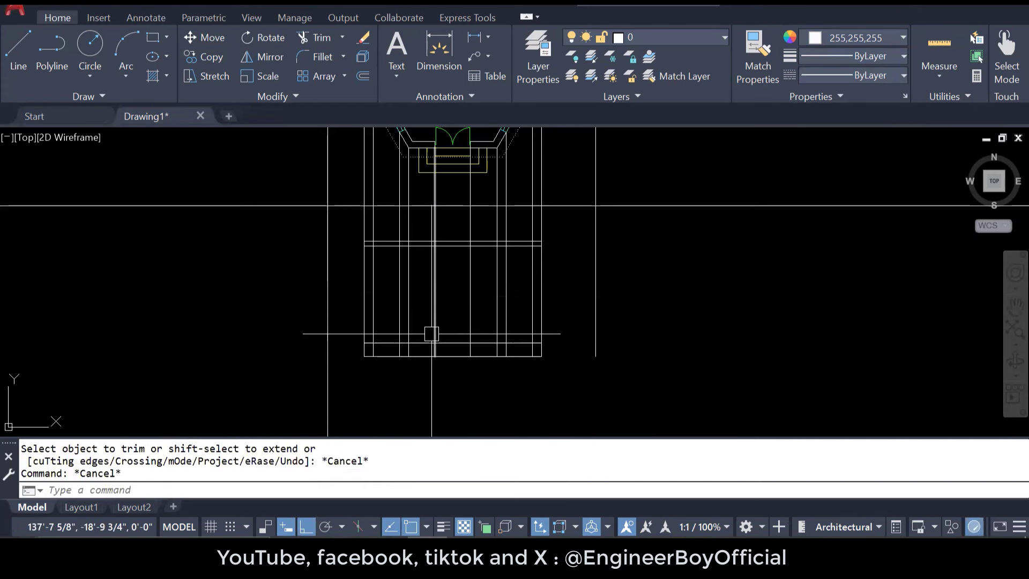
{"action": "middle_click_drag", "start_coordinate": [449, 355], "coordinate": [449, 377]}
{"action": "scroll", "coordinate": [450, 378], "scroll_direction": "up", "scroll_amount": 4}
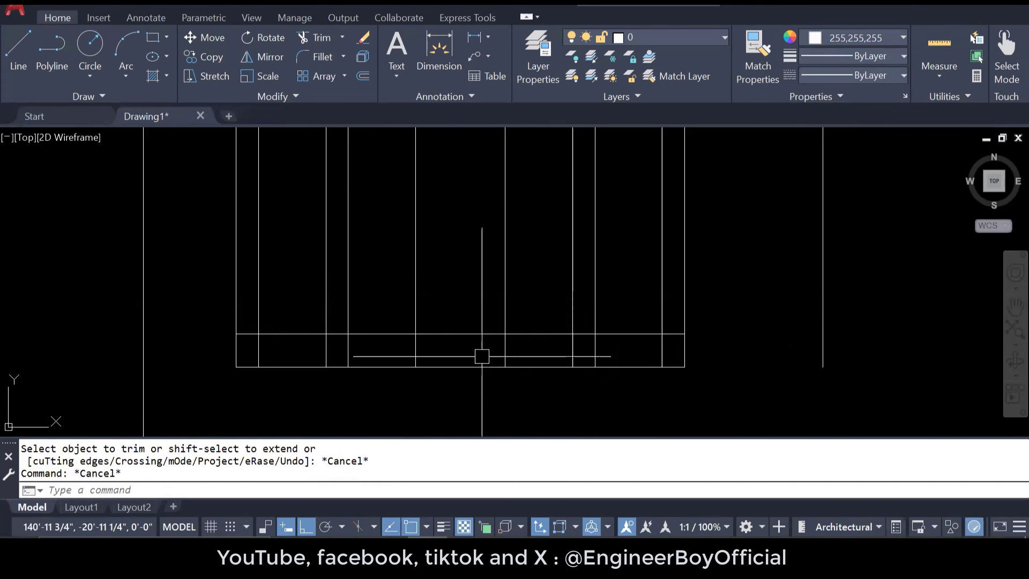
Step: Draw a 4-foot horizontal line across the door opening, along the elevation's floor-level line between the two door projection lines
{"action": "key", "text": "Return"}
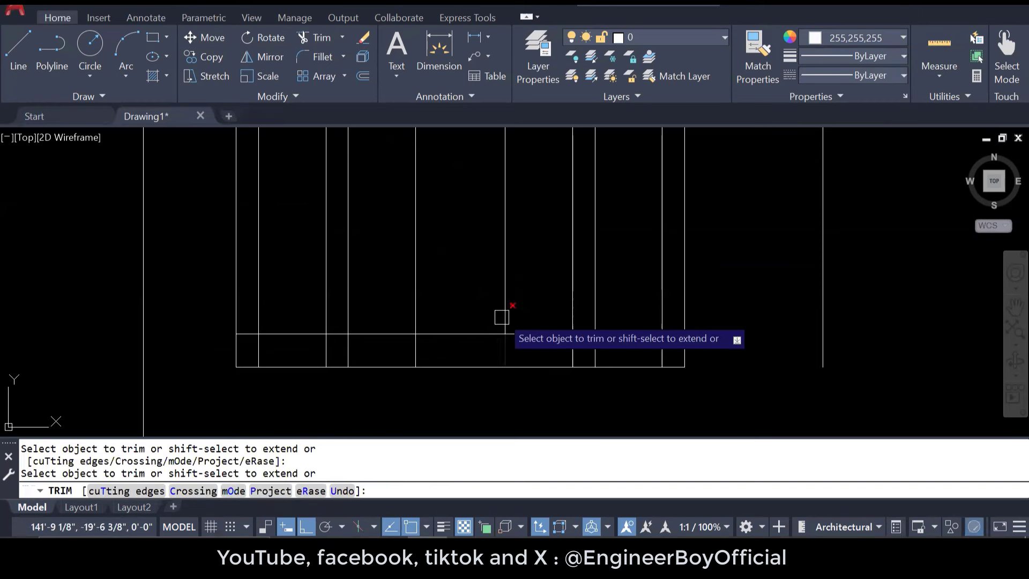
{"action": "middle_click_drag", "start_coordinate": [500, 317], "coordinate": [500, 363]}
{"action": "key", "text": "Escape"}
{"action": "type", "text": "L"}
{"action": "key", "text": "Return"}
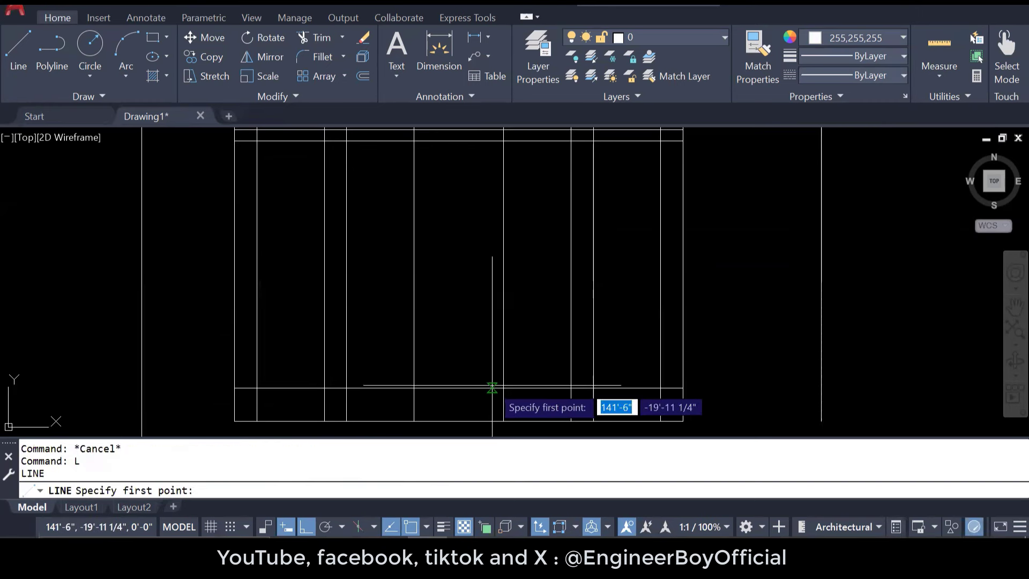
{"action": "left_click", "coordinate": [412, 386]}
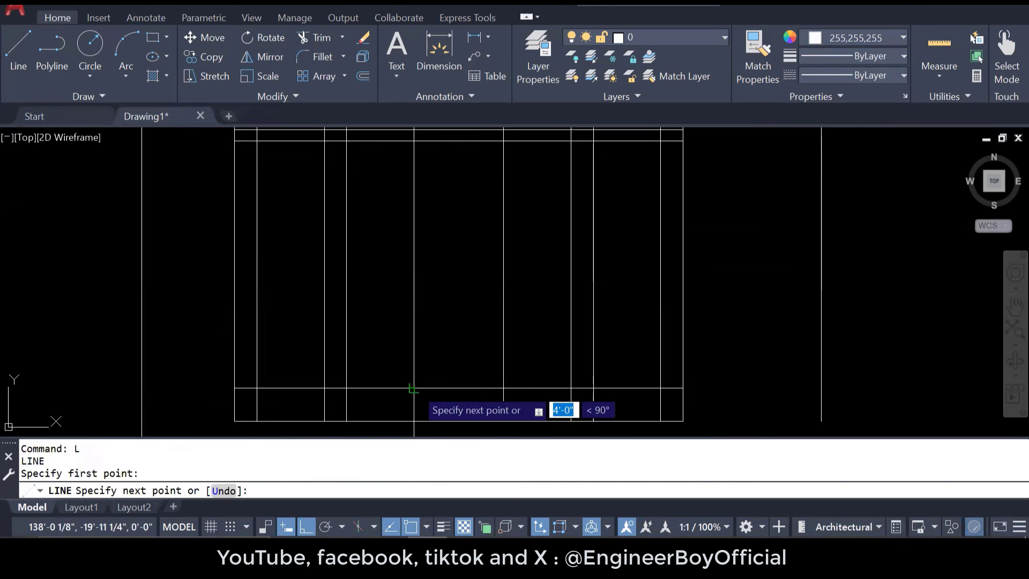
{"action": "key", "text": "Escape"}
{"action": "key", "text": "Escape"}
Step: Offset the door's base line 7 feet upward to form the top of the door
{"action": "key", "text": "Return"}
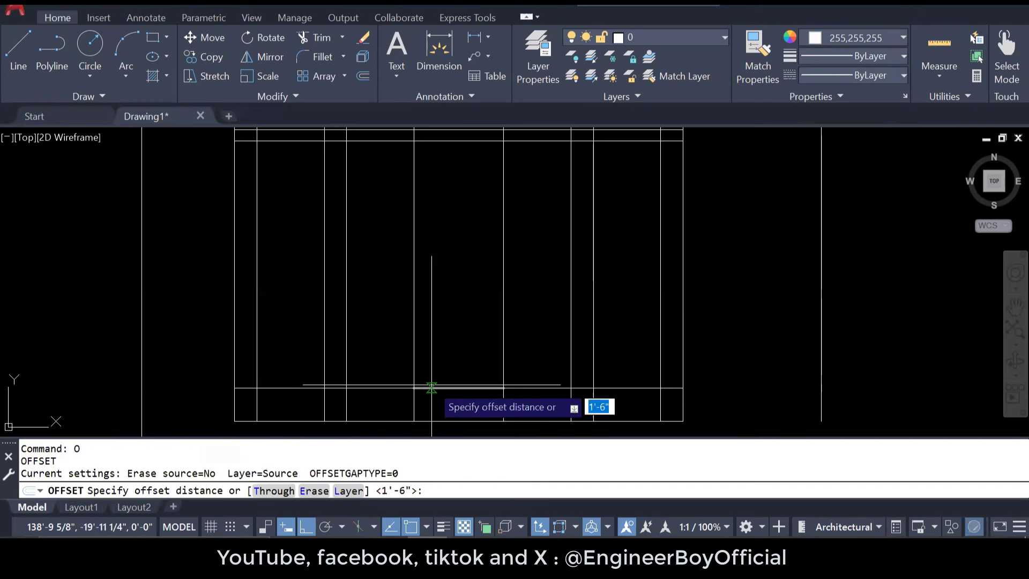
{"action": "type", "text": "7"}
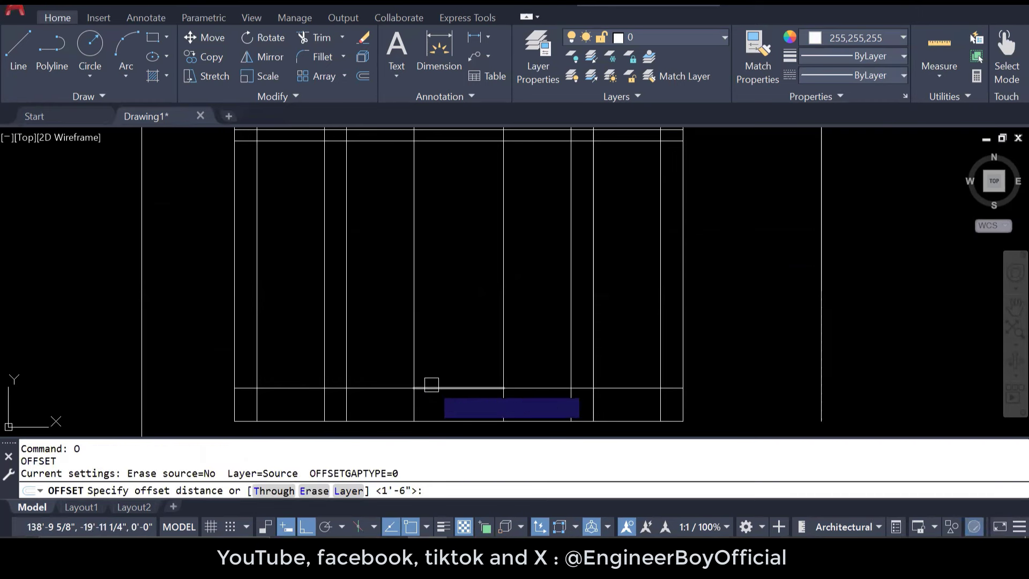
{"action": "key", "text": "Return"}
{"action": "left_click", "coordinate": [438, 386]}
{"action": "left_click", "coordinate": [443, 320]}
{"action": "key", "text": "Escape"}
{"action": "key", "text": "Escape"}
{"action": "key", "text": "Escape"}
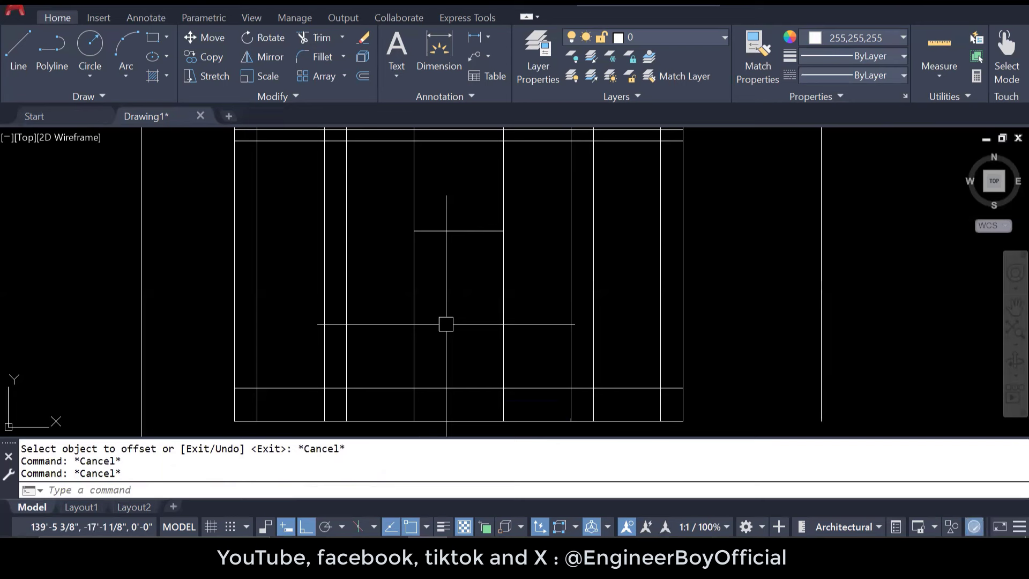
{"action": "key", "text": "Escape"}
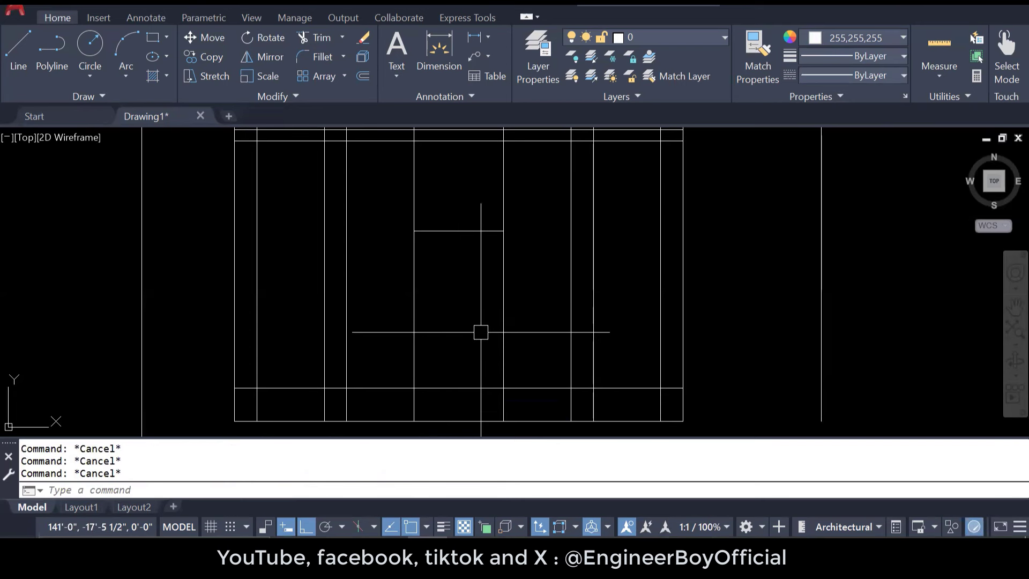
Step: Try to offset the door's top line 18 inches upward
{"action": "type", "text": "o"}
{"action": "key", "text": "Return"}
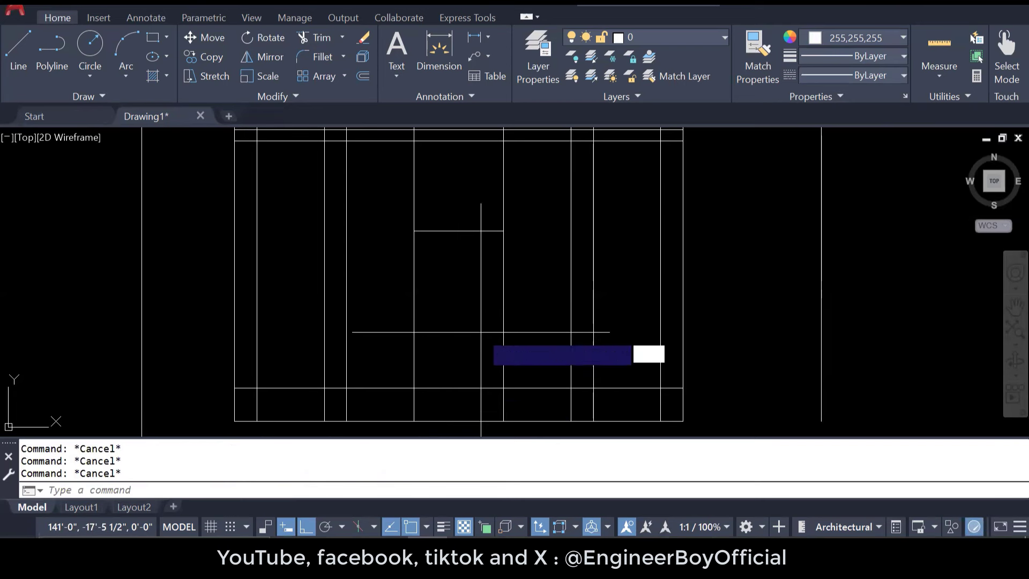
{"action": "type", "text": "18"}
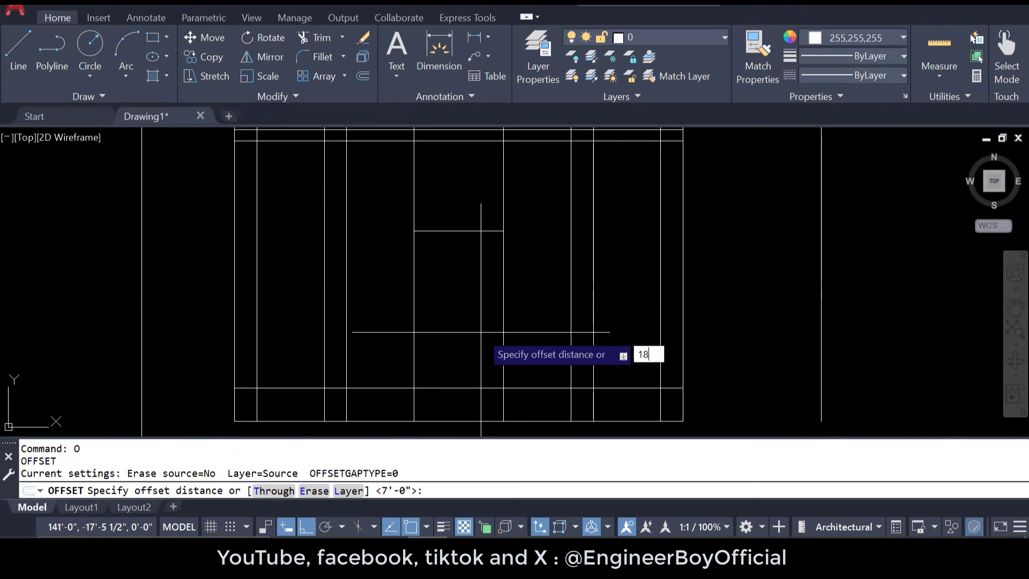
{"action": "key", "text": "Return"}
{"action": "left_click", "coordinate": [471, 231]}
{"action": "left_click", "coordinate": [485, 249]}
{"action": "key", "text": "Escape"}
{"action": "key", "text": "Escape"}
{"action": "key", "text": "Escape"}
{"action": "key", "text": "Escape"}
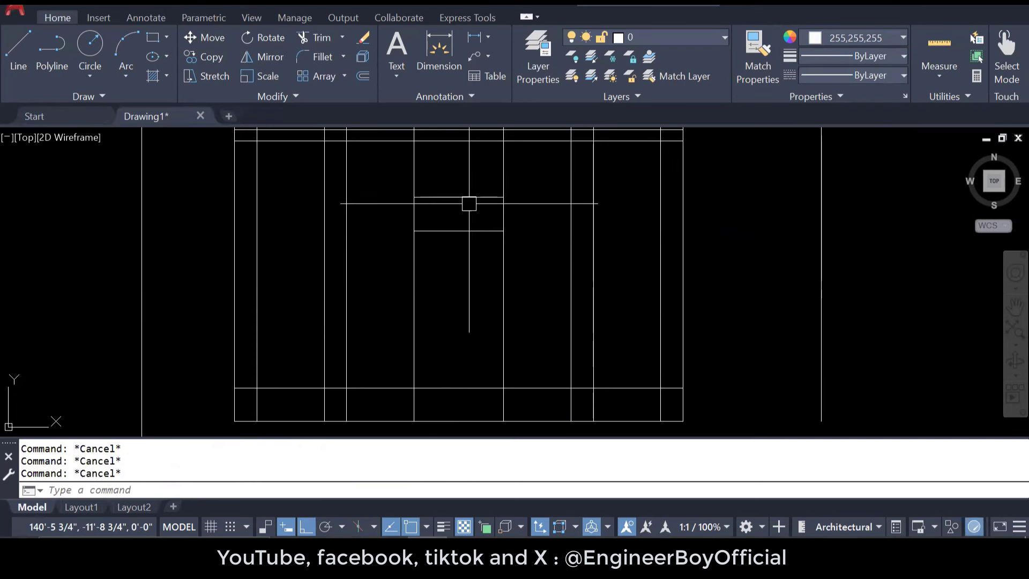
Step: Offset the door's top line 9 inches upward
{"action": "type", "text": "o"}
{"action": "key", "text": "Return"}
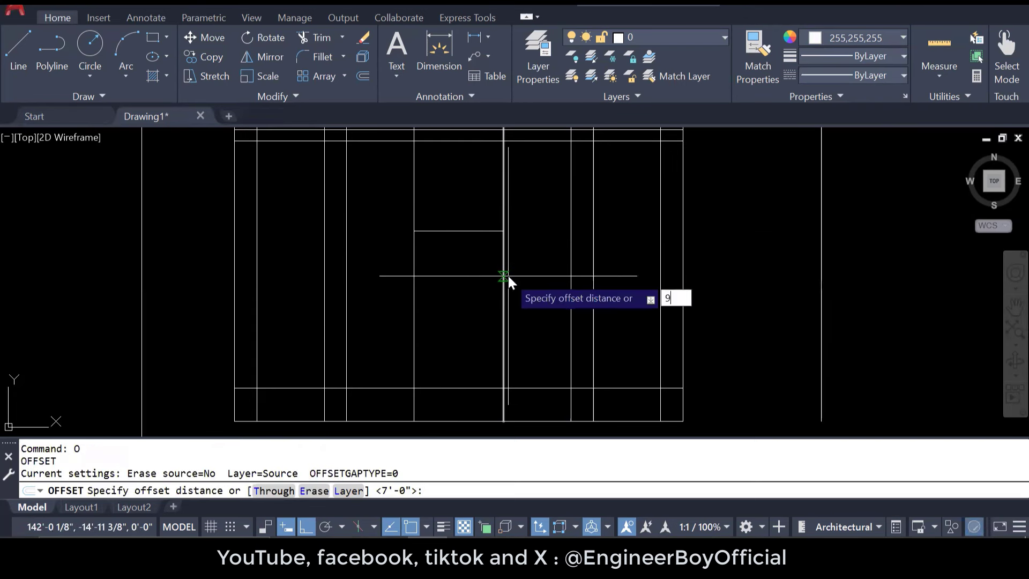
{"action": "type", "text": "9"}
{"action": "key", "text": "Return"}
{"action": "left_click", "coordinate": [475, 231]}
{"action": "left_click", "coordinate": [469, 204]}
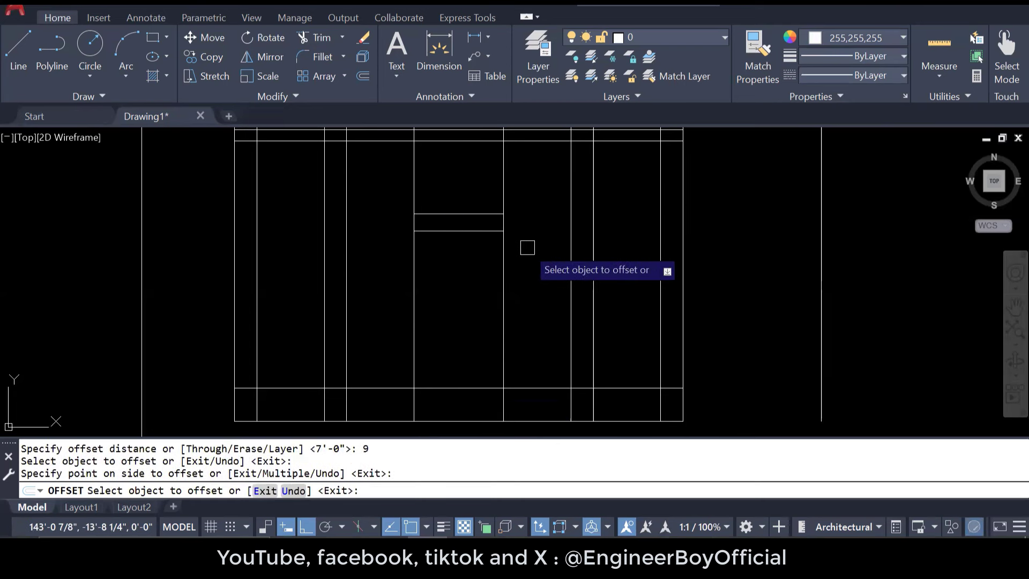
{"action": "key", "text": "Return"}
Step: Offset the line 9 inches above the door another 18 inches upward
{"action": "key", "text": "Return"}
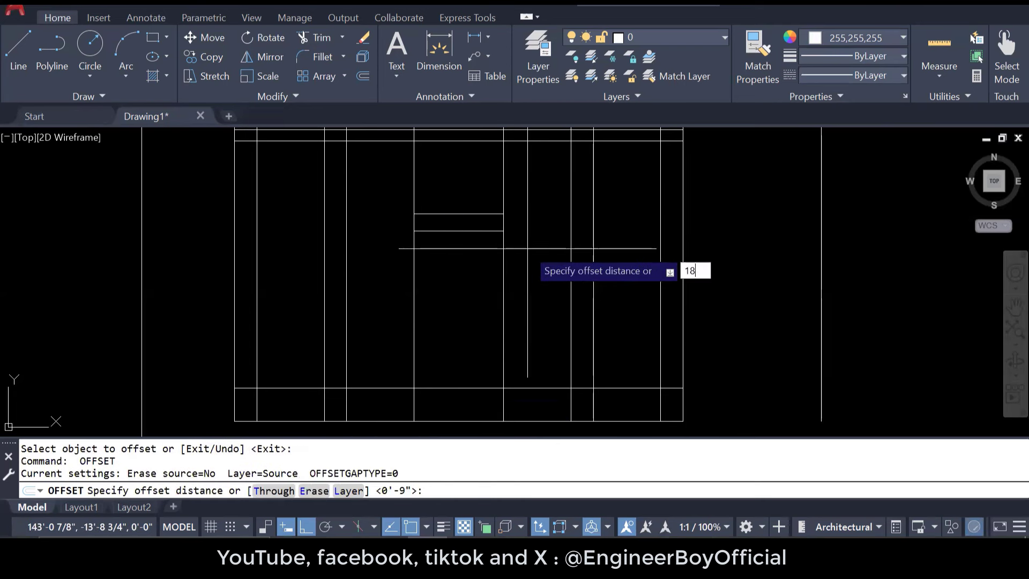
{"action": "type", "text": "18"}
{"action": "key", "text": "Return"}
{"action": "left_click", "coordinate": [466, 213]}
{"action": "left_click", "coordinate": [464, 172]}
{"action": "key", "text": "Escape"}
{"action": "key", "text": "Escape"}
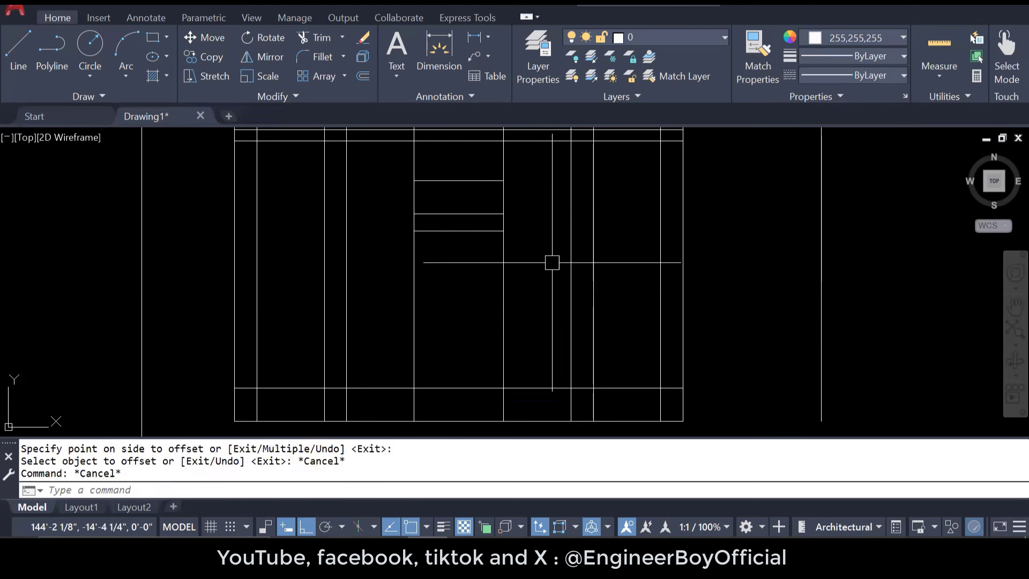
{"action": "key", "text": "Escape"}
Step: Trim the two door projection lines in the 9-inch gap between the door top and the rectangle above it
{"action": "key", "text": "Return"}
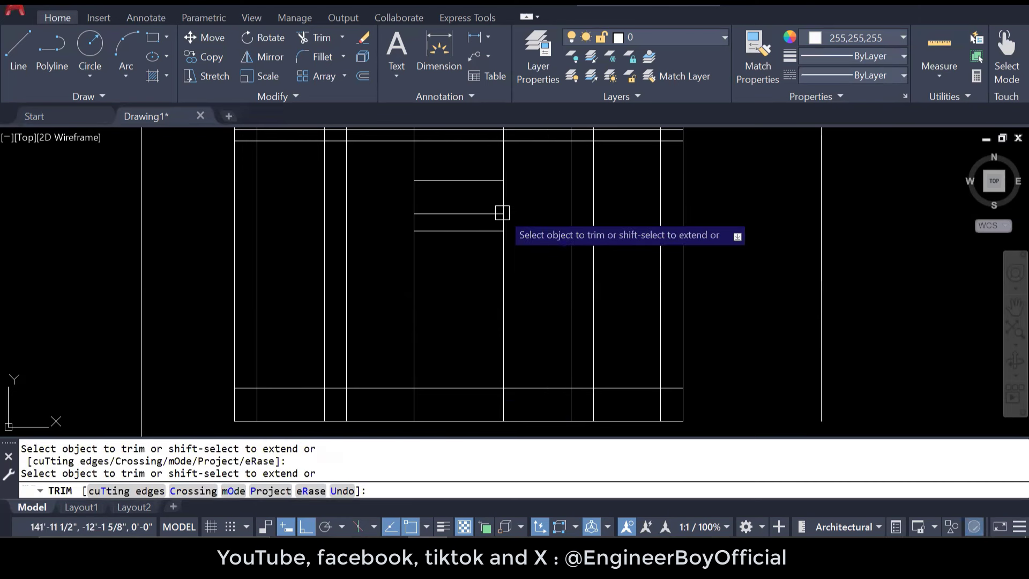
{"action": "scroll", "coordinate": [501, 212], "scroll_direction": "up", "scroll_amount": 2}
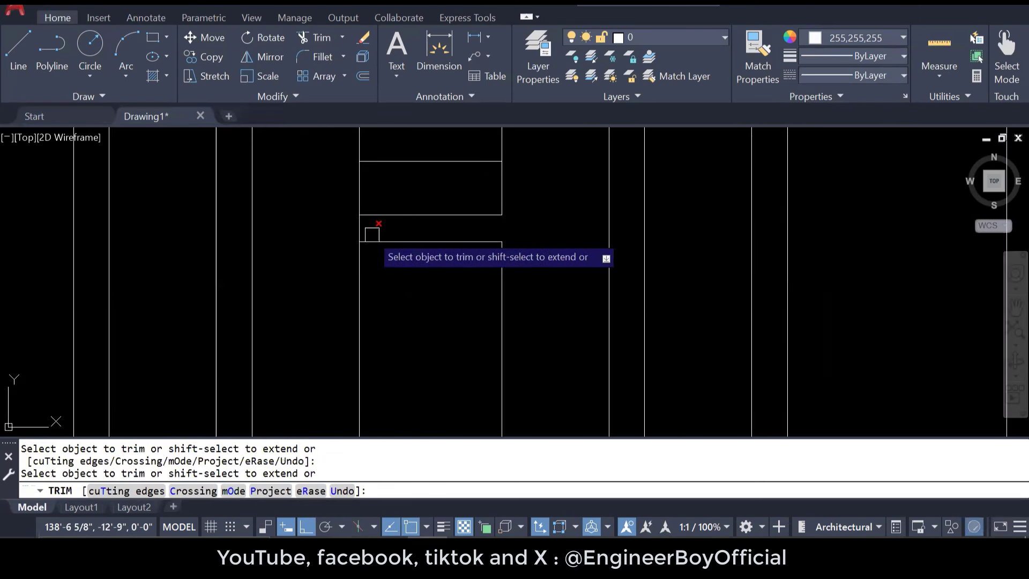
{"action": "left_click", "coordinate": [361, 229]}
{"action": "scroll", "coordinate": [375, 246], "scroll_direction": "down", "scroll_amount": 2}
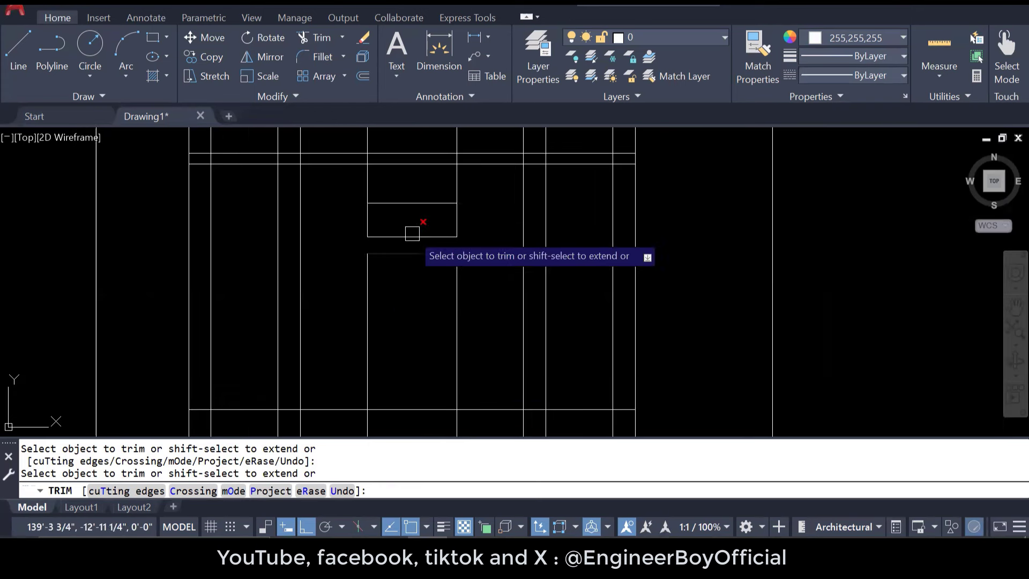
Step: Trim the door projection lines between the rectangle above the door and the closely spaced pair of horizontal lines above it
{"action": "scroll", "coordinate": [463, 152], "scroll_direction": "up", "scroll_amount": 2}
{"action": "left_click", "coordinate": [451, 164]}
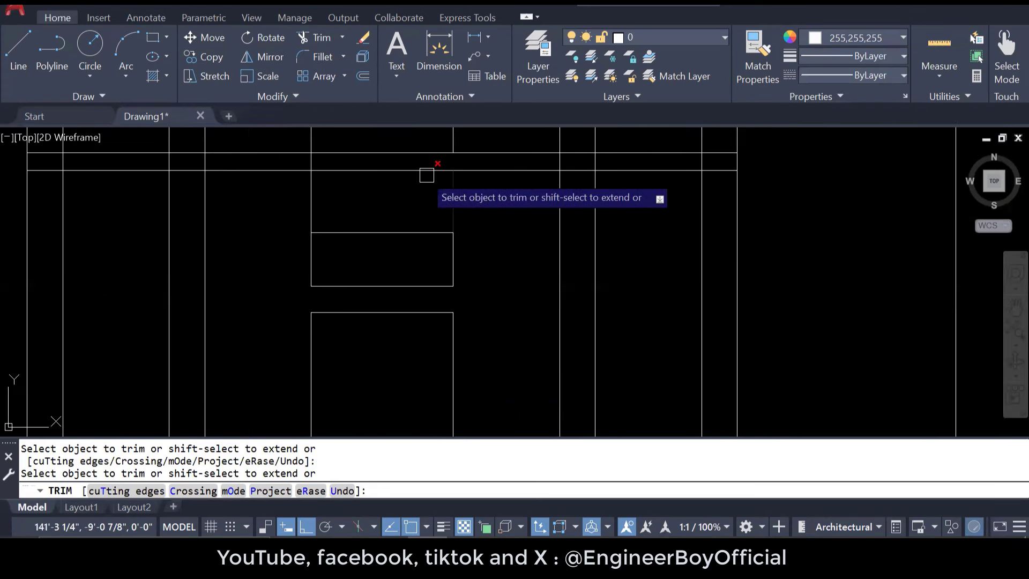
{"action": "scroll", "coordinate": [313, 153], "scroll_direction": "up", "scroll_amount": 2}
{"action": "left_click", "coordinate": [315, 165]}
{"action": "scroll", "coordinate": [370, 240], "scroll_direction": "down", "scroll_amount": 2}
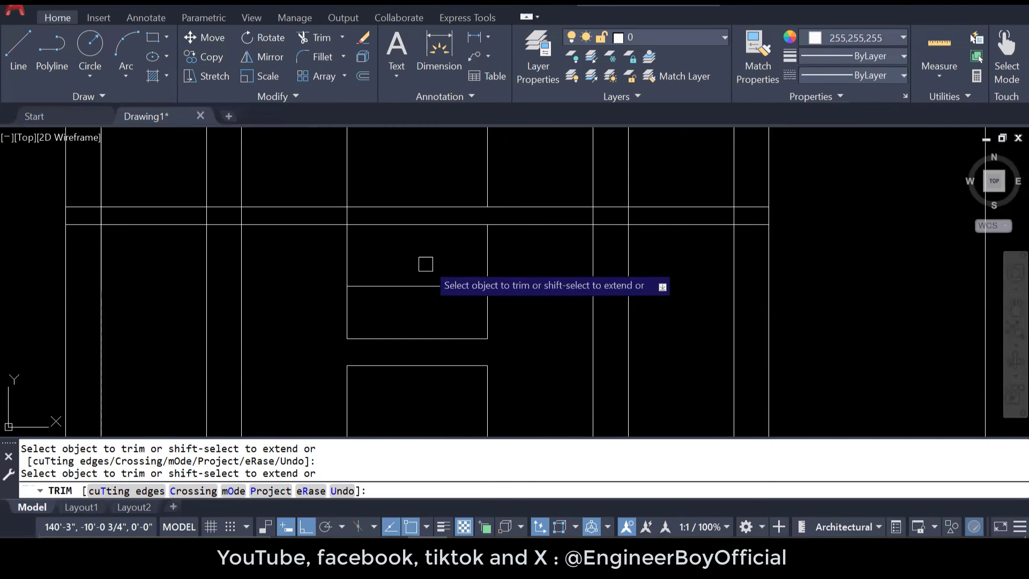
{"action": "left_click", "coordinate": [485, 259]}
{"action": "left_click", "coordinate": [349, 253]}
{"action": "middle_click_drag", "start_coordinate": [349, 254], "coordinate": [342, 326]}
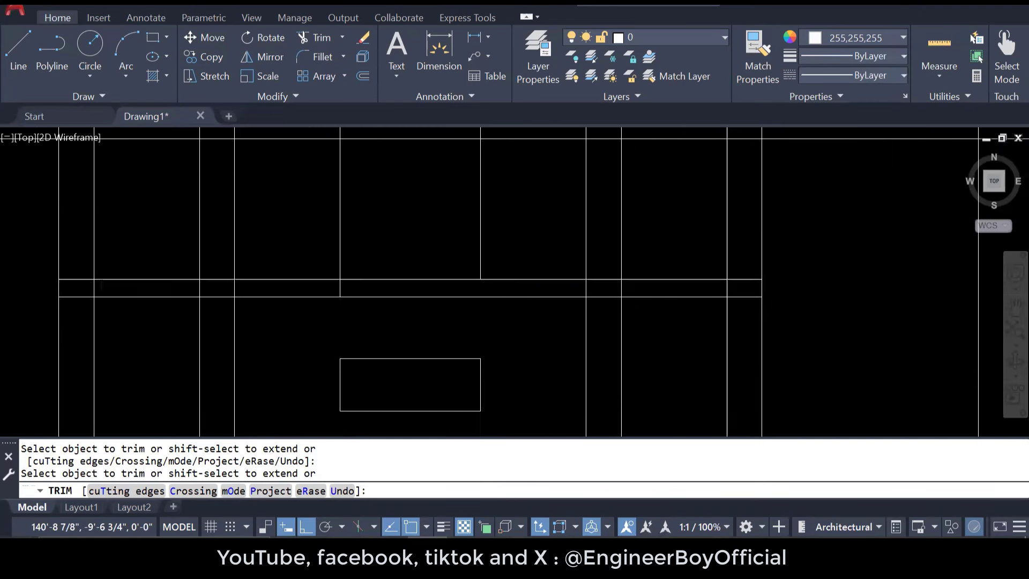
{"action": "key", "text": "Escape"}
Step: Erase the two leftover door projection lines above the closely spaced pair of horizontal lines
{"action": "left_click", "coordinate": [495, 223]}
{"action": "left_click", "coordinate": [318, 226]}
{"action": "type", "text": "e"}
{"action": "key", "text": "space"}
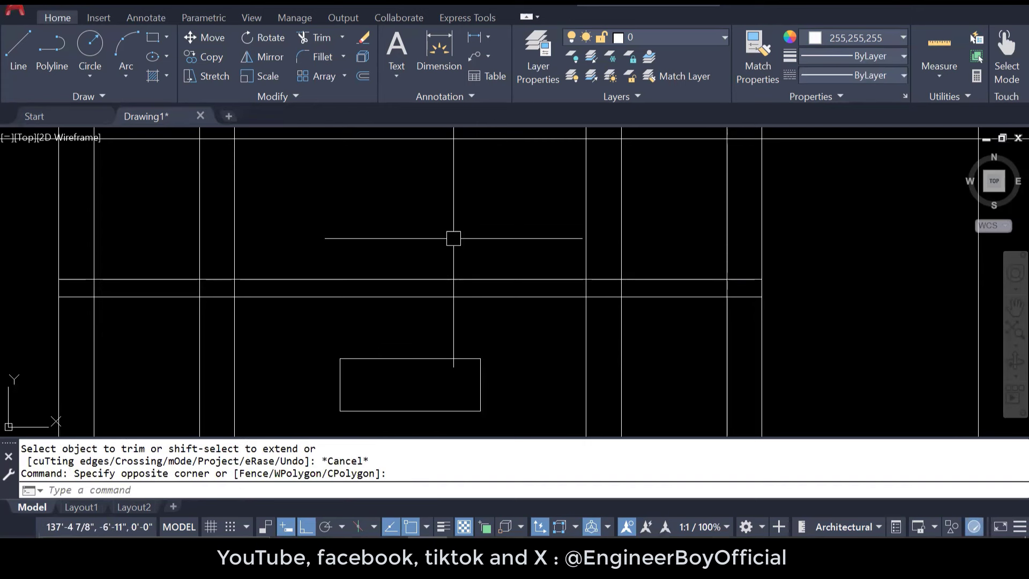
{"action": "key", "text": "Escape"}
Step: Change the color of the two vertical projection lines from the plan's right window to cyan
{"action": "scroll", "coordinate": [479, 271], "scroll_direction": "down", "scroll_amount": 2}
{"action": "middle_click_drag", "start_coordinate": [592, 352], "coordinate": [581, 307]}
{"action": "scroll", "coordinate": [581, 330], "scroll_direction": "down", "scroll_amount": 2}
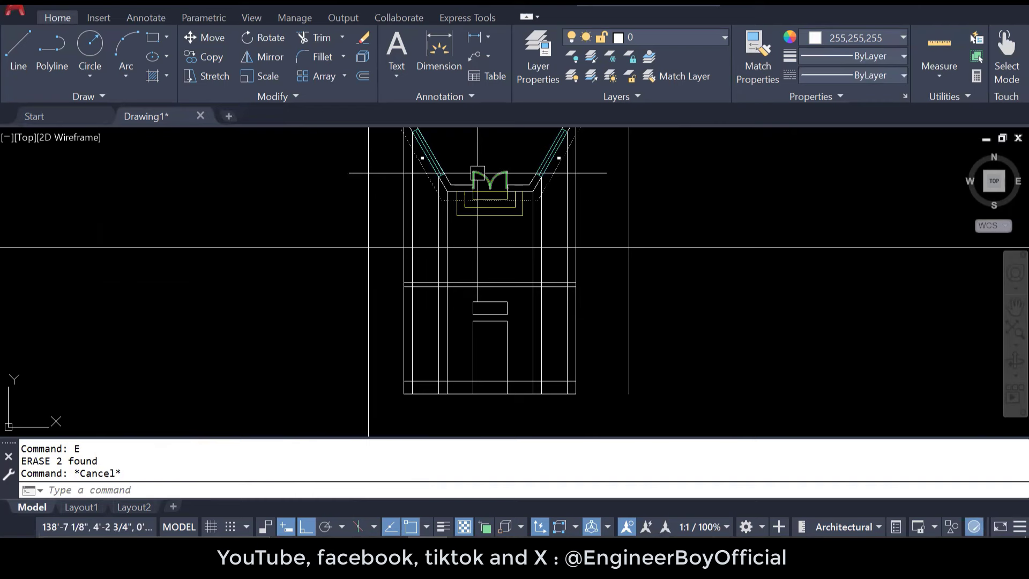
{"action": "scroll", "coordinate": [477, 173], "scroll_direction": "up", "scroll_amount": 4}
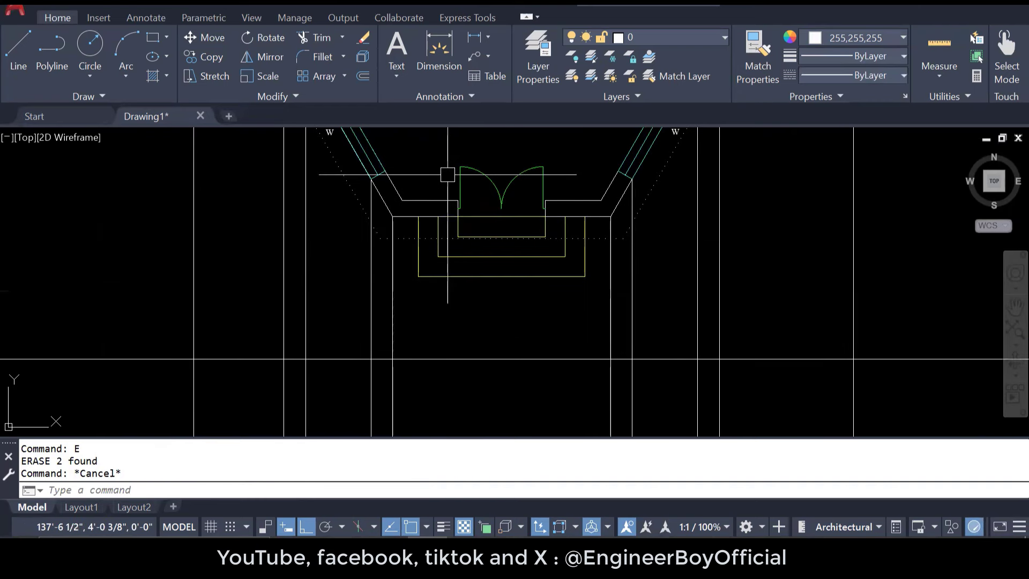
{"action": "scroll", "coordinate": [447, 174], "scroll_direction": "down", "scroll_amount": 2}
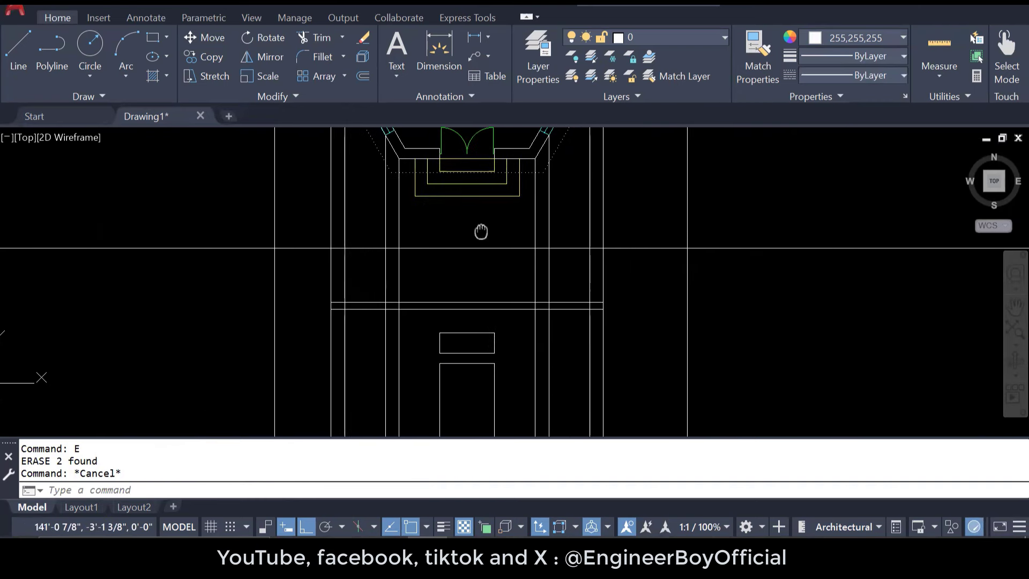
{"action": "mouse_move", "coordinate": [477, 229]}
{"action": "middle_mouse_down"}
{"action": "mouse_move", "coordinate": [457, 220]}
{"action": "mouse_move", "coordinate": [416, 292]}
{"action": "middle_mouse_up"}
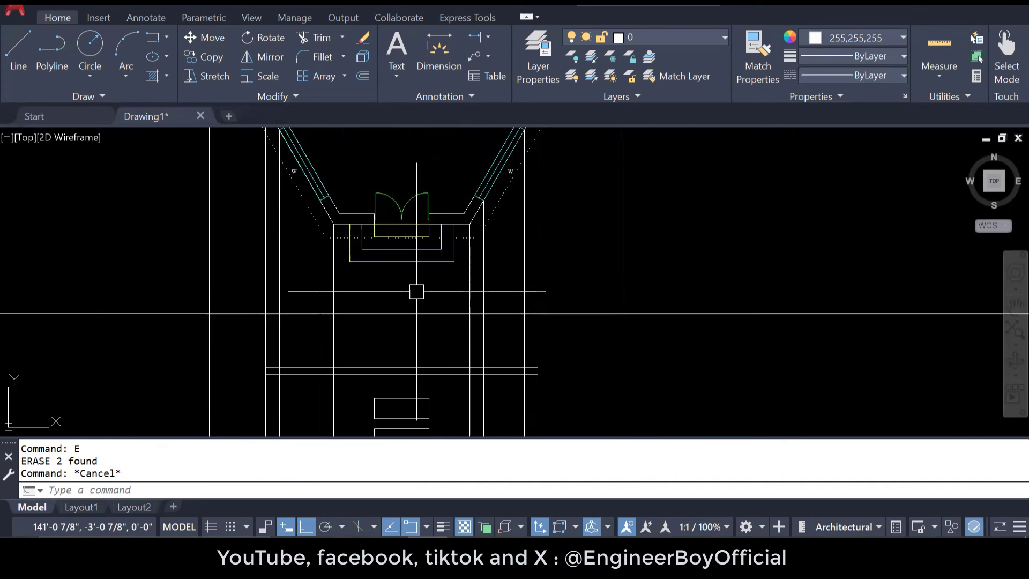
{"action": "left_click", "coordinate": [524, 182]}
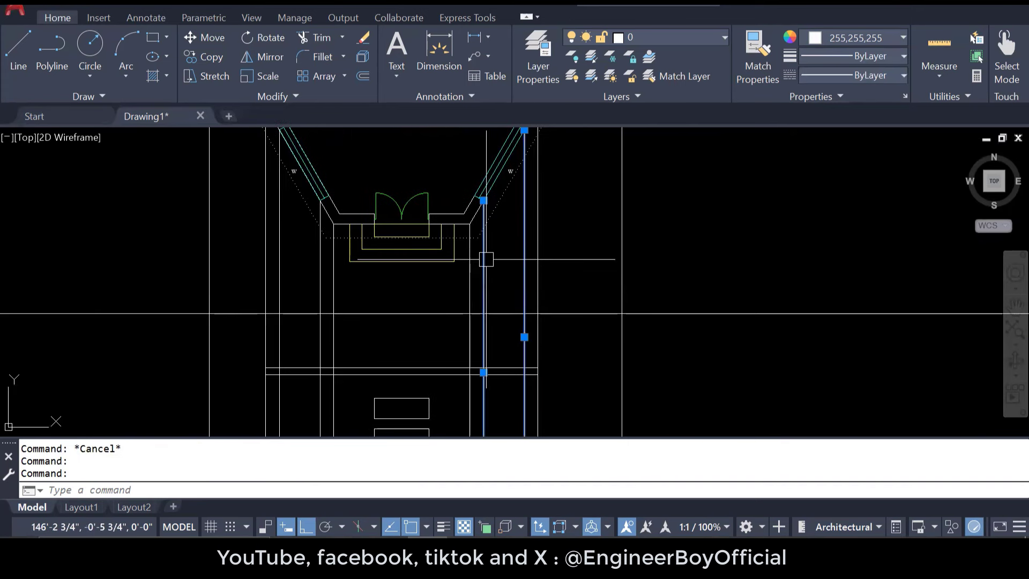
{"action": "key", "text": "Escape"}
{"action": "left_click", "coordinate": [525, 239]}
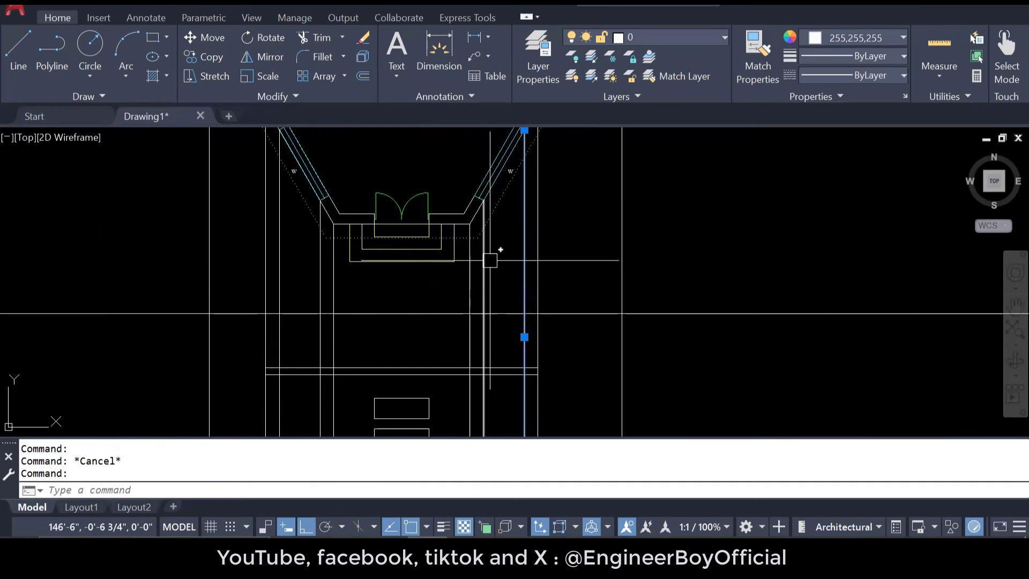
{"action": "left_click", "coordinate": [483, 247]}
{"action": "left_click", "coordinate": [866, 38]}
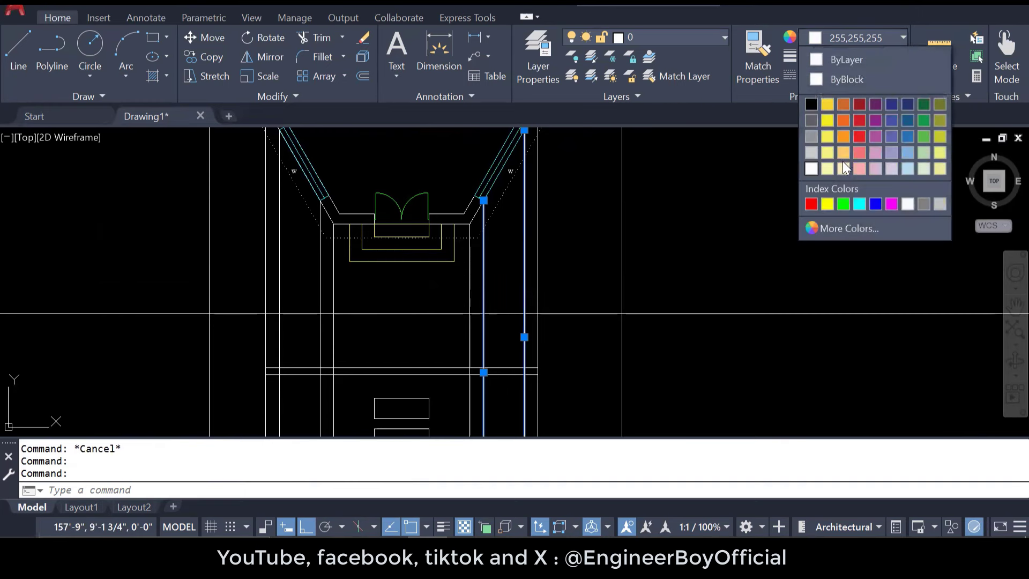
{"action": "left_click", "coordinate": [859, 204]}
{"action": "key", "text": "Escape"}
Step: Draw a horizontal line from the door's top right corner to the farther cyan window projection line
{"action": "middle_click_drag", "start_coordinate": [618, 380], "coordinate": [502, 241]}
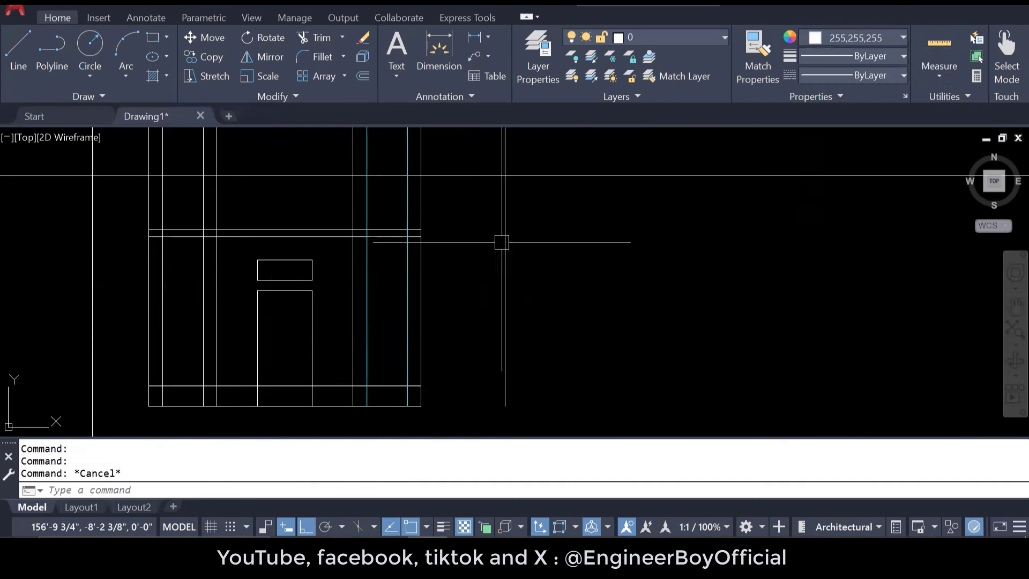
{"action": "scroll", "coordinate": [377, 375], "scroll_direction": "up", "scroll_amount": 3}
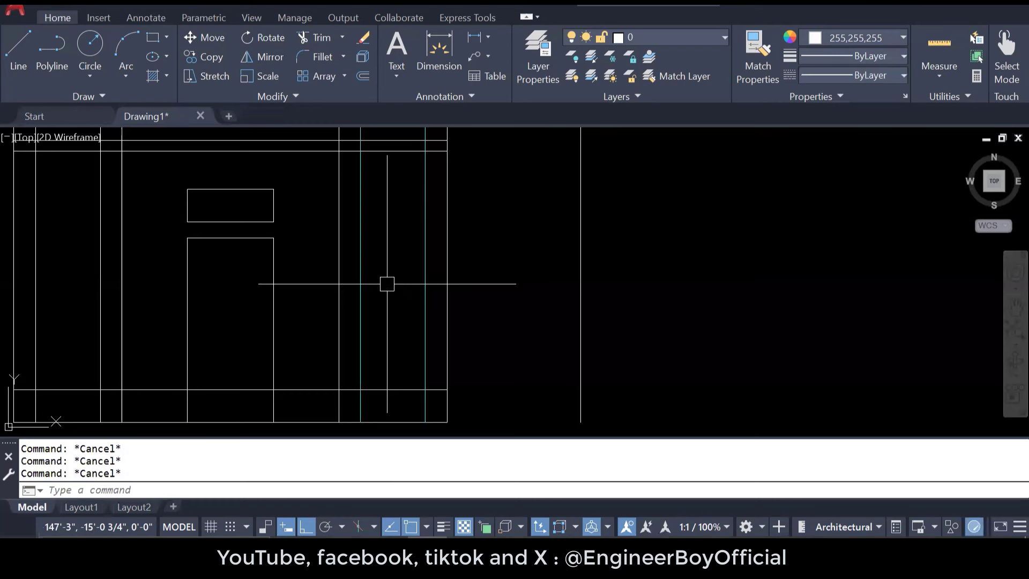
{"action": "type", "text": "l"}
{"action": "key", "text": "Return"}
{"action": "left_click", "coordinate": [273, 237]}
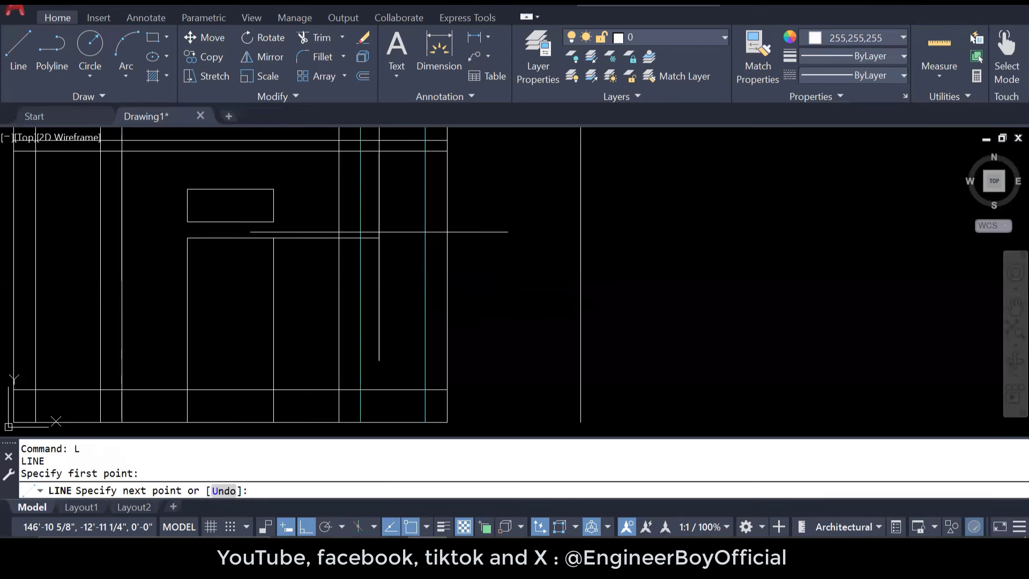
{"action": "left_click", "coordinate": [425, 238]}
{"action": "key", "text": "Escape"}
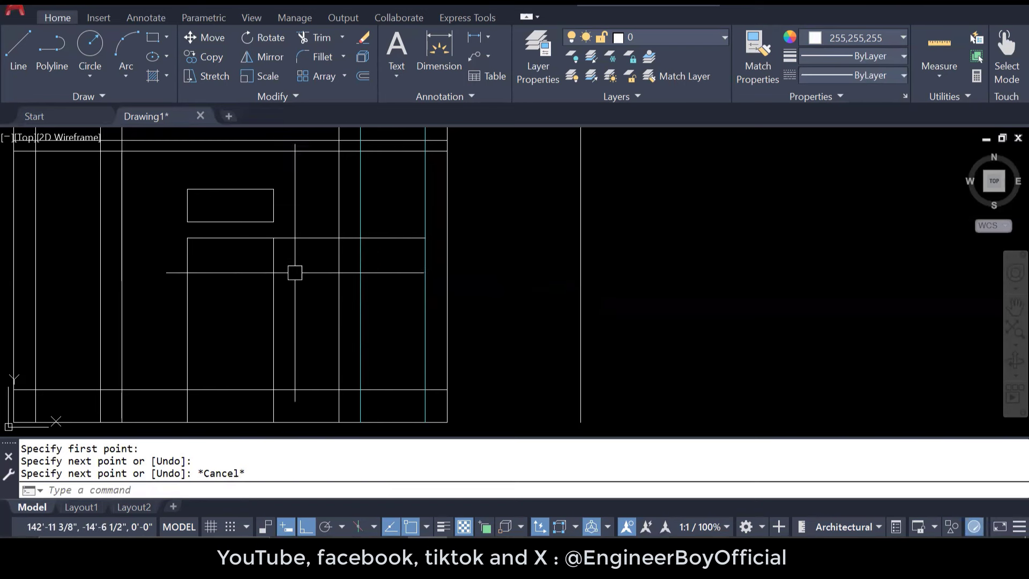
Step: Draw a horizontal line between the two cyan window projection lines, level with the bottom of the rectangle above the door
{"action": "key", "text": "Return"}
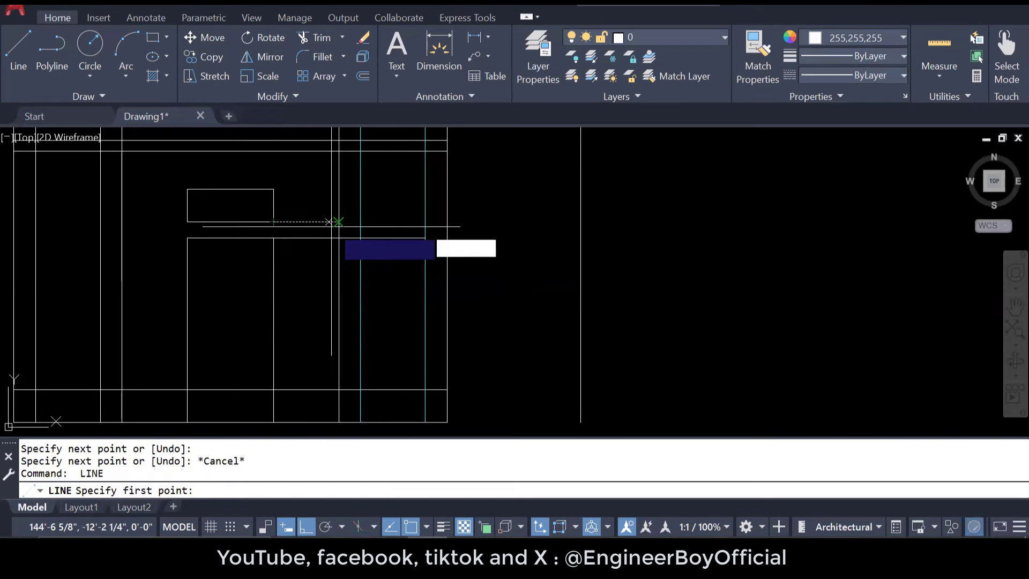
{"action": "left_click", "coordinate": [360, 222]}
{"action": "left_click", "coordinate": [425, 222]}
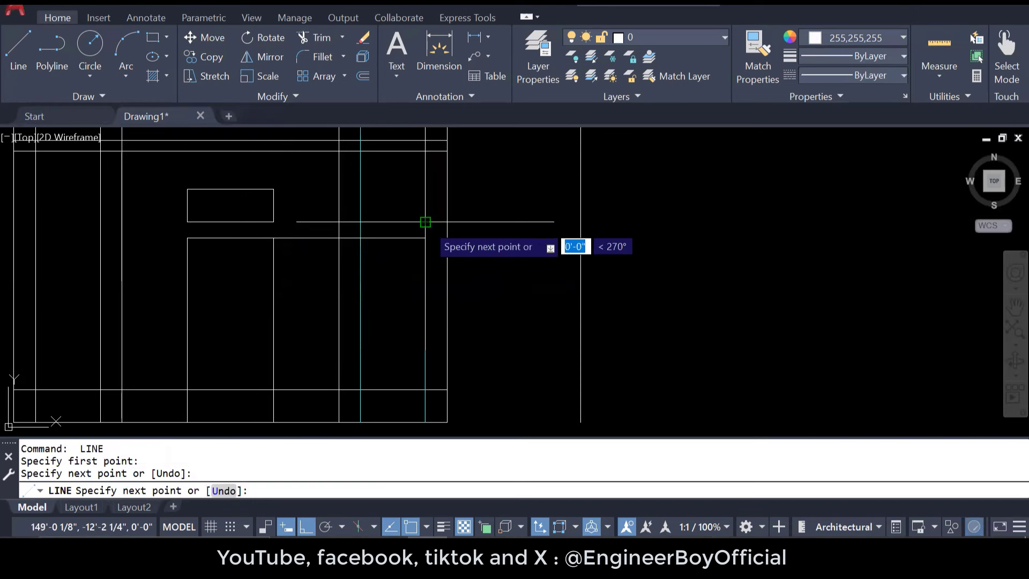
{"action": "key", "text": "Return"}
{"action": "middle_click_drag", "start_coordinate": [332, 195], "coordinate": [345, 230]}
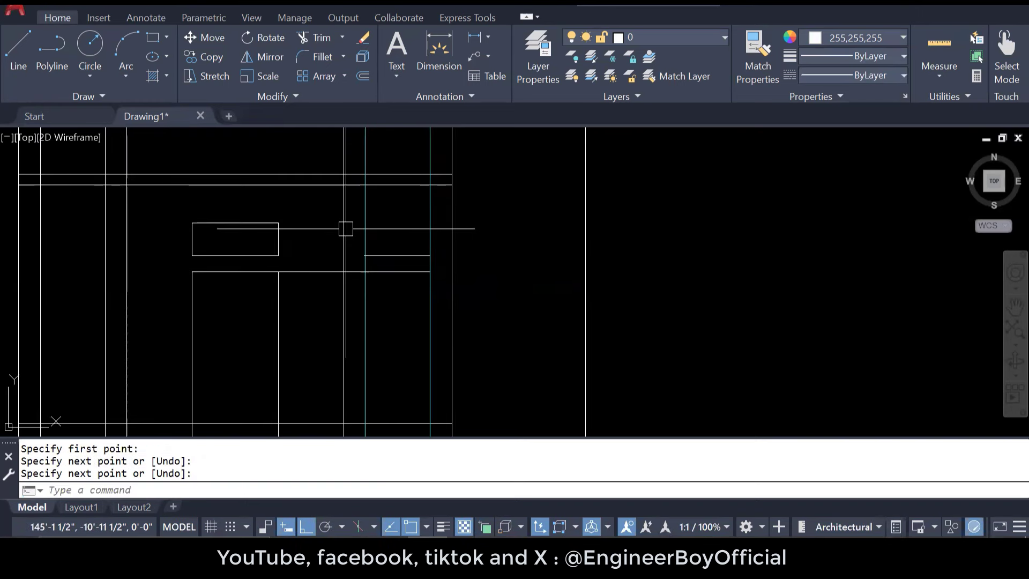
Step: Offset the horizontal line between the cyan window lines upward by the height of the rectangle above the door
{"action": "type", "text": "O"}
{"action": "key", "text": "Return"}
{"action": "left_click", "coordinate": [278, 255]}
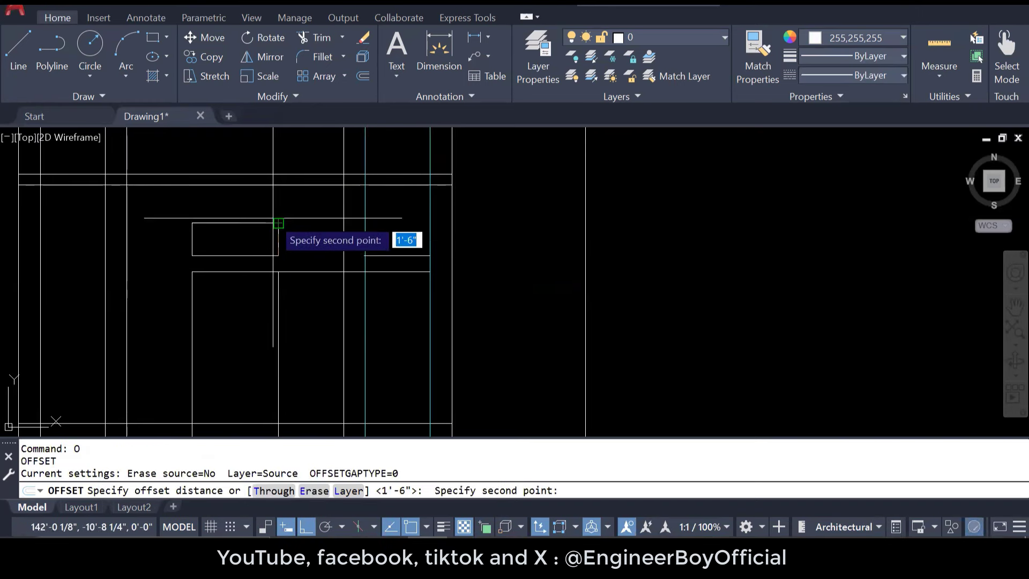
{"action": "left_click", "coordinate": [279, 223]}
{"action": "left_click", "coordinate": [393, 252]}
{"action": "left_click", "coordinate": [394, 244]}
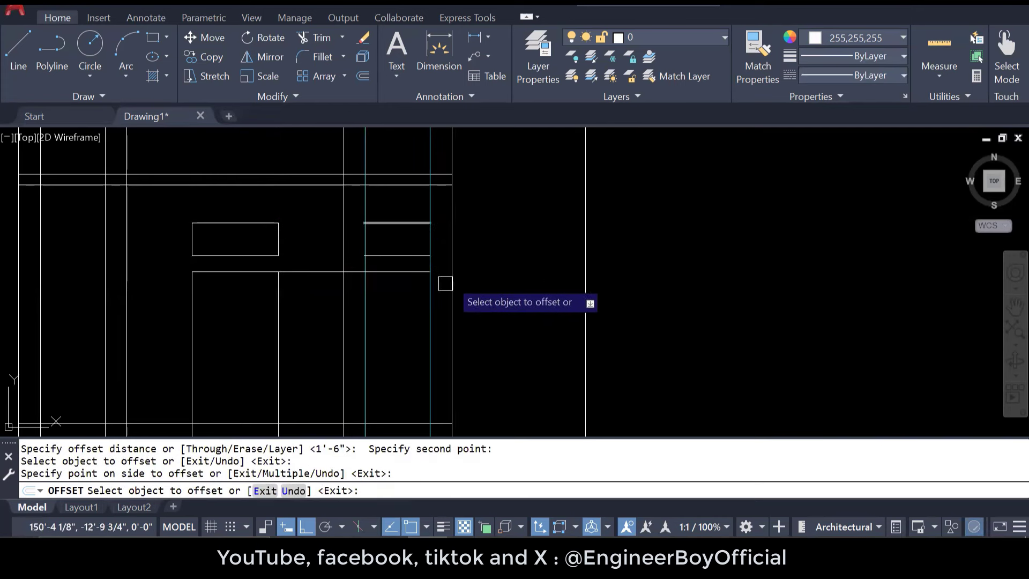
{"action": "middle_click_drag", "start_coordinate": [445, 278], "coordinate": [447, 240]}
{"action": "key", "text": "Return"}
Step: Offset the line running from the door's top right corner to the farther cyan line 5' downward
{"action": "key", "text": "Return"}
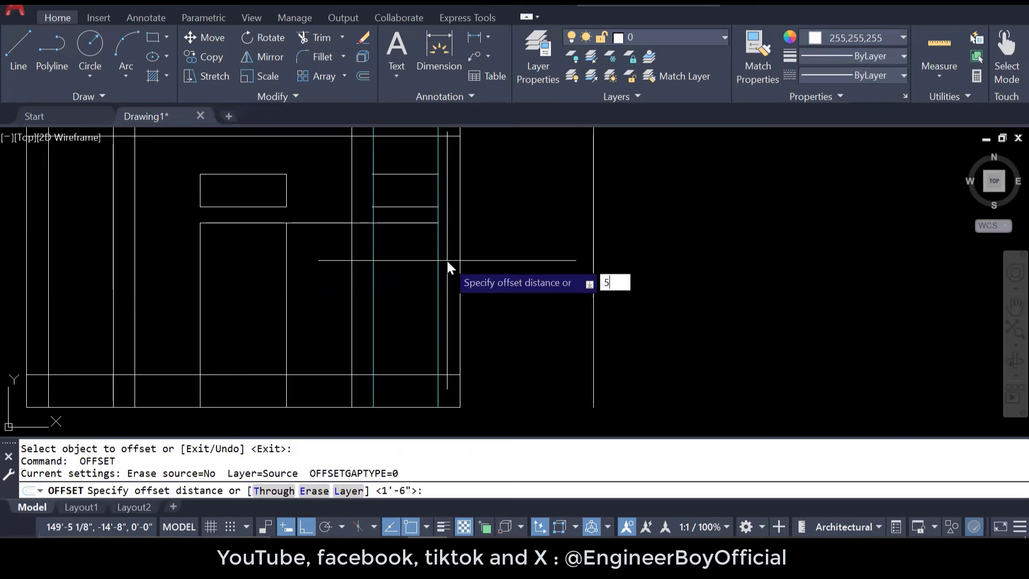
{"action": "type", "text": "5'"}
{"action": "key", "text": "Return"}
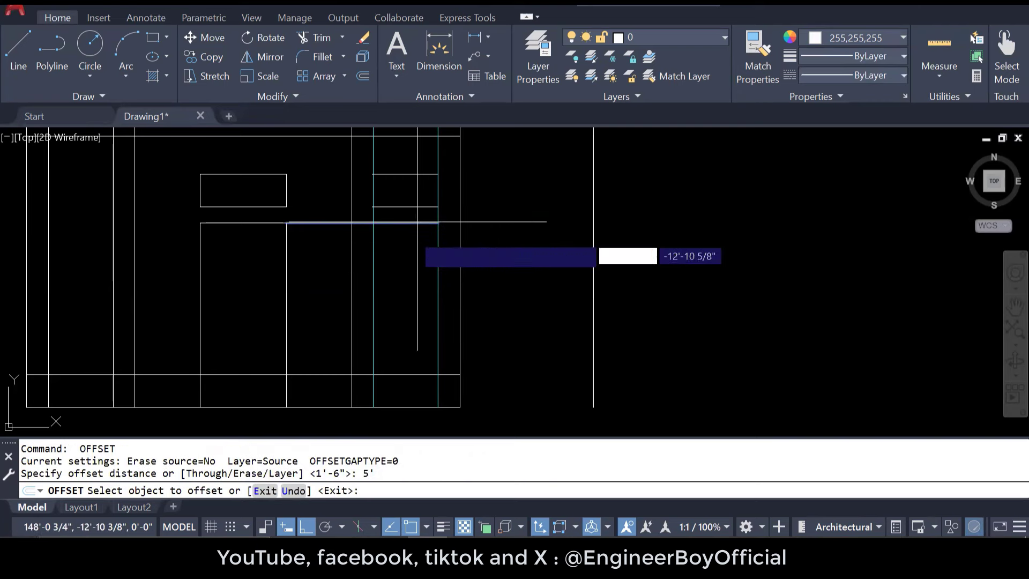
{"action": "left_click", "coordinate": [424, 222]}
{"action": "left_click", "coordinate": [405, 299]}
{"action": "key", "text": "Escape"}
{"action": "key", "text": "Escape"}
{"action": "key", "text": "Escape"}
Step: Trim the lower window's top and bottom lines between the wall projection line and the nearer cyan line
{"action": "key", "text": "Return"}
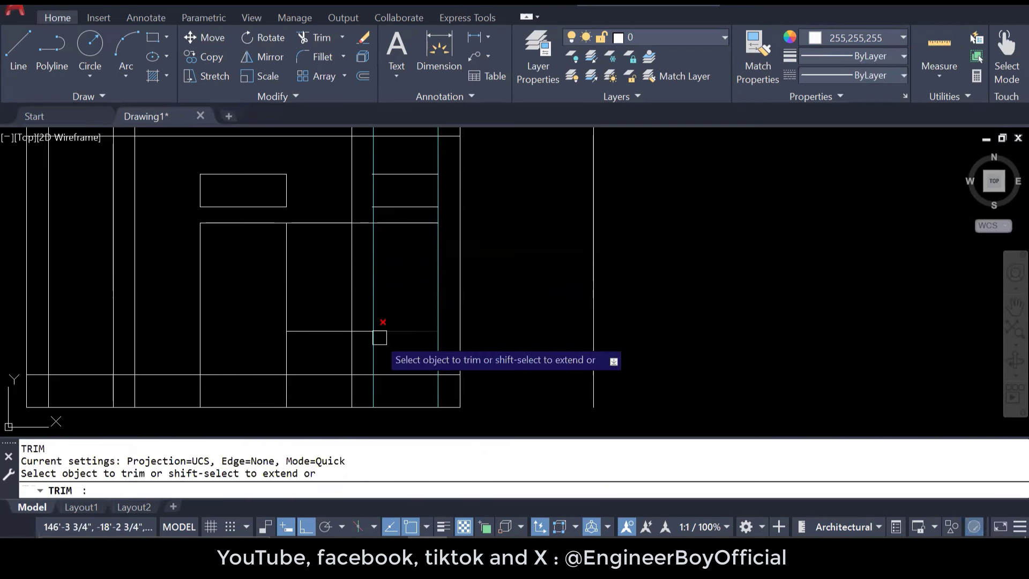
{"action": "scroll", "coordinate": [365, 333], "scroll_direction": "up", "scroll_amount": 2}
{"action": "left_click", "coordinate": [362, 165]}
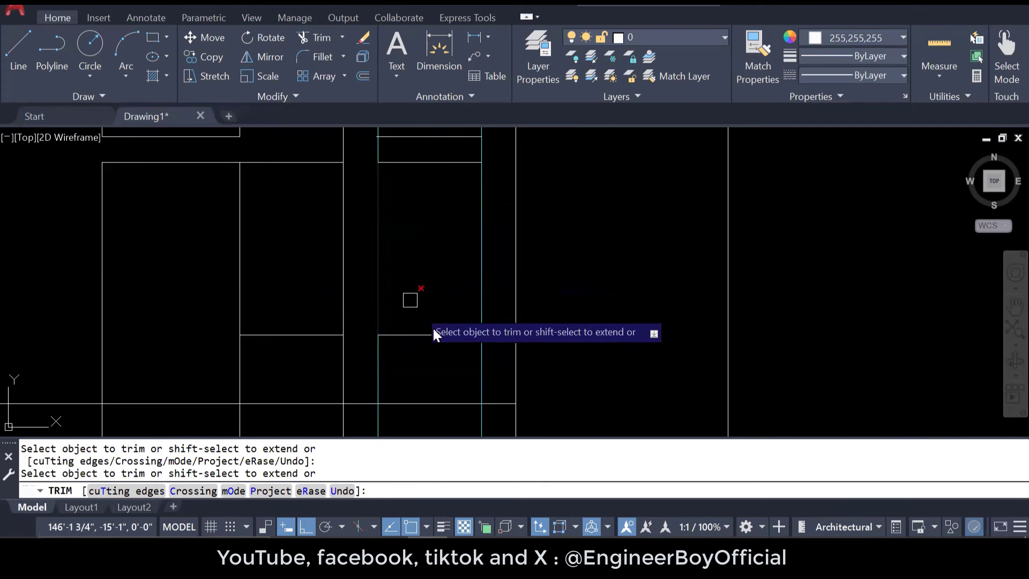
Step: Trim both cyan lines between the two window rectangles and between the upper rectangle and the closely spaced horizontal pair
{"action": "middle_click_drag", "start_coordinate": [461, 239], "coordinate": [454, 377]}
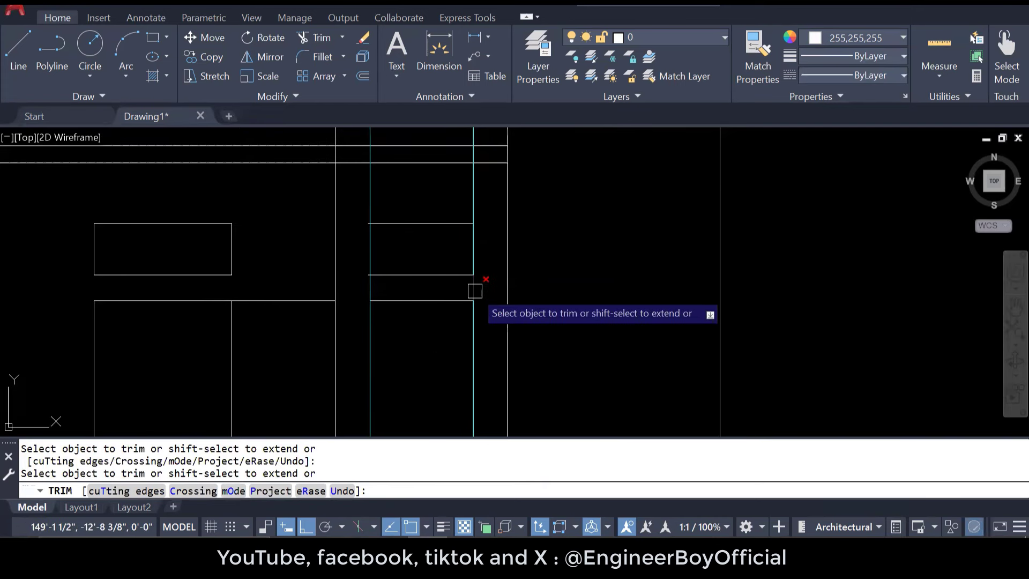
{"action": "left_click", "coordinate": [473, 287]}
{"action": "left_click", "coordinate": [369, 285]}
{"action": "scroll", "coordinate": [428, 346], "scroll_direction": "down", "scroll_amount": 2}
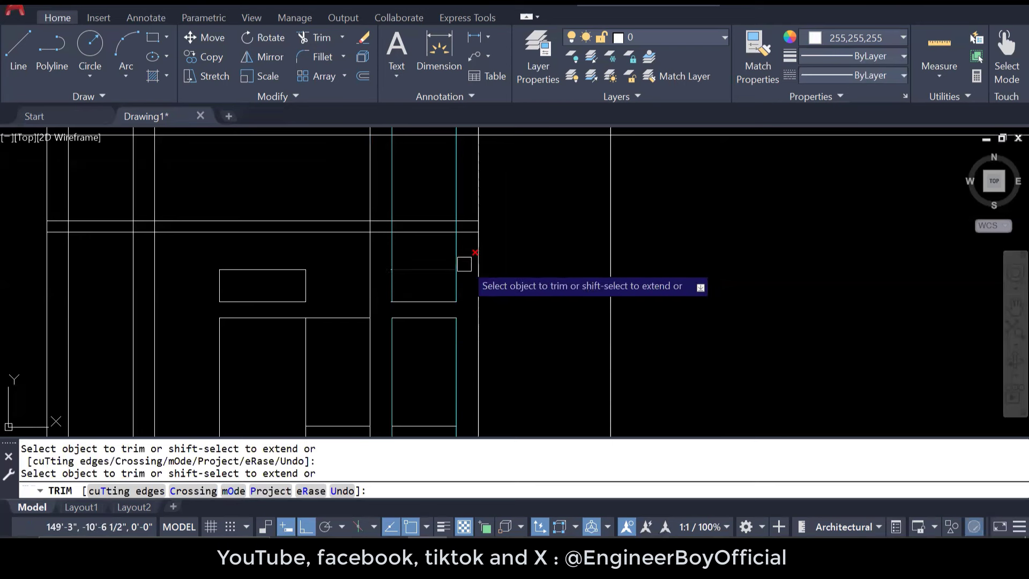
{"action": "key", "text": "Escape"}
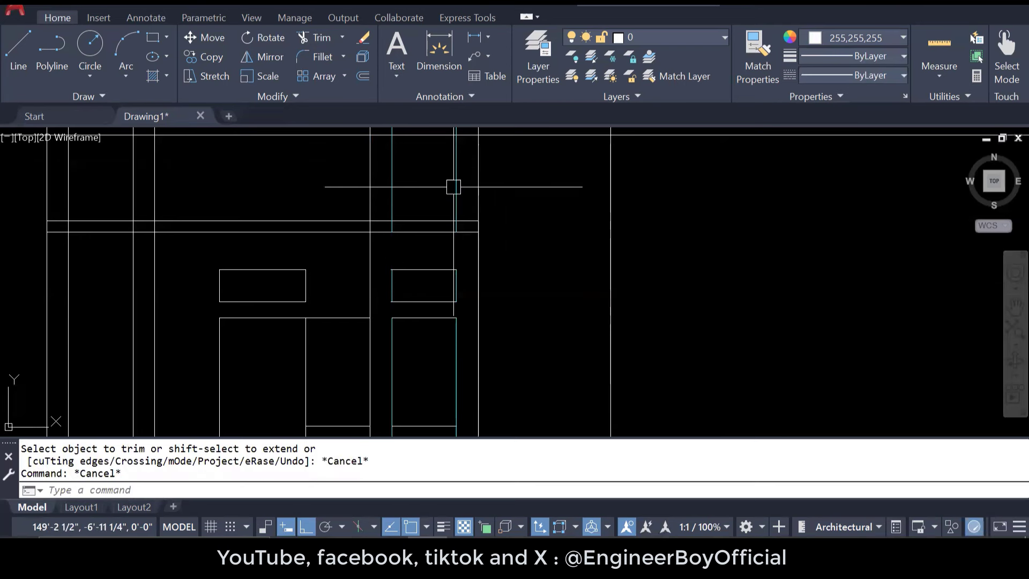
Step: Erase the two leftover cyan projection lines above the upper window rectangle
{"action": "left_click", "coordinate": [459, 184]}
{"action": "left_click", "coordinate": [399, 194]}
{"action": "left_click", "coordinate": [395, 192]}
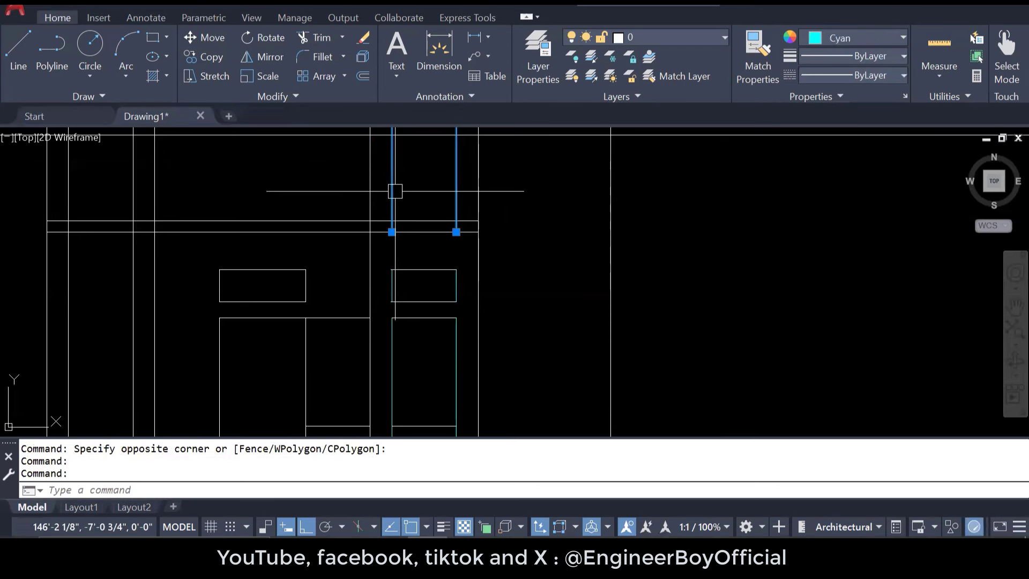
{"action": "type", "text": "e"}
{"action": "key", "text": "Return"}
{"action": "middle_click_drag", "start_coordinate": [443, 275], "coordinate": [456, 178]}
{"action": "key", "text": "Escape"}
{"action": "key", "text": "Escape"}
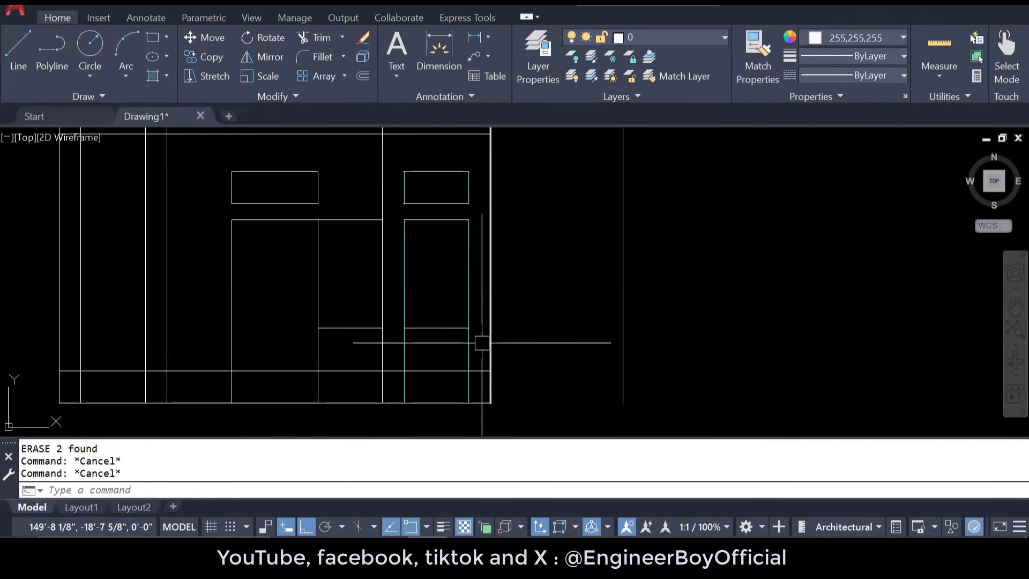
Step: Trim the two cyan lines between the bottom of the lower window and the horizontal plinth line
{"action": "type", "text": "tr"}
{"action": "key", "text": "Return"}
{"action": "left_click", "coordinate": [416, 352]}
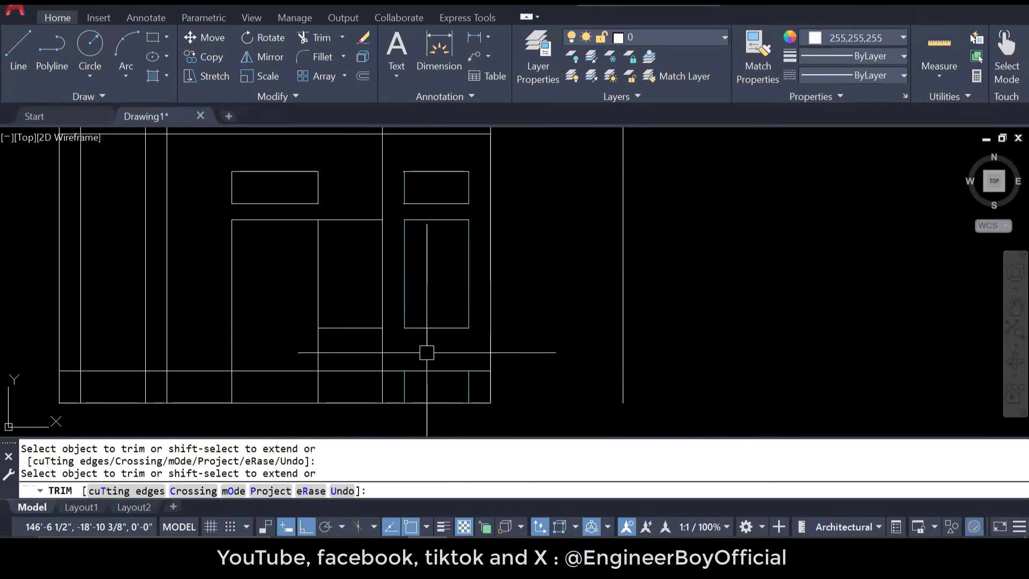
{"action": "key", "text": "Escape"}
{"action": "key", "text": "Escape"}
Step: Erase the leftover cyan pieces below the plinth line and the two horizontal stubs between the door and the wall line
{"action": "left_click", "coordinate": [469, 396]}
{"action": "left_click", "coordinate": [404, 385]}
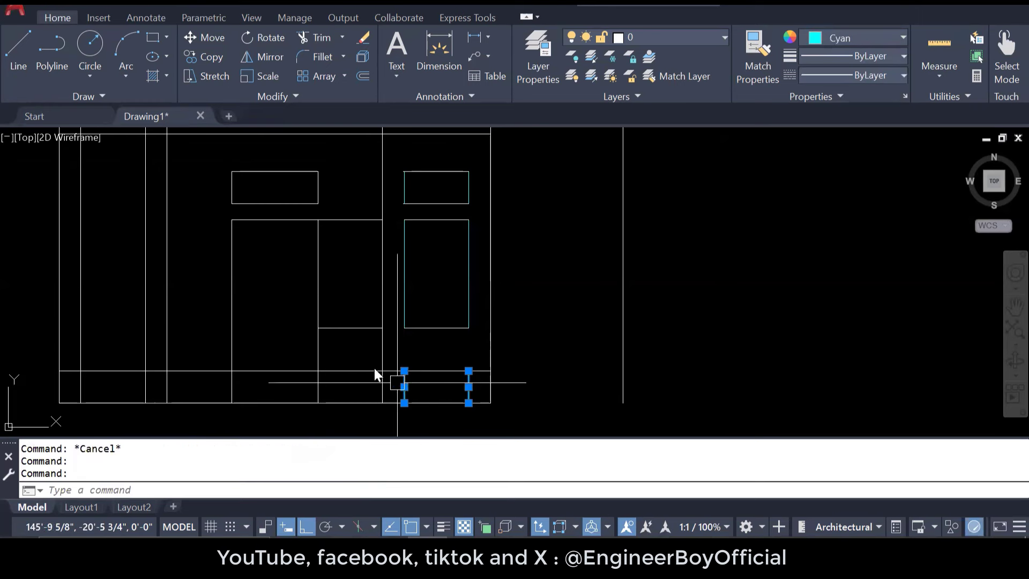
{"action": "left_click", "coordinate": [352, 358]}
{"action": "left_click", "coordinate": [336, 204]}
{"action": "type", "text": "e"}
{"action": "key", "text": "Return"}
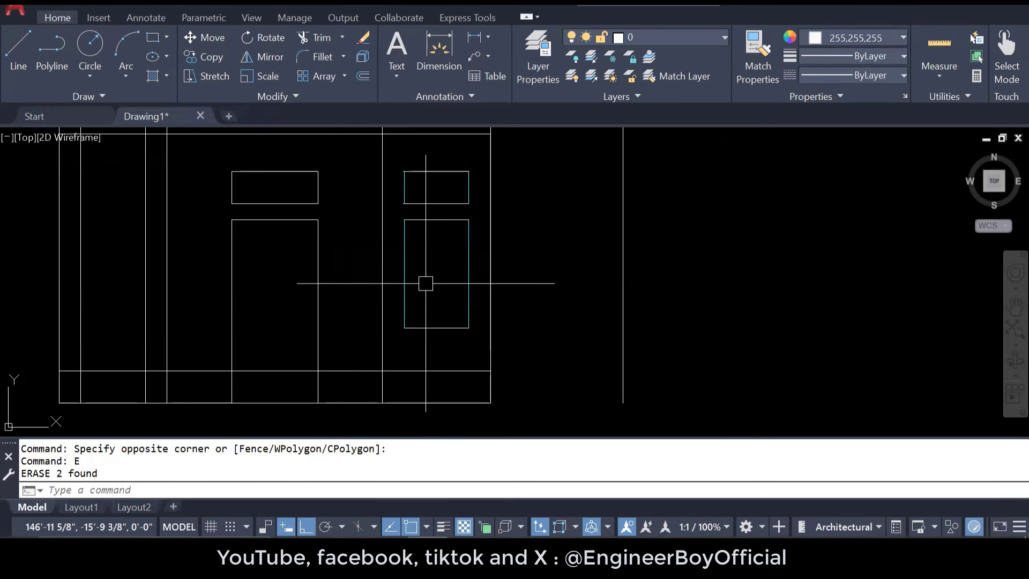
{"action": "key", "text": "Escape"}
{"action": "key", "text": "Escape"}
Step: Trim the vertical wall projection line between door and window inside the closely spaced pair of horizontal lines
{"action": "scroll", "coordinate": [490, 385], "scroll_direction": "down", "scroll_amount": 4}
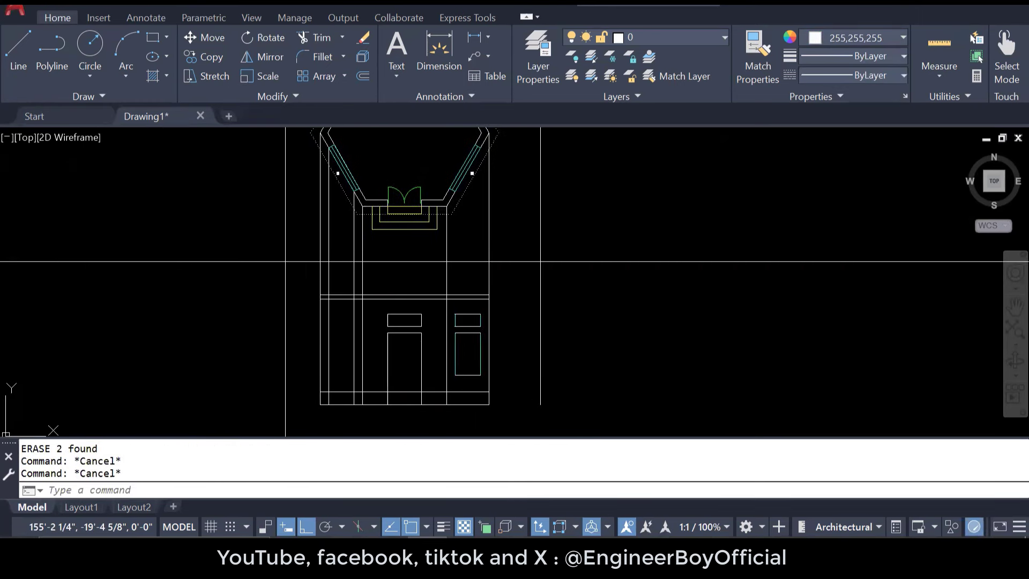
{"action": "scroll", "coordinate": [442, 372], "scroll_direction": "up", "scroll_amount": 2}
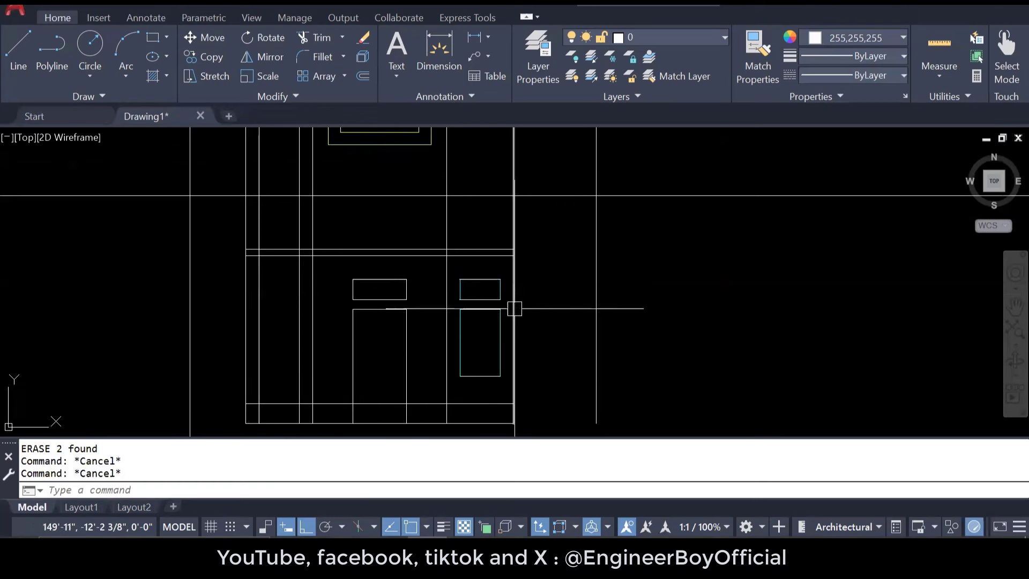
{"action": "middle_click_drag", "start_coordinate": [514, 310], "coordinate": [508, 333]}
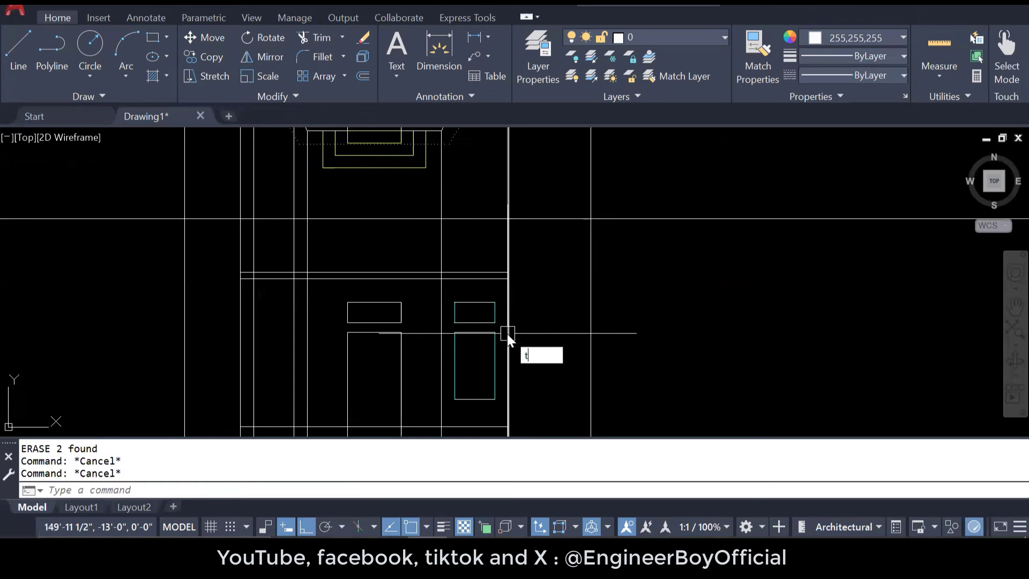
{"action": "type", "text": "r"}
{"action": "key", "text": "Return"}
{"action": "scroll", "coordinate": [441, 284], "scroll_direction": "up", "scroll_amount": 6}
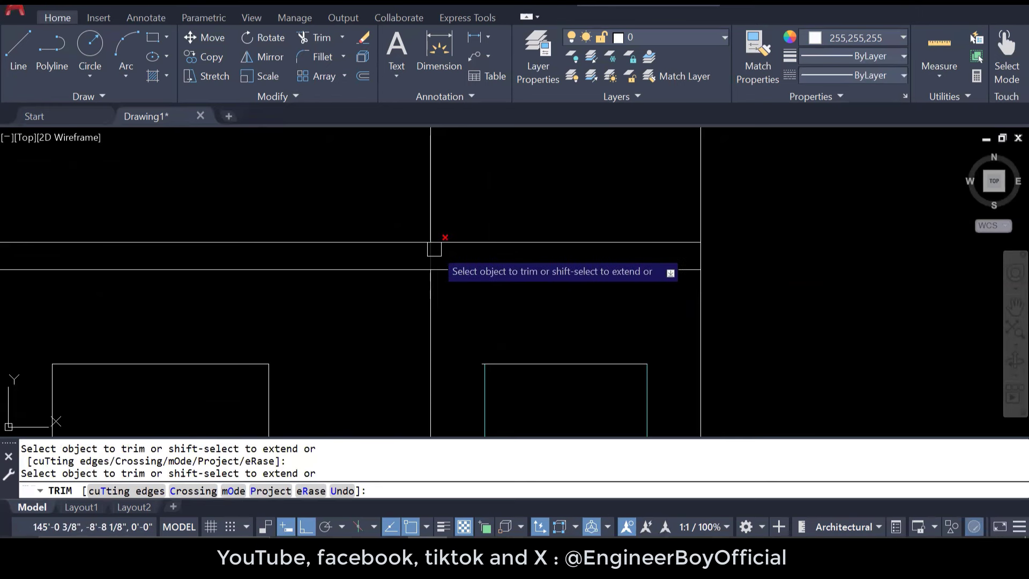
{"action": "scroll", "coordinate": [434, 248], "scroll_direction": "down", "scroll_amount": 3}
{"action": "scroll", "coordinate": [448, 258], "scroll_direction": "down", "scroll_amount": 3}
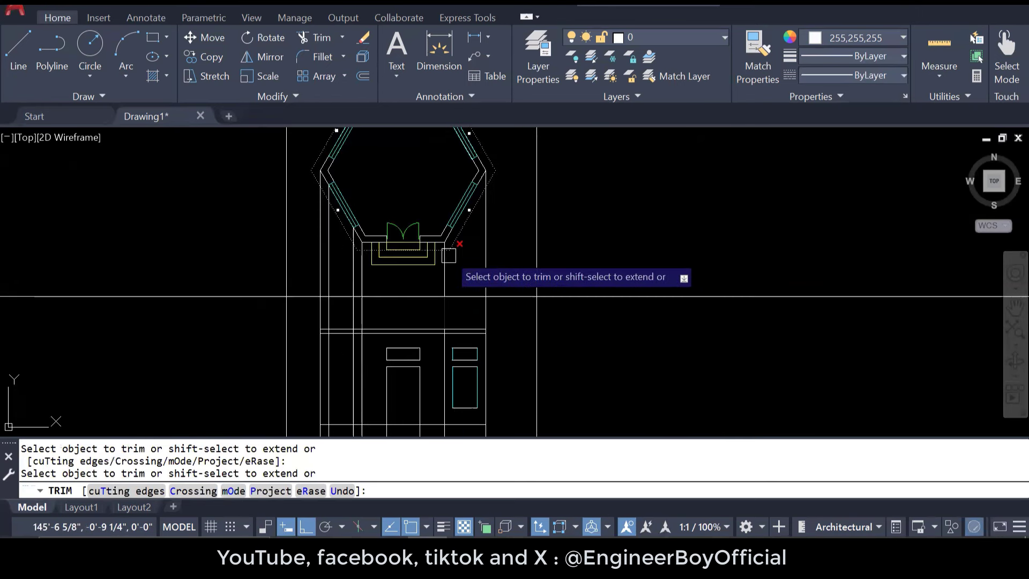
{"action": "scroll", "coordinate": [448, 256], "scroll_direction": "up", "scroll_amount": 3}
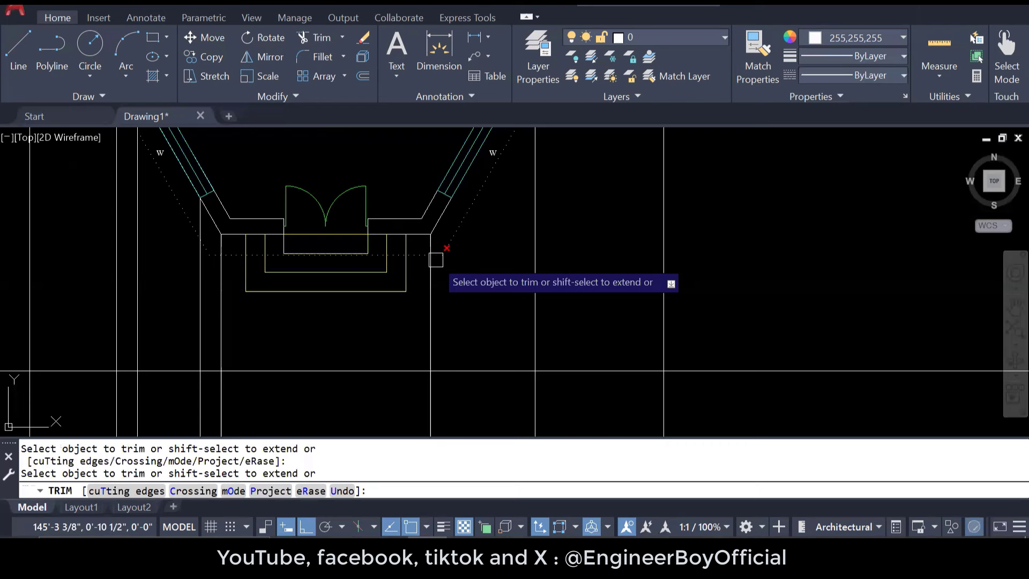
{"action": "scroll", "coordinate": [436, 260], "scroll_direction": "down", "scroll_amount": 3}
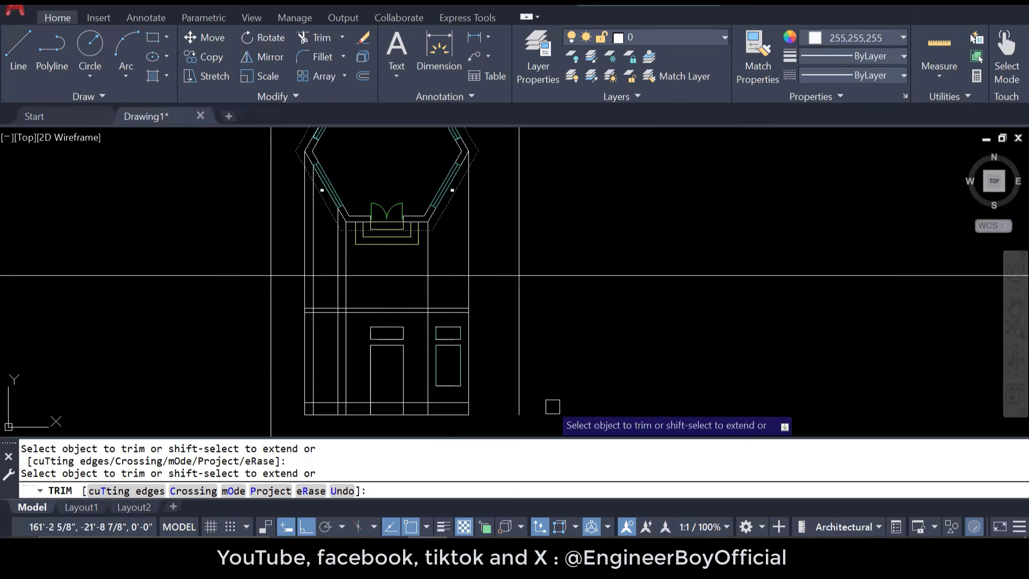
{"action": "scroll", "coordinate": [491, 339], "scroll_direction": "up", "scroll_amount": 3}
{"action": "key", "text": "Escape"}
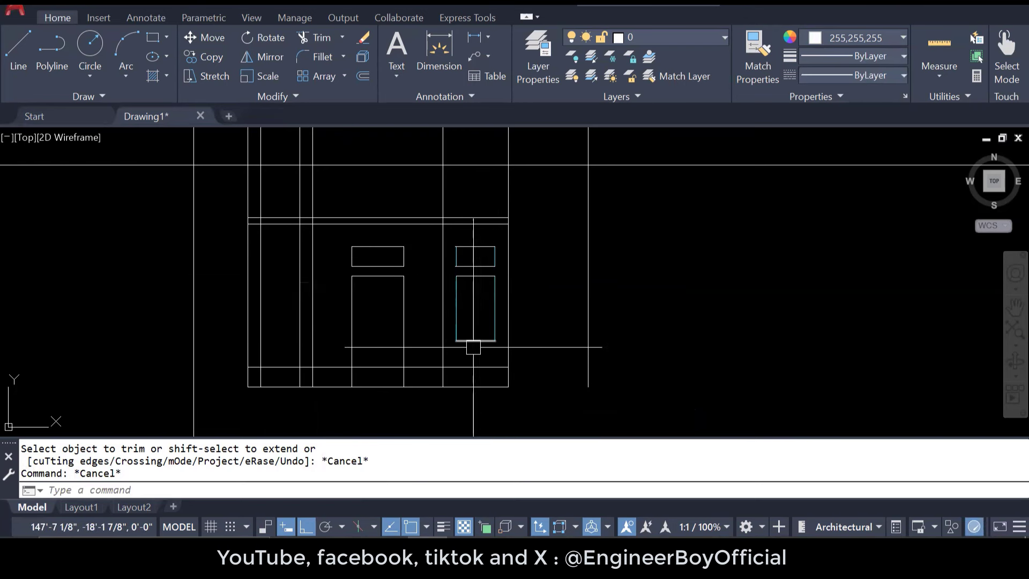
Step: Mirror the right window and the rectangle above it about the door's vertical centerline, keeping the source objects
{"action": "scroll", "coordinate": [472, 350], "scroll_direction": "up", "scroll_amount": 4}
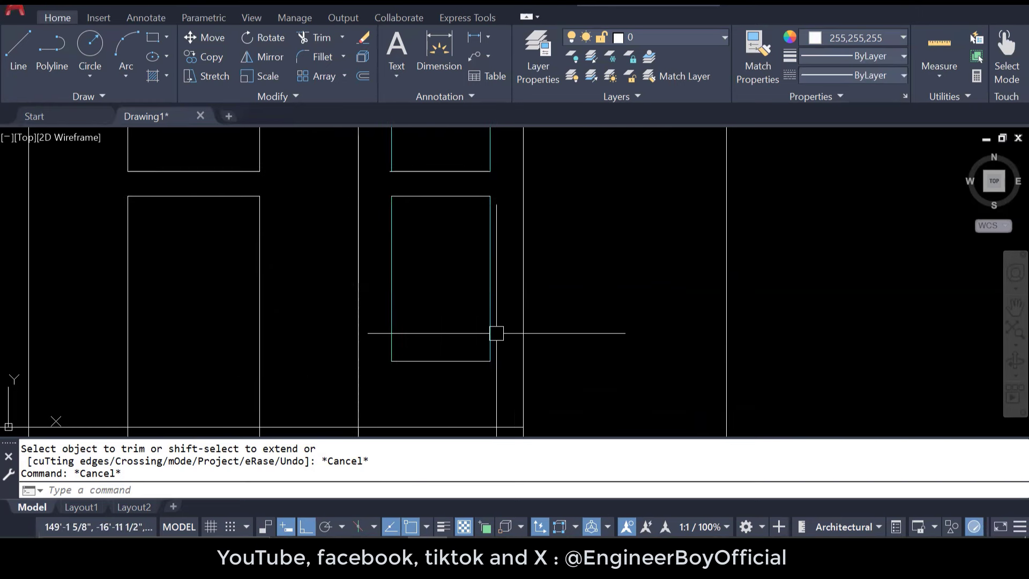
{"action": "scroll", "coordinate": [507, 386], "scroll_direction": "down", "scroll_amount": 2}
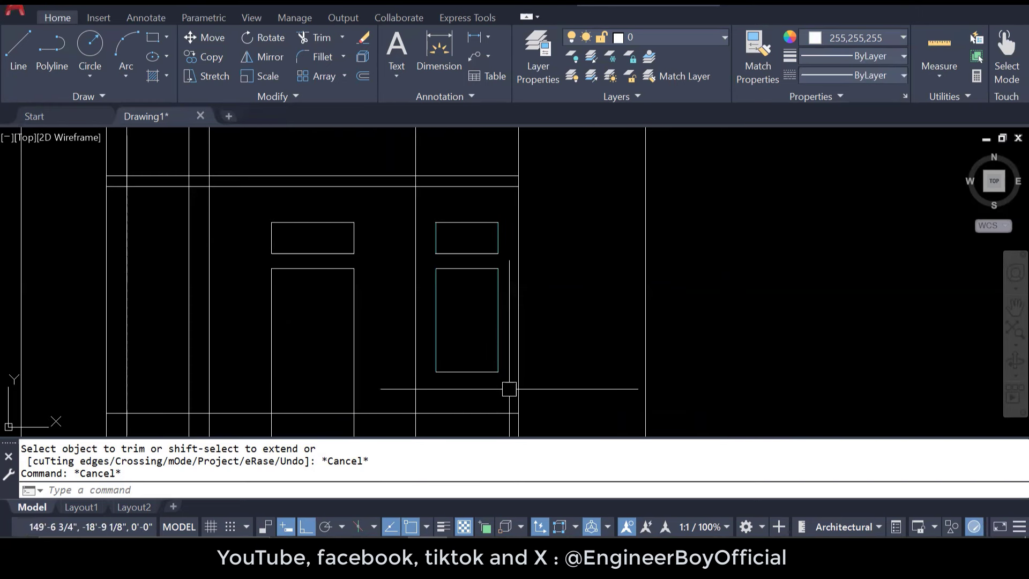
{"action": "left_click", "coordinate": [508, 380]}
{"action": "left_click", "coordinate": [428, 214]}
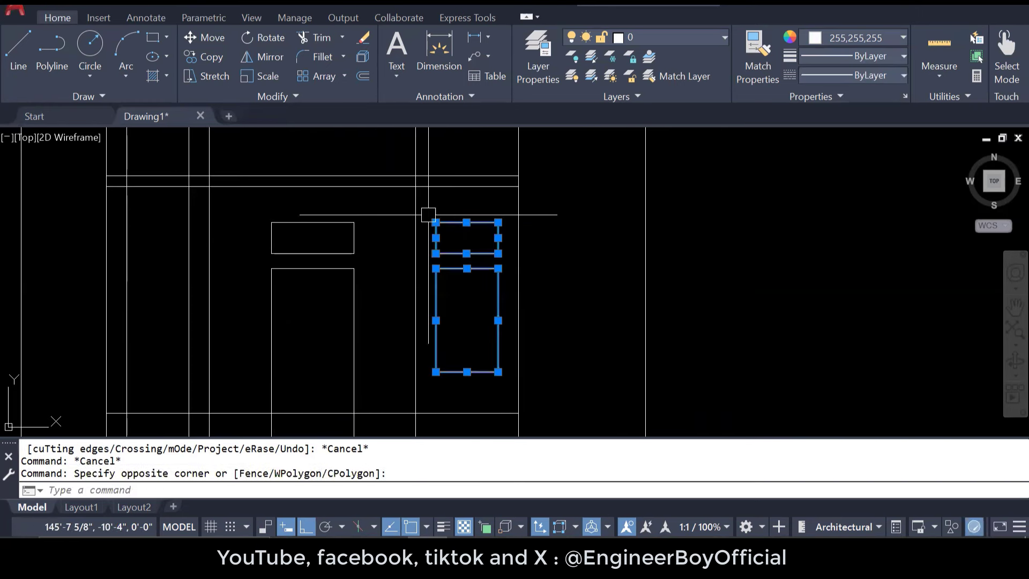
{"action": "mouse_move", "coordinate": [435, 222]}
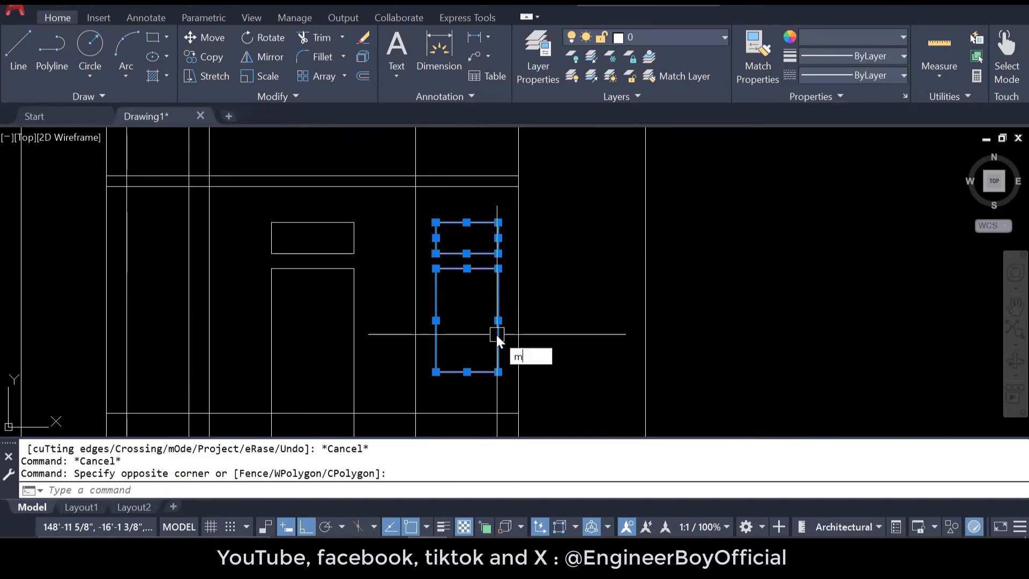
{"action": "type", "text": "i"}
{"action": "key", "text": "Return"}
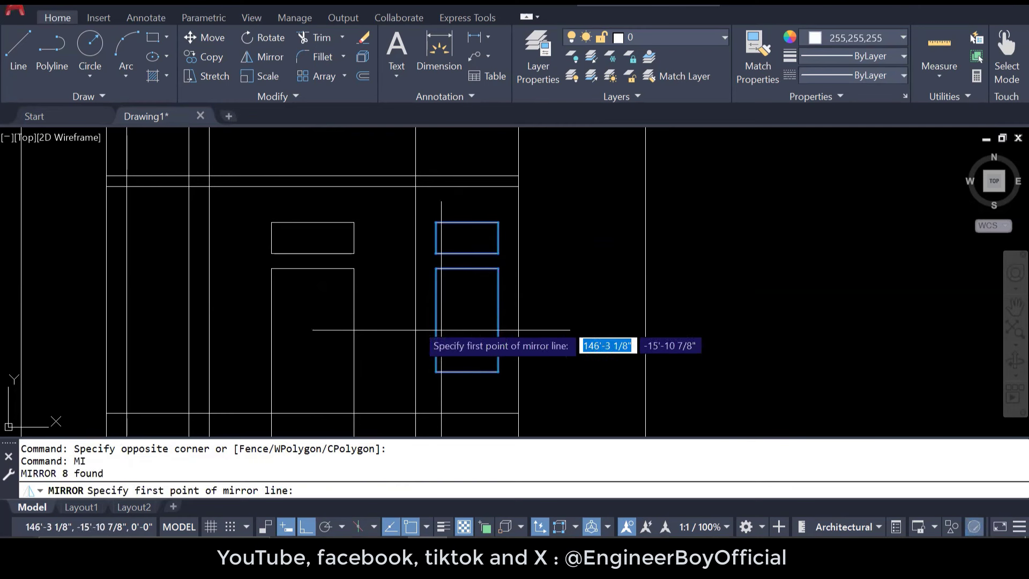
{"action": "left_click", "coordinate": [313, 253]}
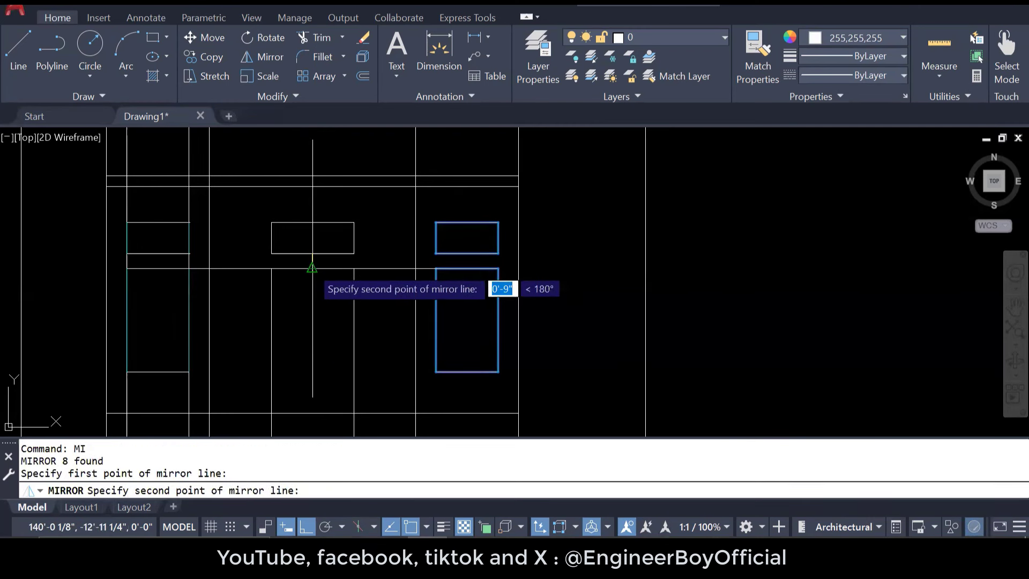
{"action": "left_click", "coordinate": [311, 267]}
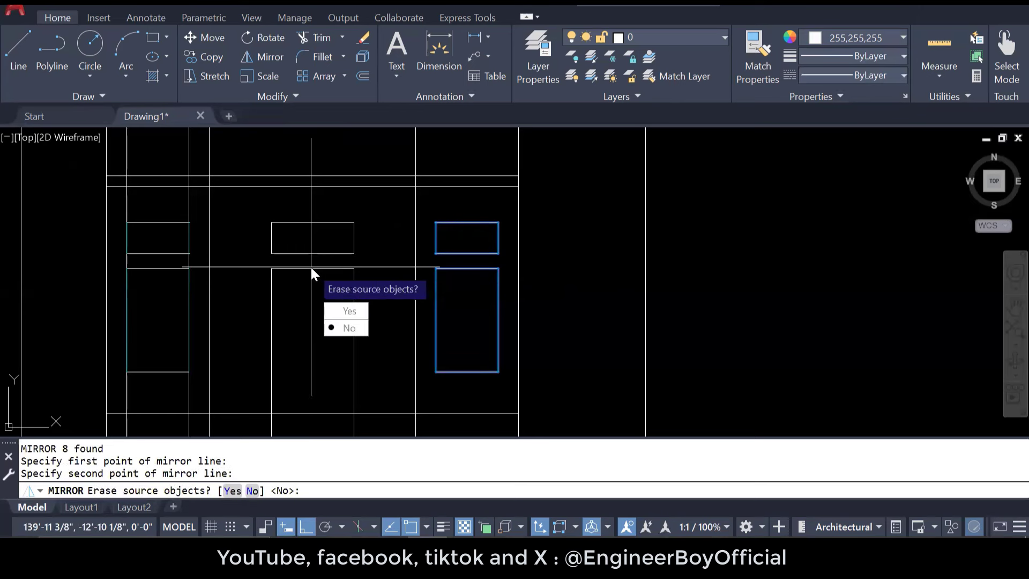
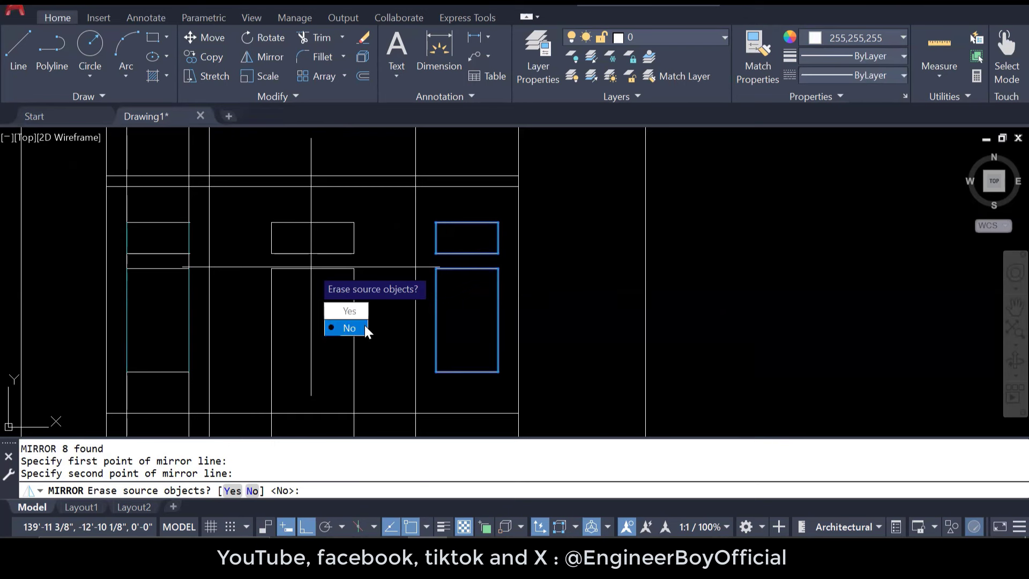
{"action": "type", "text": "N"}
{"action": "key", "text": "Return"}
{"action": "middle_click_drag", "start_coordinate": [297, 283], "coordinate": [378, 280]}
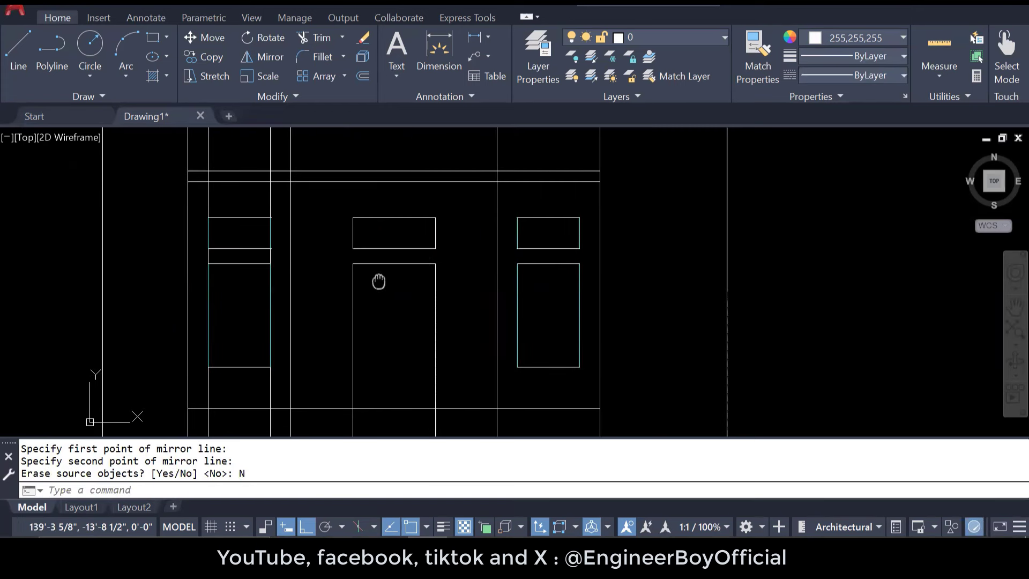
{"action": "key", "text": "Escape"}
Step: Erase the two vertical projection lines coming from the plan's left window
{"action": "scroll", "coordinate": [387, 333], "scroll_direction": "down", "scroll_amount": 4}
{"action": "scroll", "coordinate": [328, 220], "scroll_direction": "up", "scroll_amount": 2}
{"action": "left_click", "coordinate": [352, 219]}
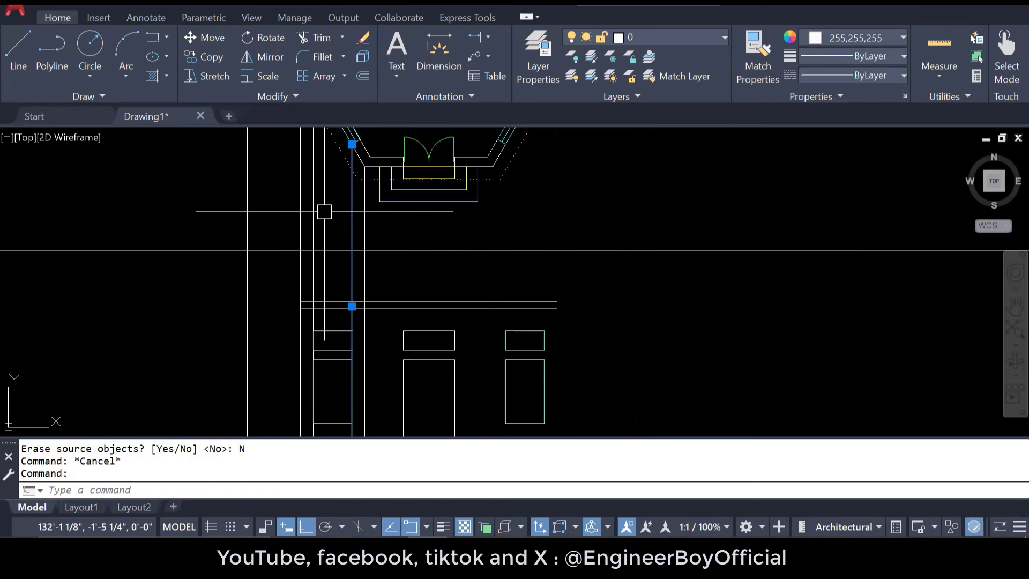
{"action": "middle_click_drag", "start_coordinate": [472, 265], "coordinate": [464, 176]}
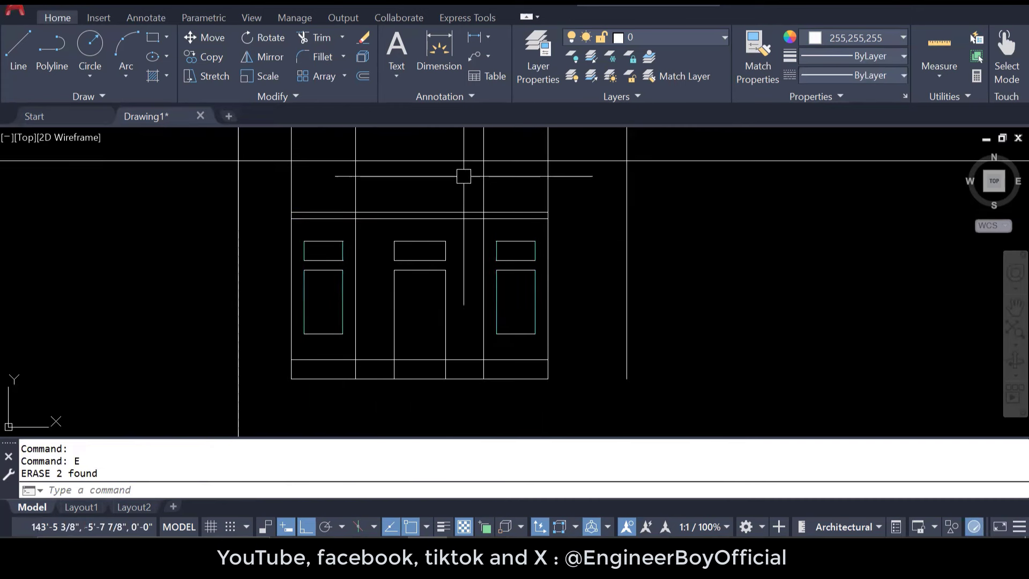
{"action": "key", "text": "Escape"}
{"action": "key", "text": "Escape"}
{"action": "mouse_move", "coordinate": [509, 257]}
{"action": "middle_mouse_down"}
{"action": "mouse_move", "coordinate": [518, 311]}
{"action": "mouse_move", "coordinate": [538, 234]}
{"action": "middle_mouse_up"}
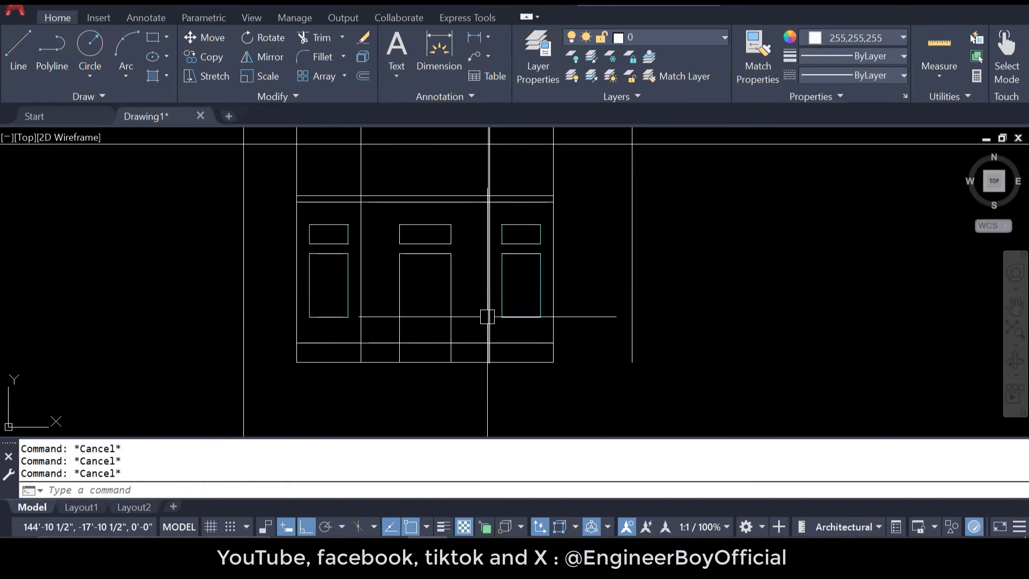
{"action": "middle_click_drag", "start_coordinate": [487, 316], "coordinate": [488, 338]}
{"action": "mouse_move", "coordinate": [529, 295]}
{"action": "middle_mouse_down"}
{"action": "mouse_move", "coordinate": [528, 315]}
{"action": "mouse_move", "coordinate": [523, 259]}
{"action": "middle_mouse_up"}
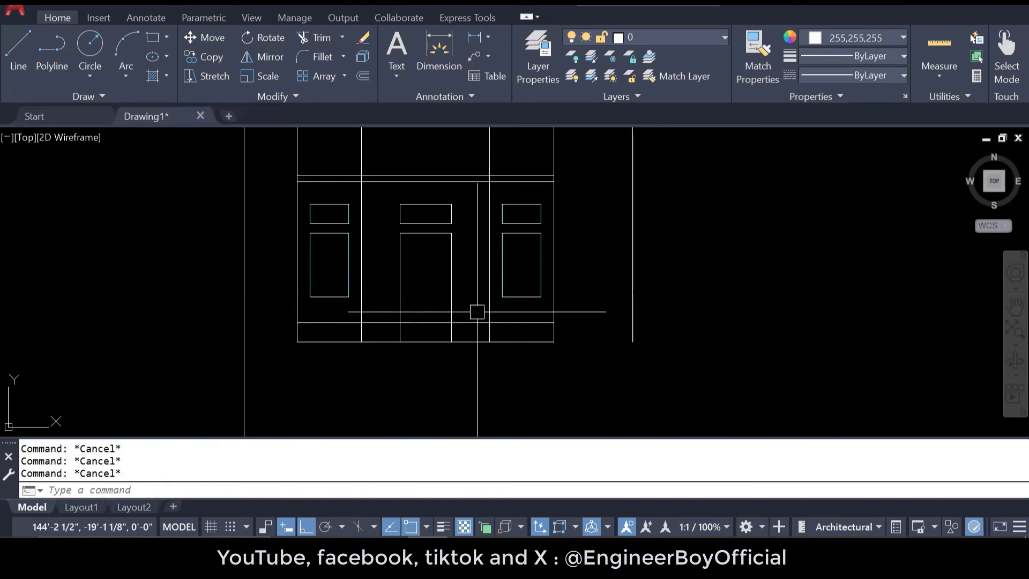
Step: Set the current object color to Yellow for drawing the entrance step projections
{"action": "scroll", "coordinate": [453, 394], "scroll_direction": "down", "scroll_amount": 2}
{"action": "scroll", "coordinate": [412, 193], "scroll_direction": "up", "scroll_amount": 4}
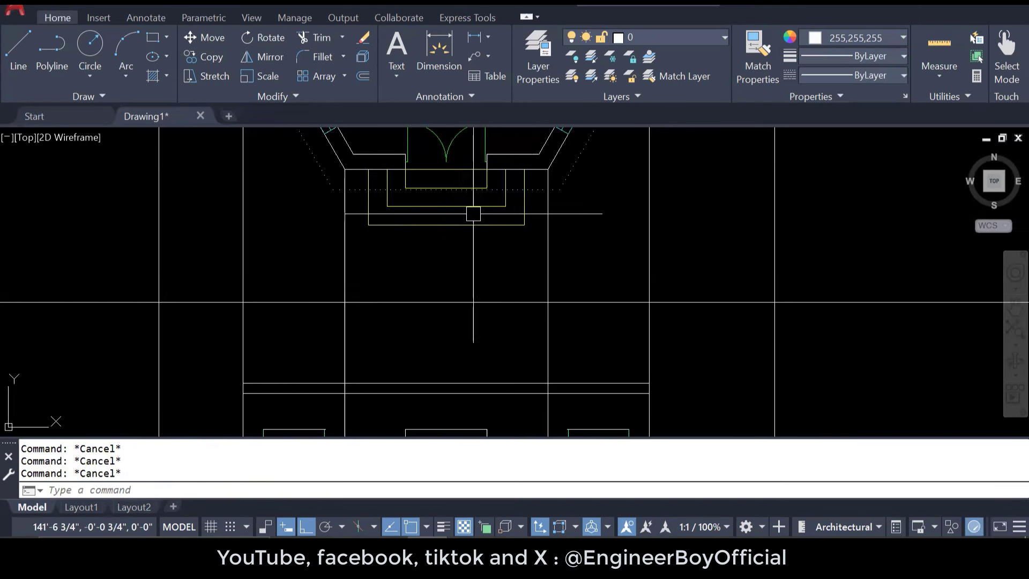
{"action": "middle_click_drag", "start_coordinate": [487, 219], "coordinate": [485, 240]}
{"action": "type", "text": "R"}
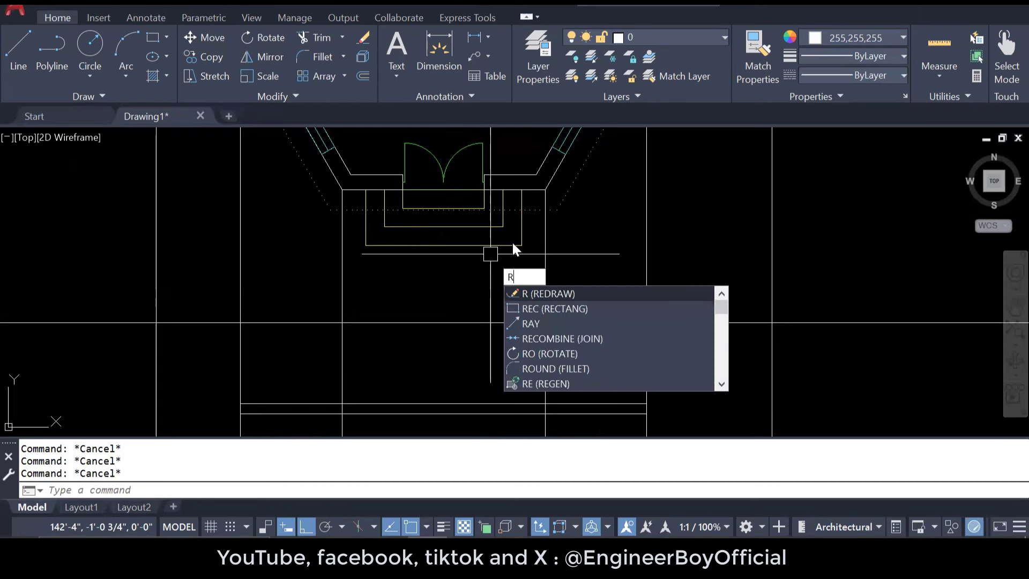
{"action": "left_click", "coordinate": [839, 37]}
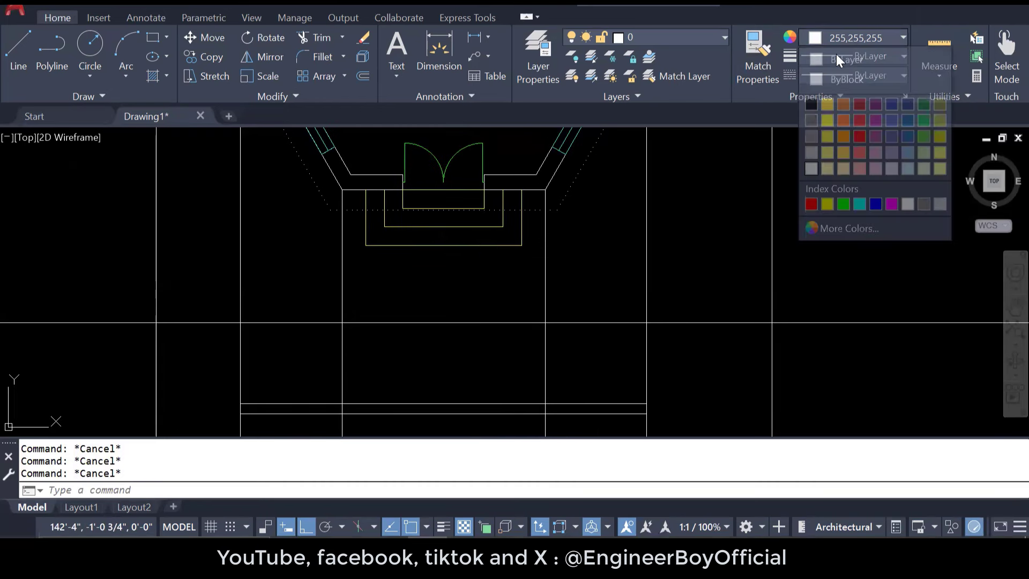
{"action": "left_click", "coordinate": [829, 201]}
Step: Draw vertical rays down from both lower corners of the outermost entrance step in the plan
{"action": "type", "text": "ray"}
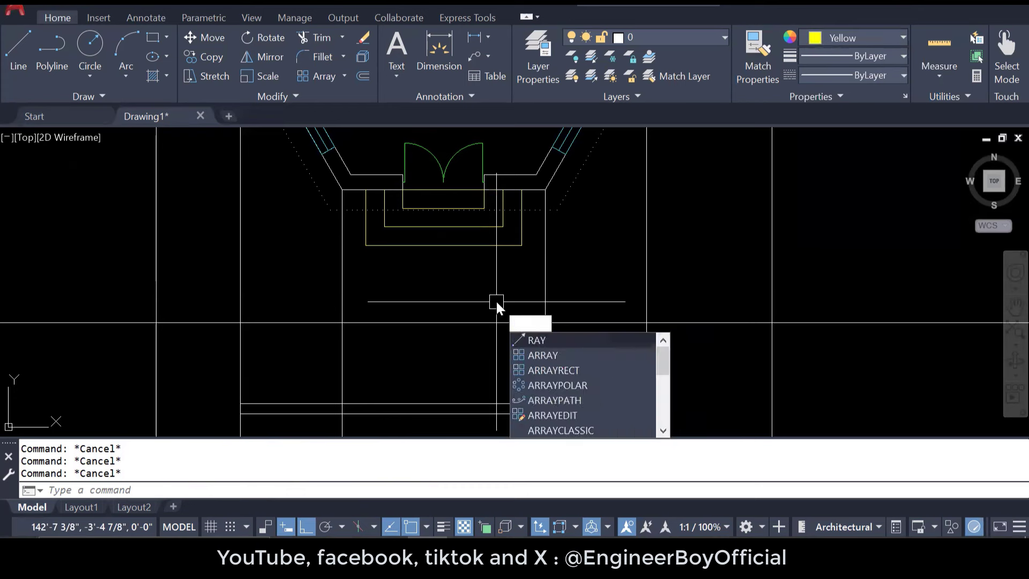
{"action": "key", "text": "Return"}
{"action": "scroll", "coordinate": [359, 199], "scroll_direction": "up", "scroll_amount": 2}
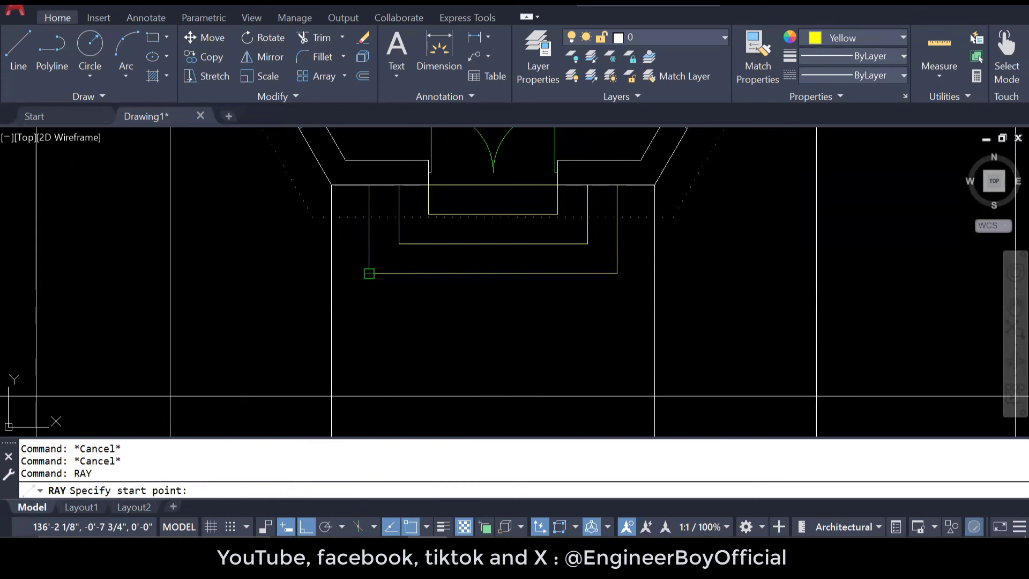
{"action": "left_click", "coordinate": [369, 273]}
{"action": "left_click", "coordinate": [657, 285]}
{"action": "key", "text": "Return"}
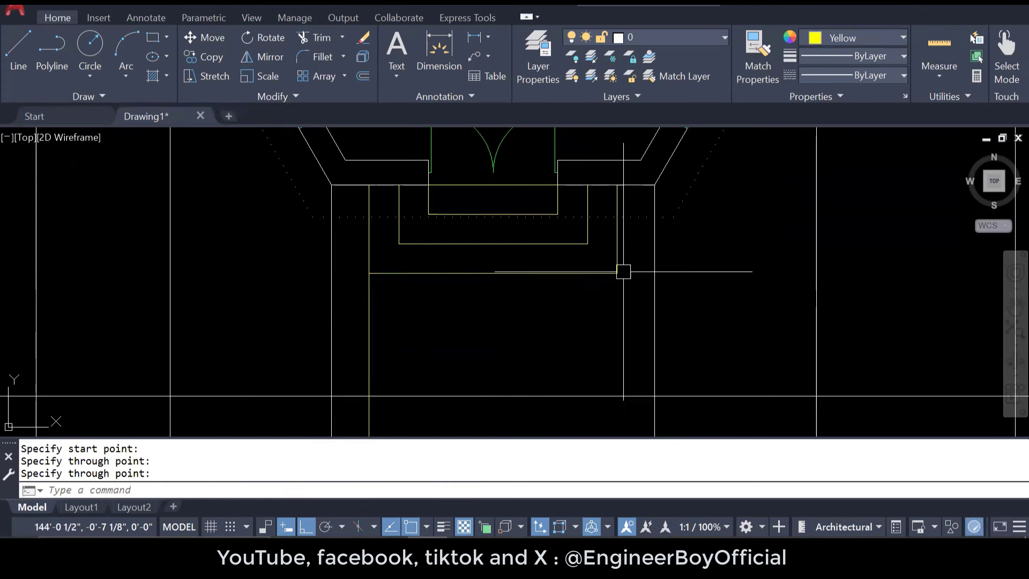
{"action": "key", "text": "Return"}
{"action": "left_click", "coordinate": [617, 273]}
{"action": "left_click", "coordinate": [605, 332]}
{"action": "key", "text": "Return"}
Step: Draw vertical rays down from both lower corners of the middle entrance step in the plan
{"action": "key", "text": "Return"}
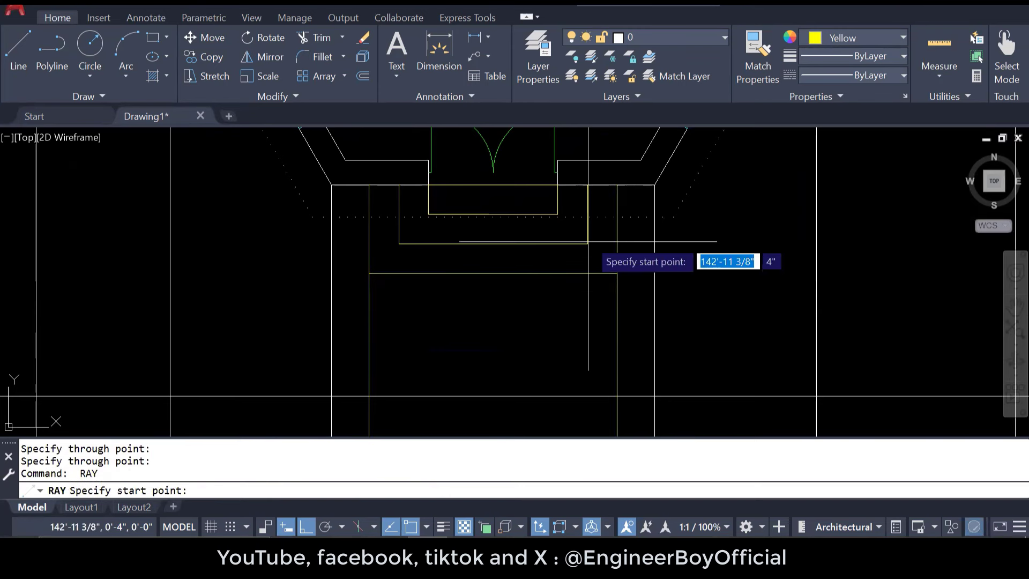
{"action": "left_click", "coordinate": [588, 243]}
{"action": "left_click", "coordinate": [589, 349]}
{"action": "key", "text": "Return"}
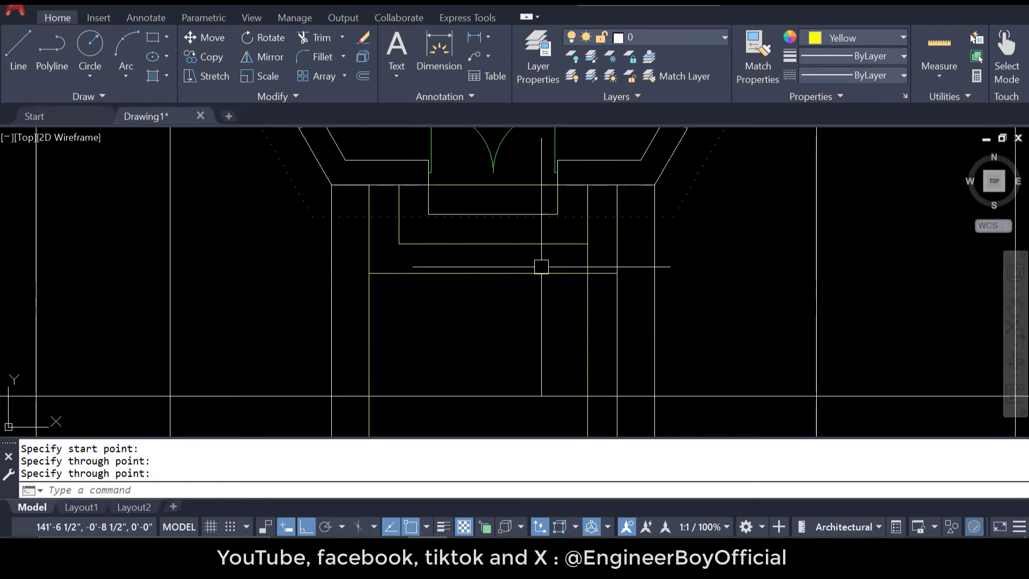
{"action": "key", "text": "Return"}
{"action": "left_click", "coordinate": [399, 244]}
{"action": "left_click", "coordinate": [400, 343]}
{"action": "key", "text": "Return"}
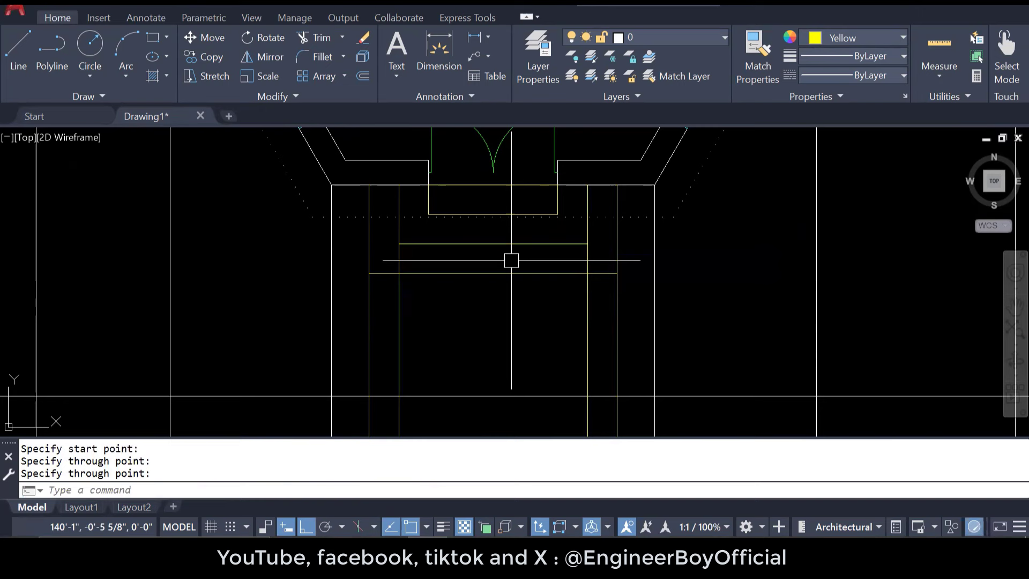
Step: Draw vertical rays down from both lower corners of the innermost entrance step in the plan
{"action": "key", "text": "Return"}
{"action": "left_click", "coordinate": [557, 212]}
{"action": "left_click", "coordinate": [558, 348]}
{"action": "key", "text": "Return"}
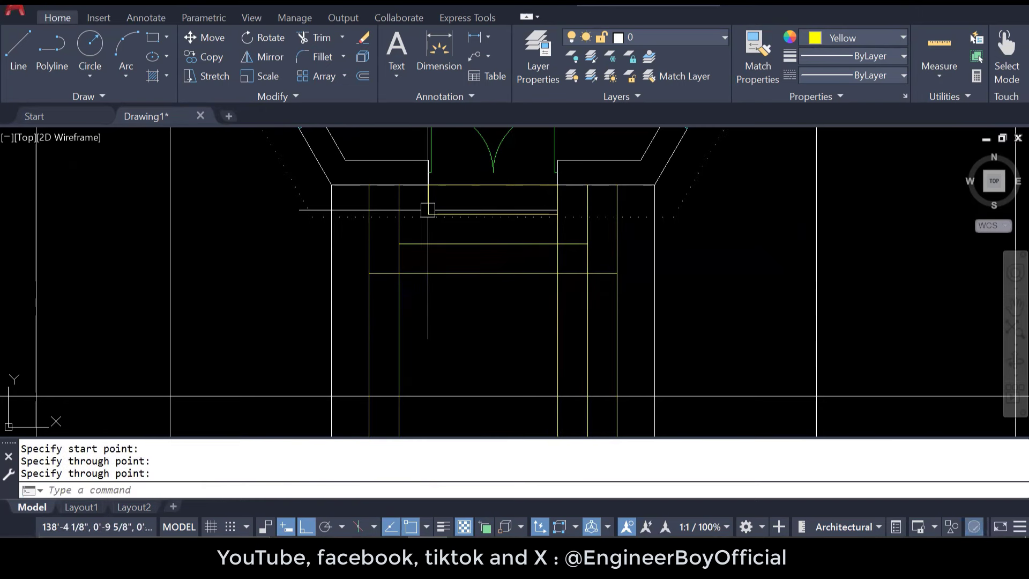
{"action": "key", "text": "Return"}
{"action": "left_click", "coordinate": [429, 213]}
{"action": "left_click", "coordinate": [442, 315]}
{"action": "key", "text": "Return"}
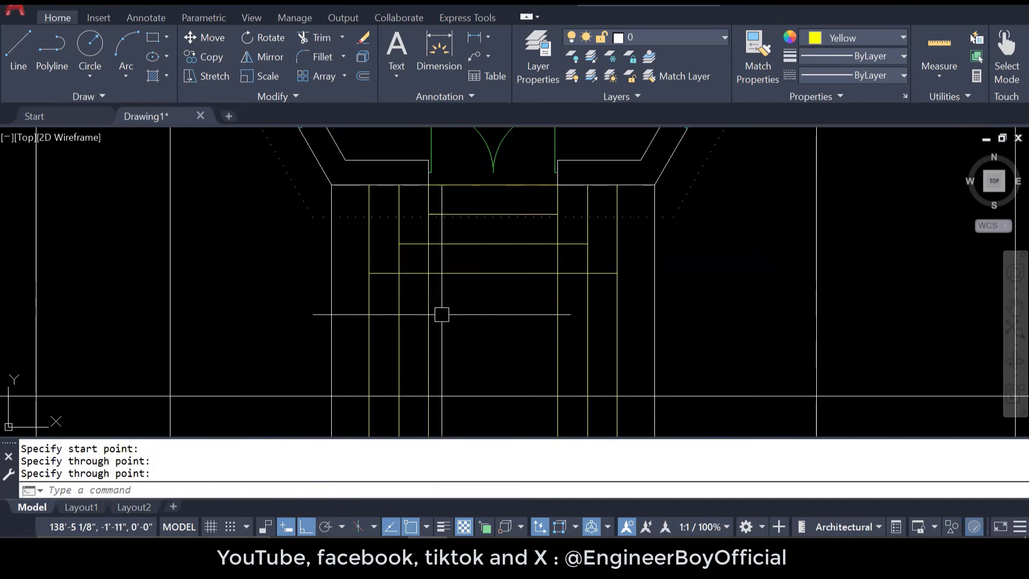
Step: Draw a yellow horizontal line along the plinth's top edge between the two innermost step projection lines
{"action": "middle_click_drag", "start_coordinate": [461, 295], "coordinate": [459, 137]}
{"action": "scroll", "coordinate": [475, 207], "scroll_direction": "down", "scroll_amount": 3}
{"action": "scroll", "coordinate": [479, 374], "scroll_direction": "up", "scroll_amount": 1}
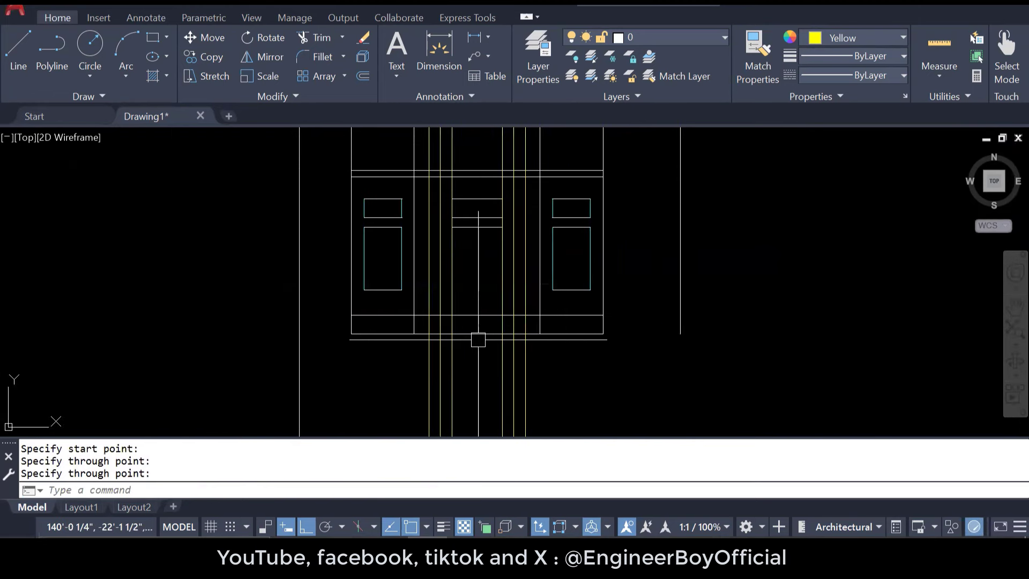
{"action": "scroll", "coordinate": [478, 340], "scroll_direction": "up", "scroll_amount": 4}
{"action": "middle_click_drag", "start_coordinate": [478, 339], "coordinate": [475, 377]}
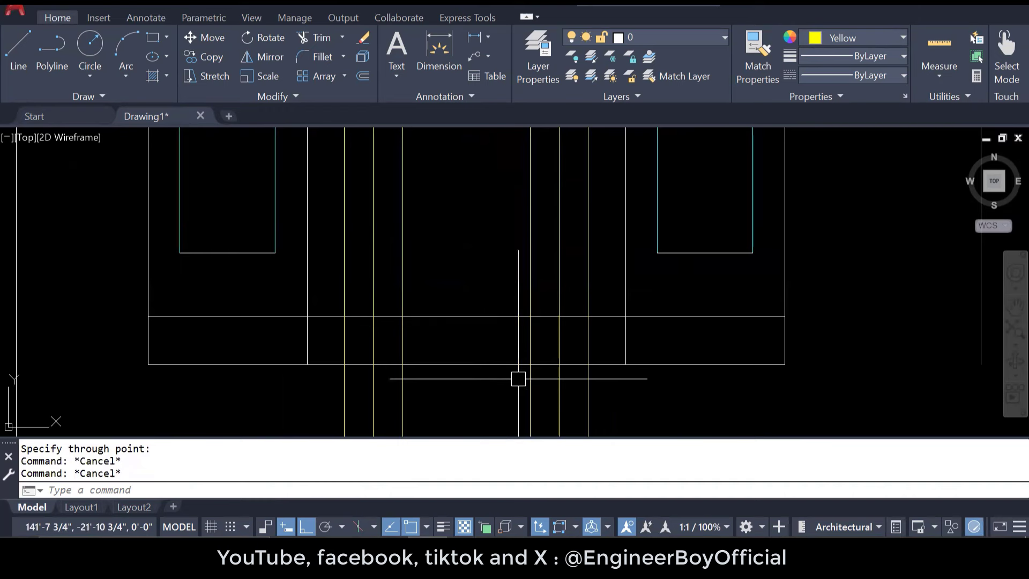
{"action": "type", "text": "L"}
{"action": "key", "text": "Return"}
{"action": "scroll", "coordinate": [508, 399], "scroll_direction": "down", "scroll_amount": 6}
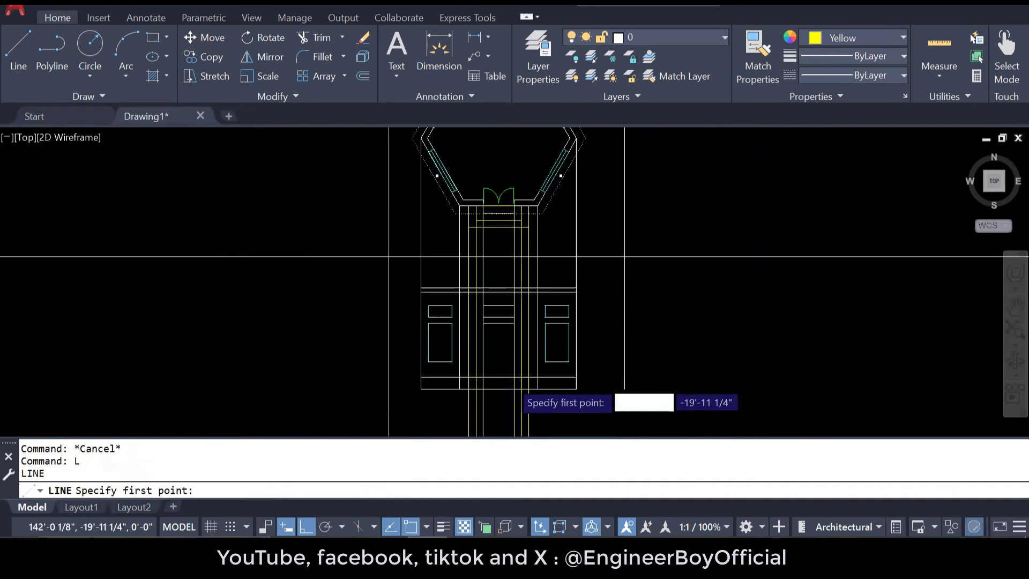
{"action": "scroll", "coordinate": [514, 397], "scroll_direction": "up", "scroll_amount": 8}
{"action": "left_click", "coordinate": [310, 362]}
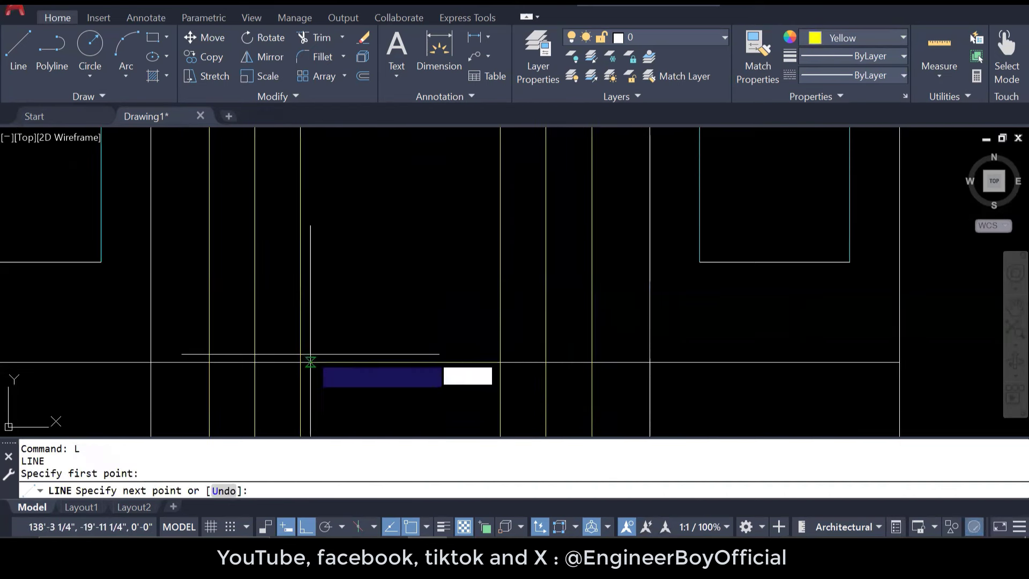
{"action": "key", "text": "Escape"}
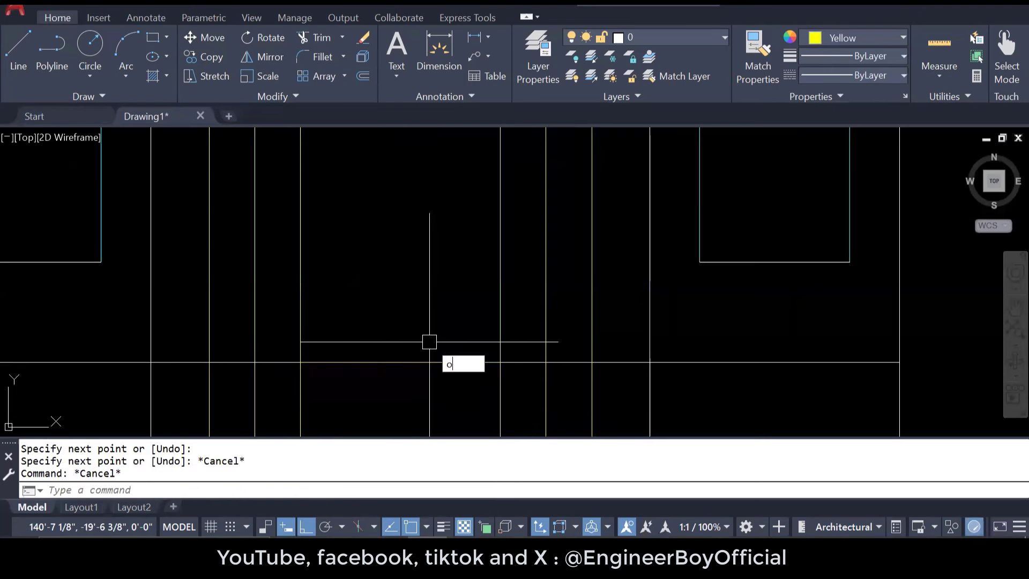
Step: Offset the yellow threshold line downward three times in succession at 6" spacing, reaching the ground line
{"action": "type", "text": "o"}
{"action": "key", "text": "Return"}
{"action": "middle_click_drag", "start_coordinate": [429, 341], "coordinate": [448, 201]}
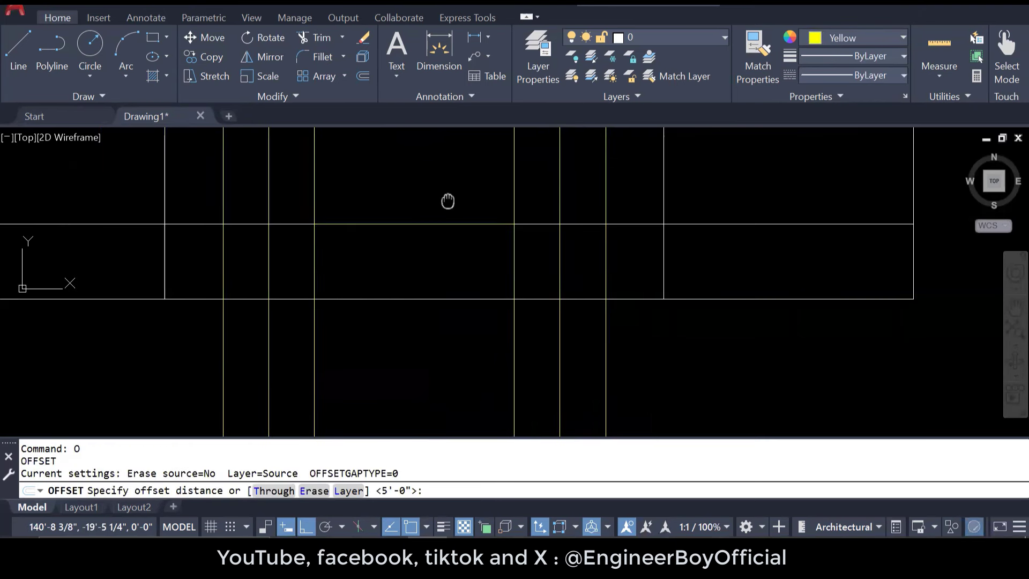
{"action": "type", "text": "6"}
{"action": "key", "text": "Return"}
{"action": "left_click", "coordinate": [439, 251]}
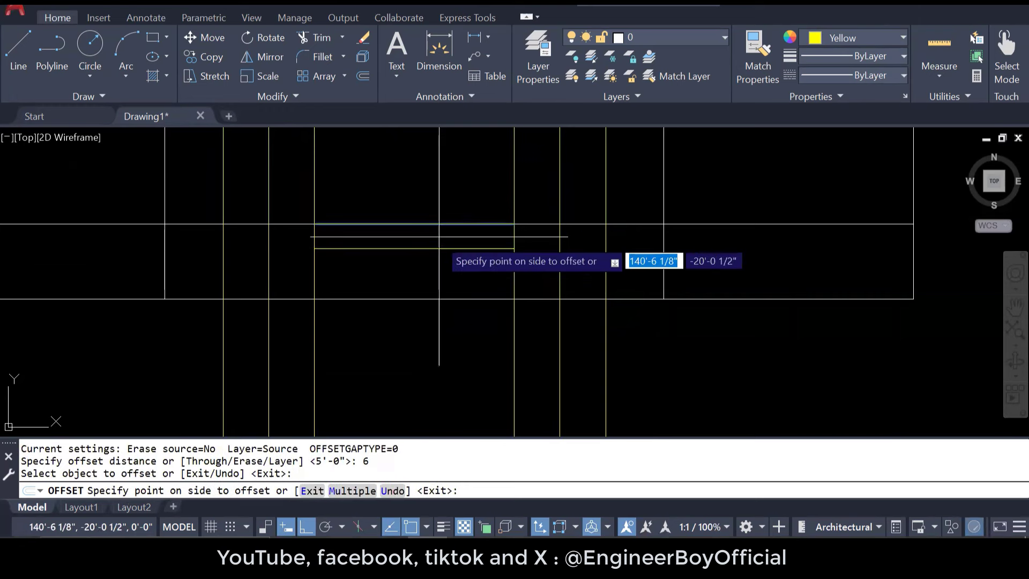
{"action": "left_click", "coordinate": [439, 251]}
{"action": "left_click", "coordinate": [423, 248]}
{"action": "left_click", "coordinate": [418, 274]}
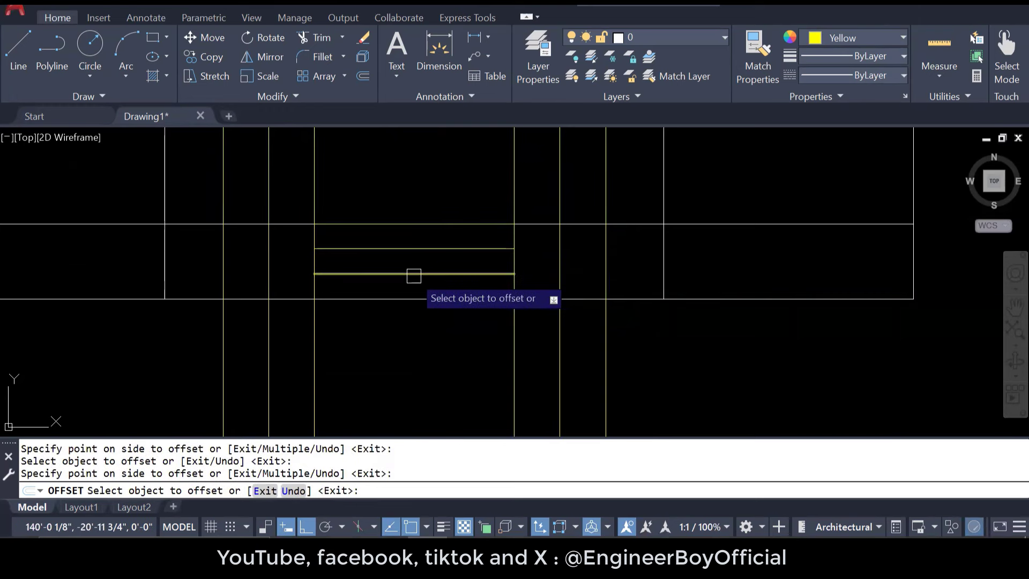
{"action": "left_click", "coordinate": [414, 273]}
{"action": "left_click", "coordinate": [415, 297]}
{"action": "key", "text": "Escape"}
{"action": "key", "text": "Escape"}
{"action": "key", "text": "Escape"}
Step: Extend the first offset step line to the middle pair of projection lines and the second to the outer pair, on both sides
{"action": "middle_click_drag", "start_coordinate": [560, 337], "coordinate": [524, 332]}
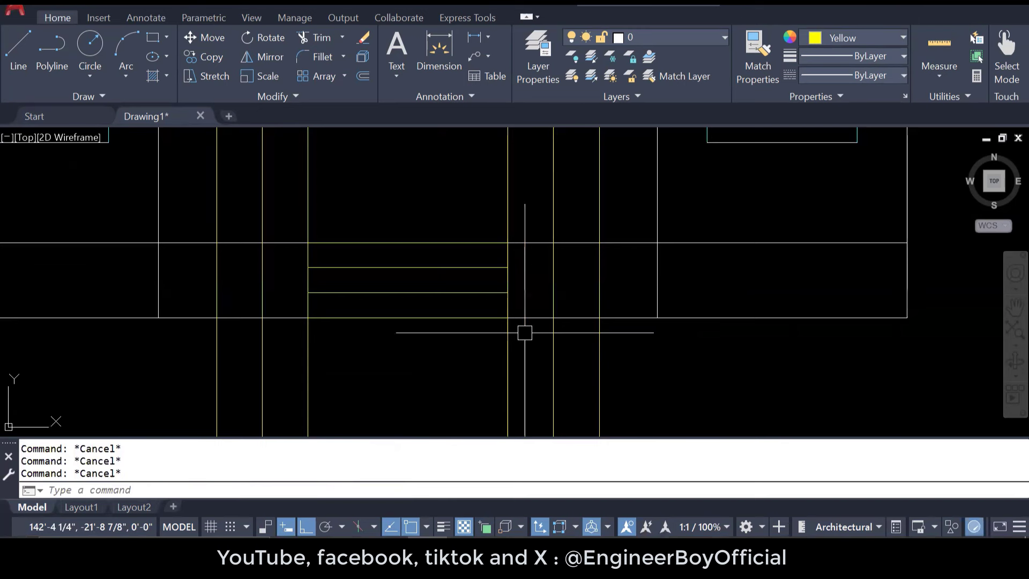
{"action": "type", "text": "ex"}
{"action": "key", "text": "Return"}
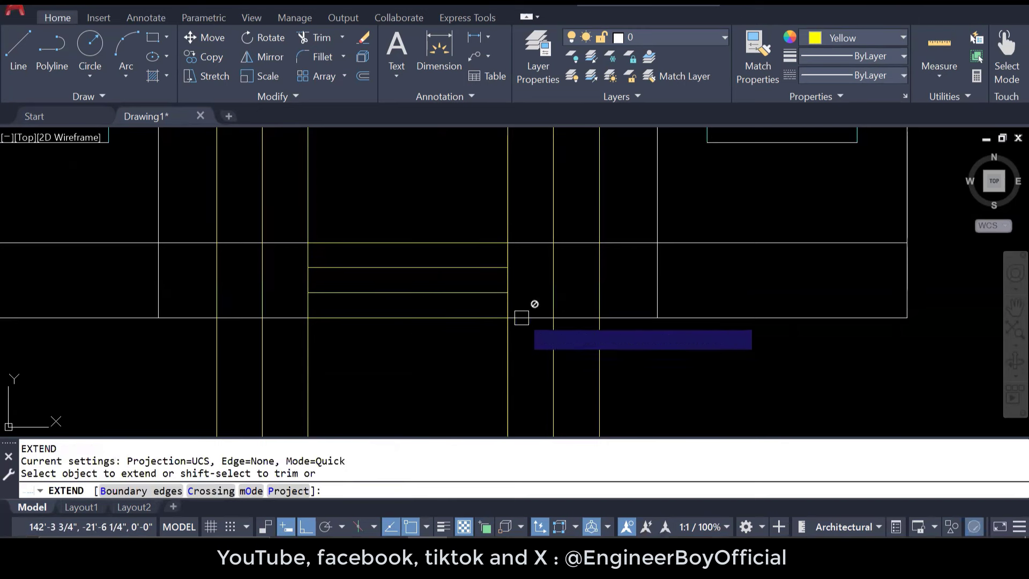
{"action": "left_click", "coordinate": [498, 265]}
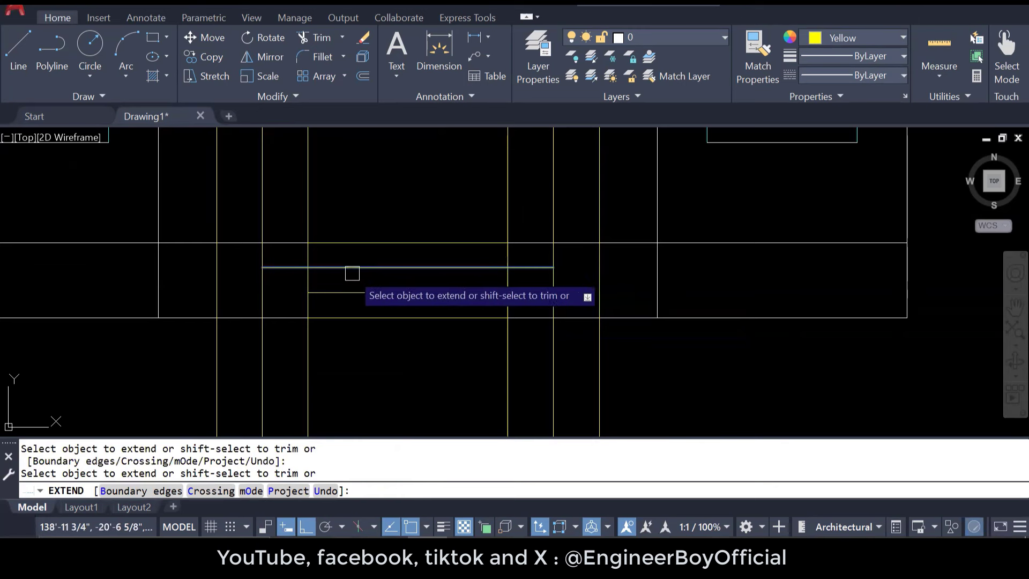
{"action": "left_click", "coordinate": [338, 293]}
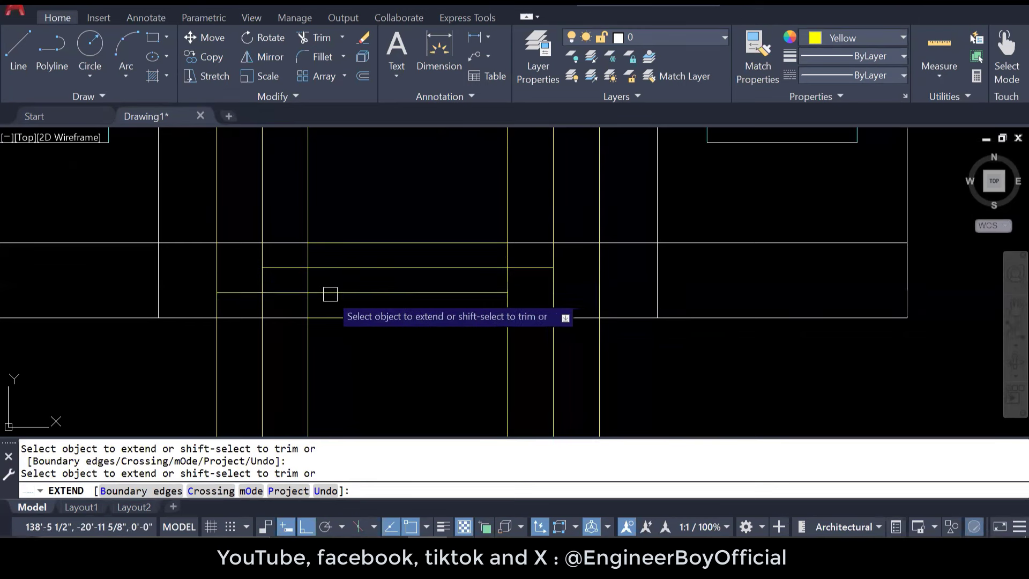
{"action": "left_click", "coordinate": [473, 293]}
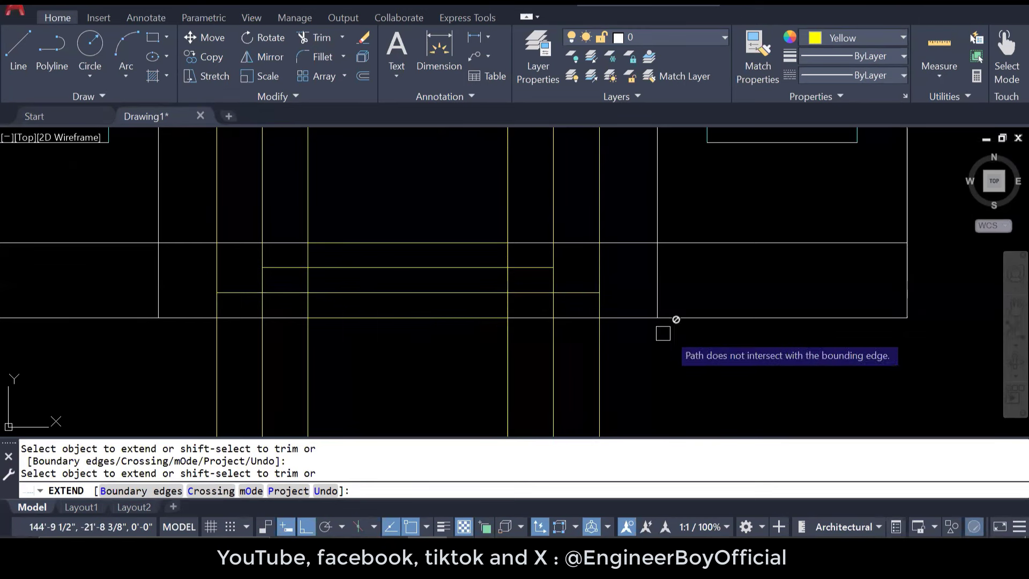
{"action": "key", "text": "Escape"}
Step: Trim the middle and outer projection lines between the plinth top and their steps, and cut all yellow projection lines below the ground line
{"action": "type", "text": "tr"}
{"action": "key", "text": "Return"}
{"action": "left_click", "coordinate": [601, 269]}
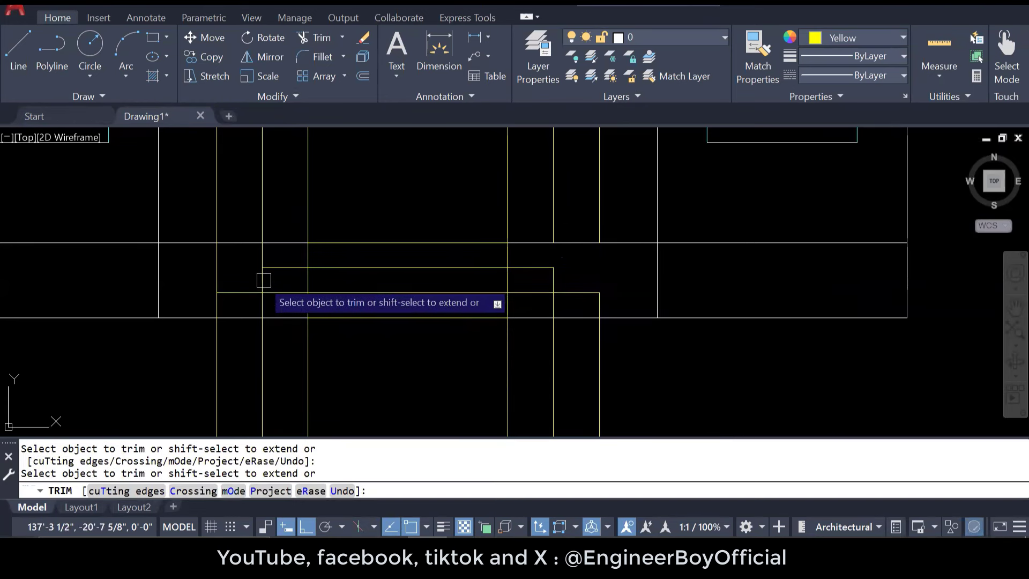
{"action": "left_click", "coordinate": [260, 259]}
{"action": "left_click", "coordinate": [215, 270]}
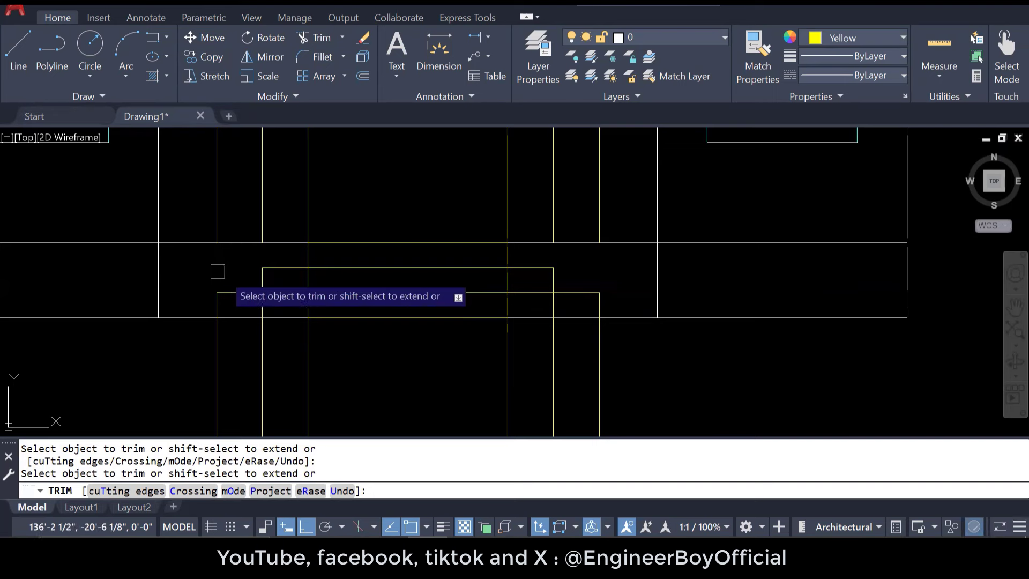
{"action": "left_click_drag", "start_coordinate": [693, 351], "coordinate": [344, 374]}
{"action": "left_click_drag", "start_coordinate": [213, 382], "coordinate": [197, 374]}
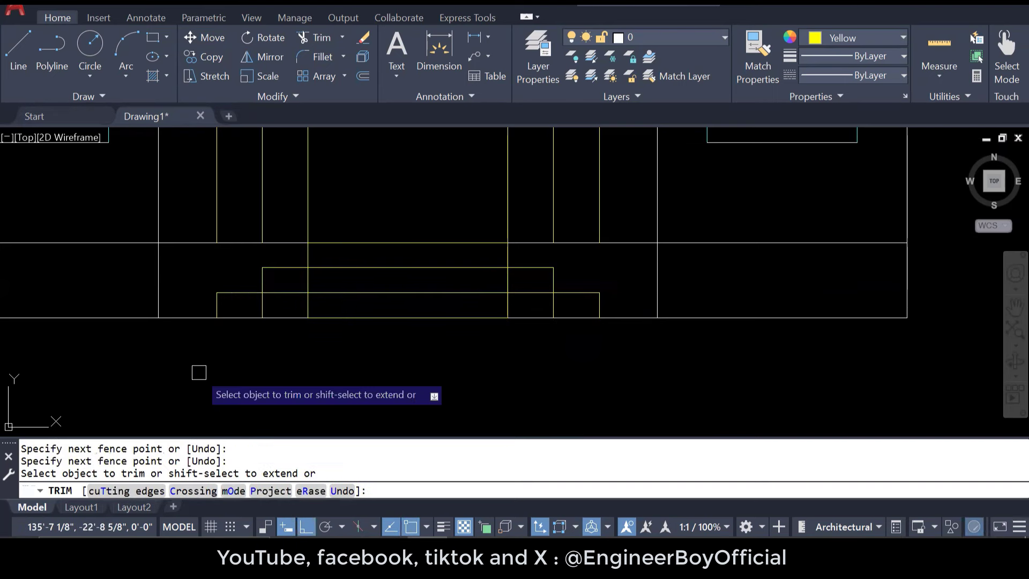
Step: Trim the step lines and projection lines inside the stairs to leave a stepped profile on each side of the door
{"action": "left_click", "coordinate": [266, 304]}
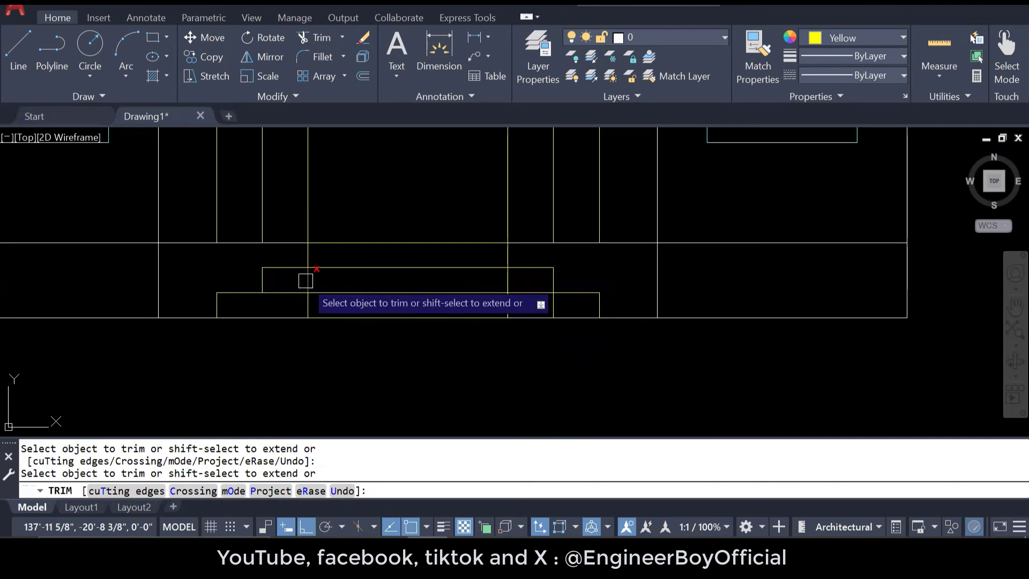
{"action": "left_click", "coordinate": [326, 266]}
{"action": "left_click", "coordinate": [311, 283]}
{"action": "left_click", "coordinate": [301, 292]}
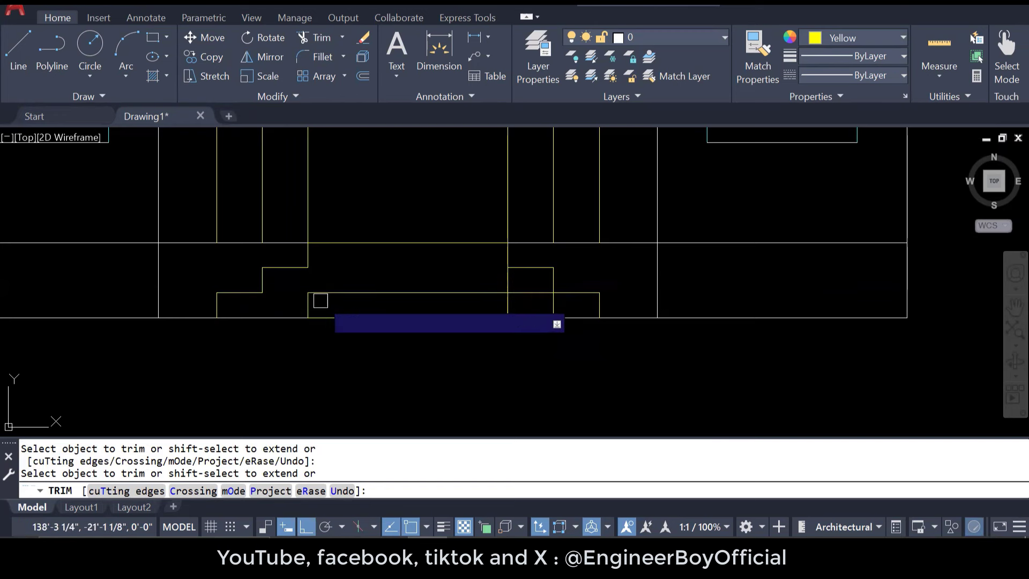
{"action": "left_click", "coordinate": [535, 293]}
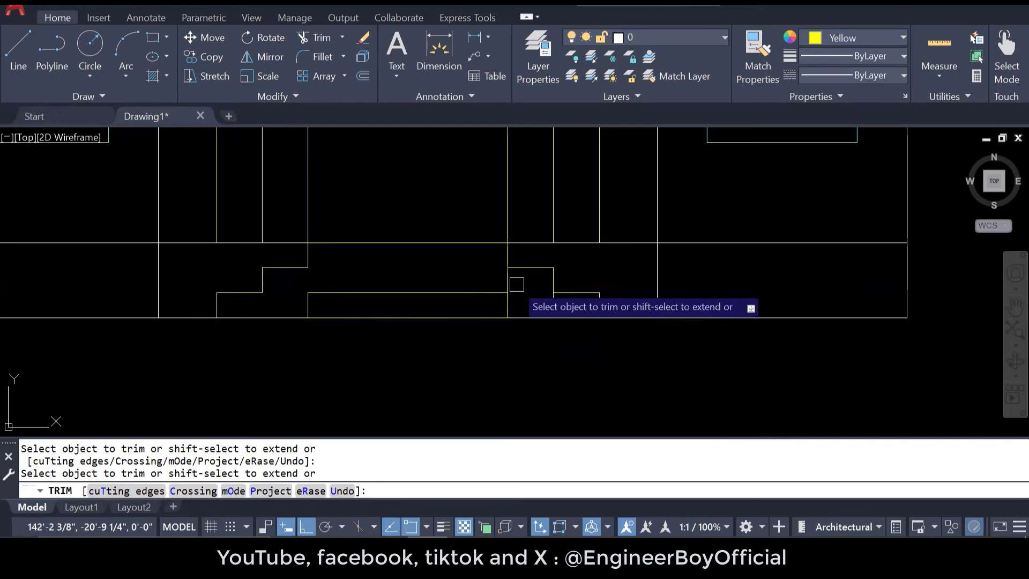
{"action": "left_click", "coordinate": [508, 279]}
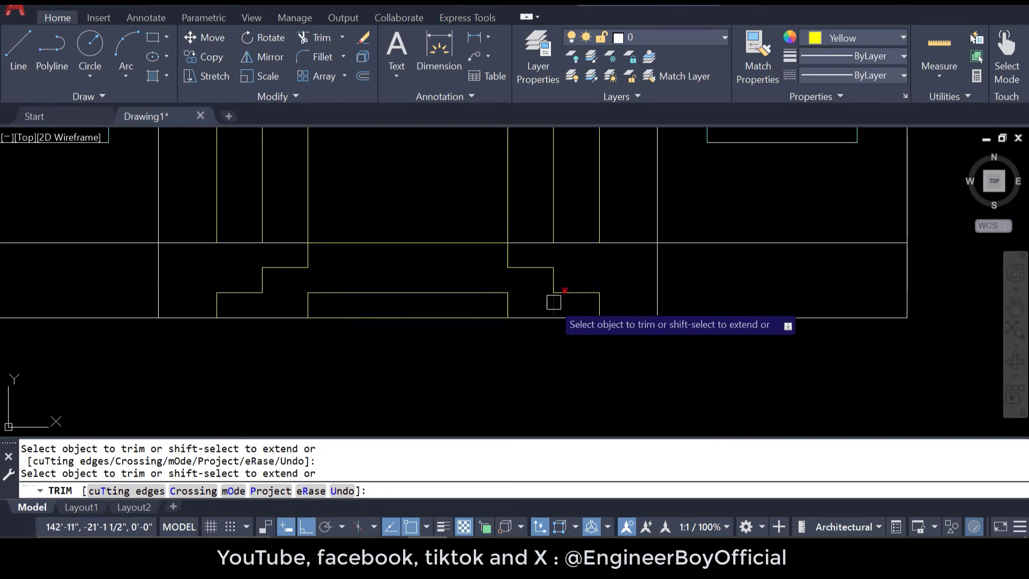
{"action": "key", "text": "Escape"}
Step: Erase the leftover yellow rectangle between the stepped profiles and the yellow line lying on the ground line
{"action": "left_click", "coordinate": [521, 282]}
{"action": "left_click", "coordinate": [307, 301]}
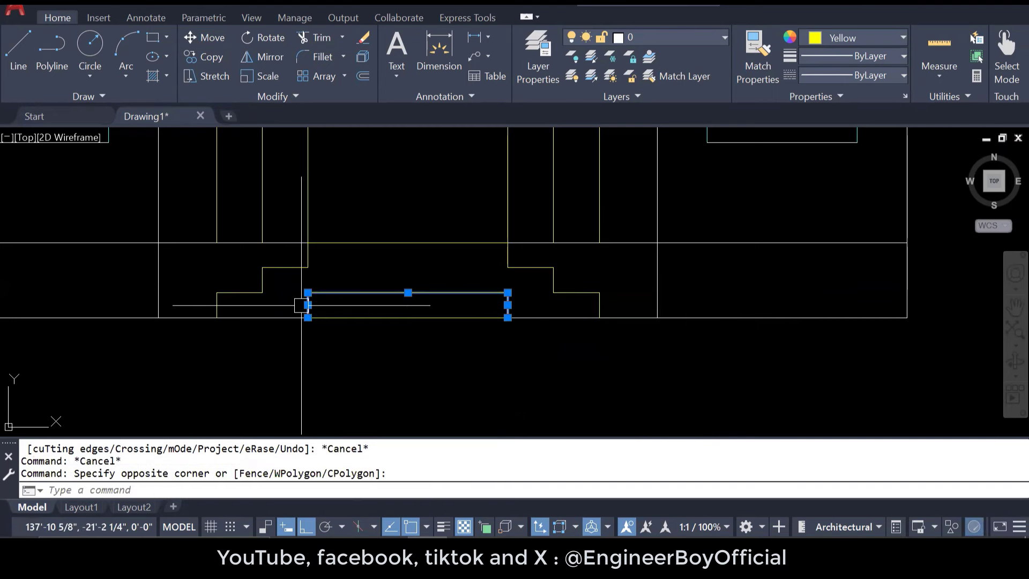
{"action": "type", "text": "e"}
{"action": "key", "text": "Return"}
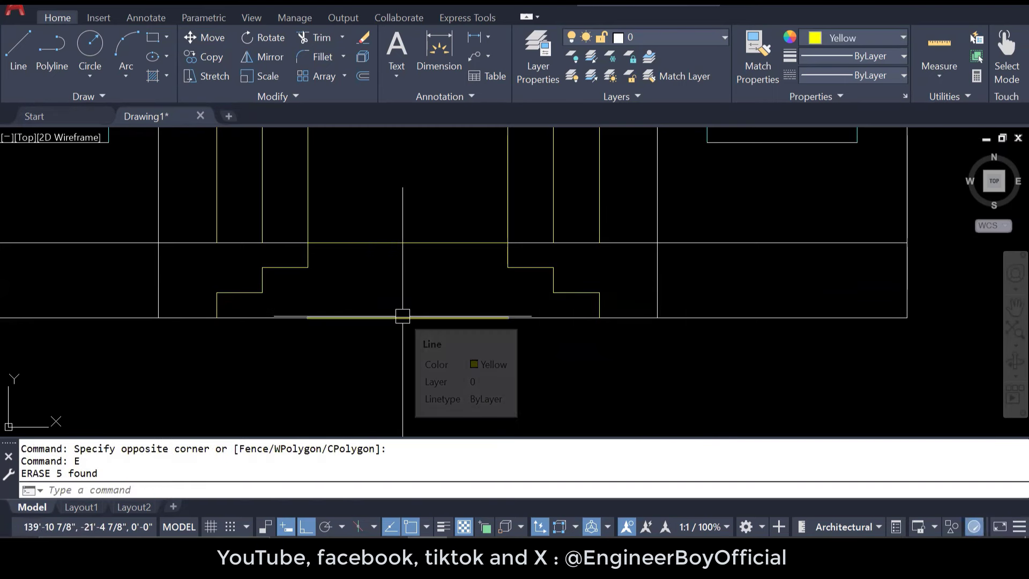
{"action": "left_click", "coordinate": [403, 316]}
{"action": "type", "text": "e"}
{"action": "key", "text": "Return"}
{"action": "key", "text": "Escape"}
{"action": "key", "text": "Escape"}
{"action": "middle_click_drag", "start_coordinate": [428, 322], "coordinate": [448, 418]}
{"action": "scroll", "coordinate": [447, 418], "scroll_direction": "down", "scroll_amount": 3}
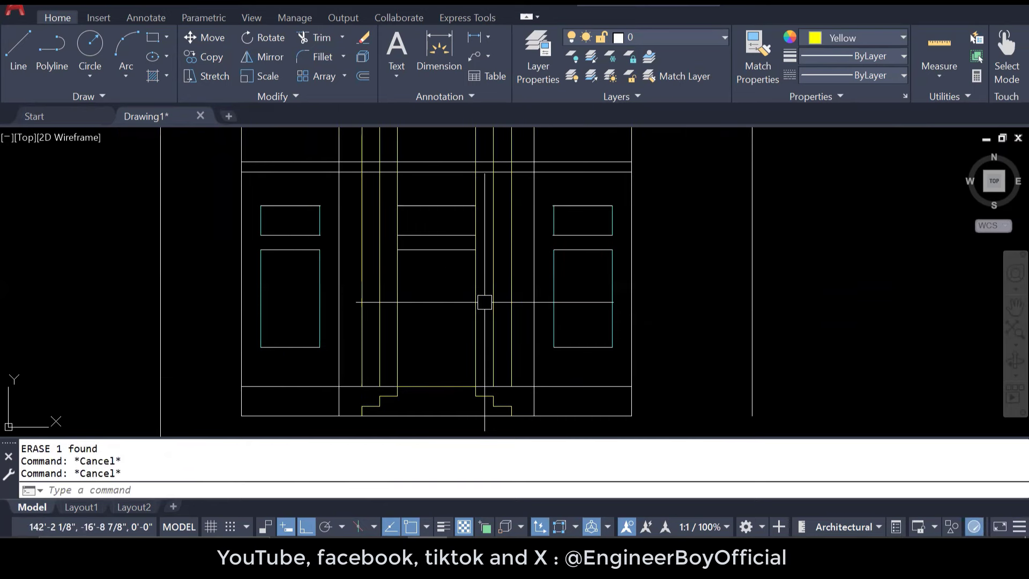
{"action": "scroll", "coordinate": [482, 379], "scroll_direction": "up", "scroll_amount": 5}
{"action": "scroll", "coordinate": [501, 177], "scroll_direction": "up", "scroll_amount": 2}
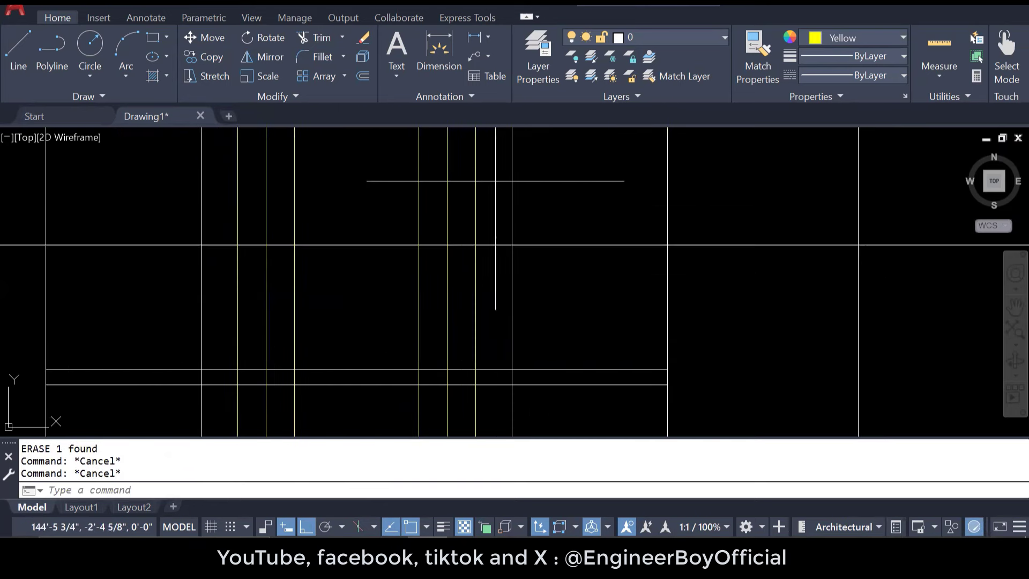
Step: Erase the six leftover yellow projection lines running between the plan's entrance steps and the elevation
{"action": "left_click", "coordinate": [493, 180]}
{"action": "left_click", "coordinate": [223, 204]}
{"action": "type", "text": "e"}
{"action": "key", "text": "Return"}
{"action": "scroll", "coordinate": [365, 183], "scroll_direction": "down", "scroll_amount": 1}
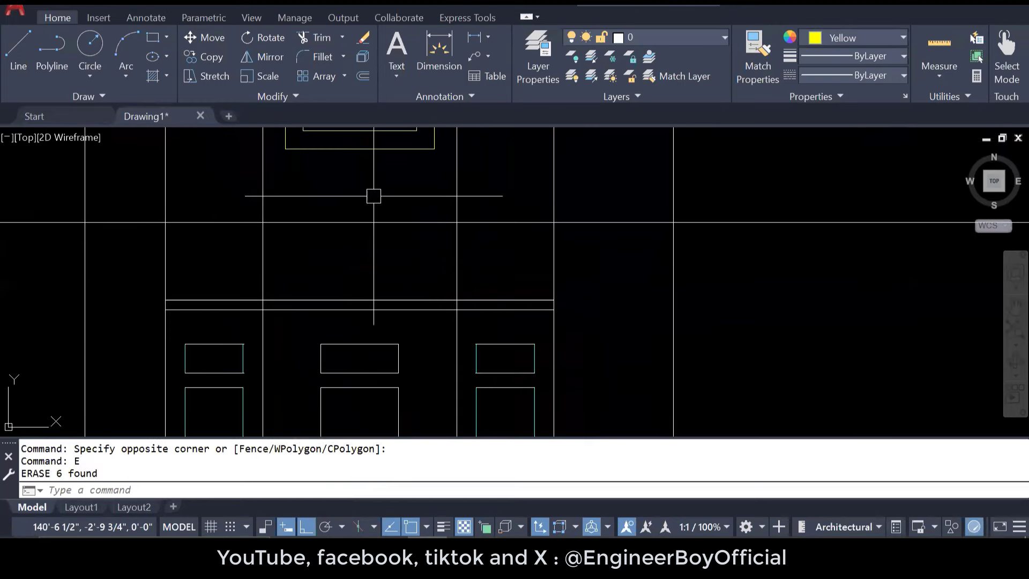
{"action": "key", "text": "Escape"}
{"action": "key", "text": "Escape"}
Step: Draw a horizontal line between the two door side lines to complete the top edge of the upper entrance step
{"action": "middle_click_drag", "start_coordinate": [432, 366], "coordinate": [480, 222]}
{"action": "key", "text": "Escape"}
{"action": "middle_click_drag", "start_coordinate": [445, 357], "coordinate": [447, 250]}
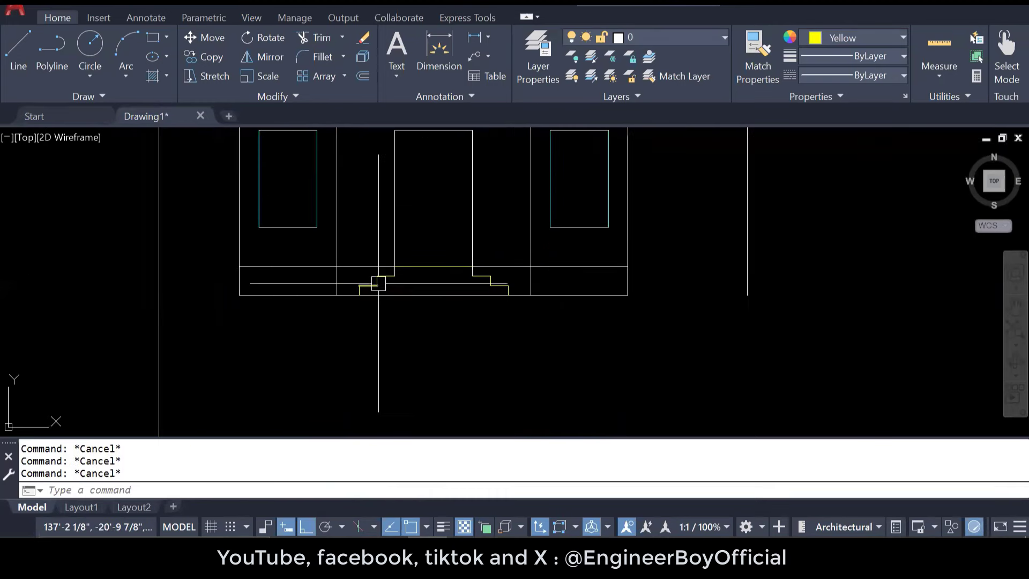
{"action": "scroll", "coordinate": [378, 283], "scroll_direction": "up", "scroll_amount": 3}
{"action": "type", "text": "l"}
{"action": "key", "text": "Return"}
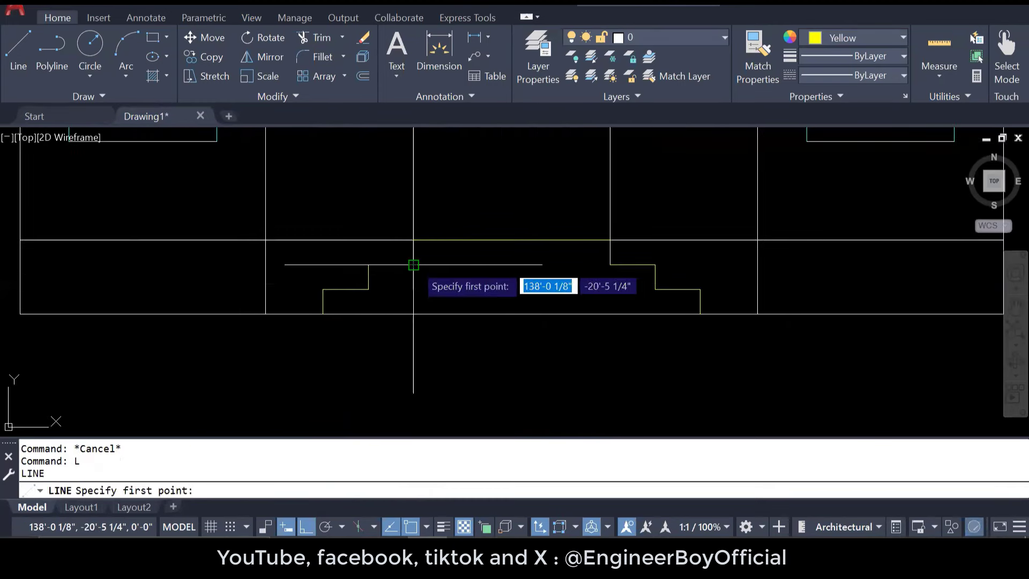
{"action": "left_click", "coordinate": [413, 265]}
{"action": "left_click", "coordinate": [610, 264]}
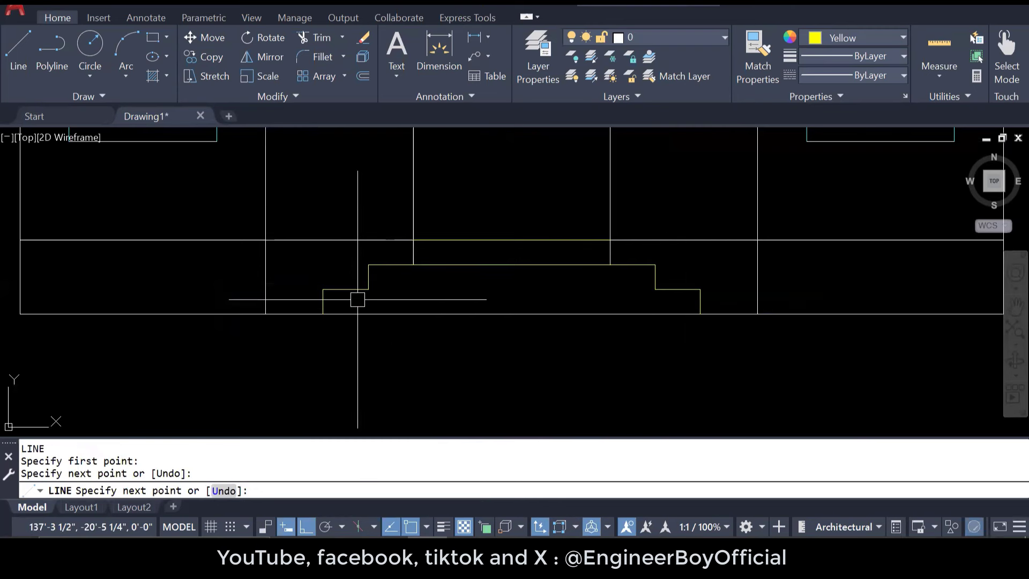
{"action": "key", "text": "Return"}
Step: Draw a horizontal line between the inner corners of the stepped profiles to complete the lower step's top edge
{"action": "key", "text": "Return"}
{"action": "left_click", "coordinate": [368, 289]}
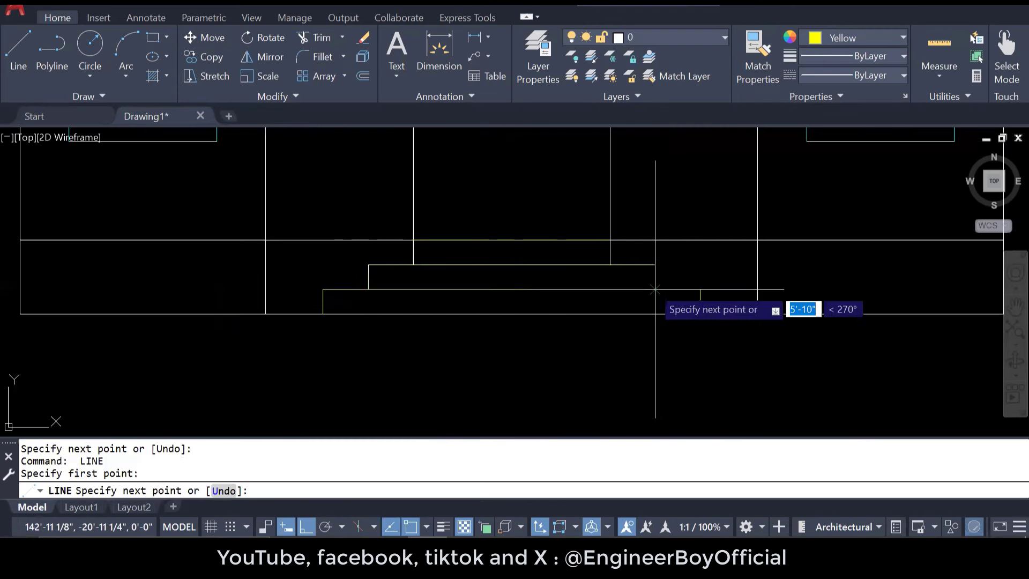
{"action": "key", "text": "Escape"}
{"action": "key", "text": "Escape"}
{"action": "scroll", "coordinate": [441, 361], "scroll_direction": "down", "scroll_amount": 5}
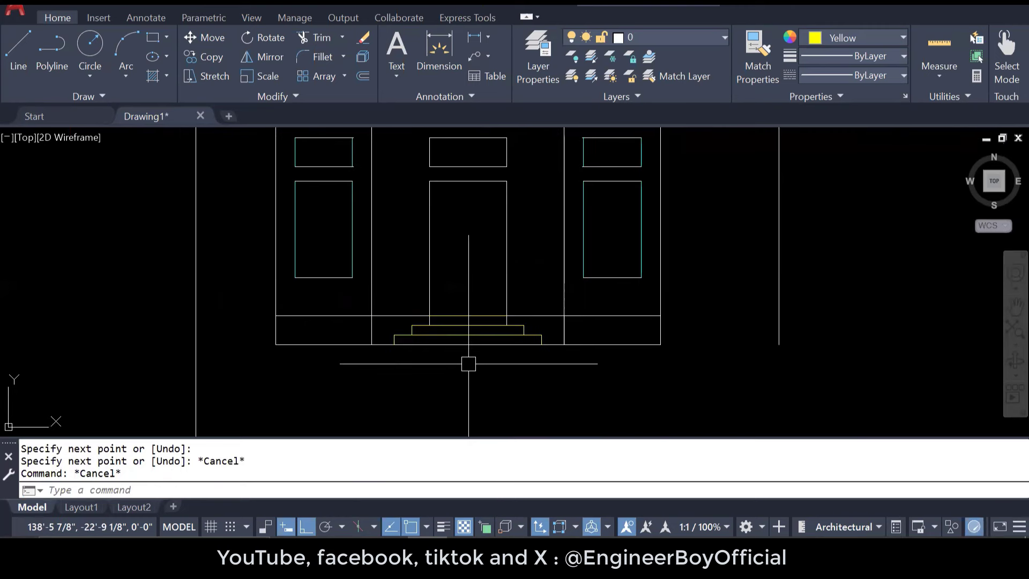
{"action": "scroll", "coordinate": [512, 344], "scroll_direction": "up", "scroll_amount": 5}
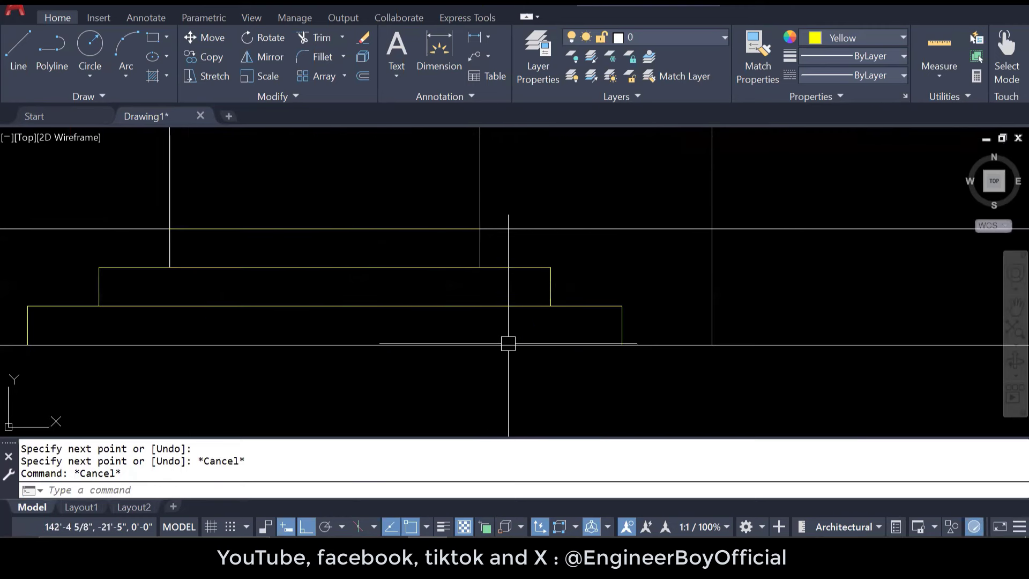
{"action": "type", "text": "ma"}
{"action": "key", "text": "Return"}
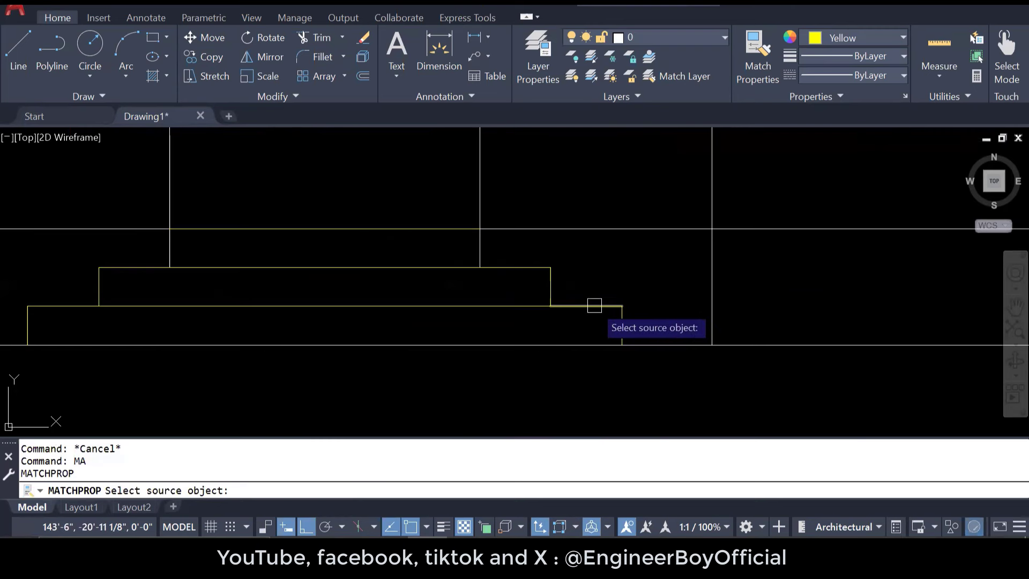
{"action": "left_click", "coordinate": [594, 305]}
{"action": "key", "text": "Escape"}
{"action": "key", "text": "Escape"}
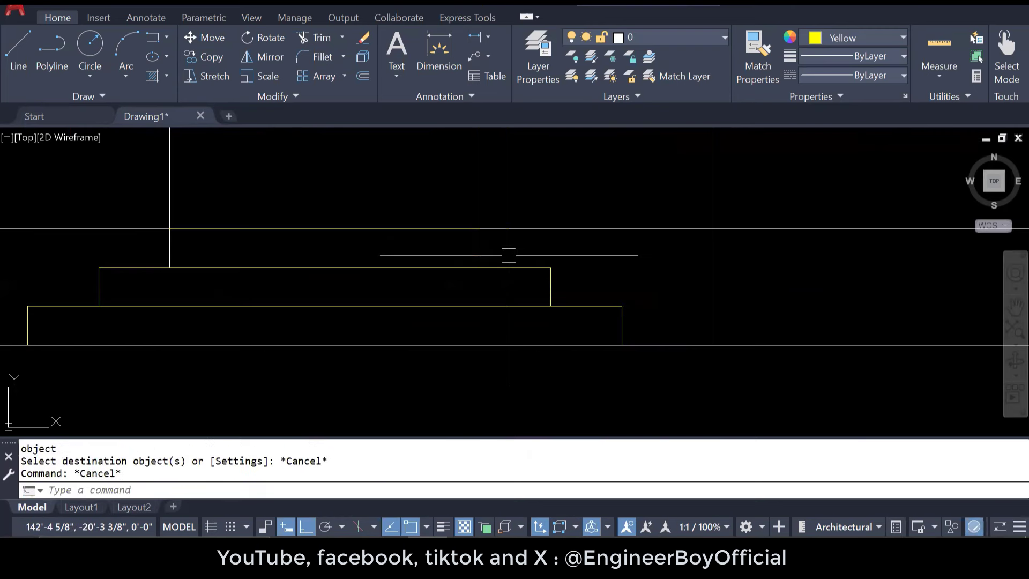
Step: Trim both white door side lines between the plinth top and the upper entrance step
{"action": "type", "text": "tr"}
{"action": "key", "text": "Return"}
{"action": "left_click", "coordinate": [480, 238]}
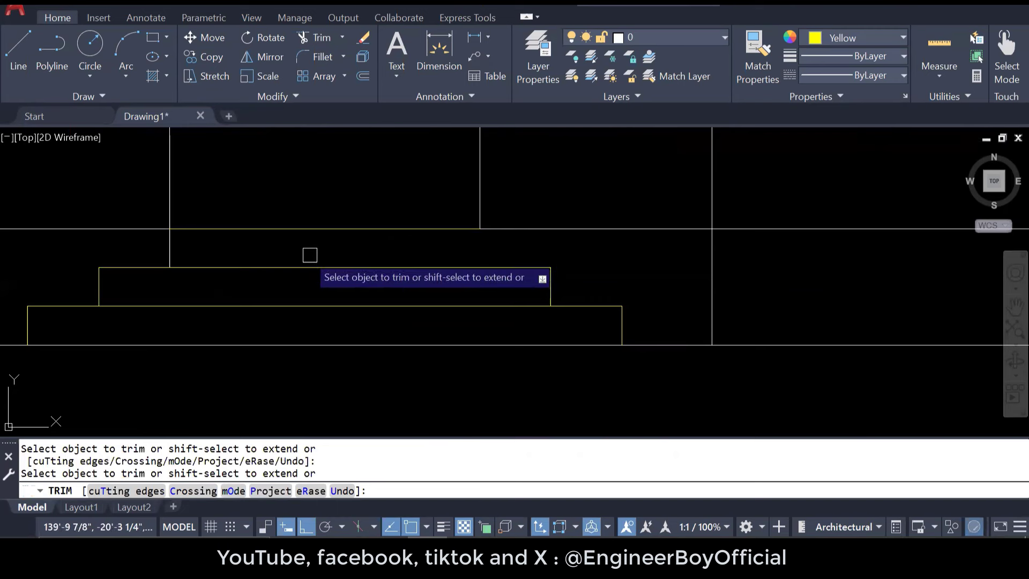
{"action": "key", "text": "Escape"}
{"action": "key", "text": "Escape"}
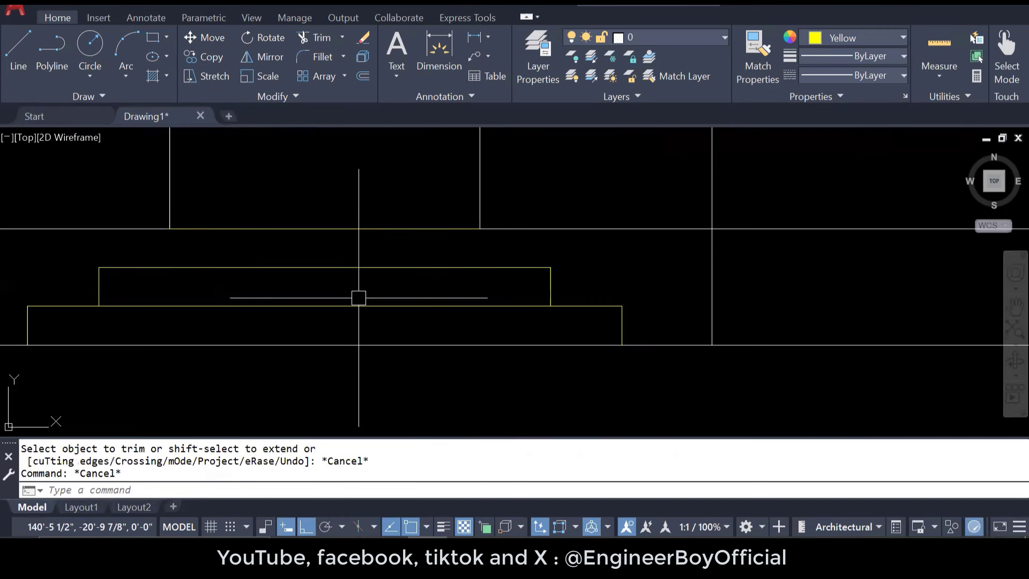
Step: Draw vertical lines from the plinth top to the upper step at both sides of the door
{"action": "key", "text": "Escape"}
{"action": "key", "text": "Escape"}
{"action": "type", "text": "l"}
{"action": "key", "text": "Return"}
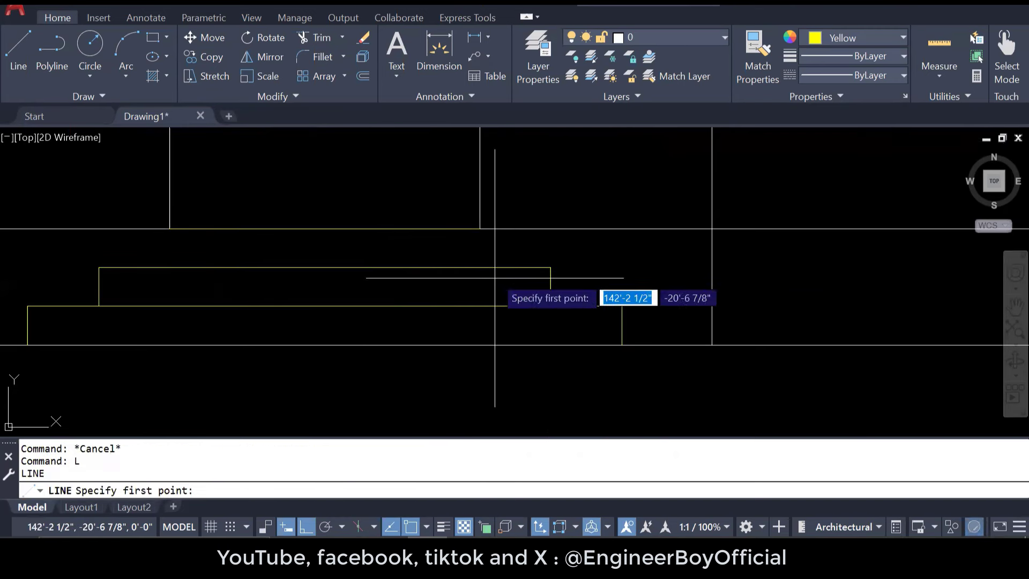
{"action": "left_click", "coordinate": [480, 267]}
{"action": "key", "text": "Return"}
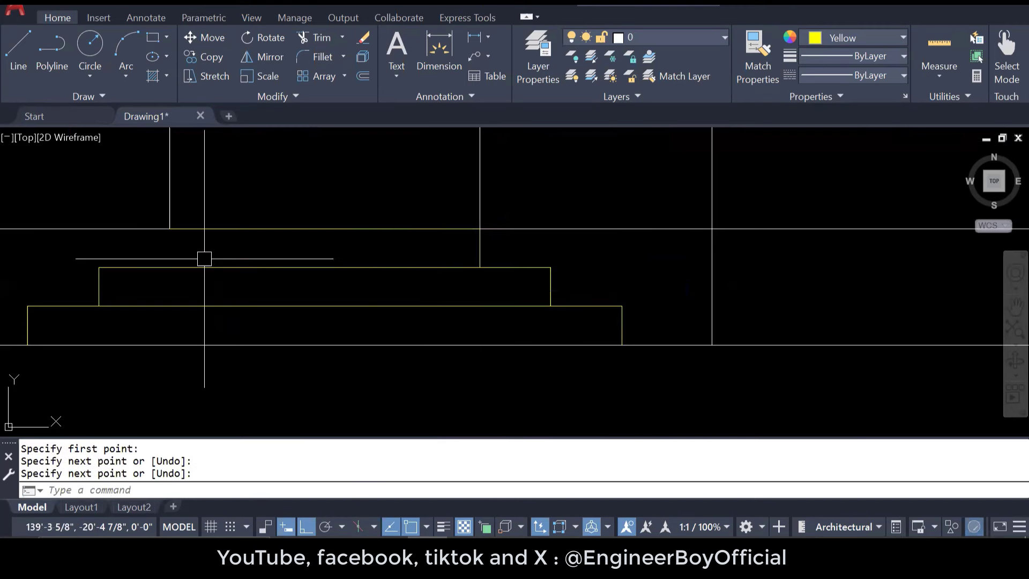
{"action": "key", "text": "Return"}
{"action": "left_click", "coordinate": [170, 229]}
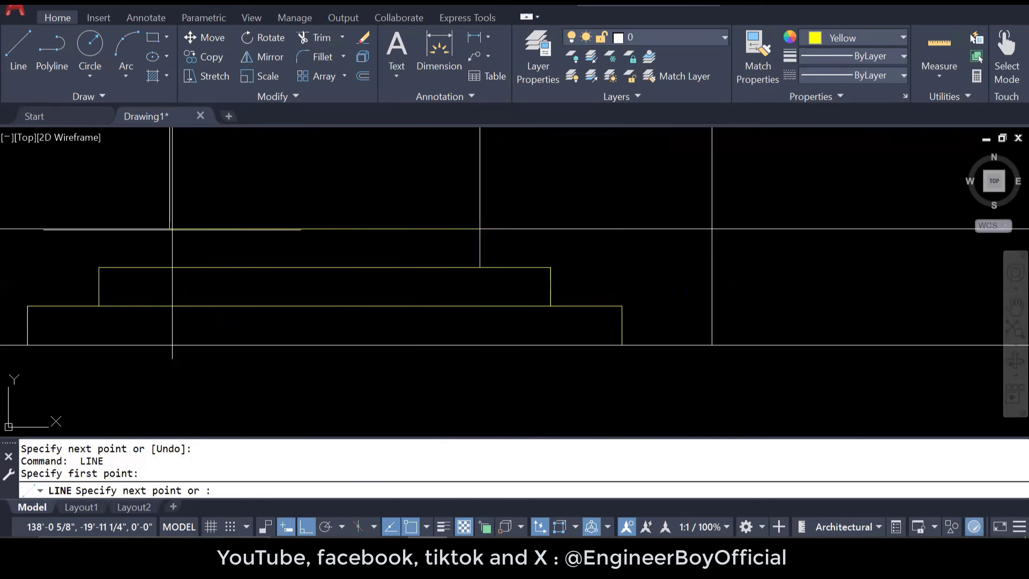
{"action": "left_click", "coordinate": [169, 267]}
{"action": "key", "text": "Return"}
{"action": "key", "text": "Escape"}
{"action": "key", "text": "Escape"}
Step: Examine the completed entrance steps and the roof slab lines of the elevation in relation to the plan
{"action": "scroll", "coordinate": [423, 354], "scroll_direction": "down", "scroll_amount": 3}
{"action": "scroll", "coordinate": [497, 382], "scroll_direction": "down", "scroll_amount": 3}
{"action": "scroll", "coordinate": [501, 376], "scroll_direction": "up", "scroll_amount": 4}
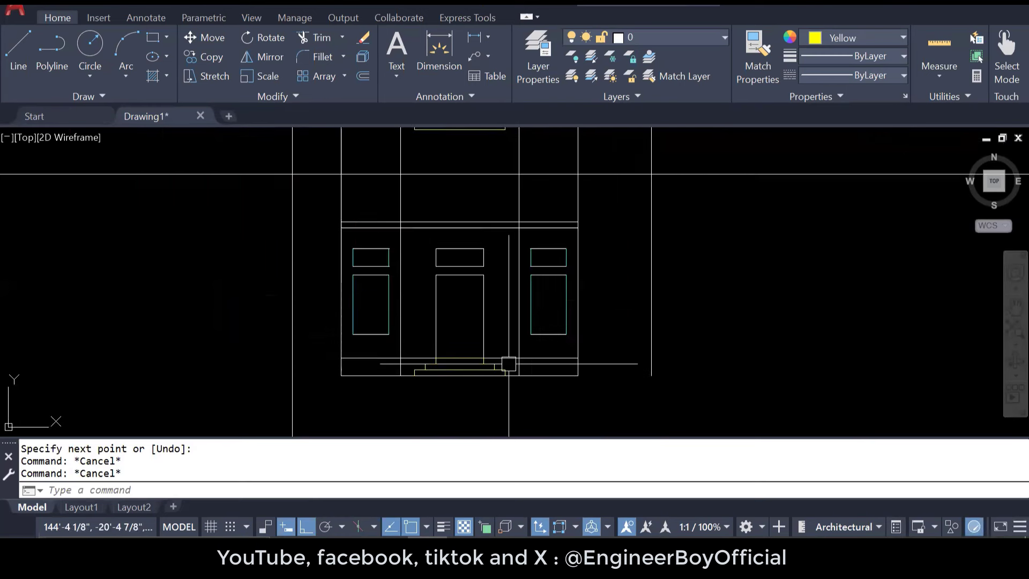
{"action": "scroll", "coordinate": [501, 380], "scroll_direction": "down", "scroll_amount": 1}
{"action": "scroll", "coordinate": [523, 407], "scroll_direction": "down", "scroll_amount": 2}
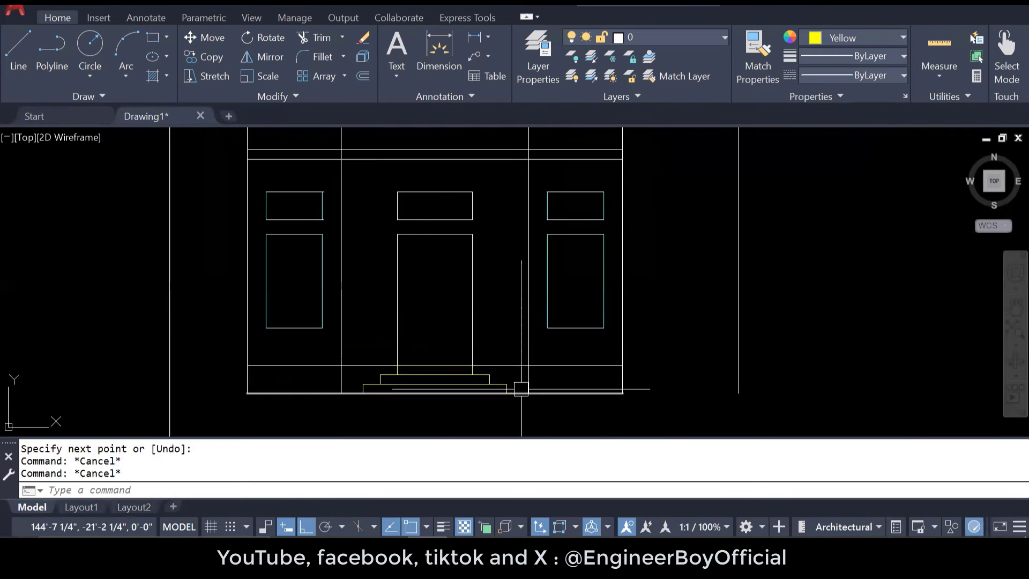
{"action": "scroll", "coordinate": [522, 357], "scroll_direction": "down", "scroll_amount": 2}
{"action": "middle_click_drag", "start_coordinate": [533, 248], "coordinate": [530, 273]}
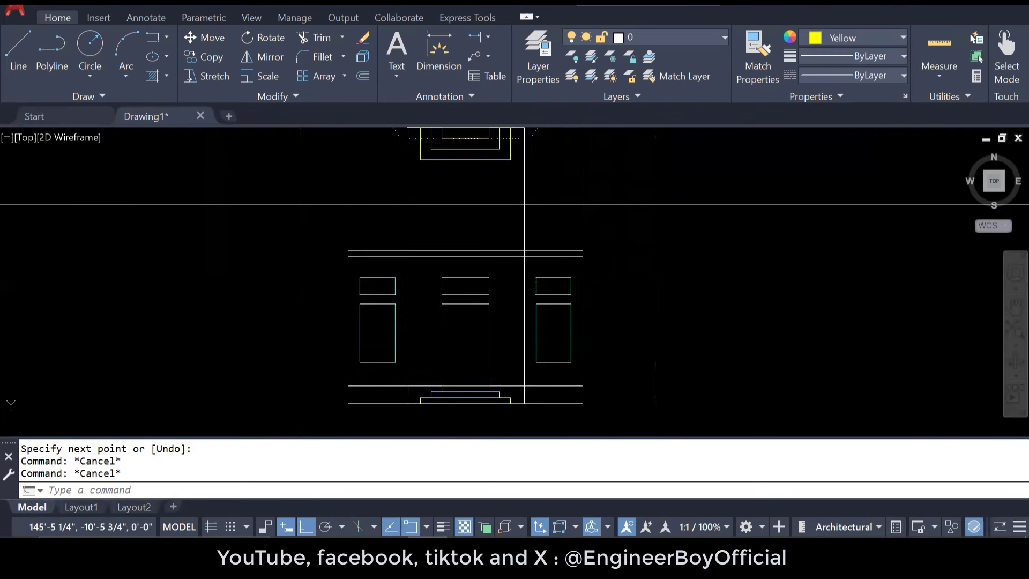
{"action": "scroll", "coordinate": [404, 253], "scroll_direction": "up", "scroll_amount": 3}
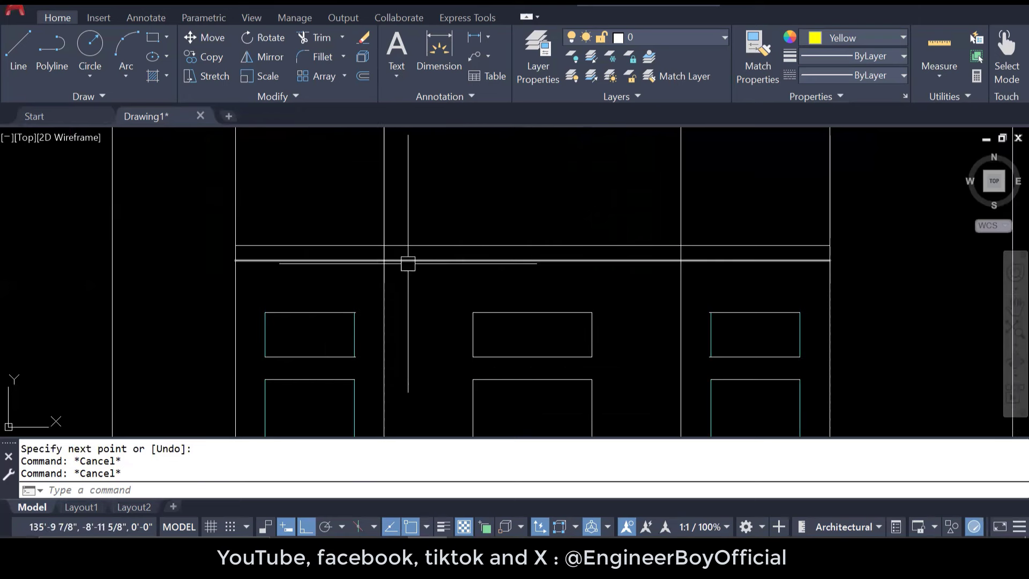
{"action": "scroll", "coordinate": [431, 328], "scroll_direction": "down", "scroll_amount": 3}
{"action": "scroll", "coordinate": [538, 361], "scroll_direction": "down", "scroll_amount": 3}
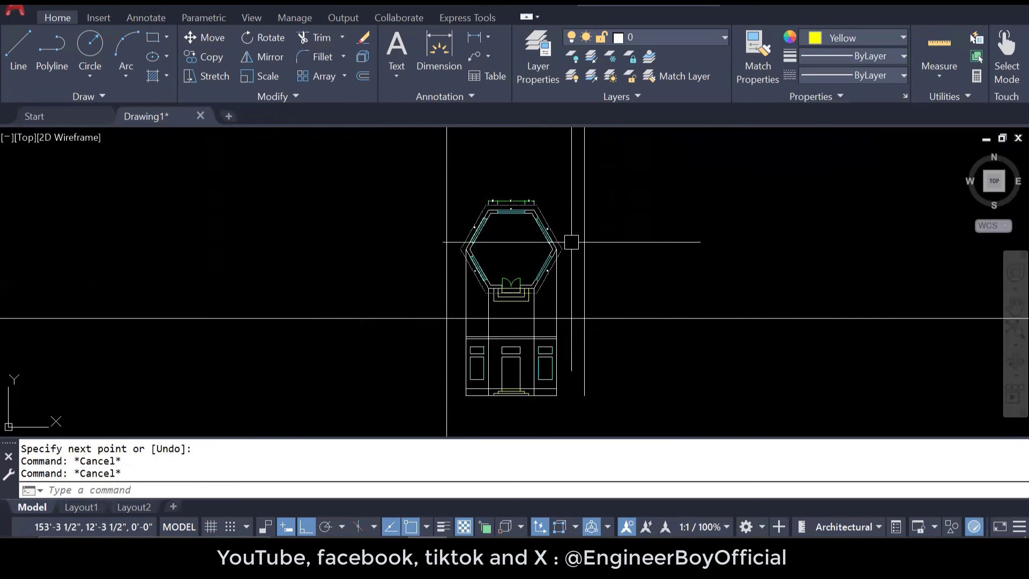
Step: Draw vertical rays downward from the outermost left and right corners of the dotted roof outline in the plan
{"action": "scroll", "coordinate": [568, 253], "scroll_direction": "up", "scroll_amount": 4}
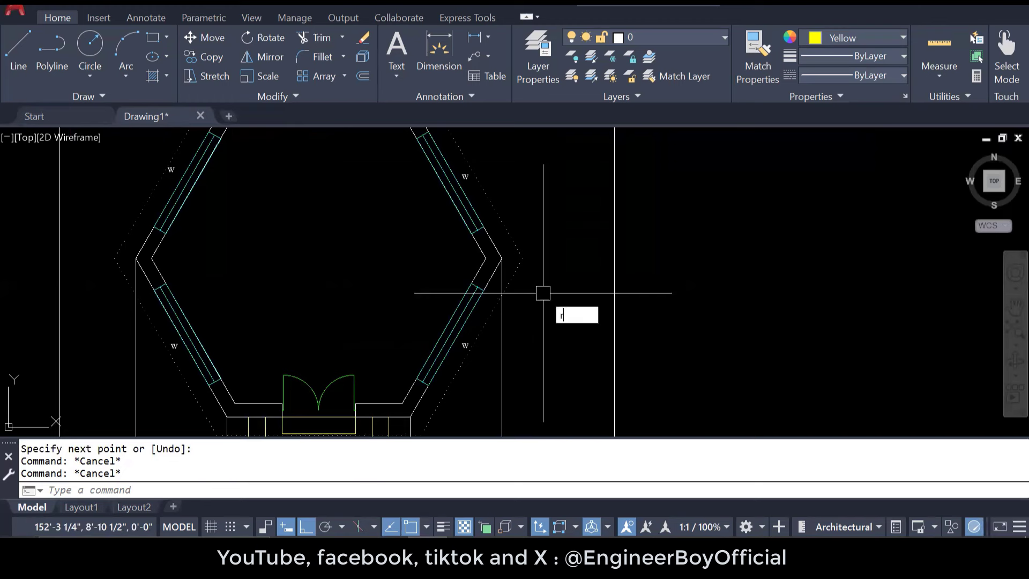
{"action": "type", "text": "y"}
{"action": "key", "text": "Return"}
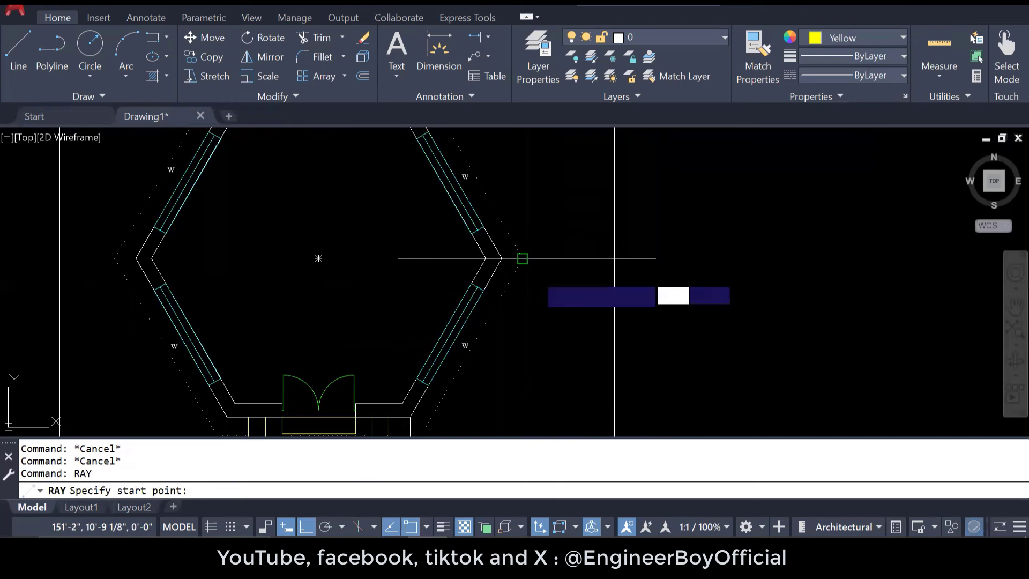
{"action": "left_click", "coordinate": [523, 259]}
{"action": "left_click", "coordinate": [541, 294]}
{"action": "key", "text": "Return"}
{"action": "key", "text": "Return"}
{"action": "left_click", "coordinate": [115, 258]}
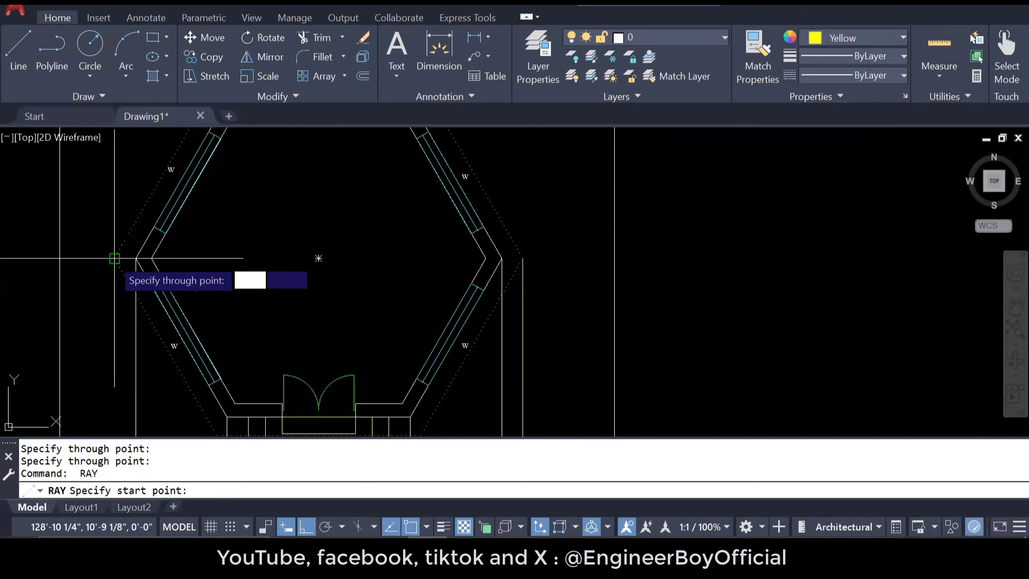
{"action": "left_click", "coordinate": [108, 284]}
{"action": "key", "text": "Return"}
Step: Extend both horizontal roof slab lines of the elevation to the new roof overhang rays on each side
{"action": "scroll", "coordinate": [387, 224], "scroll_direction": "down", "scroll_amount": 5}
{"action": "scroll", "coordinate": [316, 337], "scroll_direction": "up", "scroll_amount": 8}
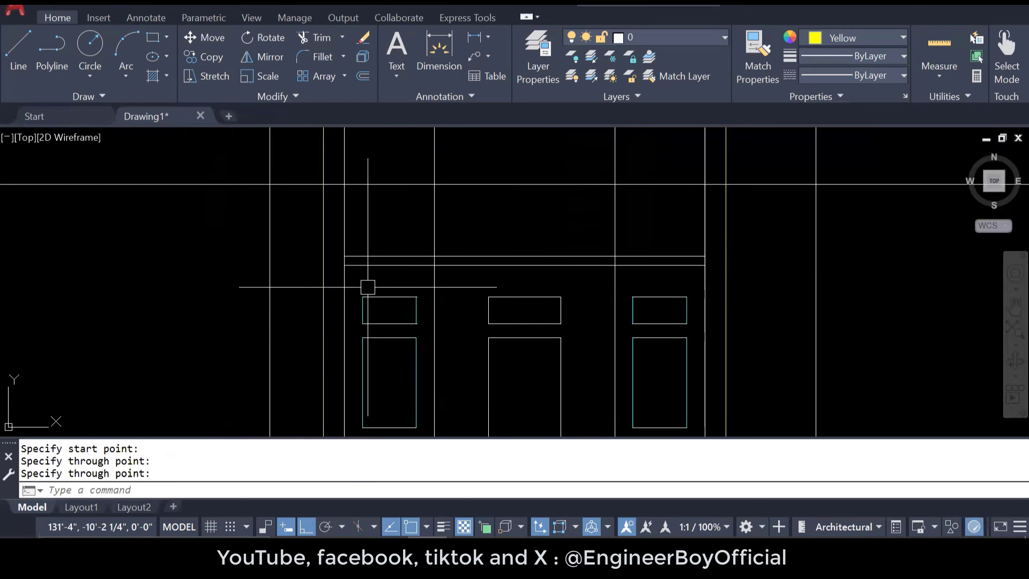
{"action": "type", "text": "ex"}
{"action": "key", "text": "Return"}
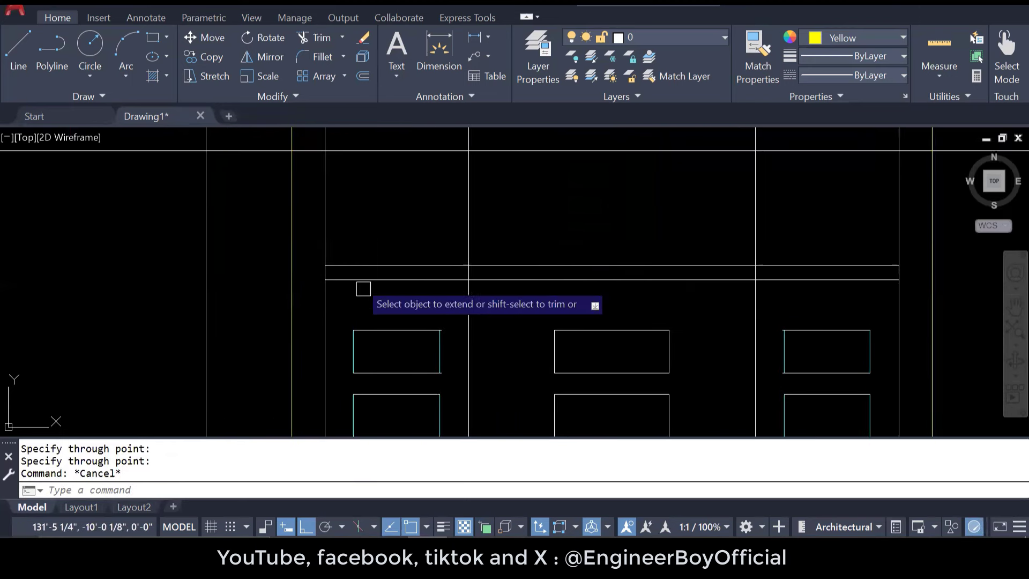
{"action": "left_click_drag", "start_coordinate": [355, 232], "coordinate": [339, 288]}
{"action": "left_click", "coordinate": [339, 265]}
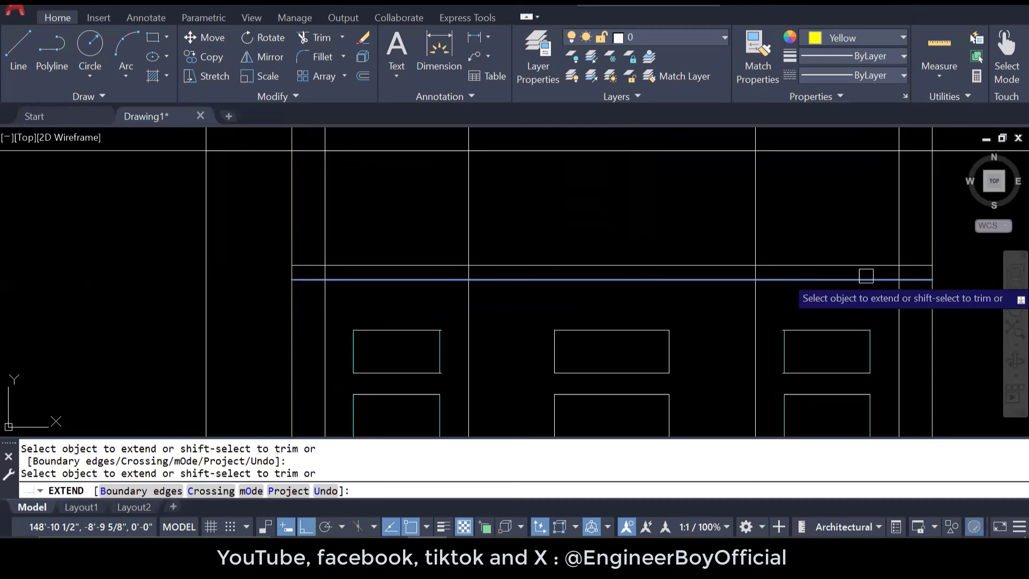
{"action": "middle_click_drag", "start_coordinate": [860, 276], "coordinate": [743, 287]}
{"action": "key", "text": "Escape"}
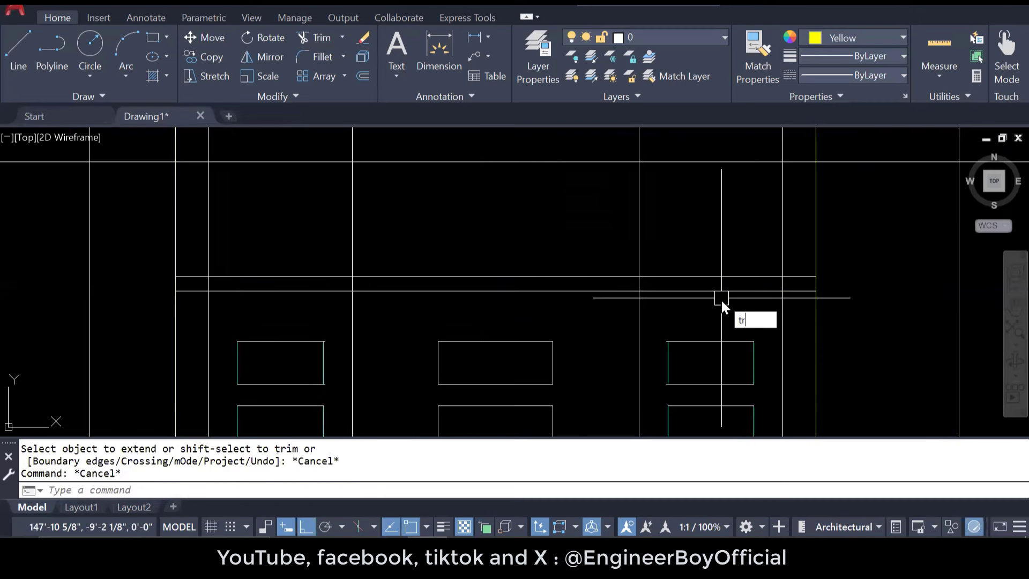
Step: Trim the vertical projection lines between the long horizontal construction line and the roof slab, and the overhang rays below the slab
{"action": "key", "text": "Return"}
{"action": "left_click_drag", "start_coordinate": [862, 215], "coordinate": [531, 245]}
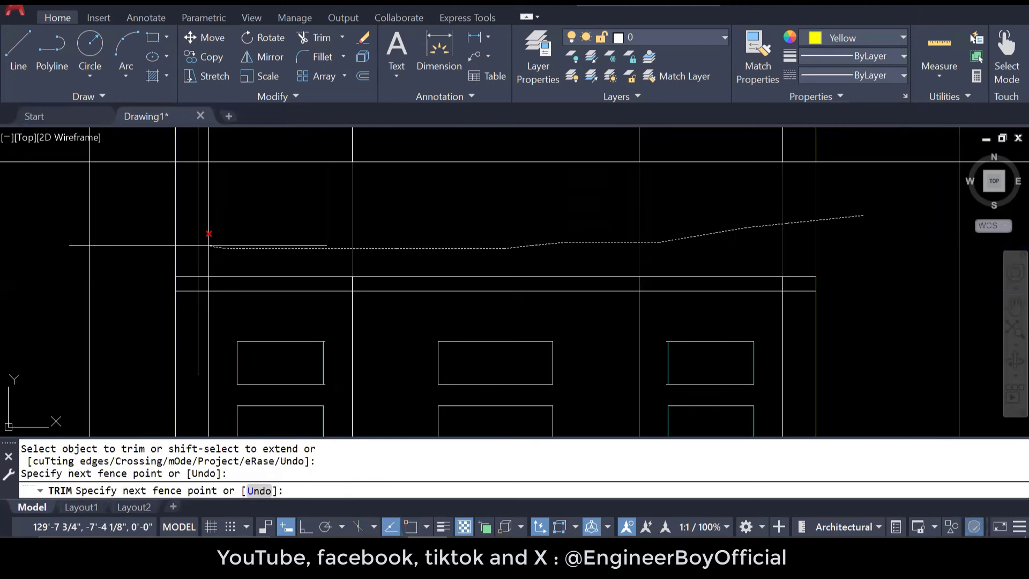
{"action": "left_click_drag", "start_coordinate": [166, 242], "coordinate": [156, 248]}
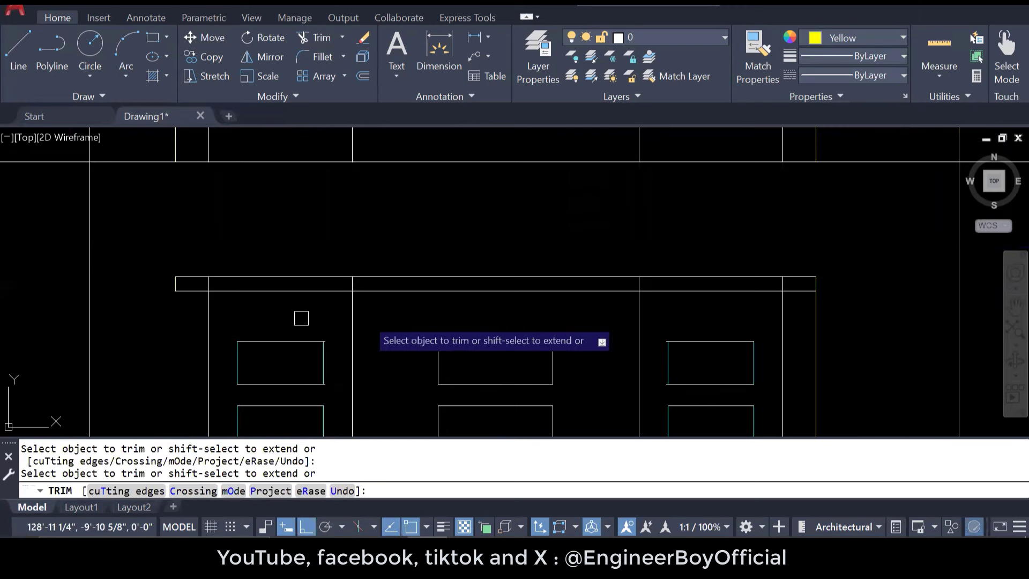
{"action": "left_click", "coordinate": [815, 309]}
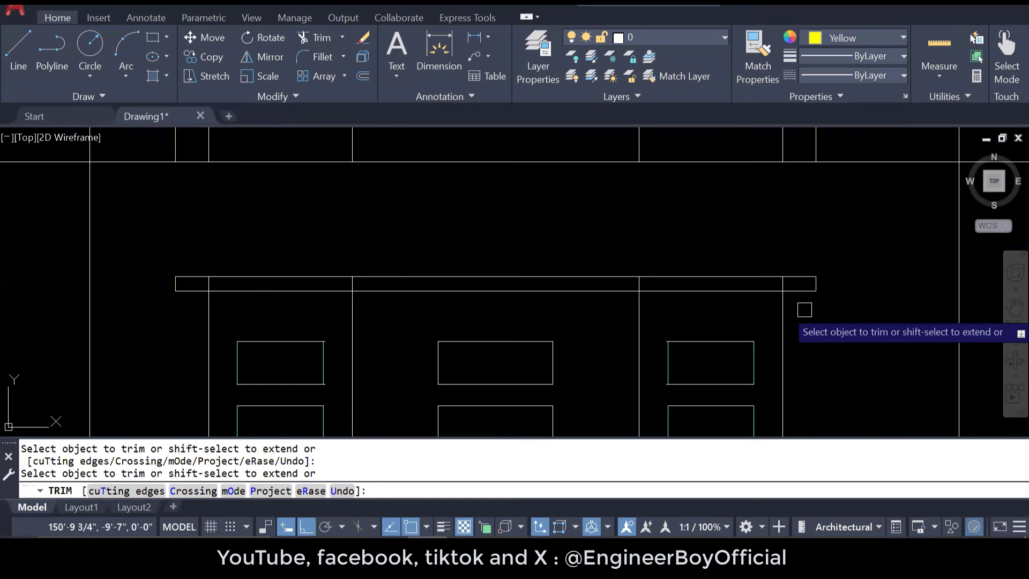
{"action": "key", "text": "Escape"}
{"action": "key", "text": "Escape"}
{"action": "key", "text": "Escape"}
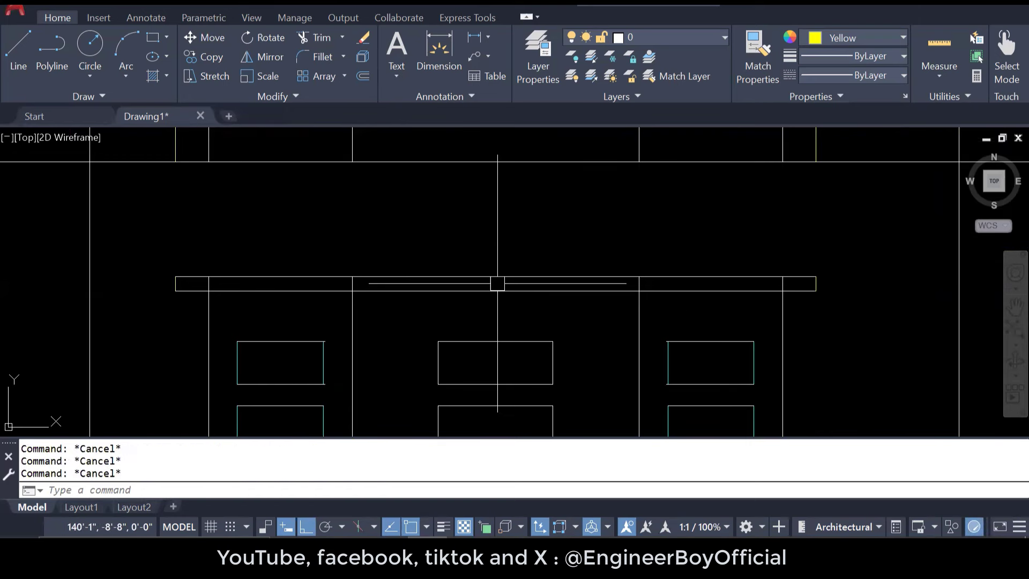
Step: Match the roof slab's yellow end lines to the properties of its white bottom line
{"action": "type", "text": "ma"}
{"action": "key", "text": "Return"}
{"action": "left_click", "coordinate": [384, 291]}
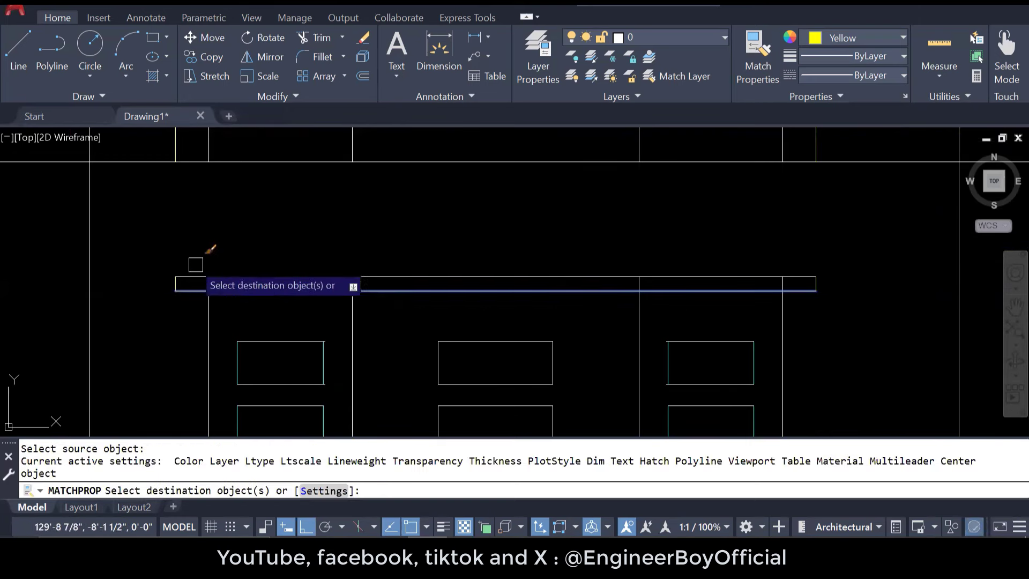
{"action": "mouse_move", "coordinate": [195, 262]}
{"action": "left_mouse_down"}
{"action": "mouse_move", "coordinate": [163, 296]}
{"action": "mouse_move", "coordinate": [295, 286]}
{"action": "left_mouse_up"}
{"action": "scroll", "coordinate": [818, 285], "scroll_direction": "up", "scroll_amount": 6}
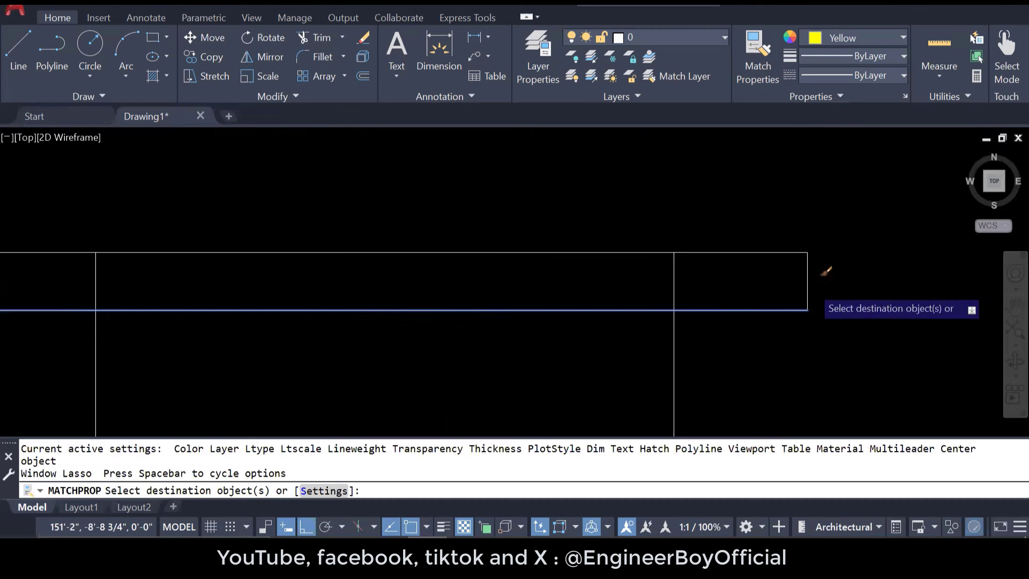
{"action": "scroll", "coordinate": [810, 279], "scroll_direction": "down", "scroll_amount": 8}
{"action": "key", "text": "Escape"}
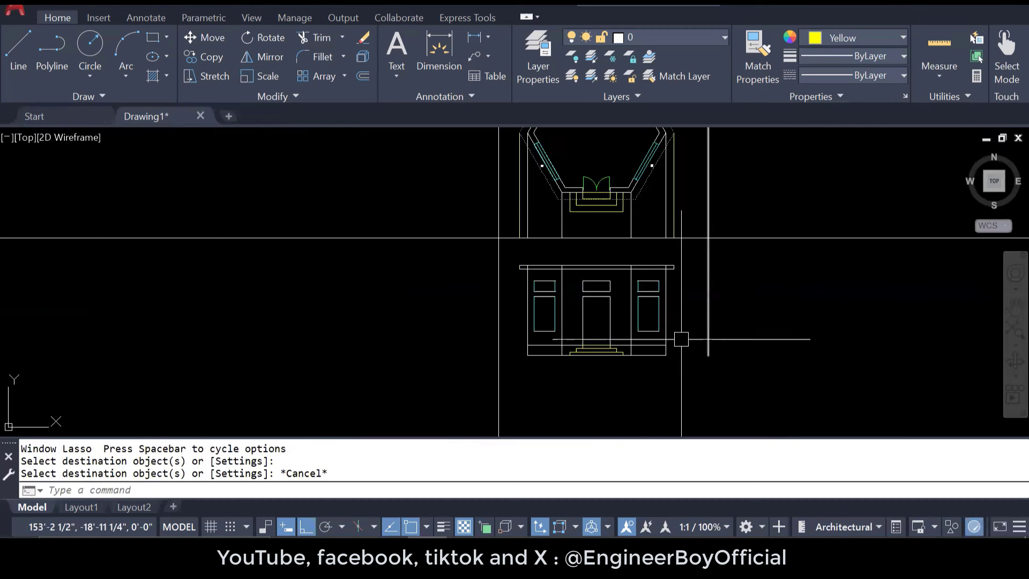
Step: Match the elevation's entrance steps, door and window lines to the properties of the white plinth line
{"action": "scroll", "coordinate": [681, 339], "scroll_direction": "up", "scroll_amount": 3}
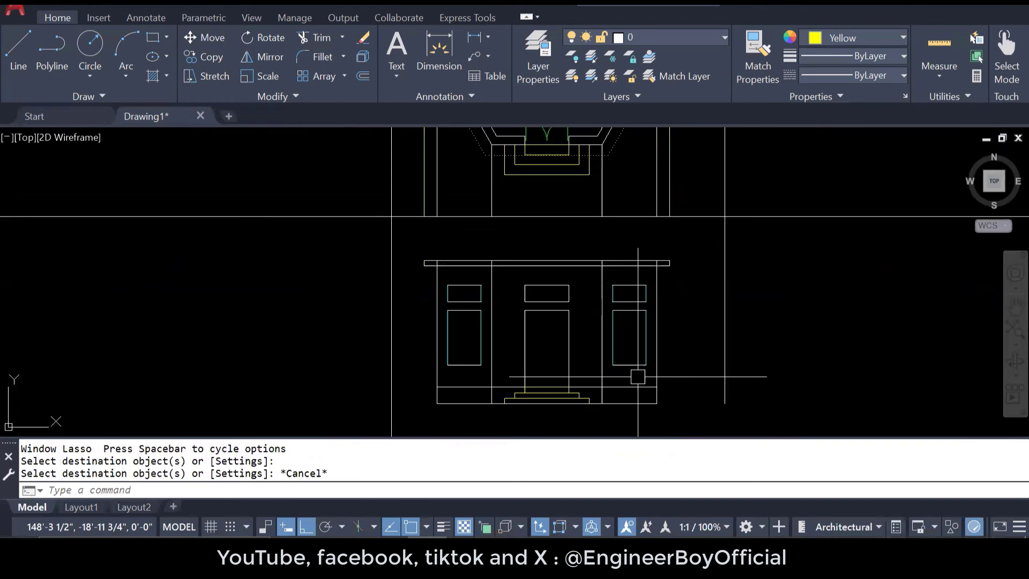
{"action": "key", "text": "Return"}
{"action": "left_click", "coordinate": [632, 386]}
{"action": "mouse_move", "coordinate": [685, 419]}
{"action": "left_mouse_down"}
{"action": "mouse_move", "coordinate": [472, 252]}
{"action": "mouse_move", "coordinate": [420, 256]}
{"action": "mouse_move", "coordinate": [408, 281]}
{"action": "mouse_move", "coordinate": [425, 385]}
{"action": "left_mouse_up"}
{"action": "left_click_drag", "start_coordinate": [538, 421], "coordinate": [496, 382]}
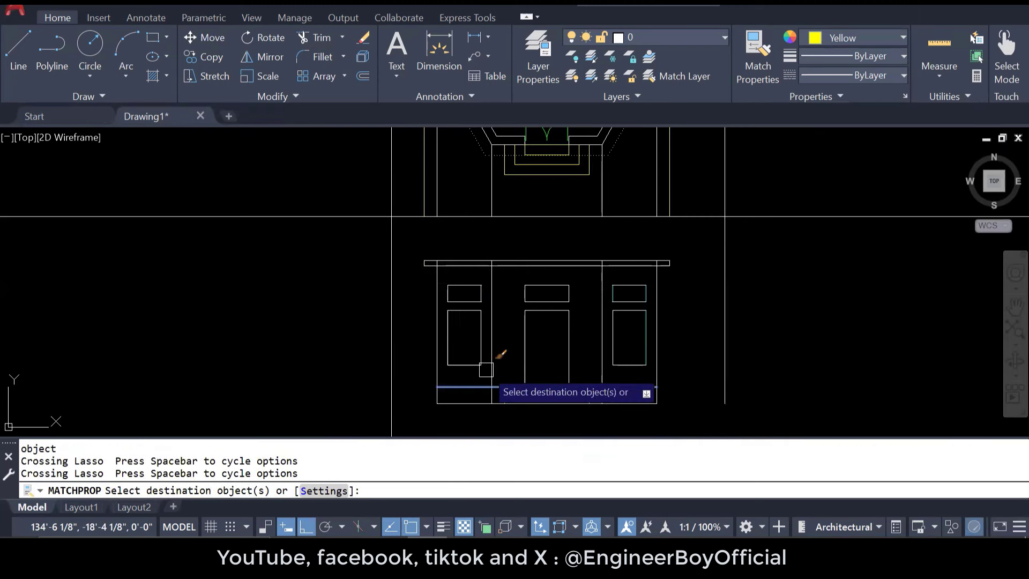
{"action": "left_click_drag", "start_coordinate": [677, 273], "coordinate": [580, 377]}
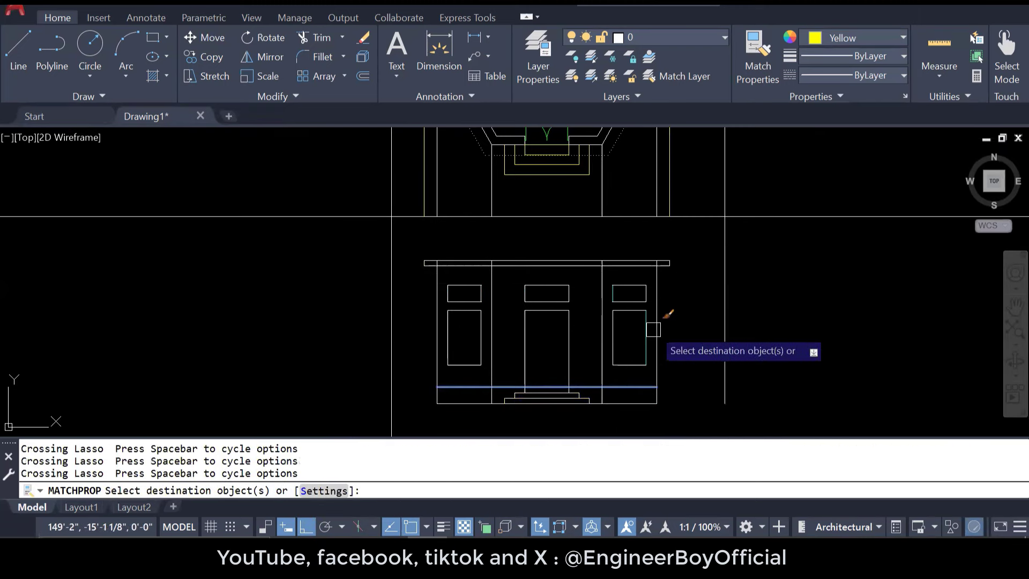
{"action": "scroll", "coordinate": [619, 297], "scroll_direction": "up", "scroll_amount": 4}
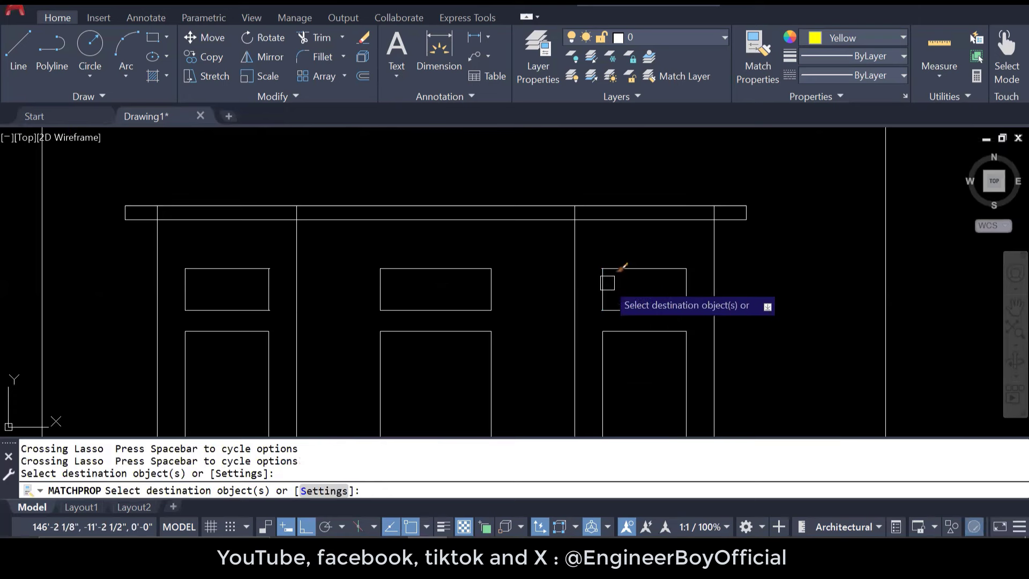
{"action": "key", "text": "Escape"}
{"action": "key", "text": "Escape"}
Step: Erase the vertical projection lines left between the plan and the long horizontal construction line
{"action": "scroll", "coordinate": [590, 307], "scroll_direction": "down", "scroll_amount": 5}
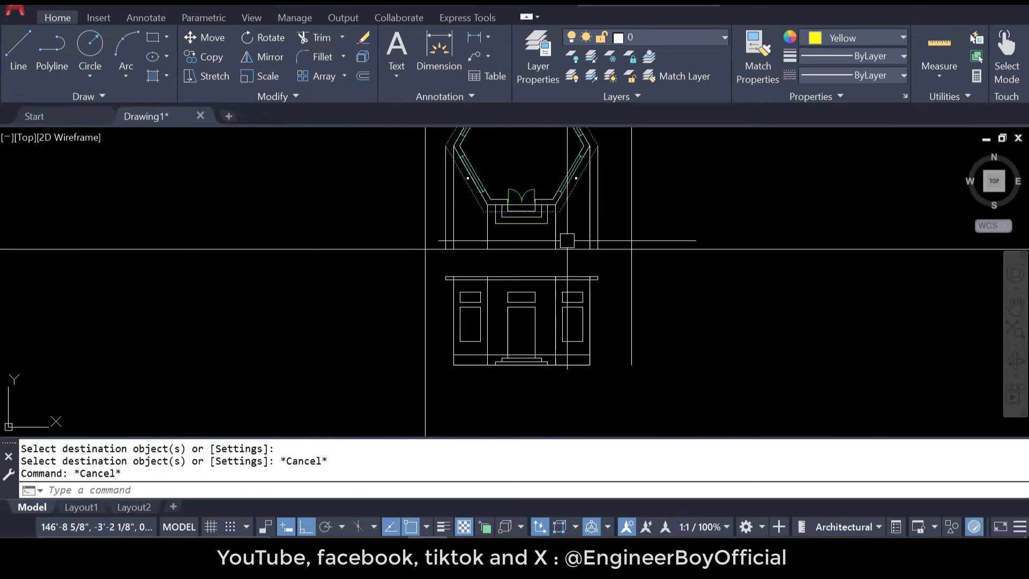
{"action": "middle_click_drag", "start_coordinate": [567, 241], "coordinate": [567, 253]}
{"action": "scroll", "coordinate": [567, 253], "scroll_direction": "up", "scroll_amount": 4}
{"action": "left_click", "coordinate": [660, 244]}
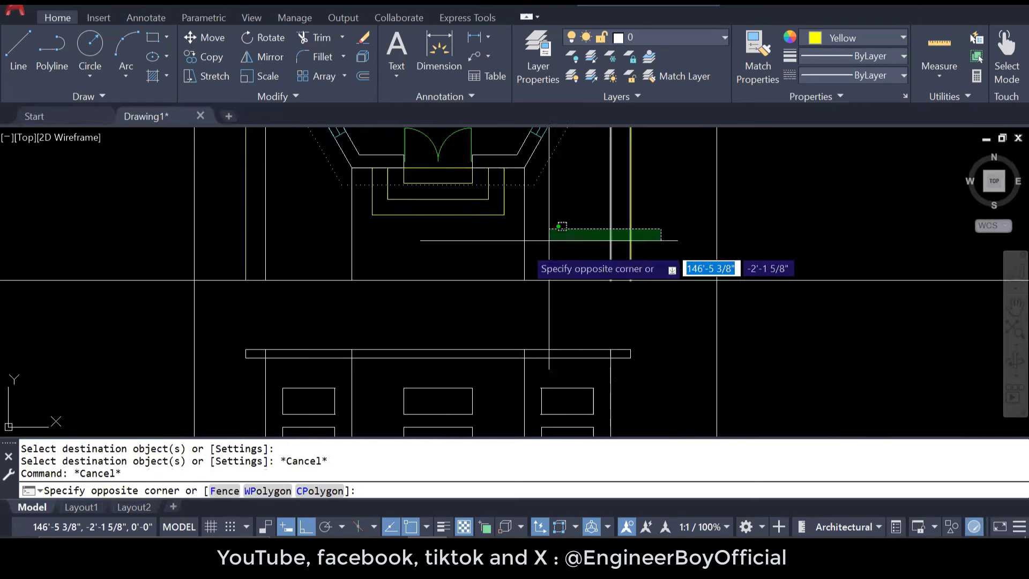
{"action": "left_click", "coordinate": [241, 230]}
{"action": "type", "text": "E"}
{"action": "key", "text": "Return"}
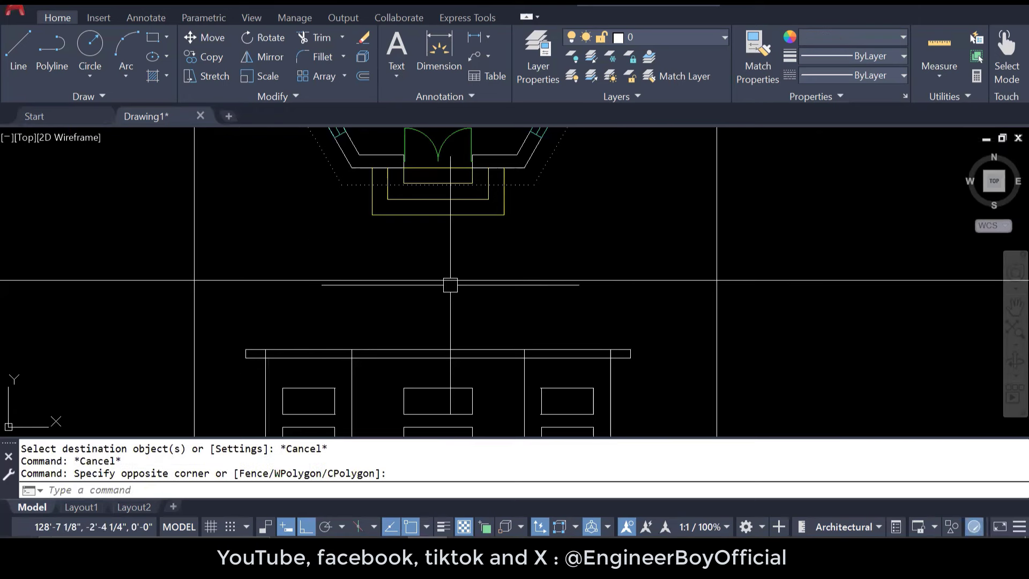
{"action": "key", "text": "Escape"}
{"action": "key", "text": "Escape"}
Step: Examine the elevation's line junctions at the roof slab, wall edges, door and entrance steps
{"action": "scroll", "coordinate": [528, 332], "scroll_direction": "down", "scroll_amount": 3}
{"action": "middle_click_drag", "start_coordinate": [495, 435], "coordinate": [469, 323]}
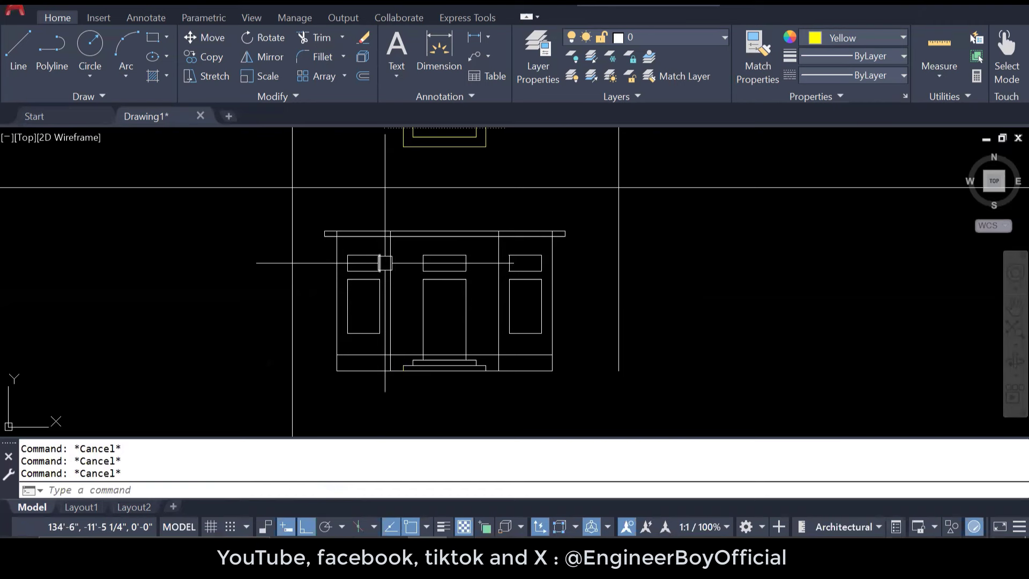
{"action": "scroll", "coordinate": [532, 222], "scroll_direction": "up", "scroll_amount": 6}
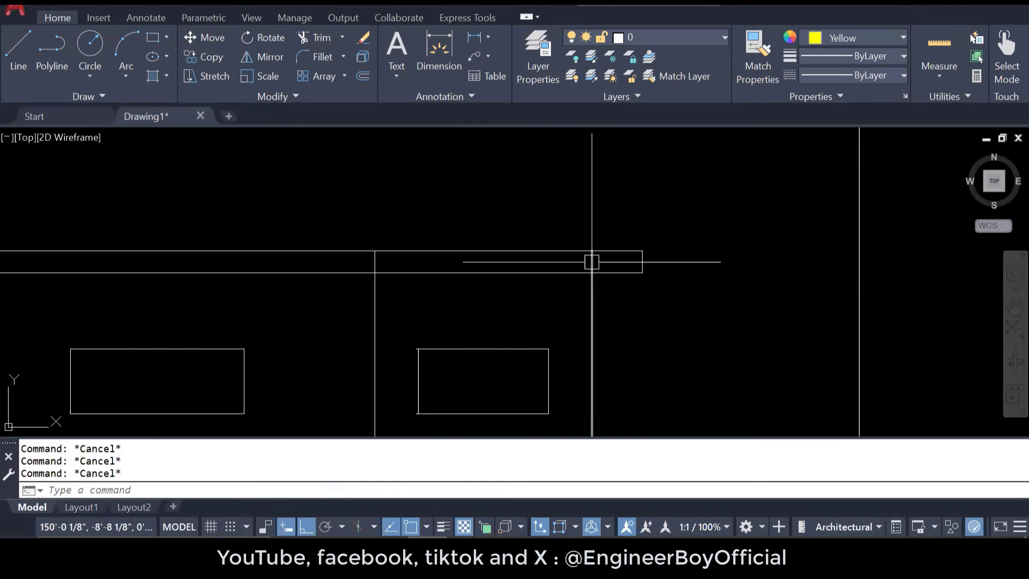
{"action": "scroll", "coordinate": [378, 265], "scroll_direction": "up", "scroll_amount": 4}
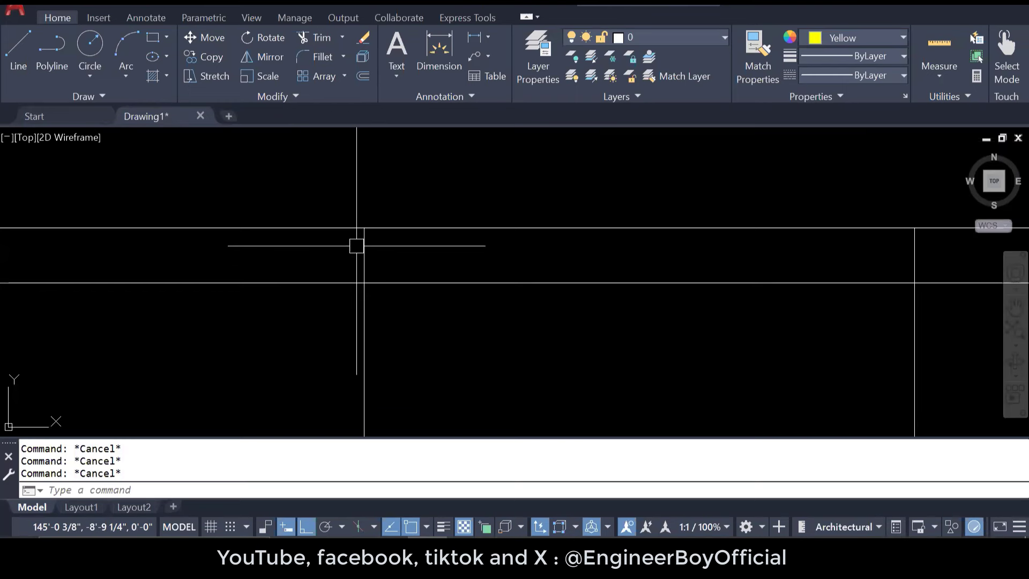
{"action": "scroll", "coordinate": [393, 268], "scroll_direction": "down", "scroll_amount": 8}
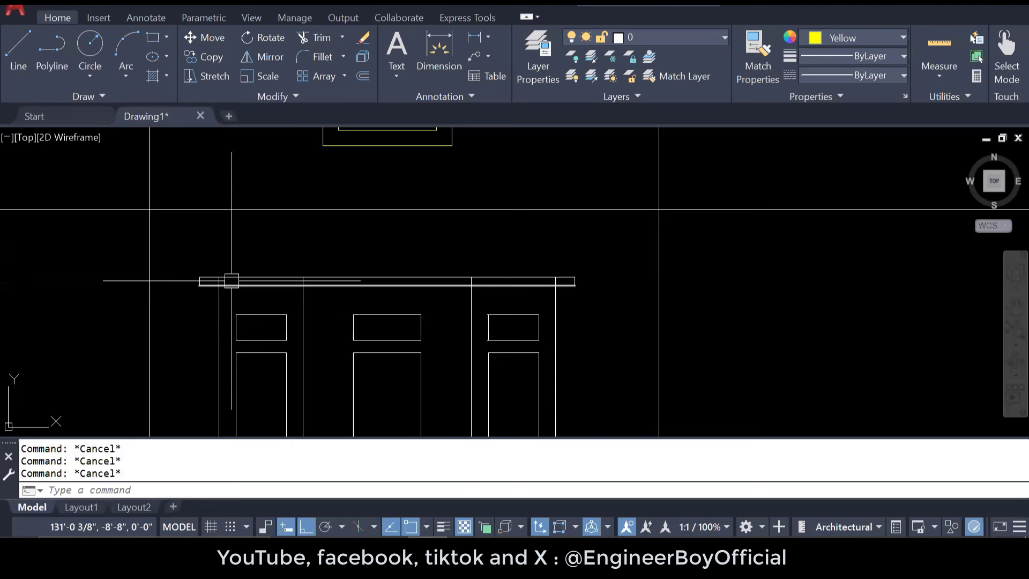
{"action": "scroll", "coordinate": [231, 281], "scroll_direction": "up", "scroll_amount": 3}
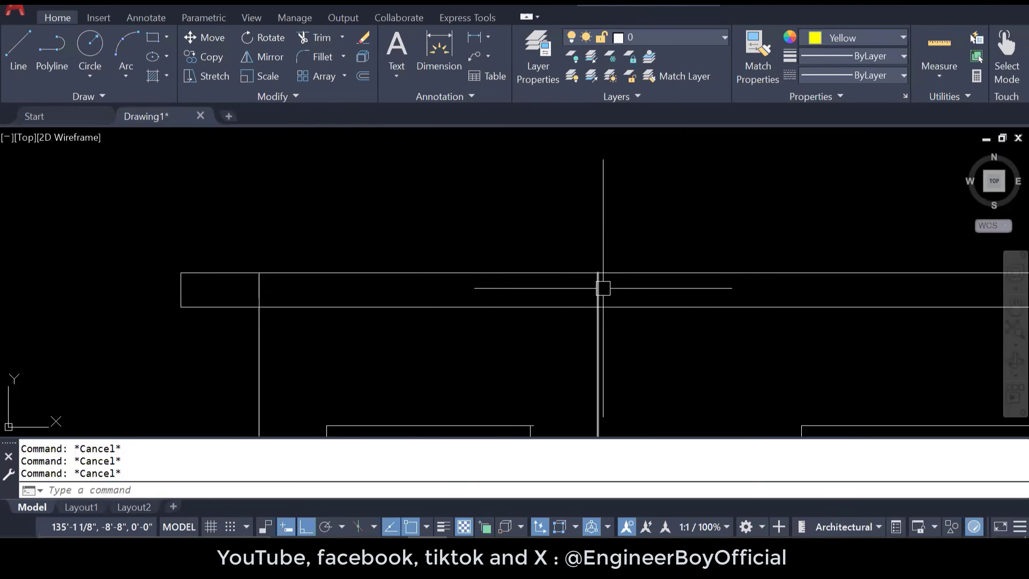
{"action": "scroll", "coordinate": [478, 247], "scroll_direction": "down", "scroll_amount": 4}
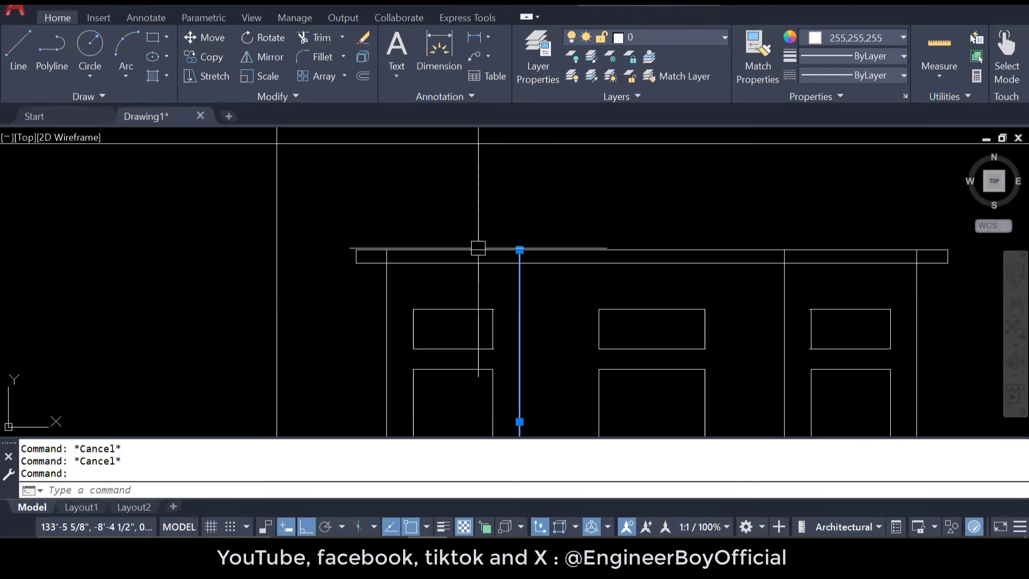
{"action": "scroll", "coordinate": [544, 269], "scroll_direction": "down", "scroll_amount": 4}
{"action": "scroll", "coordinate": [450, 342], "scroll_direction": "up", "scroll_amount": 2}
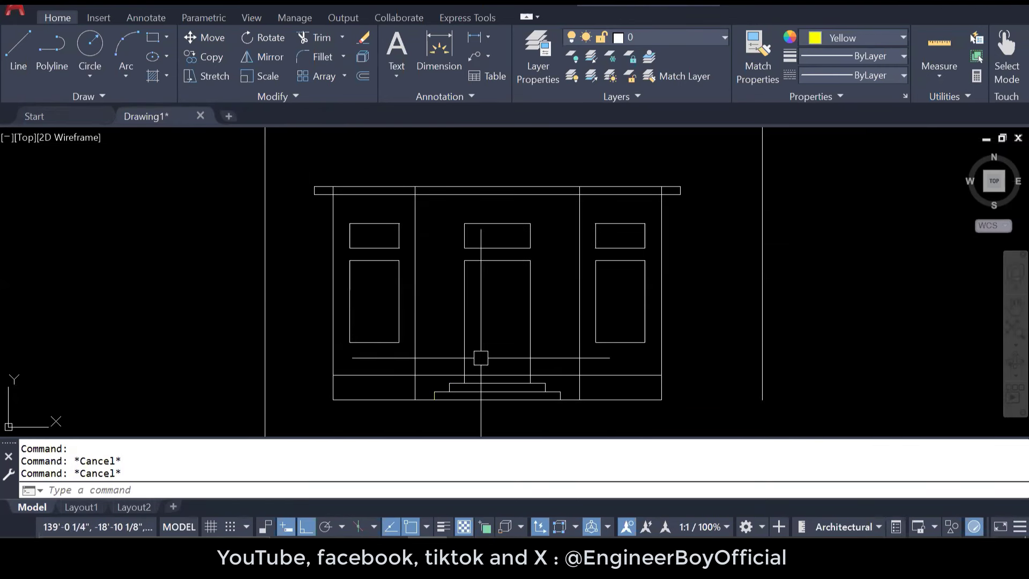
{"action": "scroll", "coordinate": [480, 357], "scroll_direction": "up", "scroll_amount": 2}
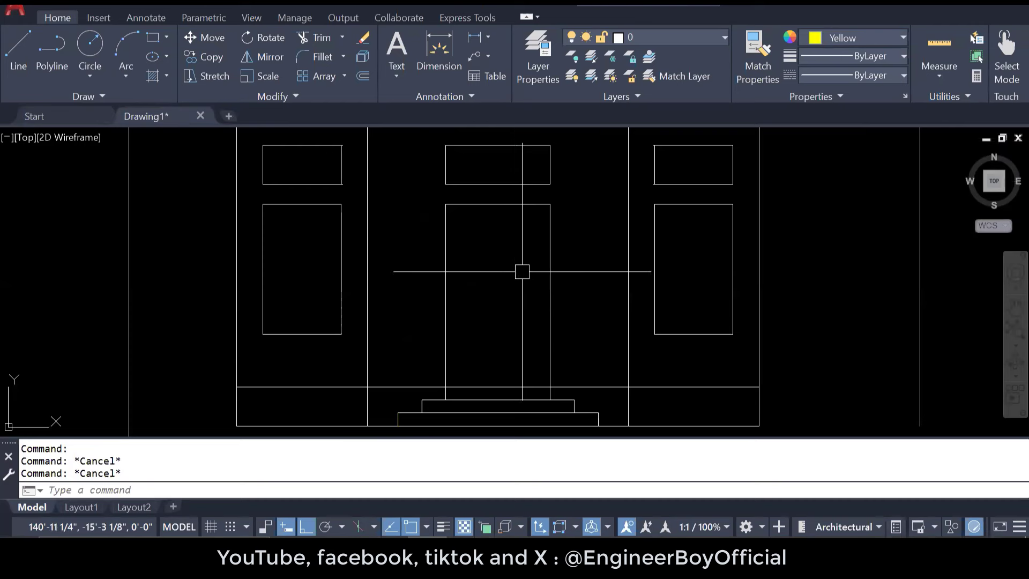
{"action": "mouse_move", "coordinate": [516, 270]}
{"action": "middle_mouse_down"}
{"action": "mouse_move", "coordinate": [510, 248]}
{"action": "mouse_move", "coordinate": [495, 267]}
{"action": "middle_mouse_up"}
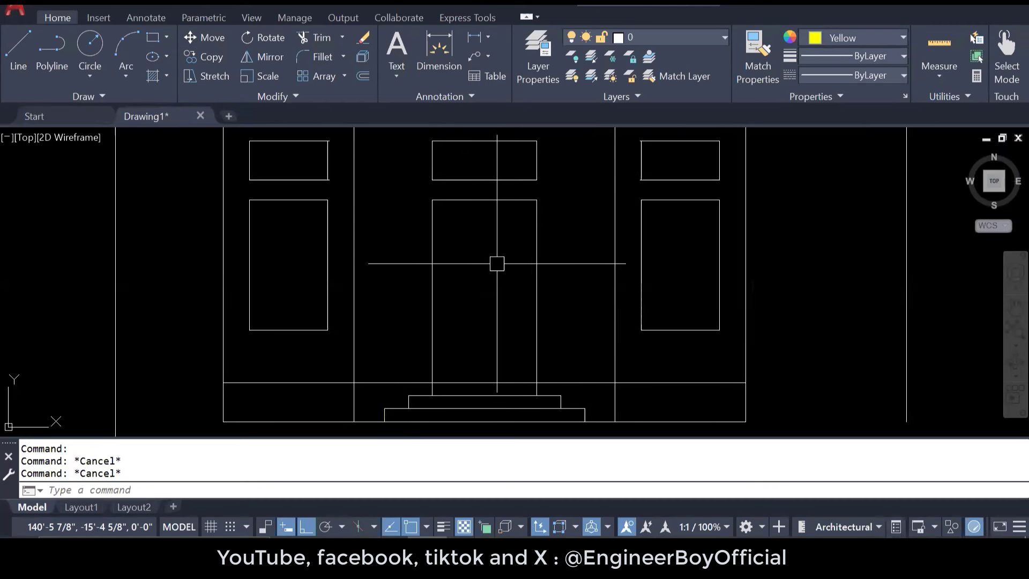
Step: Try offsetting the door's right edge 2 inches inward, and delete the offset line
{"action": "type", "text": "o"}
{"action": "key", "text": "Return"}
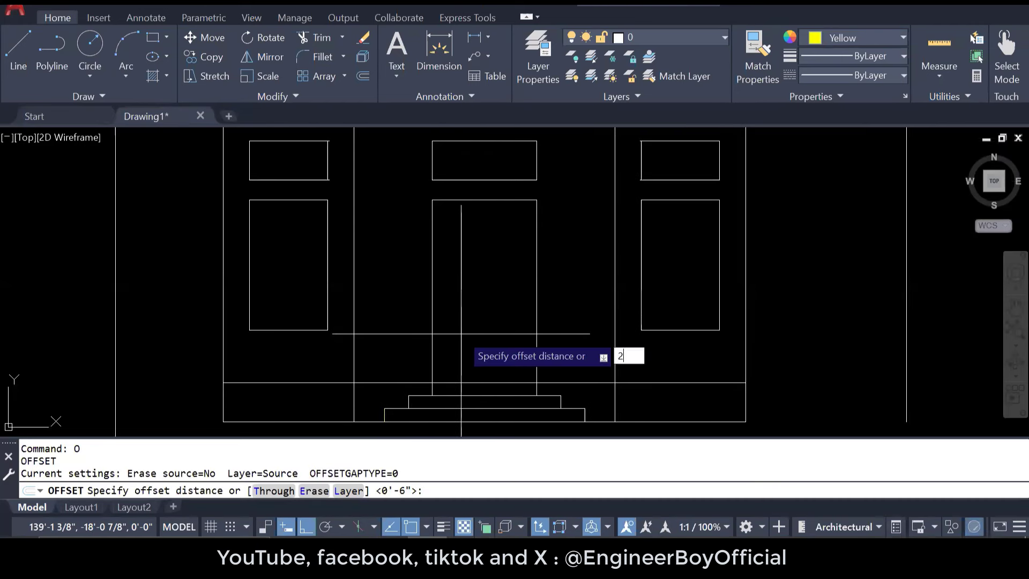
{"action": "key", "text": "Return"}
{"action": "left_click", "coordinate": [536, 236]}
{"action": "left_click", "coordinate": [489, 285]}
{"action": "scroll", "coordinate": [493, 200], "scroll_direction": "up", "scroll_amount": 2}
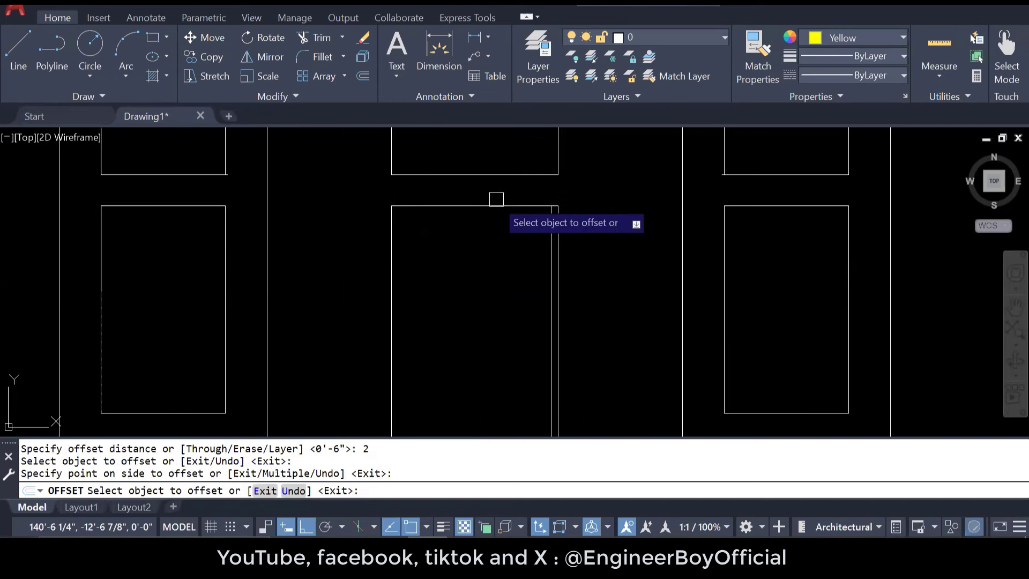
{"action": "key", "text": "Escape"}
{"action": "key", "text": "Escape"}
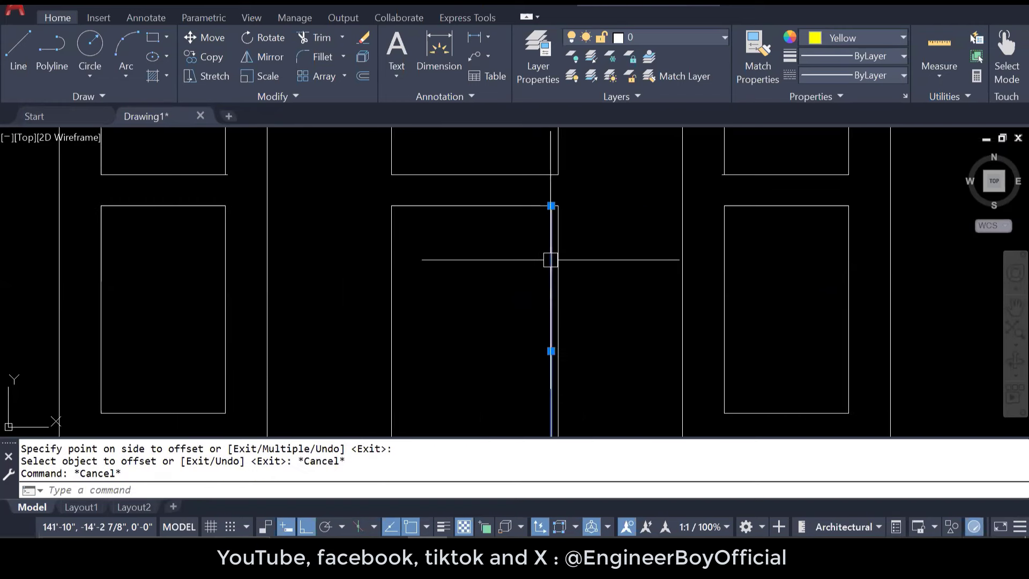
{"action": "key", "text": "Delete"}
{"action": "key", "text": "Escape"}
{"action": "key", "text": "Escape"}
{"action": "key", "text": "Escape"}
{"action": "type", "text": "o"}
{"action": "key", "text": "Return"}
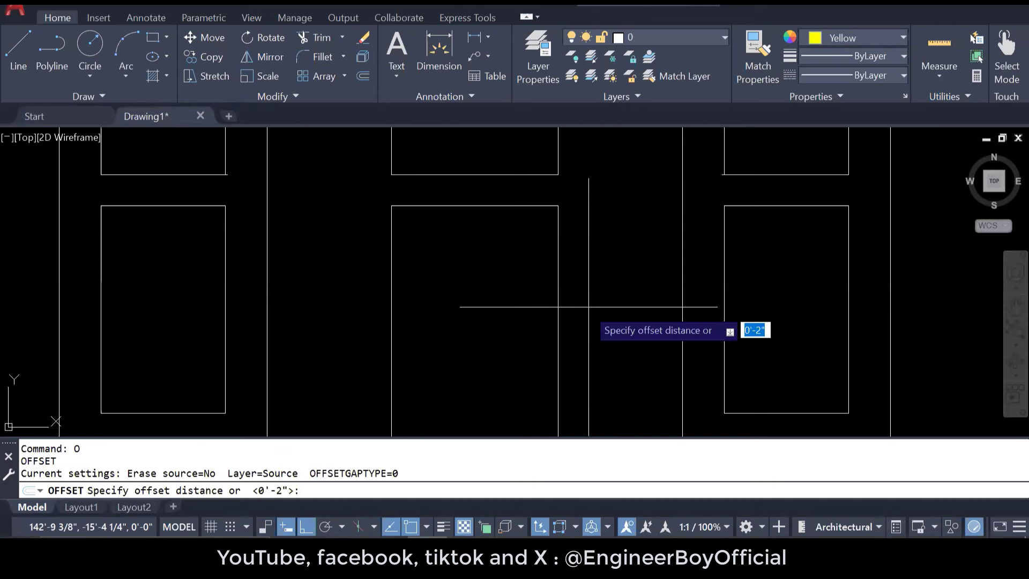
{"action": "key", "text": "Escape"}
{"action": "key", "text": "Escape"}
Step: Trace the door opening with an open polyline from the plinth line up one side, across the top and down the other side
{"action": "type", "text": "pl"}
{"action": "key", "text": "Return"}
{"action": "middle_click_drag", "start_coordinate": [566, 293], "coordinate": [556, 221]}
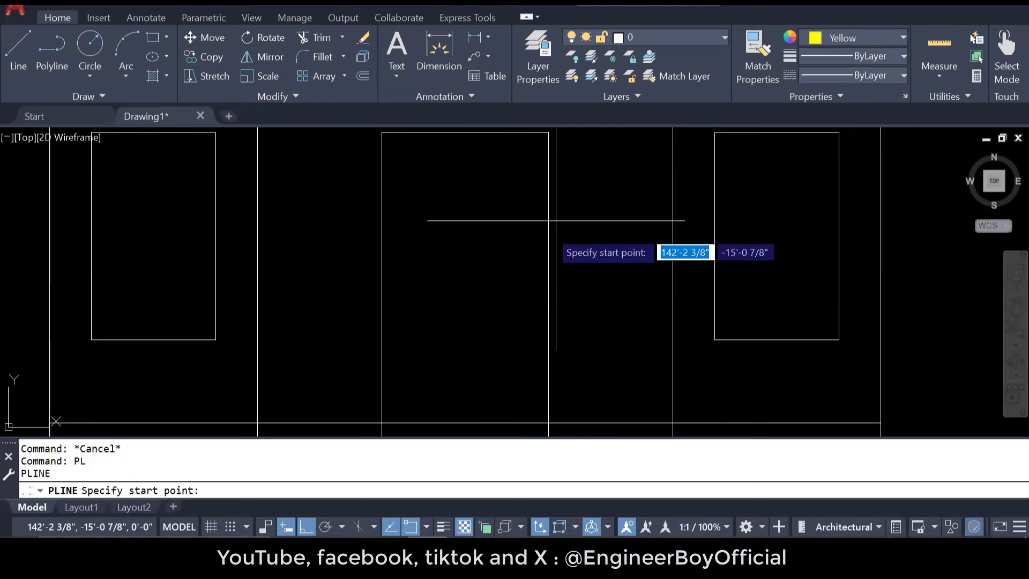
{"action": "left_click", "coordinate": [394, 246]}
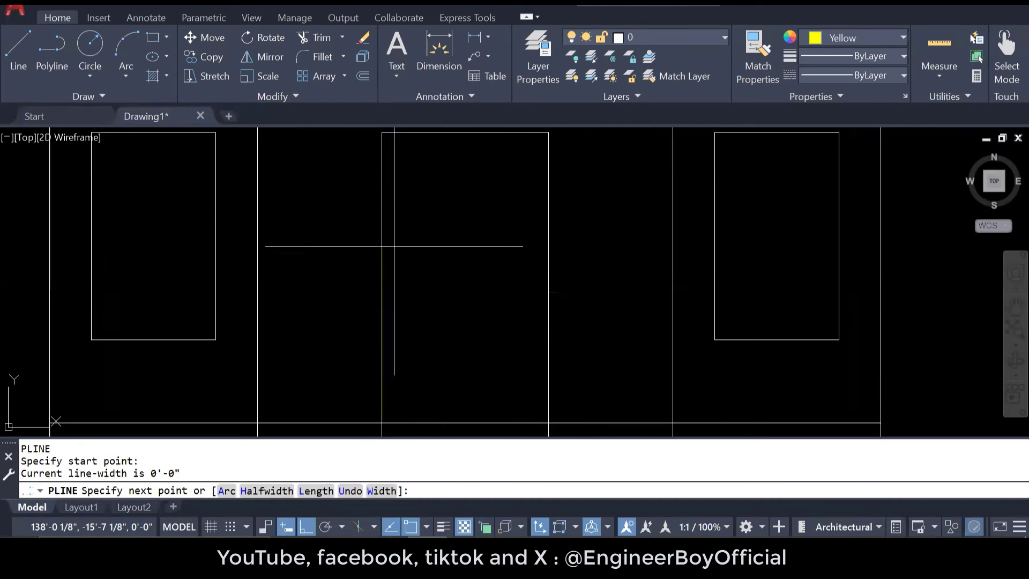
{"action": "middle_click_drag", "start_coordinate": [394, 246], "coordinate": [385, 309]}
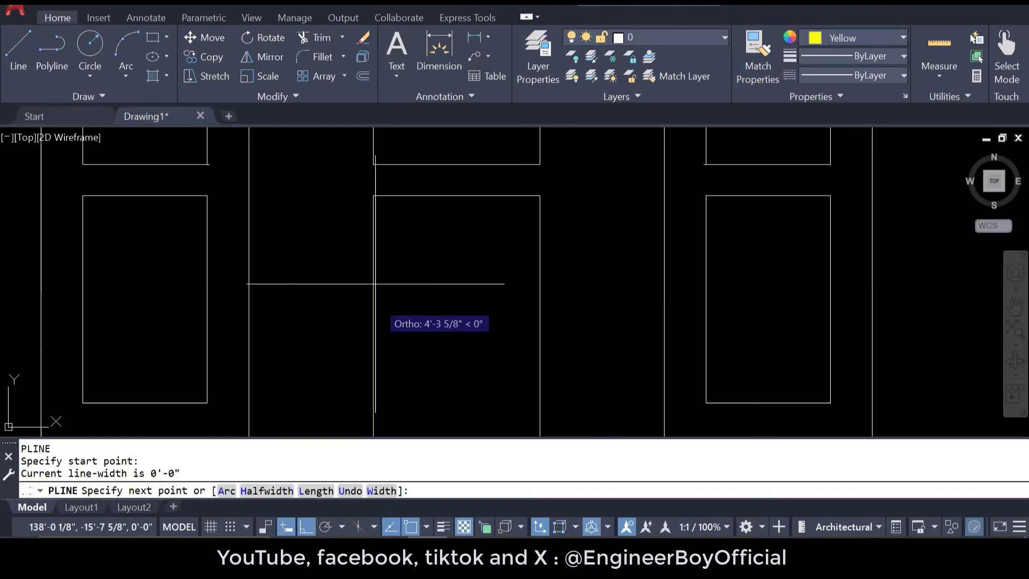
{"action": "left_click", "coordinate": [372, 196]}
{"action": "left_click", "coordinate": [539, 196]}
{"action": "scroll", "coordinate": [531, 190], "scroll_direction": "down", "scroll_amount": 3}
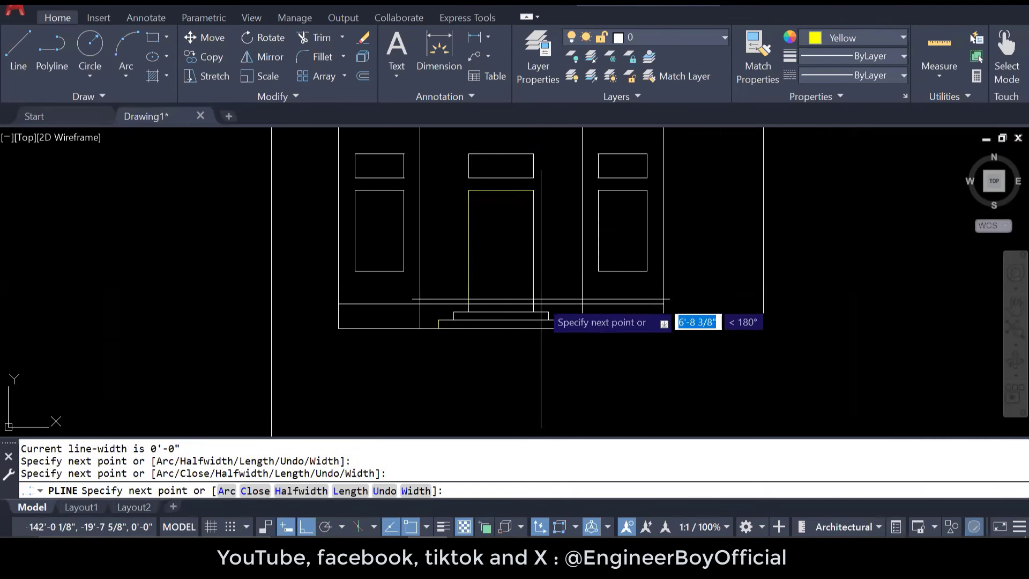
{"action": "scroll", "coordinate": [541, 322], "scroll_direction": "up", "scroll_amount": 1}
{"action": "key", "text": "Escape"}
{"action": "scroll", "coordinate": [556, 324], "scroll_direction": "up", "scroll_amount": 1}
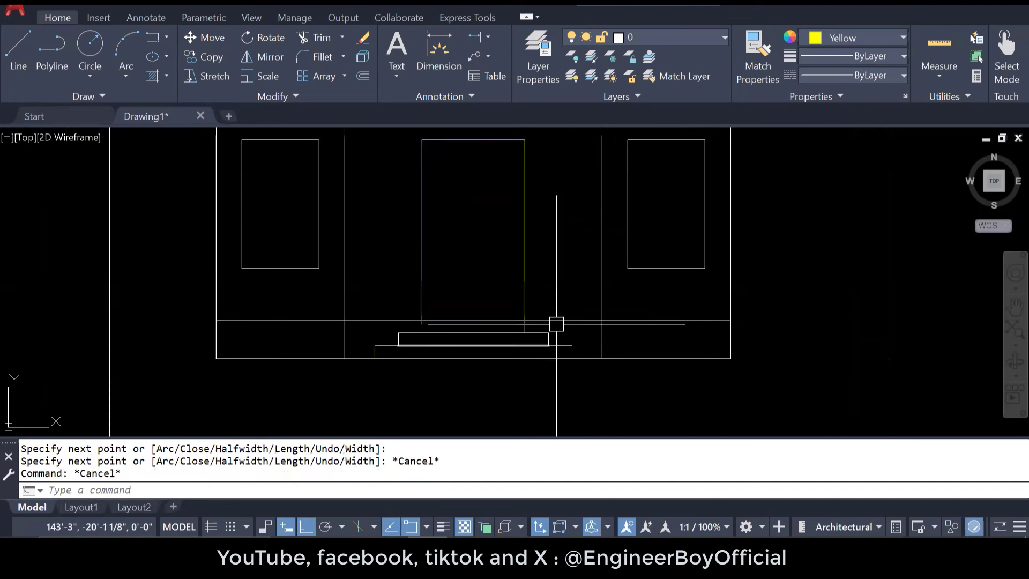
{"action": "key", "text": "Escape"}
Step: Offset the door polyline 1.5 inches inward to form the door frame
{"action": "type", "text": "o"}
{"action": "key", "text": "Return"}
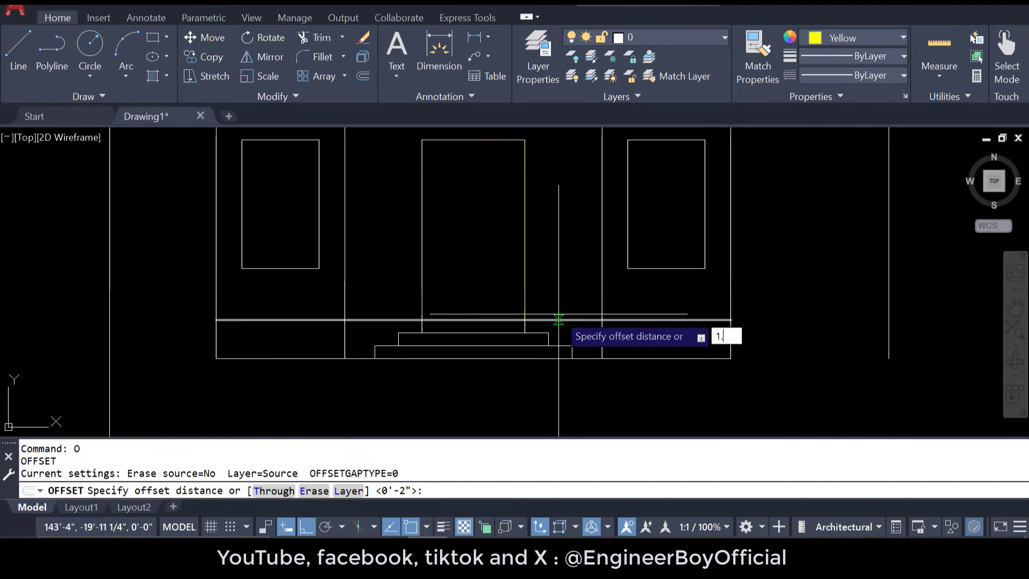
{"action": "type", "text": "1.5"}
{"action": "key", "text": "Return"}
{"action": "left_click", "coordinate": [527, 231]}
{"action": "left_click", "coordinate": [506, 220]}
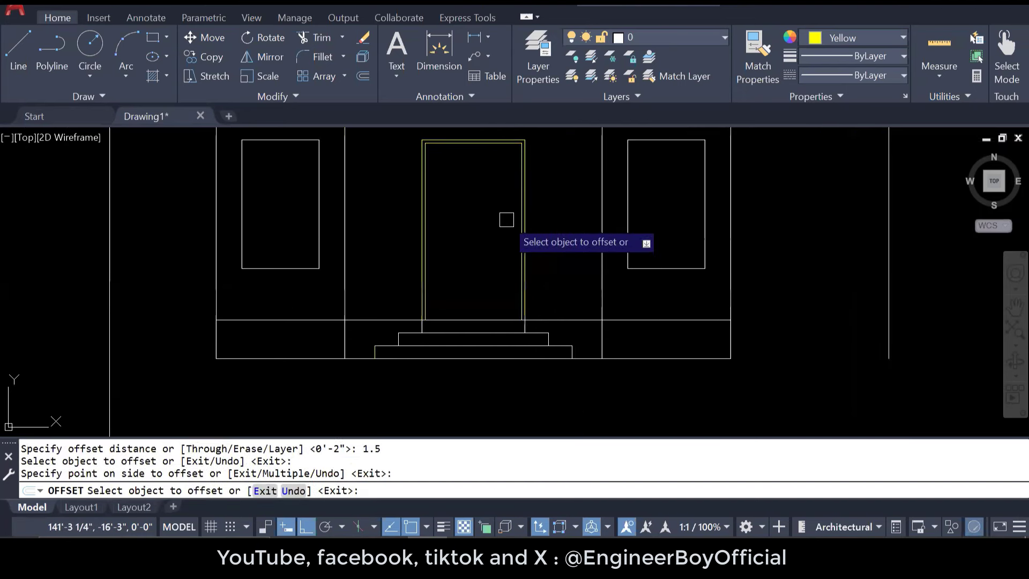
{"action": "middle_click_drag", "start_coordinate": [505, 220], "coordinate": [501, 263]}
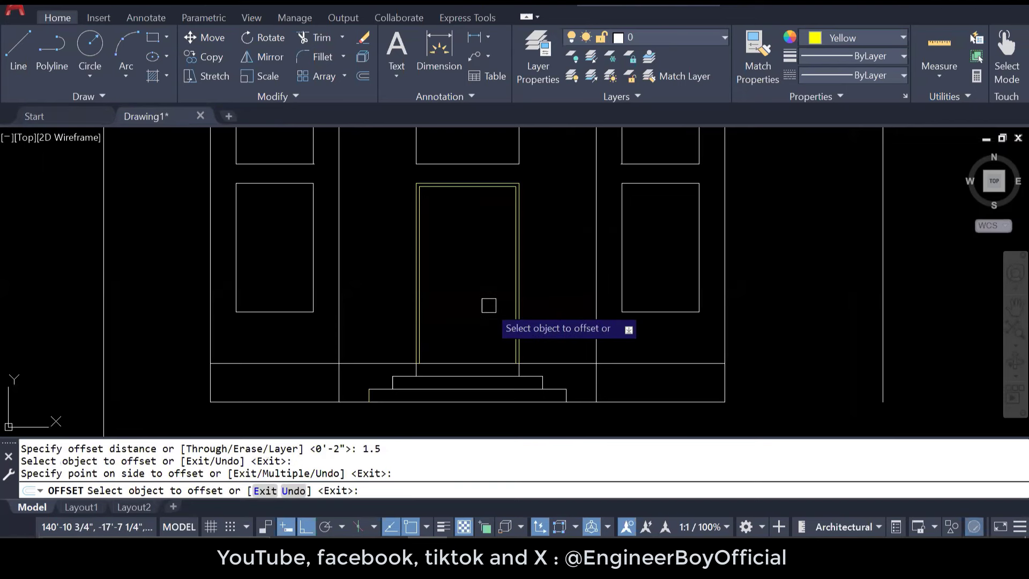
{"action": "key", "text": "Escape"}
{"action": "key", "text": "Escape"}
{"action": "key", "text": "Escape"}
Step: Draw a rectangle inside the door frame from its upper-left inner corner to its lower-right inner corner on the plinth line
{"action": "key", "text": "Return"}
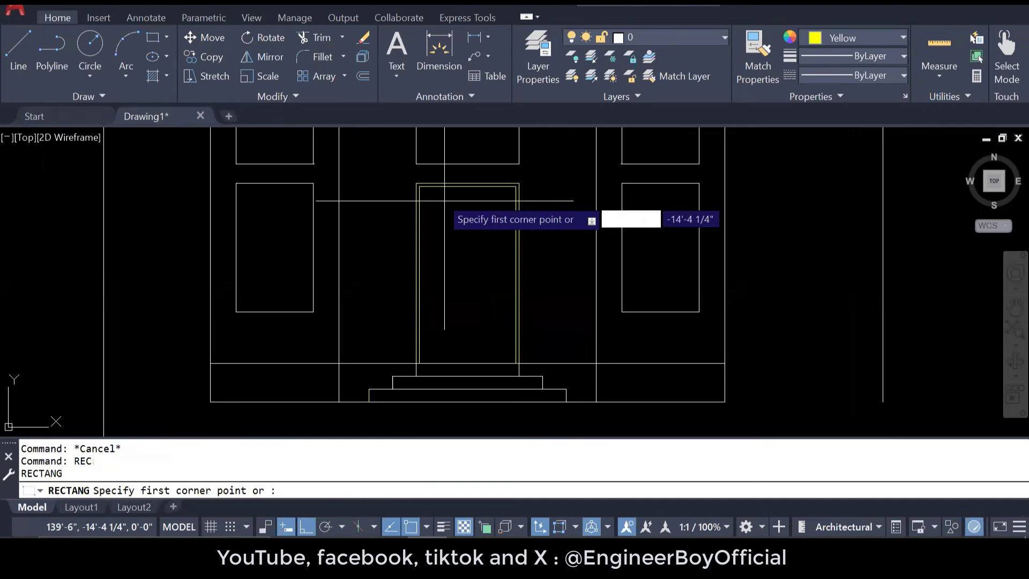
{"action": "scroll", "coordinate": [397, 189], "scroll_direction": "up", "scroll_amount": 4}
{"action": "left_click", "coordinate": [398, 186]}
{"action": "scroll", "coordinate": [407, 204], "scroll_direction": "down", "scroll_amount": 4}
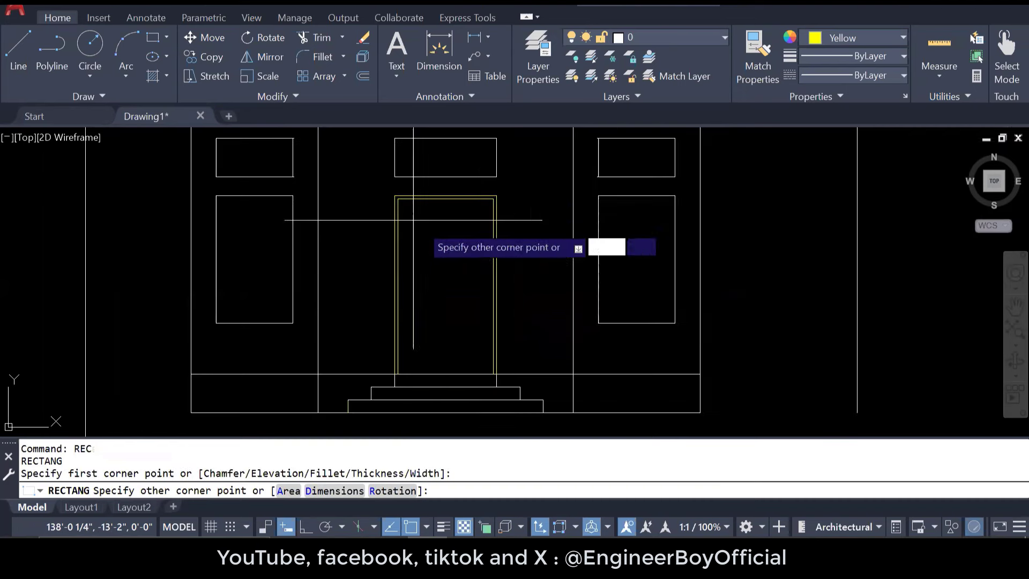
{"action": "scroll", "coordinate": [489, 375], "scroll_direction": "up", "scroll_amount": 5}
{"action": "left_click", "coordinate": [489, 372]}
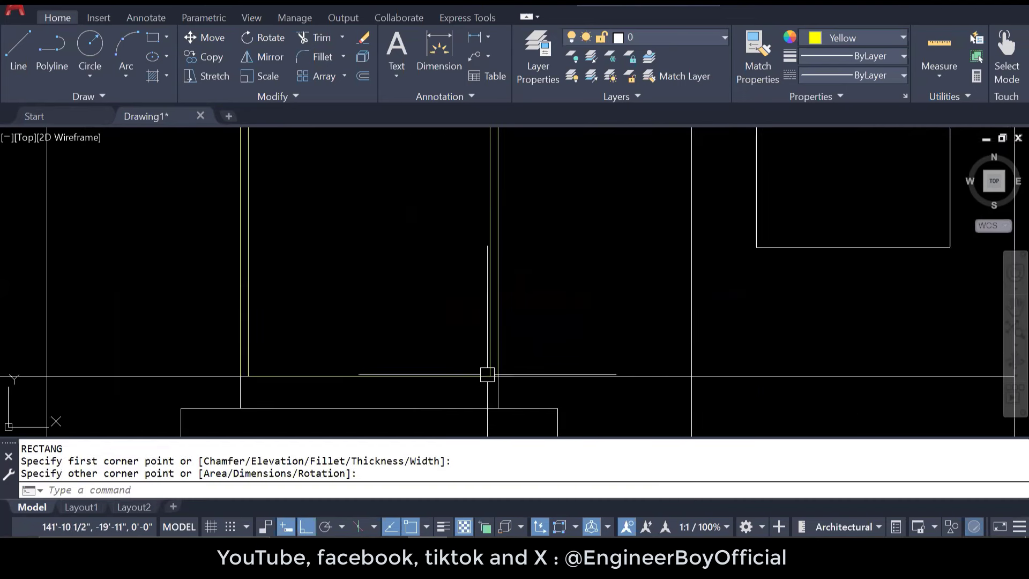
{"action": "key", "text": "Escape"}
{"action": "scroll", "coordinate": [452, 329], "scroll_direction": "down", "scroll_amount": 5}
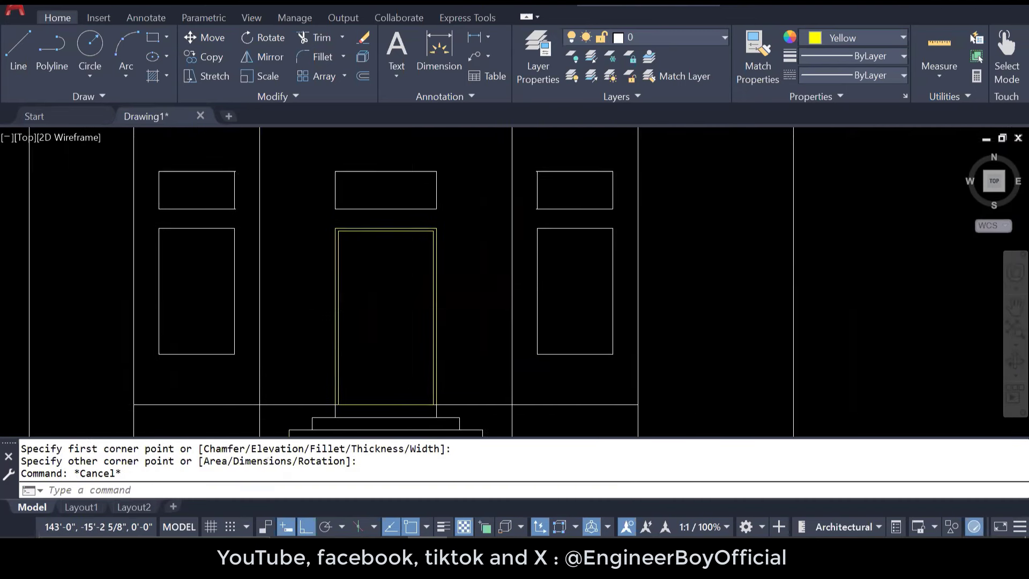
{"action": "scroll", "coordinate": [364, 279], "scroll_direction": "down", "scroll_amount": 4}
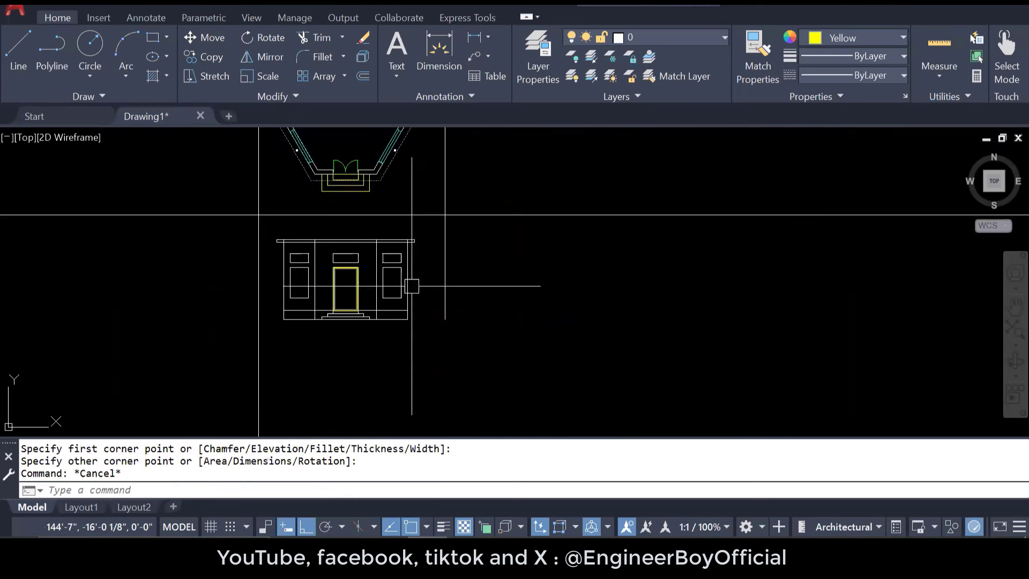
{"action": "key", "text": "Return"}
{"action": "left_click", "coordinate": [556, 248]}
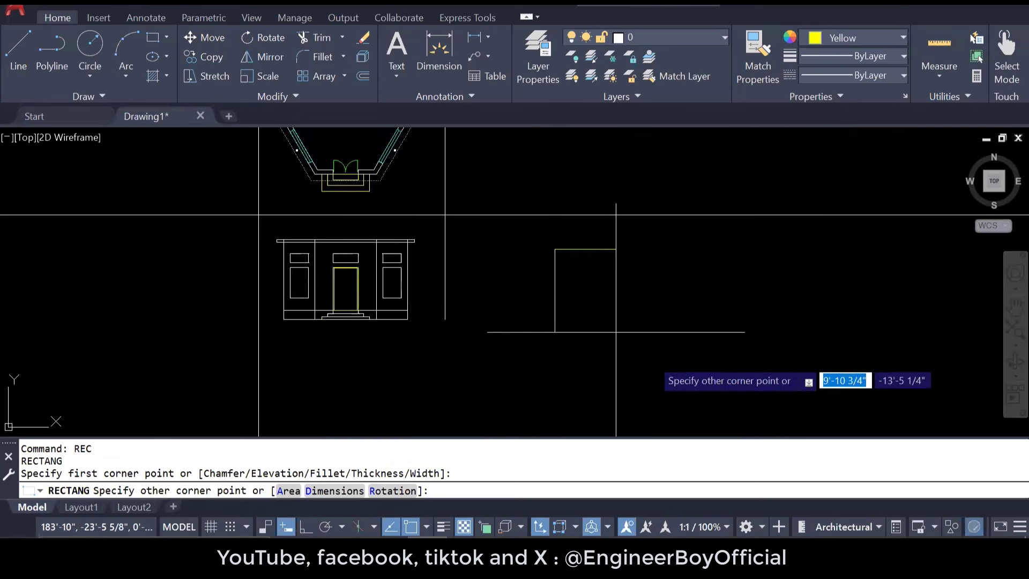
{"action": "key", "text": "Escape"}
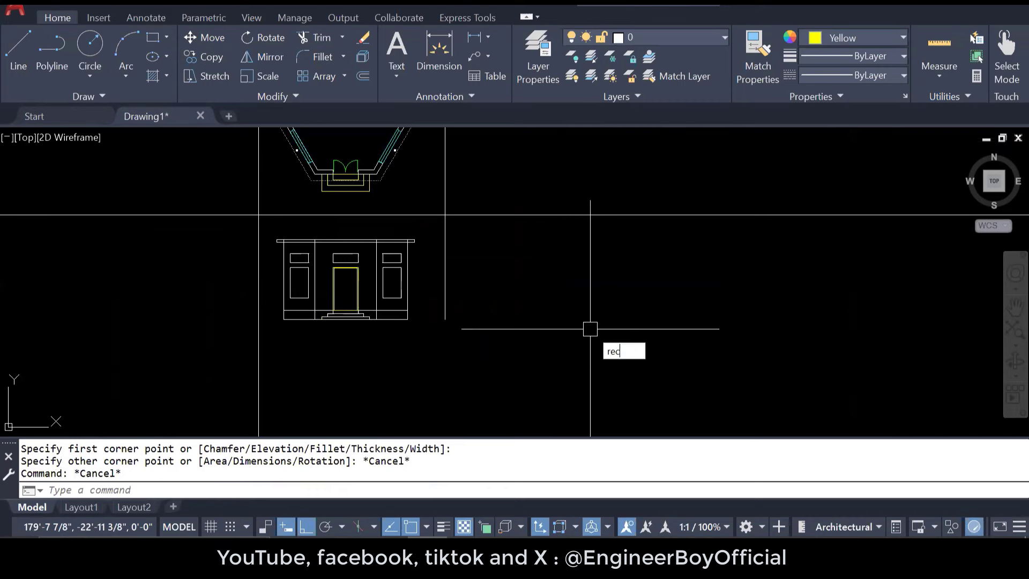
Step: Draw a trial rectangle in the empty area beside the front elevation and erase it
{"action": "type", "text": "rec"}
{"action": "key", "text": "Return"}
{"action": "left_click", "coordinate": [572, 265]}
{"action": "left_click", "coordinate": [628, 345]}
{"action": "key", "text": "Escape"}
{"action": "left_click", "coordinate": [637, 353]}
{"action": "left_click", "coordinate": [553, 264]}
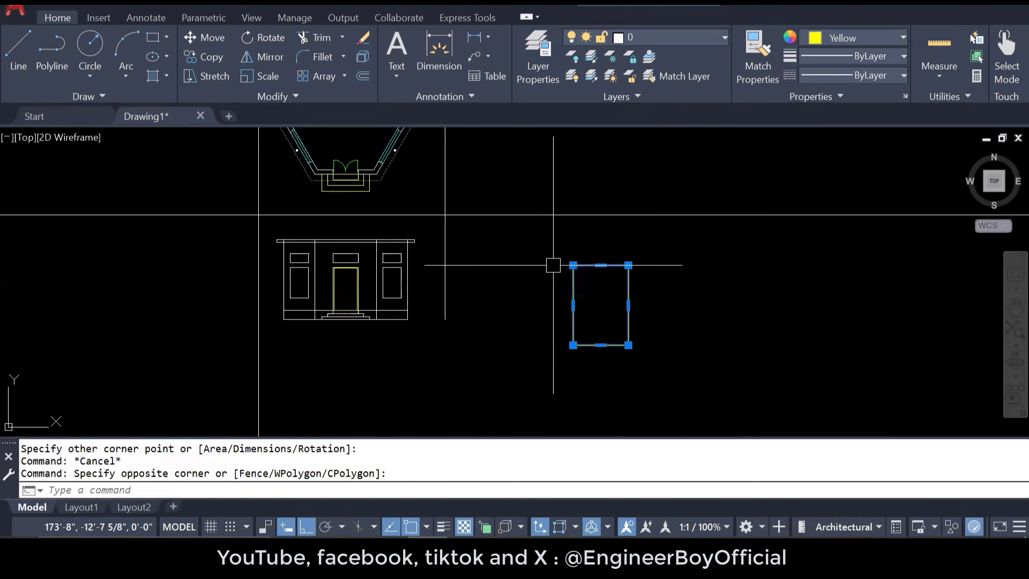
{"action": "type", "text": "e"}
{"action": "key", "text": "Return"}
{"action": "key", "text": "Escape"}
{"action": "key", "text": "Escape"}
{"action": "key", "text": "Escape"}
Step: Offset the rectangle inside the door frame 6 inches inward to form the inner panel outline
{"action": "scroll", "coordinate": [464, 255], "scroll_direction": "up", "scroll_amount": 5}
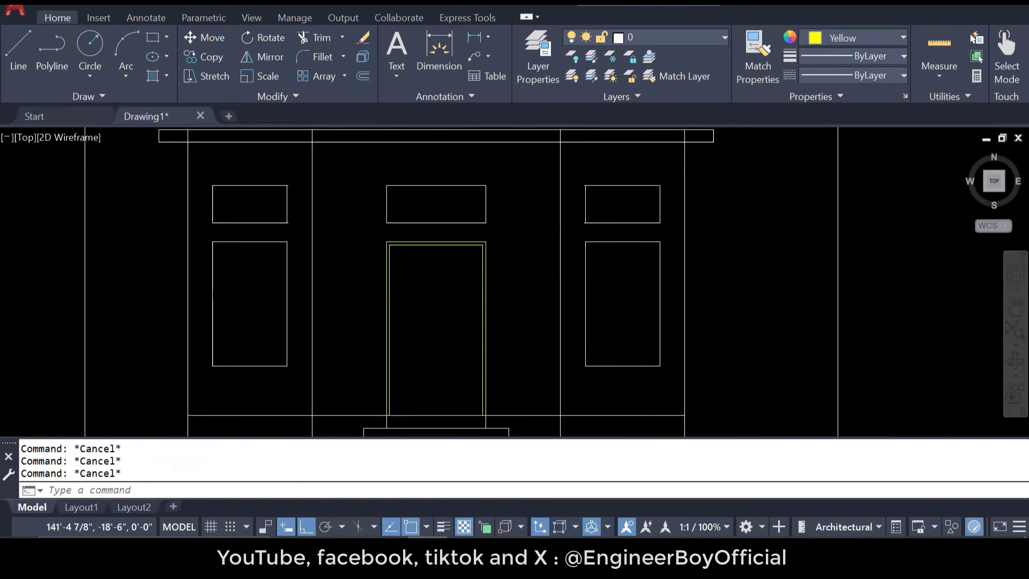
{"action": "scroll", "coordinate": [428, 344], "scroll_direction": "up", "scroll_amount": 2}
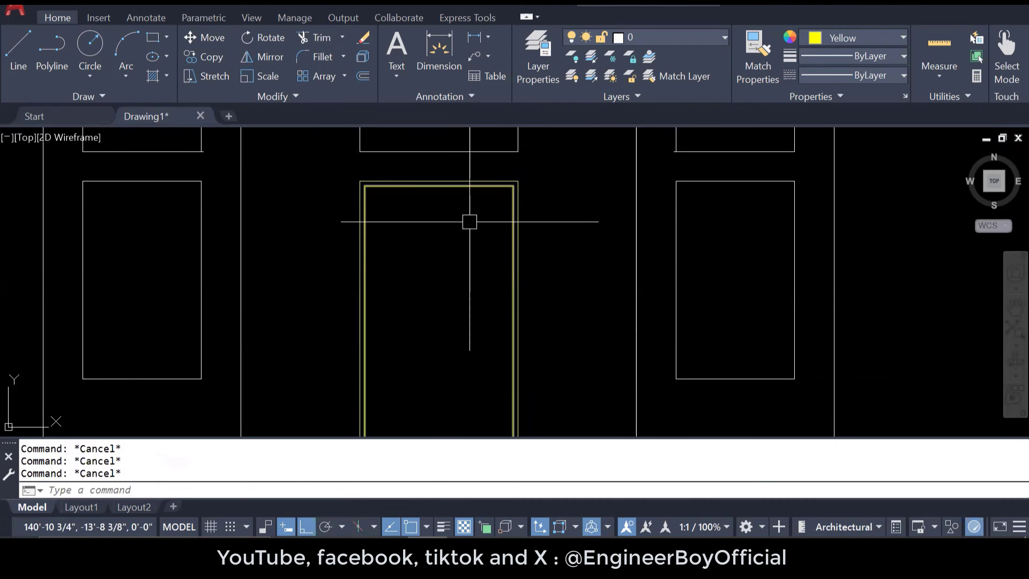
{"action": "type", "text": "o"}
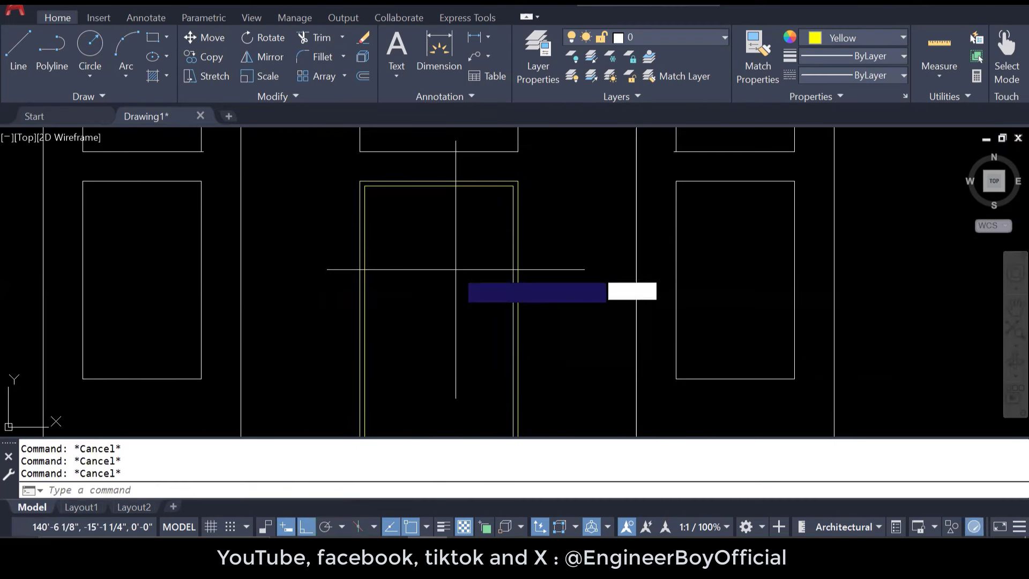
{"action": "key", "text": "Return"}
{"action": "type", "text": "6"}
{"action": "key", "text": "Return"}
{"action": "left_click", "coordinate": [464, 224]}
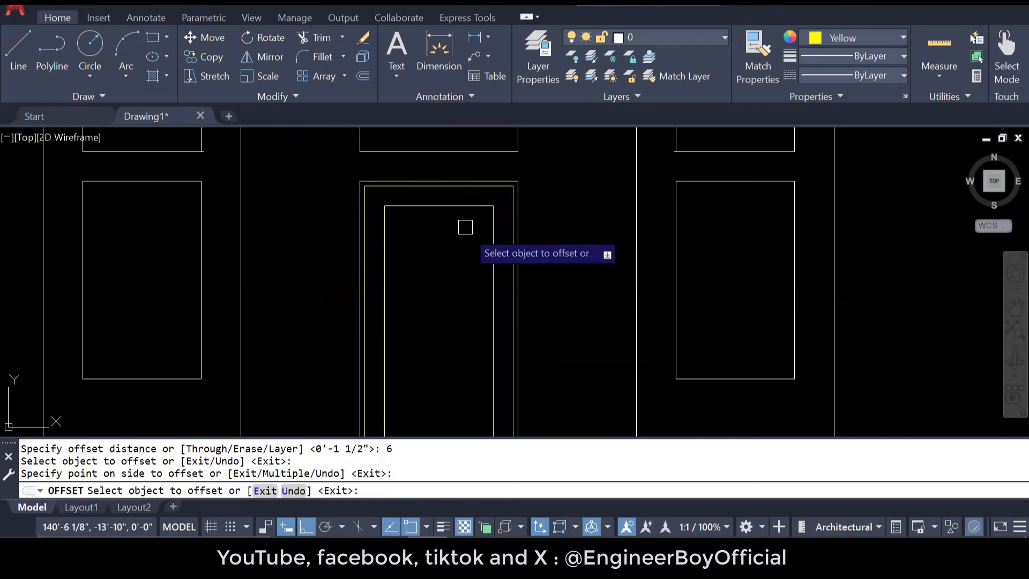
{"action": "middle_click_drag", "start_coordinate": [484, 272], "coordinate": [480, 228]}
{"action": "key", "text": "Escape"}
{"action": "key", "text": "Escape"}
Step: Draw a horizontal line across the door leaf between the midpoints of its two sides
{"action": "type", "text": "l"}
{"action": "key", "text": "Return"}
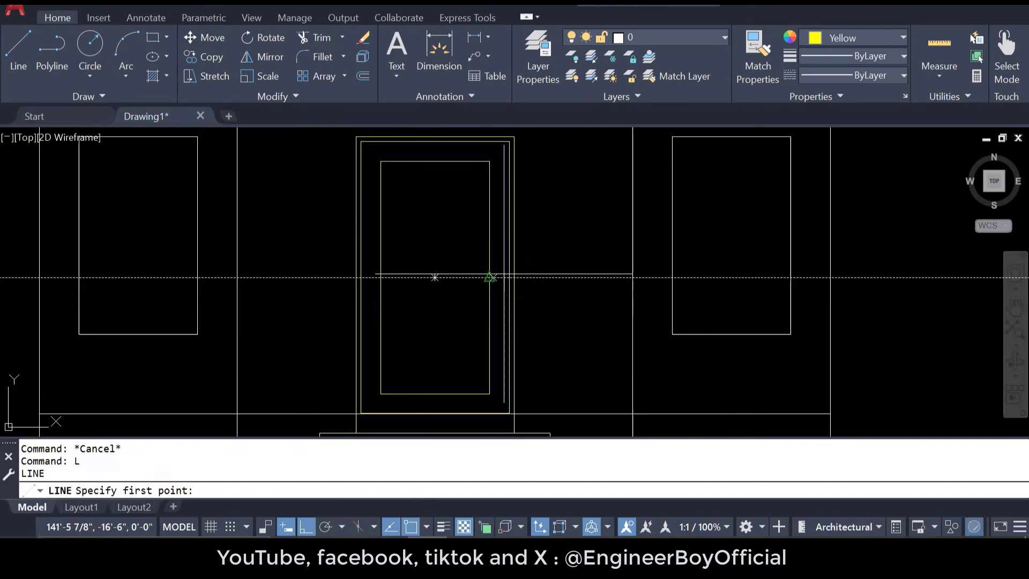
{"action": "left_click", "coordinate": [435, 277]}
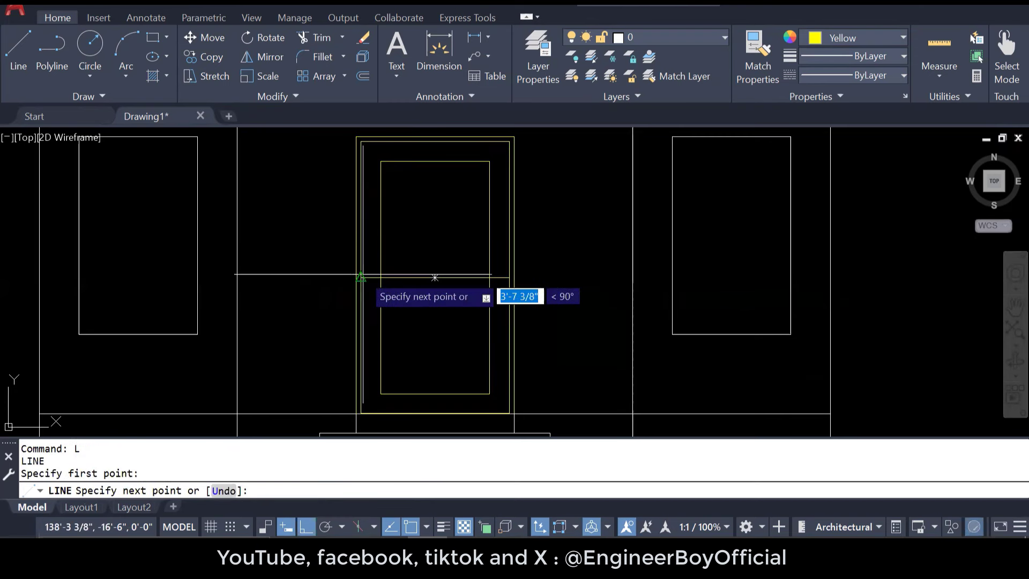
{"action": "left_click", "coordinate": [434, 277]}
{"action": "key", "text": "Escape"}
Step: Offset the door's horizontal middle line 2 inches upward and 2 inches downward
{"action": "type", "text": "o"}
{"action": "key", "text": "Return"}
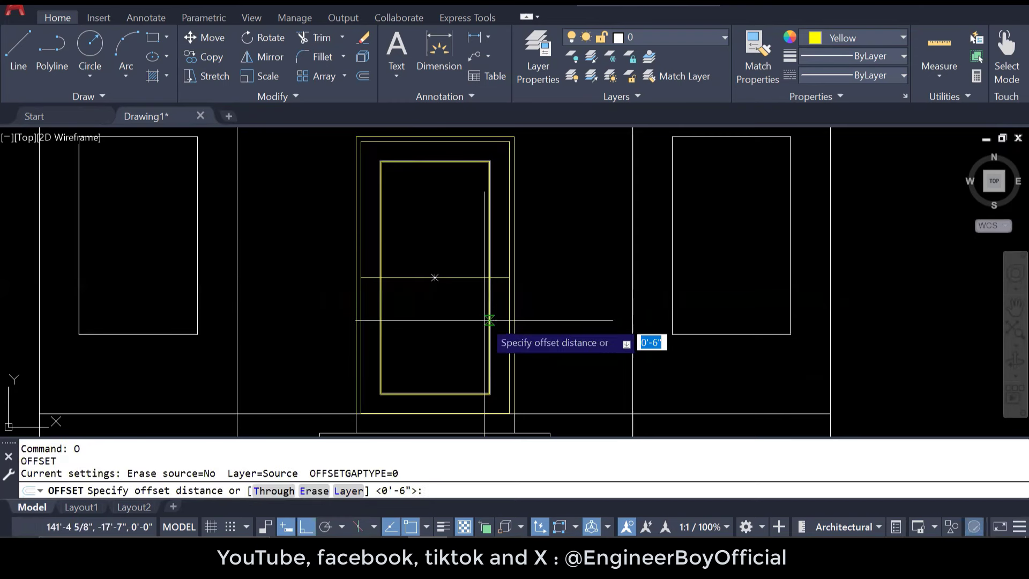
{"action": "type", "text": "2"}
{"action": "key", "text": "Return"}
{"action": "left_click", "coordinate": [470, 277]}
{"action": "left_click", "coordinate": [470, 228]}
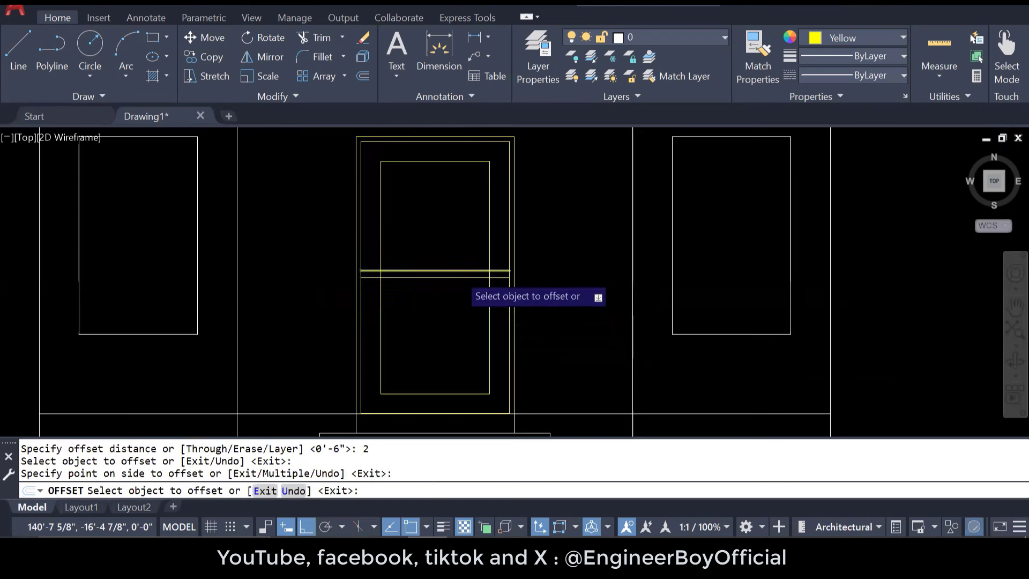
{"action": "scroll", "coordinate": [460, 272], "scroll_direction": "up", "scroll_amount": 4}
{"action": "left_click", "coordinate": [449, 279]}
{"action": "left_click", "coordinate": [448, 303]}
{"action": "key", "text": "Escape"}
{"action": "scroll", "coordinate": [460, 319], "scroll_direction": "down", "scroll_amount": 4}
{"action": "key", "text": "Escape"}
{"action": "key", "text": "Escape"}
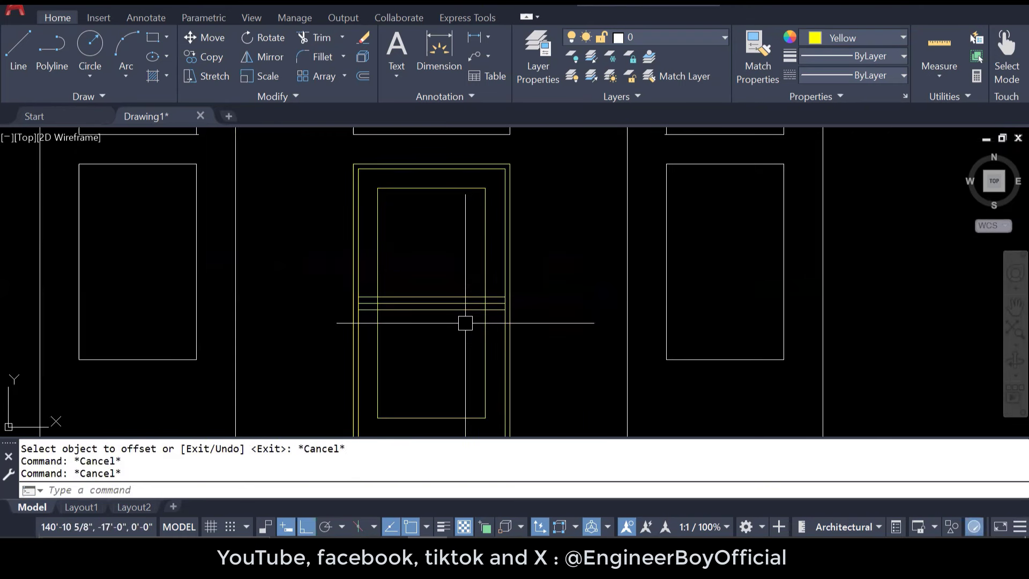
Step: Draw a vertical line through the inner door panel from its top edge midpoint to its bottom edge midpoint
{"action": "type", "text": "L"}
{"action": "key", "text": "Return"}
{"action": "left_click", "coordinate": [431, 188]}
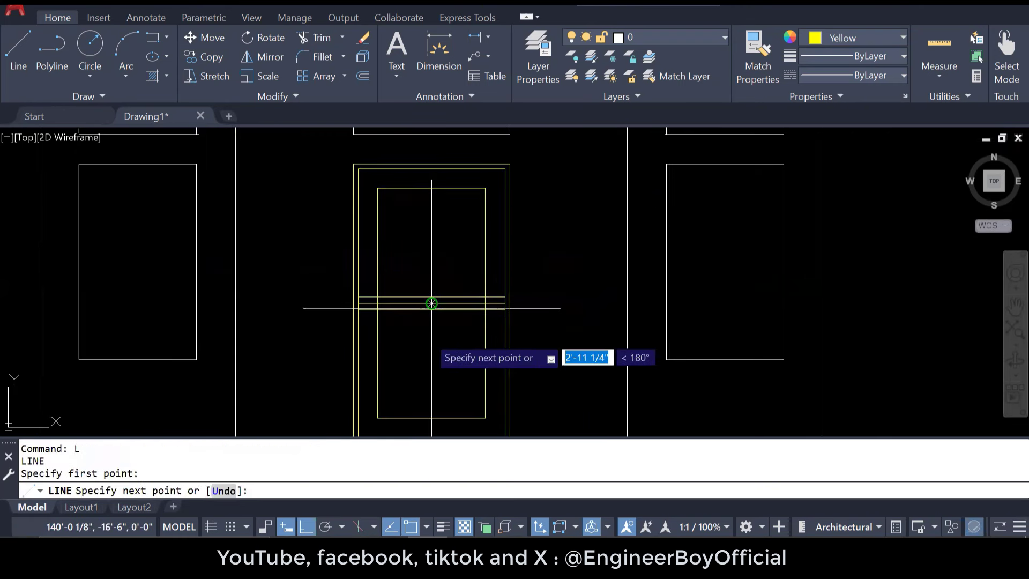
{"action": "left_click", "coordinate": [431, 417]}
{"action": "key", "text": "Escape"}
{"action": "key", "text": "Escape"}
Step: Offset the door panel's vertical centre line 2 inches to each side
{"action": "type", "text": "o"}
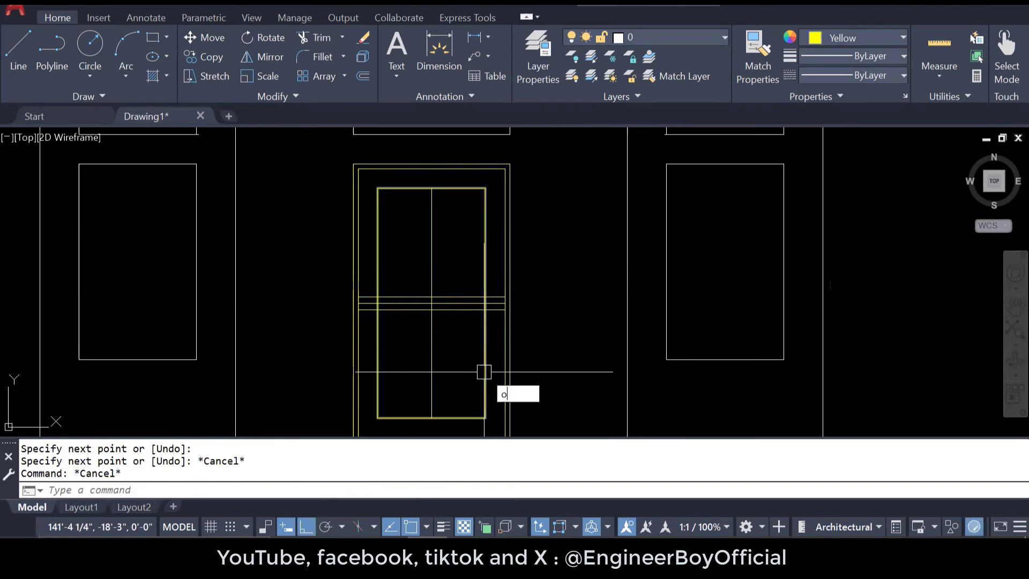
{"action": "key", "text": "Return"}
{"action": "type", "text": "2"}
{"action": "key", "text": "Return"}
{"action": "left_click", "coordinate": [431, 294]}
{"action": "left_click", "coordinate": [452, 268]}
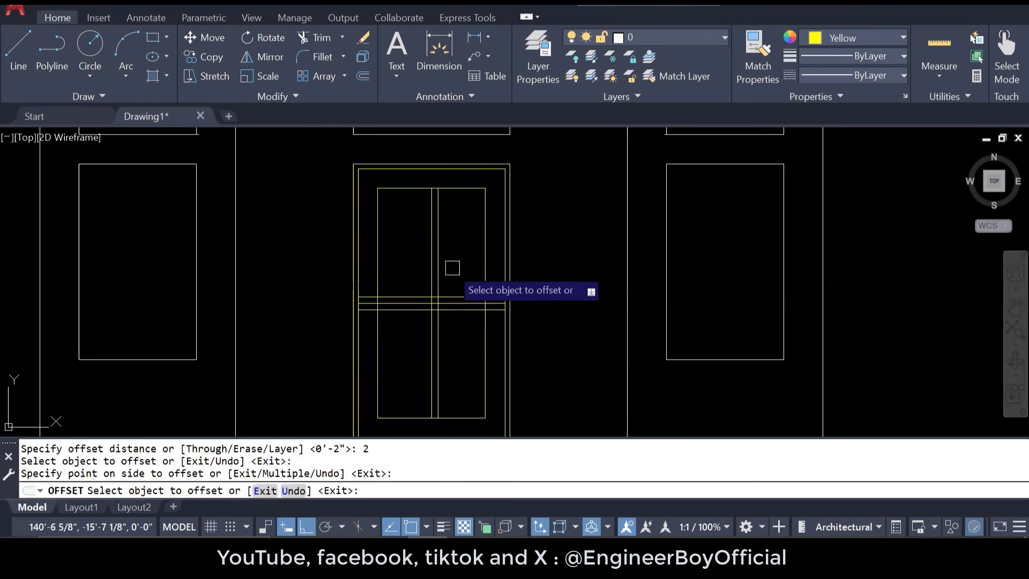
{"action": "left_click", "coordinate": [427, 262]}
{"action": "left_click", "coordinate": [410, 275]}
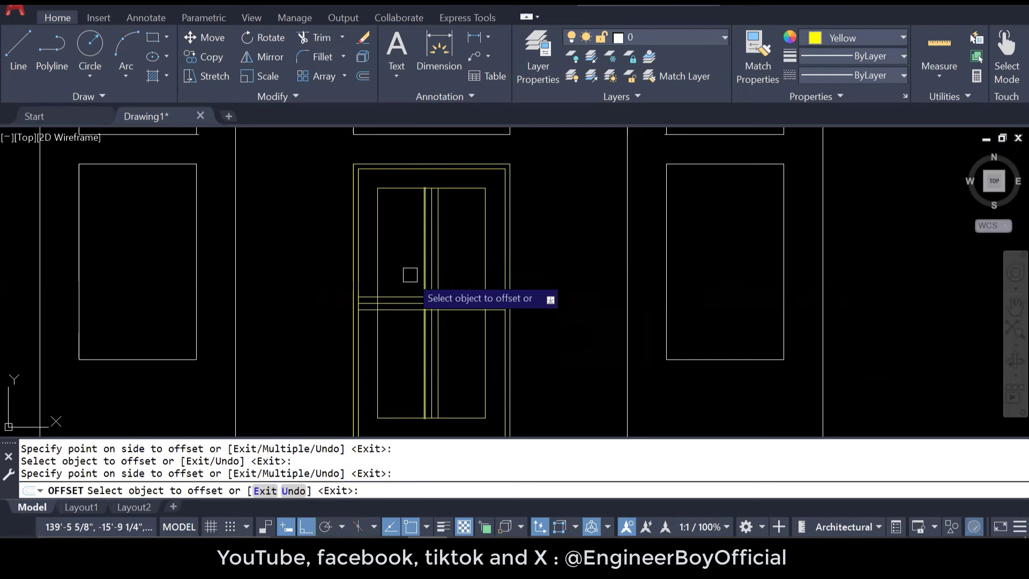
{"action": "scroll", "coordinate": [409, 275], "scroll_direction": "up", "scroll_amount": 5}
{"action": "key", "text": "Escape"}
{"action": "key", "text": "Escape"}
Step: Erase the two offset lines above and below the door's horizontal middle line
{"action": "left_click", "coordinate": [531, 266]}
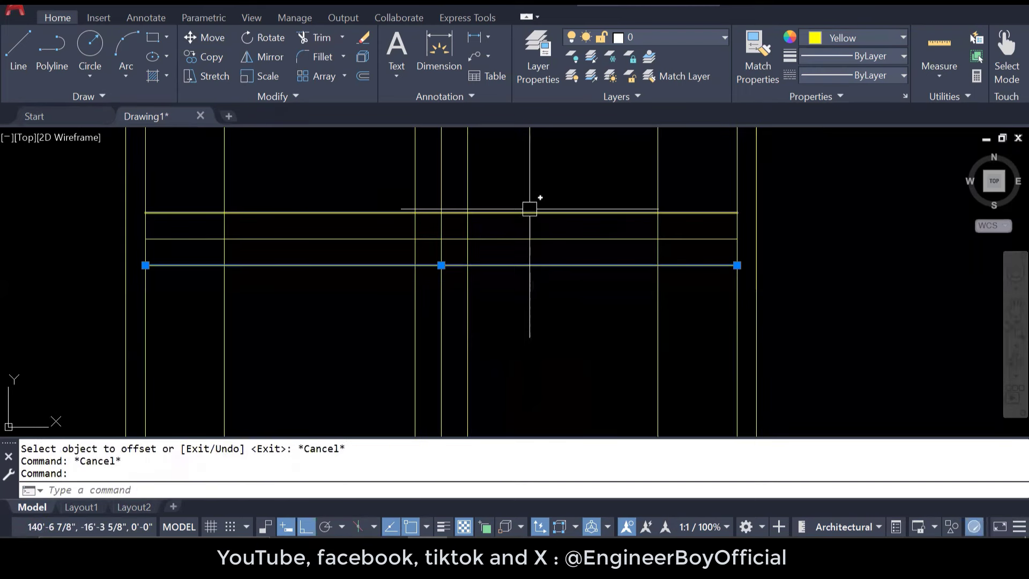
{"action": "left_click", "coordinate": [529, 212]}
{"action": "type", "text": "E"}
{"action": "key", "text": "Return"}
{"action": "key", "text": "Escape"}
Step: Offset the door's horizontal middle line 1 inch upward and 1 inch downward
{"action": "type", "text": "O"}
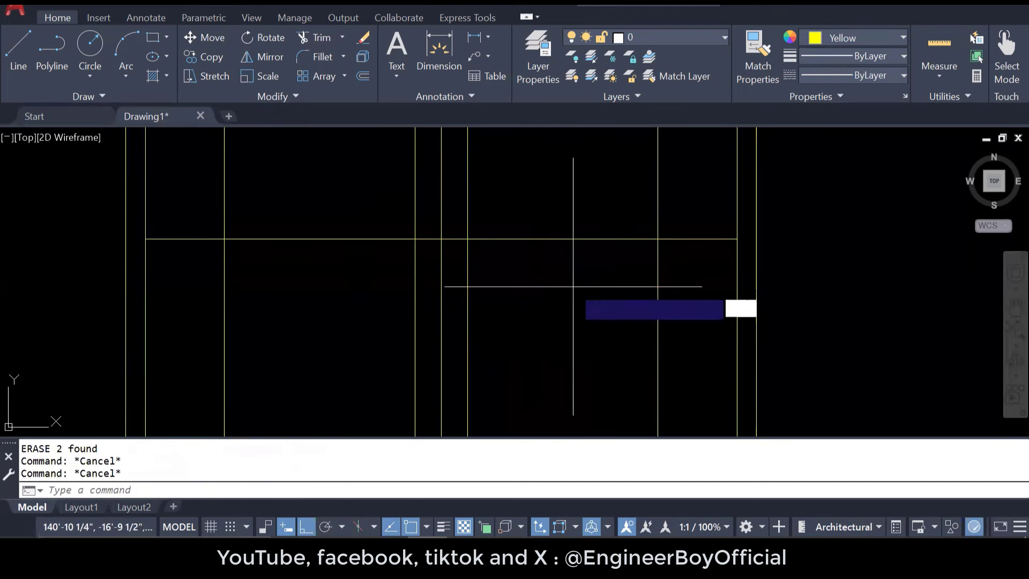
{"action": "key", "text": "Return"}
{"action": "type", "text": "1"}
{"action": "key", "text": "Return"}
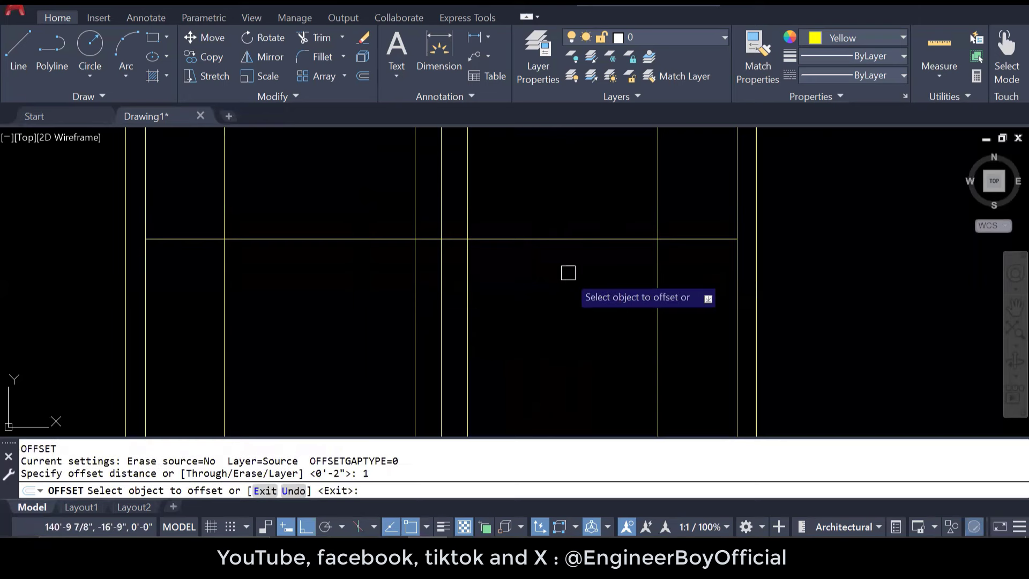
{"action": "left_click", "coordinate": [549, 239]}
{"action": "left_click", "coordinate": [549, 217]}
{"action": "left_click", "coordinate": [546, 239]}
{"action": "left_click", "coordinate": [544, 274]}
{"action": "key", "text": "Escape"}
{"action": "key", "text": "Escape"}
{"action": "key", "text": "Escape"}
{"action": "scroll", "coordinate": [531, 316], "scroll_direction": "down", "scroll_amount": 3}
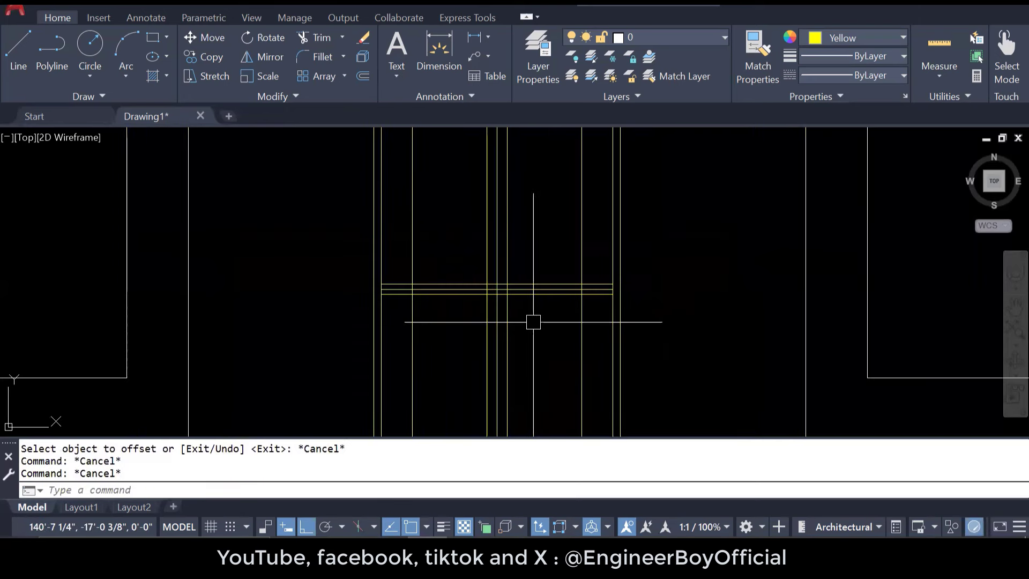
{"action": "key", "text": "Escape"}
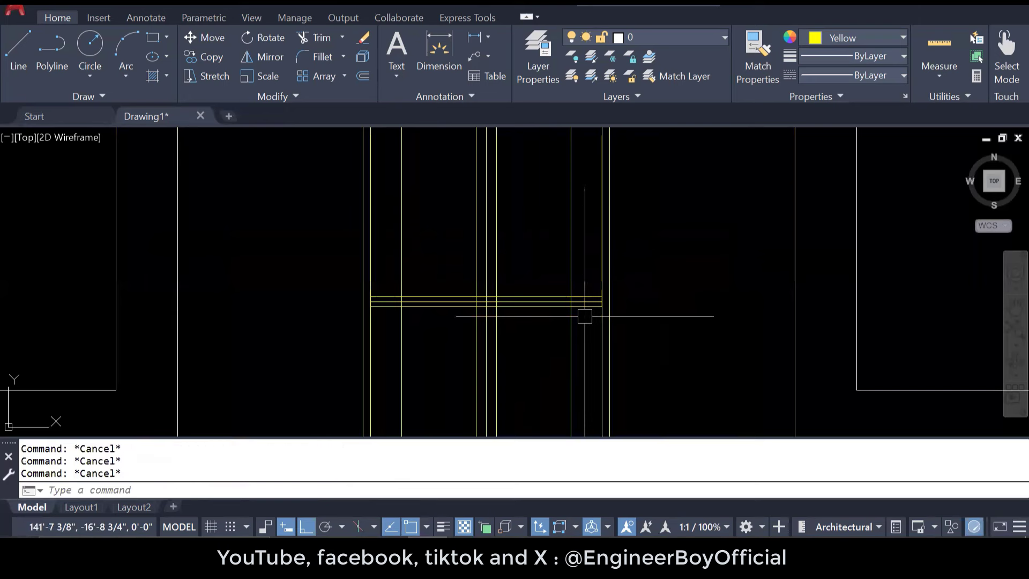
Step: Trim the ends of the three horizontal door lines that extend beyond both sides of the inner panel rectangle
{"action": "type", "text": "tr"}
{"action": "key", "text": "Return"}
{"action": "scroll", "coordinate": [584, 315], "scroll_direction": "up", "scroll_amount": 4}
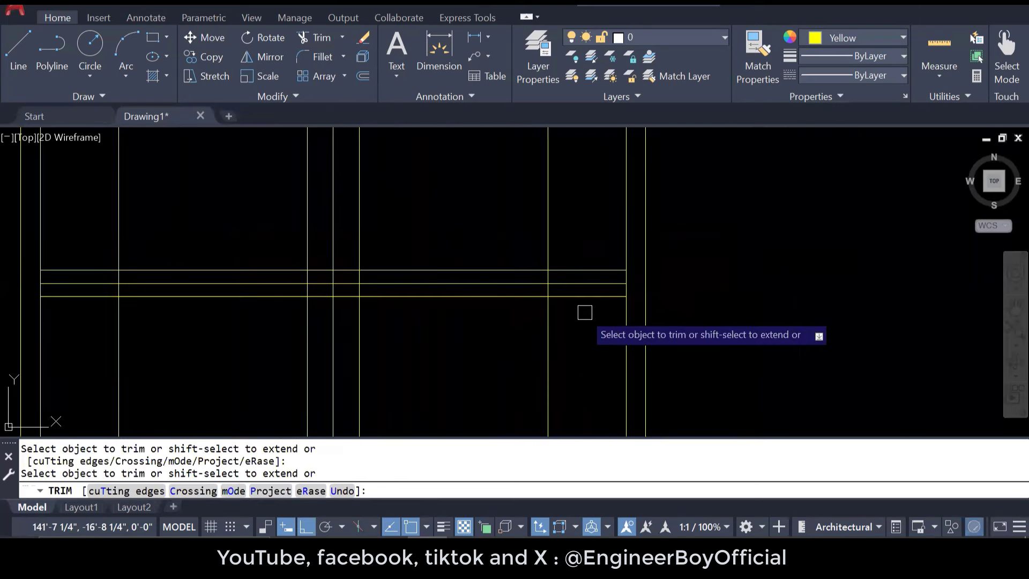
{"action": "left_click", "coordinate": [589, 317]}
{"action": "left_click", "coordinate": [586, 243]}
{"action": "scroll", "coordinate": [596, 306], "scroll_direction": "down", "scroll_amount": 3}
{"action": "scroll", "coordinate": [482, 310], "scroll_direction": "up", "scroll_amount": 3}
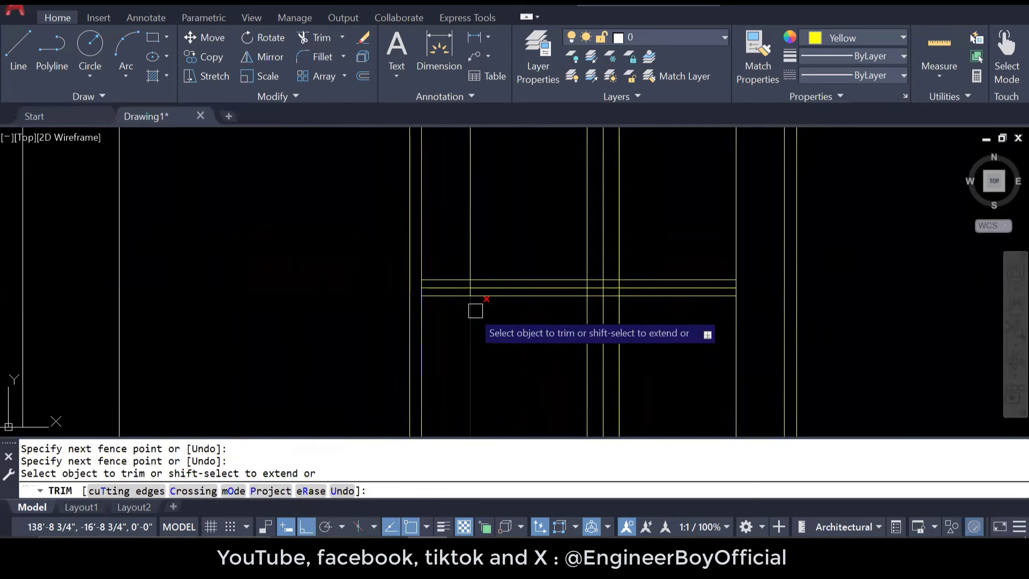
{"action": "left_click", "coordinate": [442, 311]}
{"action": "left_click", "coordinate": [426, 246]}
{"action": "key", "text": "Return"}
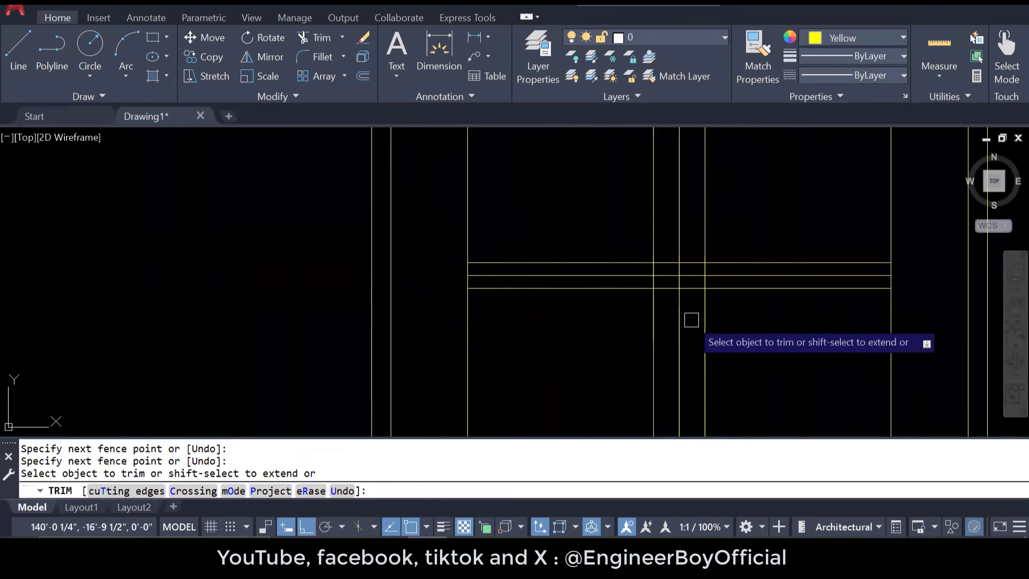
{"action": "scroll", "coordinate": [489, 252], "scroll_direction": "down", "scroll_amount": 3}
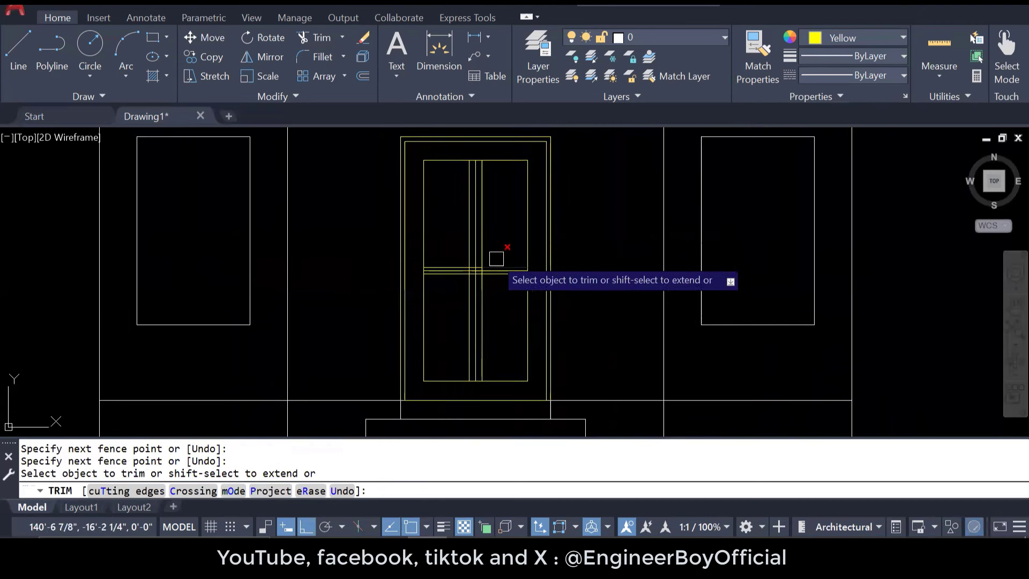
Step: Draw a circle of radius 12 centred where the middle lines of the door's vertical and horizontal bars cross
{"action": "scroll", "coordinate": [491, 204], "scroll_direction": "up", "scroll_amount": 2}
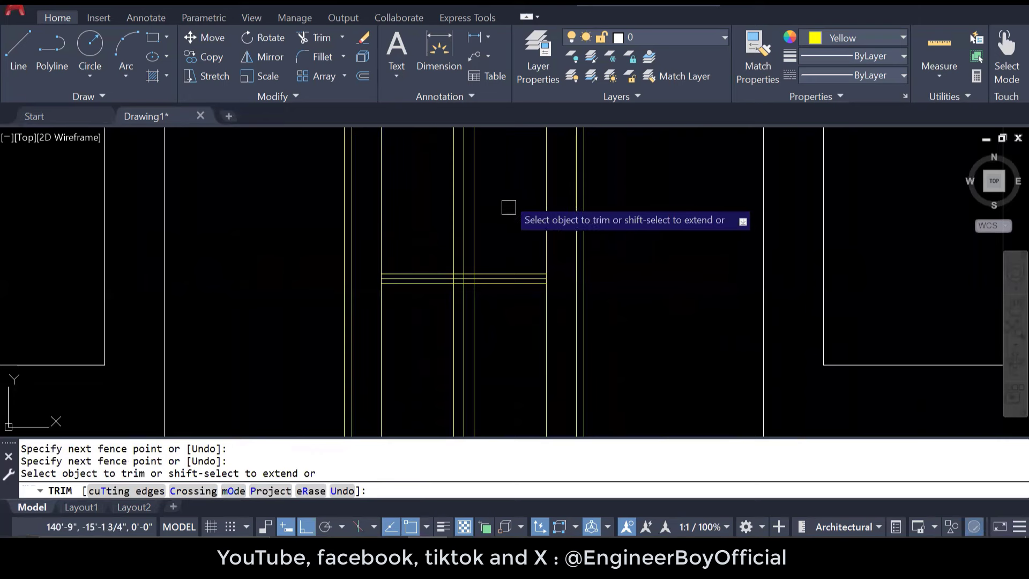
{"action": "scroll", "coordinate": [465, 282], "scroll_direction": "up", "scroll_amount": 6}
{"action": "key", "text": "Escape"}
{"action": "key", "text": "Escape"}
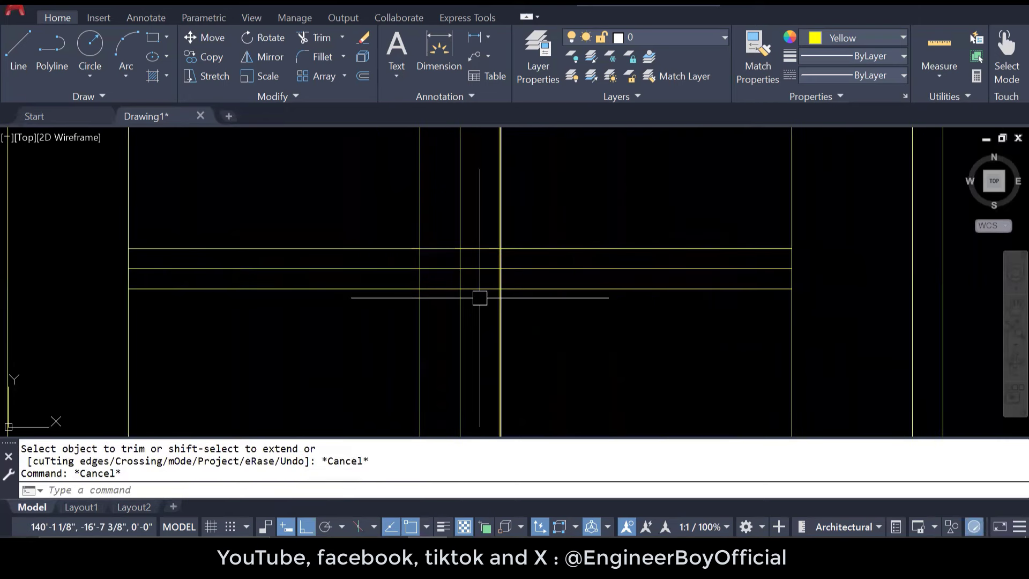
{"action": "type", "text": "c"}
{"action": "key", "text": "Return"}
{"action": "left_click", "coordinate": [460, 268]}
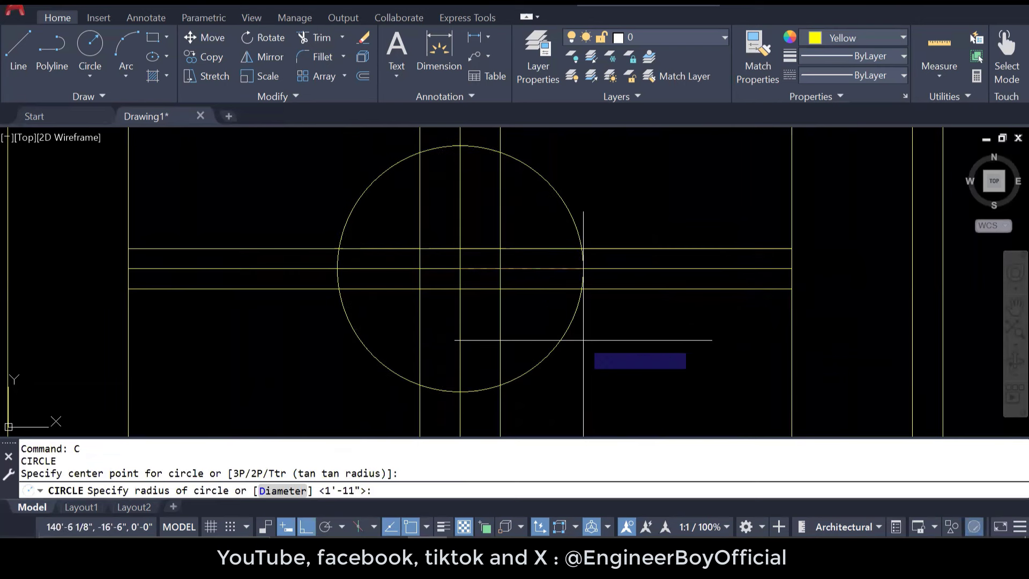
{"action": "type", "text": "12"}
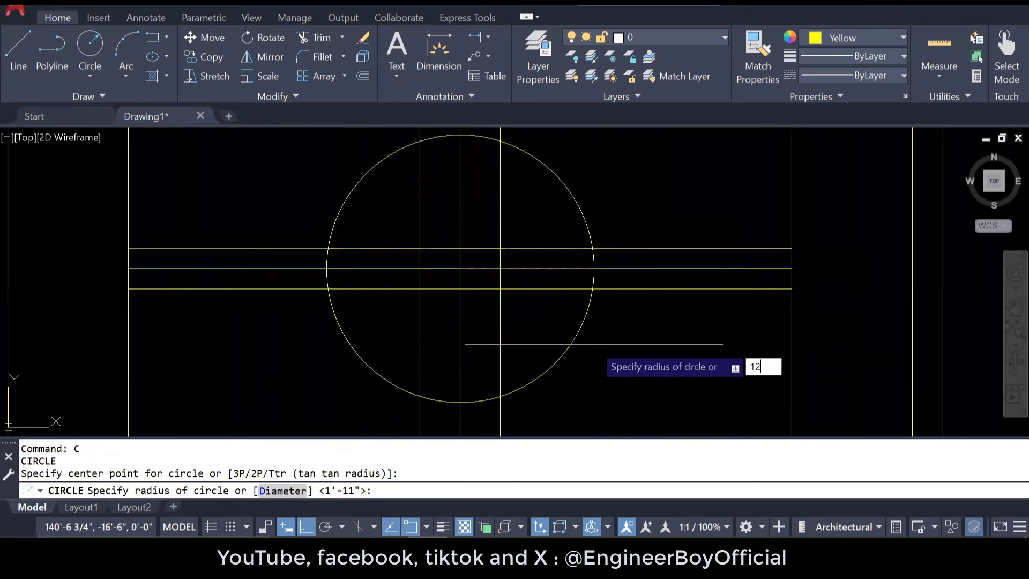
{"action": "key", "text": "Return"}
{"action": "scroll", "coordinate": [509, 311], "scroll_direction": "down", "scroll_amount": 4}
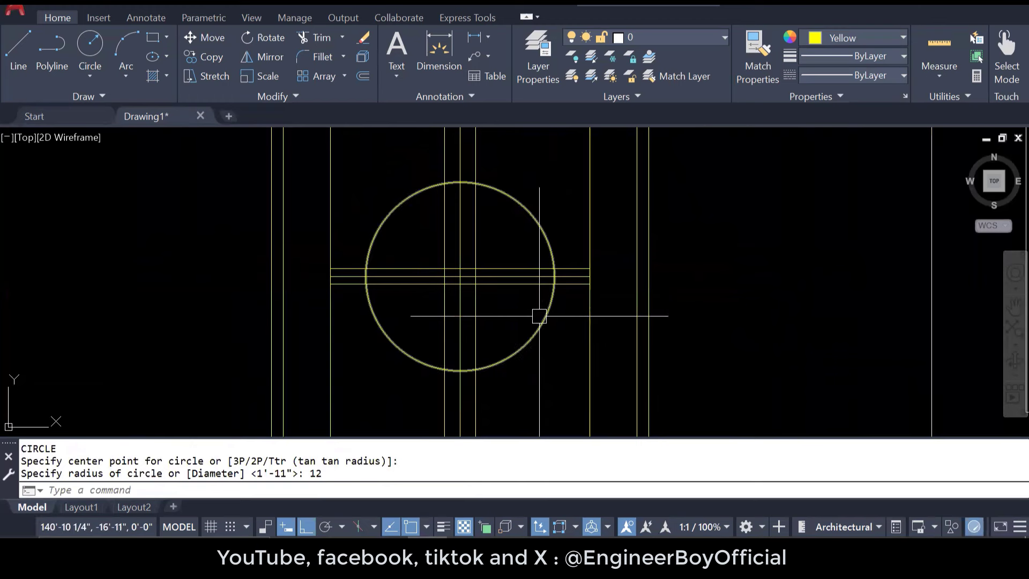
Step: Offset the door's circle inward by 2 to form a ring
{"action": "key", "text": "Escape"}
{"action": "key", "text": "Escape"}
{"action": "key", "text": "Escape"}
{"action": "type", "text": "O"}
{"action": "key", "text": "Return"}
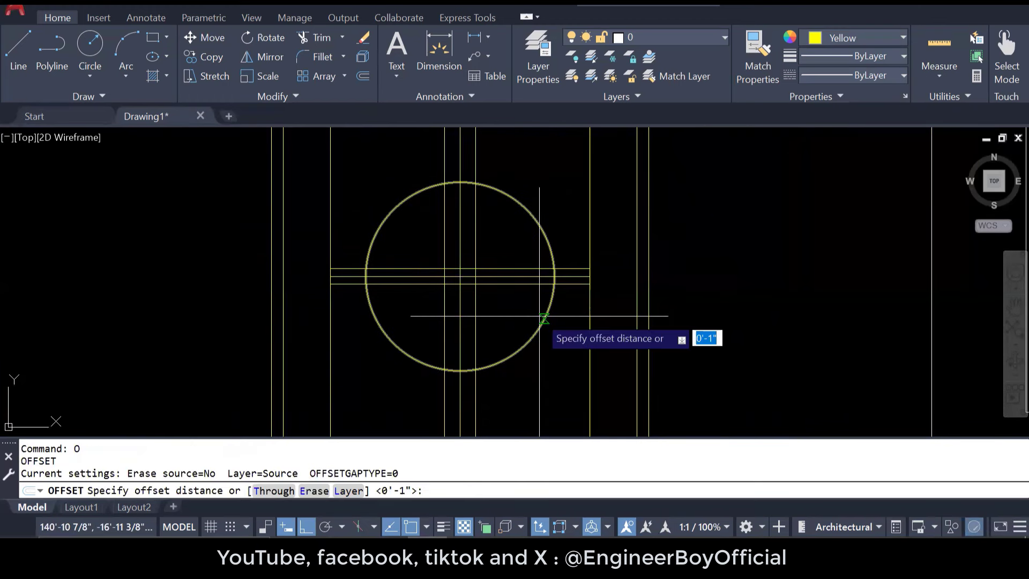
{"action": "key", "text": "Return"}
{"action": "left_click", "coordinate": [551, 257]}
{"action": "left_click", "coordinate": [471, 244]}
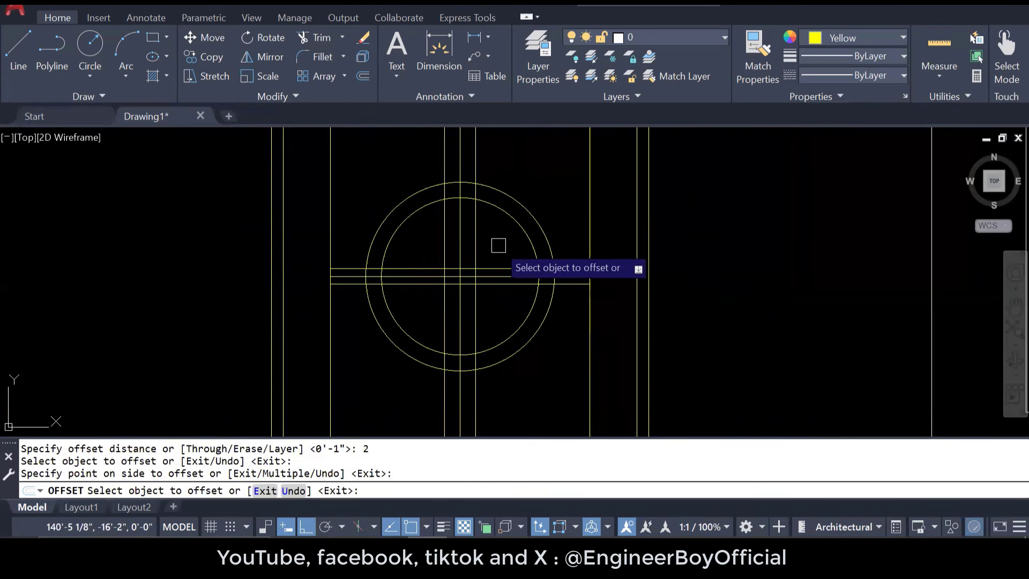
{"action": "key", "text": "Escape"}
{"action": "key", "text": "Escape"}
{"action": "key", "text": "Escape"}
Step: Delete the middle vertical and middle horizontal lines of the door's crossing bars
{"action": "scroll", "coordinate": [541, 341], "scroll_direction": "down", "scroll_amount": 3}
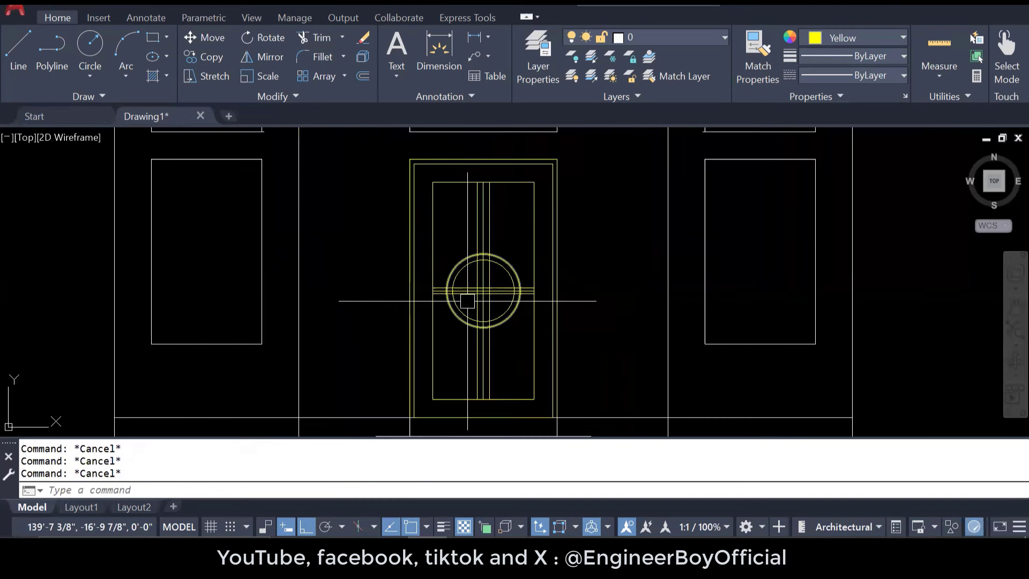
{"action": "scroll", "coordinate": [470, 292], "scroll_direction": "up", "scroll_amount": 1}
{"action": "scroll", "coordinate": [470, 292], "scroll_direction": "up", "scroll_amount": 5}
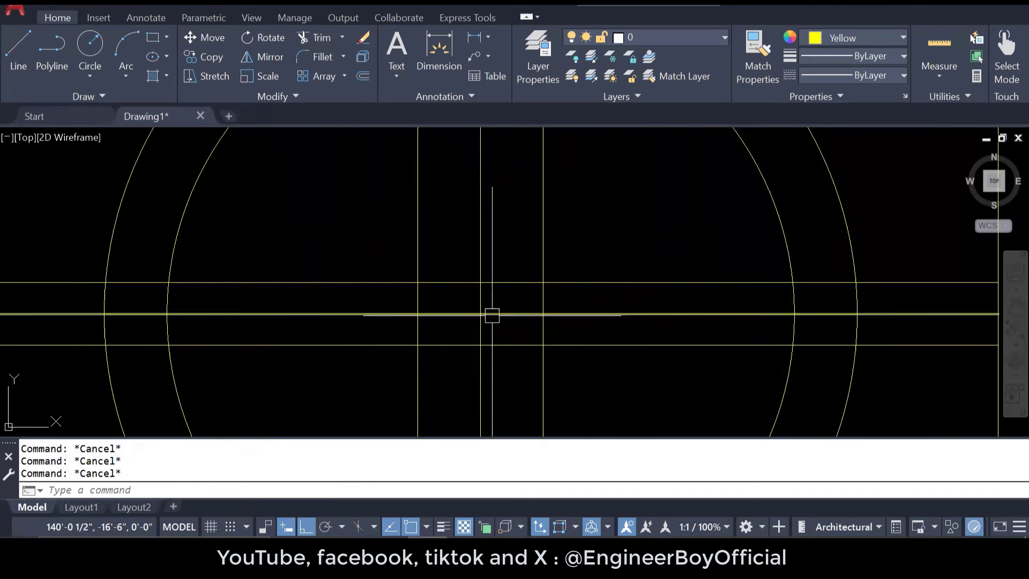
{"action": "left_click", "coordinate": [490, 305]}
{"action": "left_click", "coordinate": [475, 314]}
{"action": "key", "text": "Delete"}
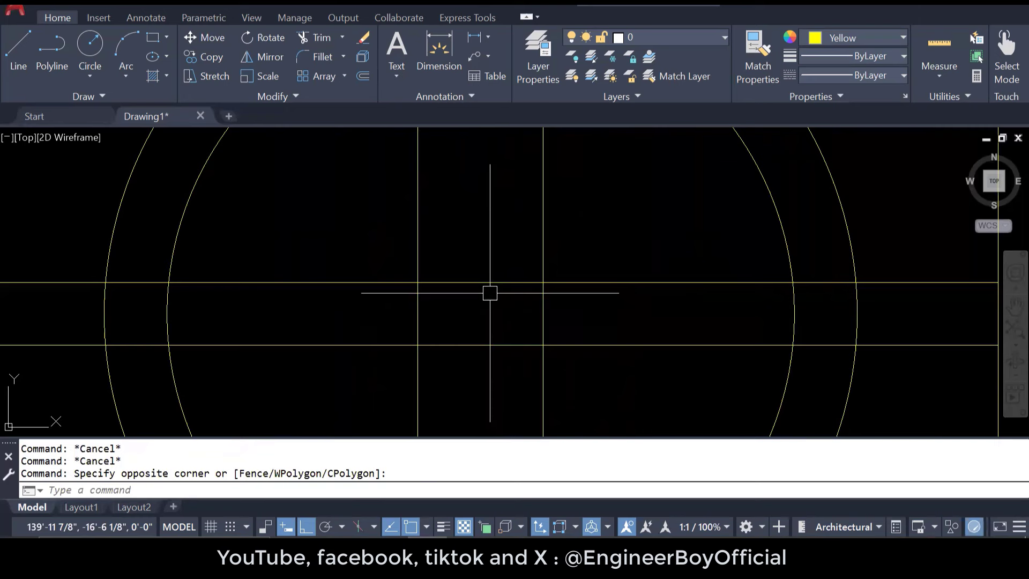
{"action": "scroll", "coordinate": [531, 355], "scroll_direction": "down", "scroll_amount": 3}
{"action": "scroll", "coordinate": [507, 291], "scroll_direction": "down", "scroll_amount": 4}
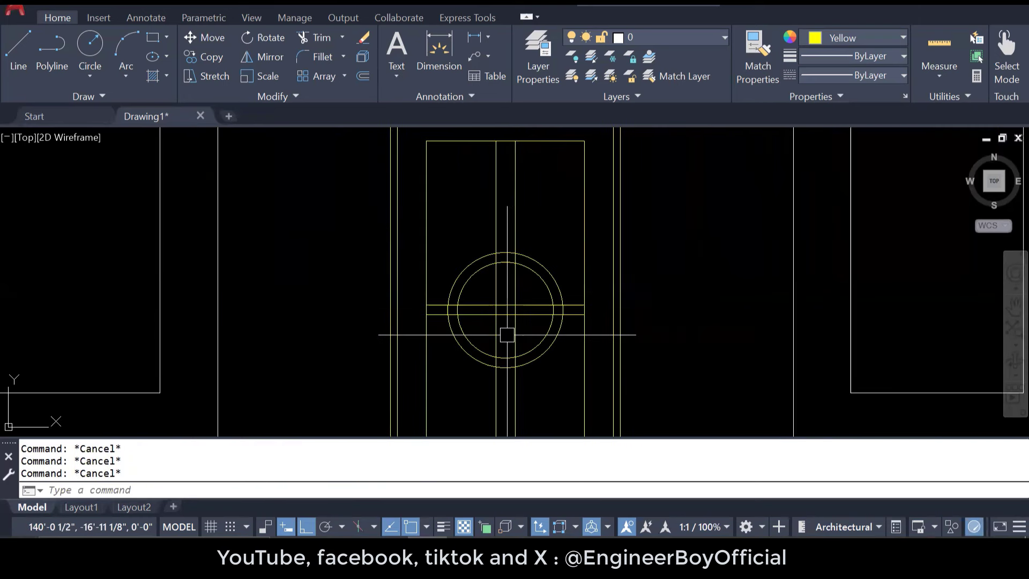
Step: Try to trim the bar lines inside the inner circle piece by piece, and undo the trimming
{"action": "scroll", "coordinate": [500, 337], "scroll_direction": "up", "scroll_amount": 2}
{"action": "type", "text": "TR"}
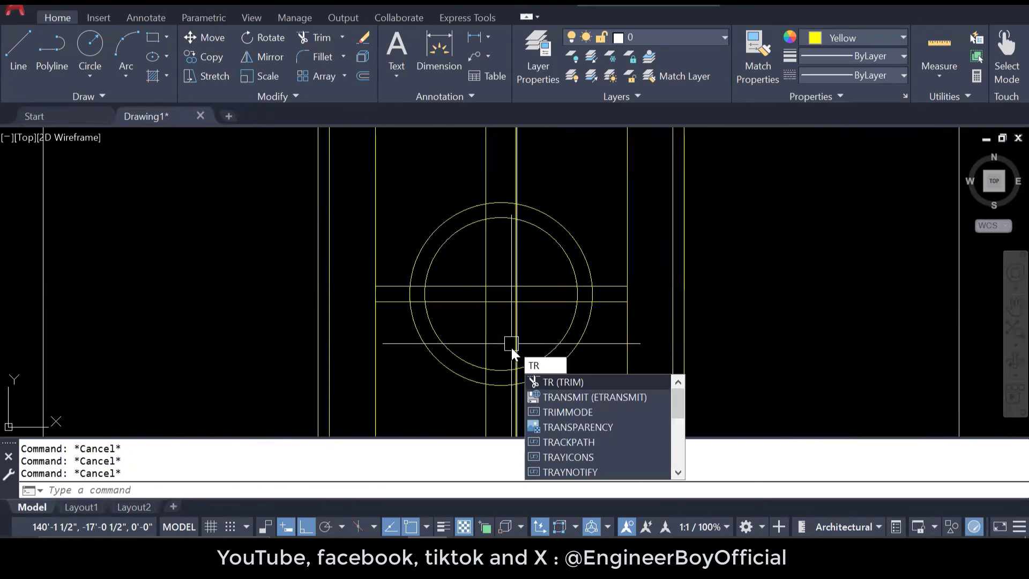
{"action": "key", "text": "Return"}
{"action": "scroll", "coordinate": [525, 310], "scroll_direction": "up", "scroll_amount": 4}
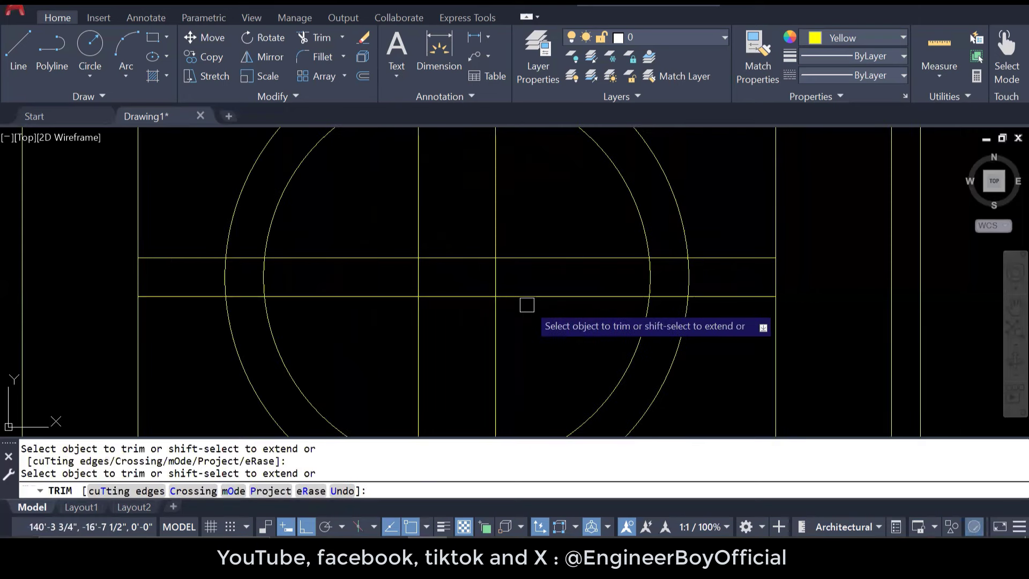
{"action": "left_click", "coordinate": [526, 297]}
{"action": "left_click", "coordinate": [543, 246]}
{"action": "left_click", "coordinate": [531, 267]}
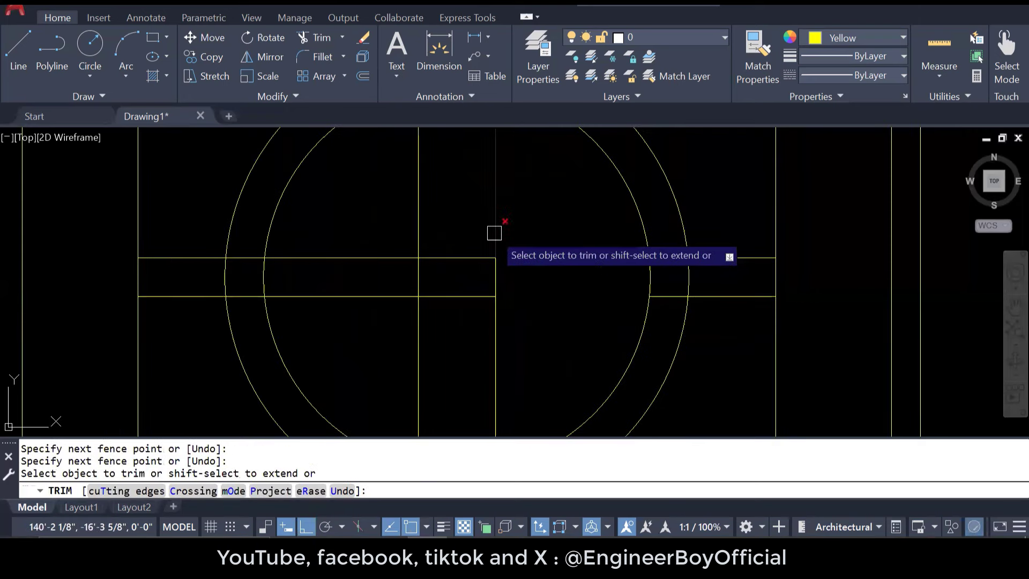
{"action": "left_click", "coordinate": [494, 233]}
{"action": "left_click", "coordinate": [418, 225]}
{"action": "scroll", "coordinate": [429, 256], "scroll_direction": "down", "scroll_amount": 4}
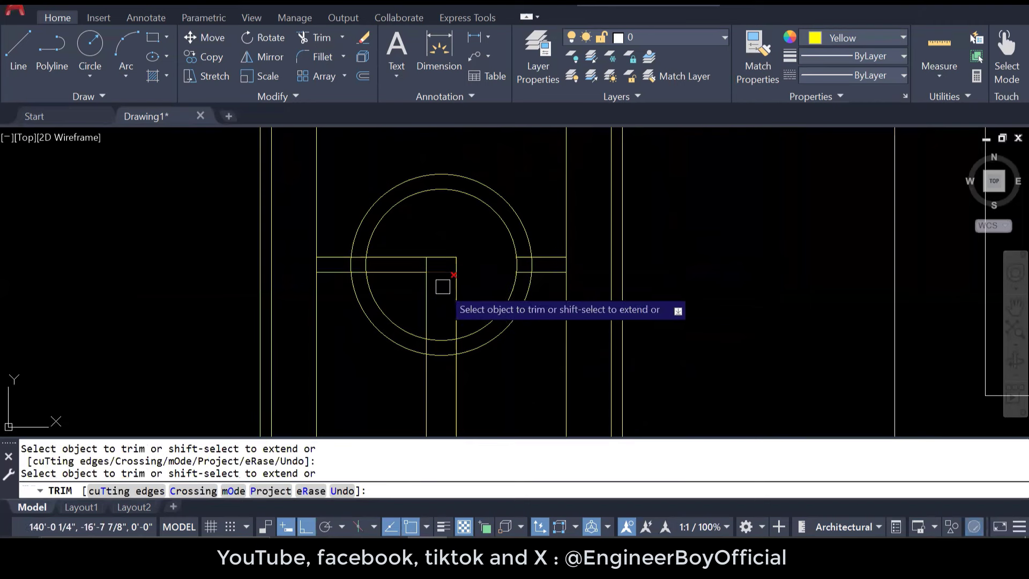
{"action": "left_click", "coordinate": [431, 298]}
{"action": "left_click", "coordinate": [450, 292]}
{"action": "left_click", "coordinate": [442, 266]}
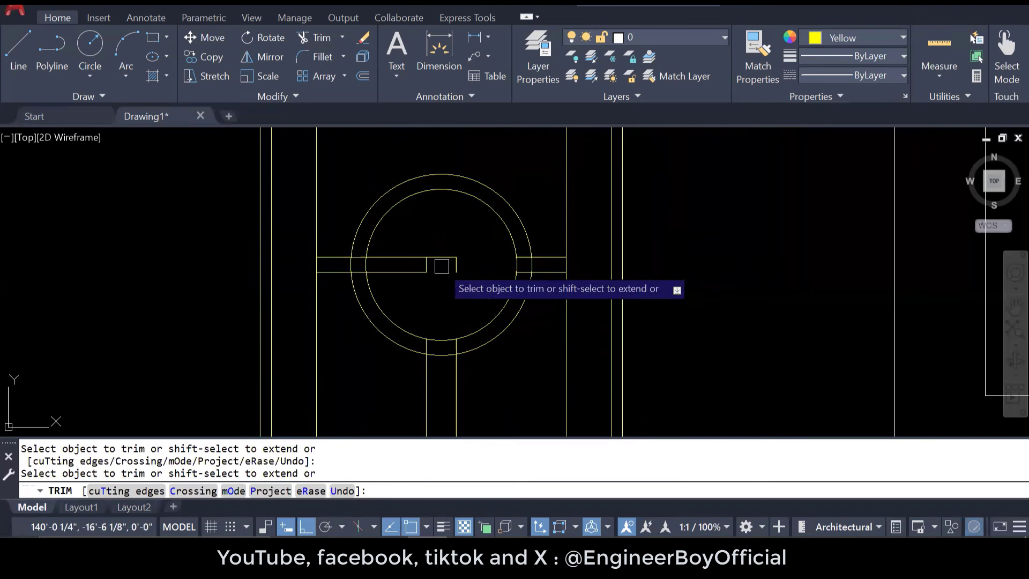
{"action": "left_click", "coordinate": [442, 259]}
{"action": "key", "text": "Escape"}
{"action": "key", "text": "Escape"}
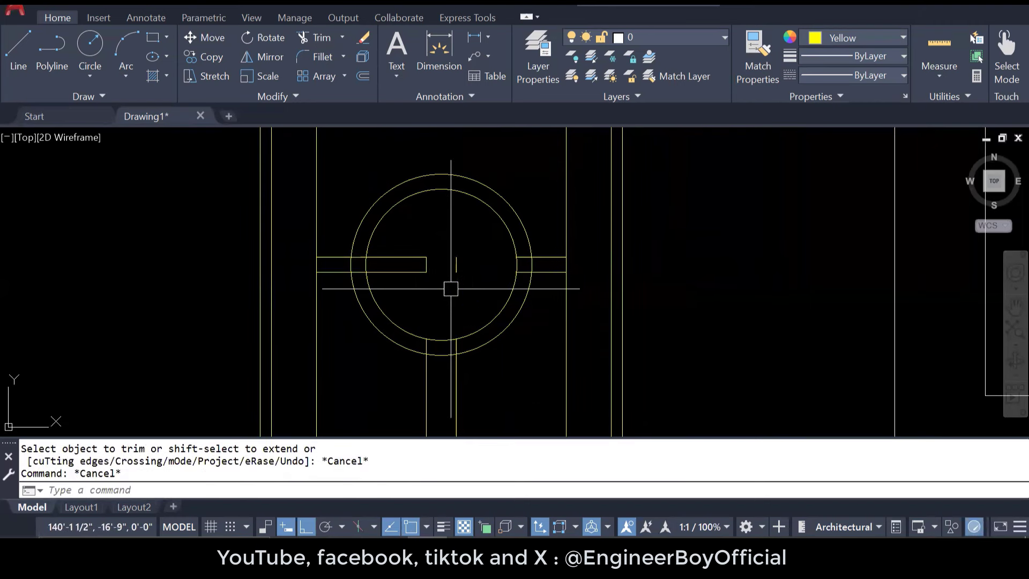
{"action": "key", "text": "ctrl+z"}
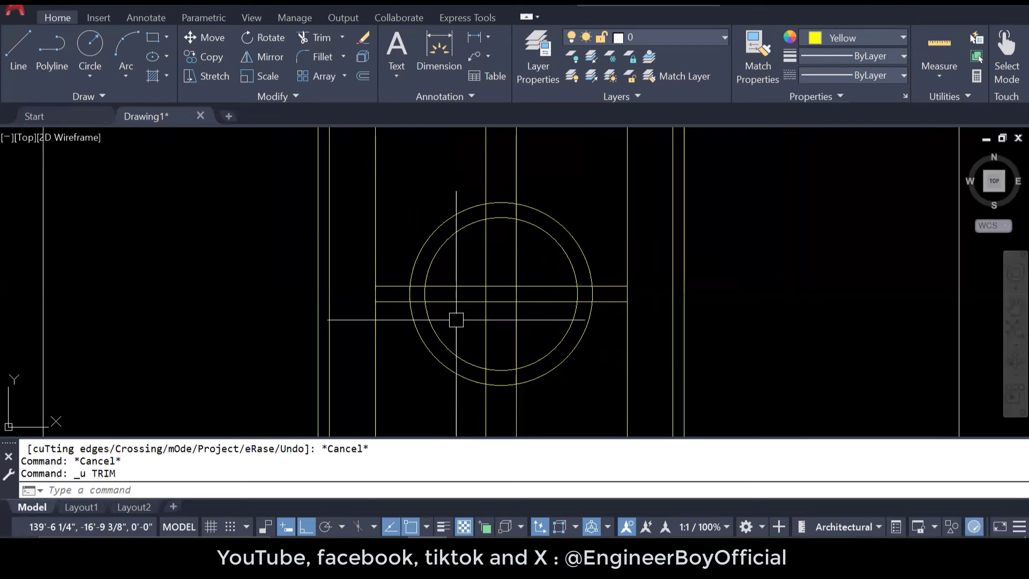
Step: Use EXTRIM with the inner circle as cutting edge to remove all bar lines inside it
{"action": "type", "text": "ext"}
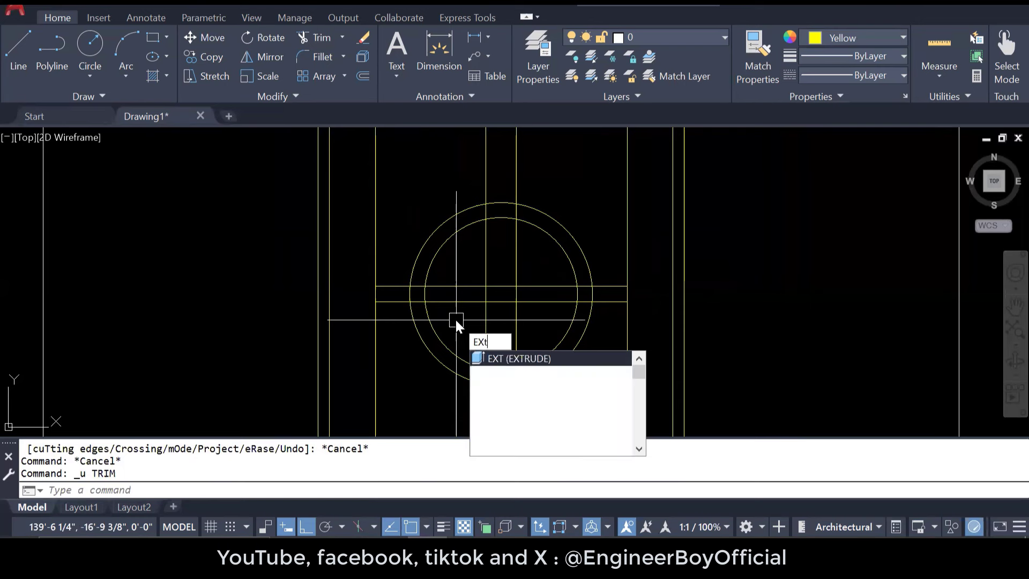
{"action": "type", "text": "rim"}
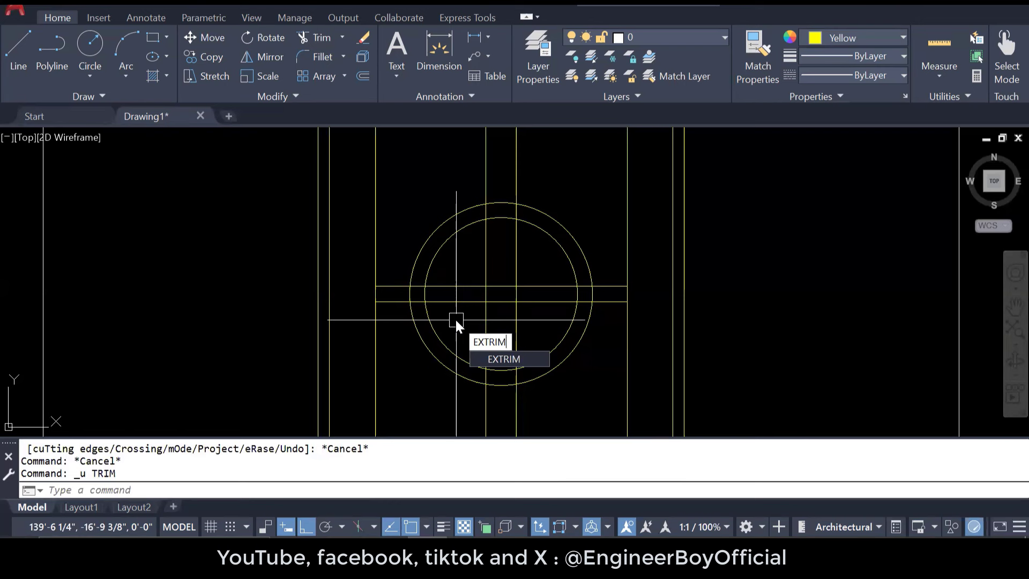
{"action": "key", "text": "Return"}
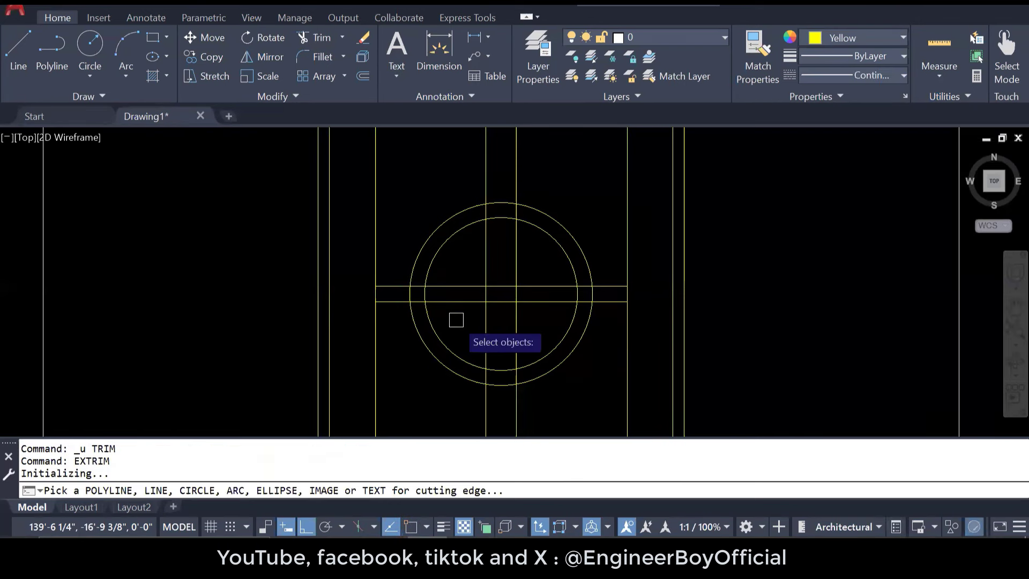
{"action": "left_click", "coordinate": [555, 247]}
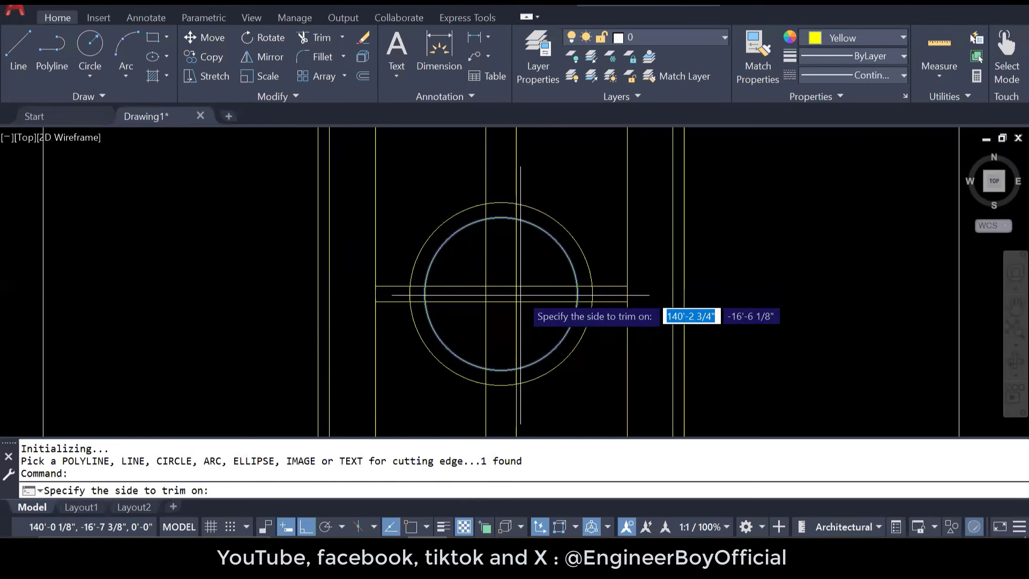
{"action": "left_click", "coordinate": [535, 265]}
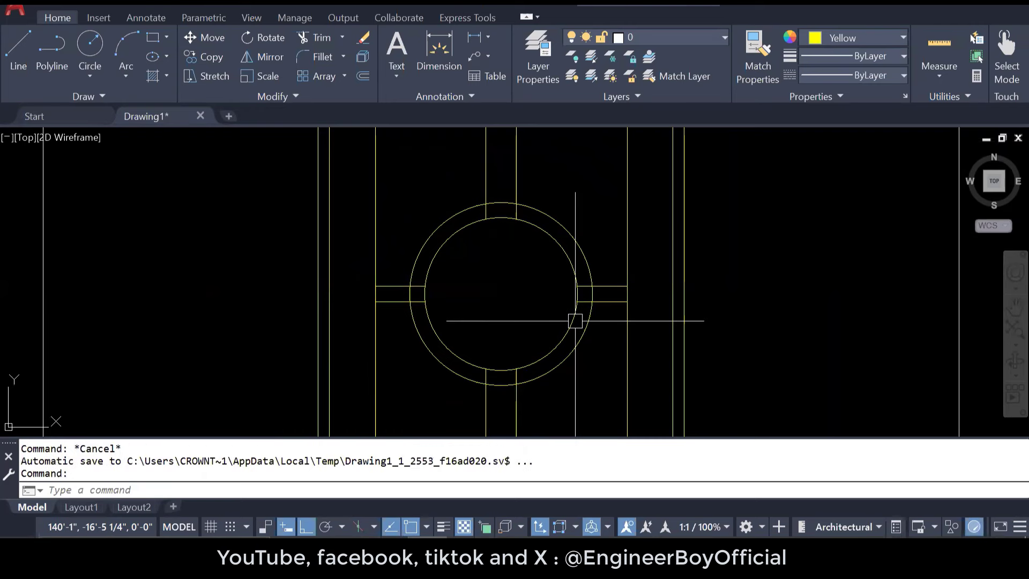
{"action": "key", "text": "Escape"}
{"action": "key", "text": "Escape"}
{"action": "key", "text": "Escape"}
Step: Examine the bar line ends that still run between the inner and outer circles
{"action": "middle_click_drag", "start_coordinate": [606, 349], "coordinate": [577, 333]}
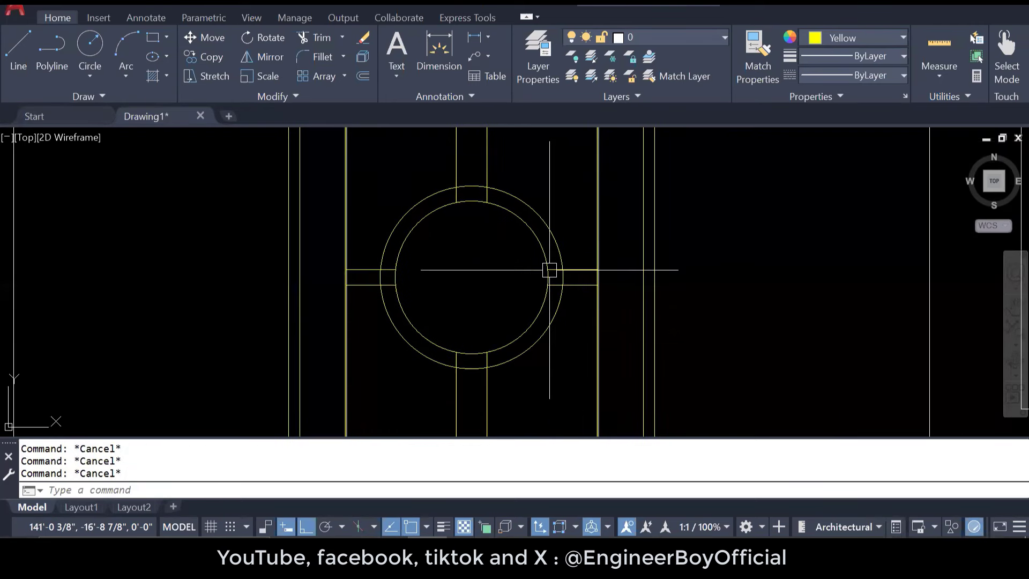
{"action": "scroll", "coordinate": [550, 270], "scroll_direction": "up", "scroll_amount": 4}
{"action": "key", "text": "Escape"}
{"action": "key", "text": "Escape"}
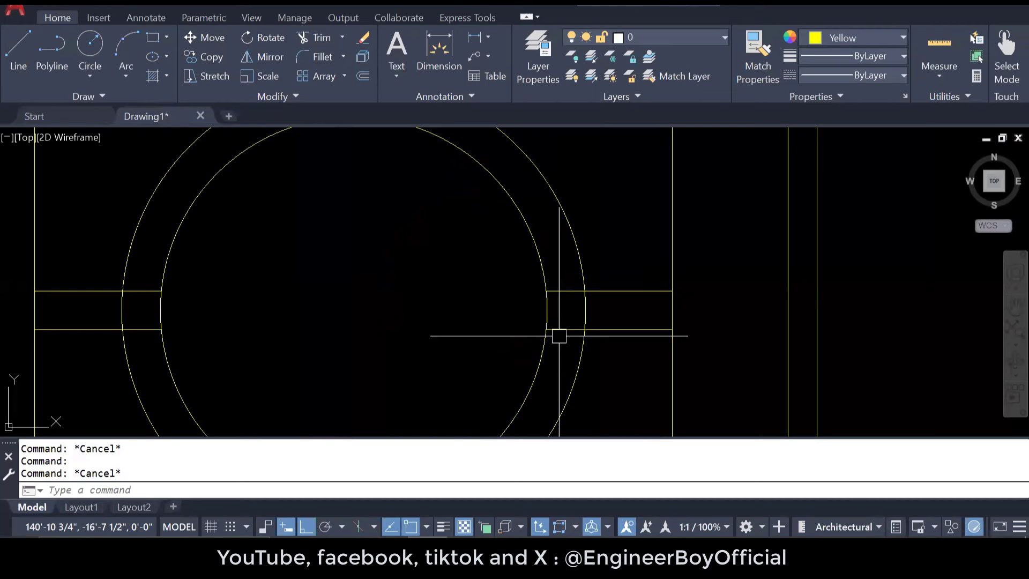
{"action": "scroll", "coordinate": [559, 336], "scroll_direction": "down", "scroll_amount": 2}
{"action": "scroll", "coordinate": [318, 329], "scroll_direction": "up", "scroll_amount": 4}
{"action": "left_click", "coordinate": [306, 328]}
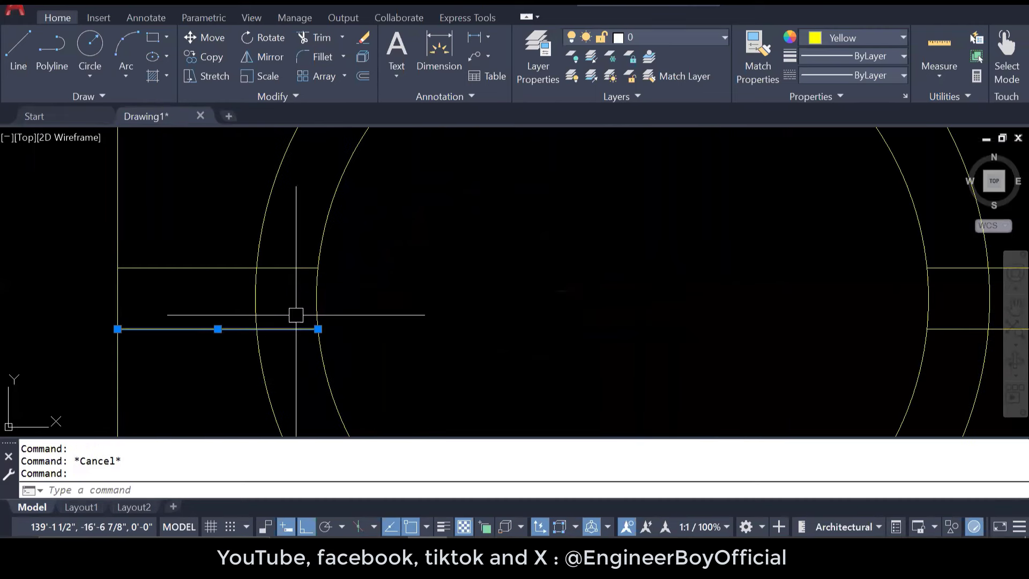
{"action": "key", "text": "Escape"}
{"action": "scroll", "coordinate": [314, 280], "scroll_direction": "down", "scroll_amount": 4}
{"action": "key", "text": "Escape"}
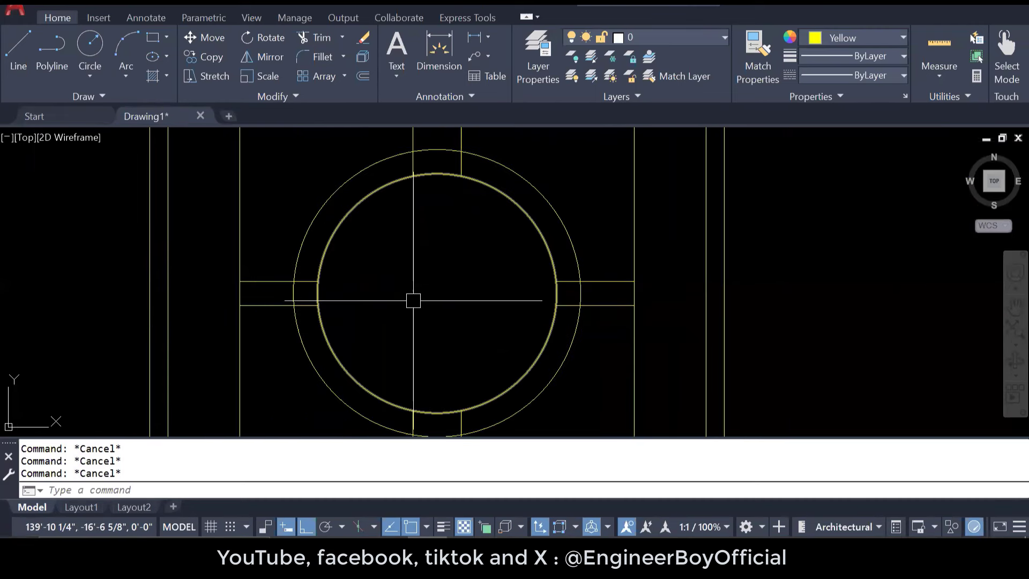
Step: Try to trim the bar lines inside the outer circle using EXTRIM with that circle as cutting edge
{"action": "middle_click_drag", "start_coordinate": [524, 285], "coordinate": [525, 273]}
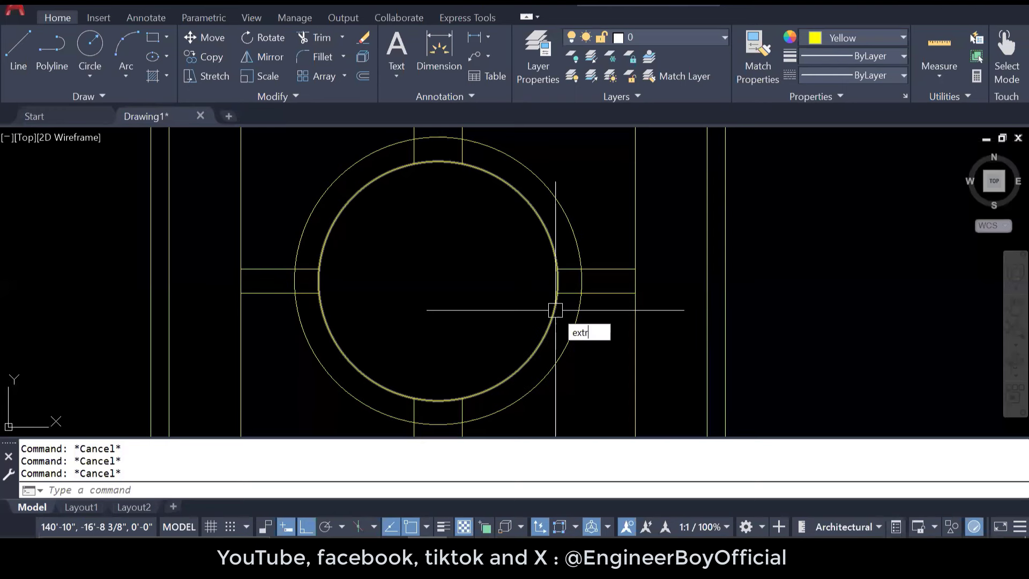
{"action": "type", "text": "im"}
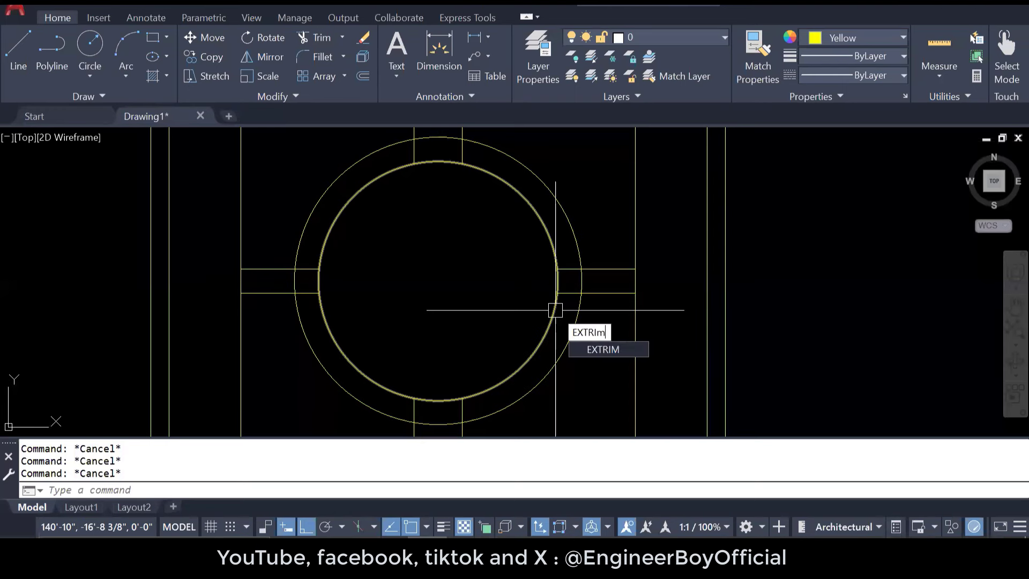
{"action": "key", "text": "Return"}
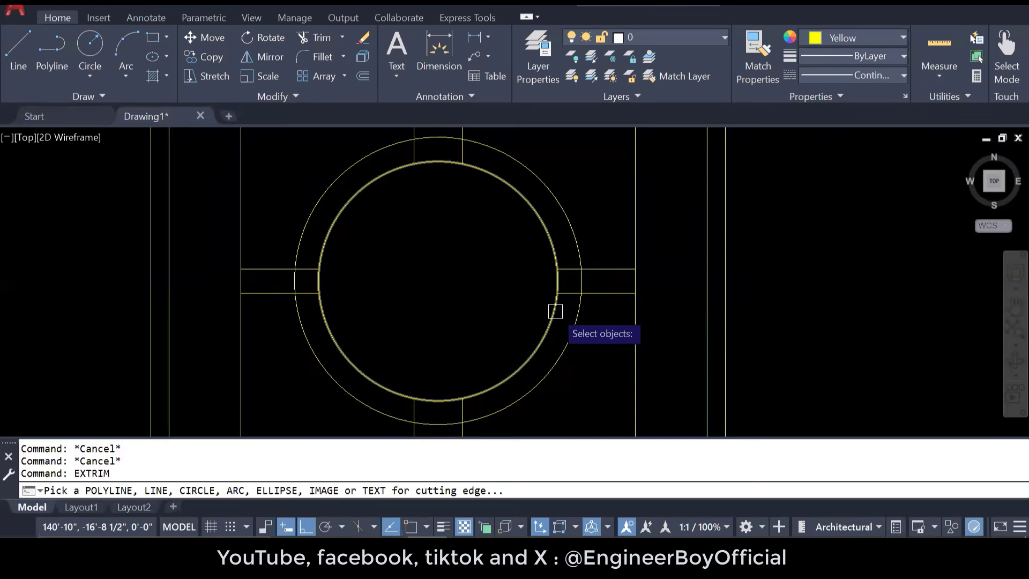
{"action": "left_click", "coordinate": [567, 343]}
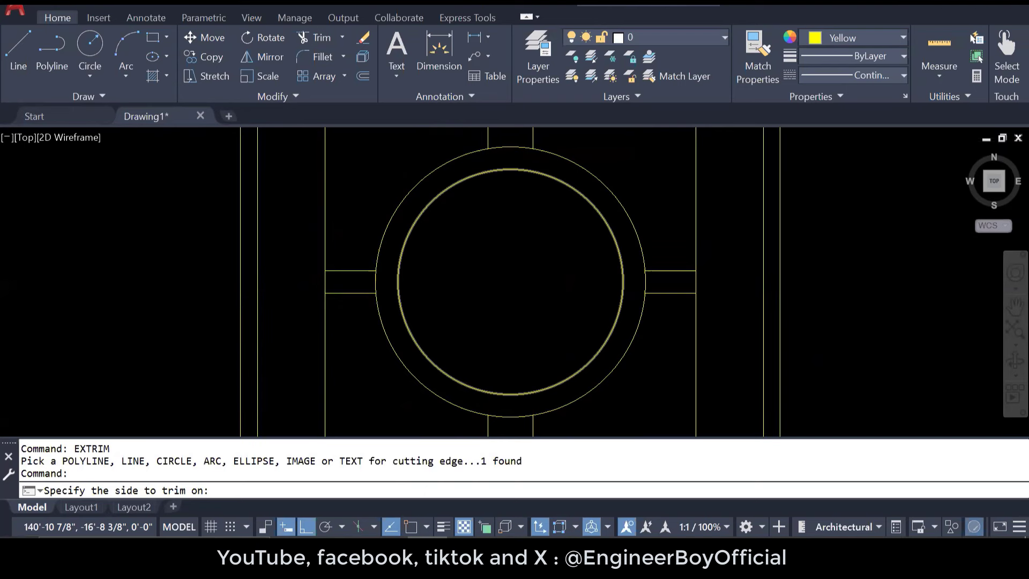
{"action": "key", "text": "Escape"}
{"action": "key", "text": "Escape"}
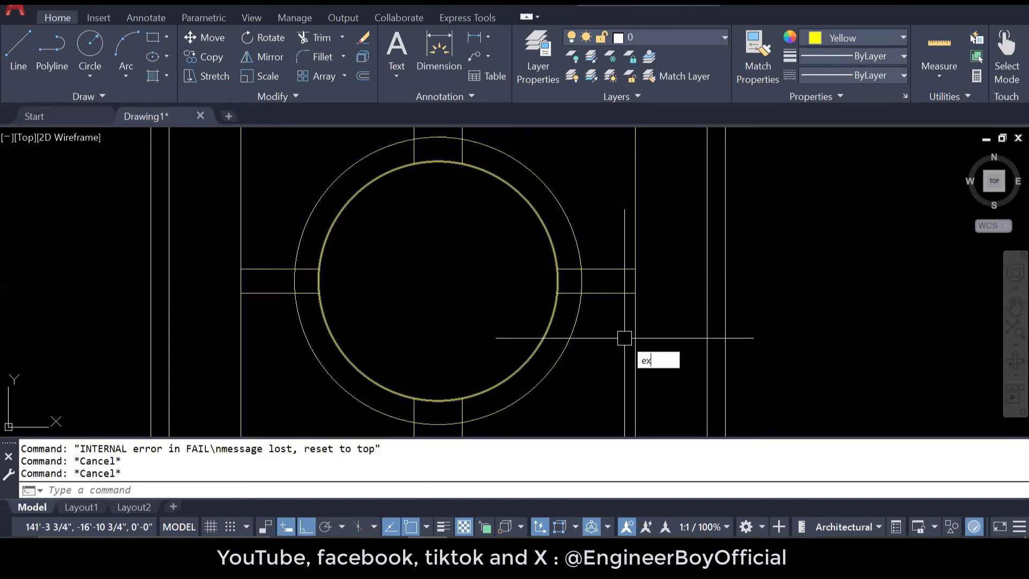
{"action": "type", "text": "m"}
{"action": "key", "text": "Return"}
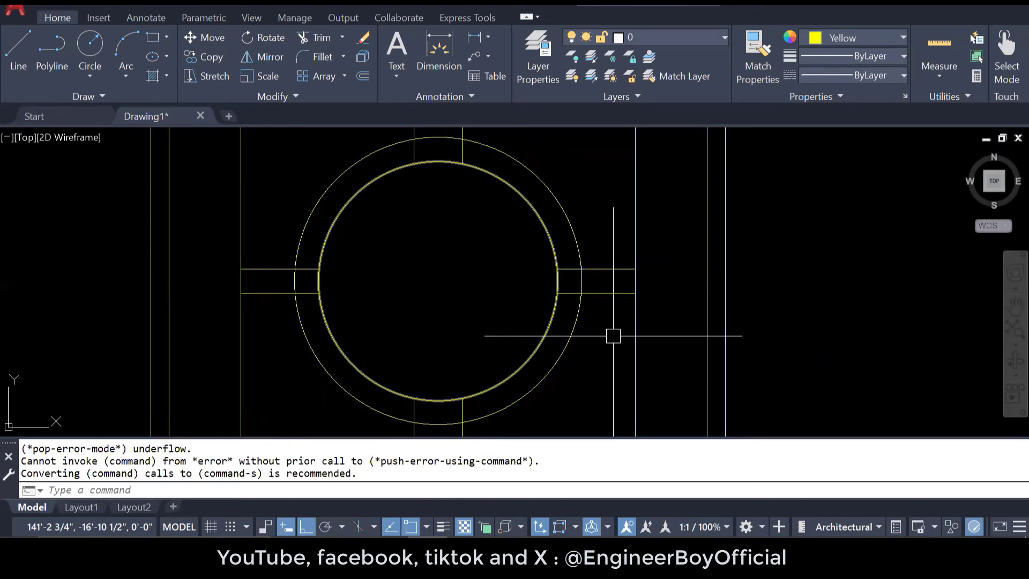
{"action": "key", "text": "Escape"}
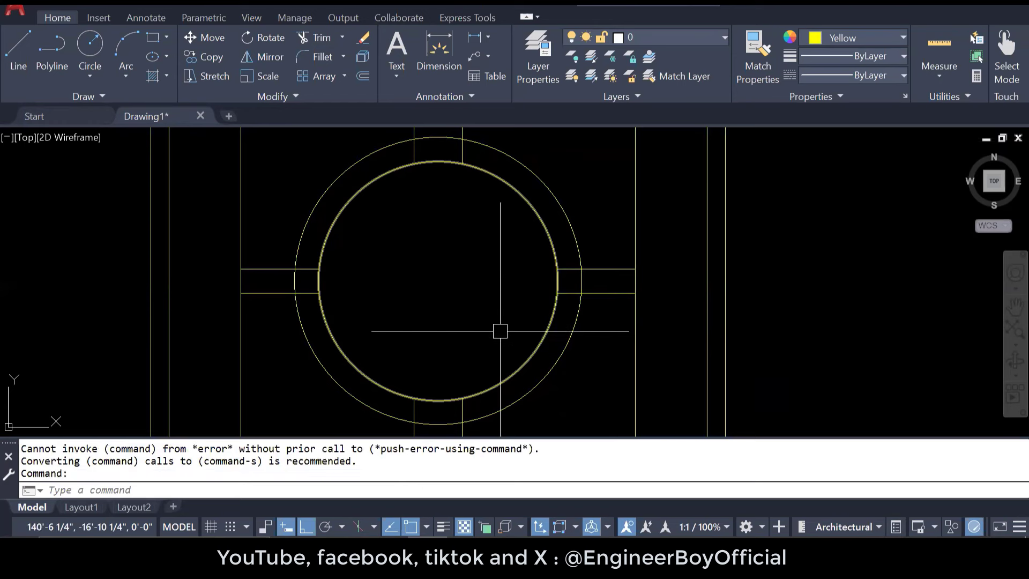
{"action": "key", "text": "Escape"}
{"action": "key", "text": "Escape"}
{"action": "key", "text": "Escape"}
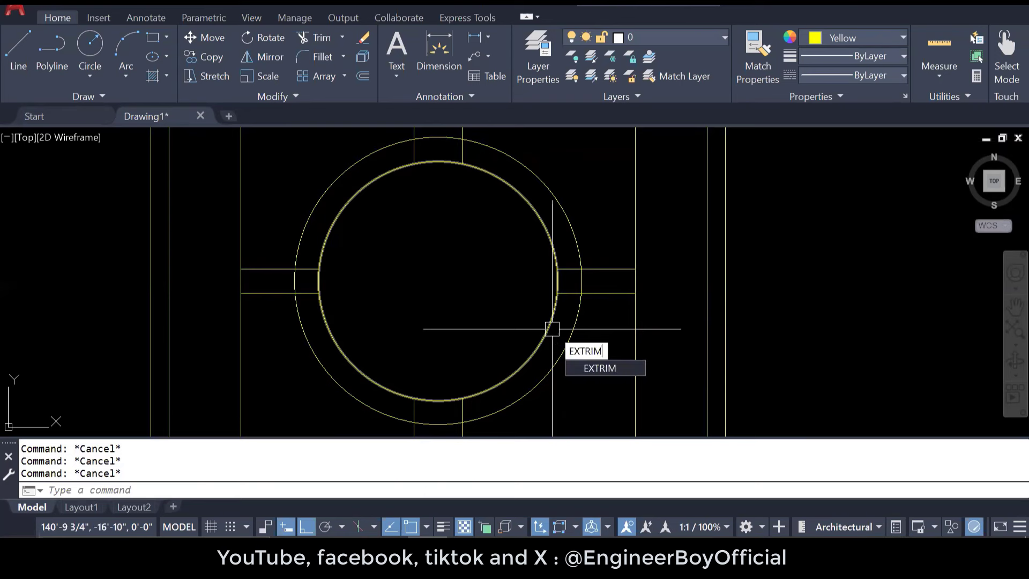
{"action": "key", "text": "Return"}
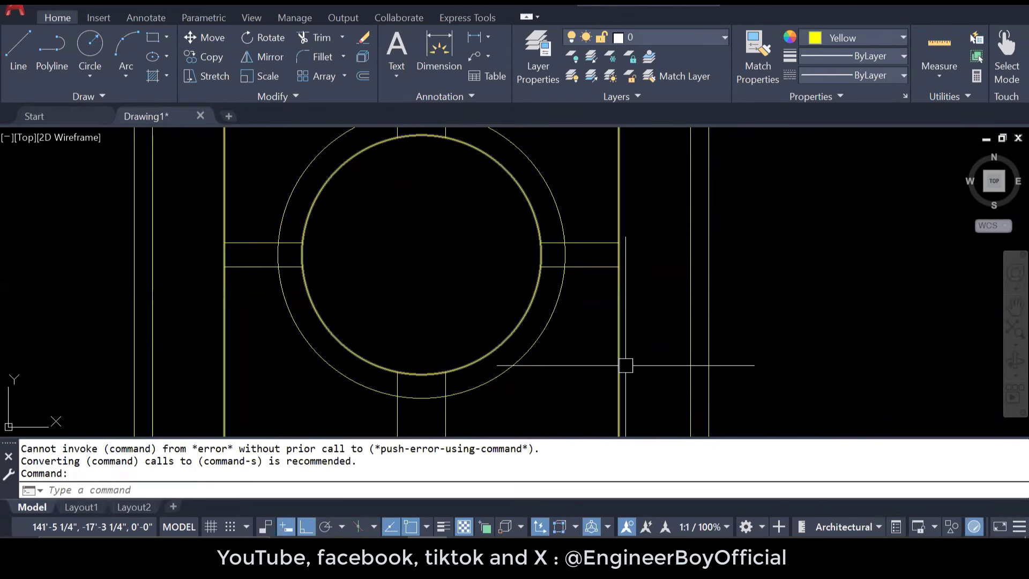
{"action": "key", "text": "Escape"}
{"action": "key", "text": "Escape"}
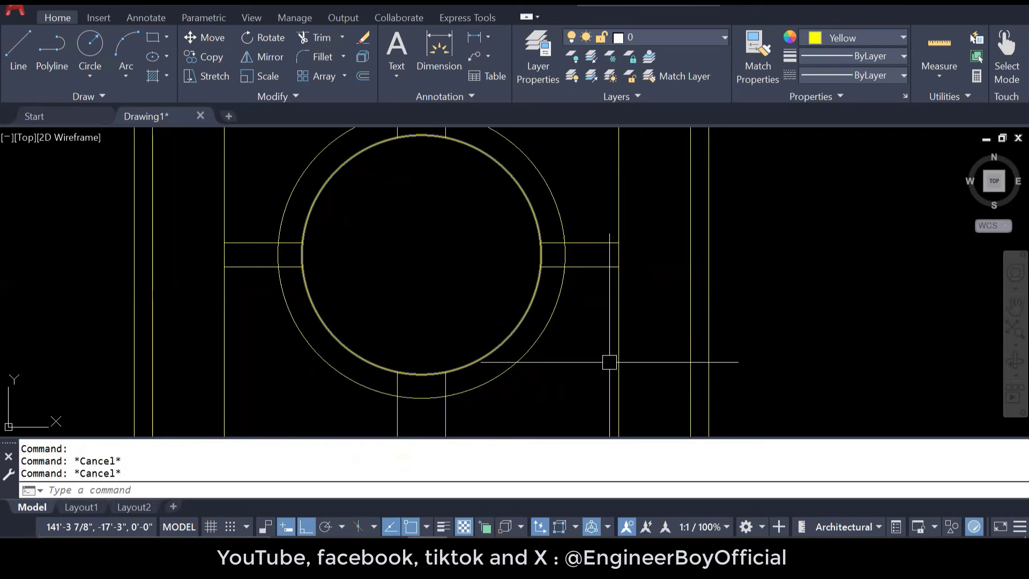
{"action": "key", "text": "Escape"}
Step: Trim the two right-hand bar lines where they run between the inner and outer circles
{"action": "middle_click_drag", "start_coordinate": [597, 358], "coordinate": [595, 368]}
{"action": "type", "text": "tr"}
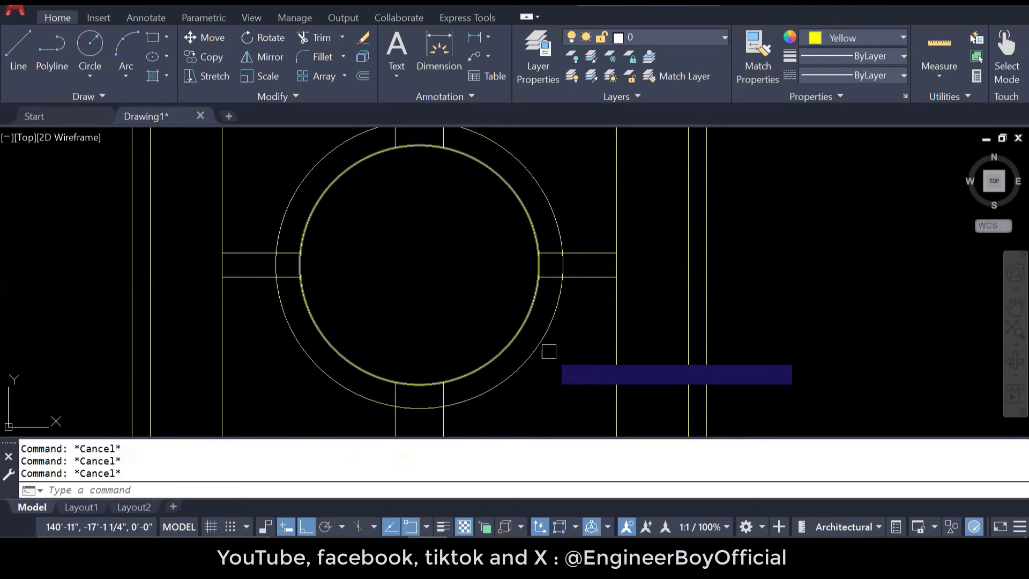
{"action": "key", "text": "Return"}
{"action": "scroll", "coordinate": [562, 268], "scroll_direction": "up", "scroll_amount": 4}
{"action": "left_click", "coordinate": [543, 302]}
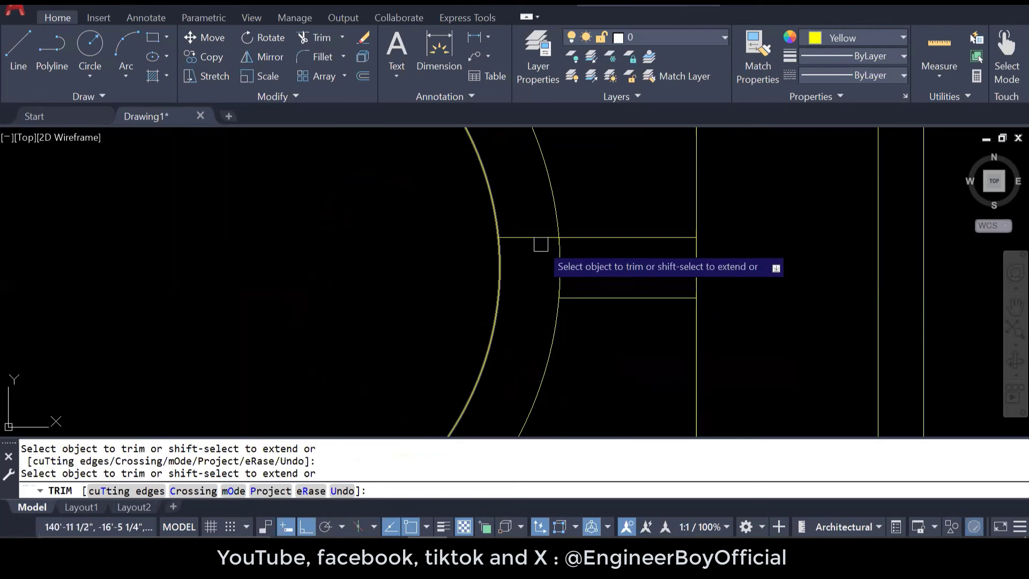
{"action": "left_click", "coordinate": [541, 243]}
{"action": "left_click", "coordinate": [552, 254]}
{"action": "scroll", "coordinate": [569, 269], "scroll_direction": "down", "scroll_amount": 4}
Step: Trim the two upper vertical bar lines between the outer and inner circles
{"action": "scroll", "coordinate": [489, 168], "scroll_direction": "up", "scroll_amount": 4}
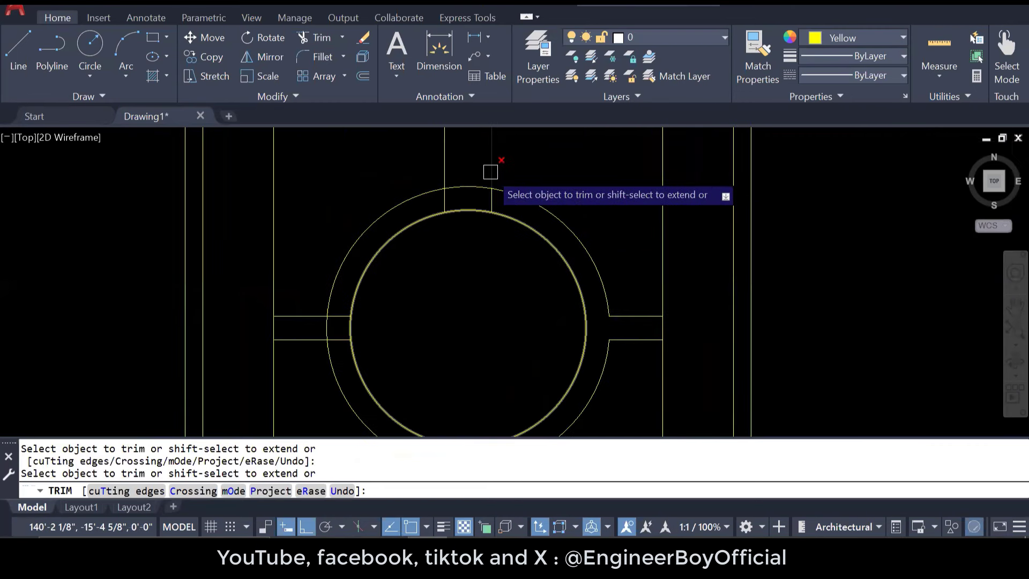
{"action": "left_click", "coordinate": [488, 214]}
{"action": "left_click", "coordinate": [460, 202]}
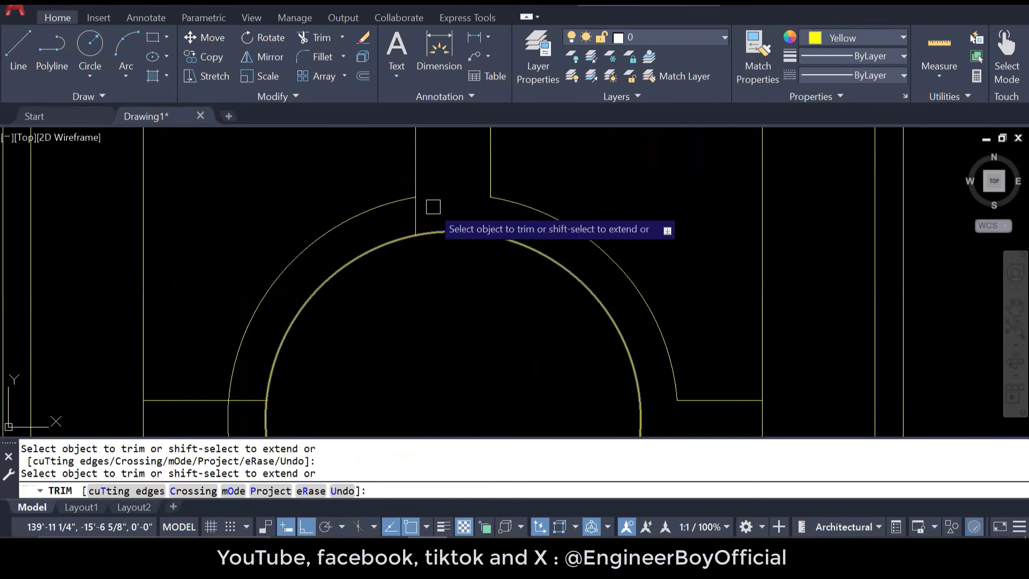
{"action": "left_click", "coordinate": [418, 215]}
{"action": "scroll", "coordinate": [419, 209], "scroll_direction": "down", "scroll_amount": 3}
Step: Trim the two left-hand horizontal bar lines between the outer and inner circles
{"action": "scroll", "coordinate": [312, 338], "scroll_direction": "up", "scroll_amount": 4}
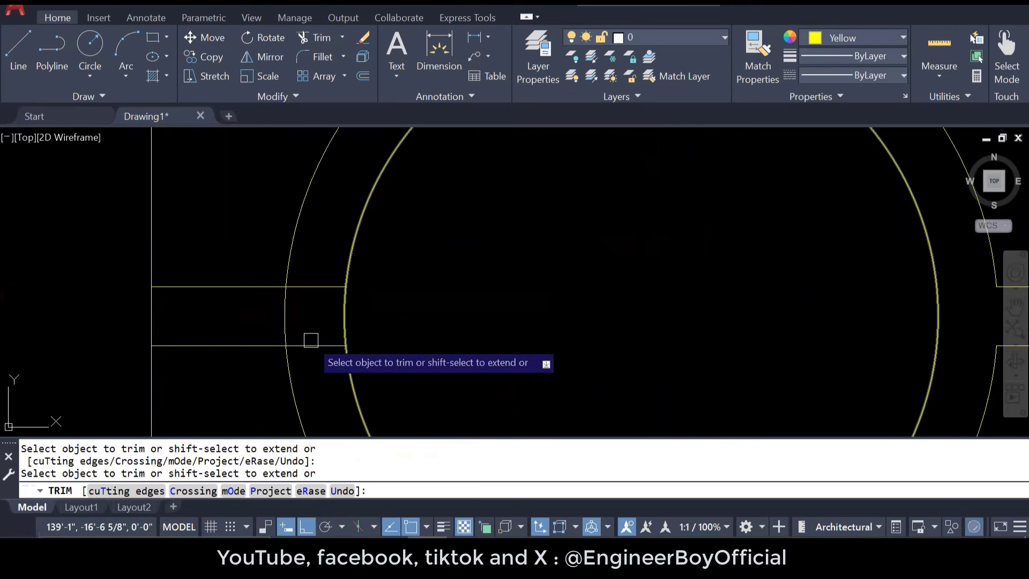
{"action": "left_click", "coordinate": [310, 346]}
{"action": "left_click", "coordinate": [307, 287]}
{"action": "scroll", "coordinate": [321, 270], "scroll_direction": "down", "scroll_amount": 3}
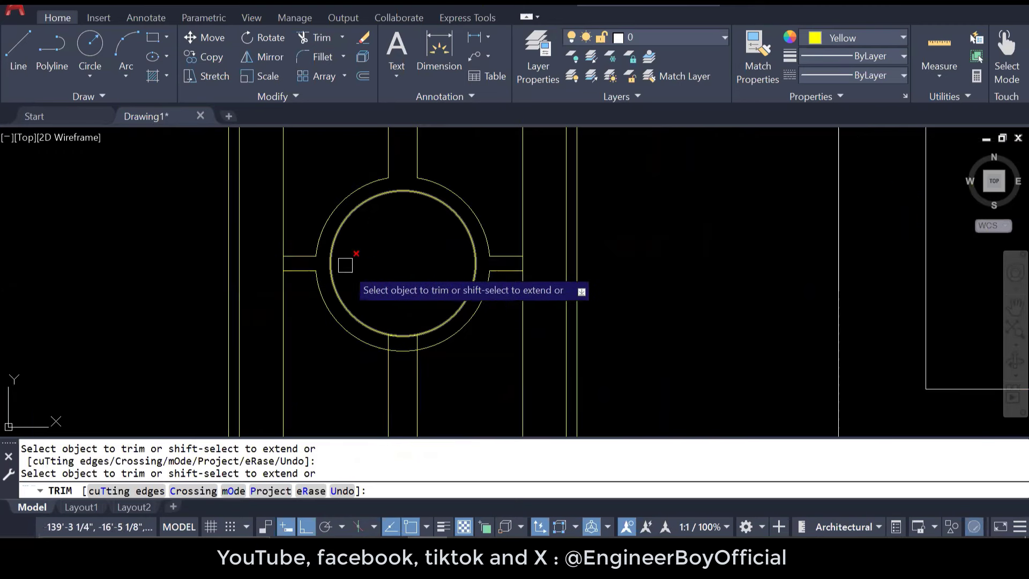
Step: Trim the two lower vertical bar lines between the circles and end the Trim command
{"action": "scroll", "coordinate": [384, 337], "scroll_direction": "up", "scroll_amount": 4}
{"action": "left_click", "coordinate": [390, 346]}
{"action": "left_click", "coordinate": [419, 368]}
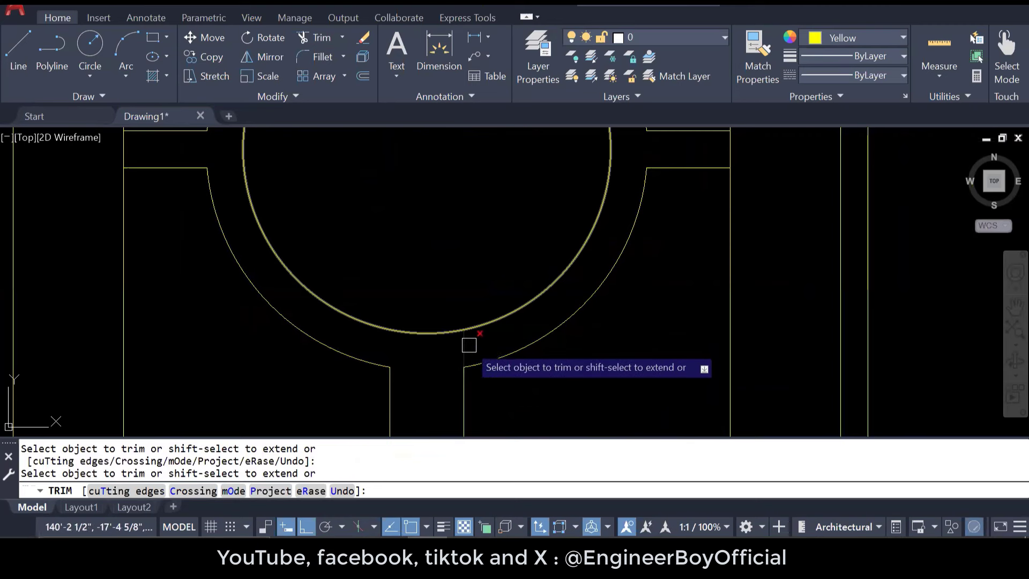
{"action": "left_click", "coordinate": [464, 348]}
{"action": "scroll", "coordinate": [512, 345], "scroll_direction": "down", "scroll_amount": 3}
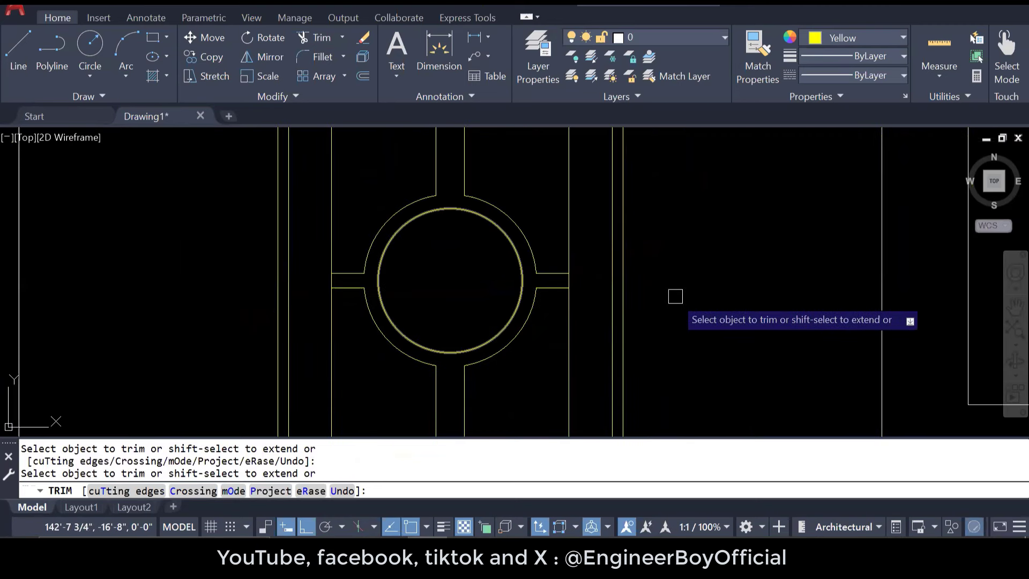
{"action": "scroll", "coordinate": [584, 281], "scroll_direction": "up", "scroll_amount": 4}
{"action": "scroll", "coordinate": [525, 274], "scroll_direction": "down", "scroll_amount": 8}
{"action": "key", "text": "Escape"}
{"action": "key", "text": "Escape"}
{"action": "key", "text": "Escape"}
{"action": "key", "text": "Escape"}
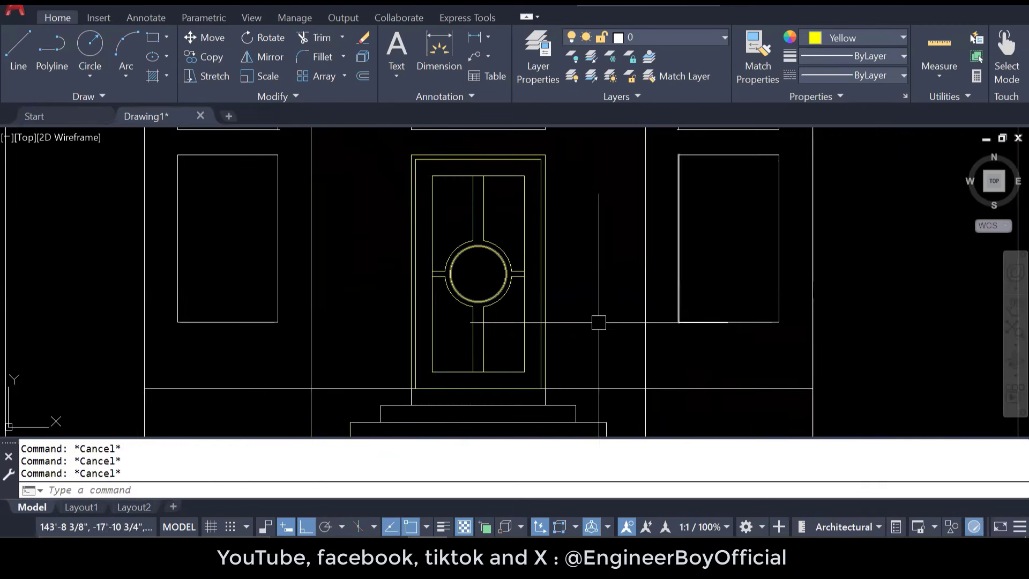
Step: Create polyline boundaries around the two upper door panels with the Boundary command, picking a point inside each
{"action": "middle_click_drag", "start_coordinate": [680, 346], "coordinate": [679, 345]}
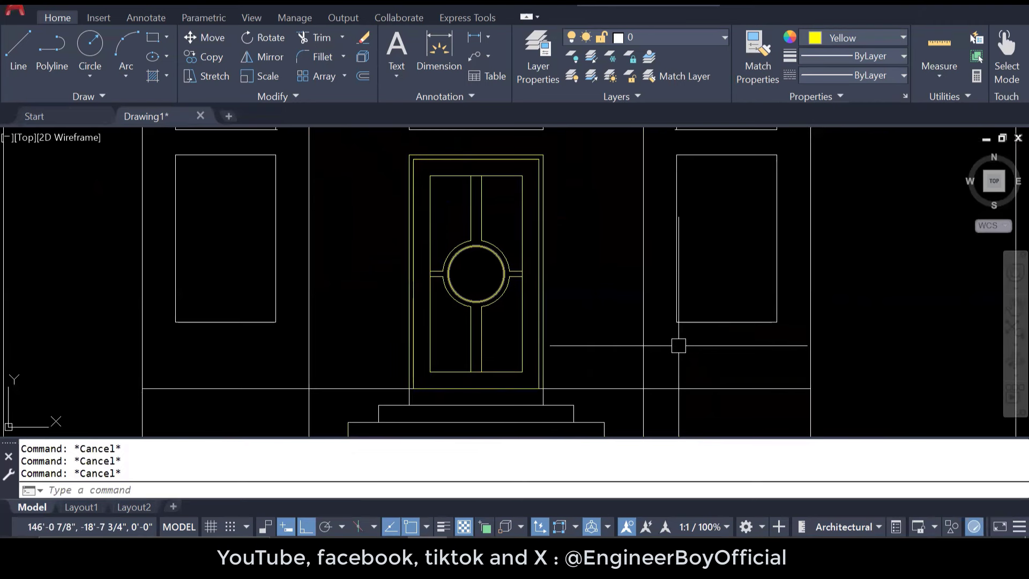
{"action": "scroll", "coordinate": [520, 183], "scroll_direction": "up", "scroll_amount": 2}
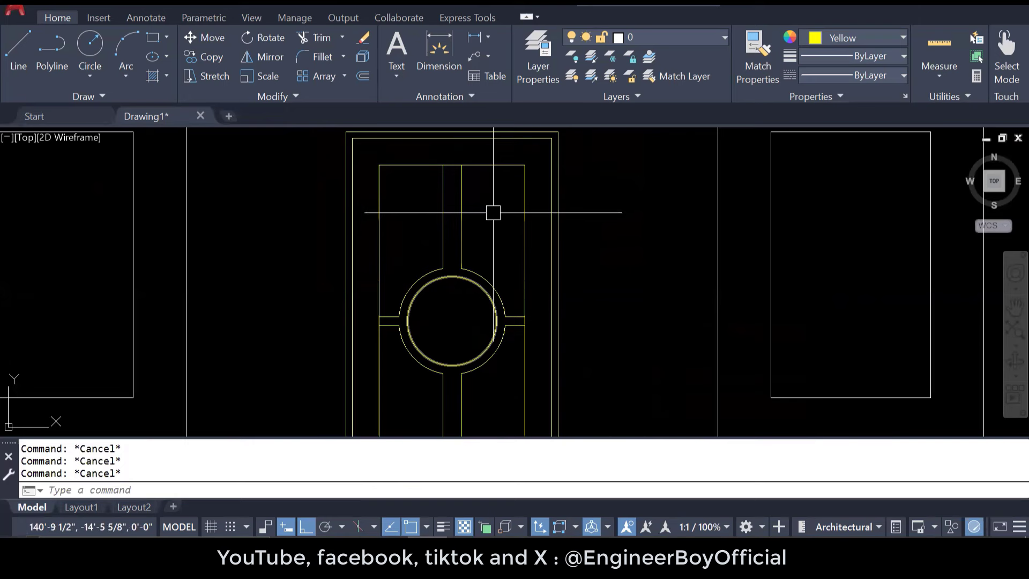
{"action": "scroll", "coordinate": [494, 215], "scroll_direction": "up", "scroll_amount": 2}
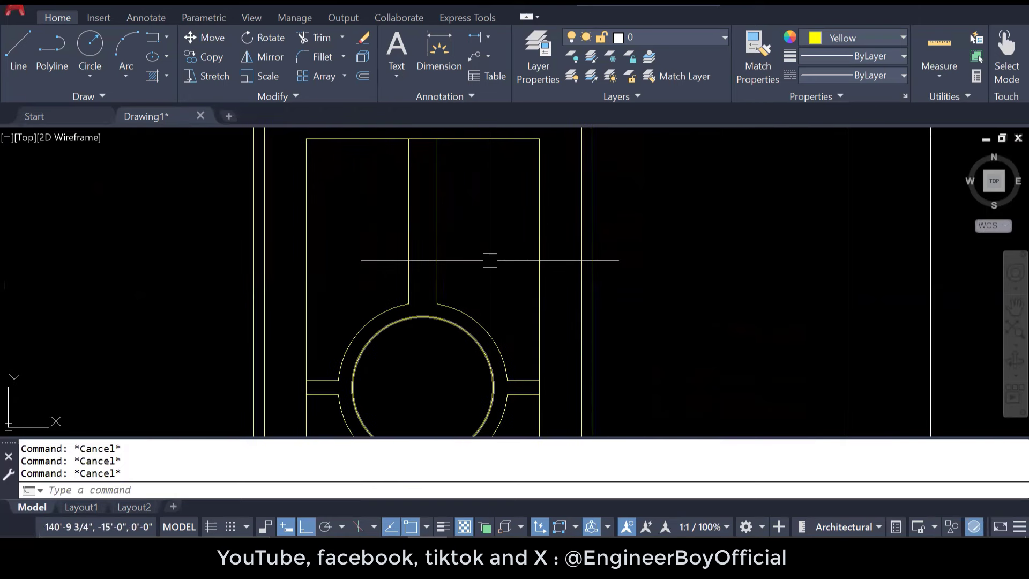
{"action": "middle_click_drag", "start_coordinate": [490, 261], "coordinate": [478, 257]}
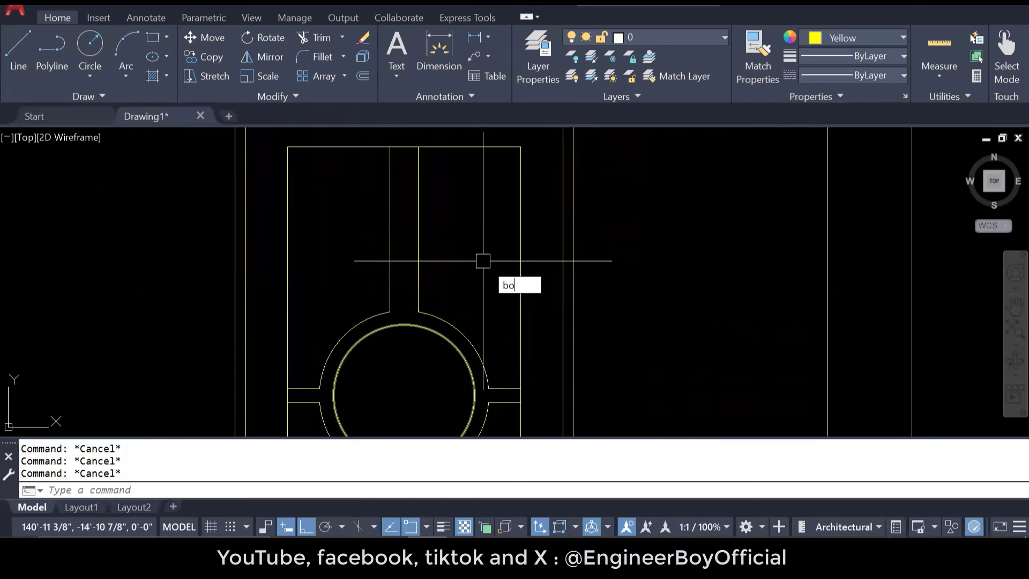
{"action": "key", "text": "Return"}
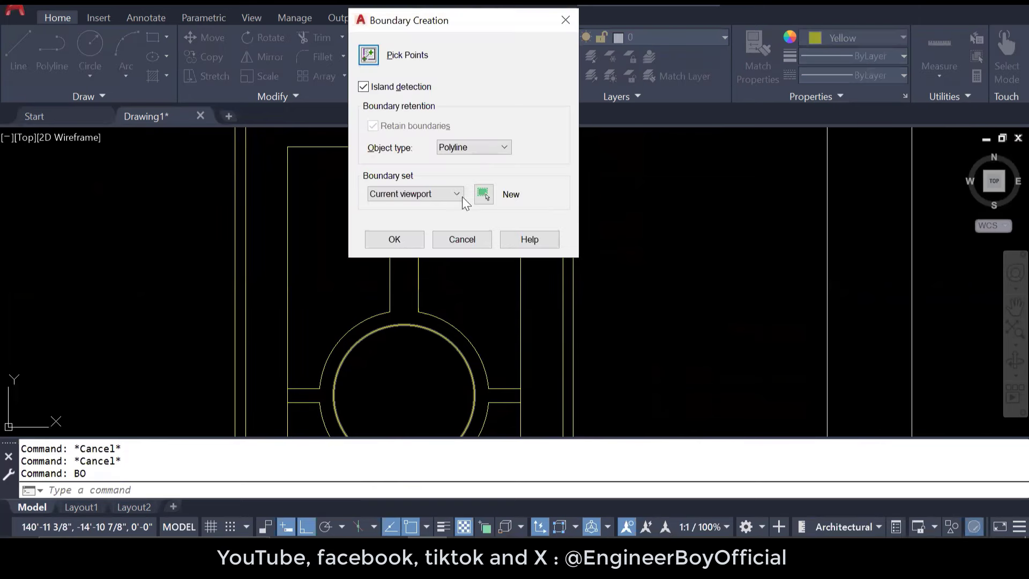
{"action": "left_click", "coordinate": [369, 54]}
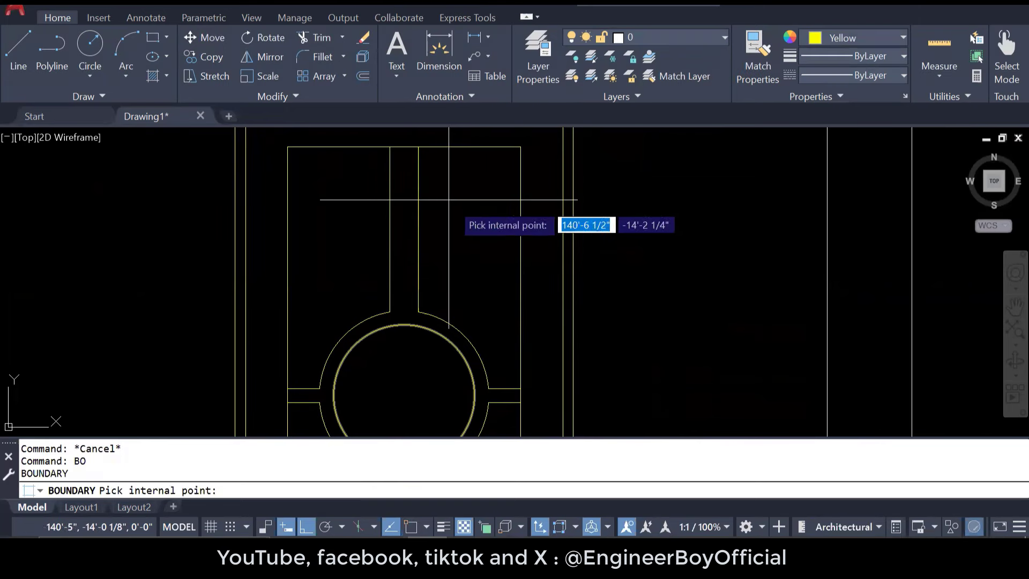
{"action": "left_click", "coordinate": [458, 214]}
{"action": "left_click", "coordinate": [349, 208]}
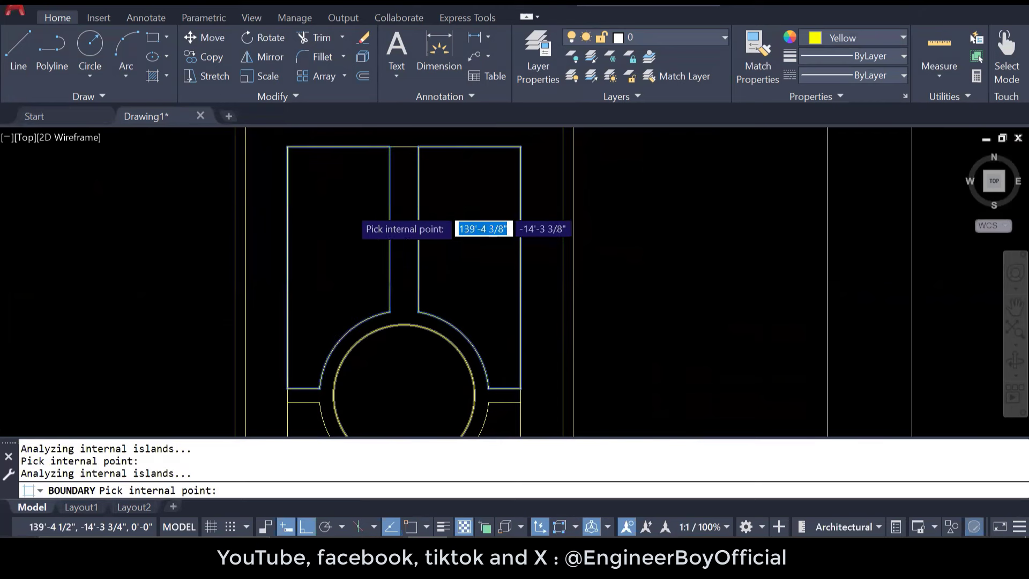
{"action": "scroll", "coordinate": [347, 204], "scroll_direction": "down", "scroll_amount": 5}
{"action": "left_click", "coordinate": [344, 330]}
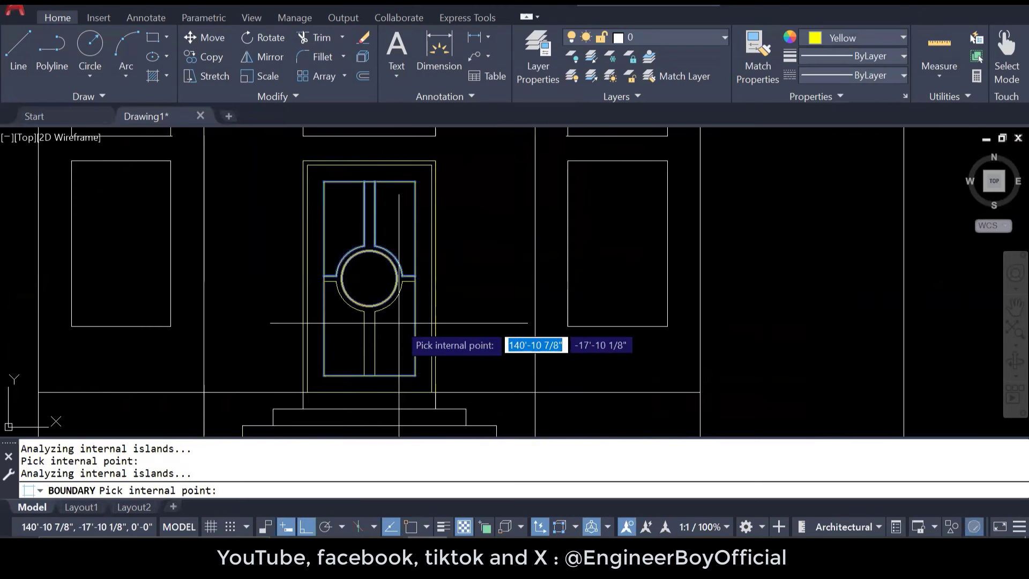
{"action": "scroll", "coordinate": [394, 330], "scroll_direction": "up", "scroll_amount": 2}
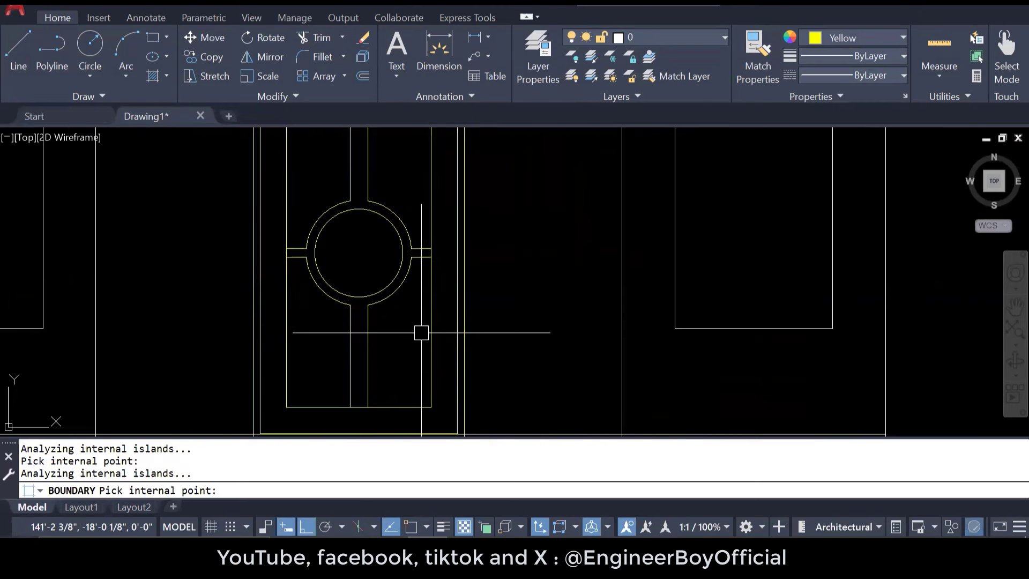
{"action": "key", "text": "Return"}
{"action": "key", "text": "Escape"}
{"action": "key", "text": "Escape"}
Step: Offset both upper door panel outlines inward by 1 inch
{"action": "scroll", "coordinate": [413, 271], "scroll_direction": "up", "scroll_amount": 2}
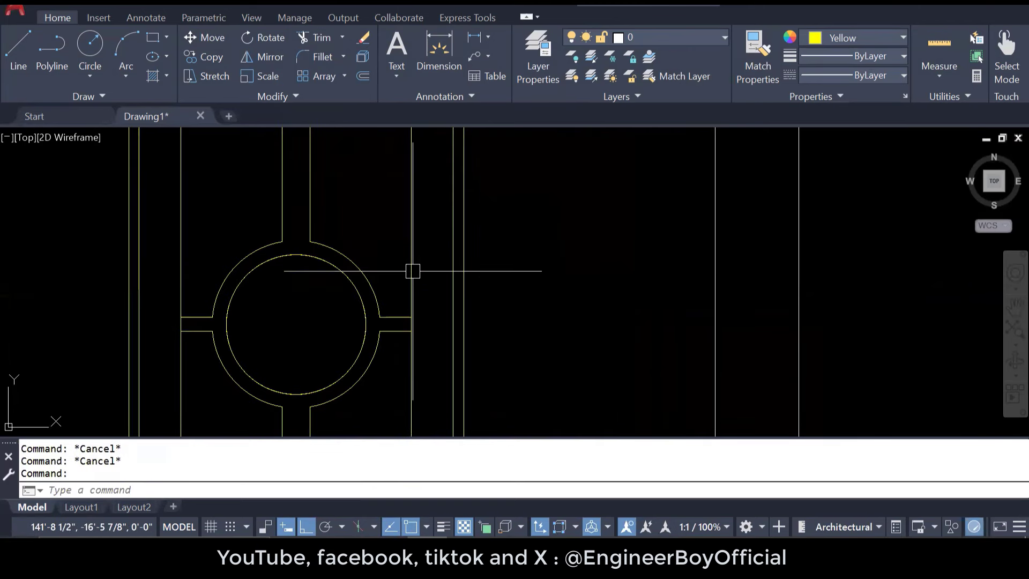
{"action": "type", "text": "o"}
{"action": "key", "text": "Return"}
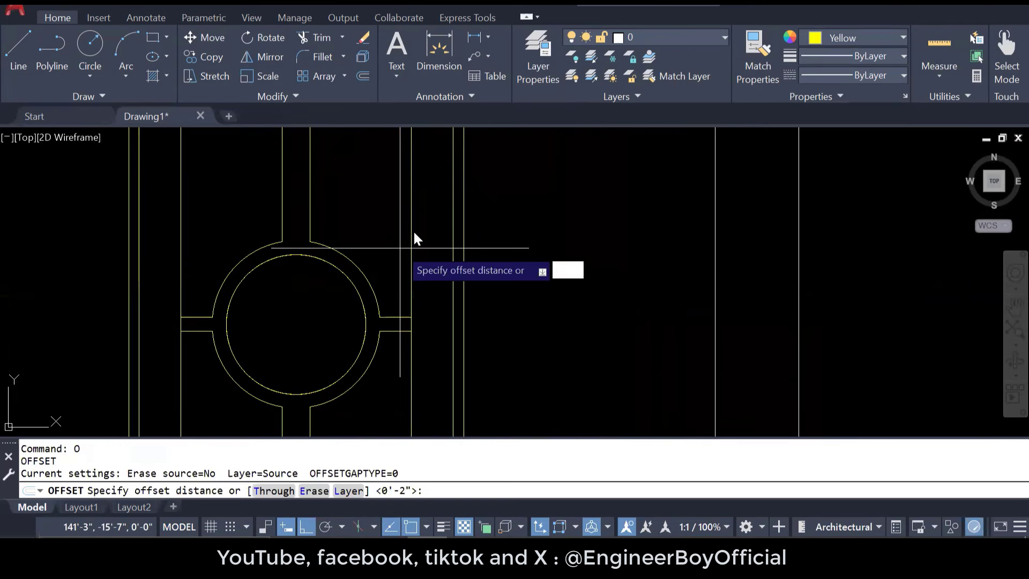
{"action": "type", "text": "1"}
{"action": "key", "text": "Return"}
{"action": "left_click", "coordinate": [406, 217]}
{"action": "left_click", "coordinate": [369, 201]}
{"action": "scroll", "coordinate": [525, 356], "scroll_direction": "down", "scroll_amount": 2}
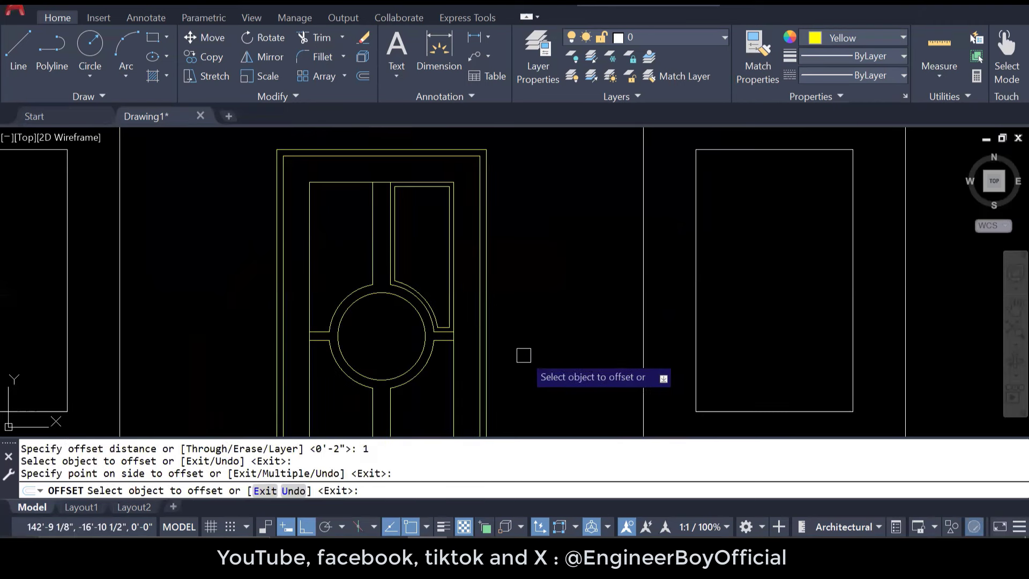
{"action": "left_click", "coordinate": [361, 253]}
{"action": "left_click", "coordinate": [363, 252]}
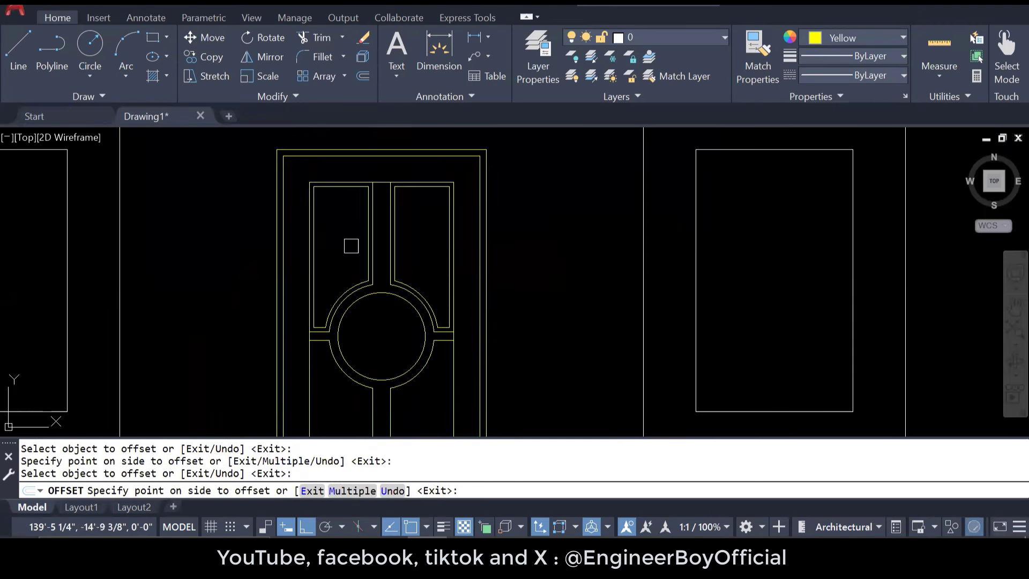
{"action": "key", "text": "Escape"}
{"action": "middle_click_drag", "start_coordinate": [475, 261], "coordinate": [472, 225]}
{"action": "key", "text": "Escape"}
{"action": "key", "text": "Escape"}
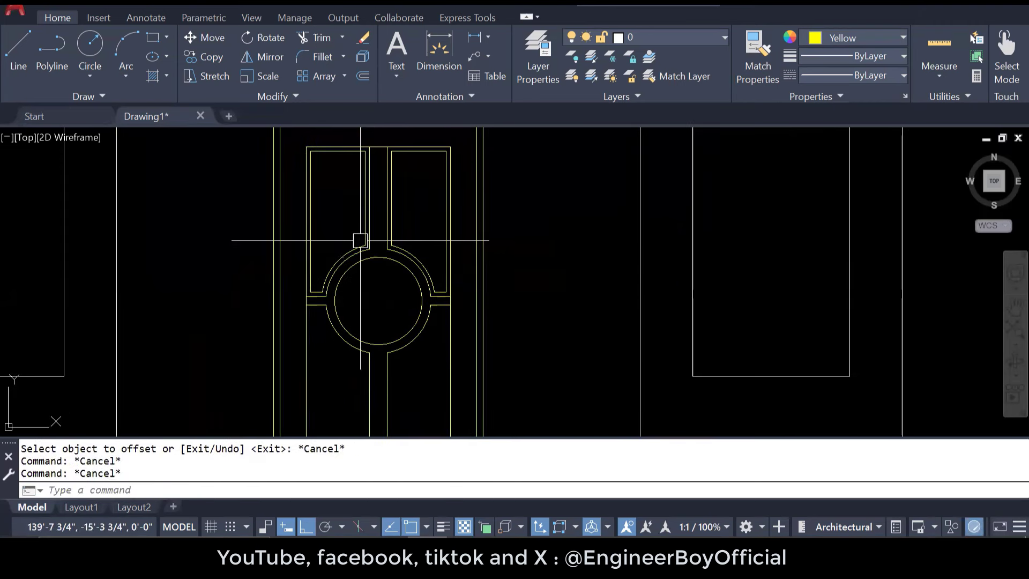
Step: Mirror the two inner panel outlines about the door's horizontal centre line to the lower panels, keeping the originals
{"action": "left_click", "coordinate": [367, 236]}
{"action": "left_click", "coordinate": [393, 228]}
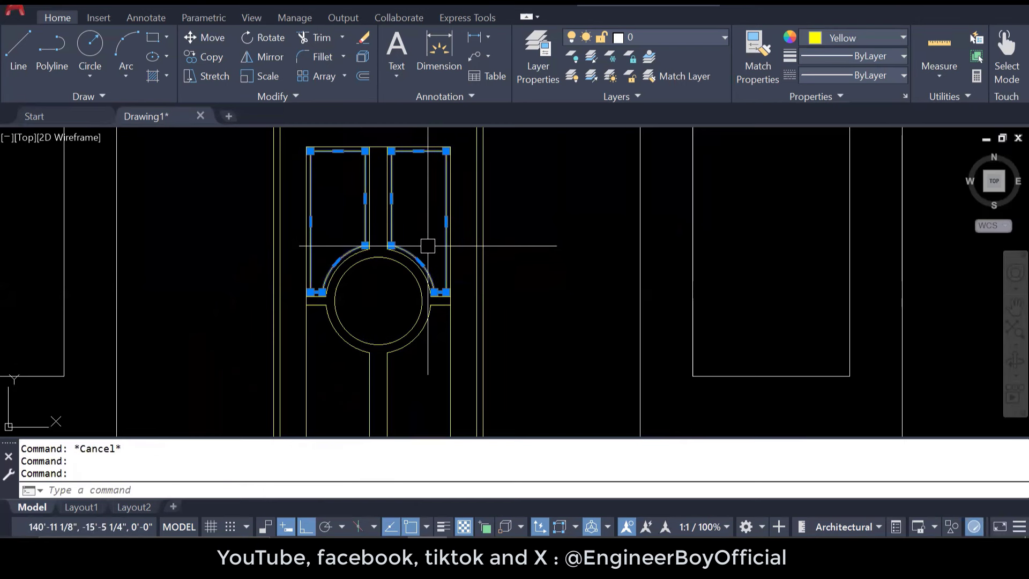
{"action": "type", "text": "MI"}
{"action": "key", "text": "Return"}
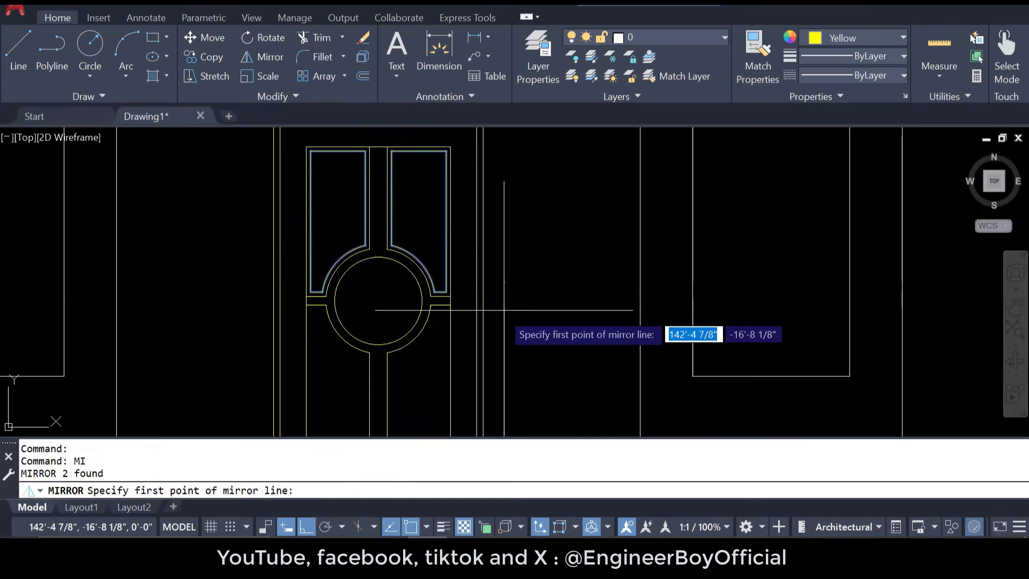
{"action": "left_click", "coordinate": [450, 301]}
{"action": "left_click", "coordinate": [584, 289]}
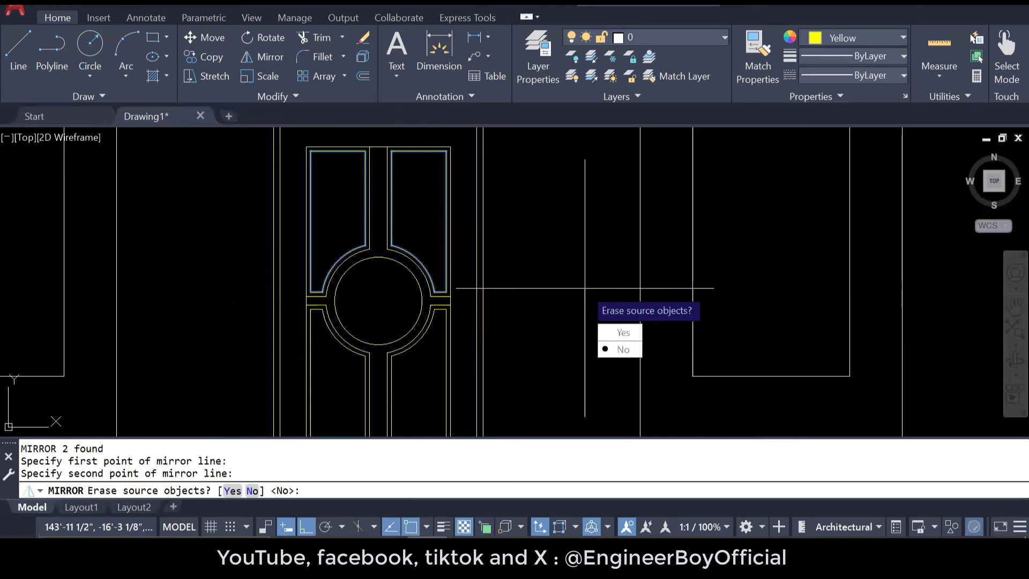
{"action": "key", "text": "Return"}
{"action": "key", "text": "Escape"}
{"action": "key", "text": "Escape"}
Step: Examine the door in the whole elevation and compare the elevation with the hexagonal floor plan above it
{"action": "scroll", "coordinate": [489, 252], "scroll_direction": "down", "scroll_amount": 3}
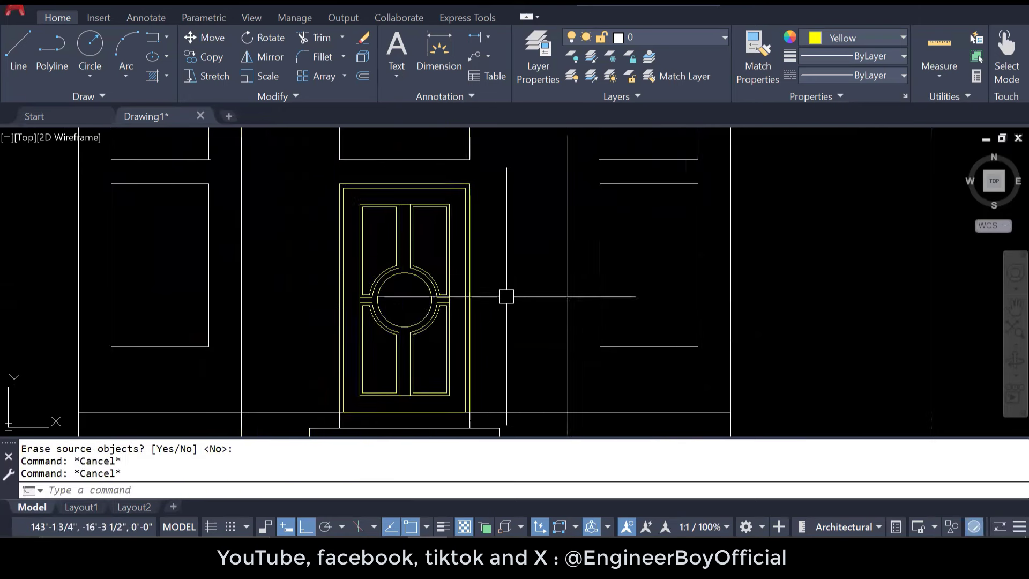
{"action": "scroll", "coordinate": [506, 297], "scroll_direction": "down", "scroll_amount": 3}
{"action": "key", "text": "Escape"}
{"action": "middle_click_drag", "start_coordinate": [489, 287], "coordinate": [486, 305]}
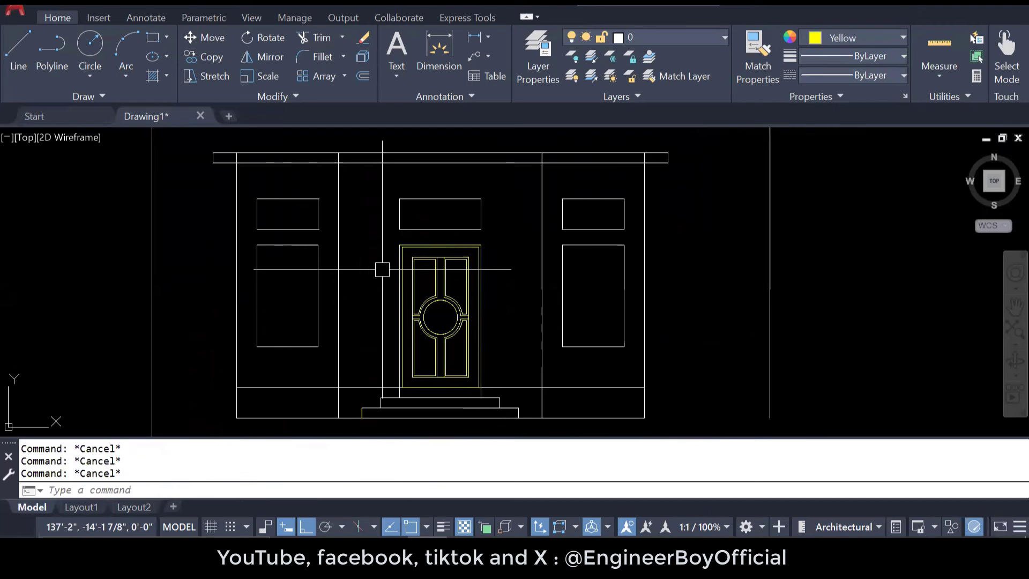
{"action": "scroll", "coordinate": [397, 273], "scroll_direction": "down", "scroll_amount": 4}
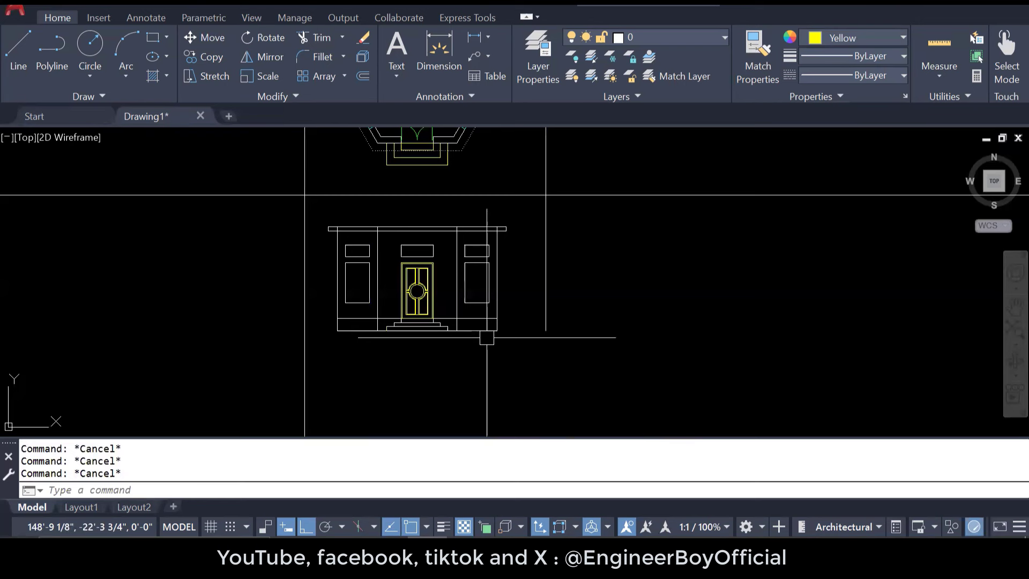
{"action": "scroll", "coordinate": [591, 382], "scroll_direction": "down", "scroll_amount": 4}
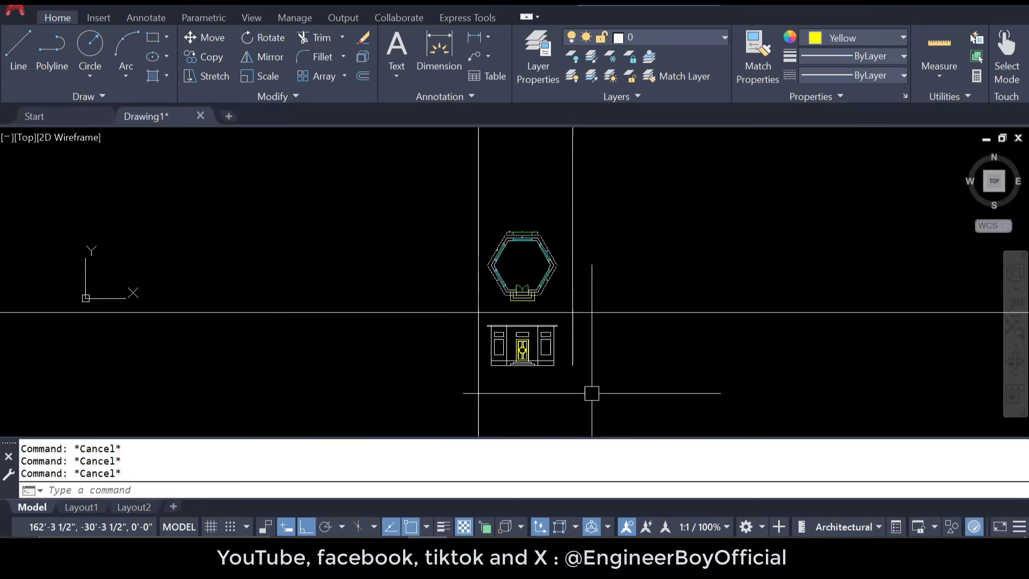
{"action": "scroll", "coordinate": [479, 364], "scroll_direction": "up", "scroll_amount": 2}
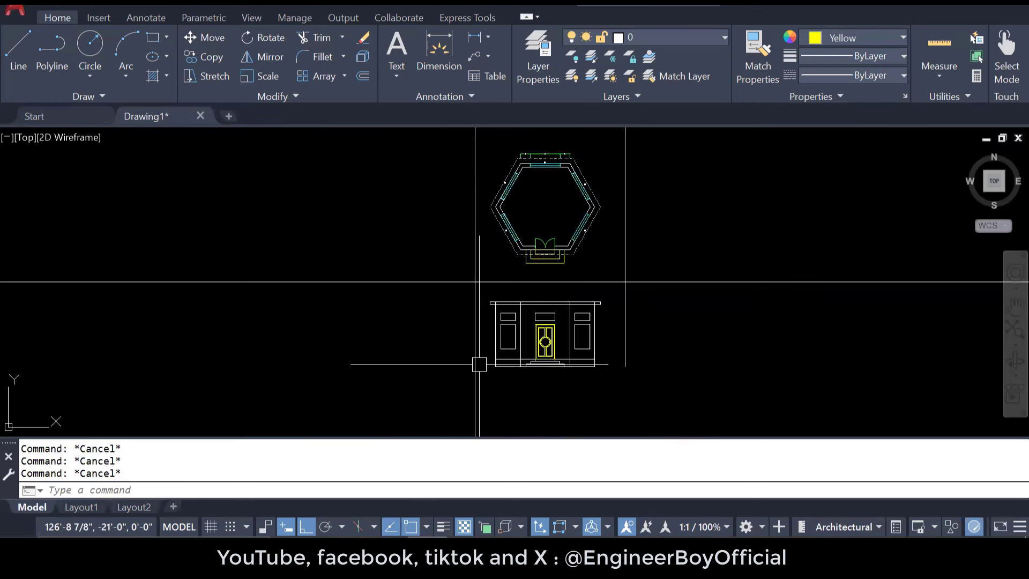
{"action": "scroll", "coordinate": [501, 214], "scroll_direction": "up", "scroll_amount": 3}
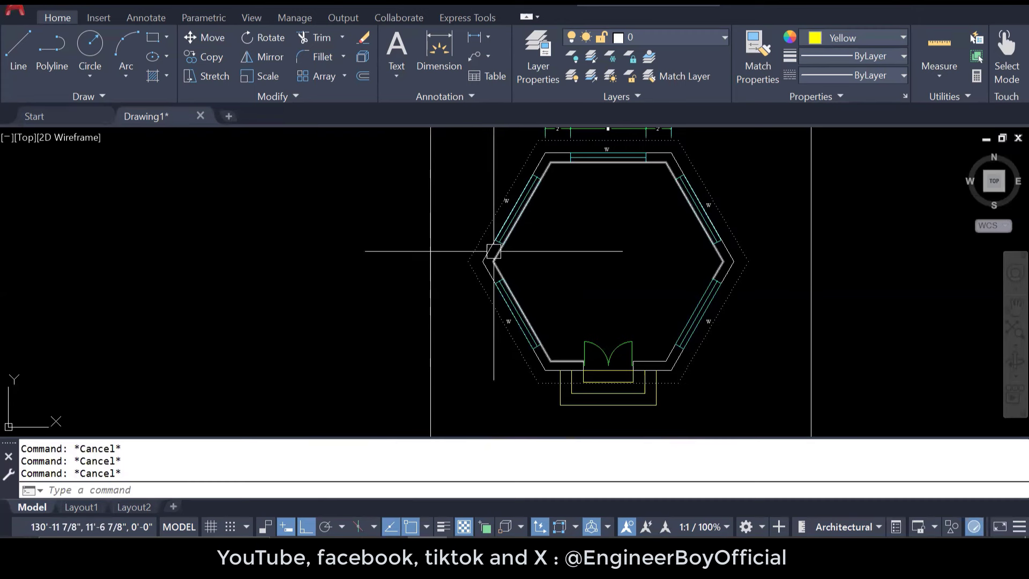
{"action": "scroll", "coordinate": [494, 251], "scroll_direction": "down", "scroll_amount": 3}
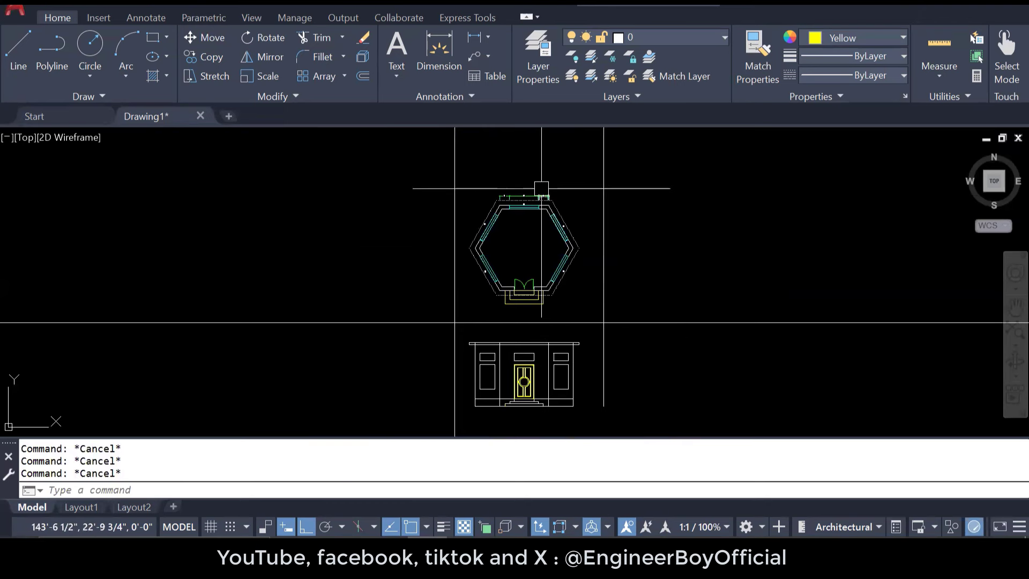
Step: With Ortho off, draw a 45° ray up and left from the intersection of the horizontal line and left vertical reference line
{"action": "middle_click_drag", "start_coordinate": [509, 331], "coordinate": [498, 304]}
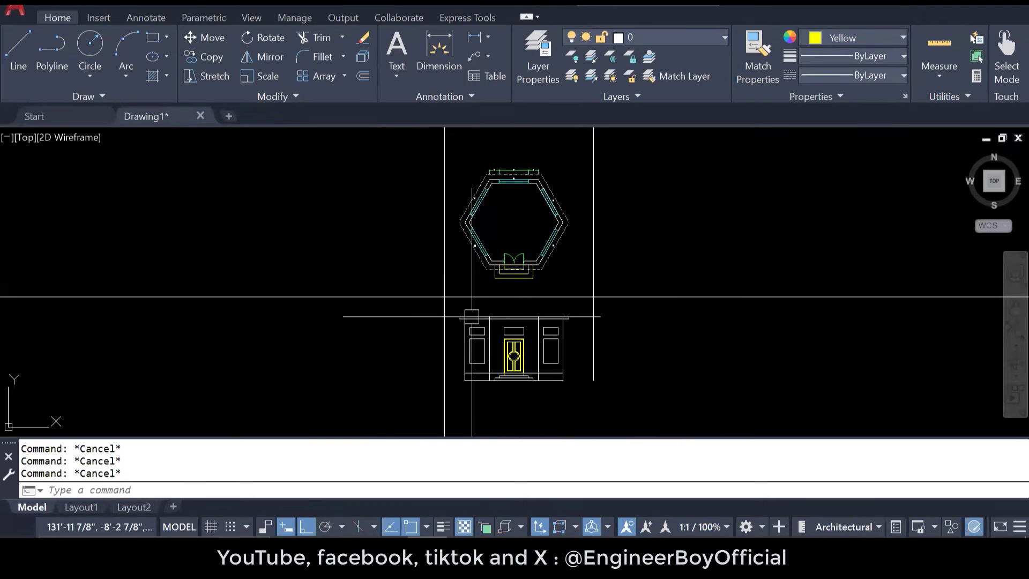
{"action": "type", "text": "ray"}
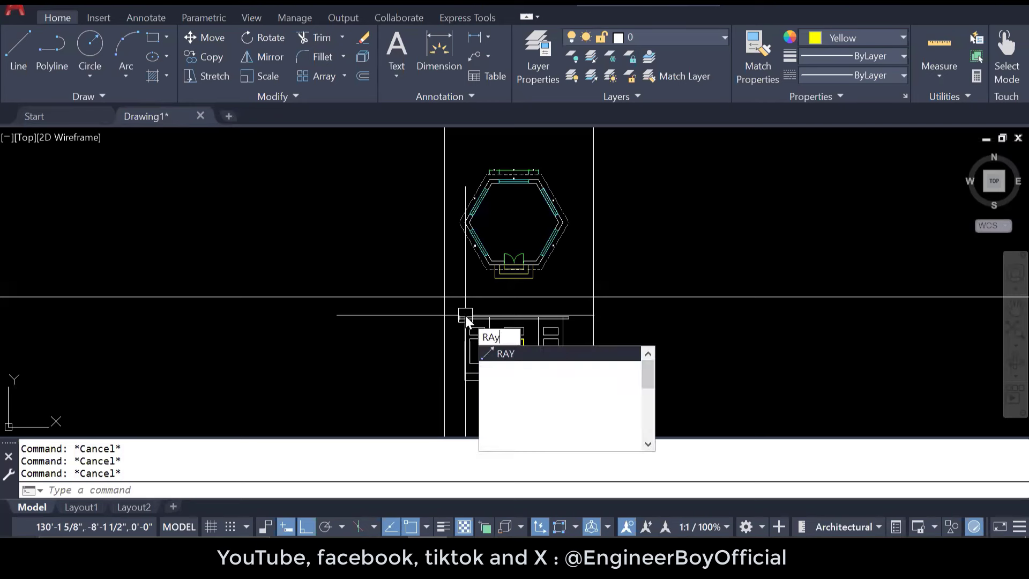
{"action": "key", "text": "Return"}
{"action": "left_click", "coordinate": [445, 296]}
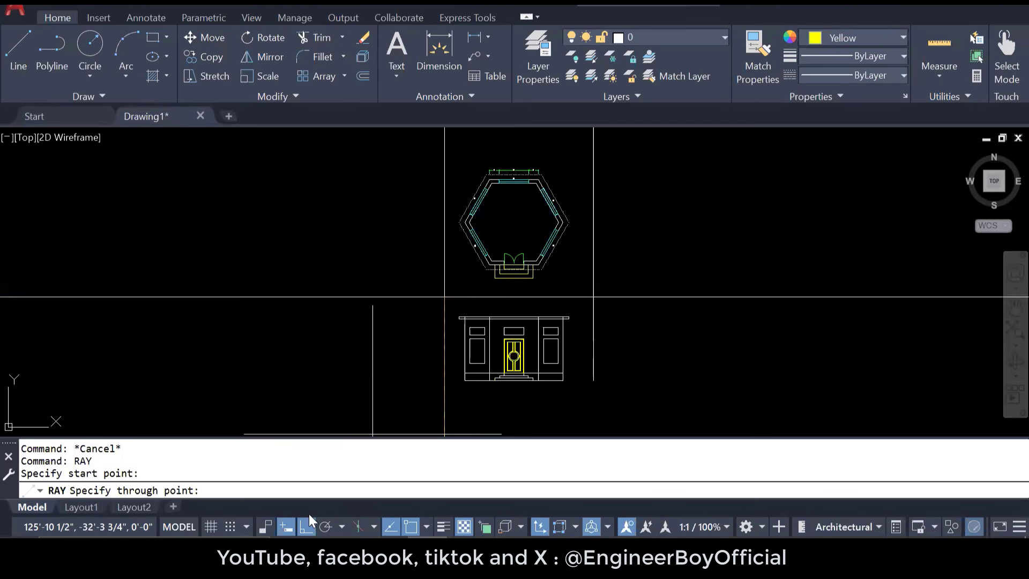
{"action": "left_click", "coordinate": [307, 522]}
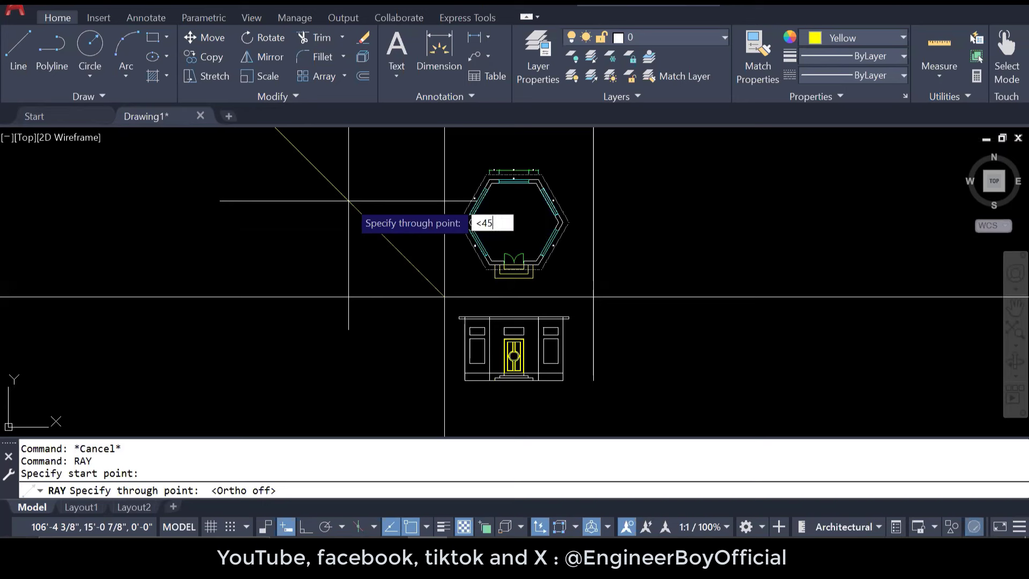
{"action": "key", "text": "Return"}
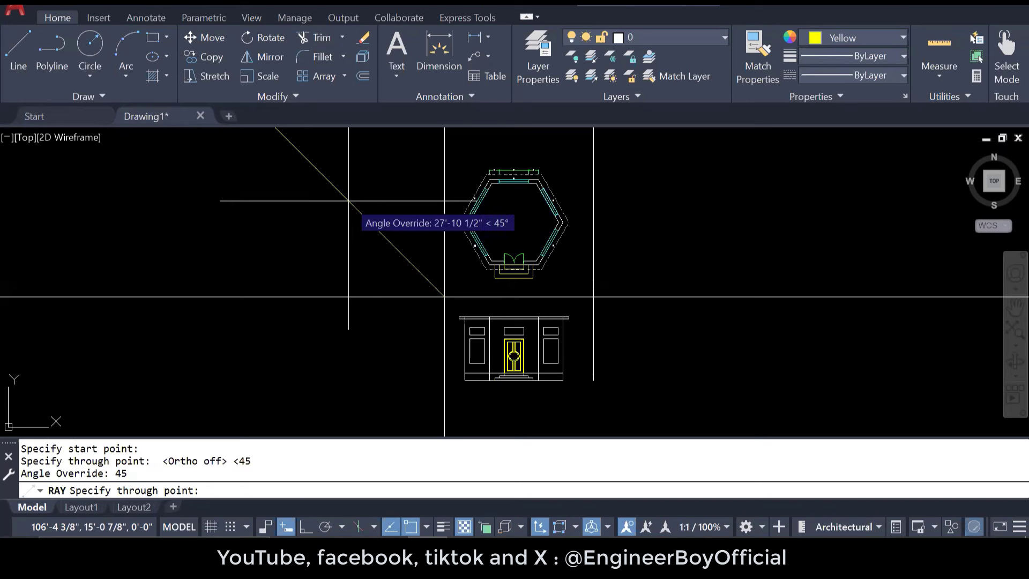
{"action": "left_click", "coordinate": [306, 163]}
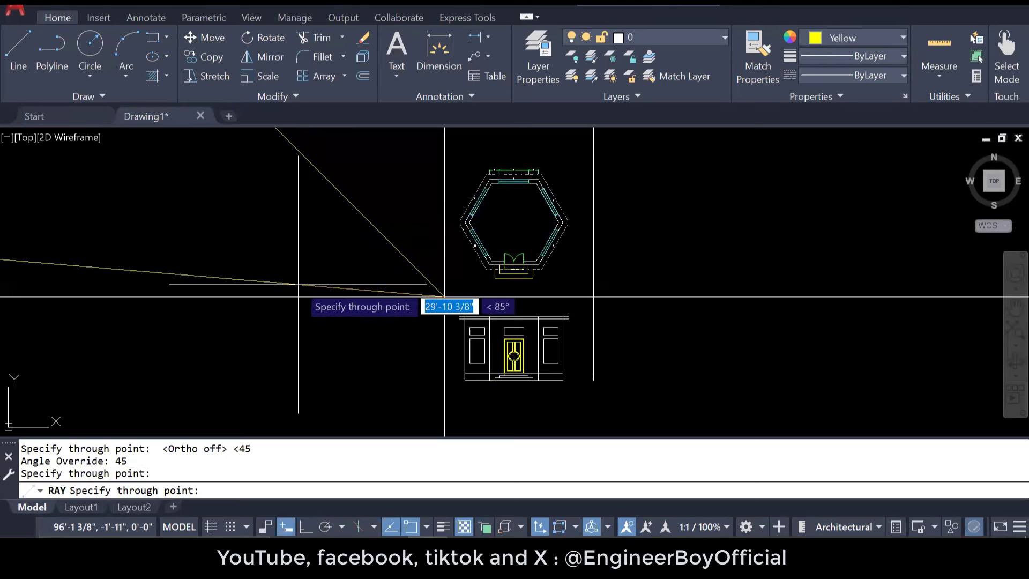
{"action": "key", "text": "Escape"}
{"action": "key", "text": "Escape"}
{"action": "key", "text": "Escape"}
Step: Try to draw a ray from the dotted roof outline's upper-left corner, turning Ortho on and erasing the stray slanted ray
{"action": "type", "text": "RAY"}
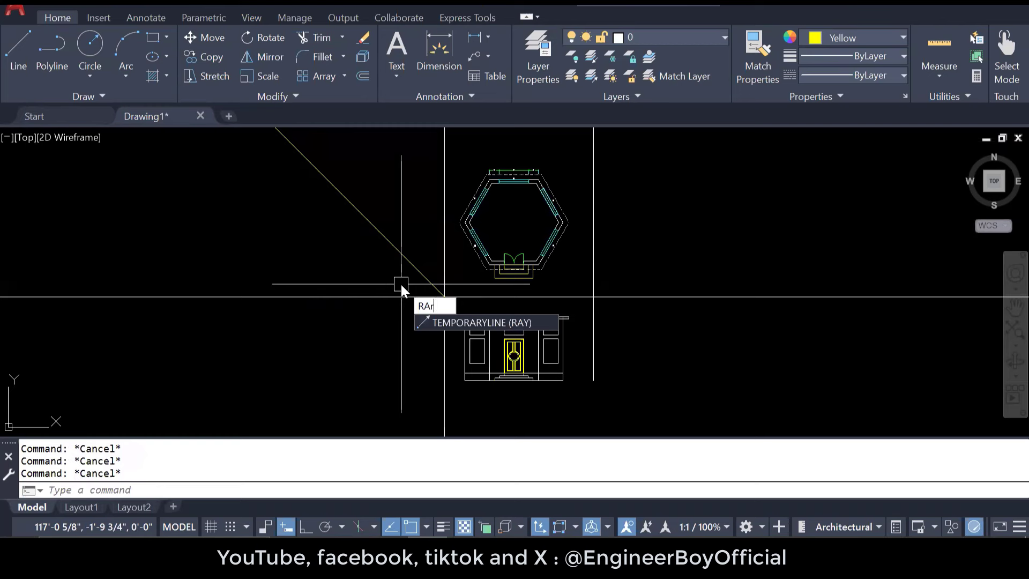
{"action": "key", "text": "Return"}
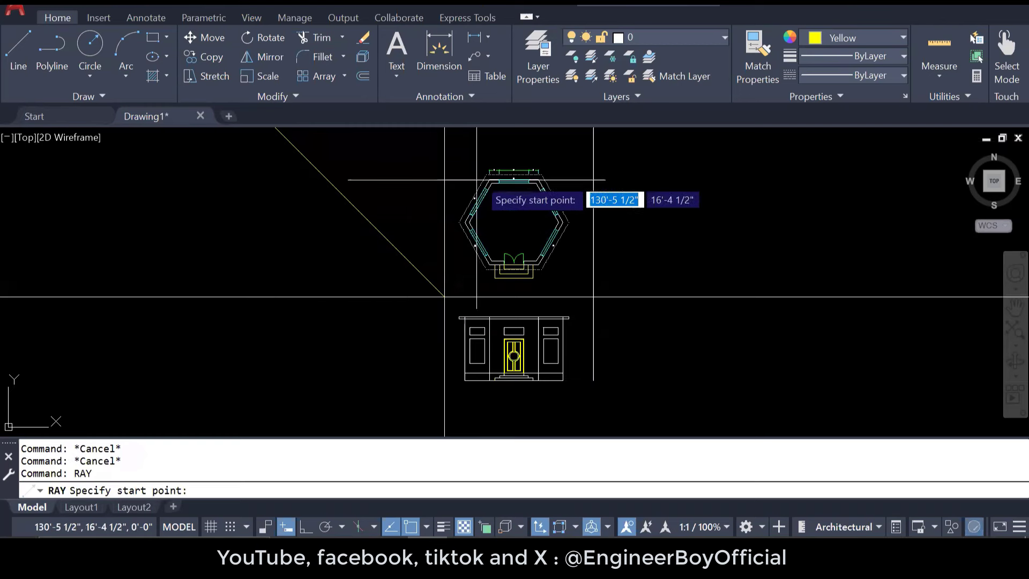
{"action": "scroll", "coordinate": [476, 180], "scroll_direction": "up", "scroll_amount": 5}
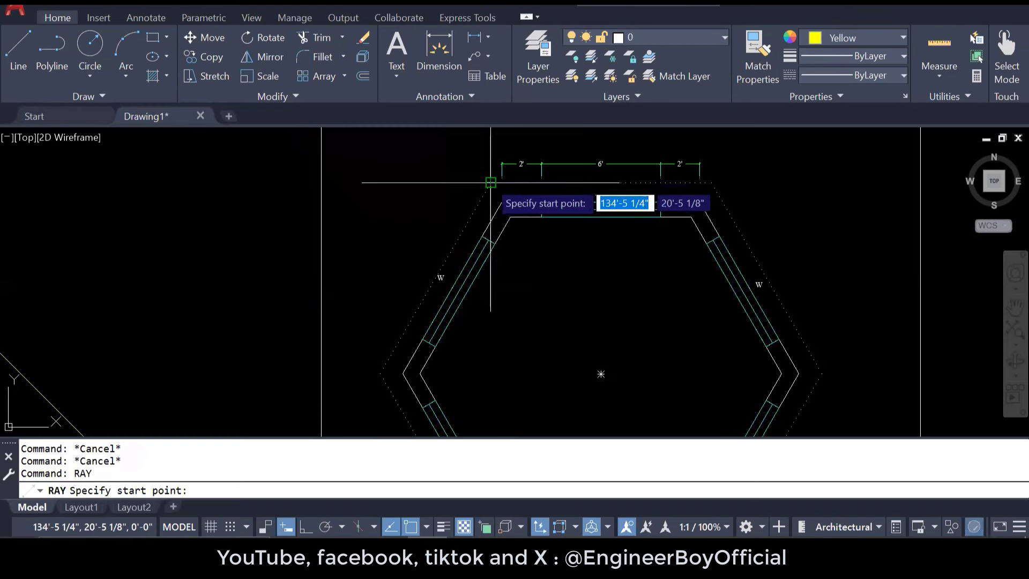
{"action": "left_click", "coordinate": [490, 183]}
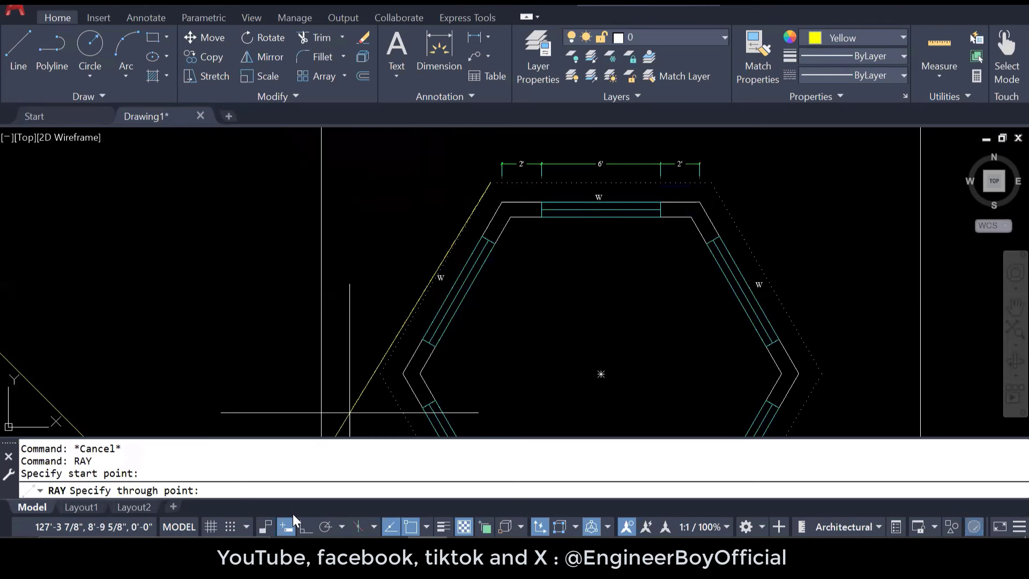
{"action": "left_click", "coordinate": [305, 526]}
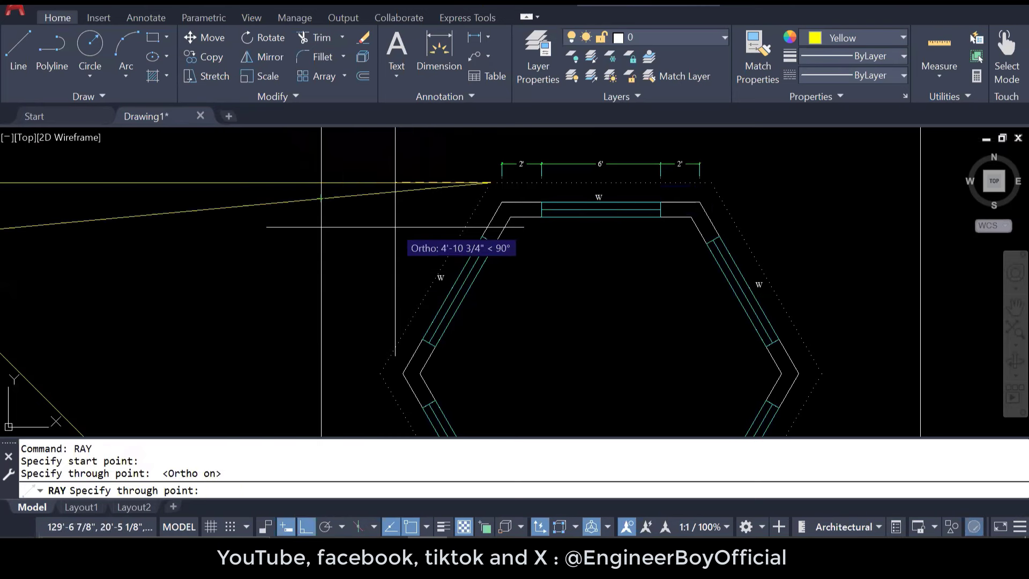
{"action": "key", "text": "Escape"}
{"action": "key", "text": "Escape"}
{"action": "left_click", "coordinate": [366, 193]}
{"action": "type", "text": "e"}
{"action": "key", "text": "Return"}
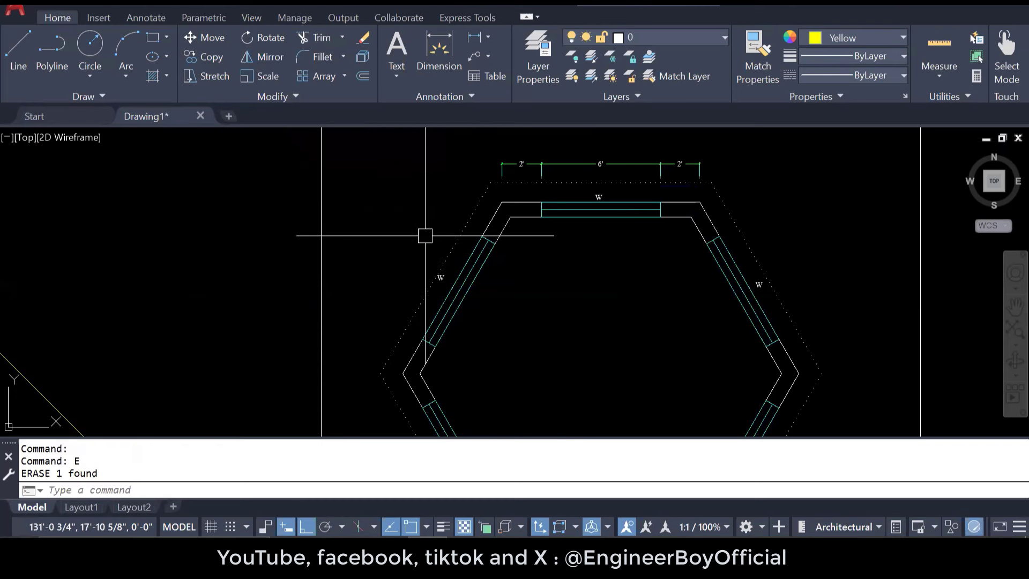
Step: Draw horizontal rays leftward from the upper-left corners of the dotted roof outline and the outer wall of the hexagonal plan
{"action": "type", "text": "ray"}
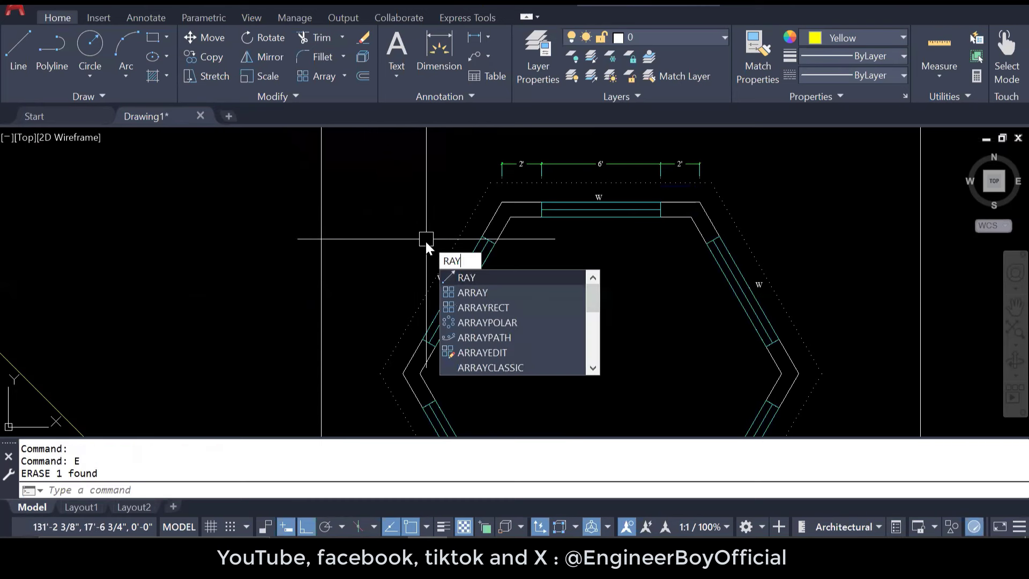
{"action": "key", "text": "Return"}
{"action": "left_click", "coordinate": [490, 183]}
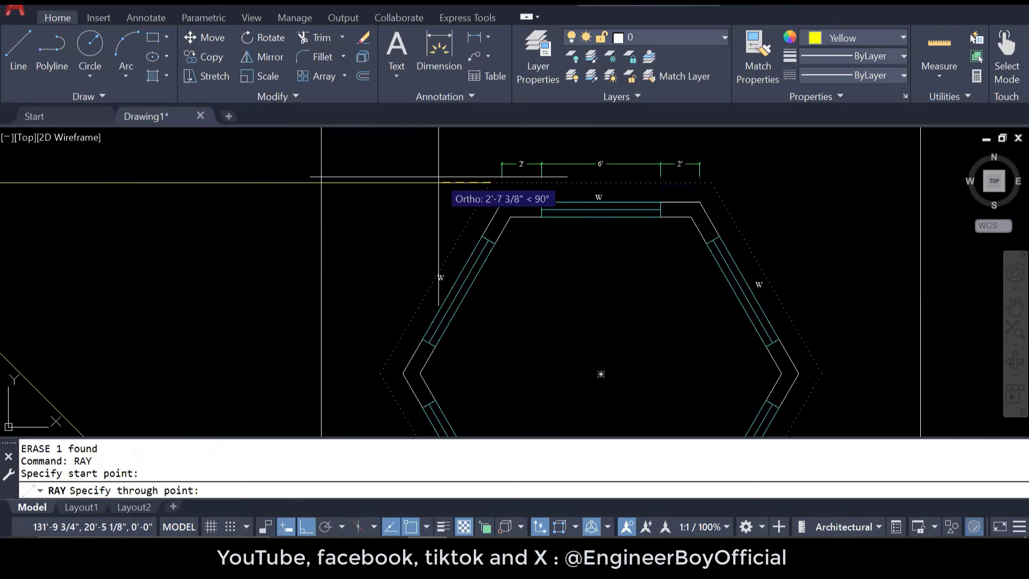
{"action": "left_click", "coordinate": [475, 189]}
{"action": "key", "text": "Return"}
{"action": "key", "text": "Return"}
{"action": "left_click", "coordinate": [501, 202]}
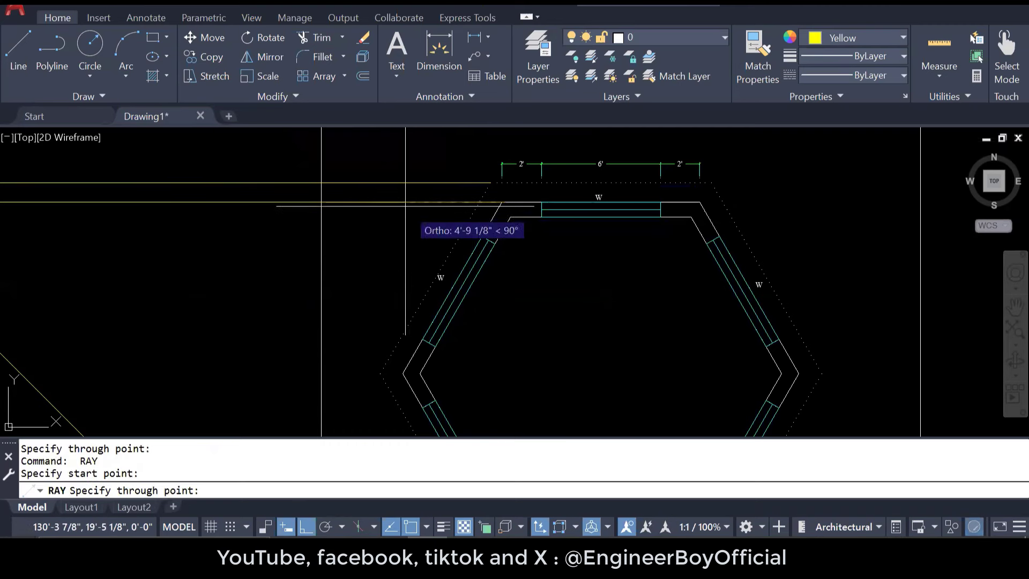
{"action": "left_click", "coordinate": [405, 202]}
{"action": "key", "text": "Return"}
Step: Draw horizontal rays leftward from both outer ends of the hexagon's upper-left window
{"action": "key", "text": "Return"}
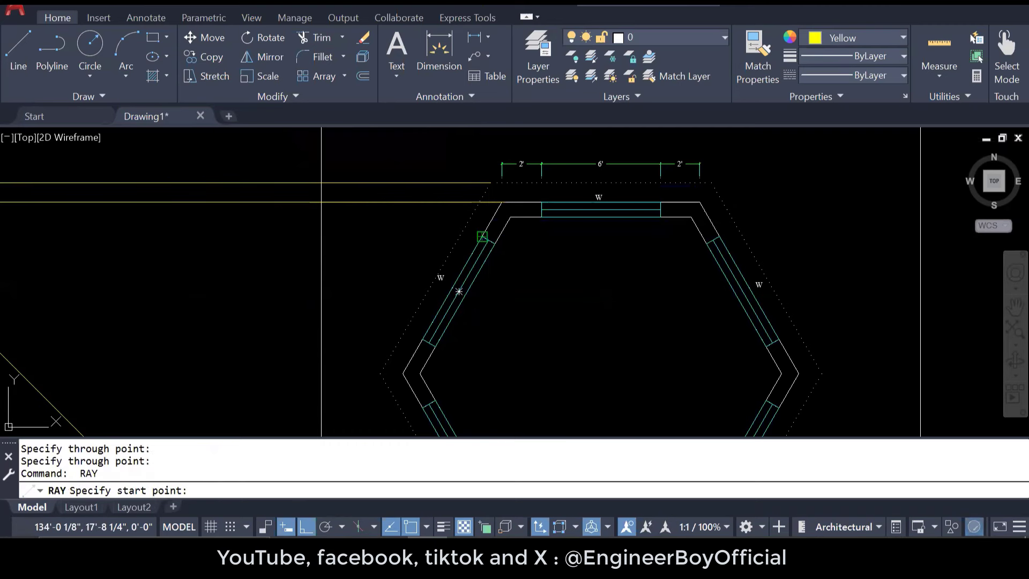
{"action": "left_click", "coordinate": [481, 237]}
{"action": "left_click", "coordinate": [454, 247]}
{"action": "key", "text": "Return"}
{"action": "middle_click_drag", "start_coordinate": [443, 289], "coordinate": [448, 205]}
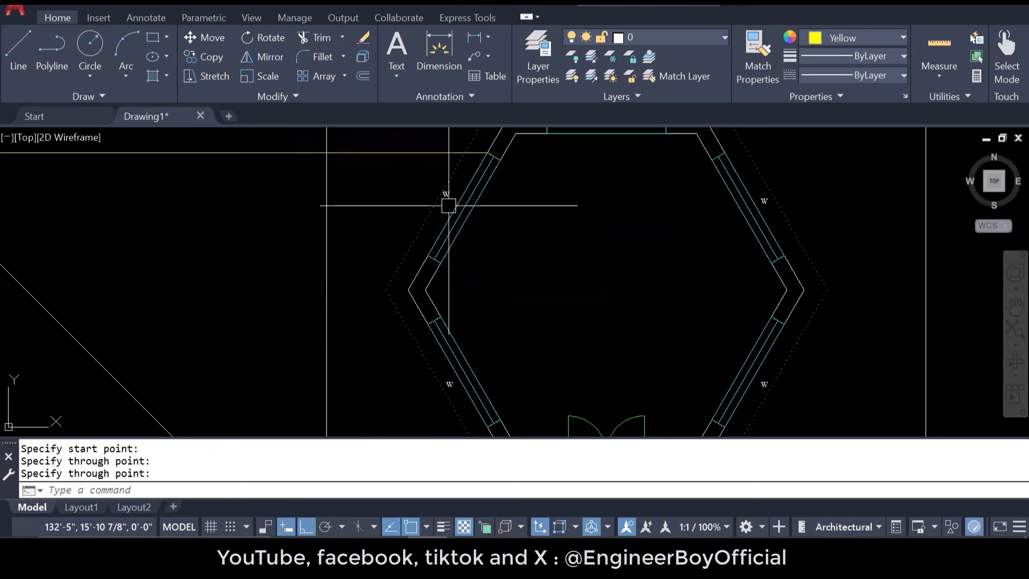
{"action": "key", "text": "Return"}
{"action": "left_click", "coordinate": [427, 256]}
{"action": "left_click", "coordinate": [361, 236]}
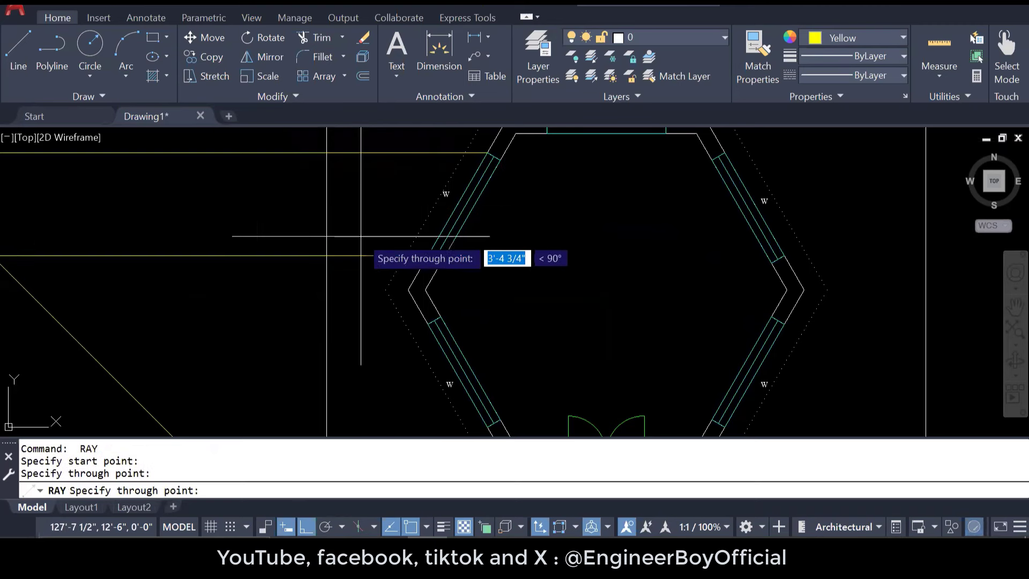
{"action": "key", "text": "Return"}
Step: Draw a horizontal ray leftward from the leftmost corner of the dotted roof outline
{"action": "key", "text": "Return"}
{"action": "left_click", "coordinate": [385, 290]}
{"action": "left_click", "coordinate": [304, 292]}
{"action": "key", "text": "Return"}
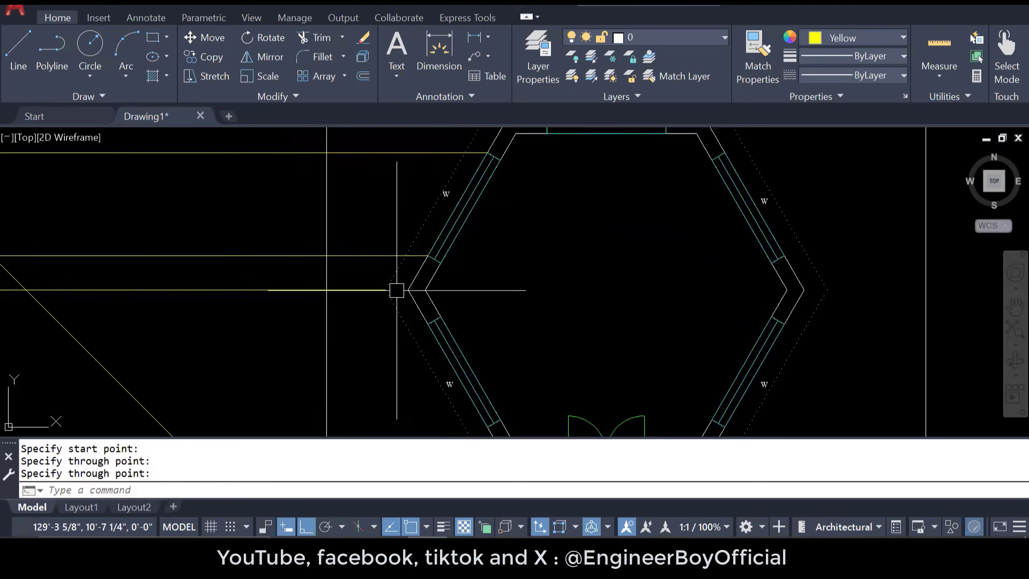
Step: Draw horizontal rays leftward from both outer ends of the hexagon's lower-left window
{"action": "middle_click_drag", "start_coordinate": [396, 290], "coordinate": [406, 207]}
{"action": "key", "text": "Return"}
{"action": "left_click", "coordinate": [435, 242]}
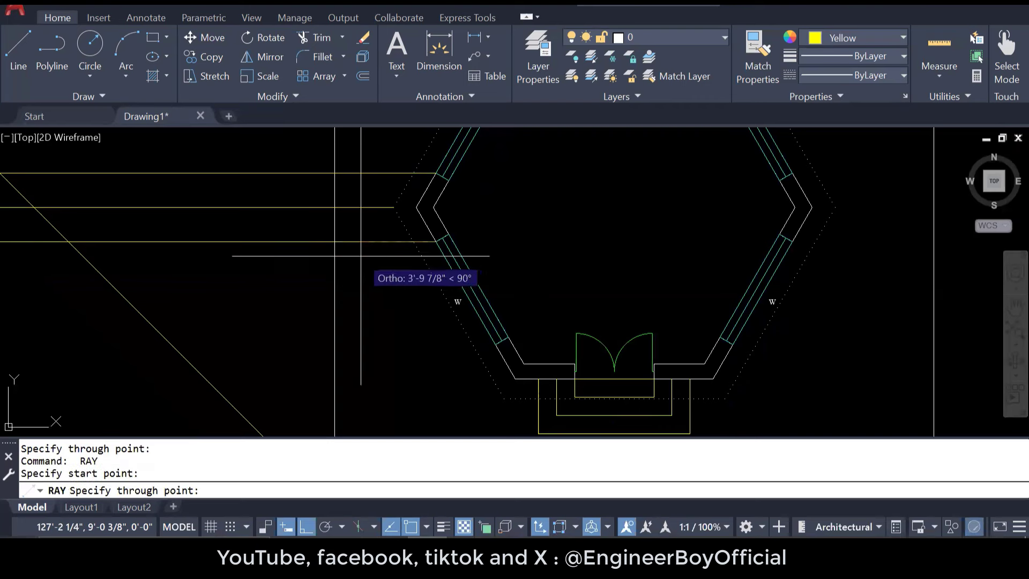
{"action": "left_click", "coordinate": [362, 250]}
{"action": "key", "text": "Return"}
{"action": "key", "text": "Return"}
{"action": "left_click", "coordinate": [493, 344]}
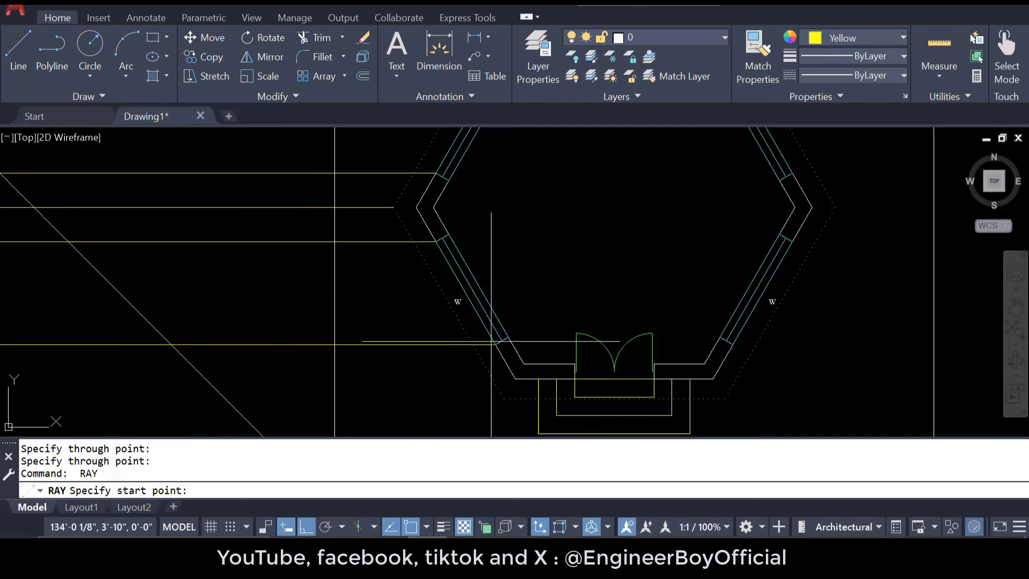
{"action": "left_click", "coordinate": [491, 342]}
{"action": "key", "text": "Return"}
Step: Draw horizontal rays leftward from the lower-left corners of the outer wall and the dotted roof outline
{"action": "middle_click_drag", "start_coordinate": [499, 340], "coordinate": [446, 246]}
{"action": "key", "text": "Return"}
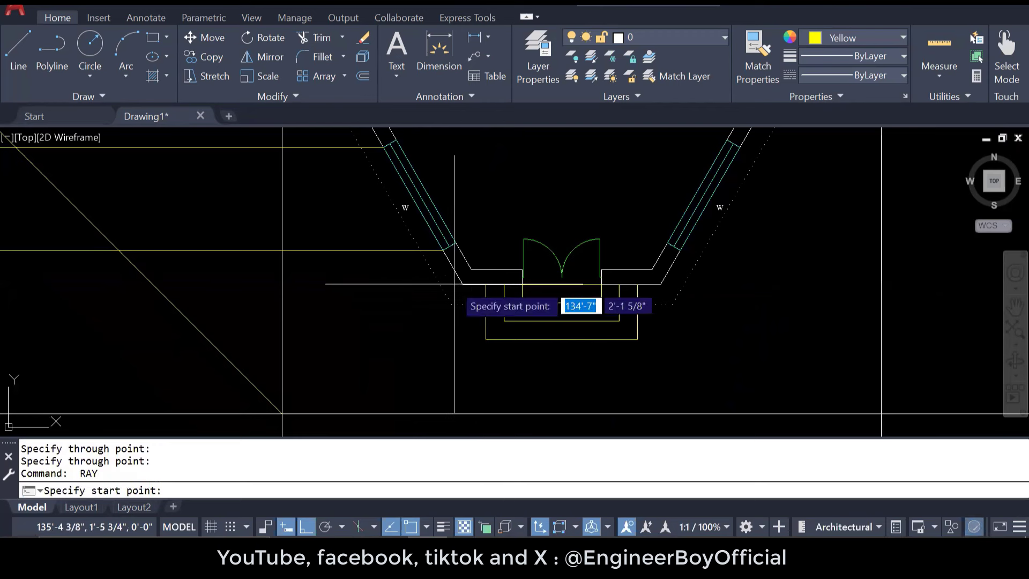
{"action": "left_click", "coordinate": [383, 284]}
{"action": "left_click", "coordinate": [383, 292]}
{"action": "key", "text": "Return"}
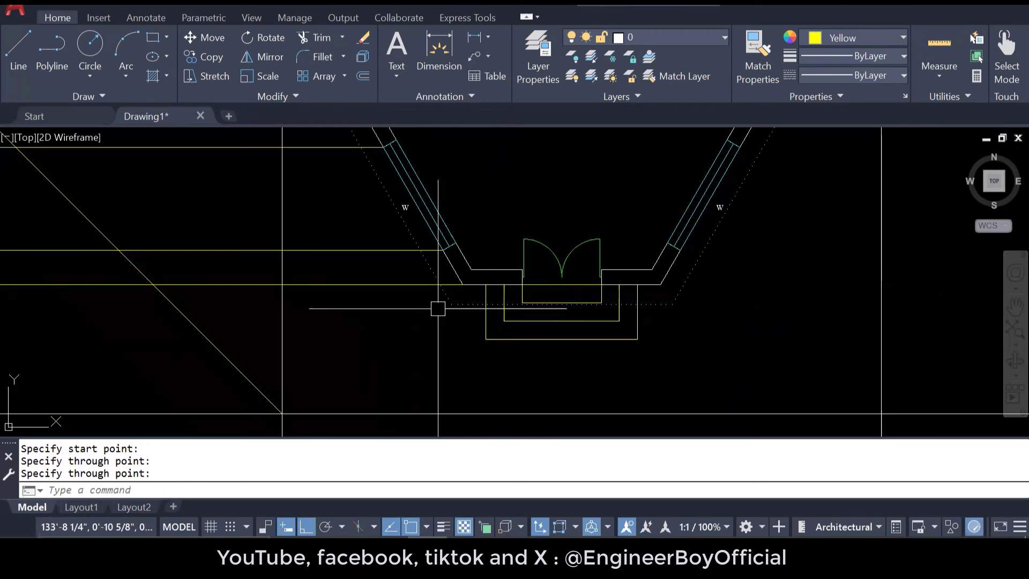
{"action": "key", "text": "Return"}
{"action": "left_click", "coordinate": [451, 303]}
{"action": "left_click", "coordinate": [391, 304]}
{"action": "key", "text": "Return"}
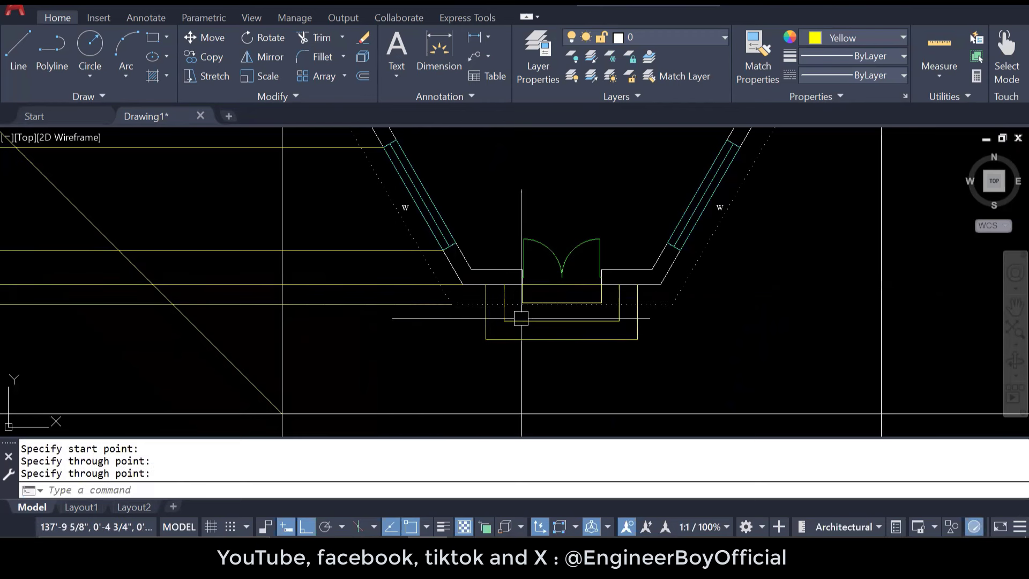
Step: Examine the entrance steps in the floor plan and compare them with the front elevation below
{"action": "middle_click_drag", "start_coordinate": [522, 319], "coordinate": [520, 265]}
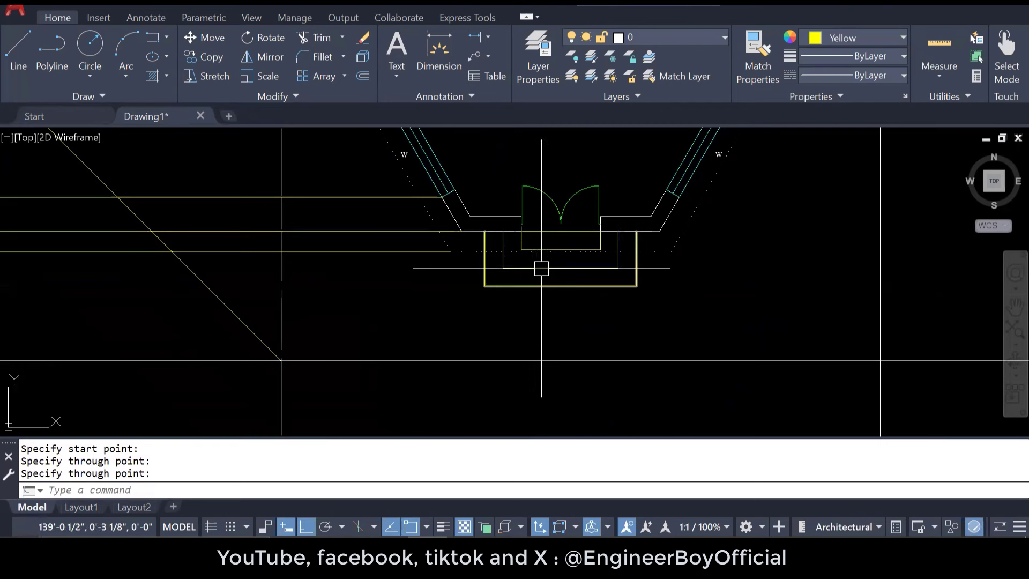
{"action": "scroll", "coordinate": [545, 267], "scroll_direction": "down", "scroll_amount": 3}
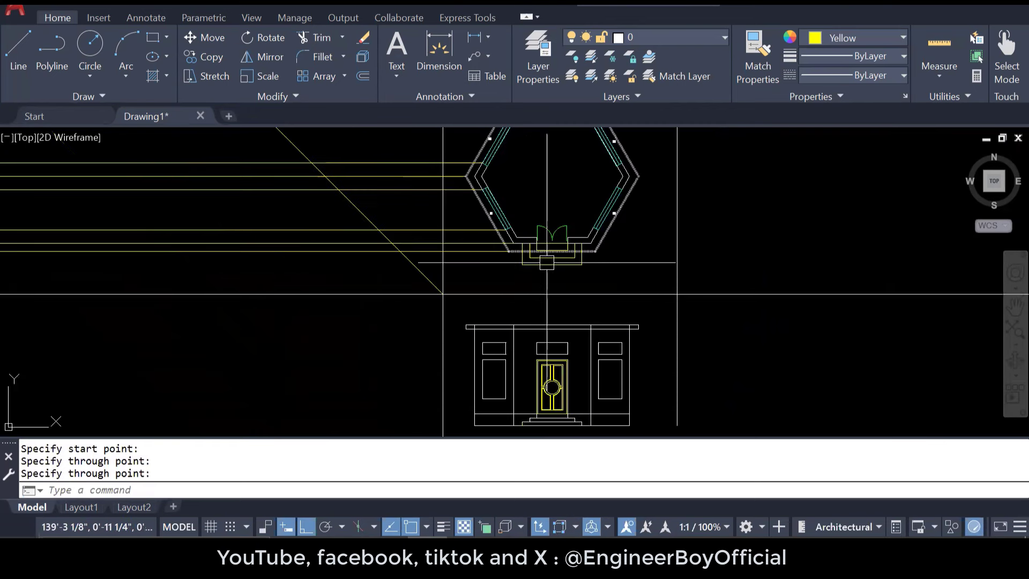
{"action": "middle_click_drag", "start_coordinate": [555, 382], "coordinate": [556, 321]}
{"action": "scroll", "coordinate": [556, 368], "scroll_direction": "up", "scroll_amount": 2}
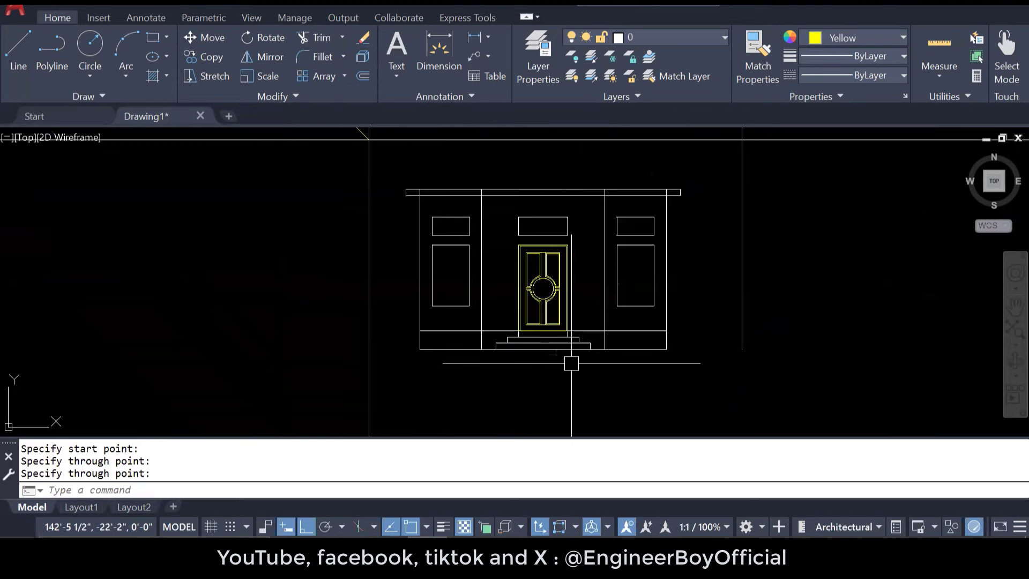
{"action": "scroll", "coordinate": [608, 363], "scroll_direction": "down", "scroll_amount": 4}
{"action": "key", "text": "Escape"}
{"action": "key", "text": "Escape"}
{"action": "key", "text": "Escape"}
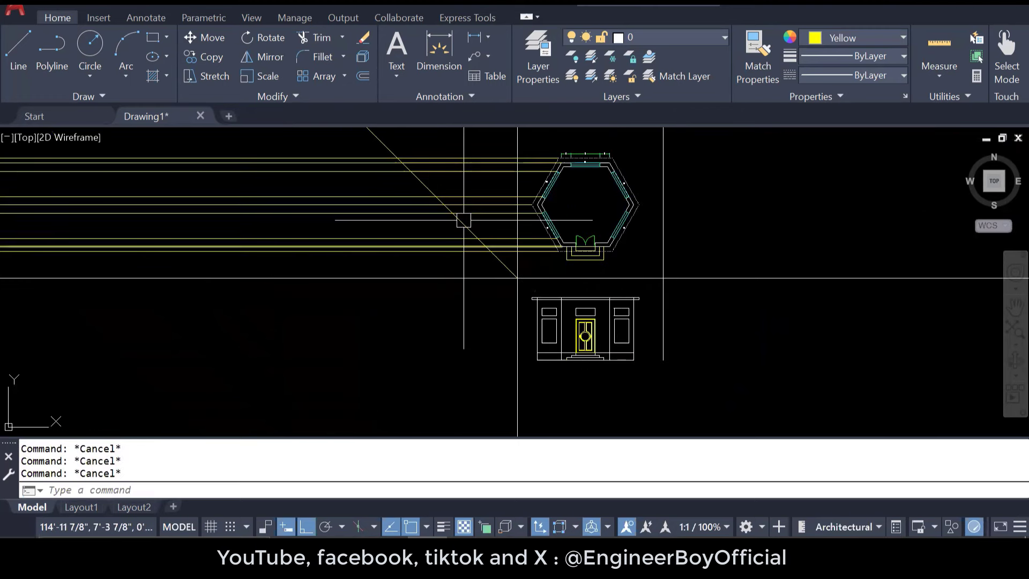
Step: Draw vertical rays downward from where the 45° ray crosses the projection rays of the upper-left roof and wall corners
{"action": "middle_click_drag", "start_coordinate": [463, 221], "coordinate": [462, 253]}
{"action": "scroll", "coordinate": [380, 187], "scroll_direction": "up", "scroll_amount": 2}
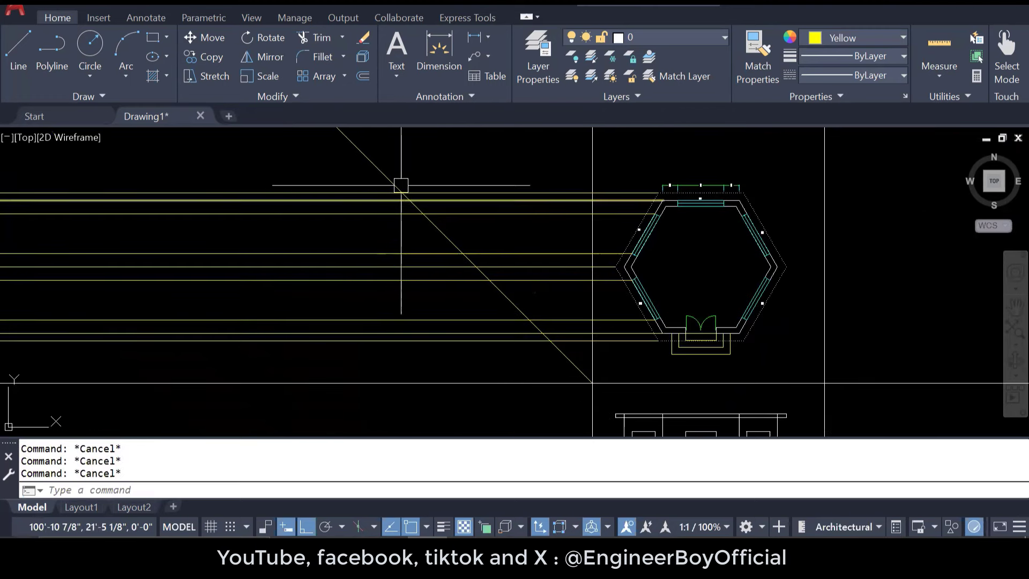
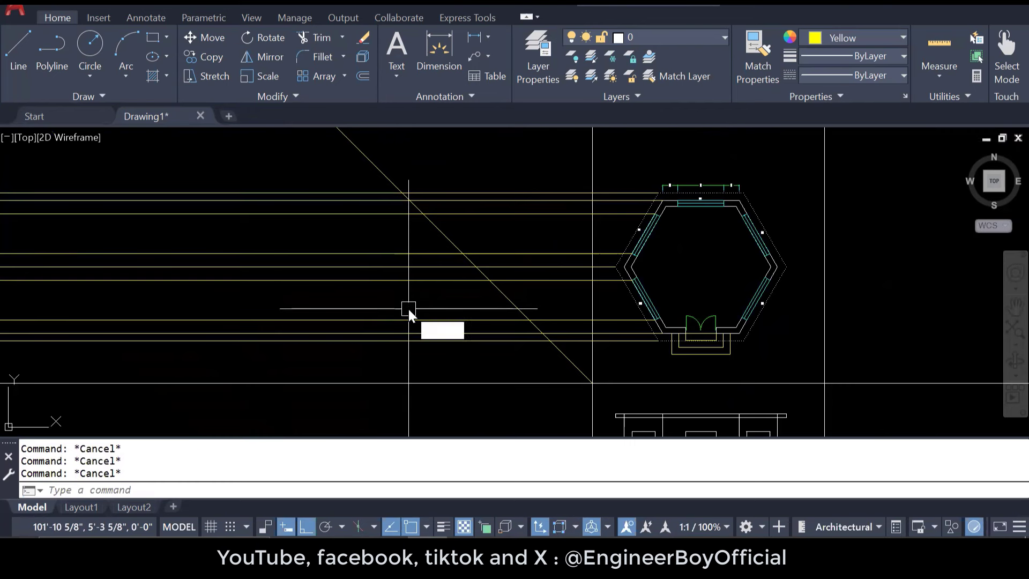
{"action": "type", "text": "RAY"}
{"action": "key", "text": "Return"}
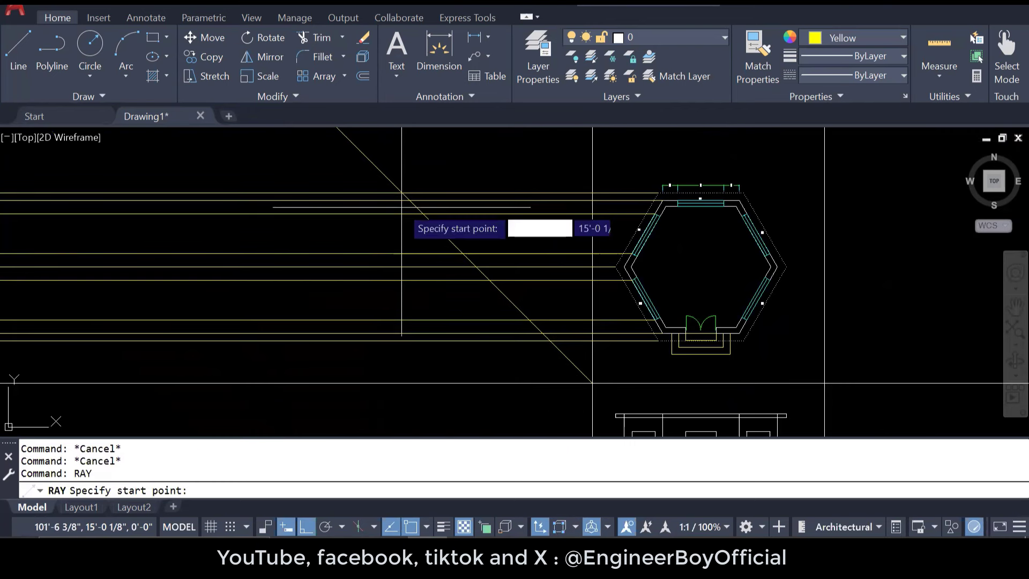
{"action": "scroll", "coordinate": [401, 209], "scroll_direction": "up", "scroll_amount": 3}
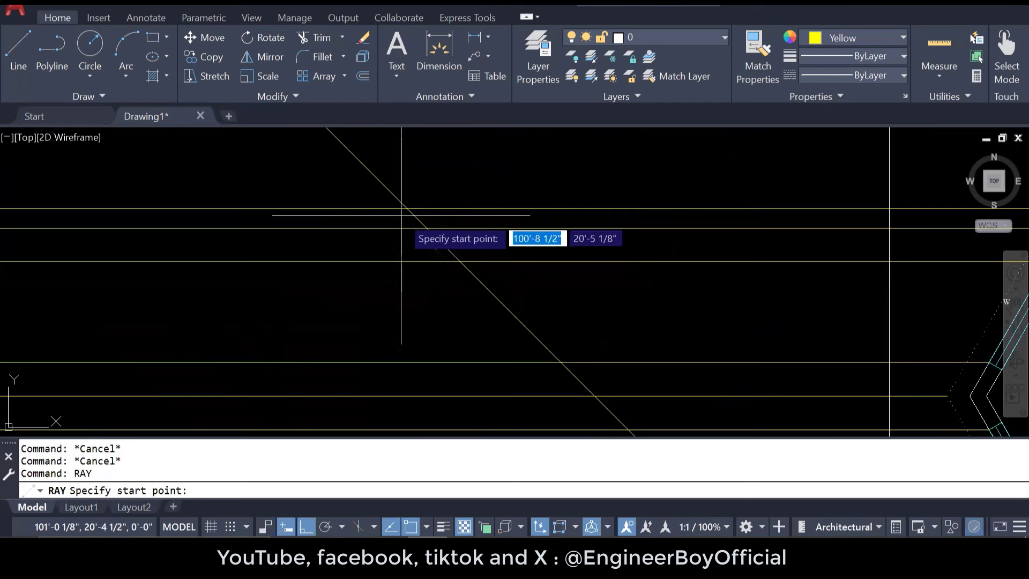
{"action": "left_click", "coordinate": [401, 215]}
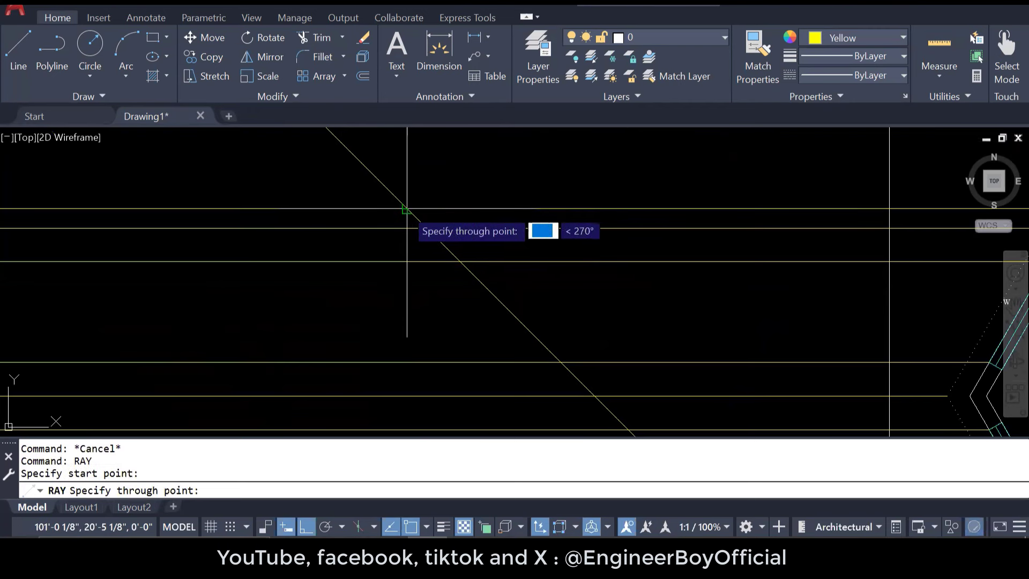
{"action": "left_click", "coordinate": [407, 306]}
{"action": "key", "text": "Return"}
{"action": "key", "text": "Return"}
{"action": "left_click", "coordinate": [427, 229]}
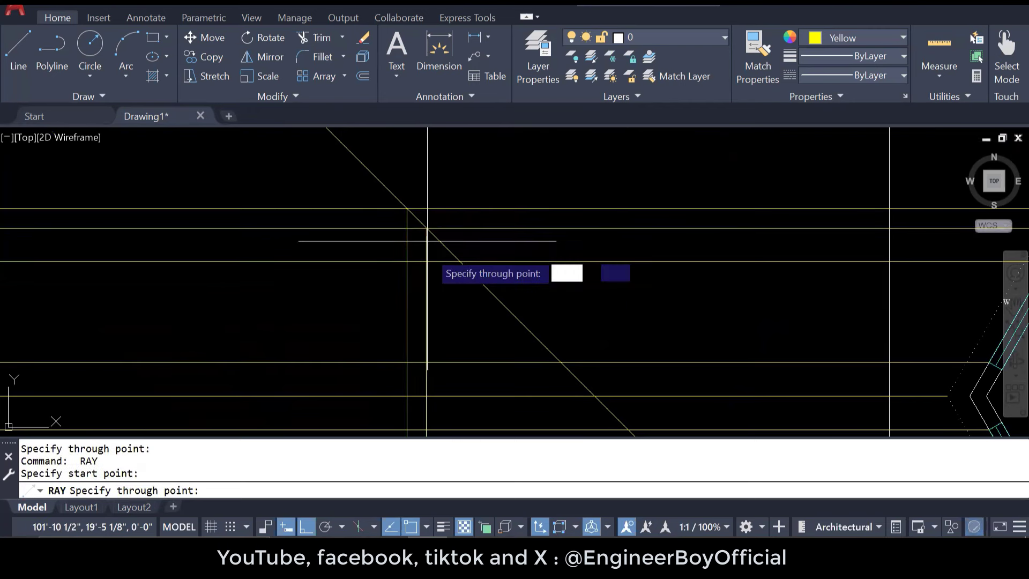
{"action": "left_click", "coordinate": [427, 241]}
{"action": "key", "text": "Return"}
Step: Draw a vertical ray downward from where the 45° ray crosses the projection ray of the upper-left window's upper end
{"action": "key", "text": "Return"}
{"action": "left_click", "coordinate": [459, 262]}
{"action": "left_click", "coordinate": [459, 300]}
{"action": "key", "text": "Return"}
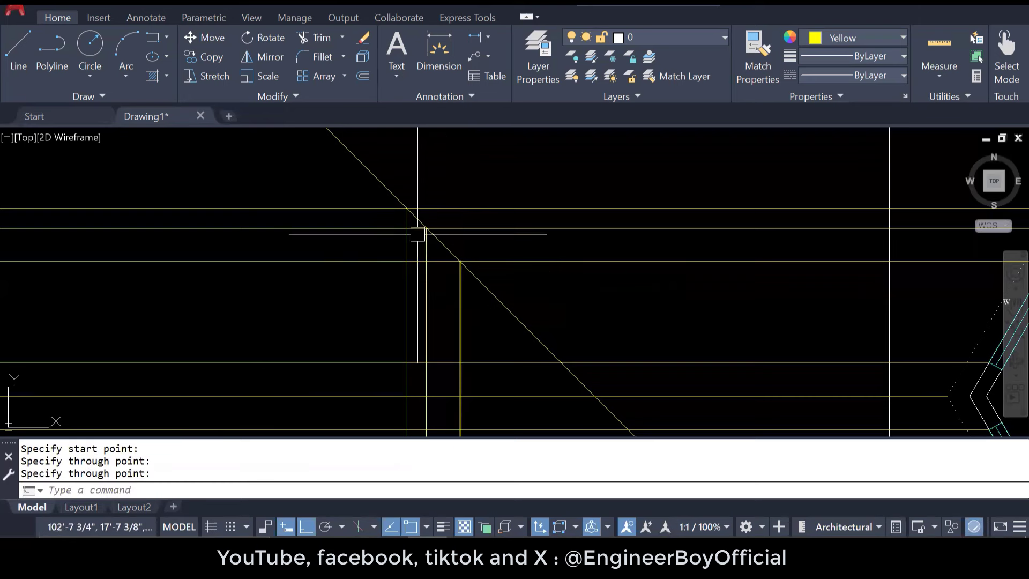
Step: Draw vertical rays downward from where the 45° ray crosses the projection rays of the upper-left window's lower end and the hexagon's left corner
{"action": "scroll", "coordinate": [371, 202], "scroll_direction": "down", "scroll_amount": 2}
{"action": "key", "text": "Return"}
{"action": "left_click", "coordinate": [488, 296]}
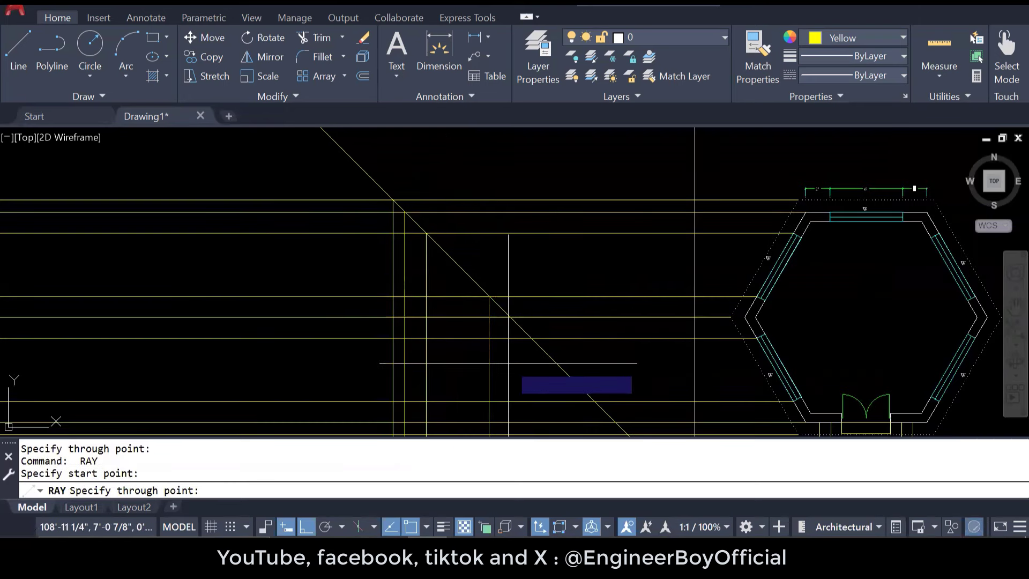
{"action": "left_click", "coordinate": [488, 370]}
{"action": "key", "text": "Return"}
{"action": "key", "text": "Return"}
{"action": "left_click", "coordinate": [510, 317]}
{"action": "left_click", "coordinate": [510, 375]}
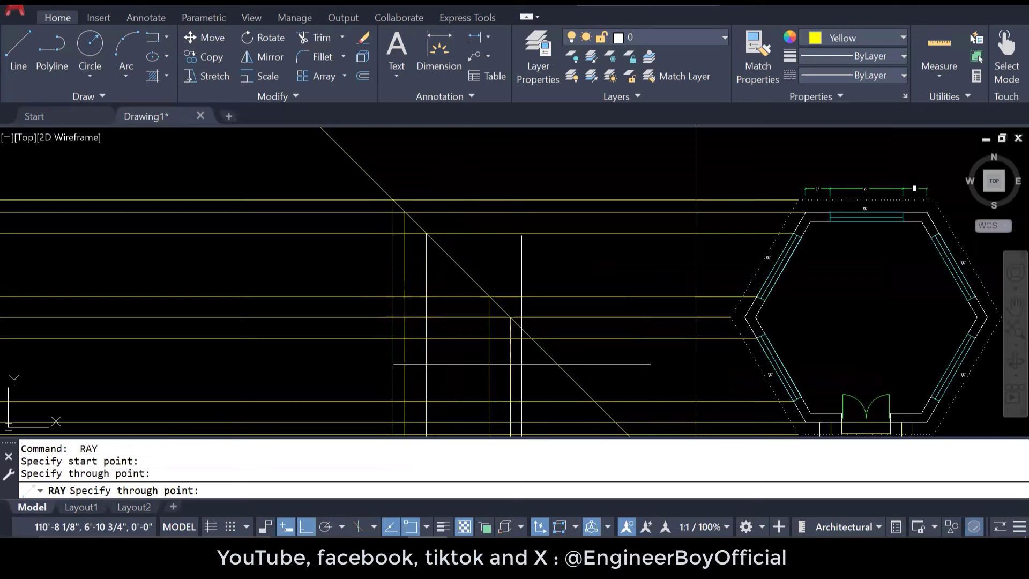
Step: Draw vertical rays downward from where the 45° ray crosses the projection rays of the lower-left window's upper and lower ends
{"action": "key", "text": "Return"}
{"action": "key", "text": "Return"}
{"action": "left_click", "coordinate": [532, 361]}
{"action": "key", "text": "Return"}
{"action": "middle_click_drag", "start_coordinate": [540, 338], "coordinate": [397, 165]}
{"action": "key", "text": "Return"}
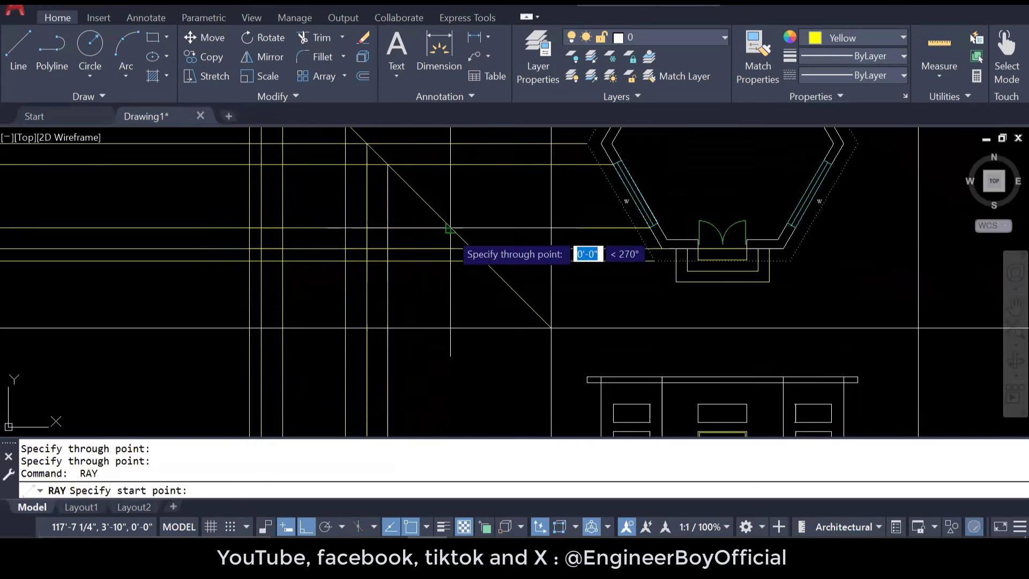
{"action": "left_click", "coordinate": [449, 276]}
Step: Draw vertical rays downward from where the 45° ray crosses the projection rays of the lower-left wall and roof corners
{"action": "key", "text": "Return"}
{"action": "key", "text": "Return"}
{"action": "left_click", "coordinate": [472, 248]}
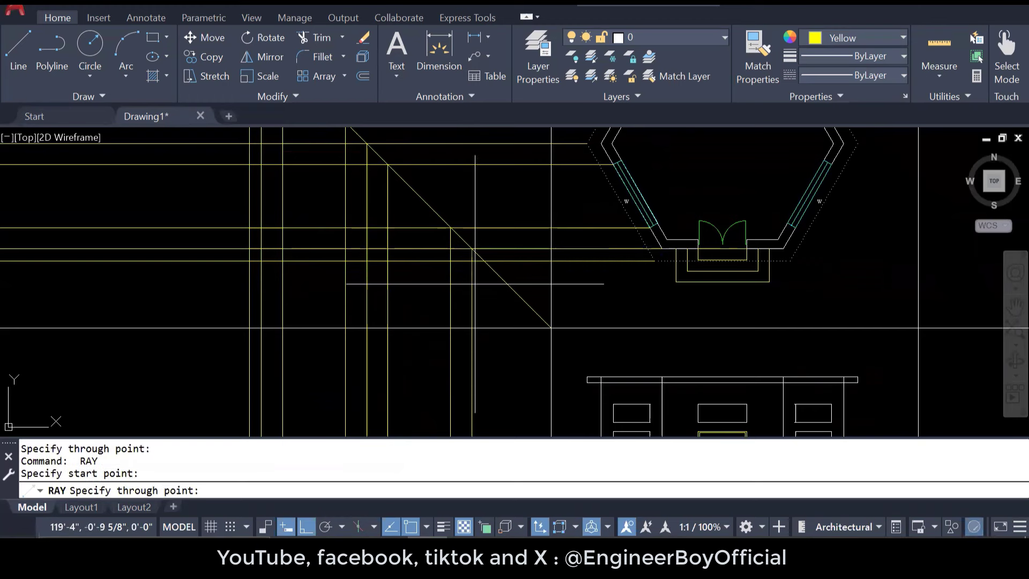
{"action": "left_click", "coordinate": [475, 283]}
{"action": "key", "text": "Return"}
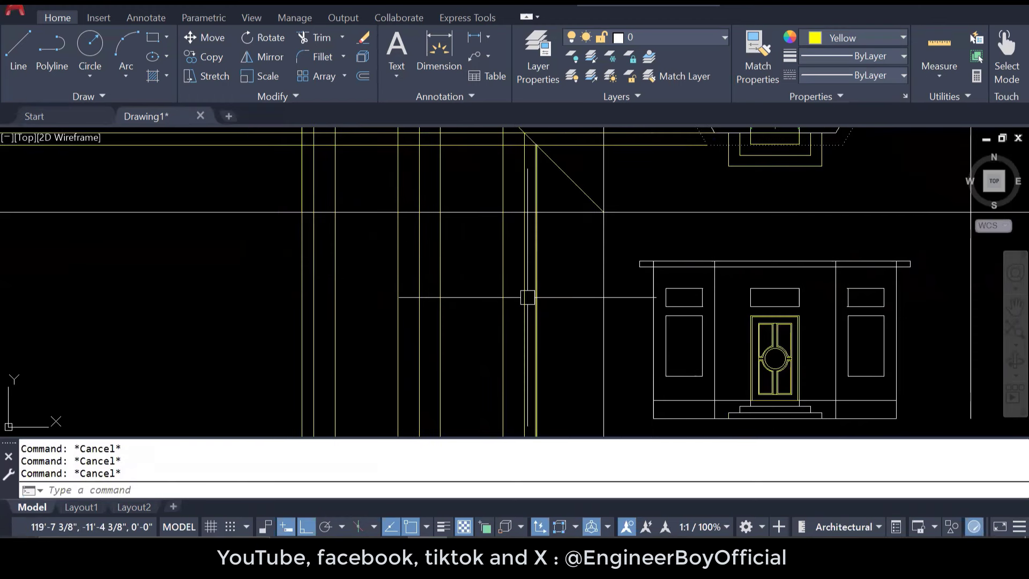
Step: Draw a horizontal ray leftward from the upper-left corner of the front elevation's roof slab across the vertical rays
{"action": "scroll", "coordinate": [526, 302], "scroll_direction": "down", "scroll_amount": 2}
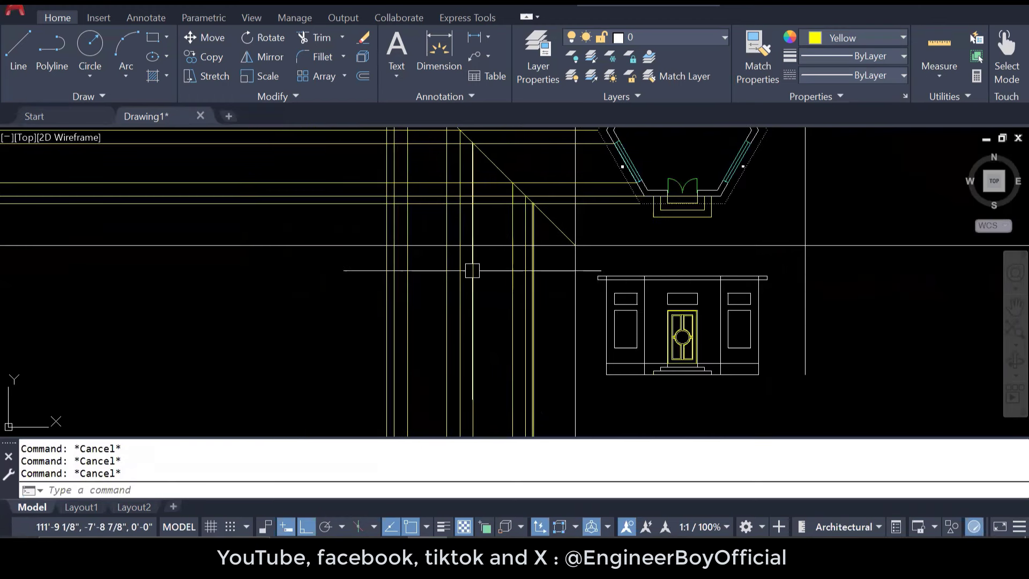
{"action": "scroll", "coordinate": [604, 293], "scroll_direction": "up", "scroll_amount": 2}
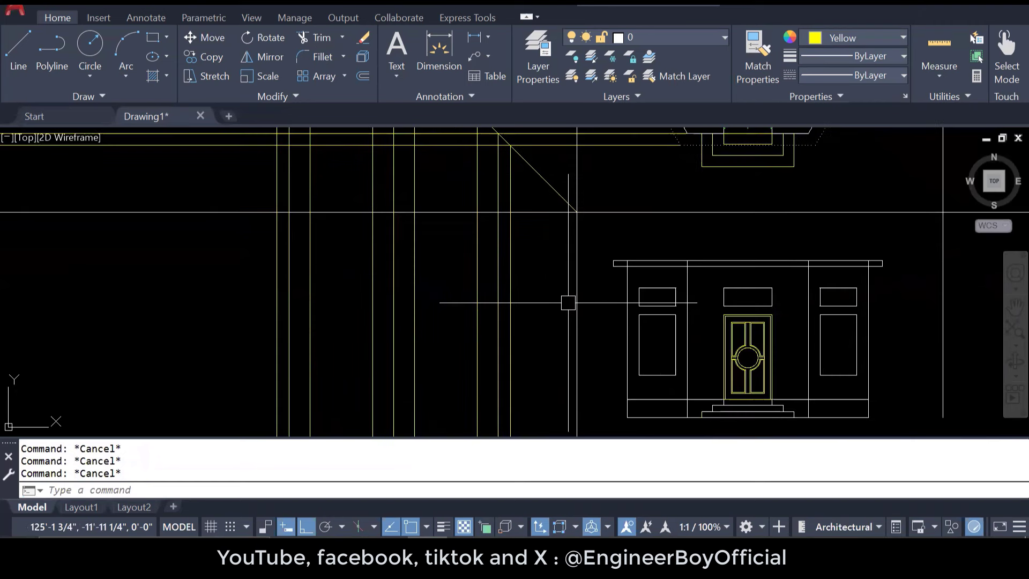
{"action": "type", "text": "RAY"}
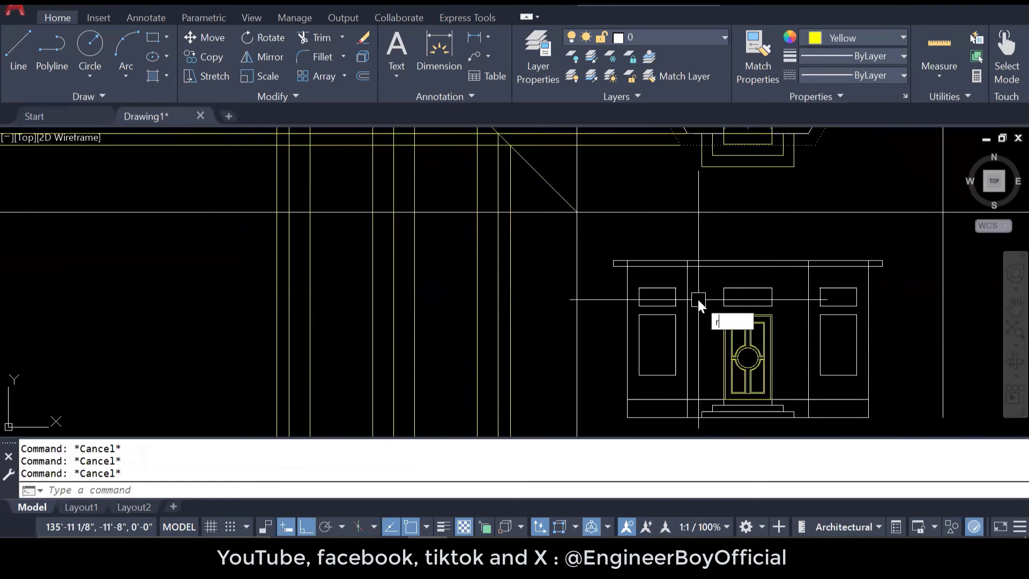
{"action": "key", "text": "Return"}
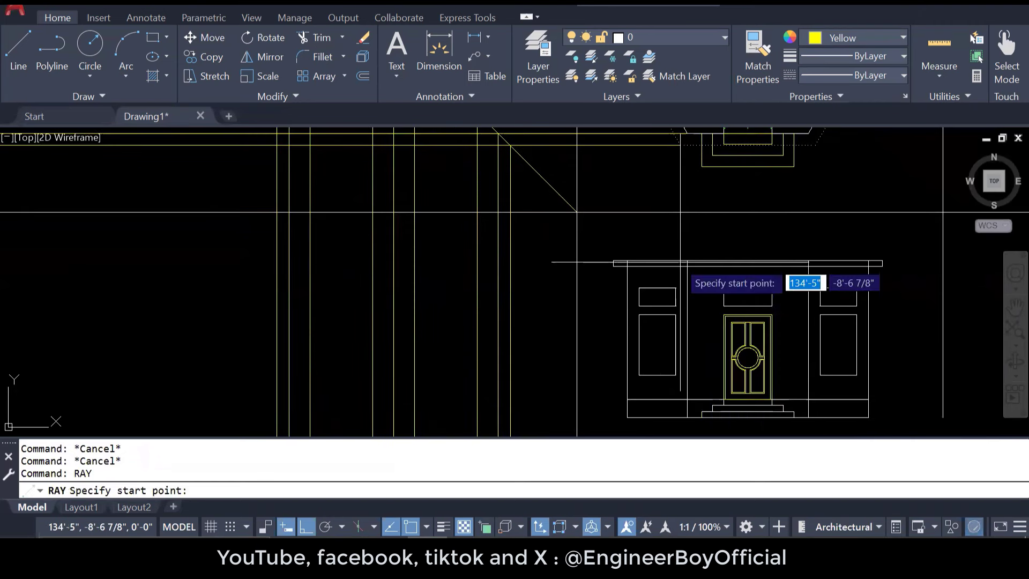
{"action": "left_click", "coordinate": [614, 263]}
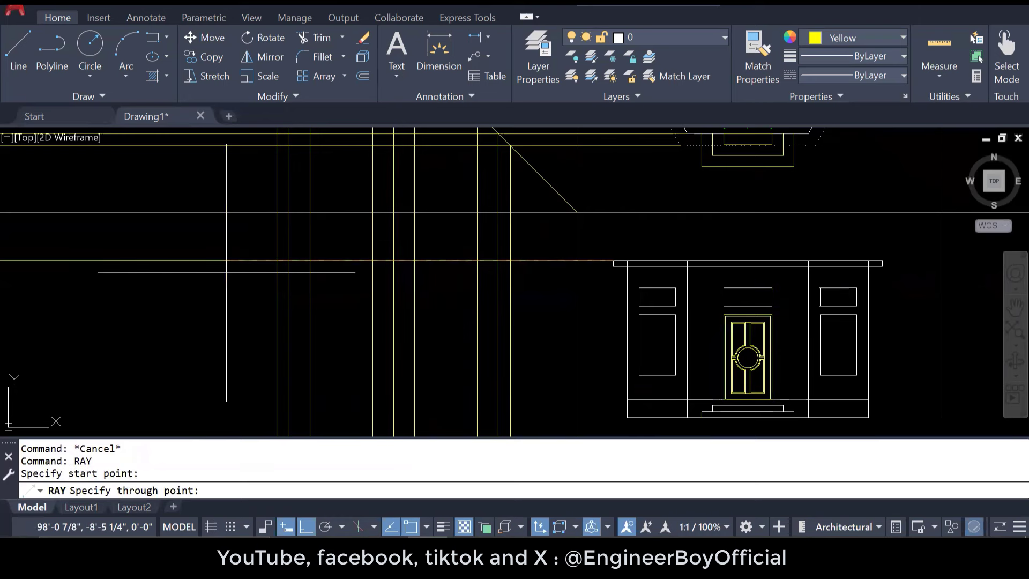
{"action": "left_click", "coordinate": [226, 273]}
{"action": "key", "text": "Return"}
Step: Draw a horizontal ray leftward from the lower-left base corner of the front elevation
{"action": "middle_click_drag", "start_coordinate": [527, 294], "coordinate": [543, 222]}
{"action": "key", "text": "Return"}
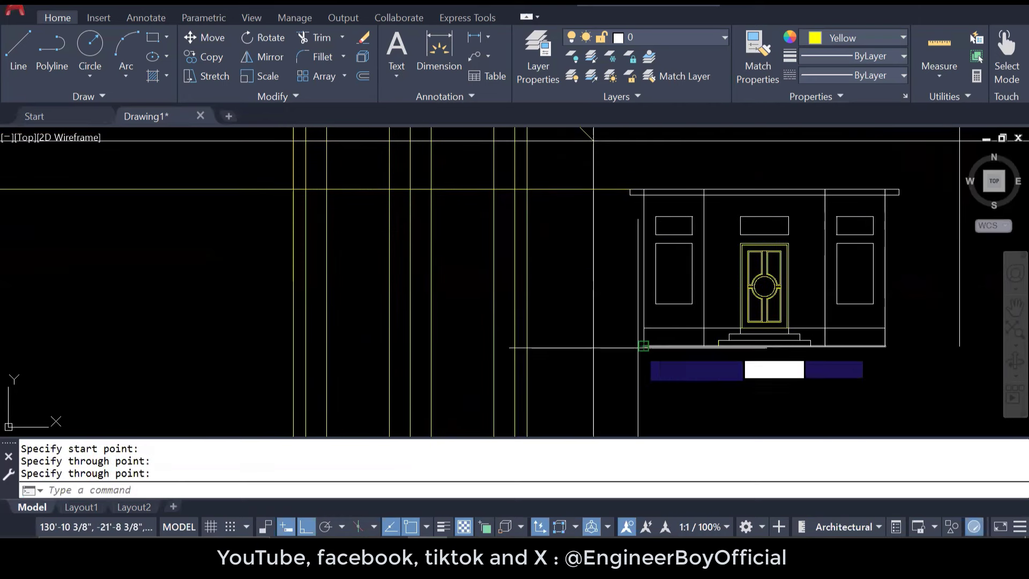
{"action": "left_click", "coordinate": [646, 346]}
{"action": "left_click", "coordinate": [234, 346]}
{"action": "key", "text": "Escape"}
{"action": "key", "text": "Escape"}
{"action": "key", "text": "Escape"}
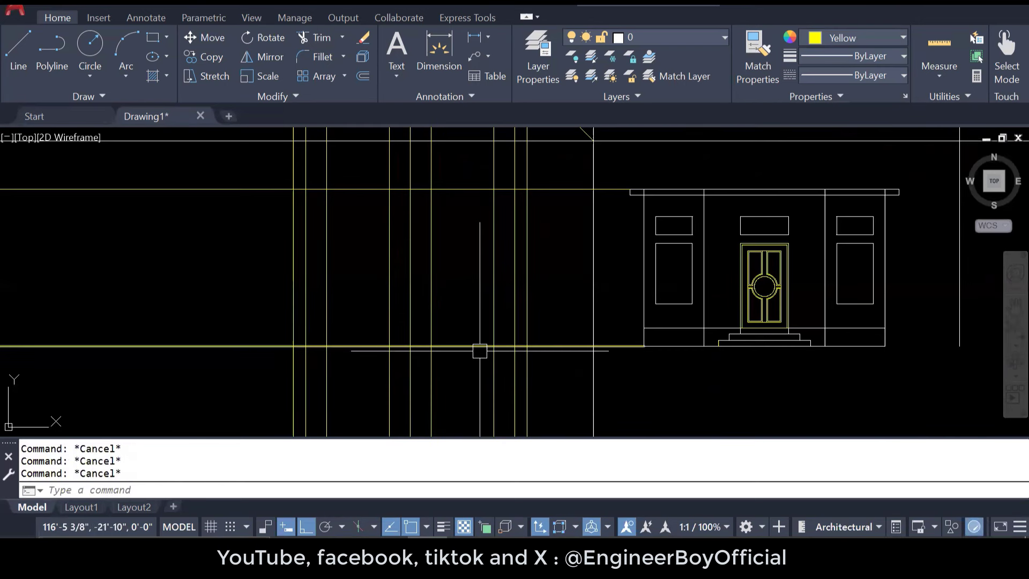
Step: Trim the roof and base rays beyond the leftmost vertical ray, and trim the vertical rays below the base line
{"action": "type", "text": "tr"}
{"action": "key", "text": "Return"}
{"action": "left_click", "coordinate": [271, 345]}
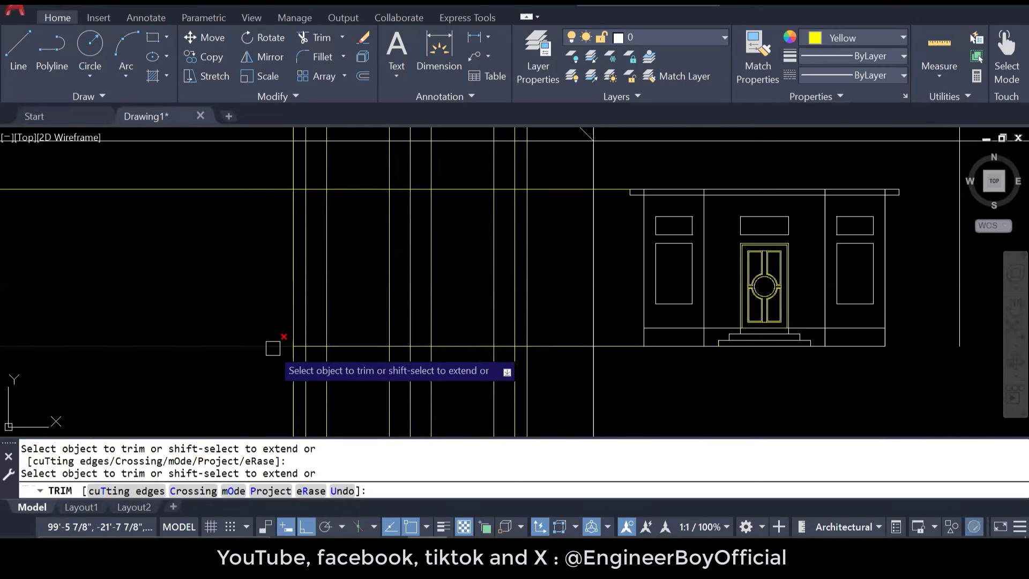
{"action": "left_click", "coordinate": [262, 188]}
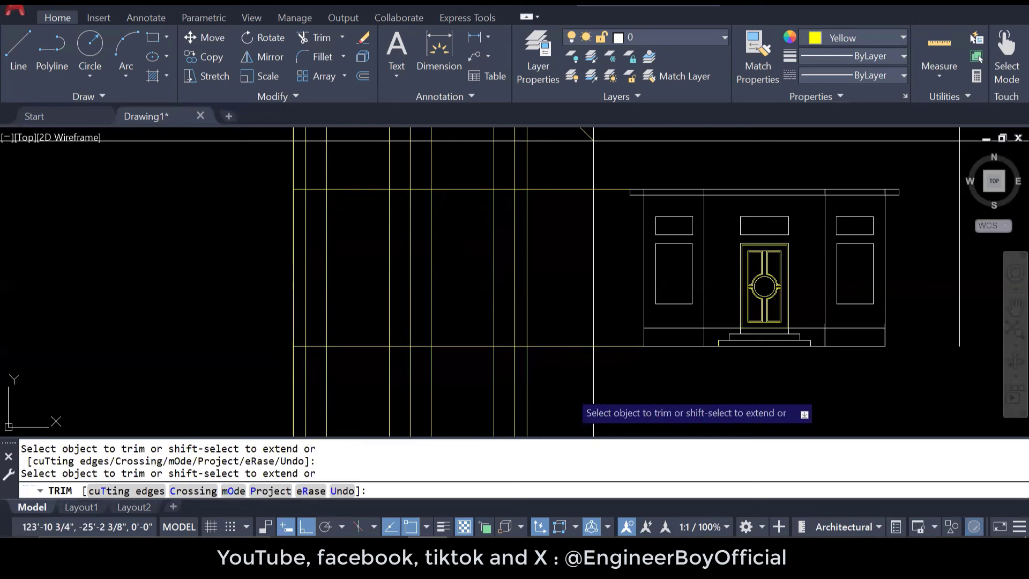
{"action": "left_click", "coordinate": [568, 390]}
{"action": "left_click", "coordinate": [255, 406]}
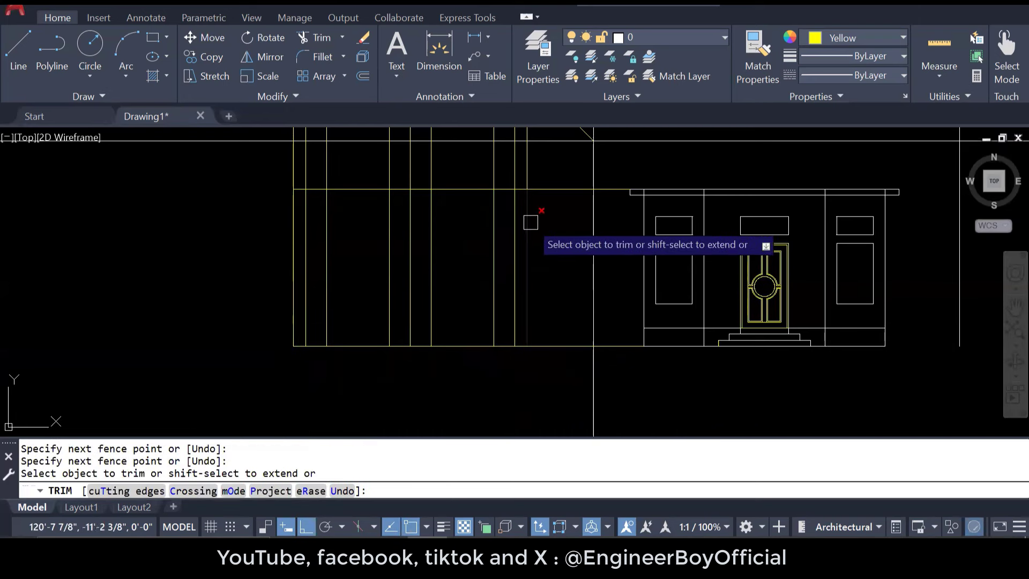
{"action": "middle_click_drag", "start_coordinate": [531, 232], "coordinate": [527, 308]}
{"action": "key", "text": "Escape"}
{"action": "key", "text": "Escape"}
{"action": "key", "text": "Escape"}
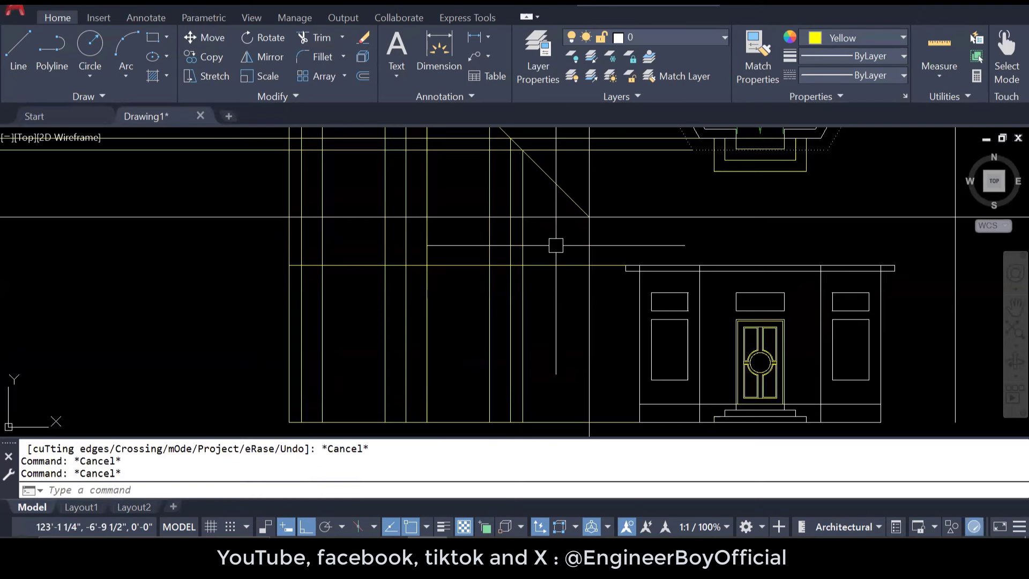
{"action": "key", "text": "Escape"}
Step: Draw a horizontal ray leftward from the upper-left corner of the front elevation's tall left window
{"action": "middle_click_drag", "start_coordinate": [473, 416], "coordinate": [462, 376]}
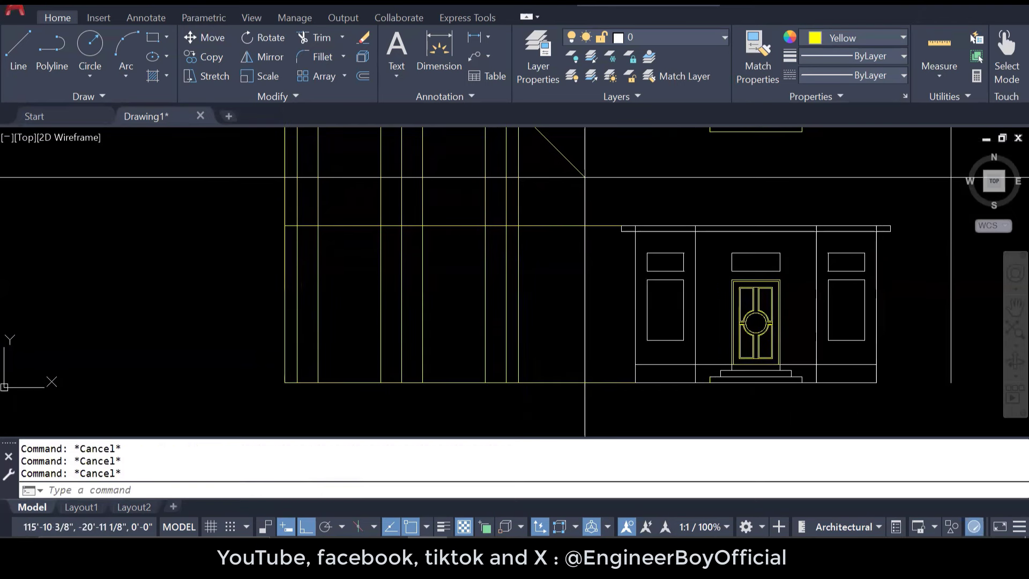
{"action": "type", "text": "ra"}
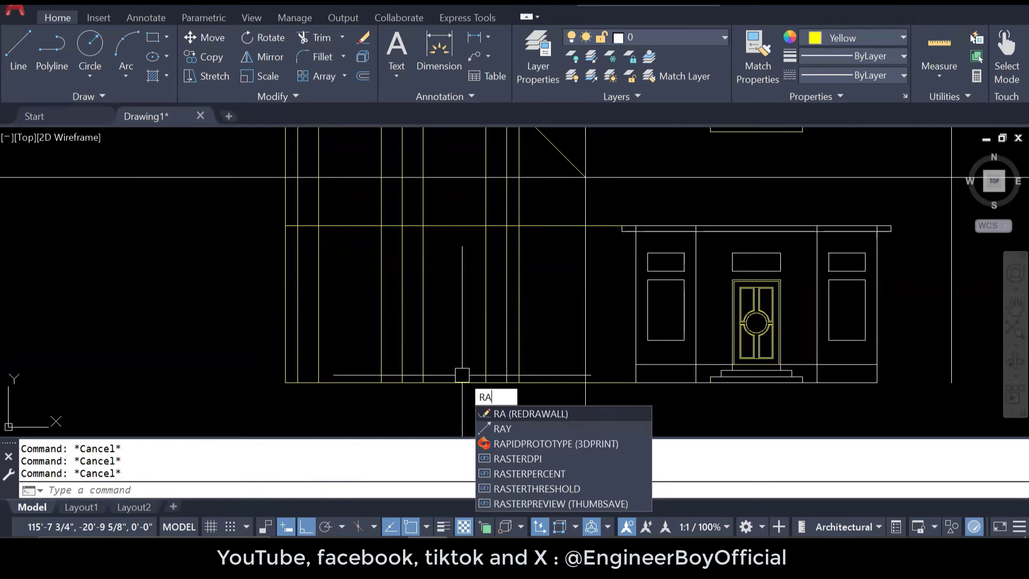
{"action": "type", "text": "y"}
{"action": "key", "text": "Return"}
{"action": "left_click", "coordinate": [647, 279]}
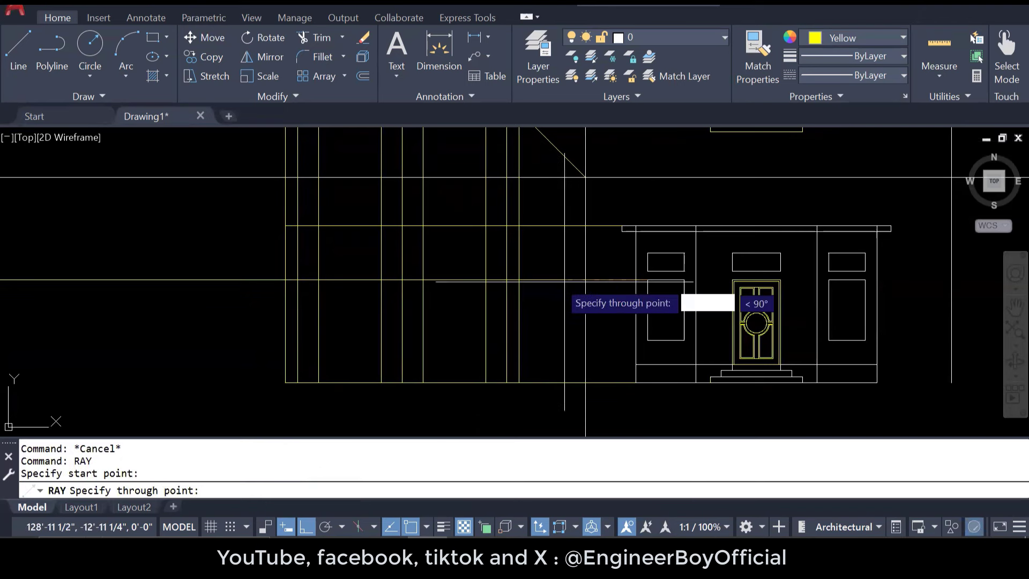
{"action": "left_click", "coordinate": [555, 274]}
{"action": "key", "text": "Return"}
Step: Draw horizontal rays leftward from the lower-left and upper-left corners of the small window above the front elevation's tall left window
{"action": "scroll", "coordinate": [646, 272], "scroll_direction": "up", "scroll_amount": 4}
{"action": "key", "text": "Return"}
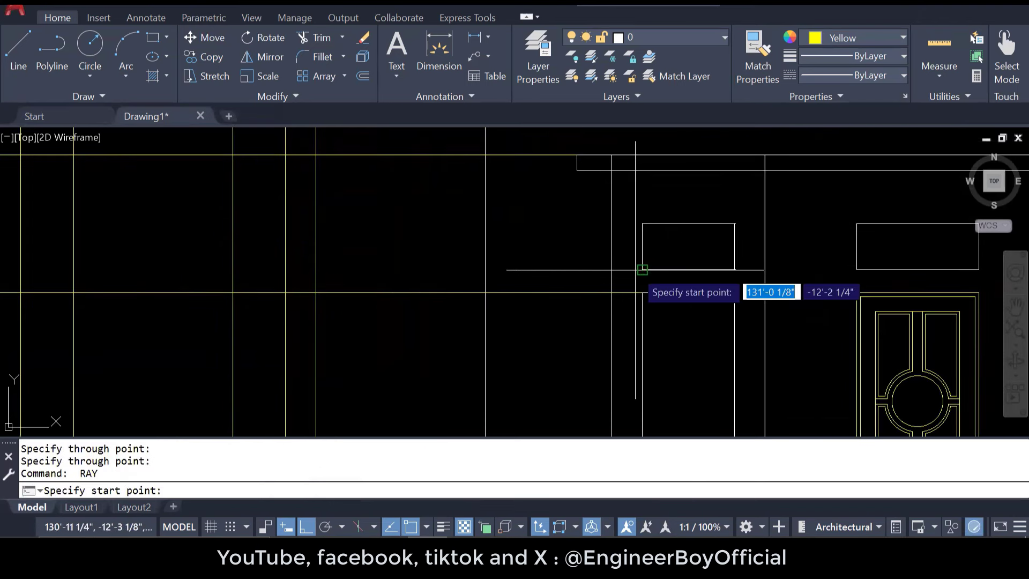
{"action": "left_click", "coordinate": [643, 270]}
{"action": "left_click", "coordinate": [477, 271]}
{"action": "key", "text": "Return"}
{"action": "key", "text": "Return"}
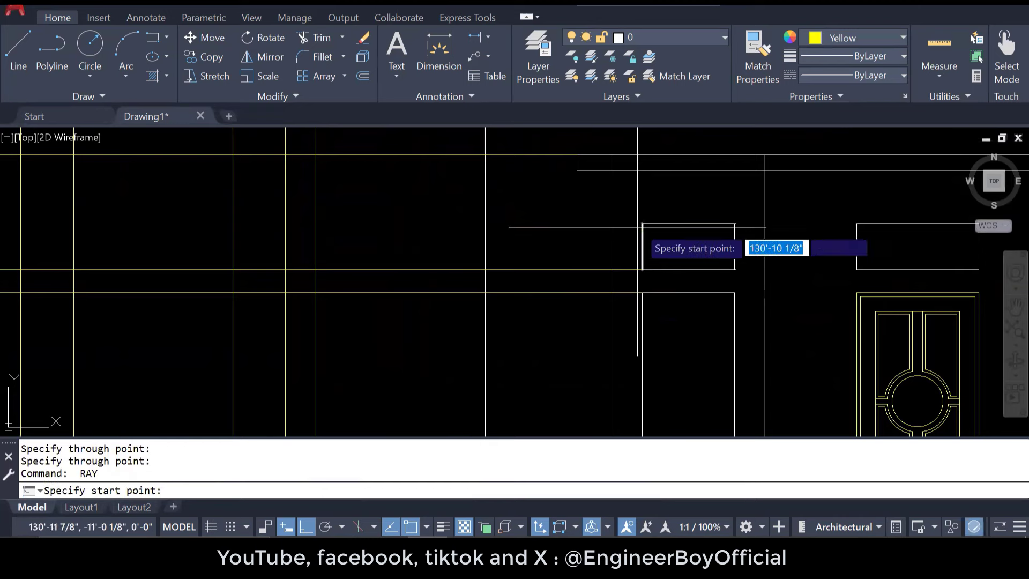
{"action": "left_click", "coordinate": [643, 224]}
{"action": "left_click", "coordinate": [563, 224]}
{"action": "key", "text": "Return"}
Step: Draw a horizontal ray leftward from the lower-left corner of the front elevation's tall left window
{"action": "scroll", "coordinate": [558, 223], "scroll_direction": "down", "scroll_amount": 5}
{"action": "key", "text": "Return"}
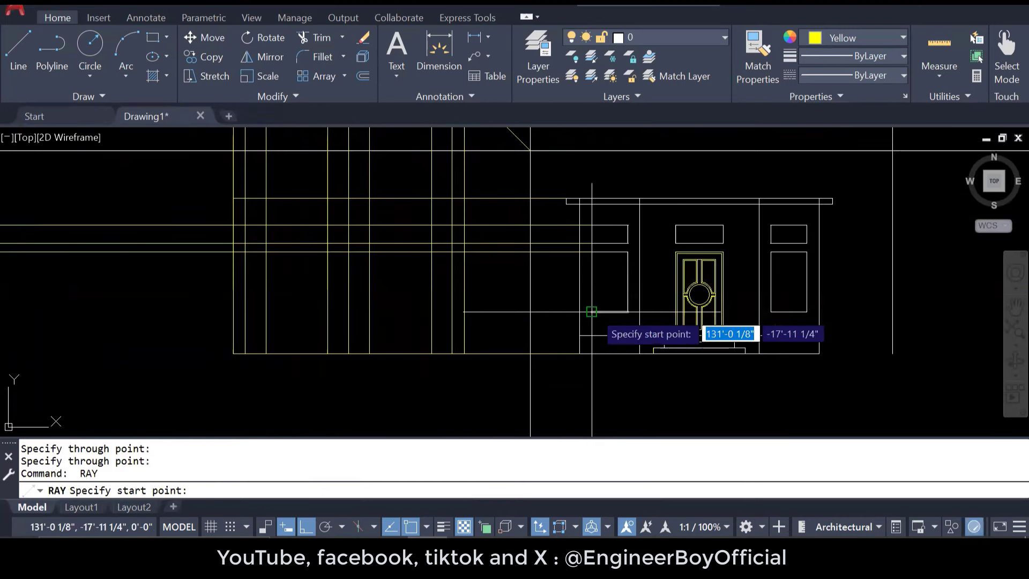
{"action": "left_click", "coordinate": [593, 311]}
{"action": "left_click", "coordinate": [563, 312]}
{"action": "key", "text": "Return"}
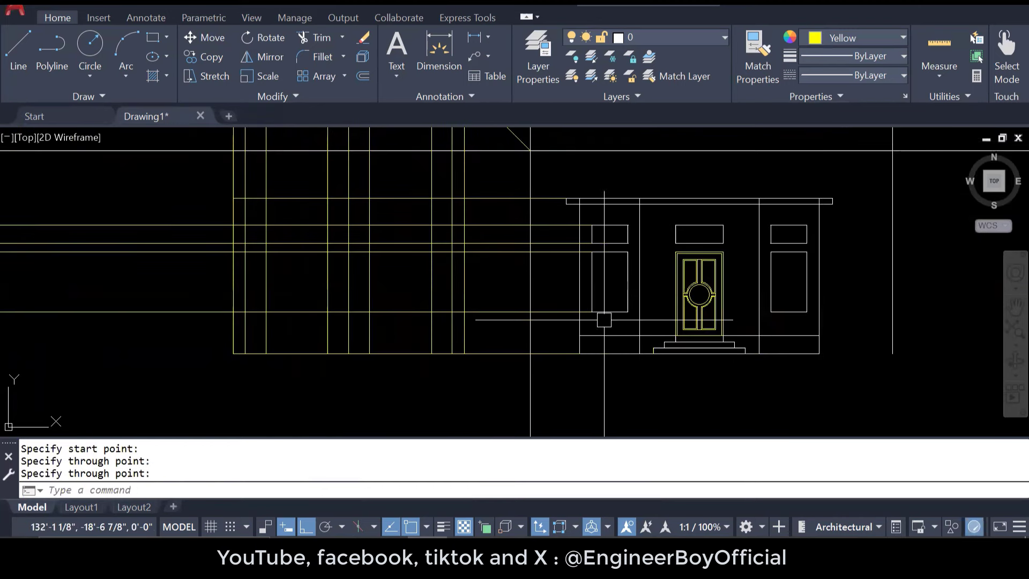
Step: Draw a horizontal ray leftward from the left end of the front elevation's plinth line
{"action": "scroll", "coordinate": [585, 337], "scroll_direction": "up", "scroll_amount": 5}
{"action": "key", "text": "Return"}
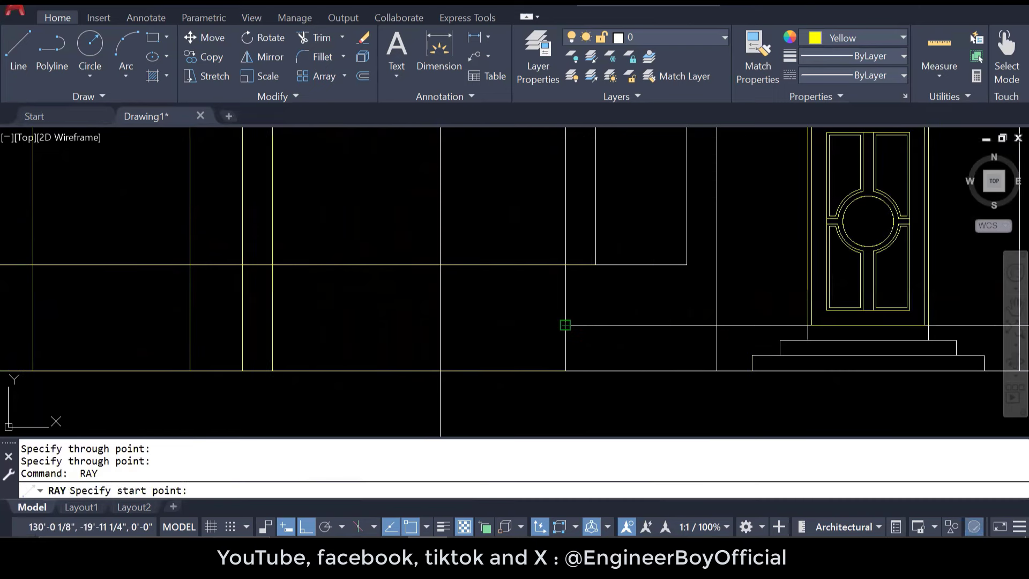
{"action": "left_click", "coordinate": [562, 325]}
{"action": "scroll", "coordinate": [557, 328], "scroll_direction": "down", "scroll_amount": 2}
{"action": "left_click", "coordinate": [528, 328]}
{"action": "key", "text": "Escape"}
{"action": "scroll", "coordinate": [600, 365], "scroll_direction": "down", "scroll_amount": 2}
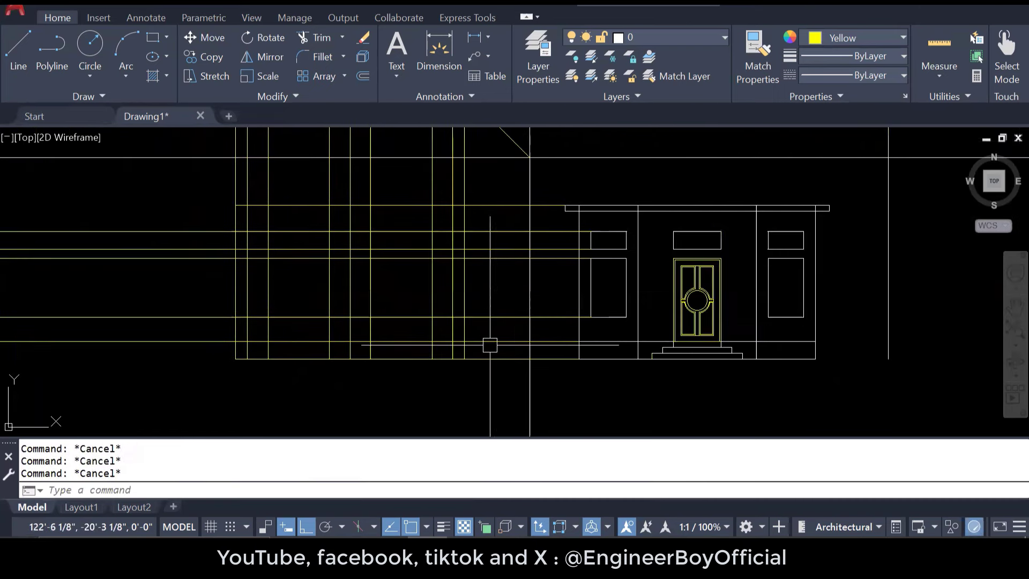
Step: Trim the upper three window rays between the side elevation's middle corner line and right-hand window, plus the vertical ray above the window's left edge
{"action": "scroll", "coordinate": [313, 315], "scroll_direction": "up", "scroll_amount": 2}
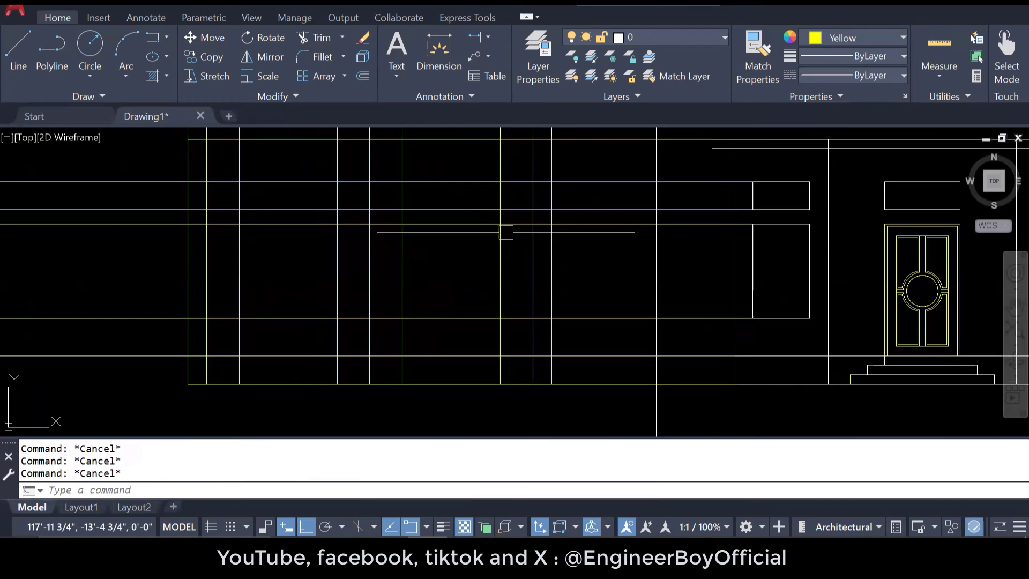
{"action": "key", "text": "Return"}
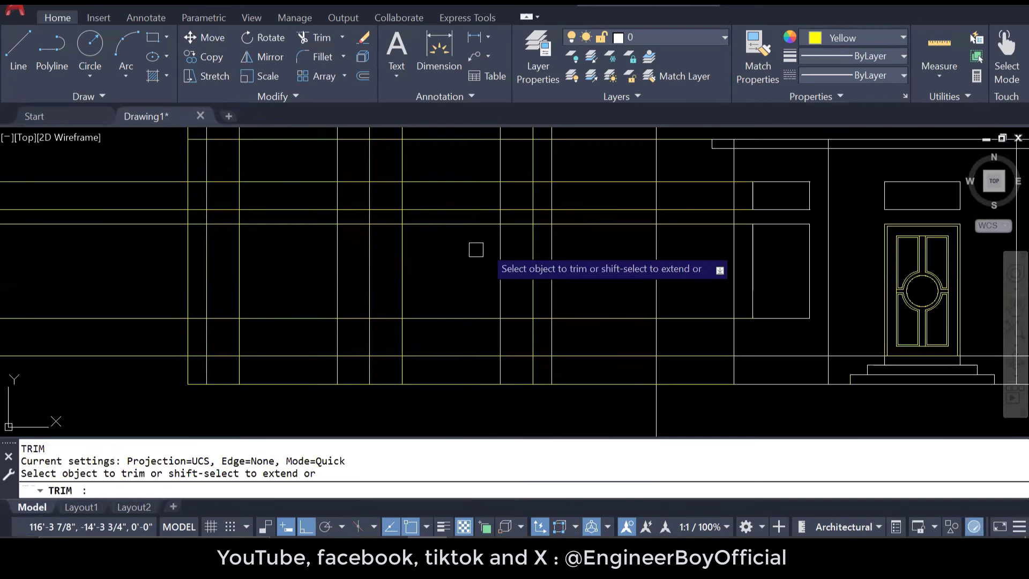
{"action": "scroll", "coordinate": [407, 218], "scroll_direction": "up", "scroll_amount": 2}
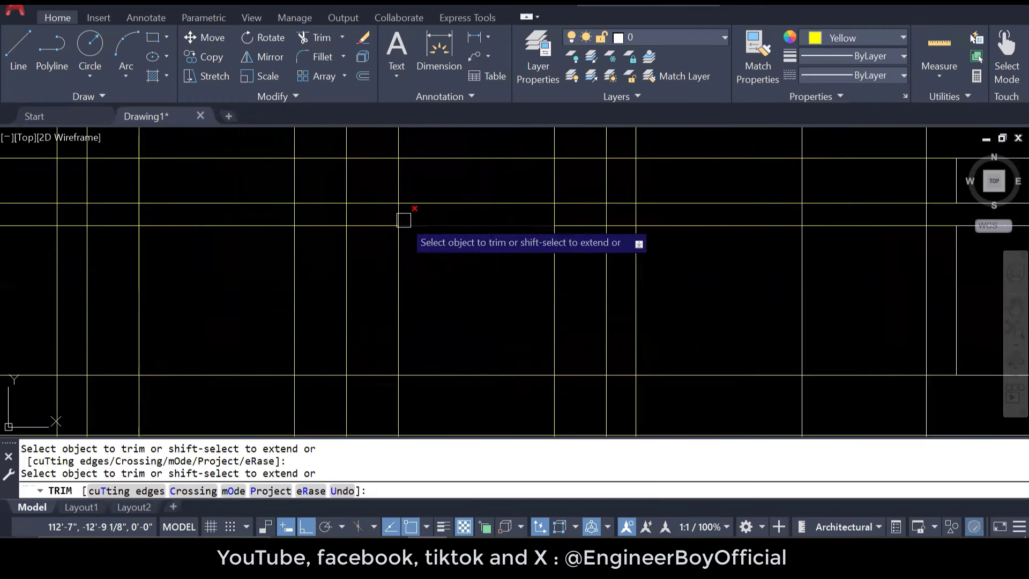
{"action": "left_click", "coordinate": [386, 159]}
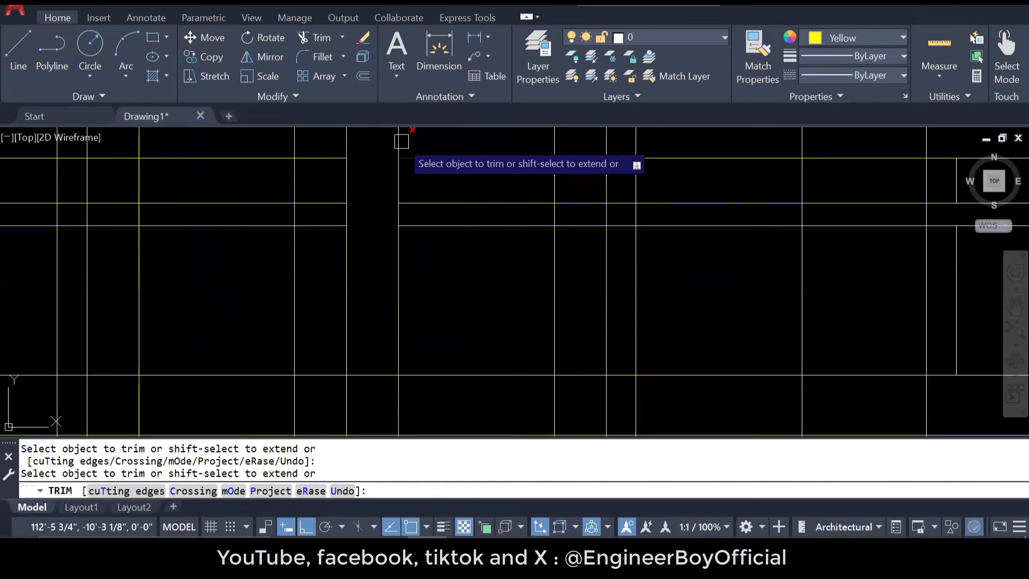
{"action": "left_click", "coordinate": [399, 141]}
Step: Trim the right-hand window's vertical edge rays out of the gap between its small upper and tall lower openings
{"action": "left_click", "coordinate": [407, 204]}
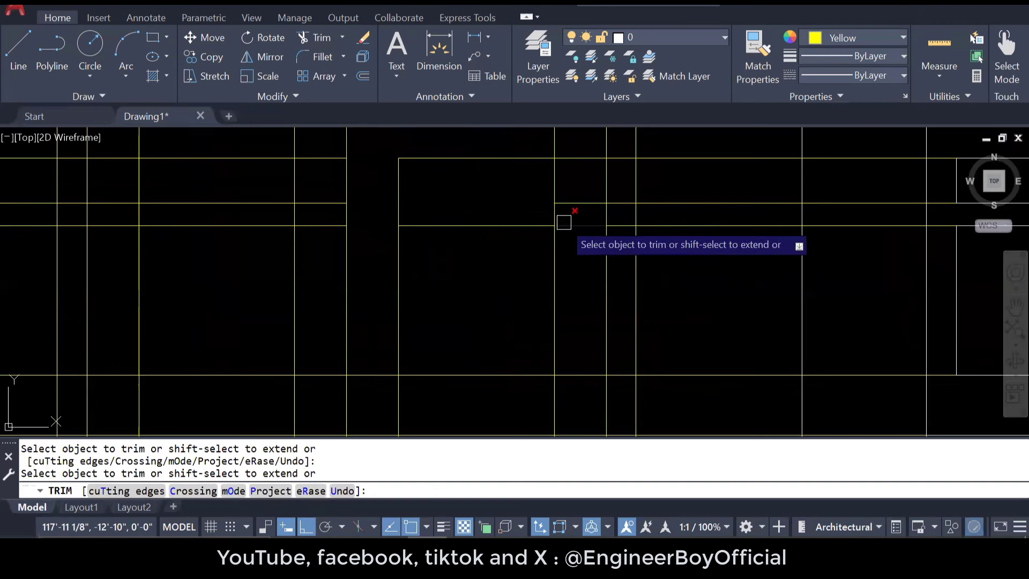
{"action": "key", "text": "ctrl+z"}
{"action": "middle_click_drag", "start_coordinate": [554, 230], "coordinate": [538, 259]}
{"action": "scroll", "coordinate": [545, 243], "scroll_direction": "up", "scroll_amount": 4}
{"action": "left_click", "coordinate": [536, 242]}
{"action": "left_click", "coordinate": [509, 241]}
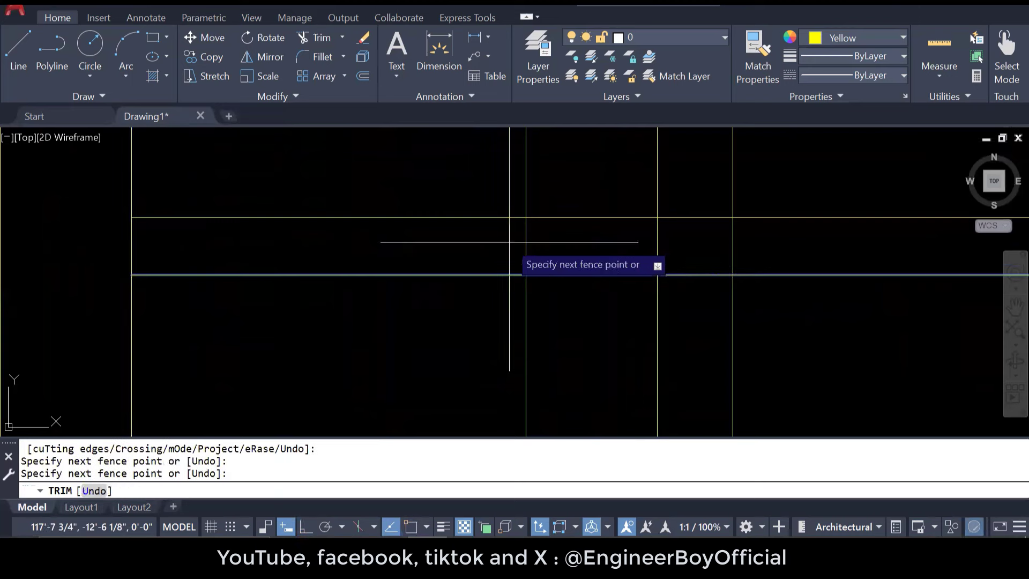
{"action": "scroll", "coordinate": [432, 248], "scroll_direction": "down", "scroll_amount": 5}
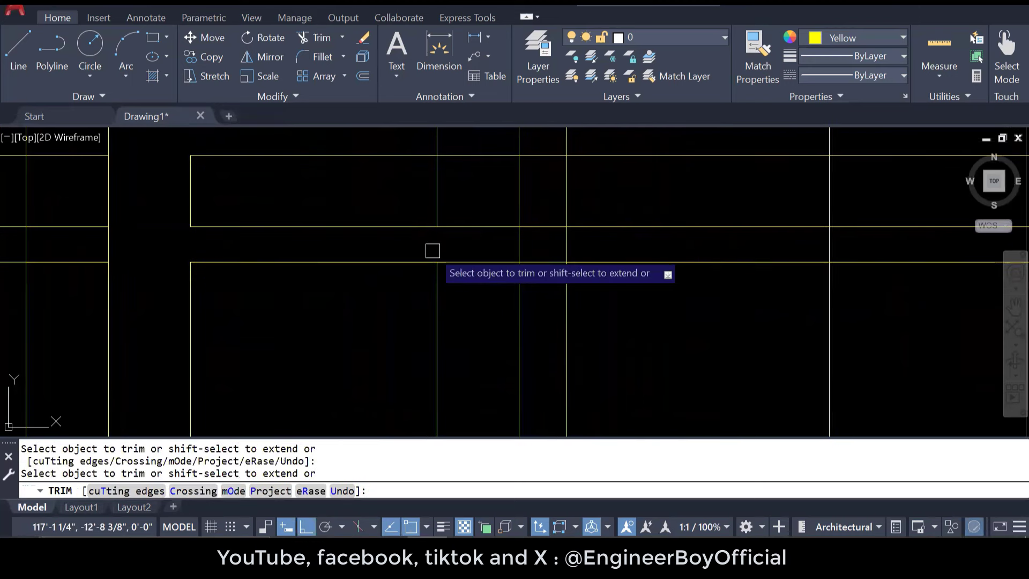
Step: Trim the upper three window rays between the right-hand window and the adjacent wall line, plus the vertical ray above the window's right edge
{"action": "left_click", "coordinate": [463, 240]}
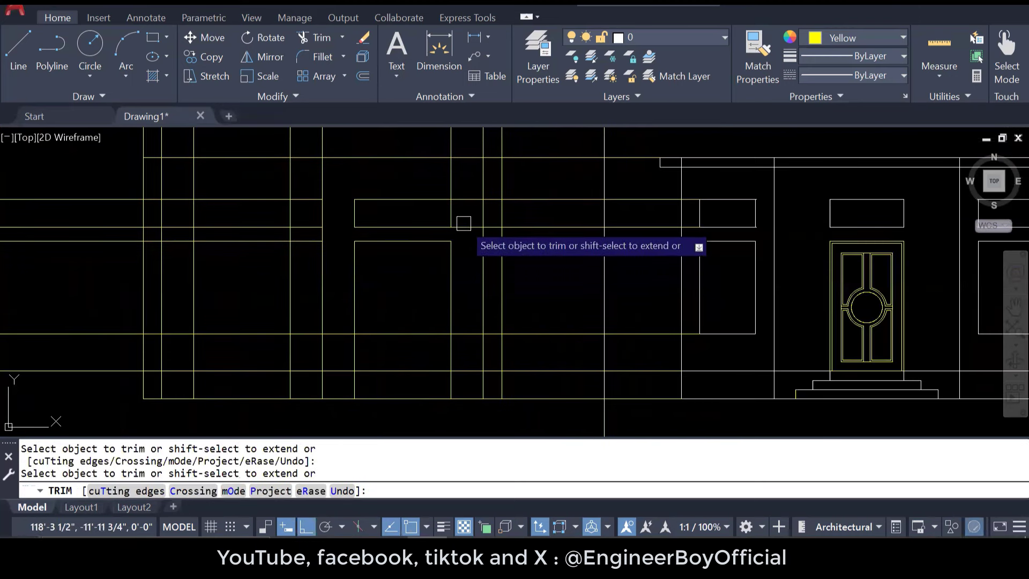
{"action": "left_click", "coordinate": [463, 225]}
{"action": "left_click", "coordinate": [462, 199]}
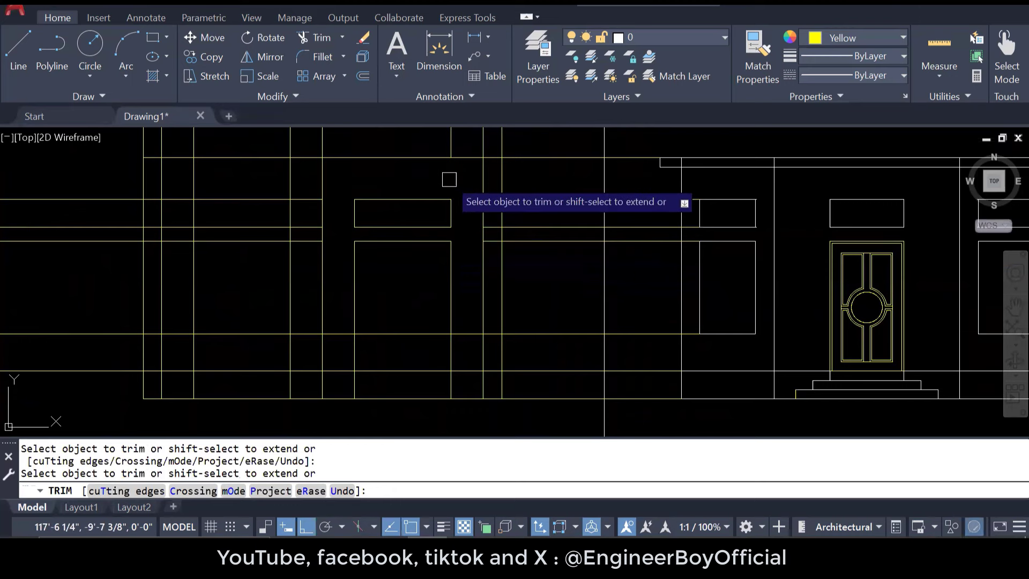
{"action": "scroll", "coordinate": [497, 288], "scroll_direction": "down", "scroll_amount": 8}
{"action": "scroll", "coordinate": [491, 274], "scroll_direction": "up", "scroll_amount": 4}
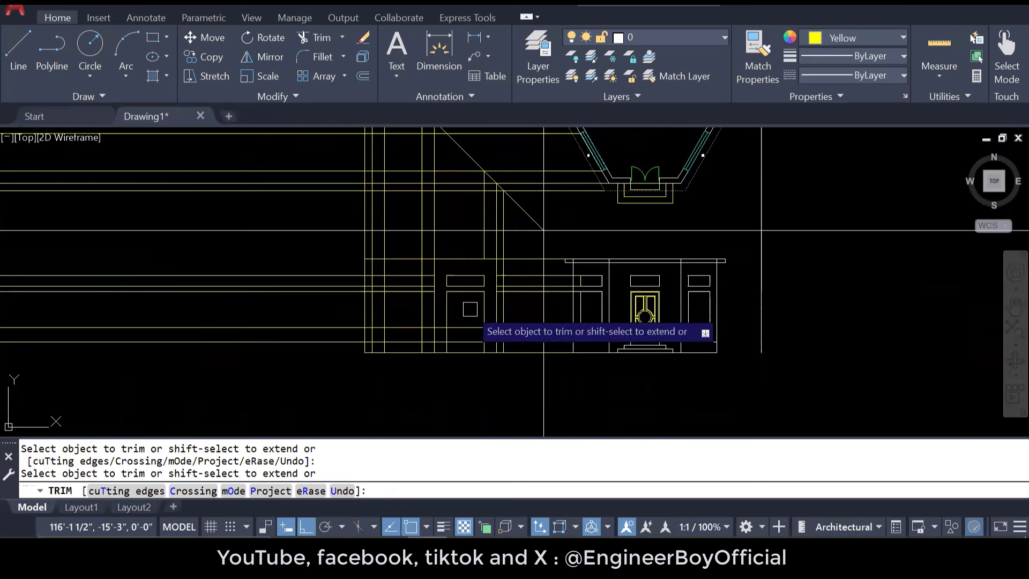
Step: Trim the sill ray on both sides of the side elevation's right-hand window and its edge rays between sill and plinth line
{"action": "scroll", "coordinate": [482, 330], "scroll_direction": "up", "scroll_amount": 5}
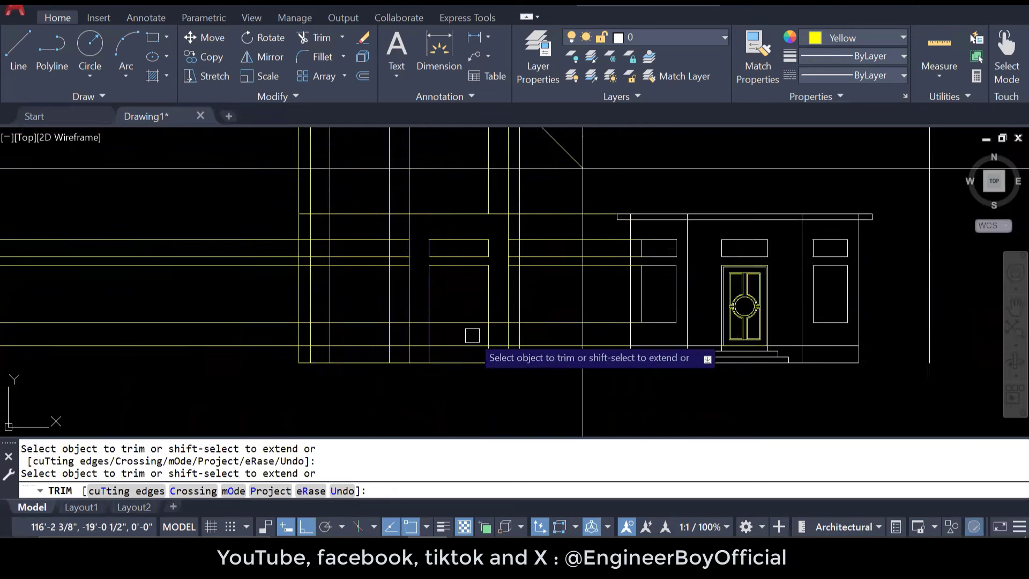
{"action": "left_click", "coordinate": [499, 321]}
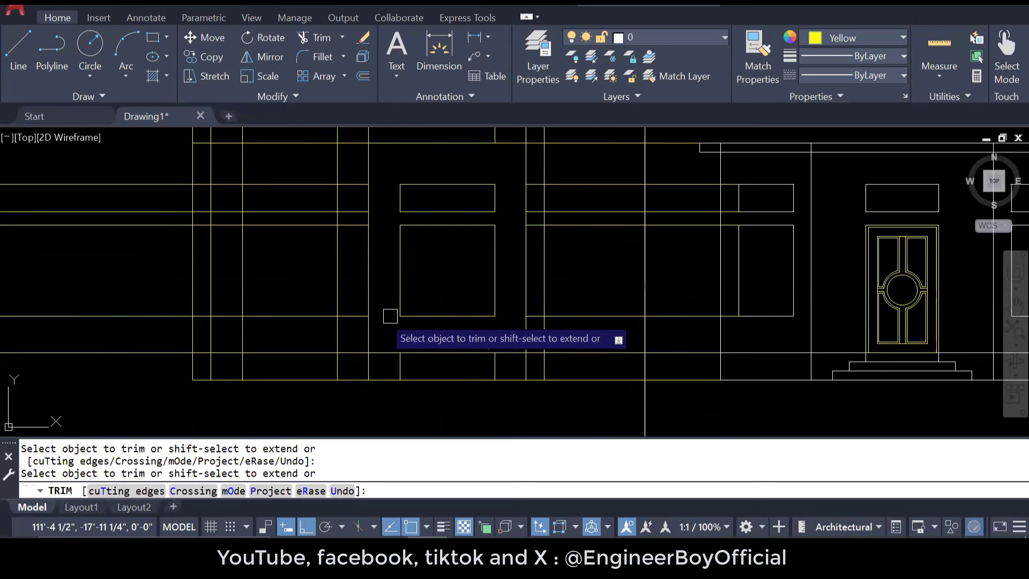
{"action": "scroll", "coordinate": [489, 320], "scroll_direction": "down", "scroll_amount": 3}
{"action": "key", "text": "Escape"}
{"action": "key", "text": "Escape"}
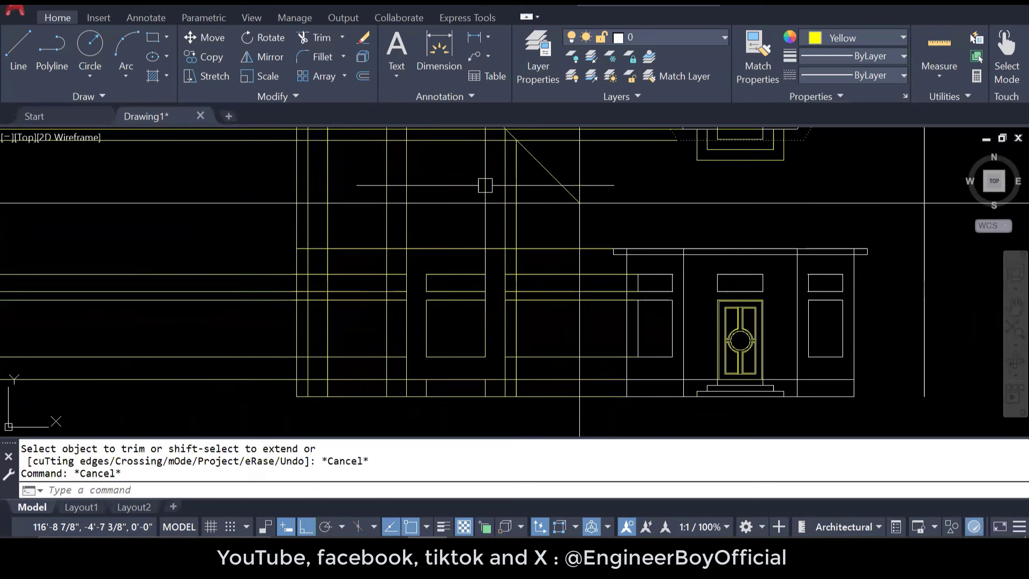
Step: Try to erase the vertical rays running above the right-hand window's right edge and the side elevation's middle corner
{"action": "left_click", "coordinate": [482, 174]}
{"action": "left_click", "coordinate": [407, 185]}
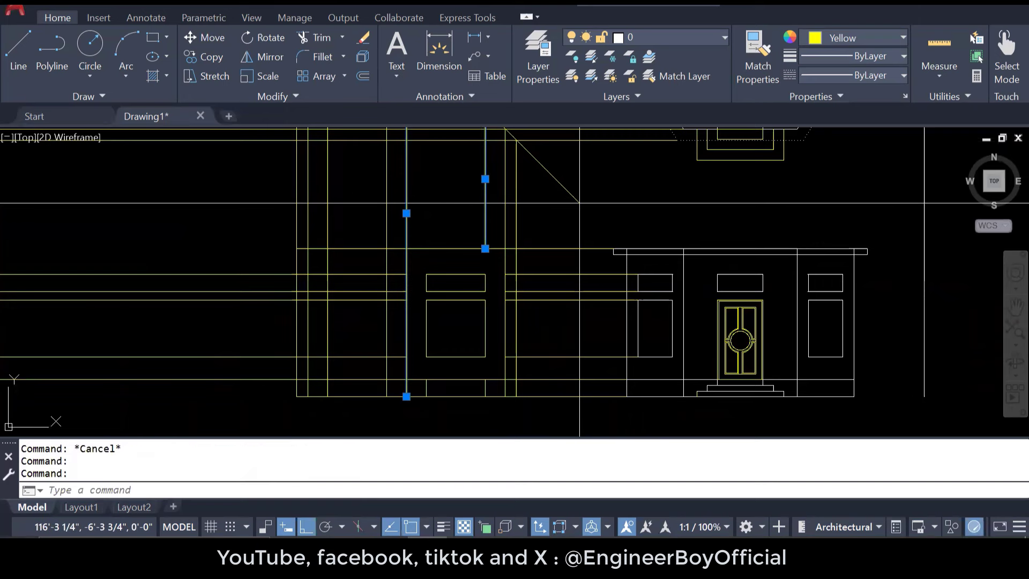
{"action": "type", "text": "e"}
{"action": "key", "text": "Return"}
{"action": "middle_click_drag", "start_coordinate": [557, 323], "coordinate": [548, 300]}
{"action": "key", "text": "ctrl+z"}
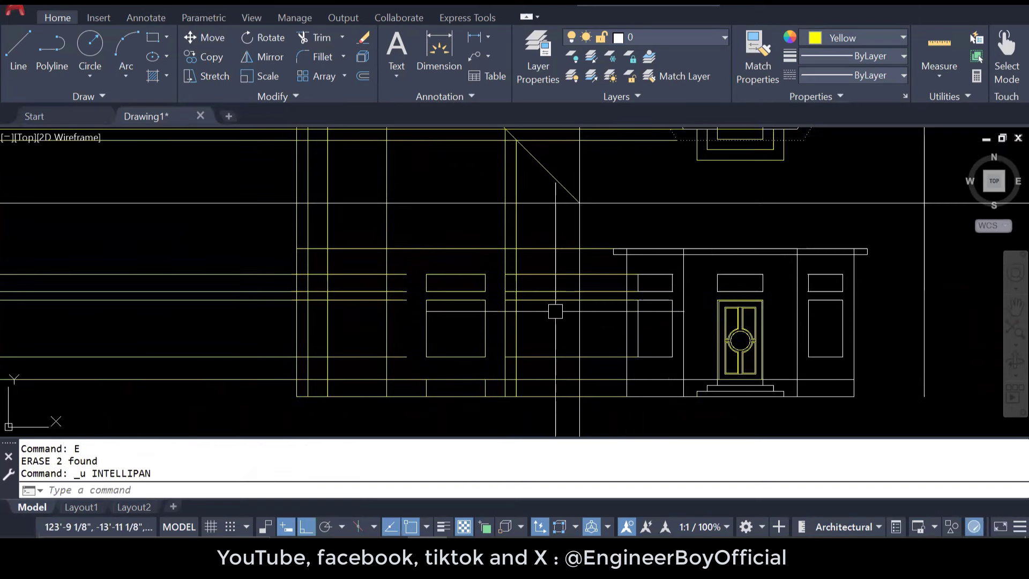
{"action": "key", "text": "ctrl+z"}
{"action": "key", "text": "Escape"}
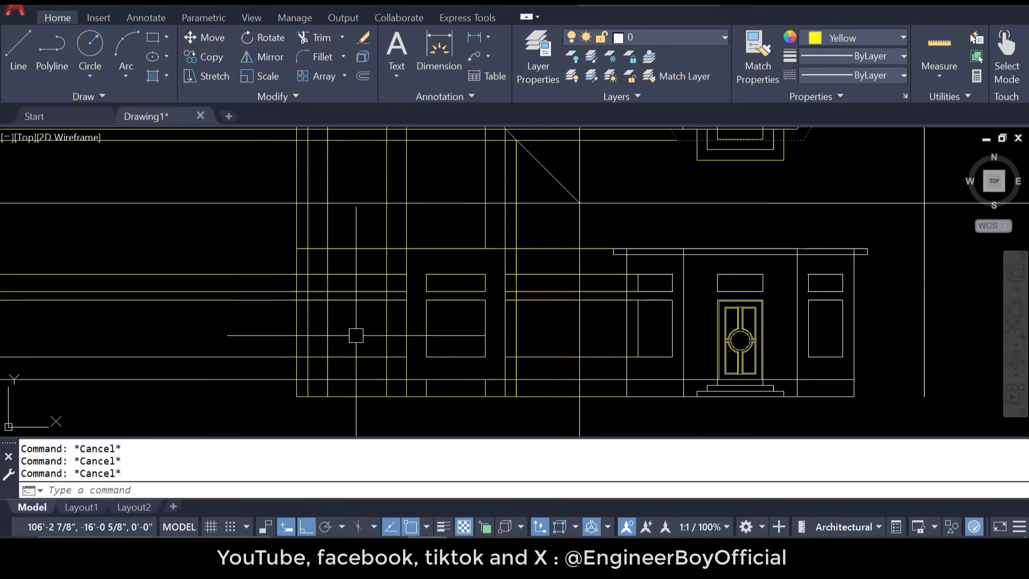
Step: Trim the upper window rays between the left-hand window and its adjacent wall lines, plus the vertical rays directly above the window
{"action": "scroll", "coordinate": [356, 335], "scroll_direction": "up", "scroll_amount": 2}
{"action": "key", "text": "Return"}
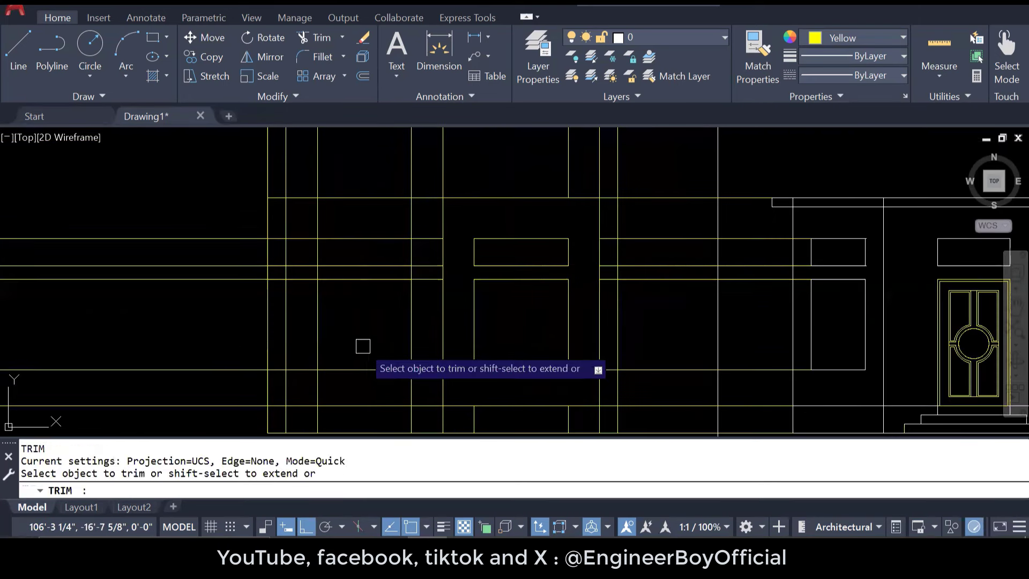
{"action": "key", "text": "Return"}
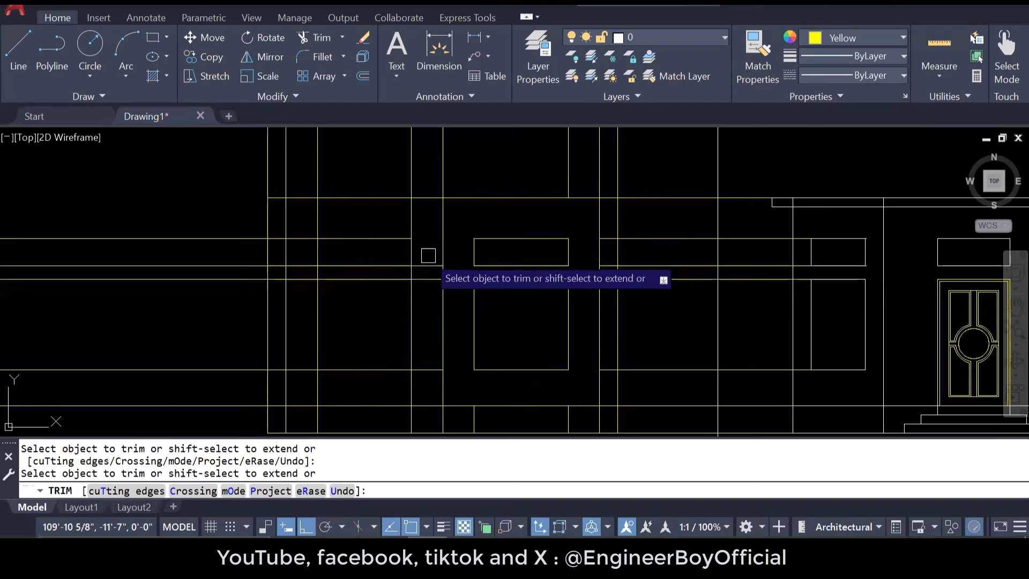
{"action": "left_click", "coordinate": [427, 265]}
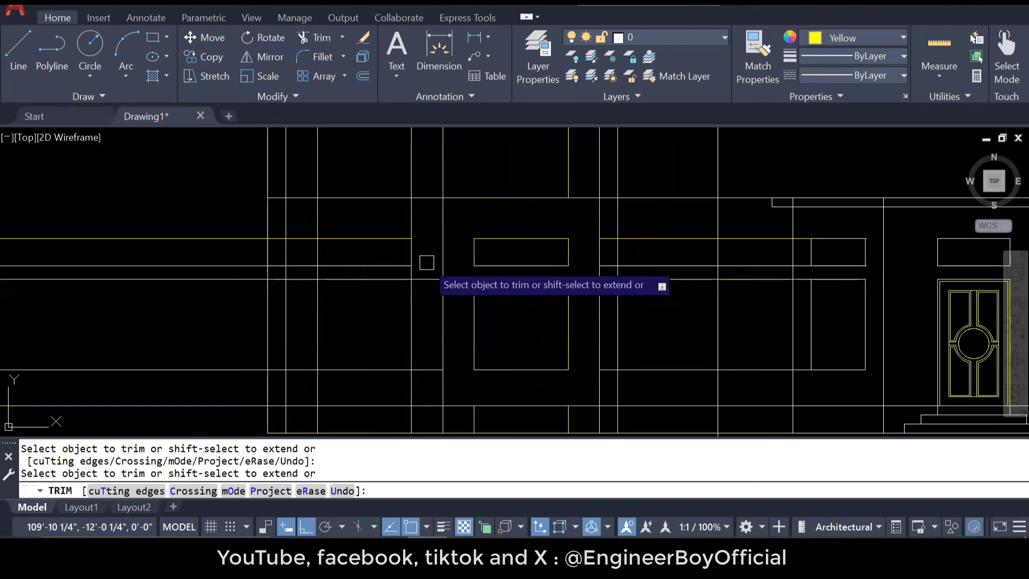
{"action": "left_click", "coordinate": [318, 220]}
{"action": "left_click", "coordinate": [309, 234]}
{"action": "left_click", "coordinate": [303, 263]}
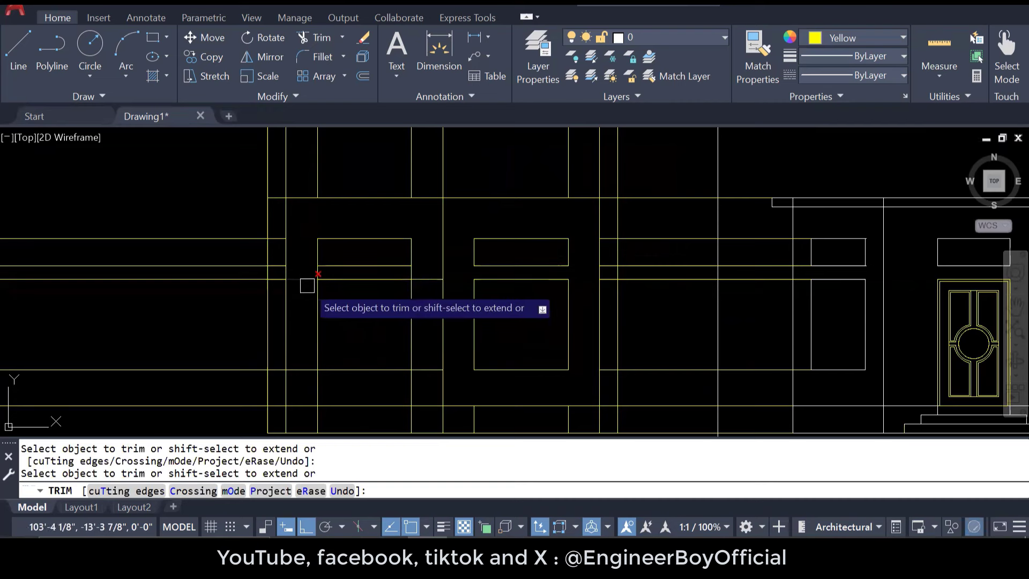
Step: Trim the left-hand window's edge rays between its two openings and below the sill, plus the sill ray on both sides
{"action": "scroll", "coordinate": [303, 263], "scroll_direction": "up", "scroll_amount": 5}
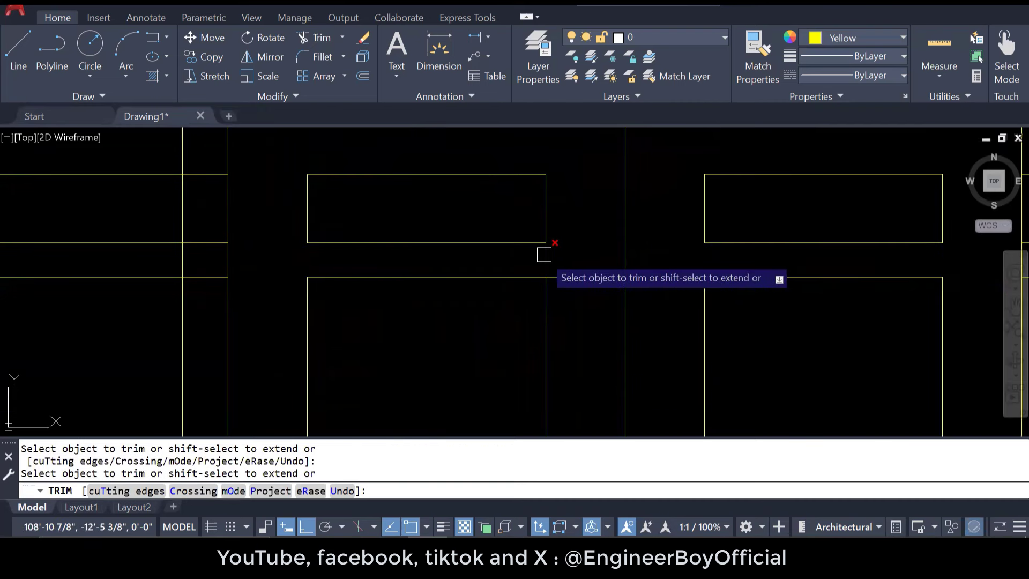
{"action": "scroll", "coordinate": [498, 209], "scroll_direction": "down", "scroll_amount": 4}
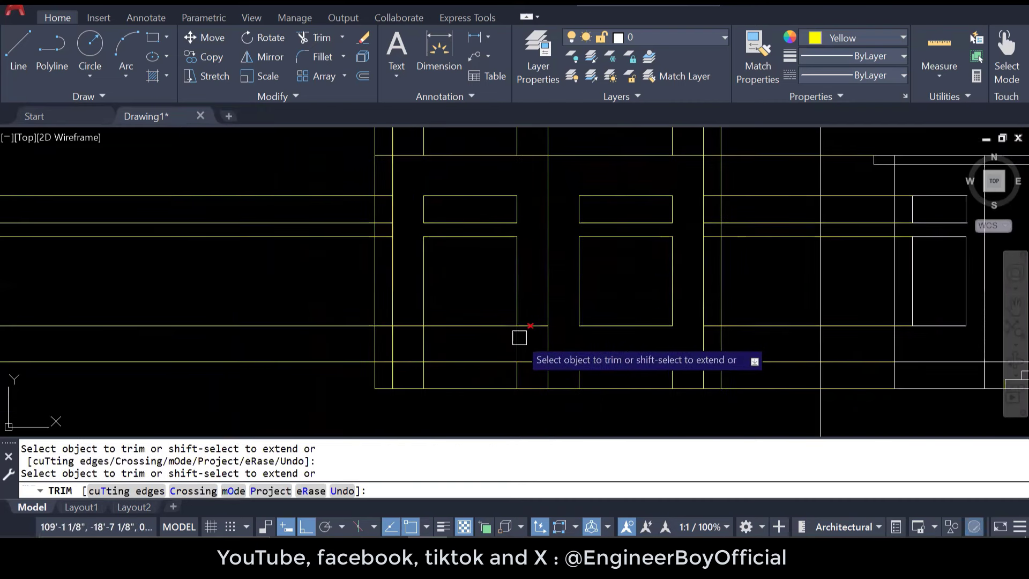
{"action": "left_click", "coordinate": [520, 338]}
{"action": "left_click", "coordinate": [538, 329]}
{"action": "left_click", "coordinate": [423, 336]}
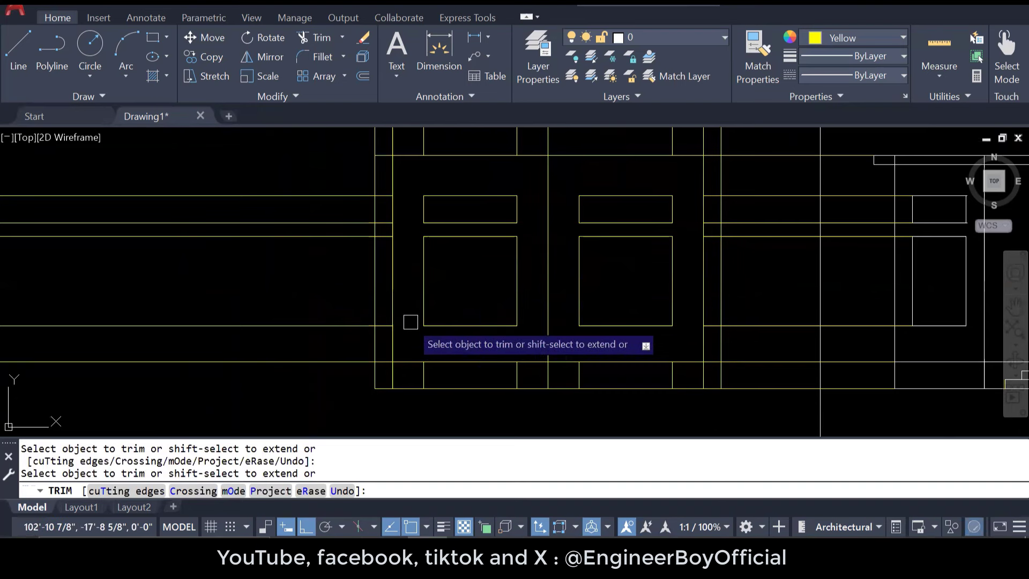
Step: Erase the four short vertical window-ray stubs left in the side elevation's plinth band
{"action": "middle_click_drag", "start_coordinate": [588, 378], "coordinate": [577, 356]}
{"action": "key", "text": "Escape"}
{"action": "key", "text": "Escape"}
{"action": "left_click", "coordinate": [567, 353]}
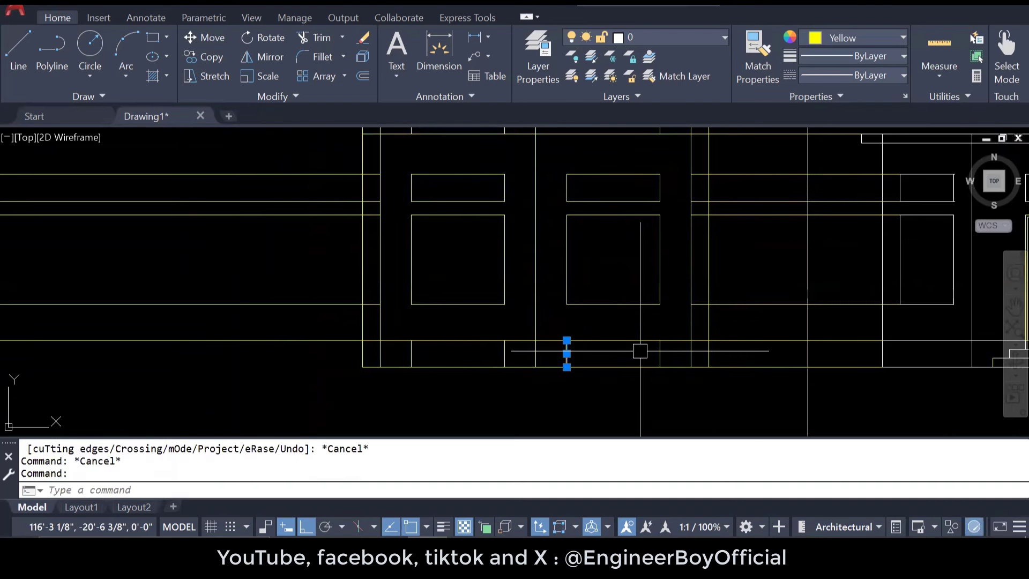
{"action": "left_click", "coordinate": [411, 354]}
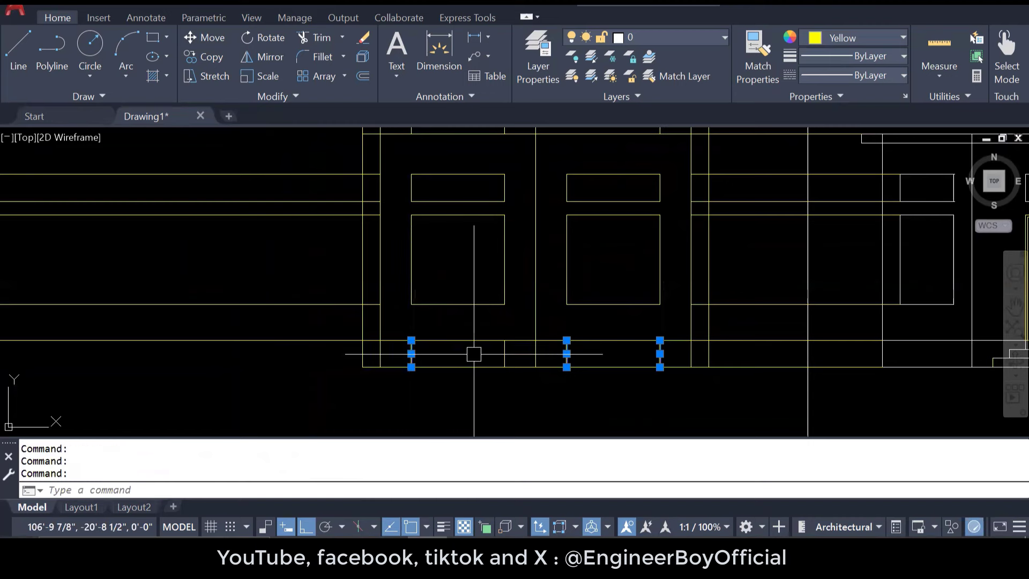
{"action": "type", "text": "e"}
{"action": "key", "text": "Return"}
{"action": "scroll", "coordinate": [436, 386], "scroll_direction": "down", "scroll_amount": 2}
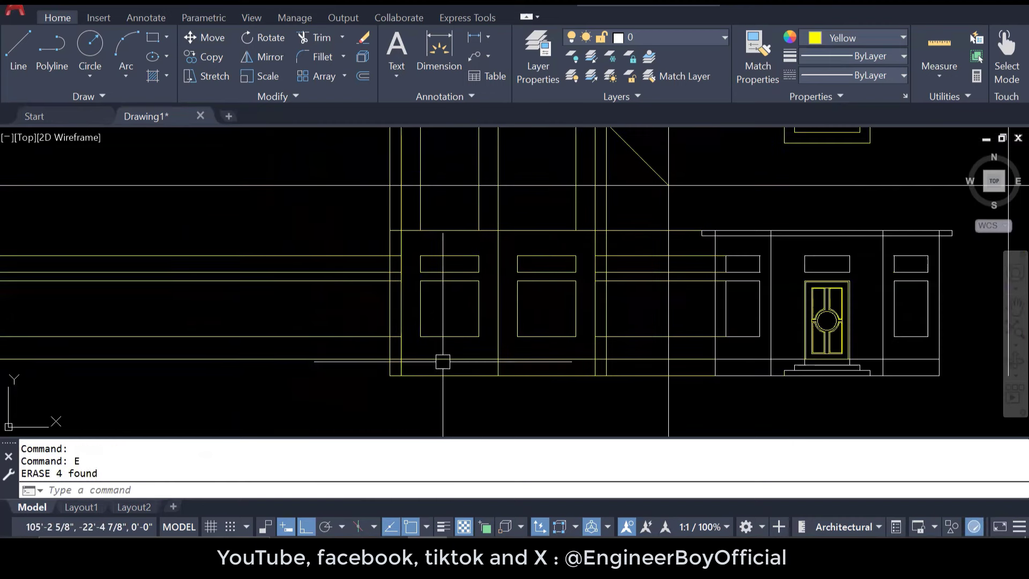
Step: Draw a horizontal ray leftward from the lower left corner of the front elevation's roof slab across the side elevation
{"action": "scroll", "coordinate": [404, 252], "scroll_direction": "up", "scroll_amount": 2}
{"action": "scroll", "coordinate": [407, 266], "scroll_direction": "down", "scroll_amount": 2}
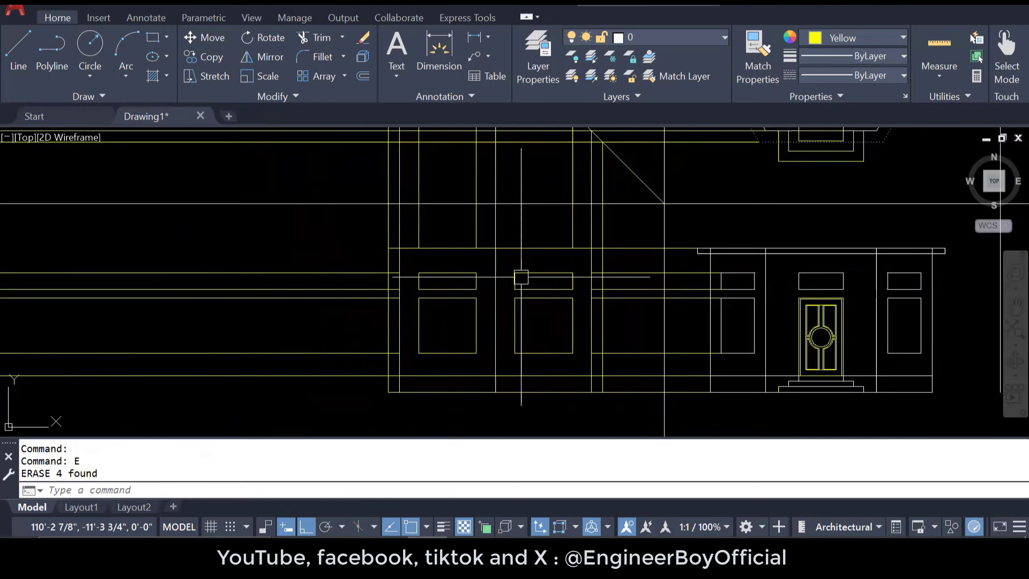
{"action": "type", "text": "ra"}
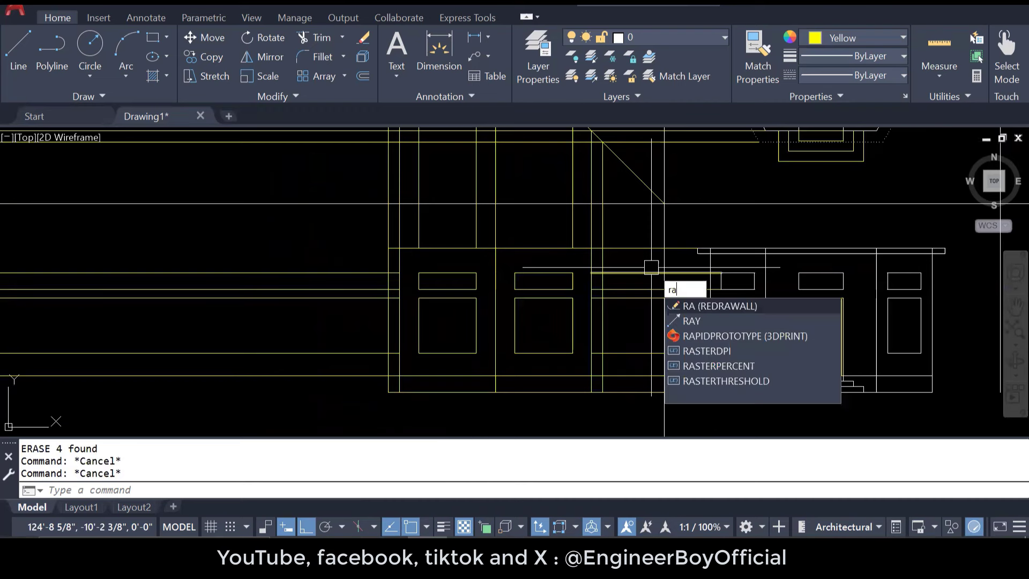
{"action": "type", "text": "y"}
{"action": "key", "text": "Return"}
{"action": "scroll", "coordinate": [685, 260], "scroll_direction": "up", "scroll_amount": 2}
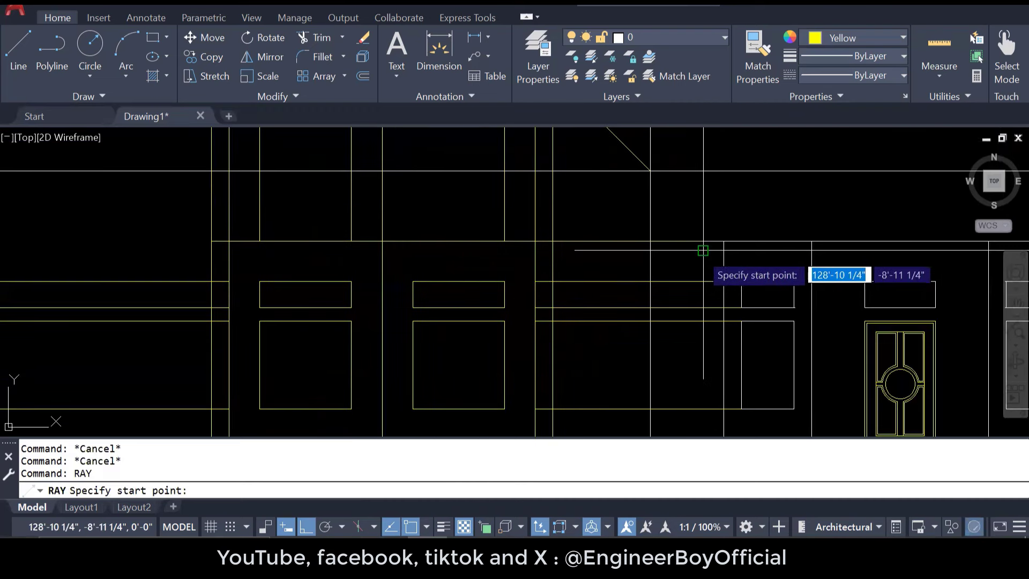
{"action": "left_click", "coordinate": [703, 251]}
{"action": "left_click", "coordinate": [598, 250]}
{"action": "key", "text": "Escape"}
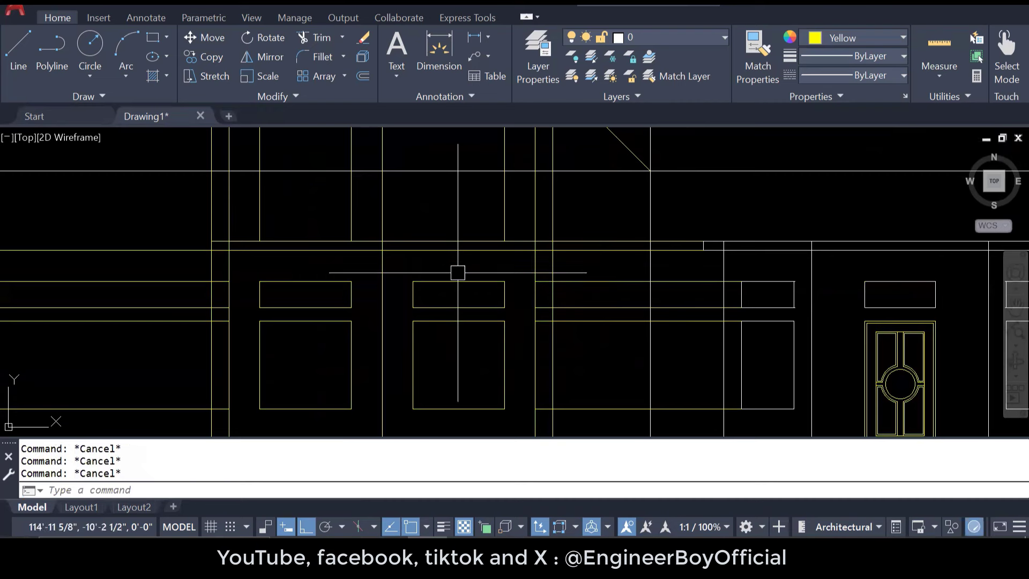
Step: Trim the rays above, below and beyond the roof slab's left end to form its left overhang
{"action": "type", "text": "t or"}
{"action": "key", "text": "Return"}
{"action": "scroll", "coordinate": [250, 217], "scroll_direction": "up", "scroll_amount": 2}
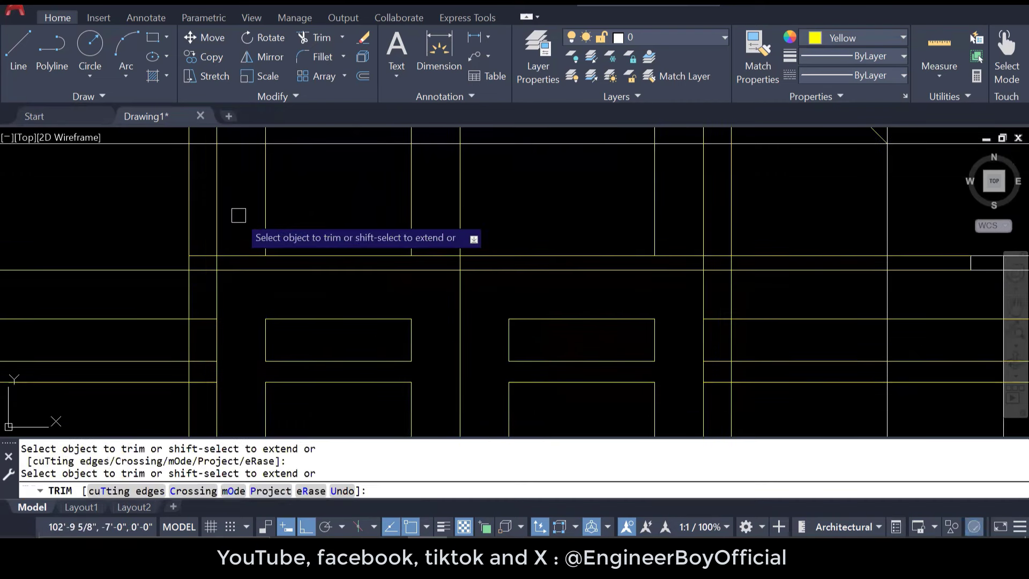
{"action": "left_click", "coordinate": [237, 213]}
{"action": "left_click", "coordinate": [137, 221]}
{"action": "left_click", "coordinate": [137, 221]}
{"action": "key", "text": "Return"}
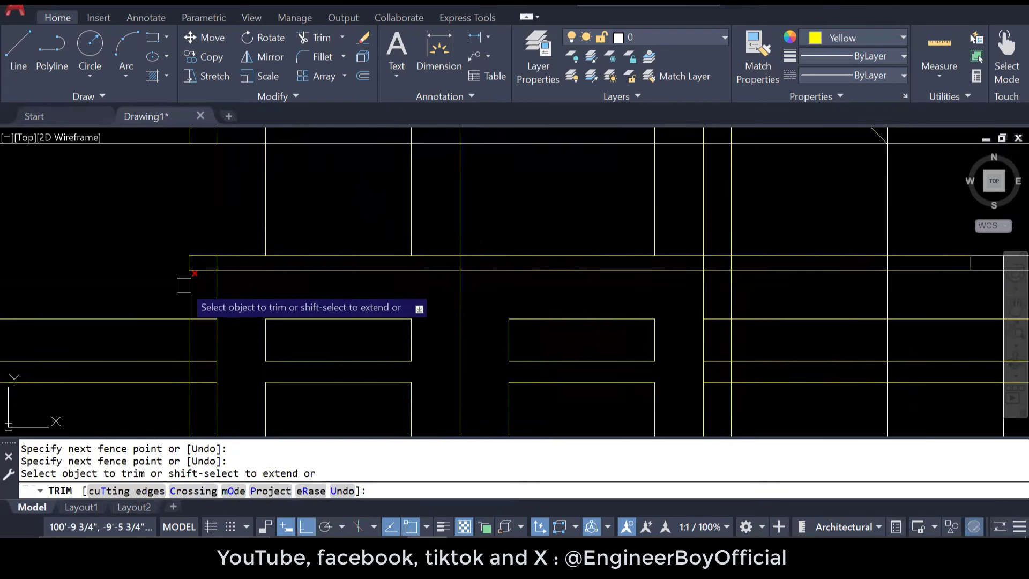
{"action": "scroll", "coordinate": [402, 275], "scroll_direction": "down", "scroll_amount": 2}
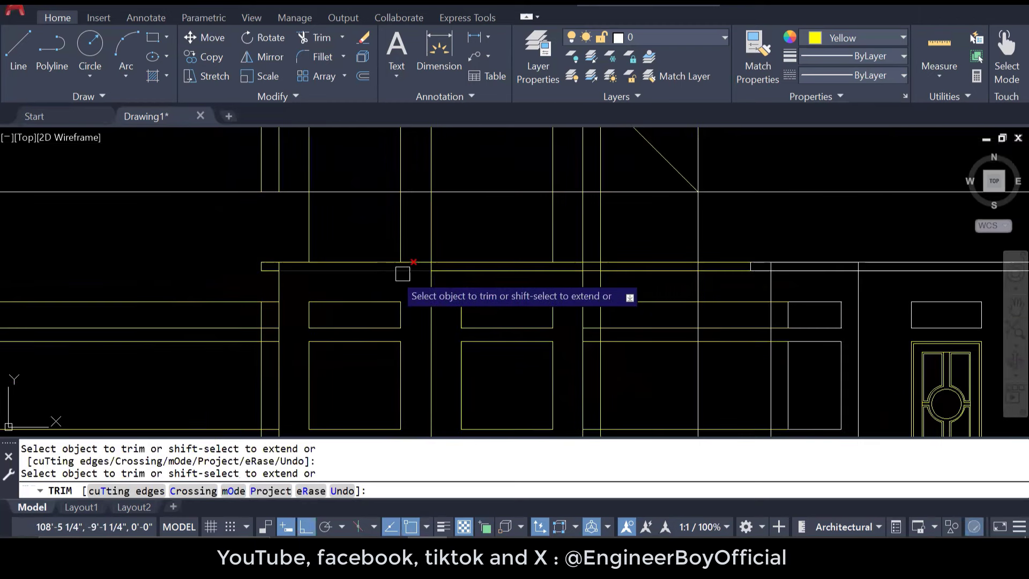
Step: Trim the horizontal and vertical rays around the roof slab's right end to close its right overhang
{"action": "mouse_move", "coordinate": [647, 298]}
{"action": "middle_mouse_down"}
{"action": "mouse_move", "coordinate": [633, 296]}
{"action": "mouse_move", "coordinate": [628, 277]}
{"action": "middle_mouse_up"}
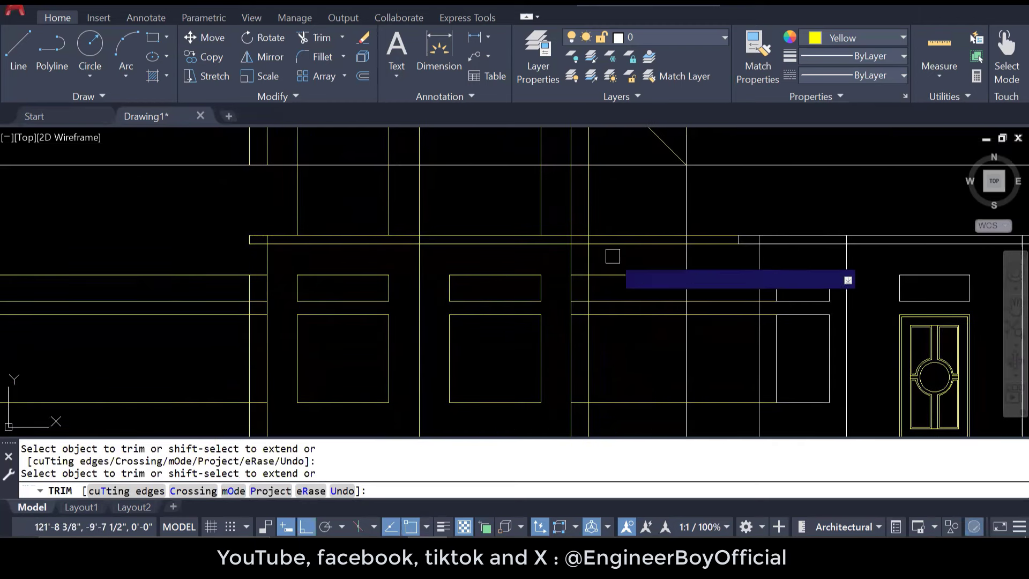
{"action": "scroll", "coordinate": [613, 255], "scroll_direction": "up", "scroll_amount": 2}
{"action": "left_click", "coordinate": [597, 238]}
{"action": "left_click", "coordinate": [582, 220]}
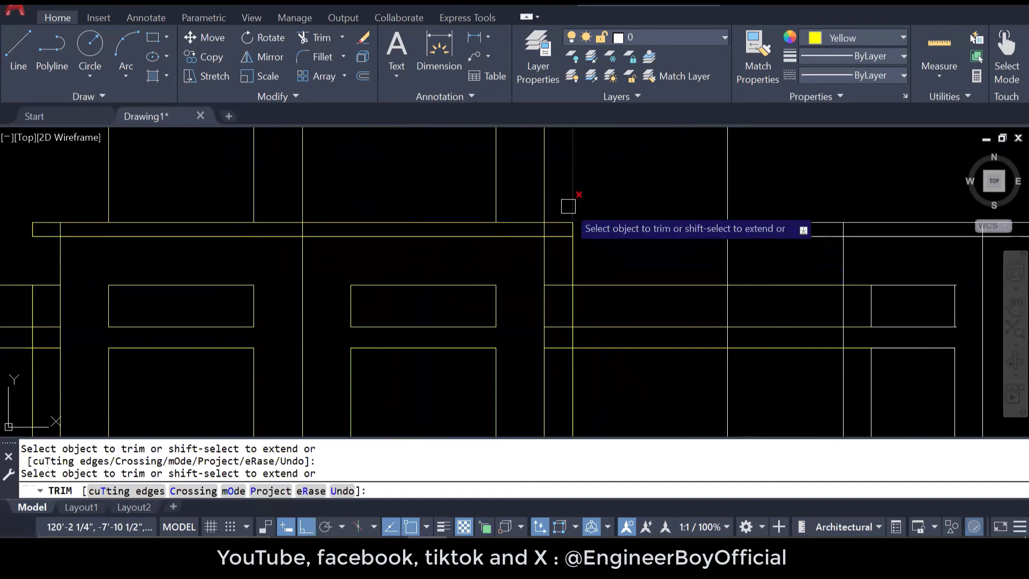
{"action": "left_click", "coordinate": [568, 206]}
{"action": "left_click", "coordinate": [545, 200]}
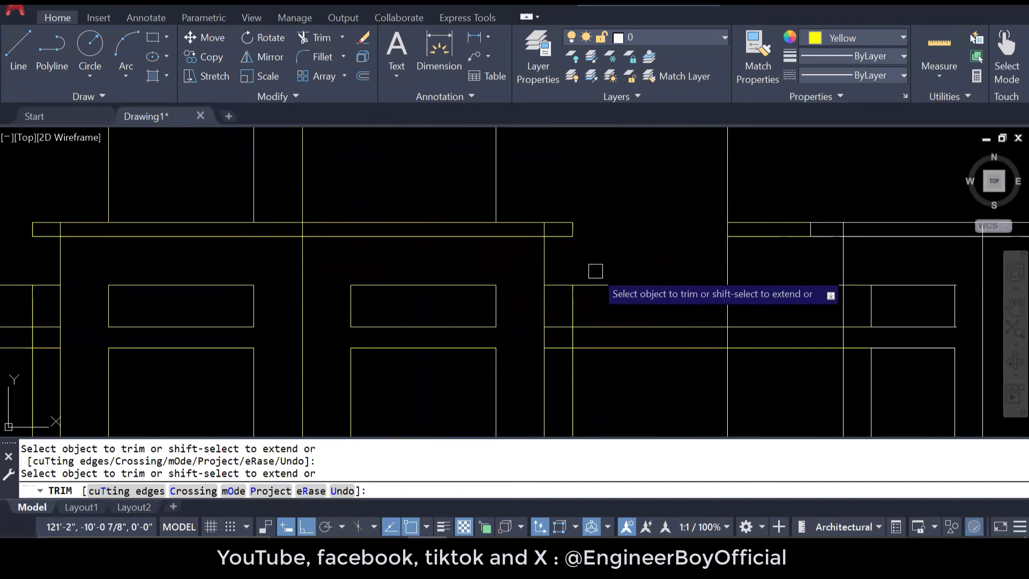
Step: Erase the upper three window rays between the side and front elevations and the vertical leftover below the right roof overhang
{"action": "scroll", "coordinate": [594, 273], "scroll_direction": "down", "scroll_amount": 2}
{"action": "key", "text": "Escape"}
{"action": "key", "text": "Escape"}
{"action": "left_click", "coordinate": [634, 267]}
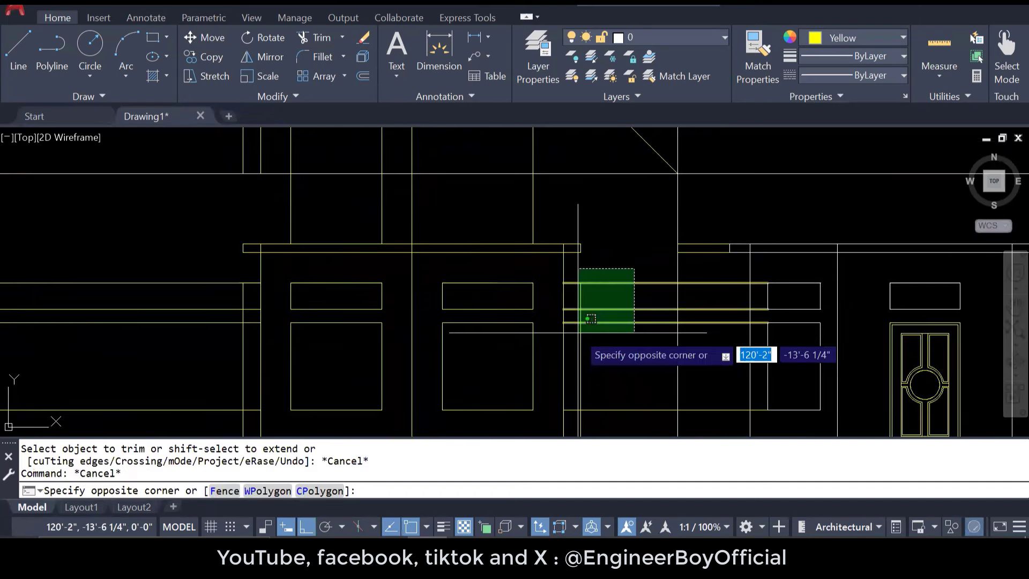
{"action": "left_click", "coordinate": [579, 326]}
{"action": "key", "text": "Delete"}
{"action": "type", "text": "E"}
{"action": "key", "text": "Return"}
{"action": "scroll", "coordinate": [598, 245], "scroll_direction": "down", "scroll_amount": 3}
{"action": "scroll", "coordinate": [591, 299], "scroll_direction": "up", "scroll_amount": 2}
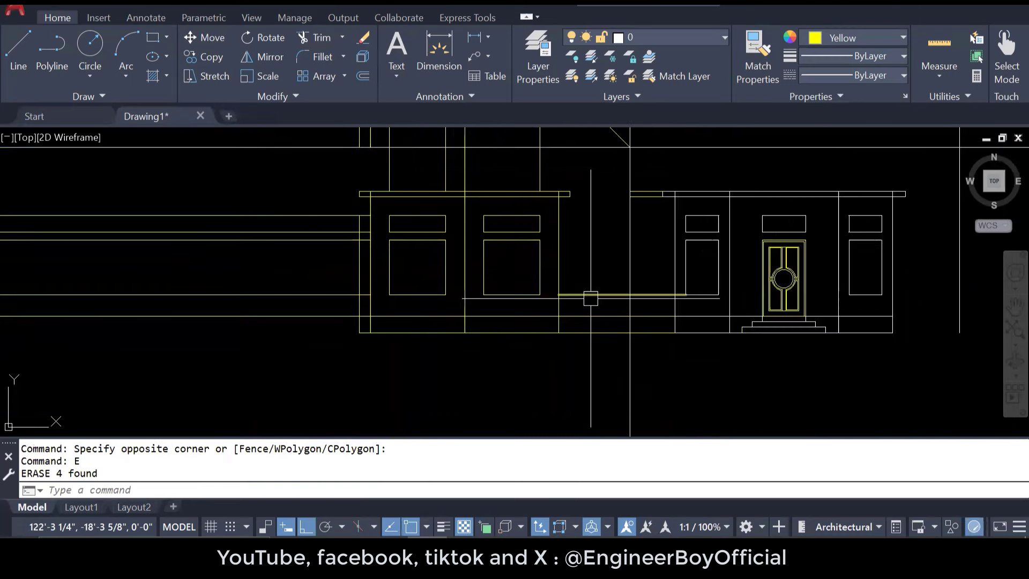
Step: Trim the middle corner's vertical ray directly above the side elevation's roof slab
{"action": "mouse_move", "coordinate": [493, 239]}
{"action": "middle_mouse_down"}
{"action": "mouse_move", "coordinate": [509, 270]}
{"action": "mouse_move", "coordinate": [492, 291]}
{"action": "middle_mouse_up"}
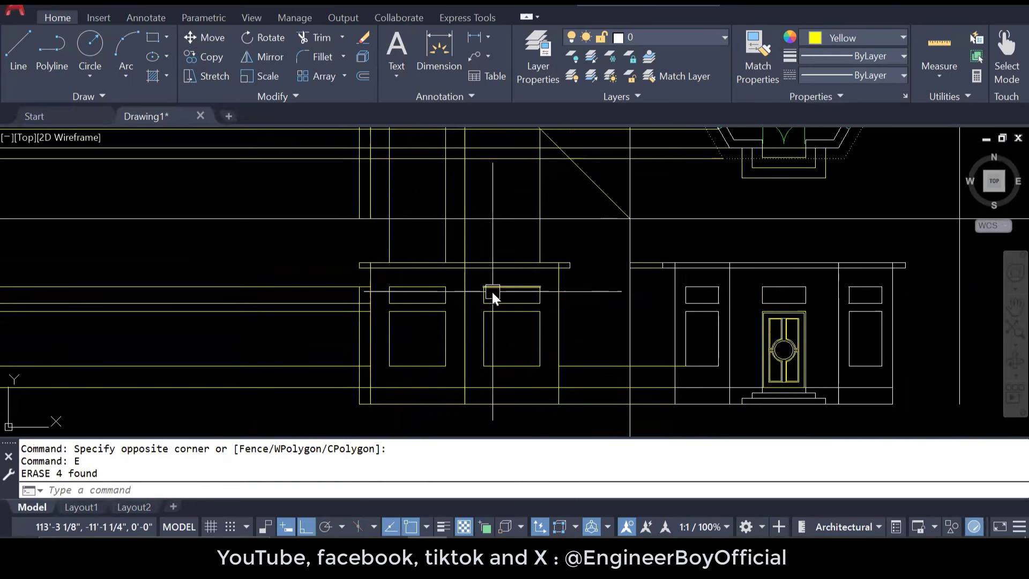
{"action": "type", "text": "tr"}
{"action": "key", "text": "Return"}
{"action": "left_click", "coordinate": [471, 241]}
{"action": "left_click", "coordinate": [468, 239]}
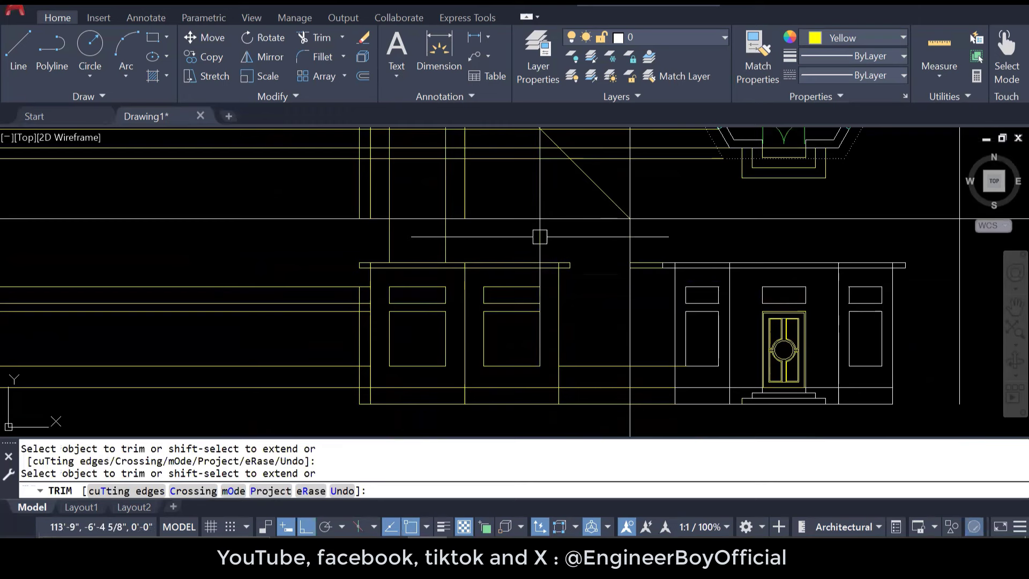
{"action": "key", "text": "Escape"}
Step: Erase the three remaining vertical window-edge rays standing above the side elevation's roof
{"action": "left_click", "coordinate": [583, 232]}
{"action": "left_click", "coordinate": [366, 247]}
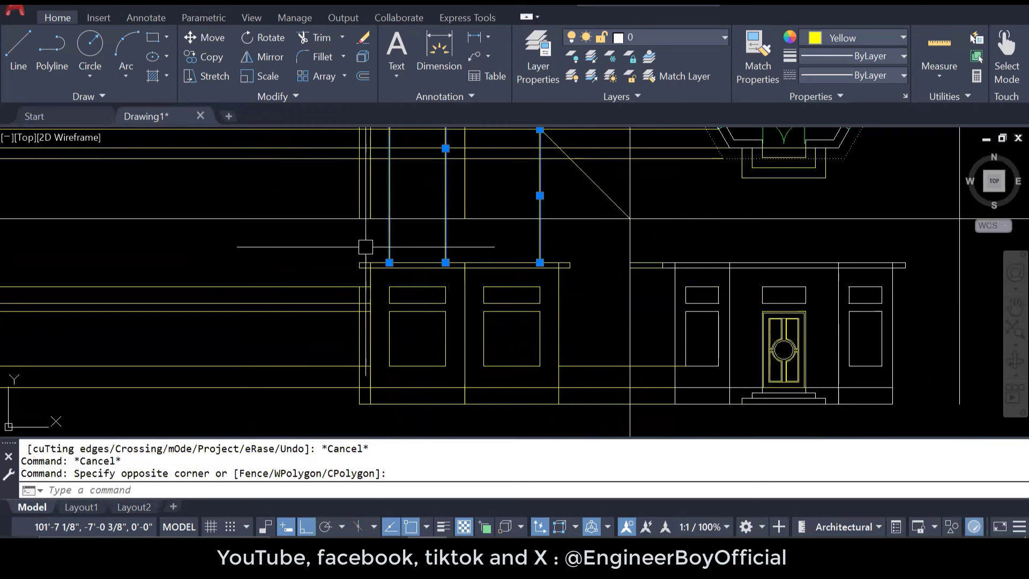
{"action": "type", "text": "e"}
{"action": "key", "text": "Return"}
{"action": "key", "text": "Escape"}
{"action": "key", "text": "Escape"}
{"action": "key", "text": "Escape"}
Step: Trim the window, plinth and base rays between the side elevation's left wall line and the overhang's vertical ray outside it
{"action": "middle_click_drag", "start_coordinate": [432, 375], "coordinate": [422, 320]}
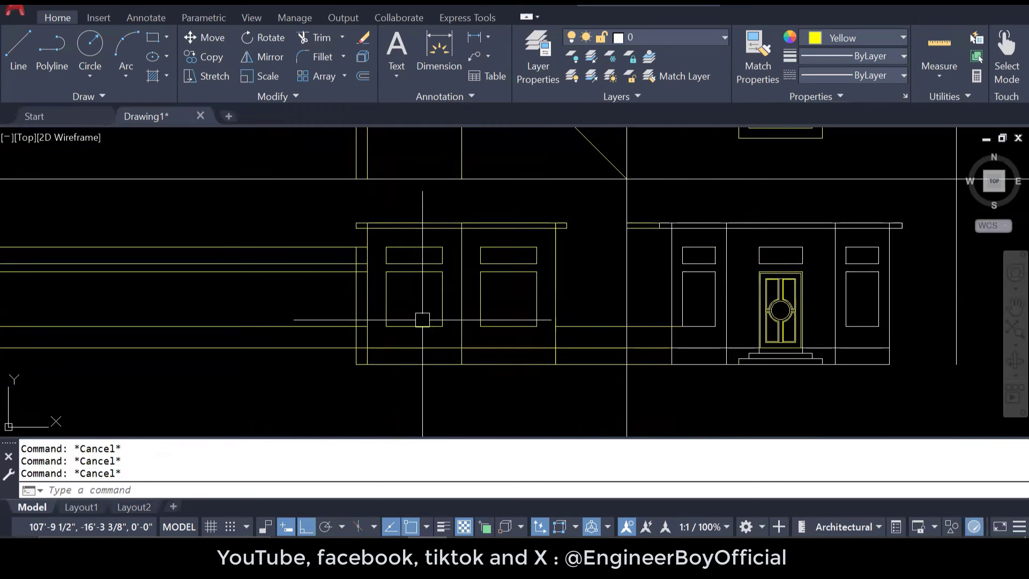
{"action": "type", "text": "tr"}
{"action": "key", "text": "Return"}
{"action": "scroll", "coordinate": [387, 368], "scroll_direction": "up", "scroll_amount": 4}
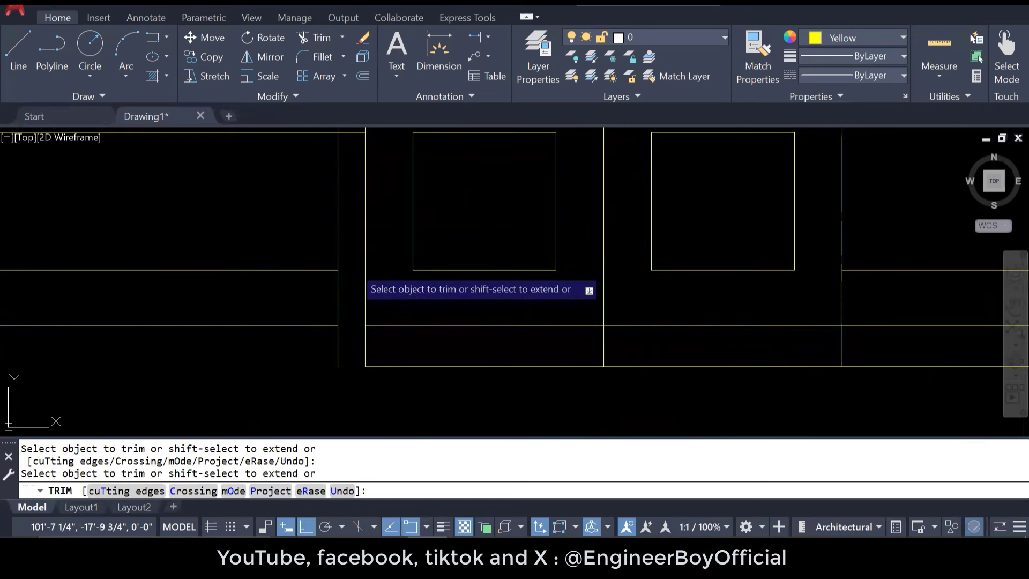
{"action": "scroll", "coordinate": [357, 287], "scroll_direction": "down", "scroll_amount": 3}
{"action": "scroll", "coordinate": [372, 287], "scroll_direction": "up", "scroll_amount": 4}
{"action": "left_click", "coordinate": [368, 283]}
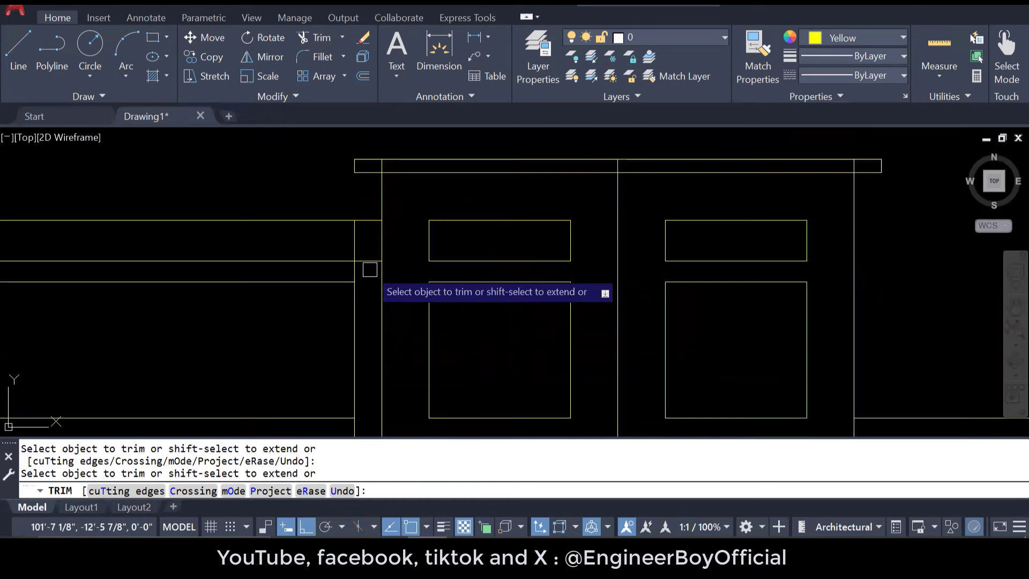
{"action": "left_click", "coordinate": [368, 261]}
{"action": "left_click", "coordinate": [368, 220]}
{"action": "key", "text": "Escape"}
{"action": "scroll", "coordinate": [414, 219], "scroll_direction": "down", "scroll_amount": 3}
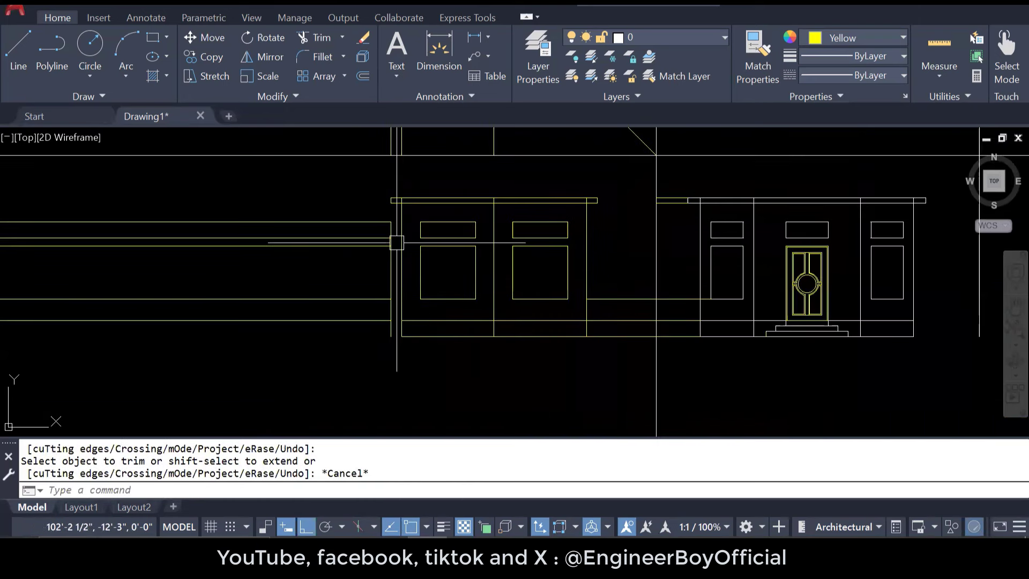
Step: Erase the five horizontal window, plinth and base rays extending beyond the side elevation's left wall
{"action": "key", "text": "Escape"}
{"action": "key", "text": "Escape"}
{"action": "left_click", "coordinate": [351, 211]}
{"action": "left_click", "coordinate": [268, 359]}
{"action": "type", "text": "e"}
{"action": "key", "text": "Return"}
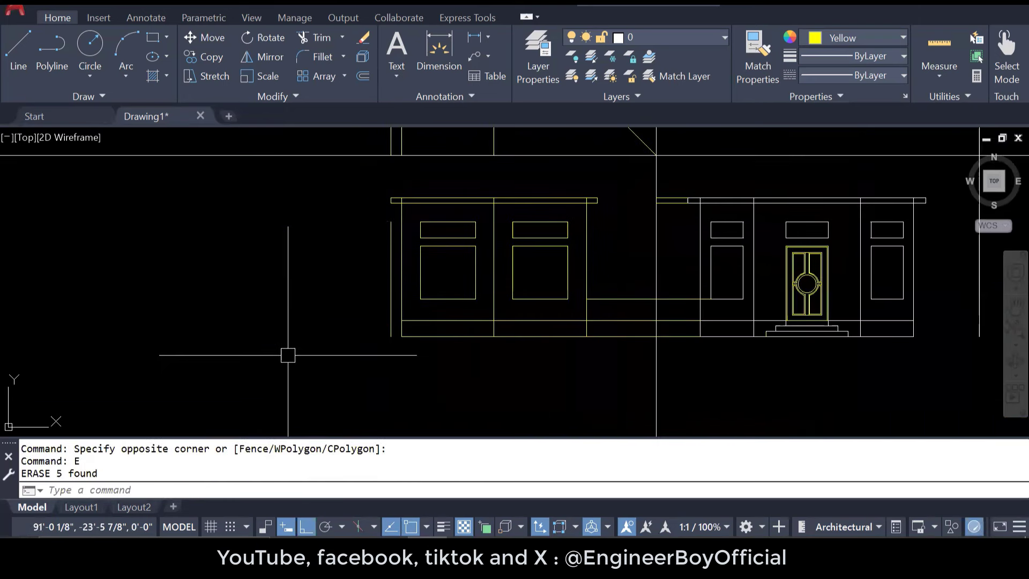
Step: Erase the vertical leftover line below the side elevation's left roof overhang
{"action": "key", "text": "Escape"}
{"action": "key", "text": "Escape"}
{"action": "scroll", "coordinate": [398, 256], "scroll_direction": "up", "scroll_amount": 2}
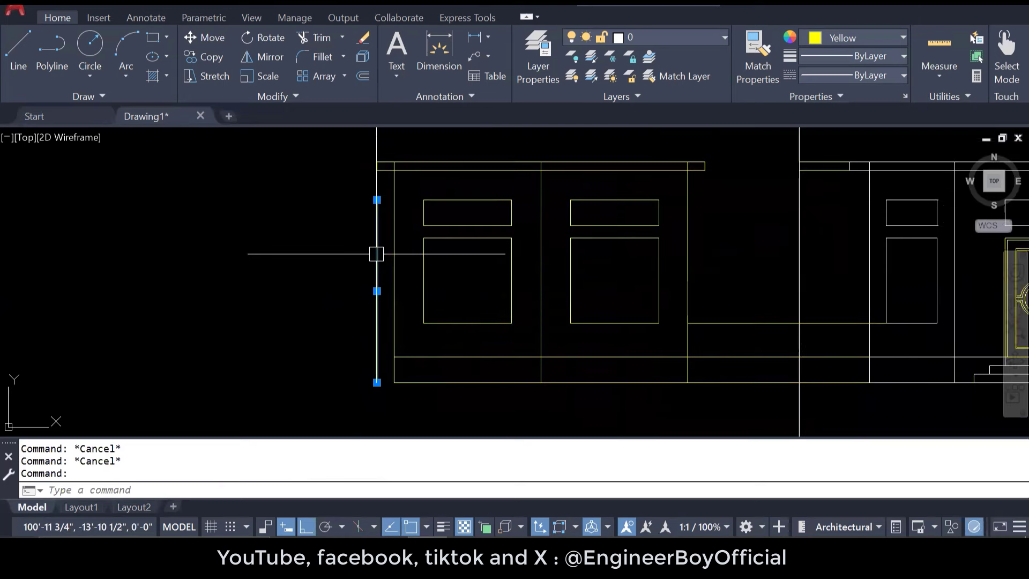
{"action": "type", "text": "e"}
{"action": "key", "text": "Return"}
{"action": "scroll", "coordinate": [370, 278], "scroll_direction": "down", "scroll_amount": 3}
{"action": "key", "text": "Escape"}
Step: Trim the window-sill, plinth and base rays between the side elevation's right wall and the long vertical reference line
{"action": "scroll", "coordinate": [494, 316], "scroll_direction": "up", "scroll_amount": 5}
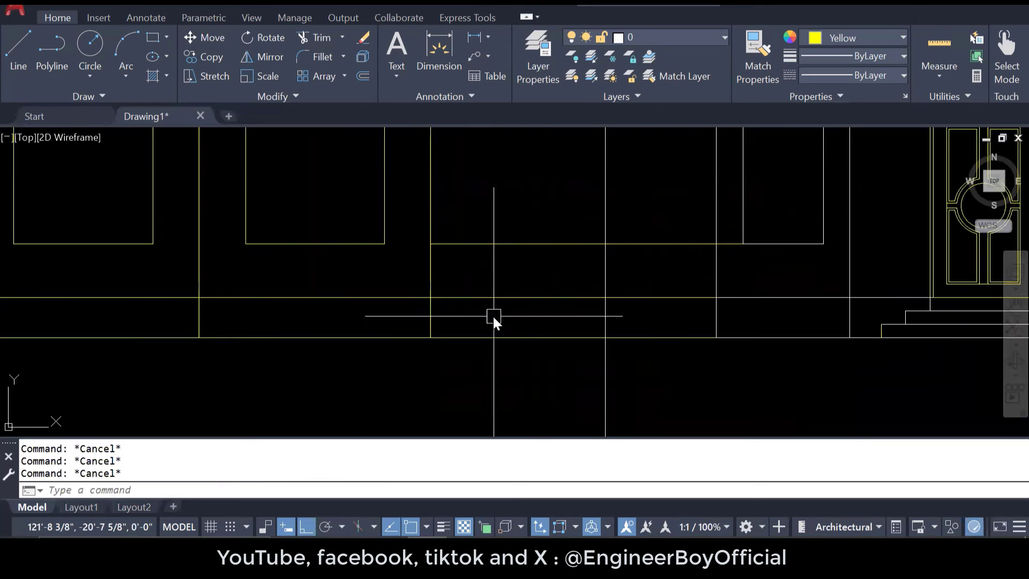
{"action": "type", "text": "tr"}
{"action": "key", "text": "Return"}
{"action": "mouse_move", "coordinate": [490, 220]}
{"action": "left_mouse_down"}
{"action": "mouse_move", "coordinate": [496, 332]}
{"action": "mouse_move", "coordinate": [481, 360]}
{"action": "left_mouse_up"}
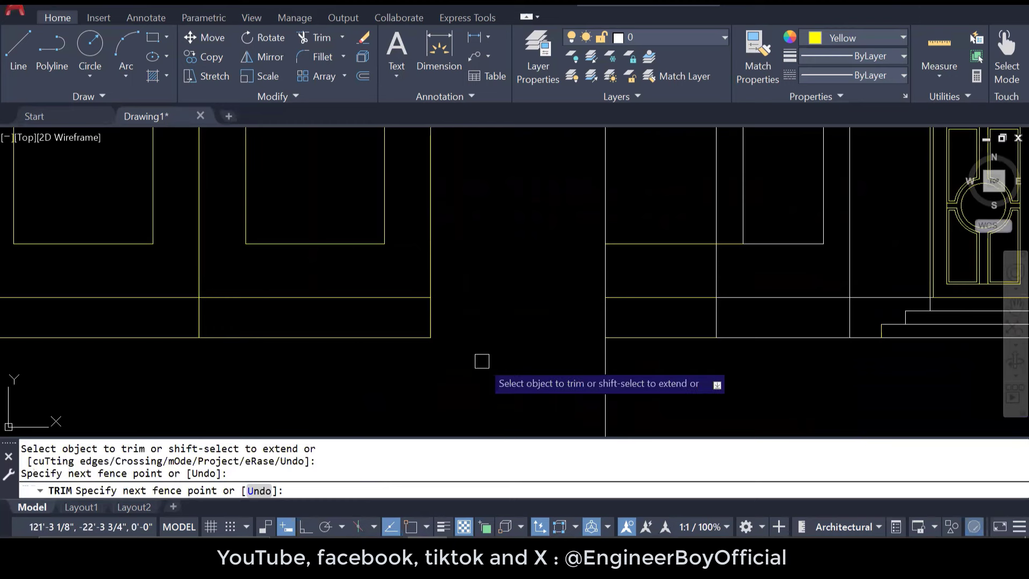
{"action": "scroll", "coordinate": [453, 362], "scroll_direction": "down", "scroll_amount": 4}
{"action": "key", "text": "Escape"}
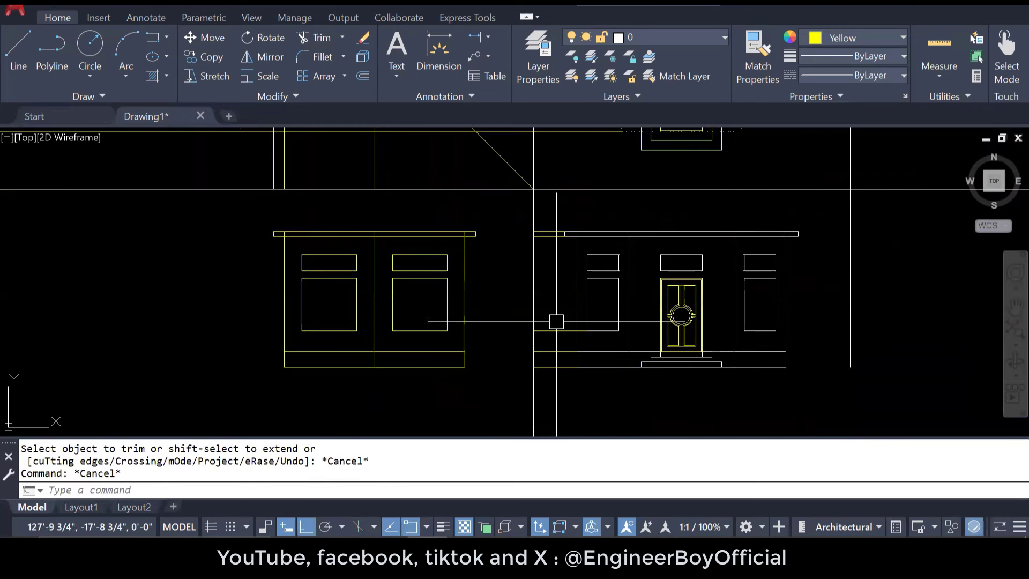
{"action": "left_click", "coordinate": [545, 235]}
{"action": "left_click", "coordinate": [552, 379]}
{"action": "type", "text": "E"}
{"action": "key", "text": "Return"}
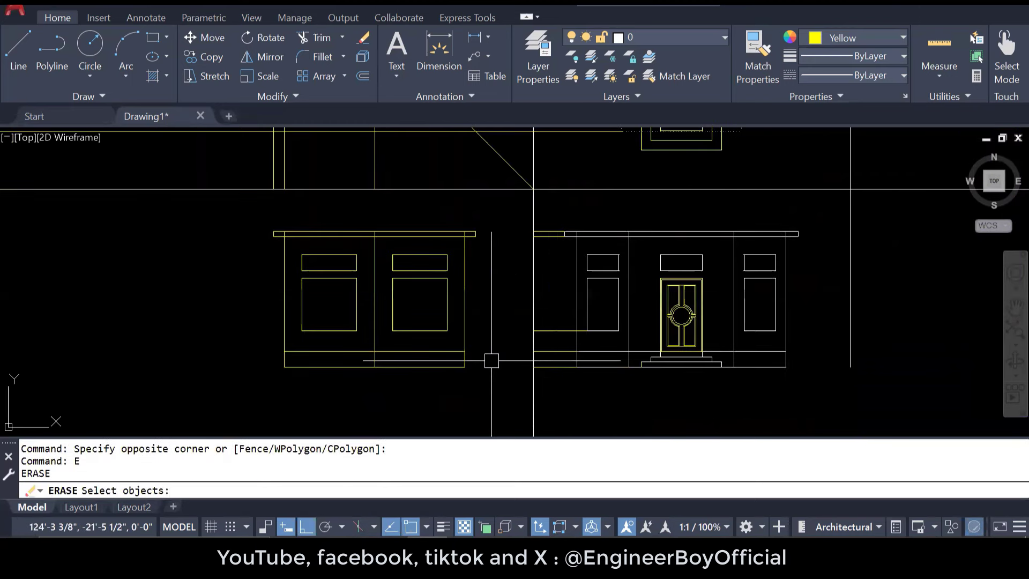
{"action": "key", "text": "Escape"}
{"action": "key", "text": "Escape"}
{"action": "key", "text": "Escape"}
Step: Erase the three sill, plinth and base ray pieces between the vertical reference line and the front elevation
{"action": "left_click", "coordinate": [562, 381]}
{"action": "left_click", "coordinate": [532, 320]}
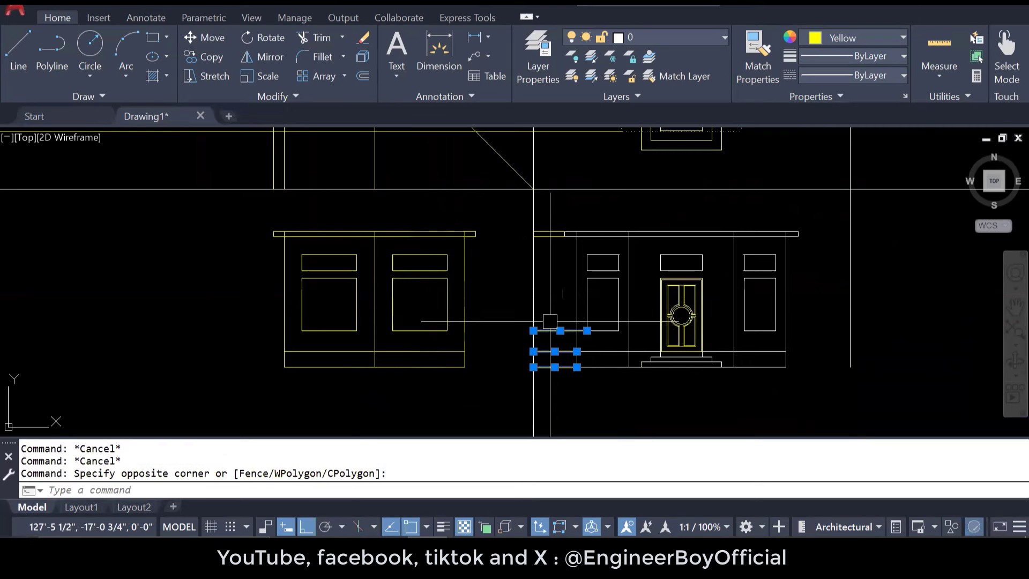
{"action": "type", "text": "E"}
{"action": "key", "text": "Return"}
Step: Erase the two roof ray pieces between the vertical reference line and the front elevation's roof slab
{"action": "scroll", "coordinate": [538, 244], "scroll_direction": "up", "scroll_amount": 4}
{"action": "left_click", "coordinate": [543, 209]}
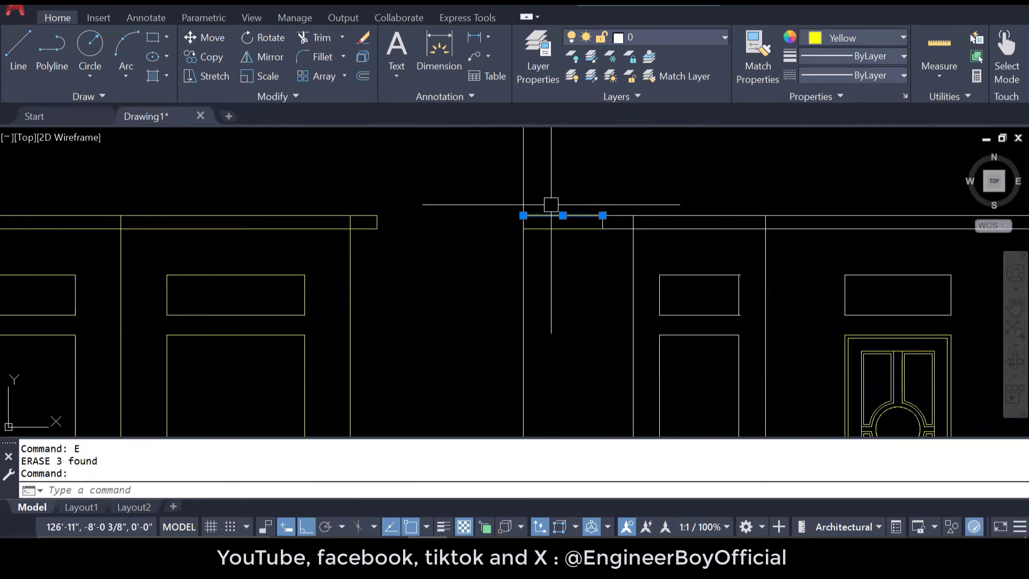
{"action": "type", "text": "E"}
{"action": "key", "text": "Return"}
{"action": "scroll", "coordinate": [547, 229], "scroll_direction": "down", "scroll_amount": 3}
{"action": "key", "text": "Escape"}
{"action": "key", "text": "Escape"}
{"action": "scroll", "coordinate": [590, 215], "scroll_direction": "down", "scroll_amount": 2}
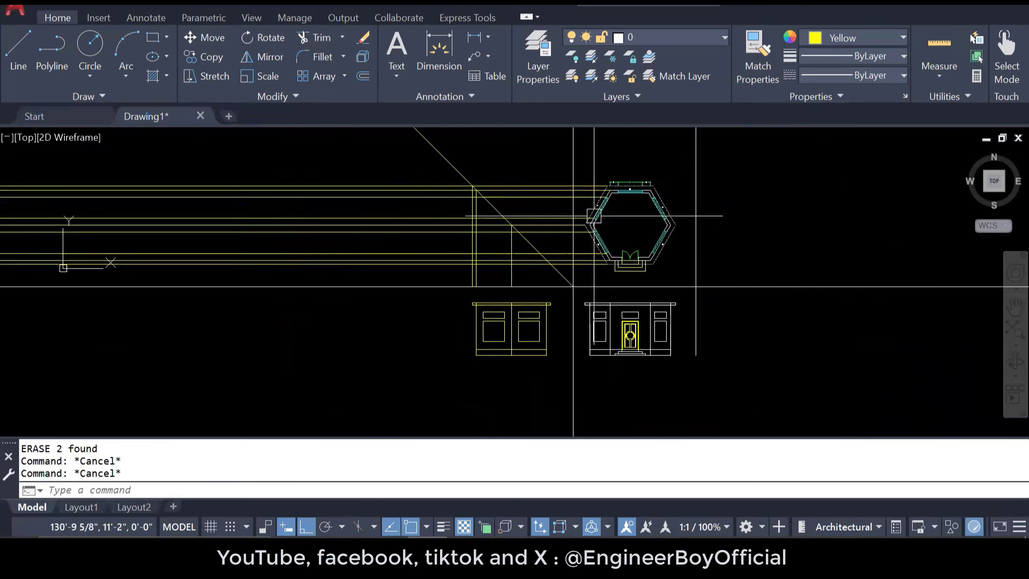
{"action": "scroll", "coordinate": [605, 197], "scroll_direction": "up", "scroll_amount": 2}
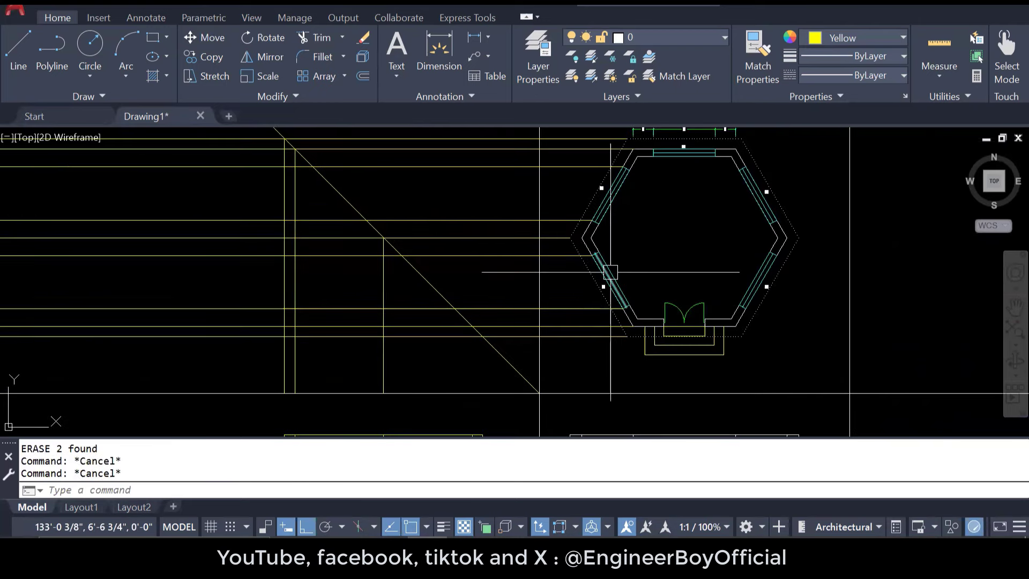
{"action": "scroll", "coordinate": [555, 209], "scroll_direction": "down", "scroll_amount": 4}
{"action": "scroll", "coordinate": [491, 323], "scroll_direction": "up", "scroll_amount": 5}
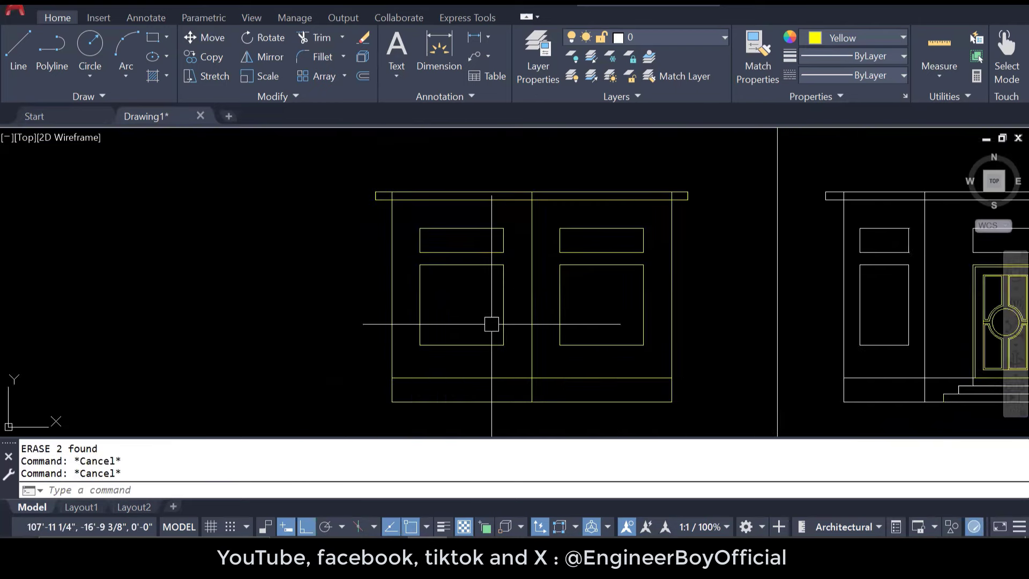
{"action": "scroll", "coordinate": [484, 376], "scroll_direction": "down", "scroll_amount": 4}
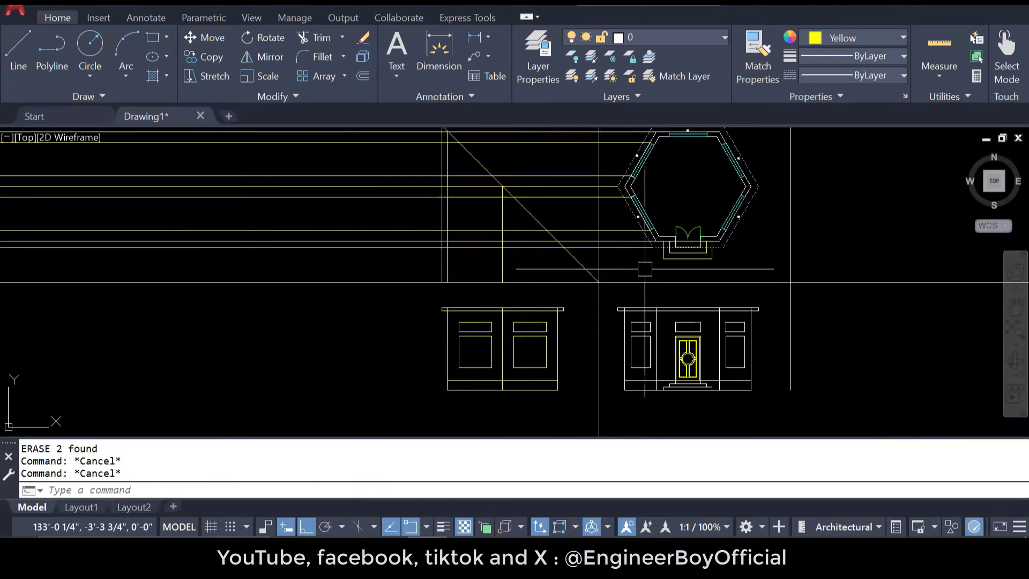
{"action": "scroll", "coordinate": [650, 216], "scroll_direction": "up", "scroll_amount": 2}
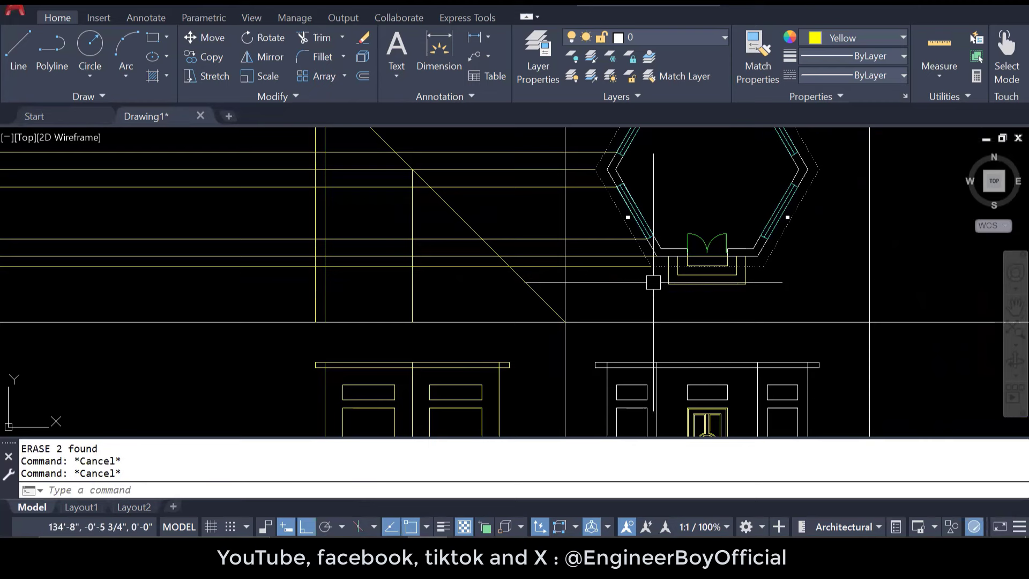
Step: Measure the spacing between the two rays projected from the ends of the plan's lower-left window
{"action": "middle_click_drag", "start_coordinate": [653, 283], "coordinate": [648, 307]}
{"action": "key", "text": "Escape"}
{"action": "type", "text": "d"}
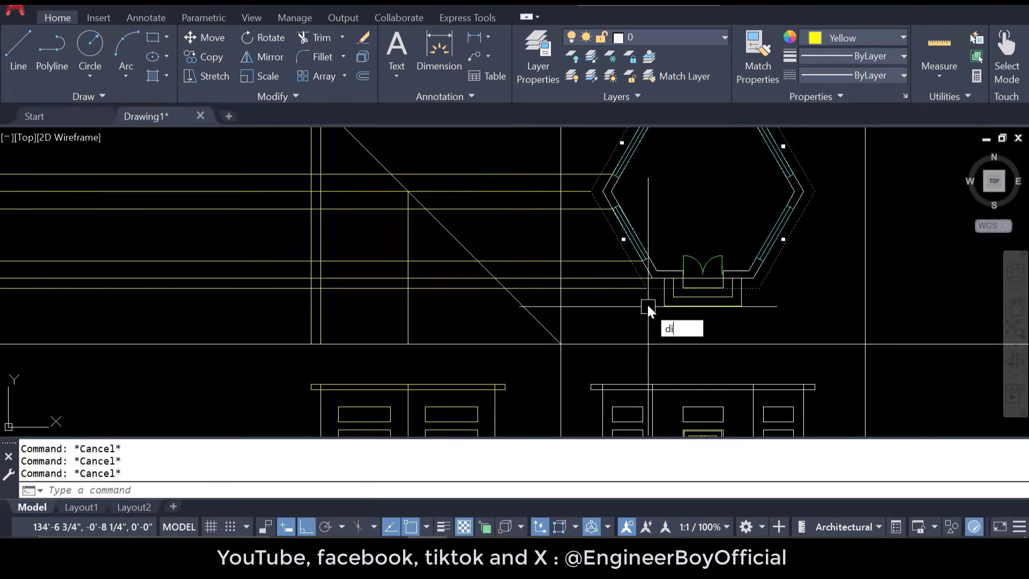
{"action": "type", "text": "i"}
{"action": "key", "text": "Return"}
{"action": "scroll", "coordinate": [605, 246], "scroll_direction": "up", "scroll_amount": 3}
{"action": "left_click", "coordinate": [564, 155]}
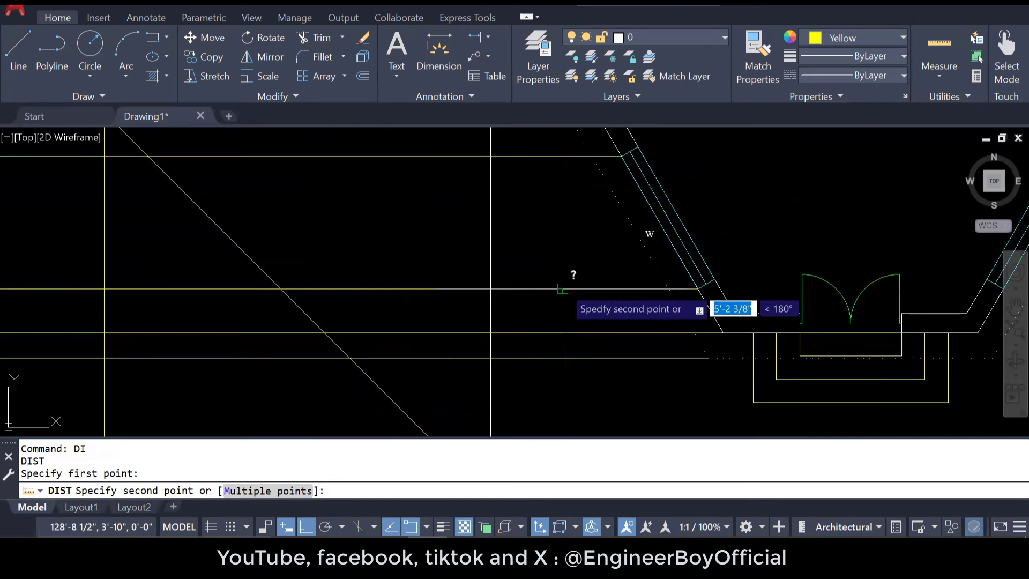
{"action": "scroll", "coordinate": [568, 241], "scroll_direction": "down", "scroll_amount": 4}
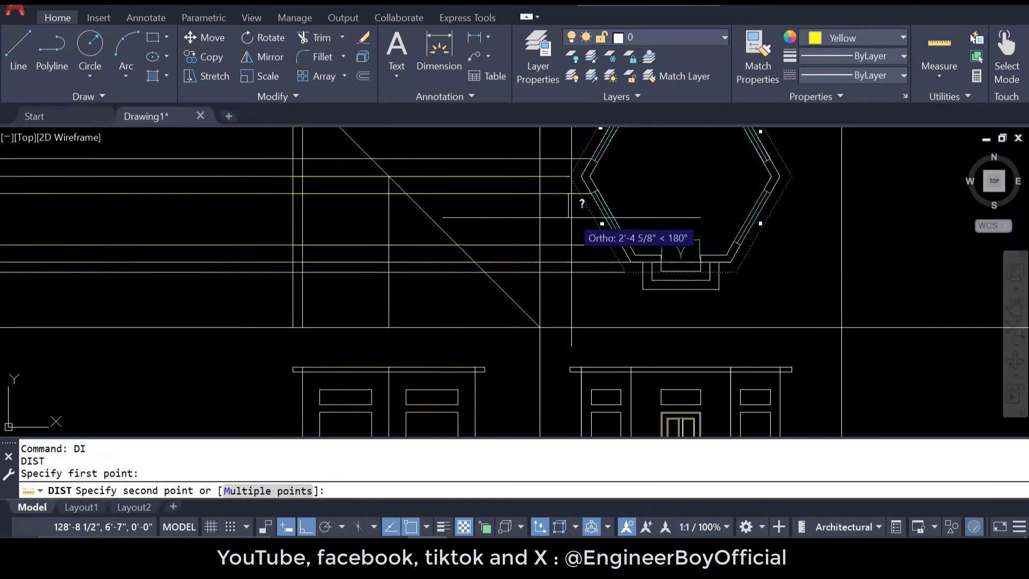
{"action": "key", "text": "Escape"}
Step: Measure the width of the side elevation's right lower window
{"action": "scroll", "coordinate": [511, 332], "scroll_direction": "up", "scroll_amount": 4}
{"action": "key", "text": "Return"}
{"action": "left_click", "coordinate": [516, 300]}
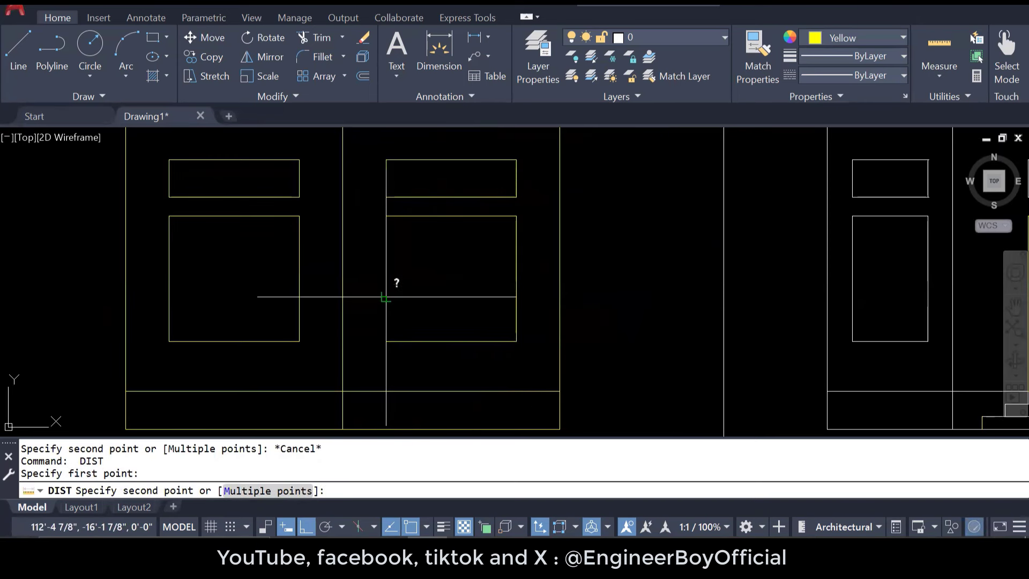
{"action": "left_click", "coordinate": [384, 298]}
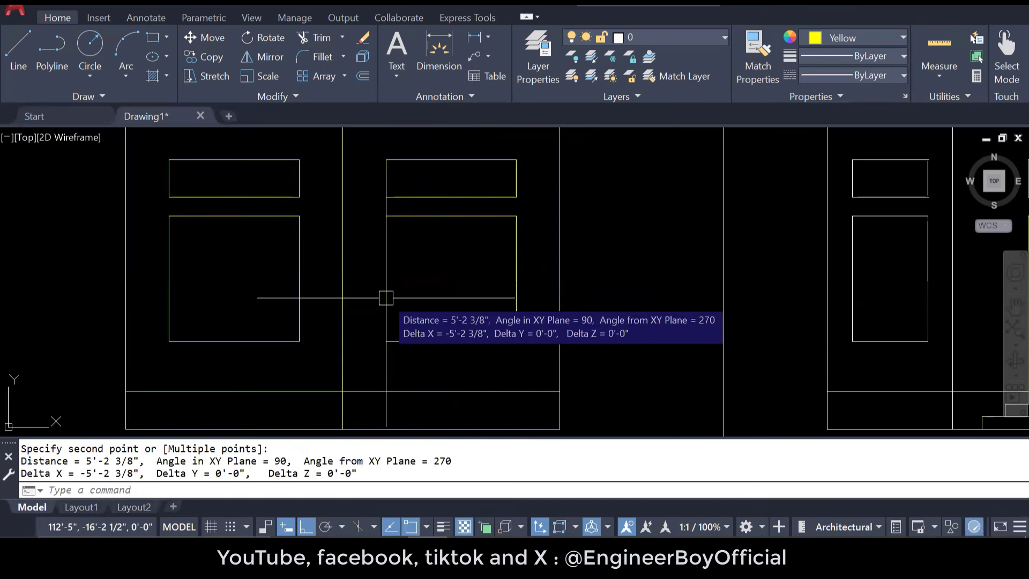
{"action": "key", "text": "Escape"}
{"action": "key", "text": "Escape"}
{"action": "key", "text": "Escape"}
{"action": "scroll", "coordinate": [499, 310], "scroll_direction": "down", "scroll_amount": 4}
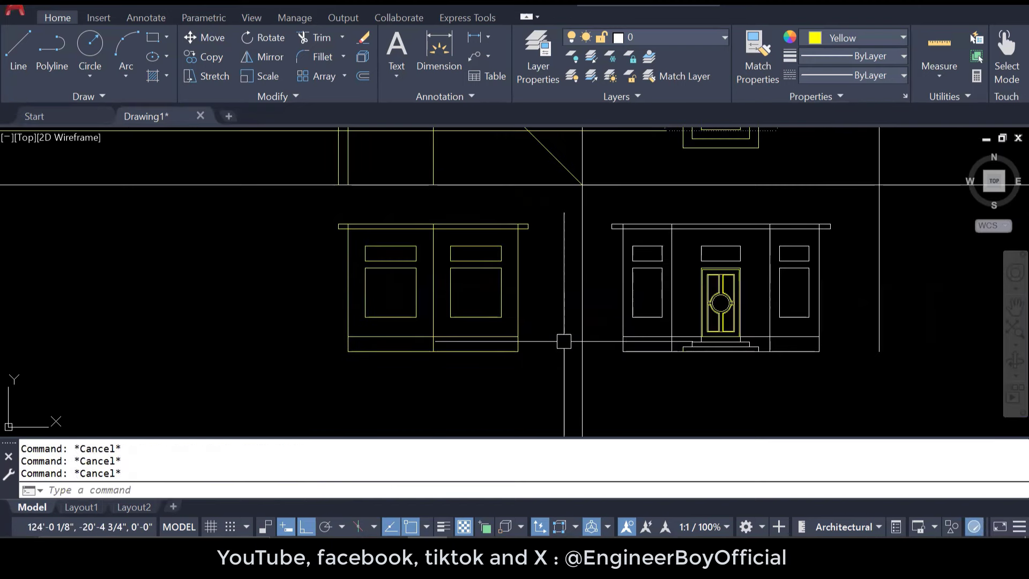
{"action": "scroll", "coordinate": [554, 341], "scroll_direction": "down", "scroll_amount": 5}
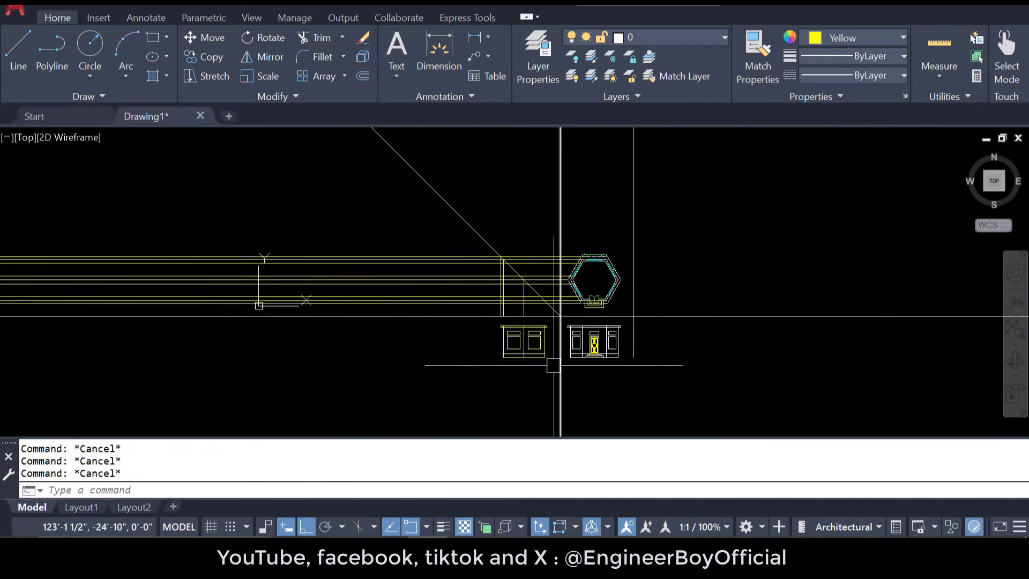
{"action": "scroll", "coordinate": [553, 353], "scroll_direction": "up", "scroll_amount": 3}
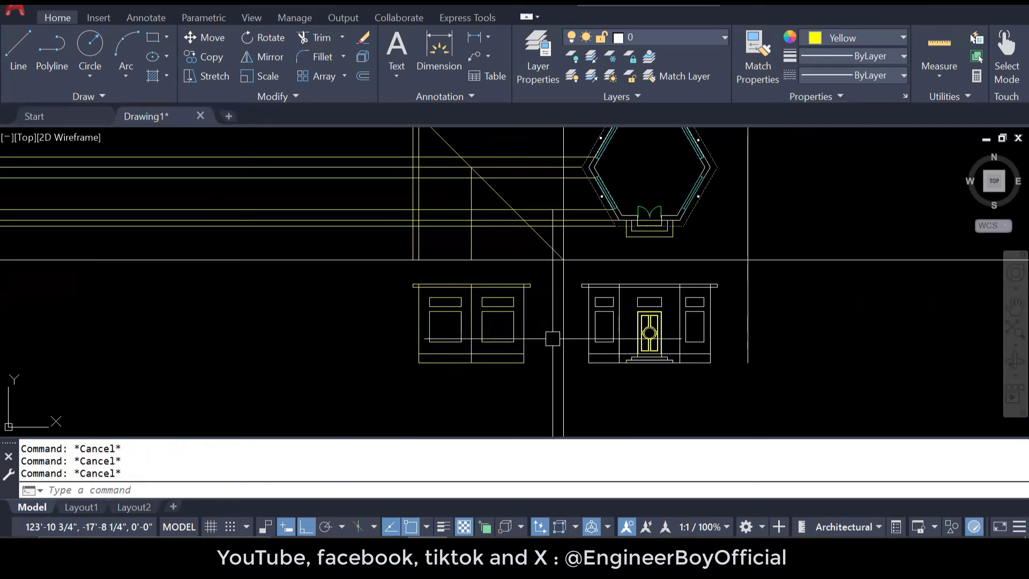
{"action": "middle_click_drag", "start_coordinate": [552, 338], "coordinate": [535, 392]}
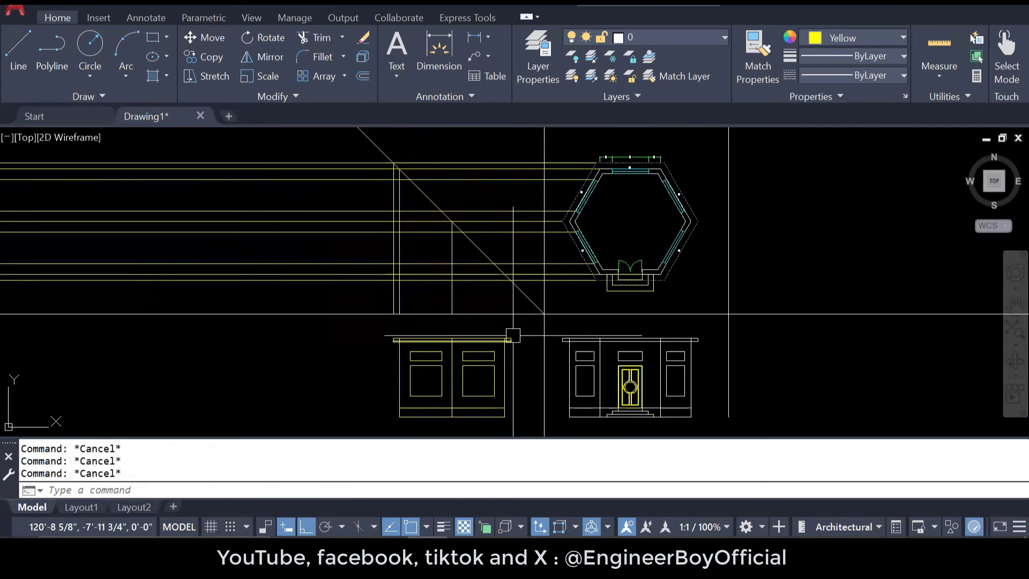
{"action": "middle_click_drag", "start_coordinate": [513, 336], "coordinate": [512, 310]}
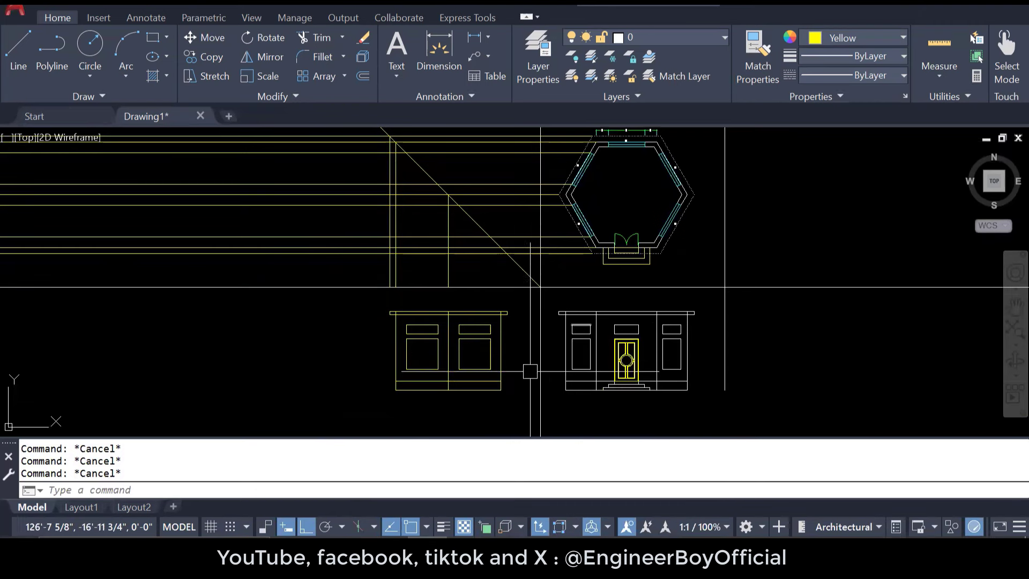
Step: Trim the side elevation's outer wall lines where they cross the roof slab
{"action": "scroll", "coordinate": [441, 365], "scroll_direction": "up", "scroll_amount": 2}
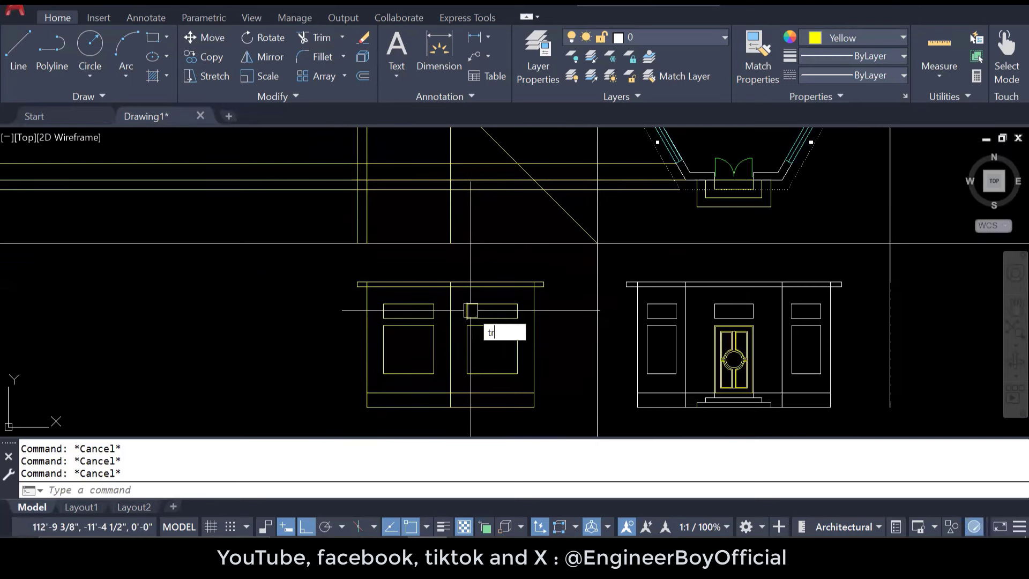
{"action": "key", "text": "Return"}
{"action": "scroll", "coordinate": [361, 282], "scroll_direction": "up", "scroll_amount": 4}
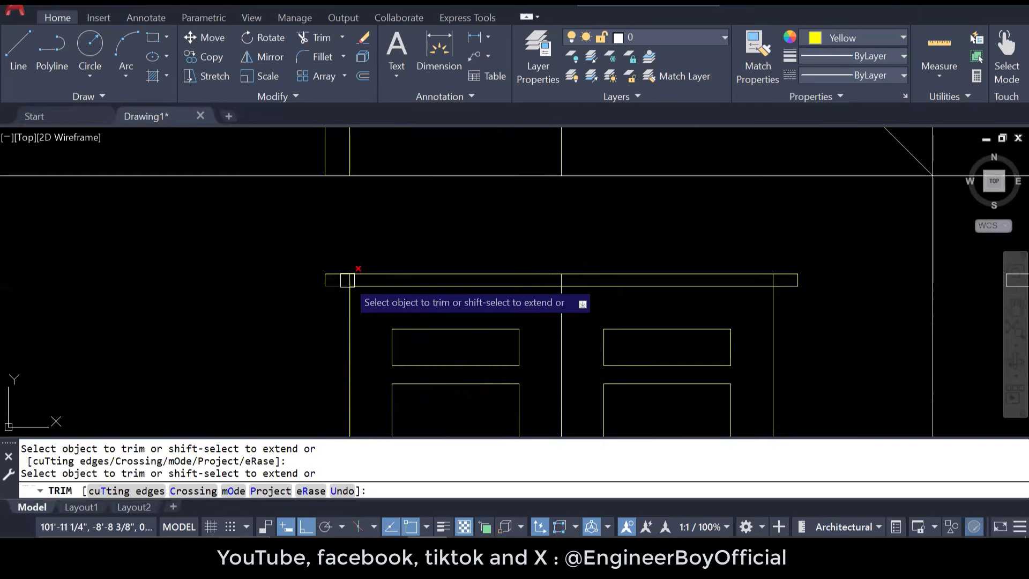
{"action": "scroll", "coordinate": [422, 278], "scroll_direction": "down", "scroll_amount": 2}
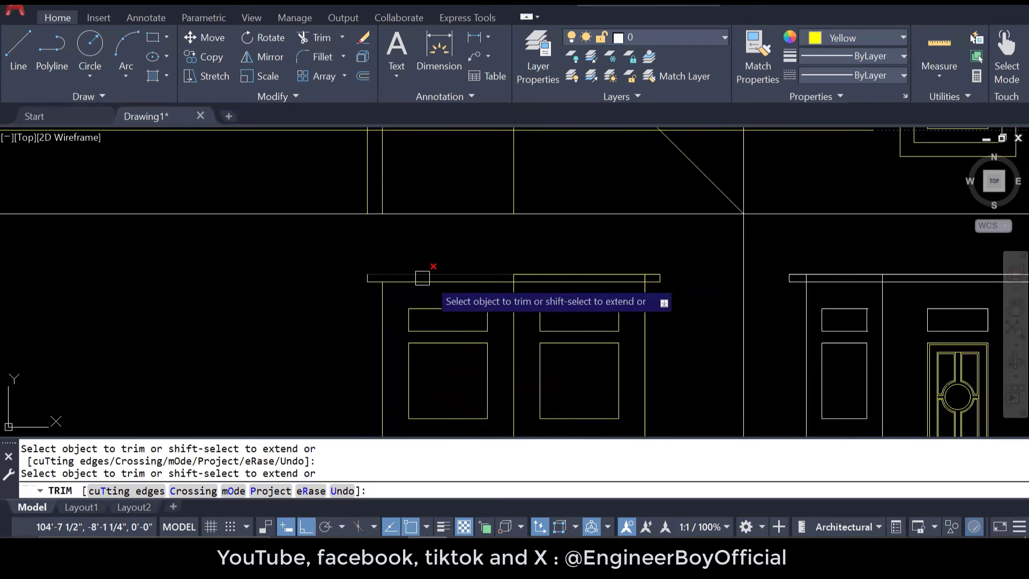
{"action": "scroll", "coordinate": [666, 281], "scroll_direction": "up", "scroll_amount": 6}
{"action": "left_click", "coordinate": [582, 269]}
{"action": "scroll", "coordinate": [633, 263], "scroll_direction": "down", "scroll_amount": 6}
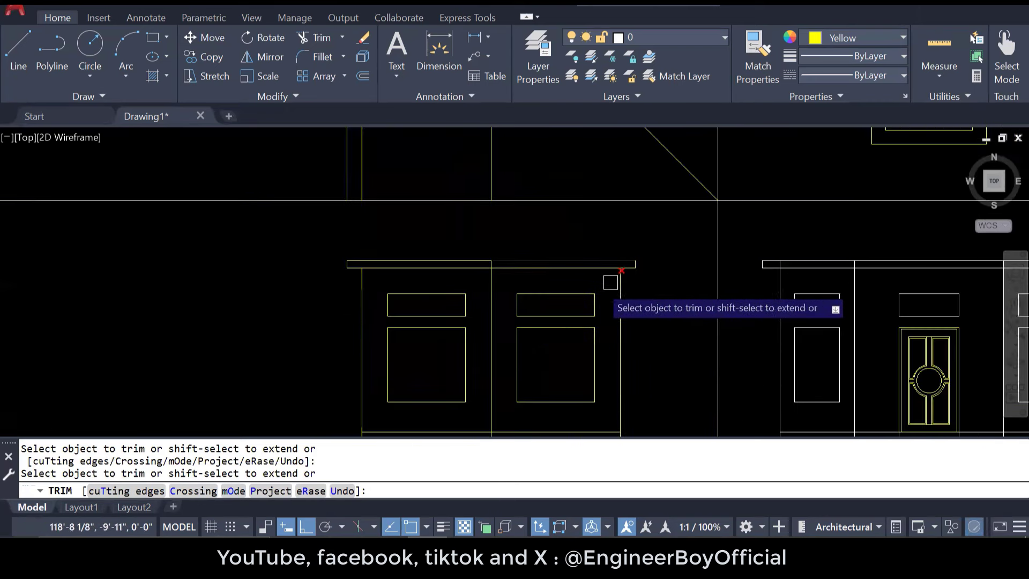
{"action": "key", "text": "Escape"}
{"action": "key", "text": "Escape"}
{"action": "scroll", "coordinate": [582, 216], "scroll_direction": "up", "scroll_amount": 4}
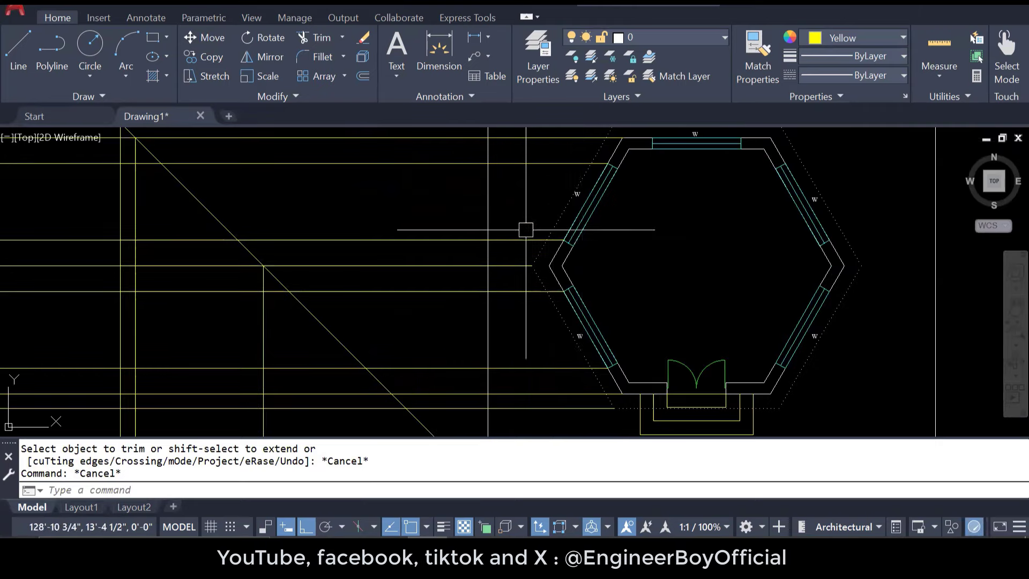
{"action": "scroll", "coordinate": [561, 273], "scroll_direction": "down", "scroll_amount": 6}
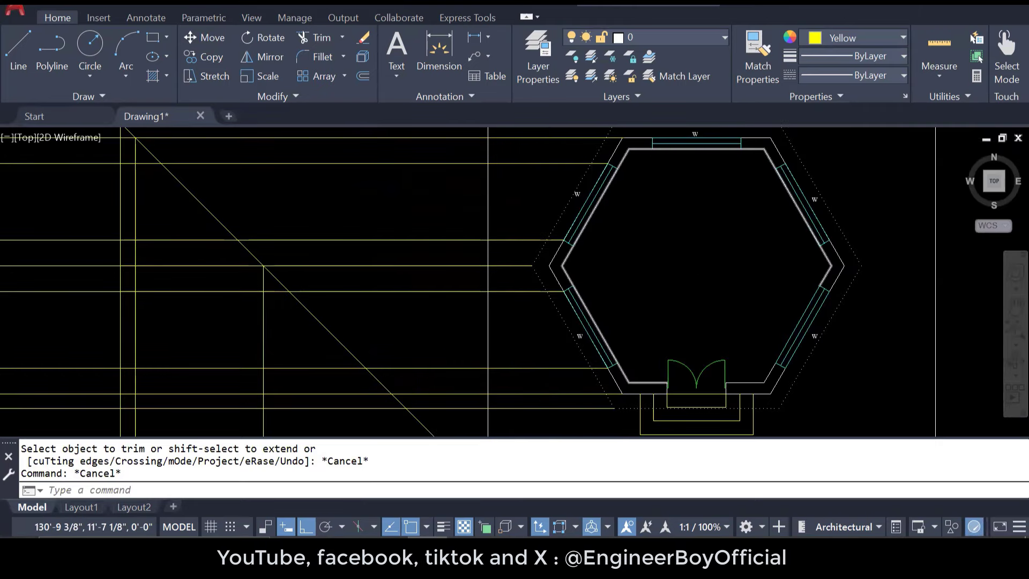
{"action": "scroll", "coordinate": [543, 249], "scroll_direction": "up", "scroll_amount": 5}
{"action": "scroll", "coordinate": [604, 273], "scroll_direction": "down", "scroll_amount": 5}
Step: Try erasing all horizontal and vertical projection rays together with the diagonal projection line beside the plan
{"action": "scroll", "coordinate": [616, 268], "scroll_direction": "up", "scroll_amount": 4}
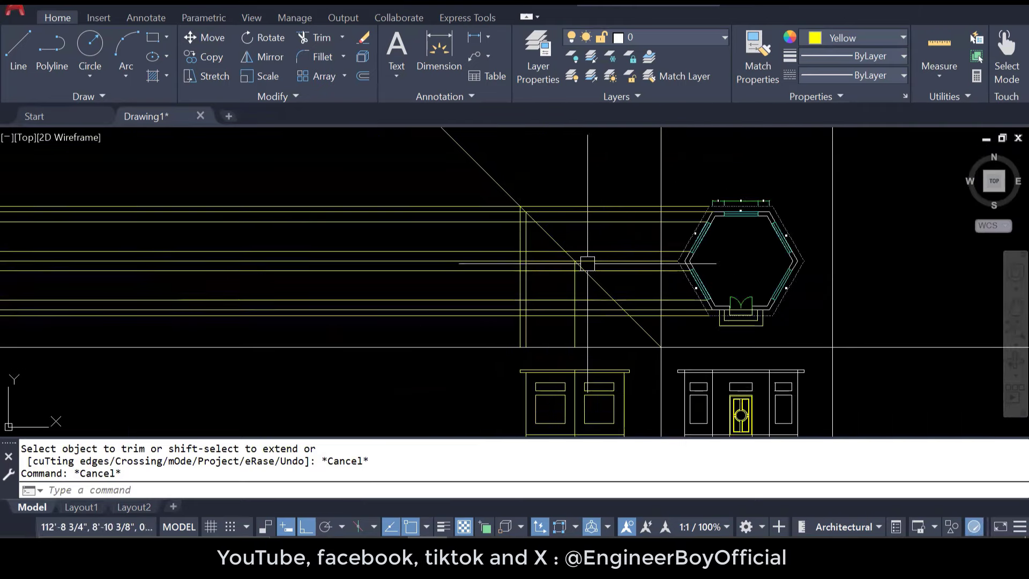
{"action": "left_click", "coordinate": [600, 167]}
{"action": "left_click", "coordinate": [447, 324]}
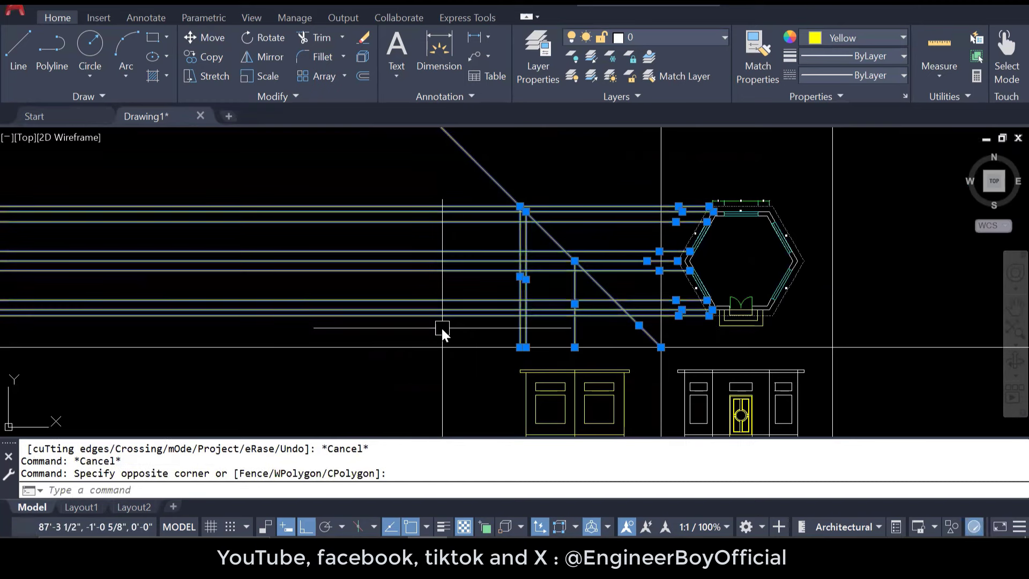
{"action": "type", "text": "e"}
{"action": "key", "text": "Return"}
{"action": "middle_click_drag", "start_coordinate": [657, 333], "coordinate": [616, 315]}
Step: Undo the erasure of the projection rays and the diagonal line
{"action": "key", "text": "ctrl+z"}
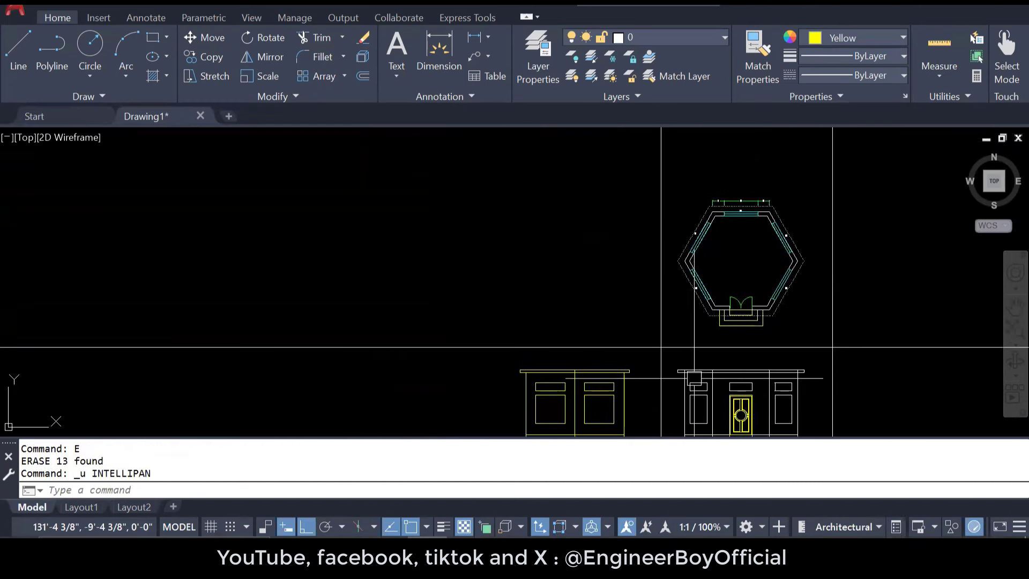
{"action": "key", "text": "ctrl+z"}
{"action": "scroll", "coordinate": [669, 300], "scroll_direction": "down", "scroll_amount": 2}
{"action": "scroll", "coordinate": [674, 293], "scroll_direction": "up", "scroll_amount": 2}
{"action": "key", "text": "Escape"}
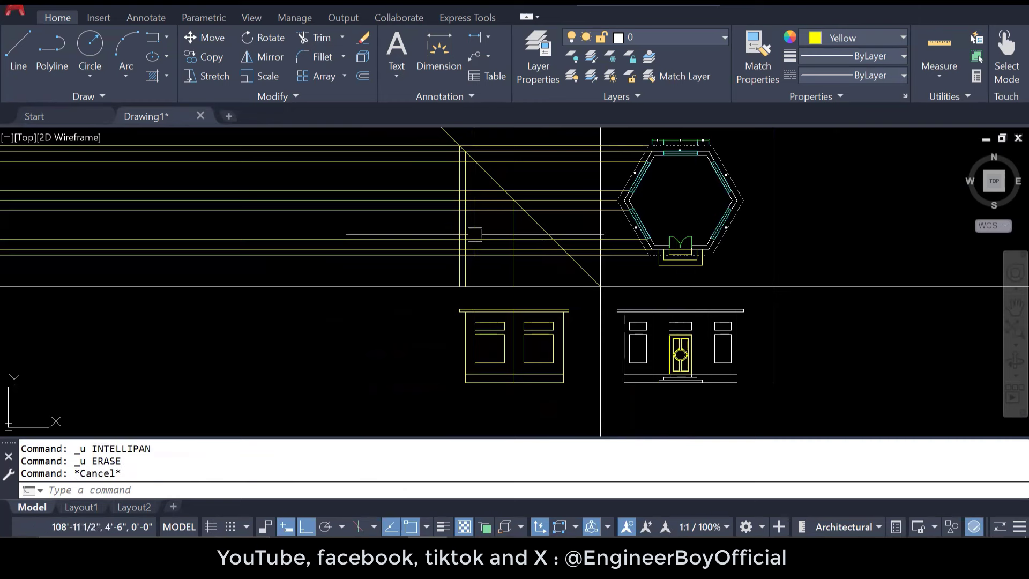
Step: Erase the nine horizontal rays projected from the hexagonal plan, keeping the diagonal projection line
{"action": "left_click", "coordinate": [408, 268]}
{"action": "left_click", "coordinate": [328, 129]}
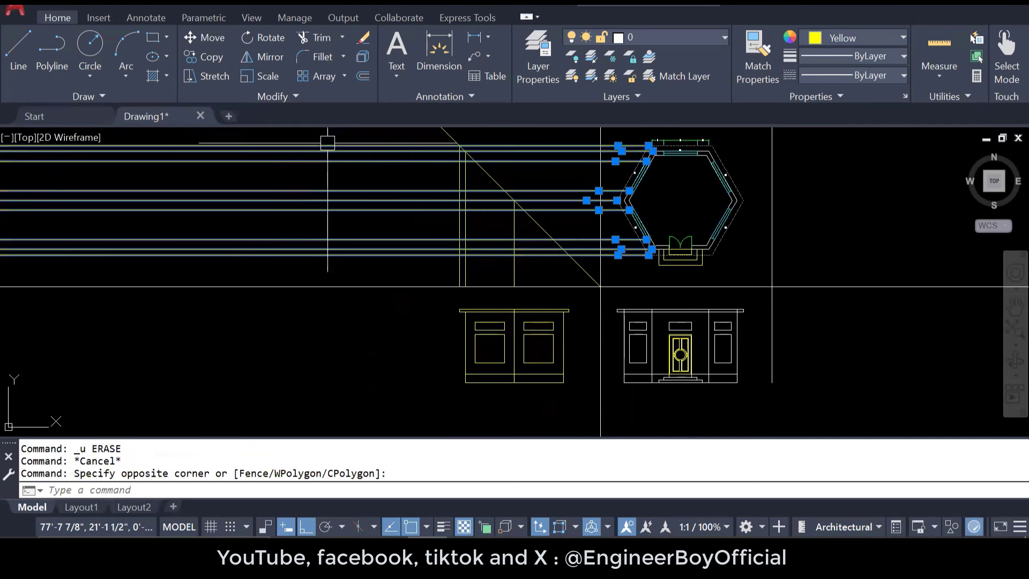
{"action": "type", "text": "e"}
{"action": "key", "text": "Return"}
Step: Erase the three vertical projection rays between the diagonal line and the horizontal reference line
{"action": "left_click", "coordinate": [535, 260]}
{"action": "left_click", "coordinate": [409, 252]}
{"action": "type", "text": "e"}
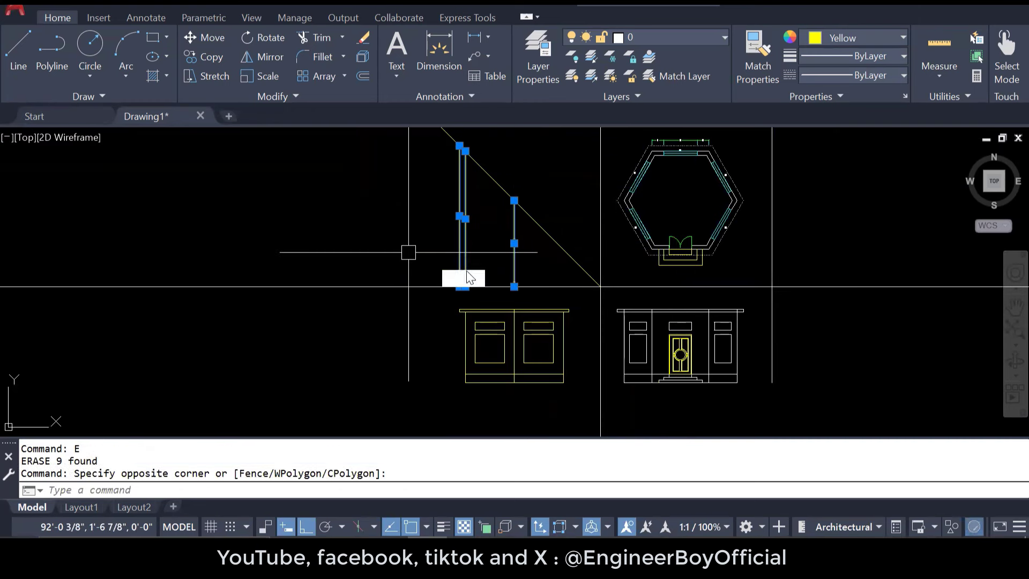
{"action": "key", "text": "Return"}
{"action": "key", "text": "Escape"}
{"action": "key", "text": "Escape"}
{"action": "key", "text": "Escape"}
Step: Set the current object colour to Green
{"action": "scroll", "coordinate": [552, 394], "scroll_direction": "up", "scroll_amount": 2}
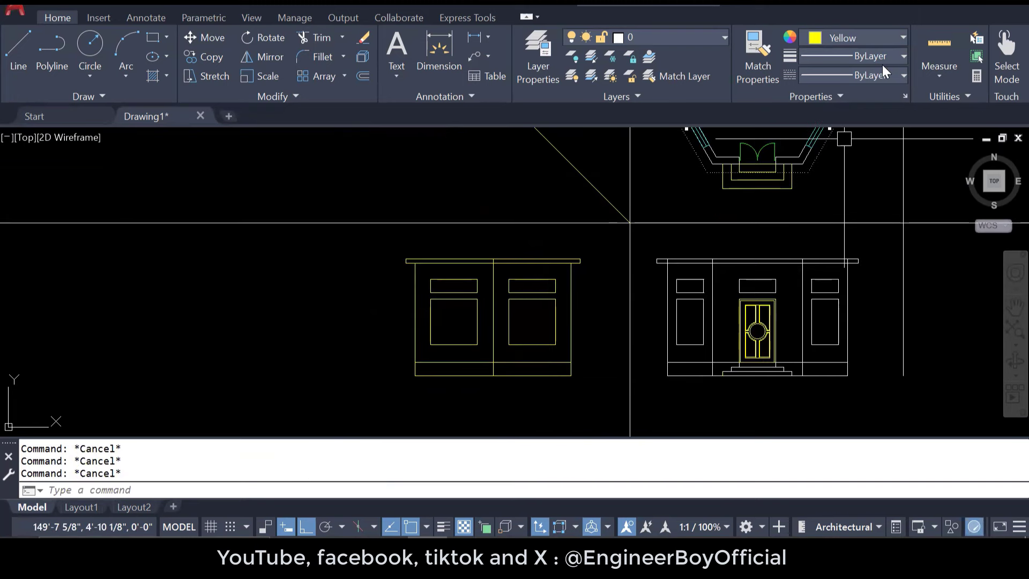
{"action": "left_click", "coordinate": [856, 38]}
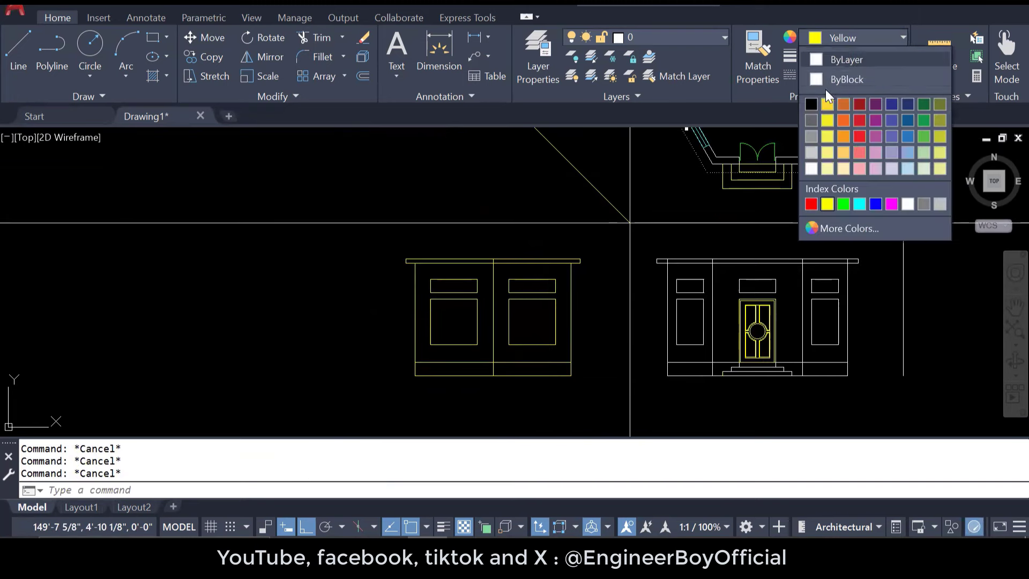
{"action": "left_click", "coordinate": [842, 204]}
Step: Project horizontal rays past the diagonal line from the entrance steps' wall corner and the landing's outer corner in the plan
{"action": "type", "text": "ra"}
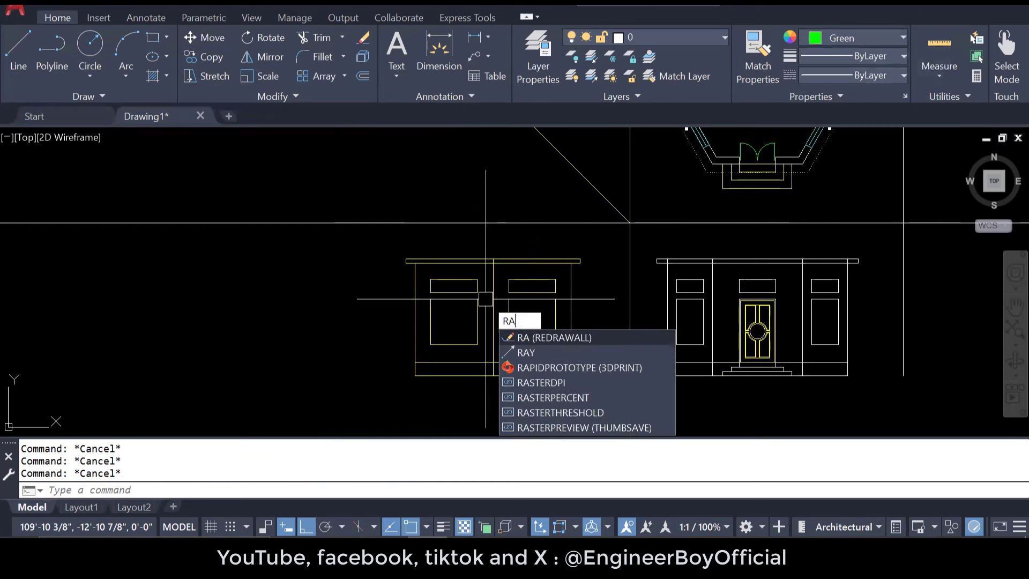
{"action": "type", "text": "y"}
{"action": "key", "text": "Return"}
{"action": "scroll", "coordinate": [707, 157], "scroll_direction": "up", "scroll_amount": 4}
{"action": "scroll", "coordinate": [740, 166], "scroll_direction": "up", "scroll_amount": 2}
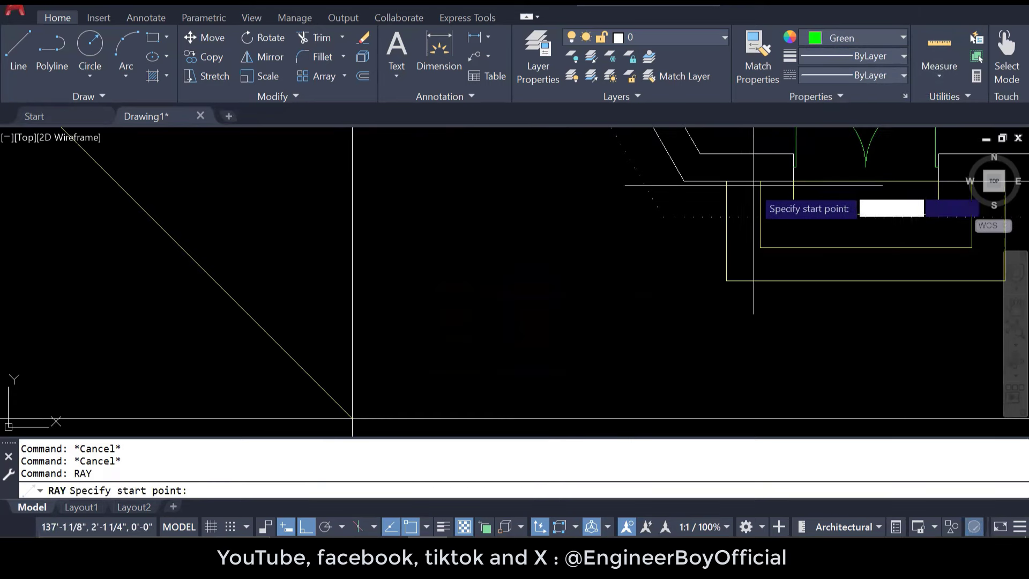
{"action": "left_click", "coordinate": [732, 175]}
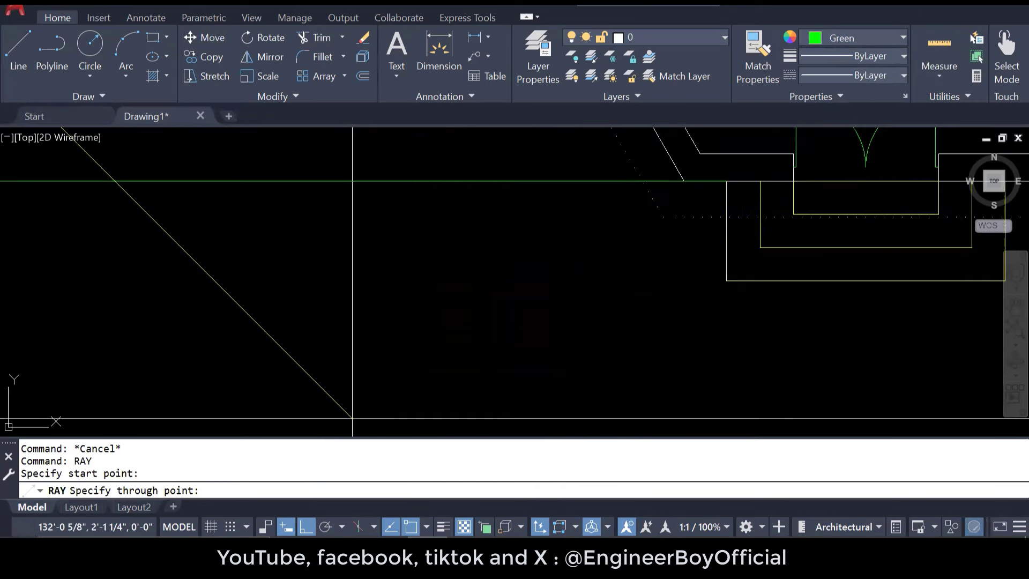
{"action": "left_click", "coordinate": [644, 184]}
{"action": "key", "text": "Return"}
{"action": "key", "text": "Return"}
{"action": "left_click", "coordinate": [793, 215]}
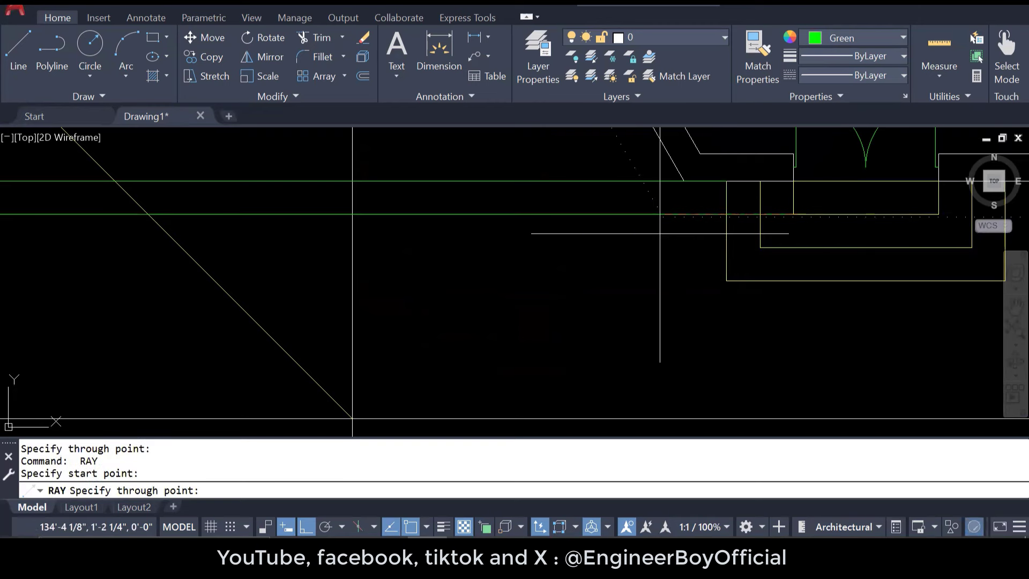
{"action": "left_click", "coordinate": [742, 246]}
{"action": "key", "text": "Return"}
Step: Project horizontal rays past the diagonal line from the outer corners of the plan's middle and lowest entrance steps
{"action": "key", "text": "Return"}
{"action": "left_click", "coordinate": [760, 247]}
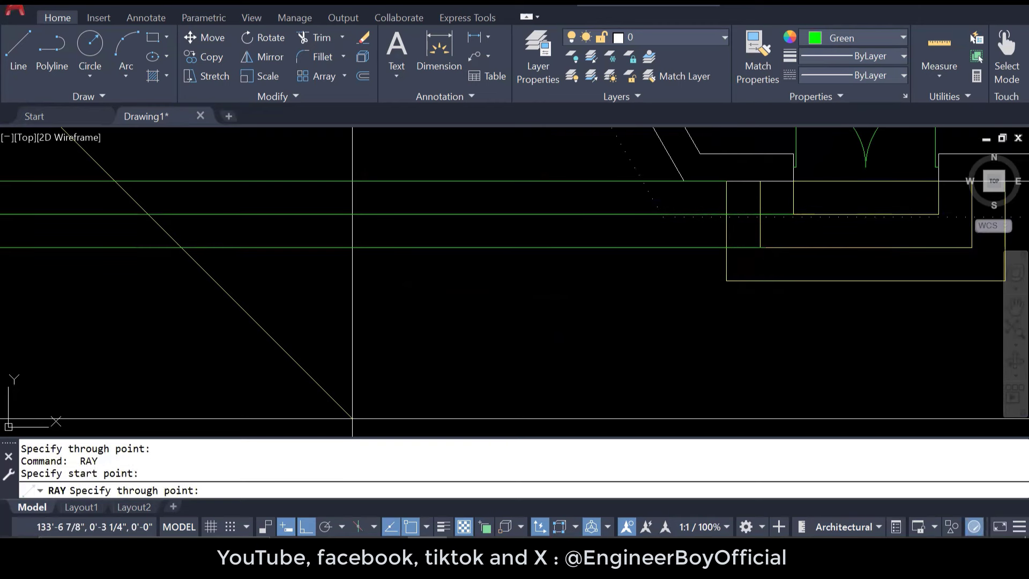
{"action": "left_click", "coordinate": [734, 252]}
{"action": "key", "text": "Return"}
{"action": "key", "text": "Return"}
{"action": "left_click", "coordinate": [726, 280]}
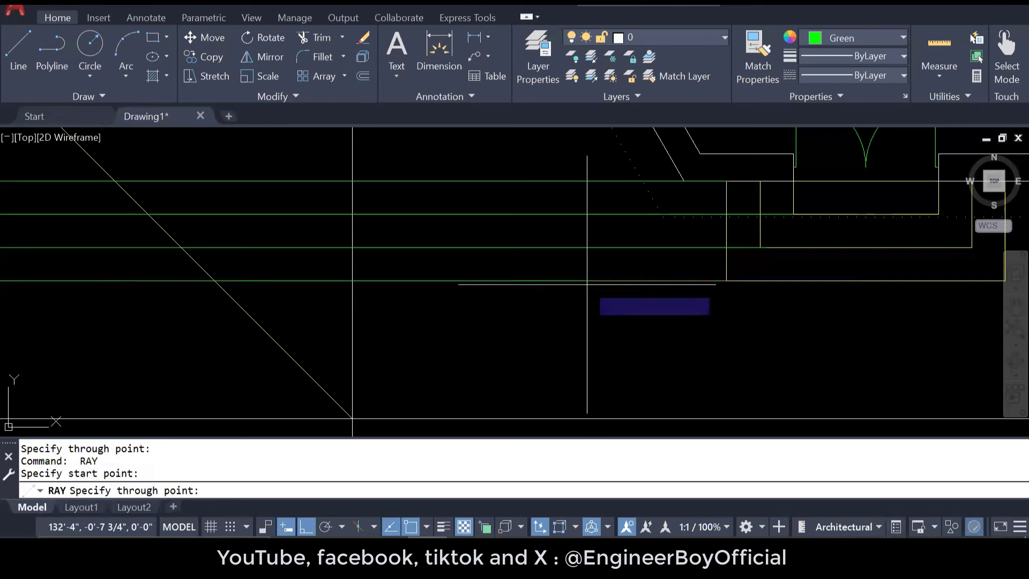
{"action": "left_click", "coordinate": [586, 284]}
{"action": "key", "text": "Return"}
Step: Drop vertical rays from where the wall and landing rays cross the diagonal line
{"action": "scroll", "coordinate": [550, 244], "scroll_direction": "down", "scroll_amount": 2}
{"action": "scroll", "coordinate": [376, 246], "scroll_direction": "up", "scroll_amount": 1}
{"action": "key", "text": "Return"}
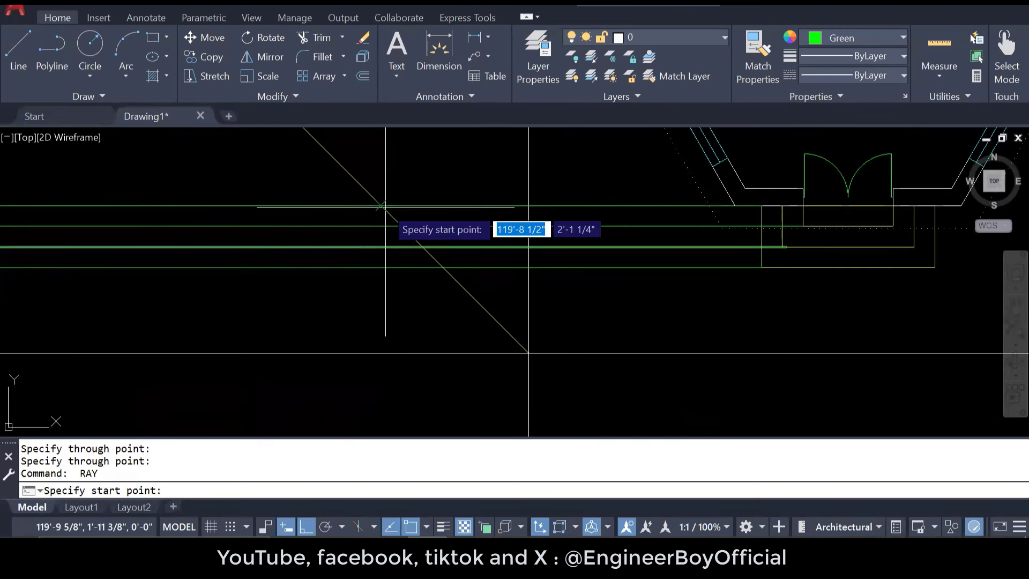
{"action": "left_click", "coordinate": [381, 206]}
{"action": "left_click", "coordinate": [378, 289]}
{"action": "key", "text": "Return"}
{"action": "key", "text": "Return"}
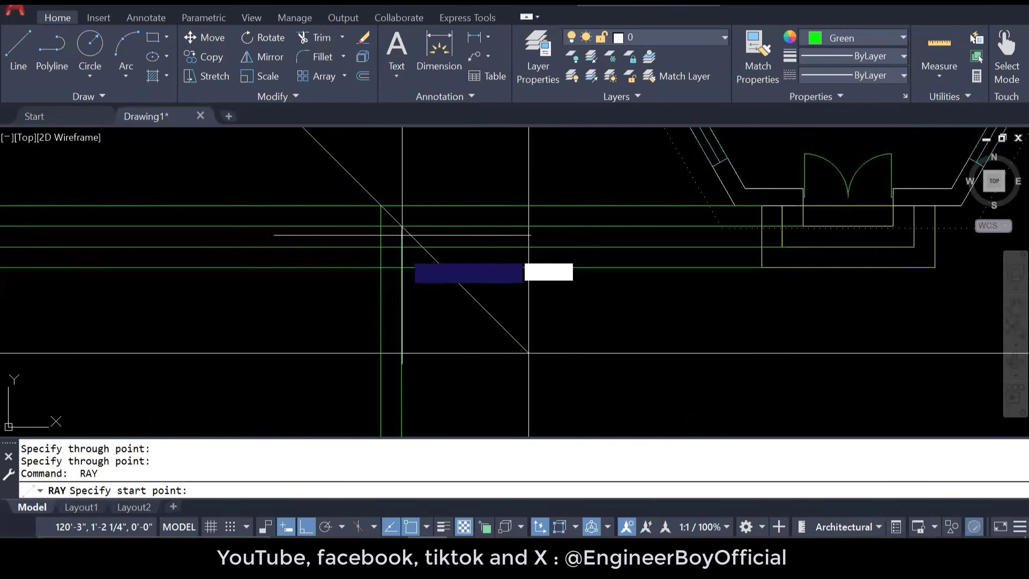
{"action": "left_click", "coordinate": [402, 226]}
{"action": "left_click", "coordinate": [401, 298]}
{"action": "key", "text": "Return"}
Step: Drop vertical rays from where the middle and lowest step rays cross the diagonal line
{"action": "key", "text": "Return"}
{"action": "left_click", "coordinate": [422, 247]}
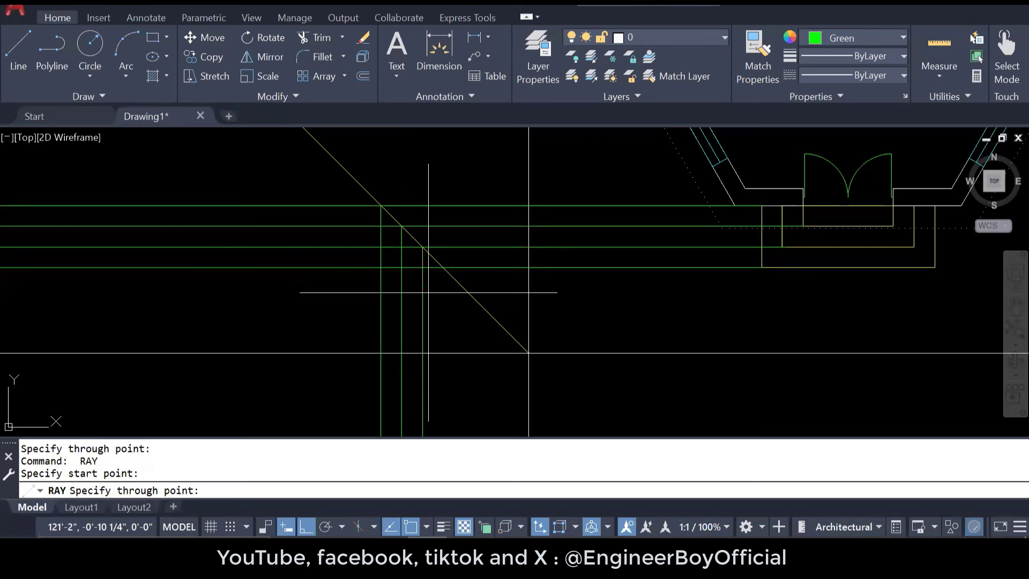
{"action": "left_click", "coordinate": [426, 289]}
{"action": "key", "text": "Return"}
{"action": "key", "text": "Return"}
{"action": "left_click", "coordinate": [443, 267]}
{"action": "left_click", "coordinate": [443, 307]}
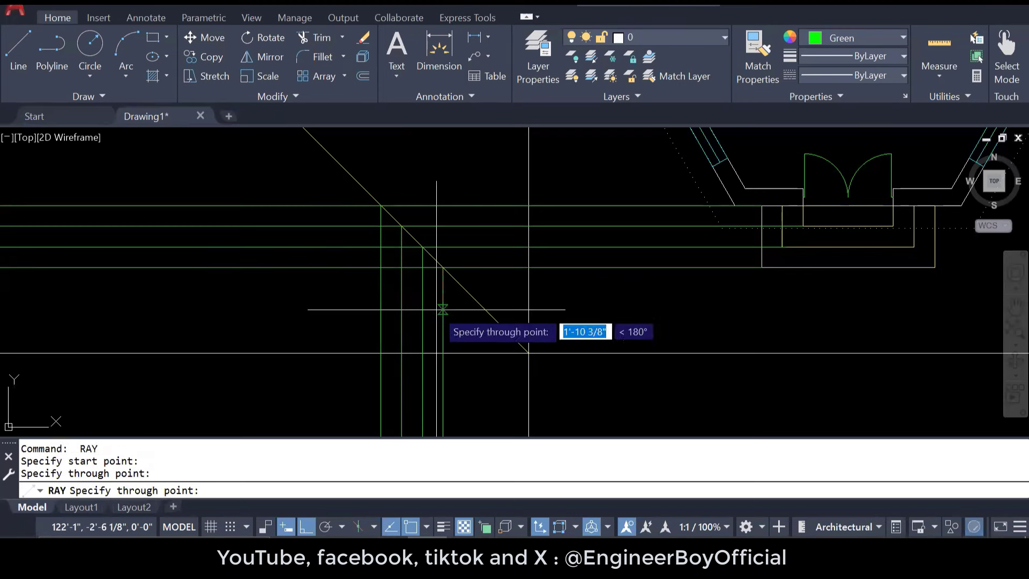
{"action": "key", "text": "Return"}
Step: Draw a ground line from the side elevation's wall base to the outermost vertical step ray
{"action": "scroll", "coordinate": [410, 227], "scroll_direction": "down", "scroll_amount": 3}
{"action": "scroll", "coordinate": [433, 358], "scroll_direction": "up", "scroll_amount": 2}
{"action": "scroll", "coordinate": [557, 332], "scroll_direction": "up", "scroll_amount": 2}
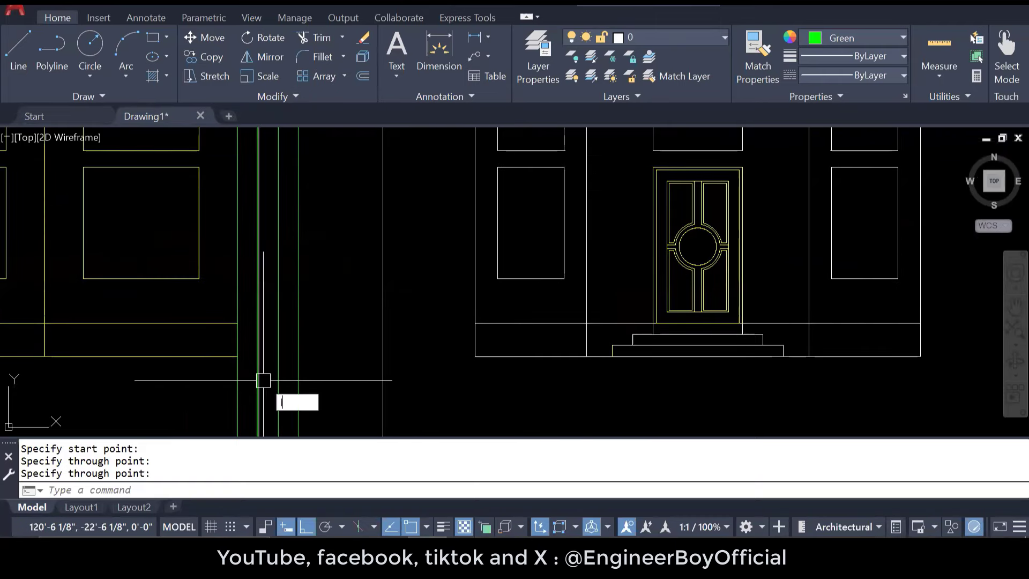
{"action": "key", "text": "Return"}
{"action": "type", "text": "l"}
{"action": "key", "text": "Return"}
{"action": "left_click", "coordinate": [298, 356]}
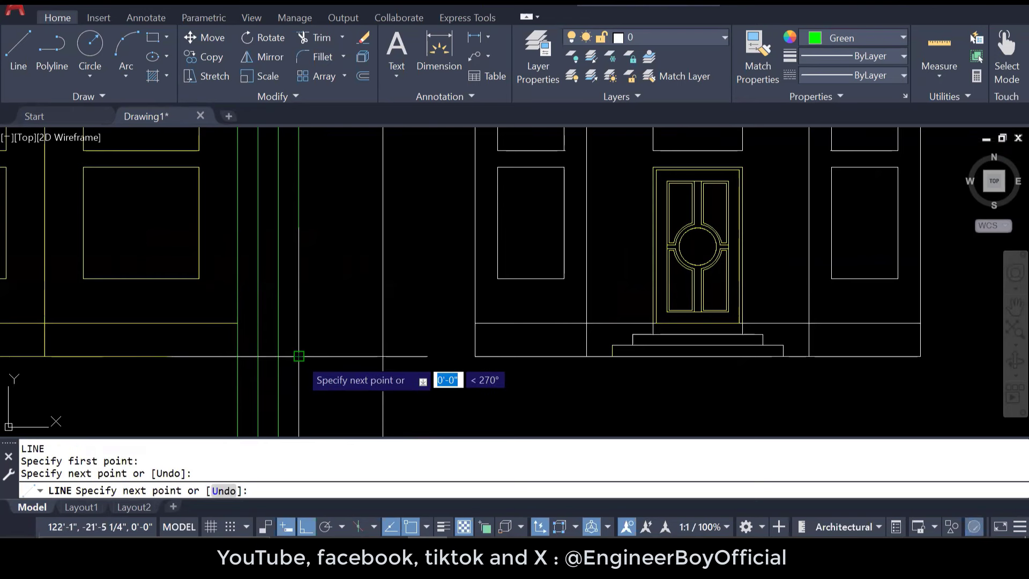
{"action": "scroll", "coordinate": [298, 356], "scroll_direction": "up", "scroll_amount": 4}
{"action": "key", "text": "Escape"}
{"action": "key", "text": "Escape"}
{"action": "key", "text": "Escape"}
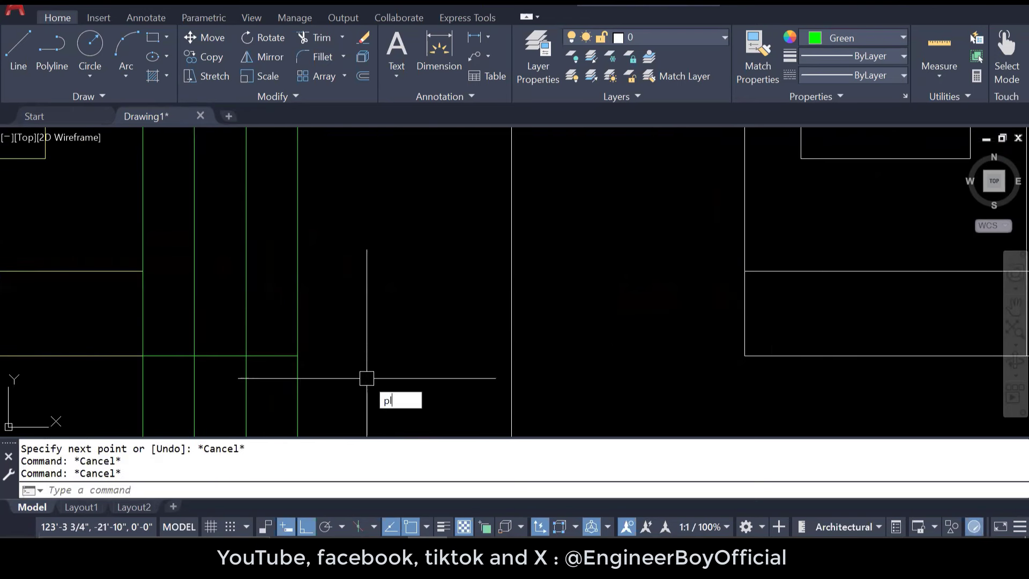
Step: Try drawing the stair profile as a polyline upward from the ground line's outer end, using 6" risers between rays
{"action": "type", "text": "pl"}
{"action": "key", "text": "Return"}
{"action": "left_click", "coordinate": [298, 356]}
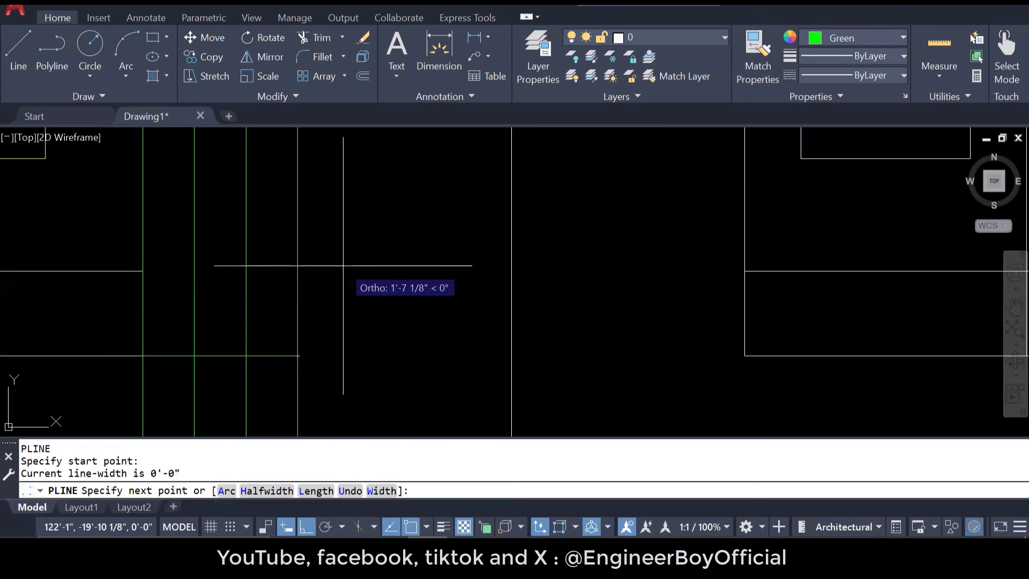
{"action": "type", "text": "6"}
{"action": "key", "text": "Return"}
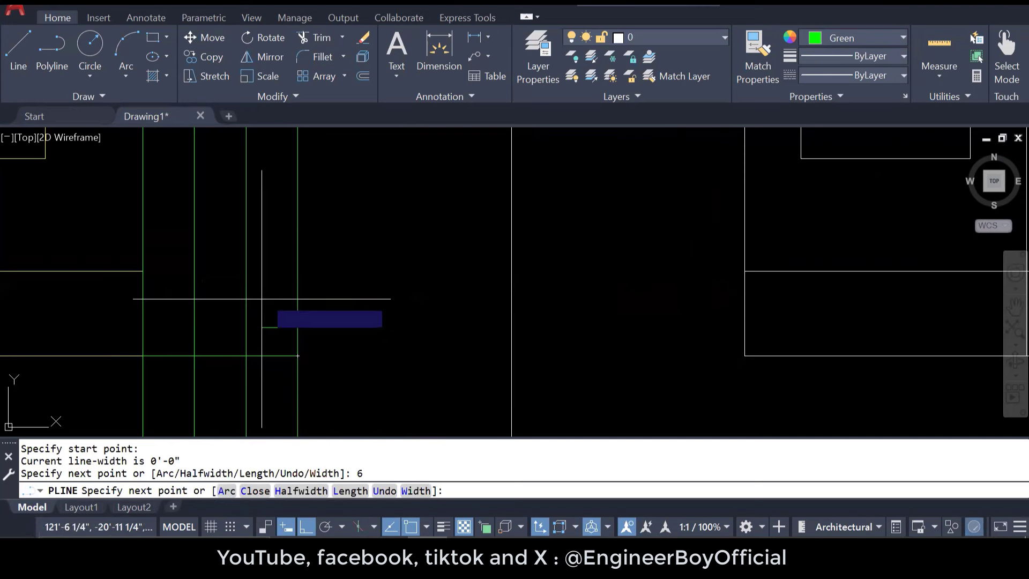
{"action": "left_click", "coordinate": [247, 327]}
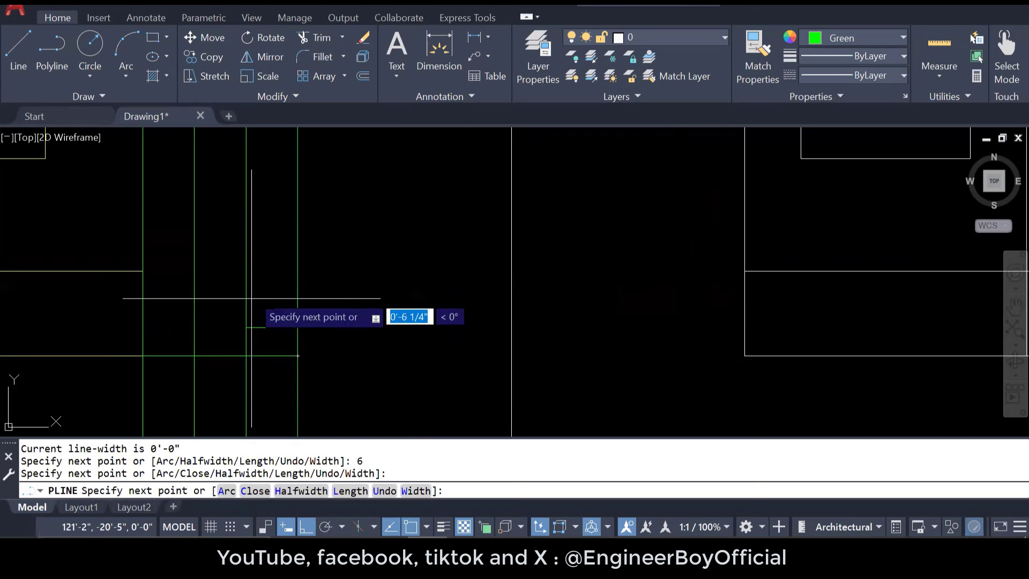
{"action": "type", "text": "6"}
{"action": "key", "text": "Return"}
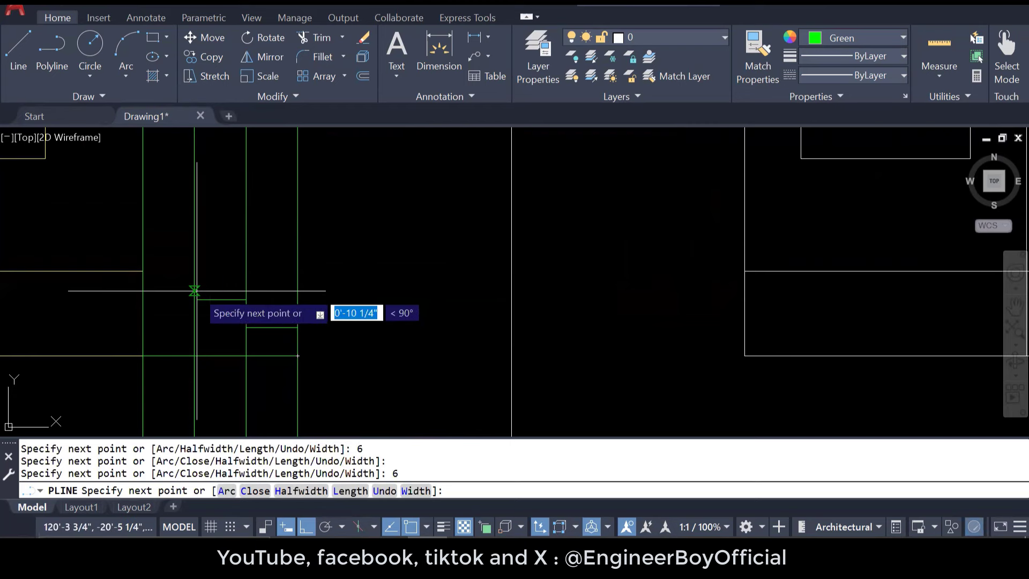
{"action": "left_click", "coordinate": [194, 300]}
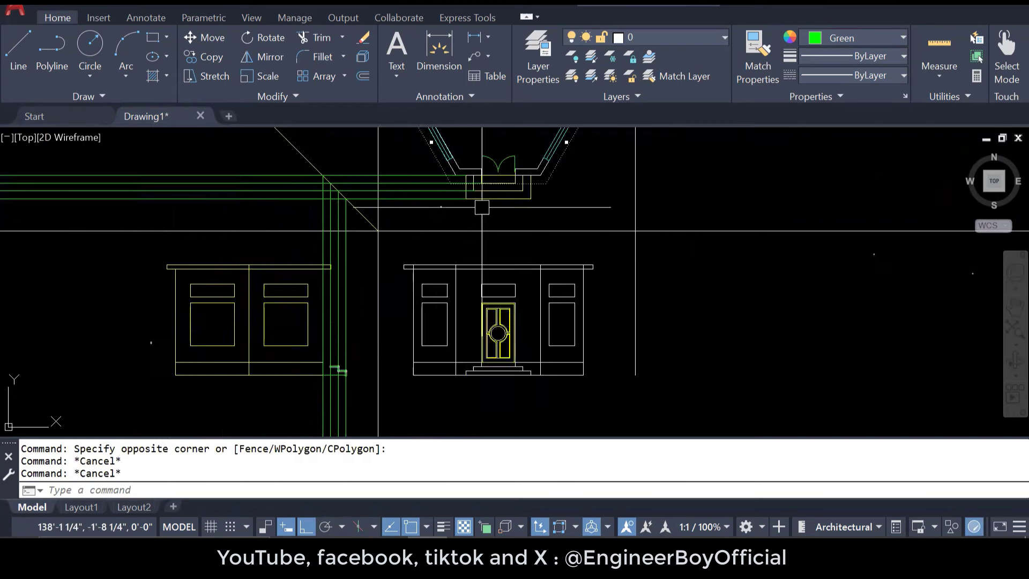
Step: Erase the stair profile polyline drawn upward from the ground line
{"action": "scroll", "coordinate": [477, 179], "scroll_direction": "up", "scroll_amount": 5}
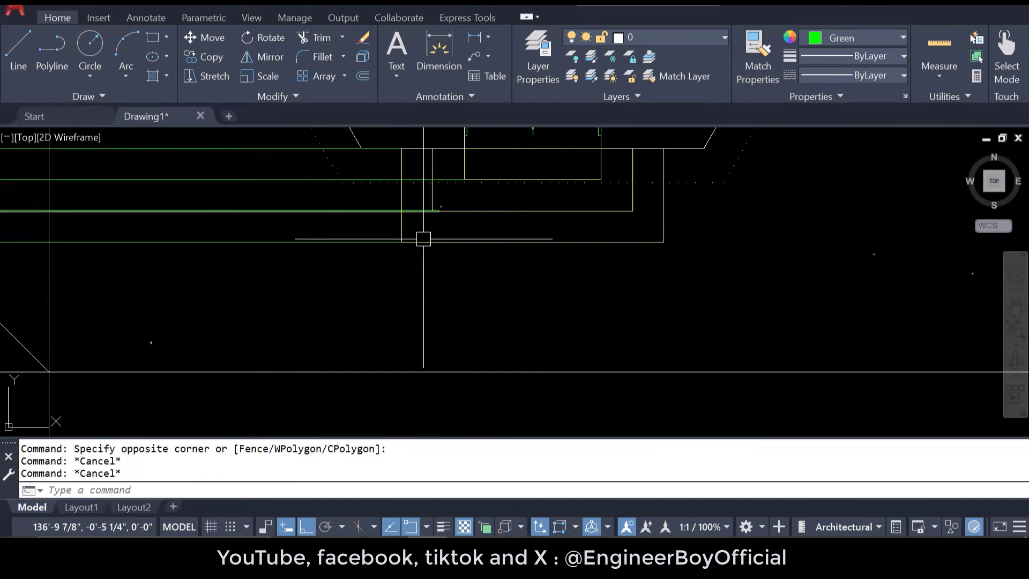
{"action": "scroll", "coordinate": [421, 242], "scroll_direction": "down", "scroll_amount": 4}
{"action": "scroll", "coordinate": [364, 396], "scroll_direction": "up", "scroll_amount": 5}
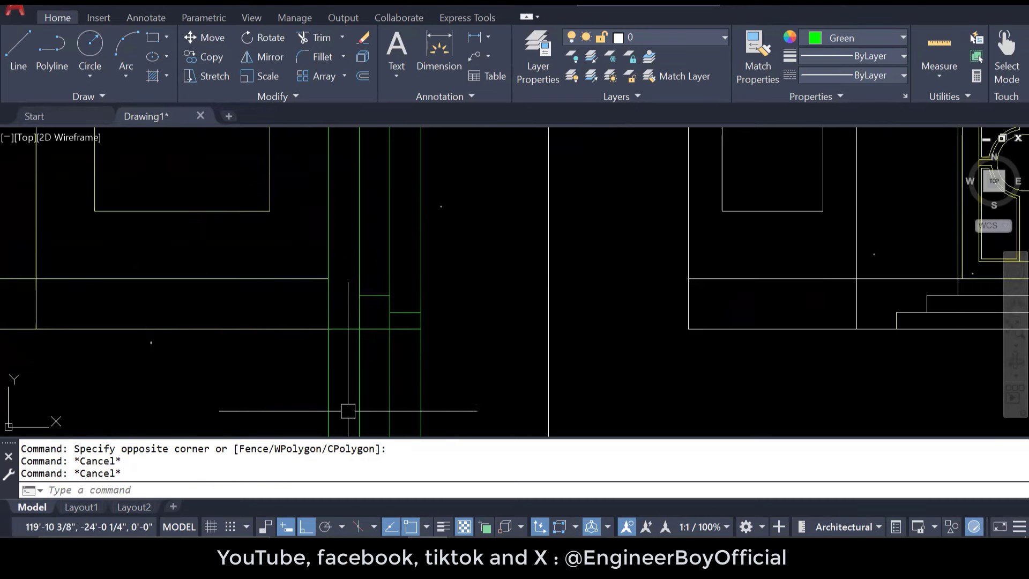
{"action": "left_click", "coordinate": [396, 278]}
{"action": "left_click", "coordinate": [399, 289]}
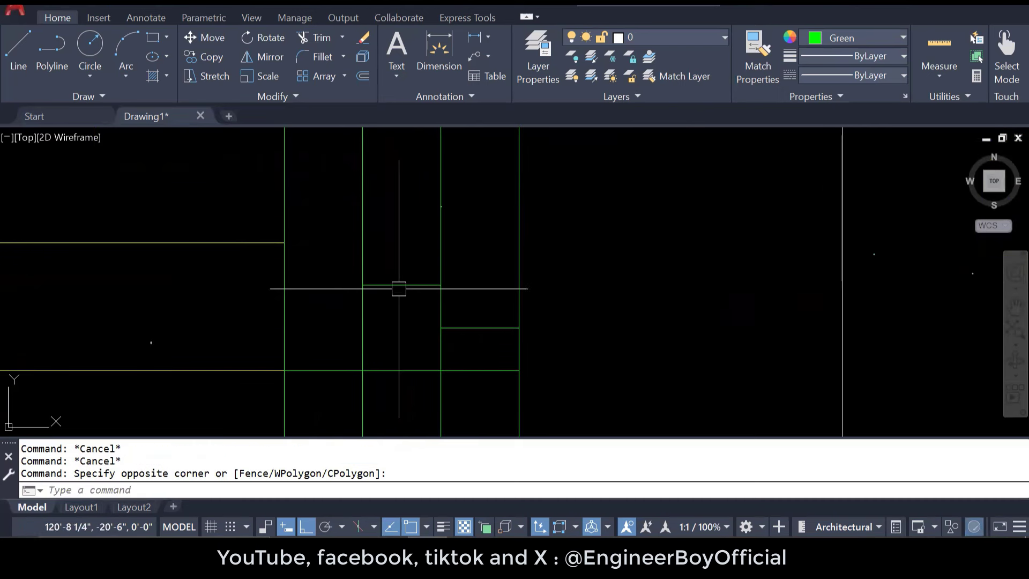
{"action": "type", "text": "e"}
{"action": "key", "text": "Return"}
{"action": "key", "text": "Escape"}
{"action": "key", "text": "Escape"}
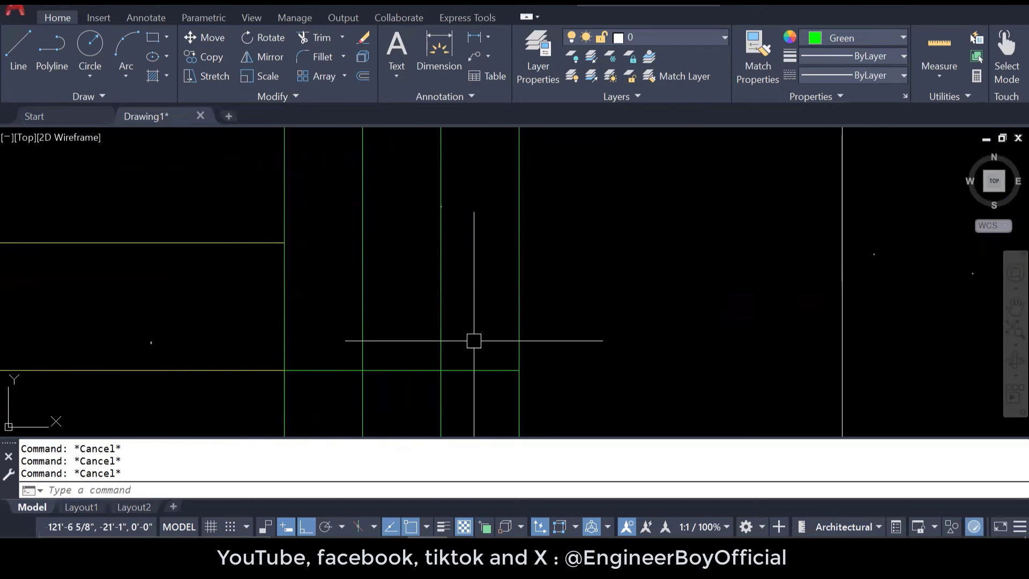
Step: Draw the stair profile as a polyline from the plinth's top corner down to the outermost ray, using 6" risers between rays
{"action": "scroll", "coordinate": [389, 389], "scroll_direction": "down", "scroll_amount": 4}
{"action": "scroll", "coordinate": [399, 372], "scroll_direction": "up", "scroll_amount": 4}
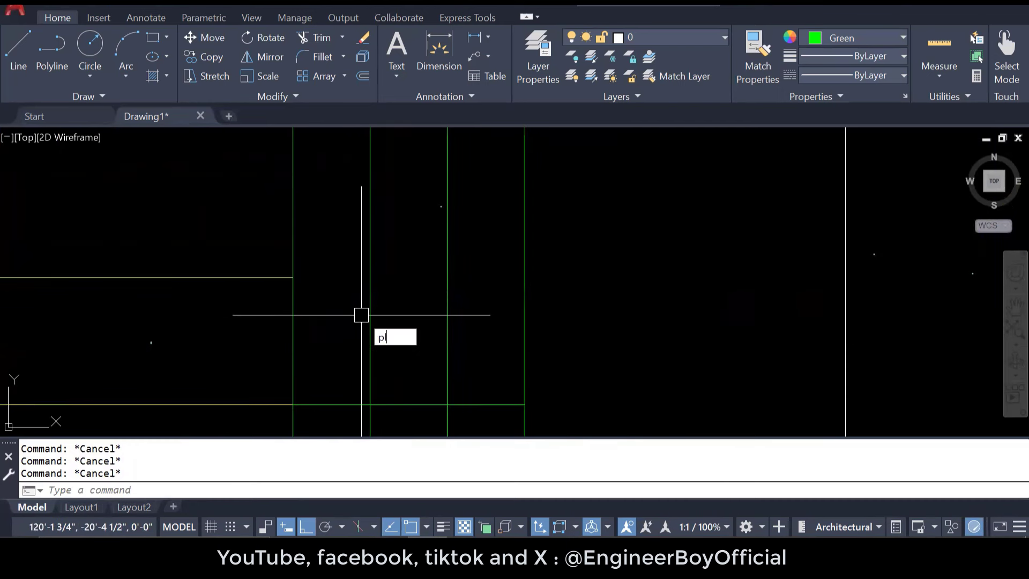
{"action": "key", "text": "Return"}
{"action": "left_click", "coordinate": [293, 277]}
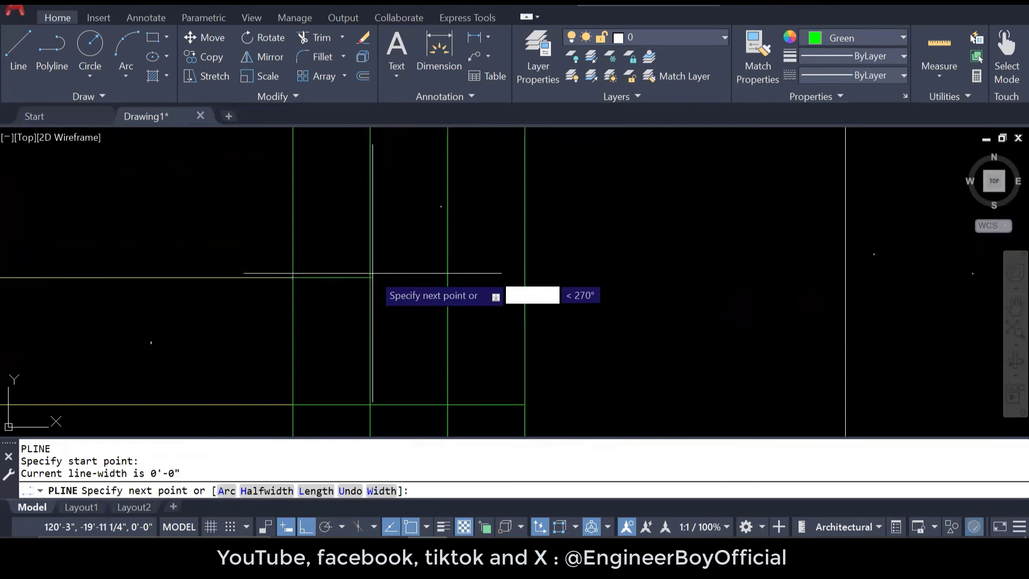
{"action": "left_click", "coordinate": [373, 274]}
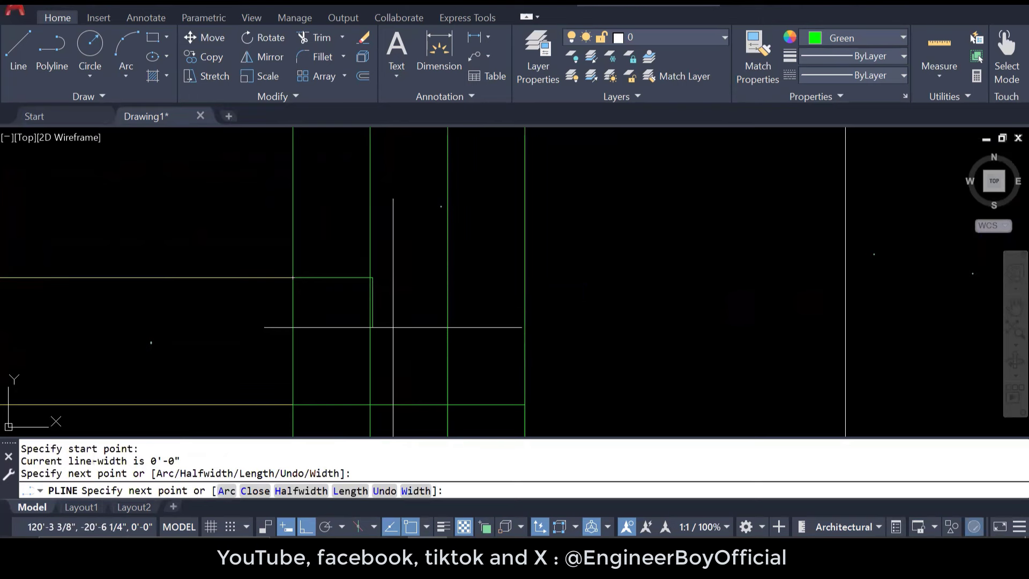
{"action": "type", "text": "u"}
{"action": "key", "text": "Return"}
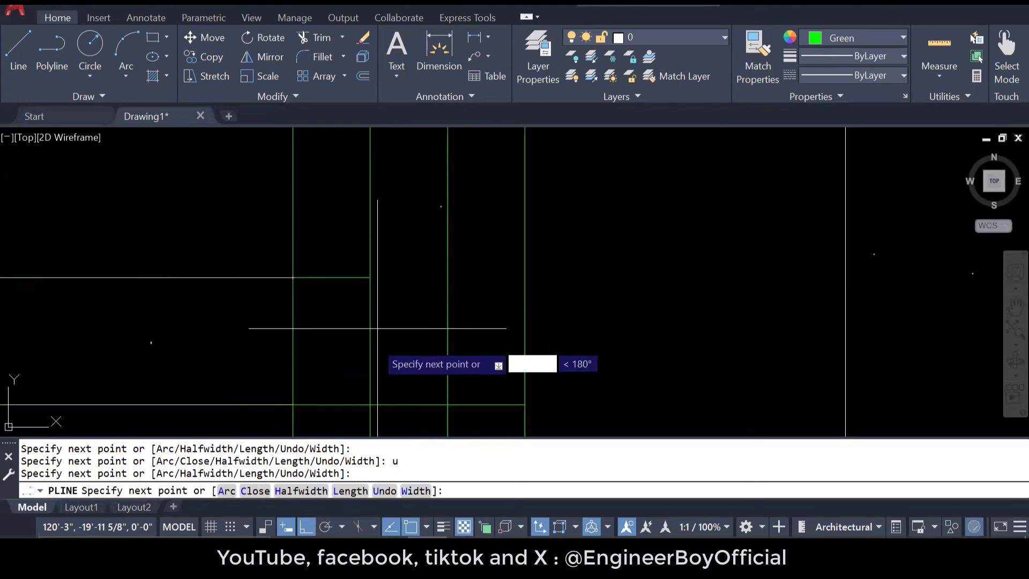
{"action": "type", "text": "6"}
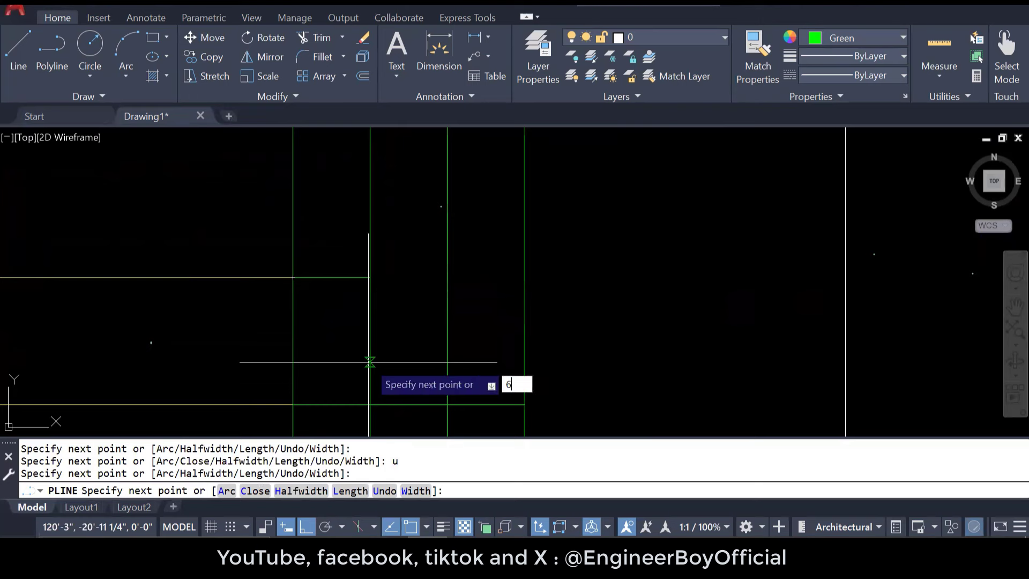
{"action": "key", "text": "Return"}
{"action": "left_click", "coordinate": [447, 320]}
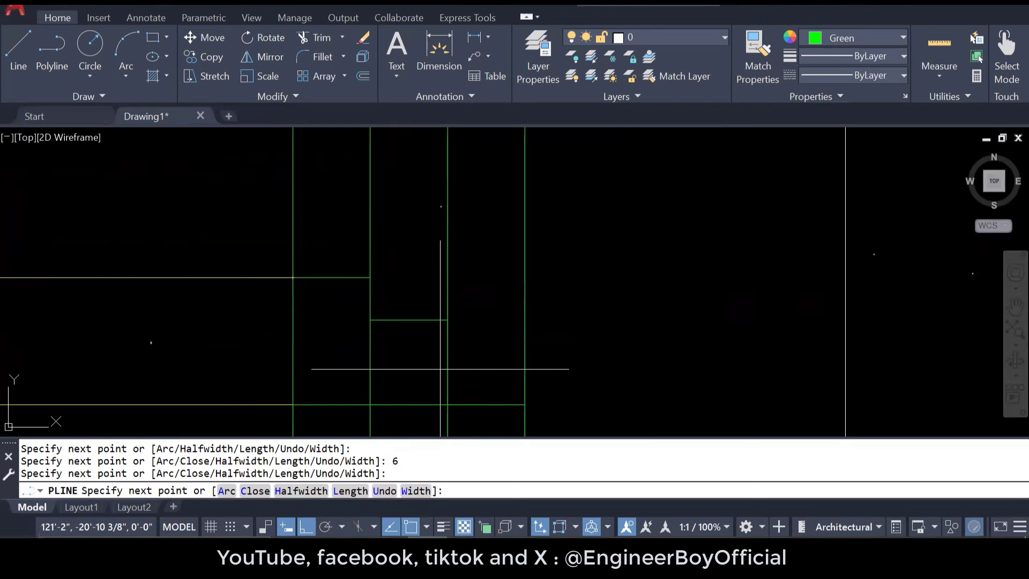
{"action": "type", "text": "6"}
{"action": "key", "text": "Return"}
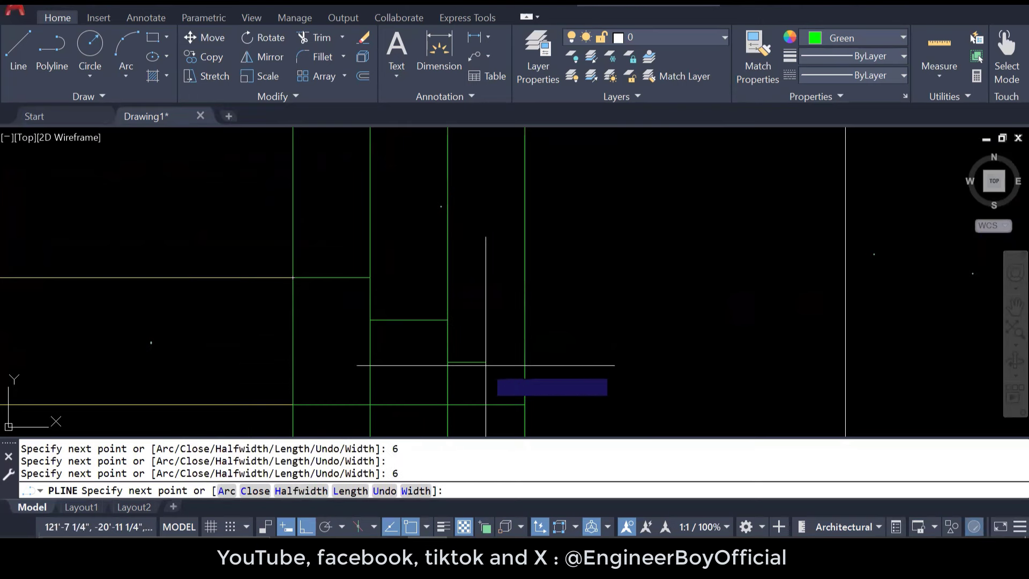
{"action": "key", "text": "Escape"}
{"action": "key", "text": "Escape"}
{"action": "key", "text": "Escape"}
Step: Trim the four vertical step rays below the side elevation's ground line
{"action": "scroll", "coordinate": [472, 359], "scroll_direction": "down", "scroll_amount": 2}
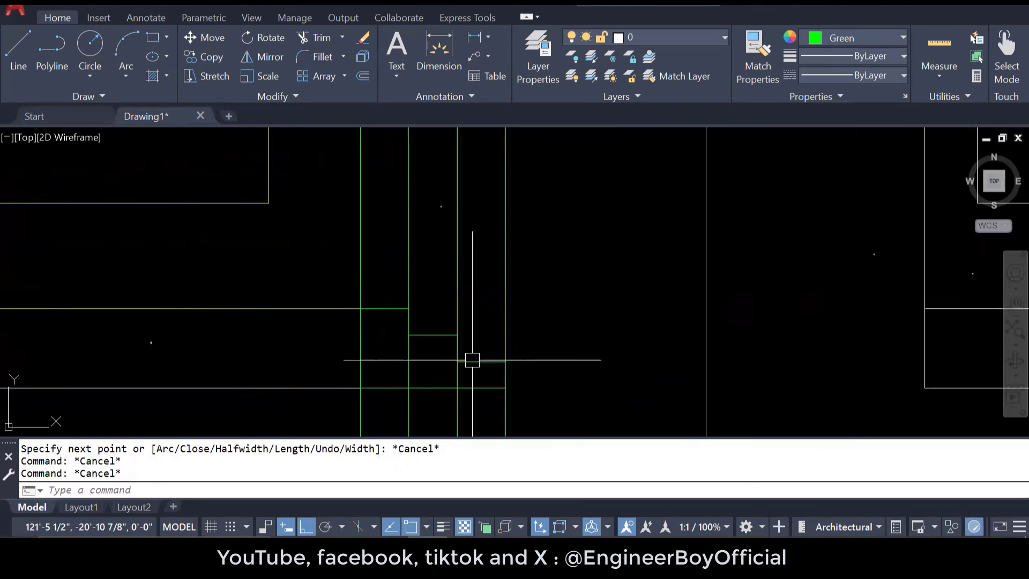
{"action": "key", "text": "Return"}
{"action": "left_click", "coordinate": [505, 399]}
{"action": "left_click_drag", "start_coordinate": [531, 402], "coordinate": [434, 410]}
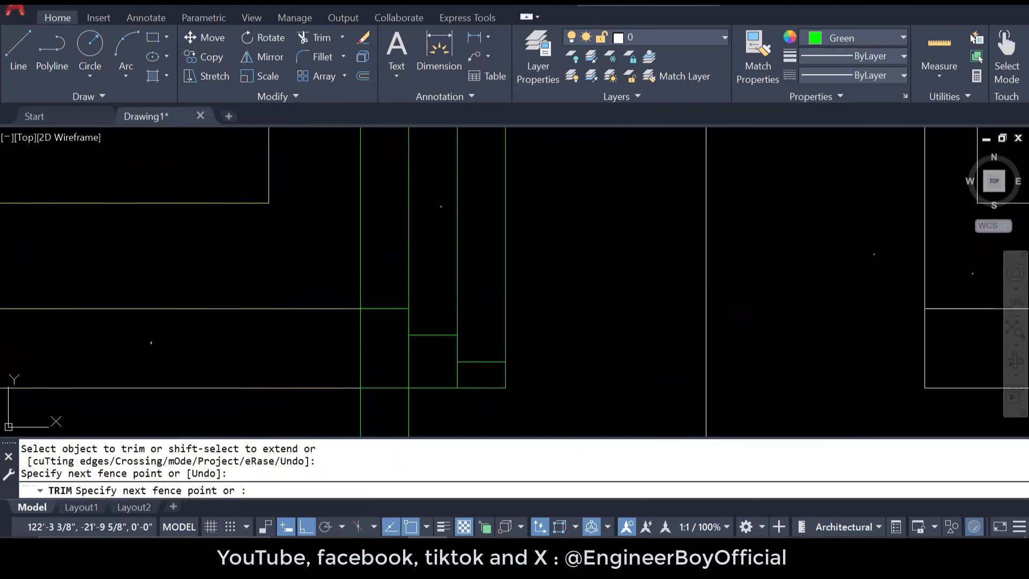
{"action": "left_click", "coordinate": [360, 398]}
{"action": "left_click", "coordinate": [409, 411]}
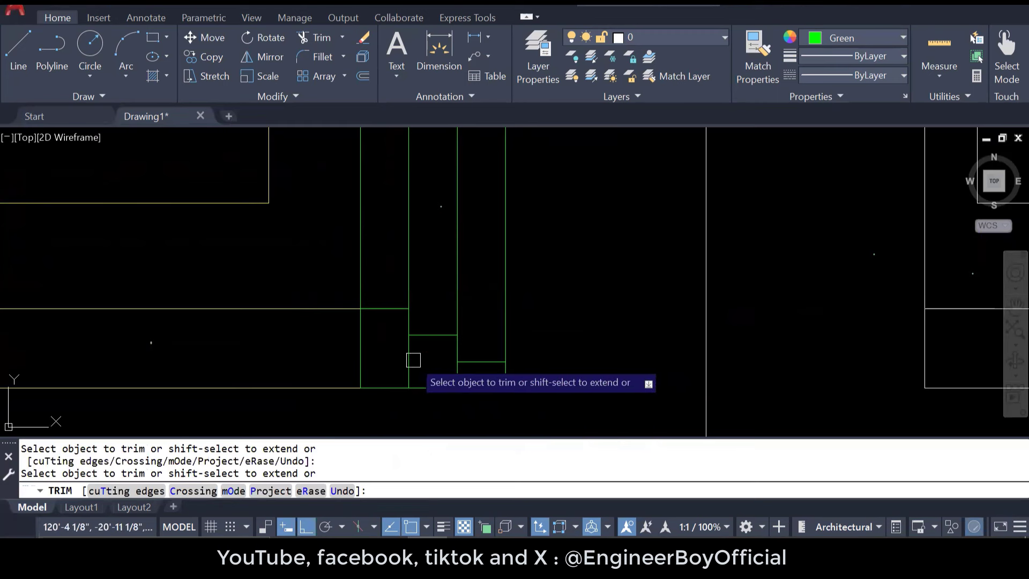
Step: Trim the leftover vertical step rays beneath and above the green stair profile, leaving only its stepped outline
{"action": "left_click", "coordinate": [412, 359]}
{"action": "left_click", "coordinate": [458, 371]}
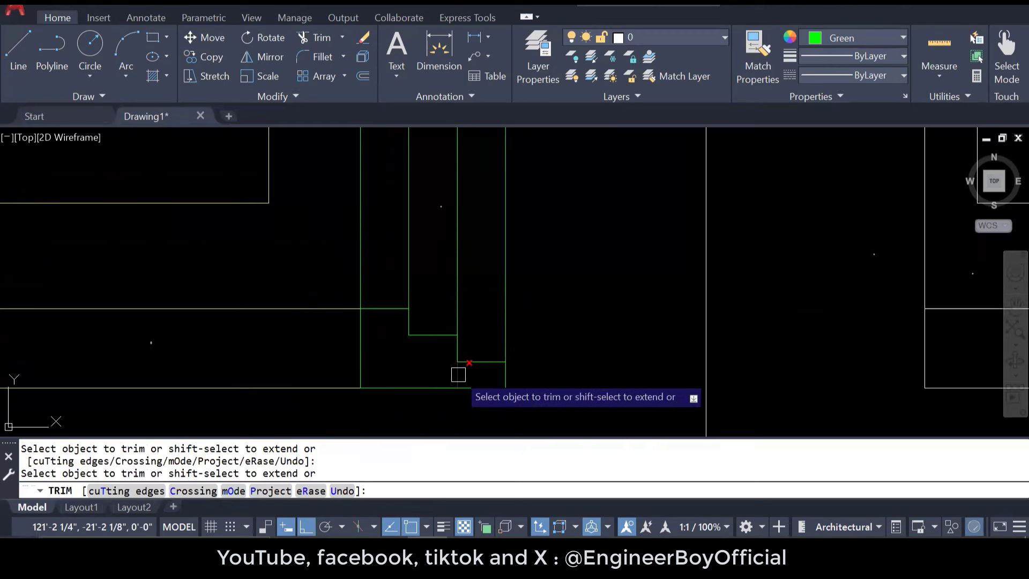
{"action": "left_click", "coordinate": [506, 321]}
{"action": "left_click", "coordinate": [457, 300]}
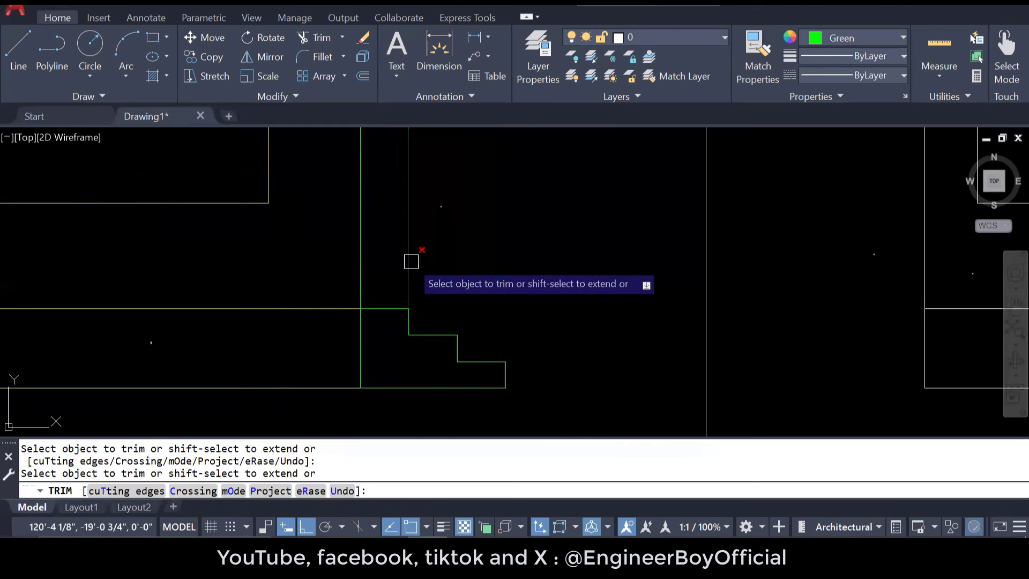
{"action": "key", "text": "Escape"}
{"action": "key", "text": "Escape"}
{"action": "key", "text": "Escape"}
{"action": "key", "text": "Escape"}
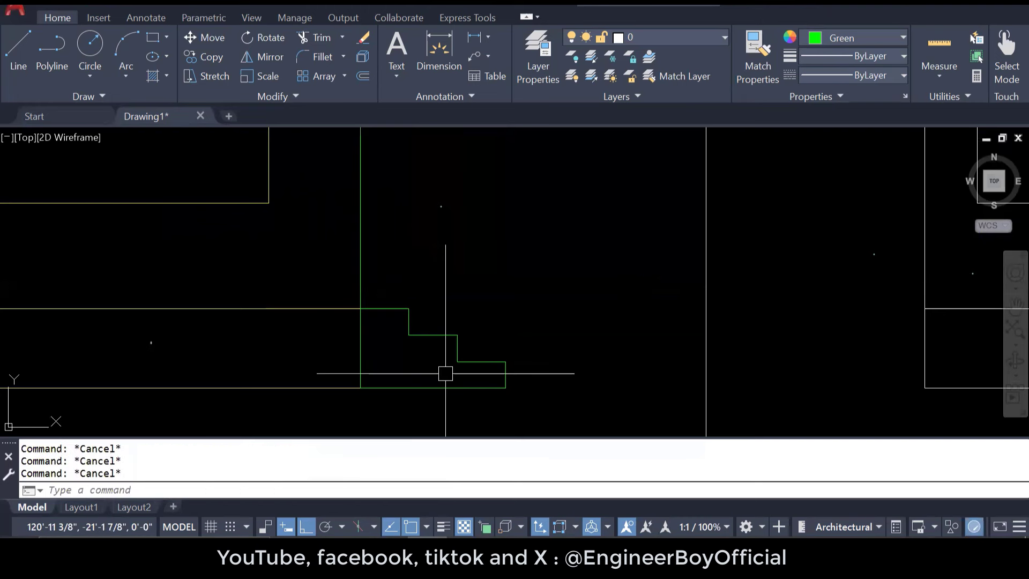
Step: Draw two horizontal lines from the stair profile's inner corners back to the side elevation's wall line
{"action": "type", "text": "L"}
{"action": "key", "text": "Return"}
{"action": "left_click", "coordinate": [408, 335]}
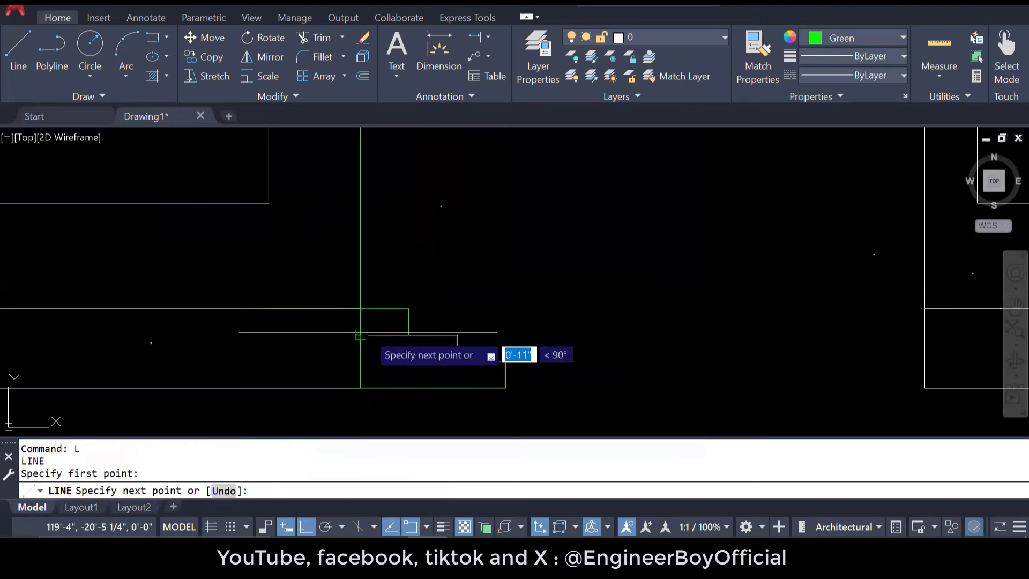
{"action": "key", "text": "Return"}
{"action": "key", "text": "Return"}
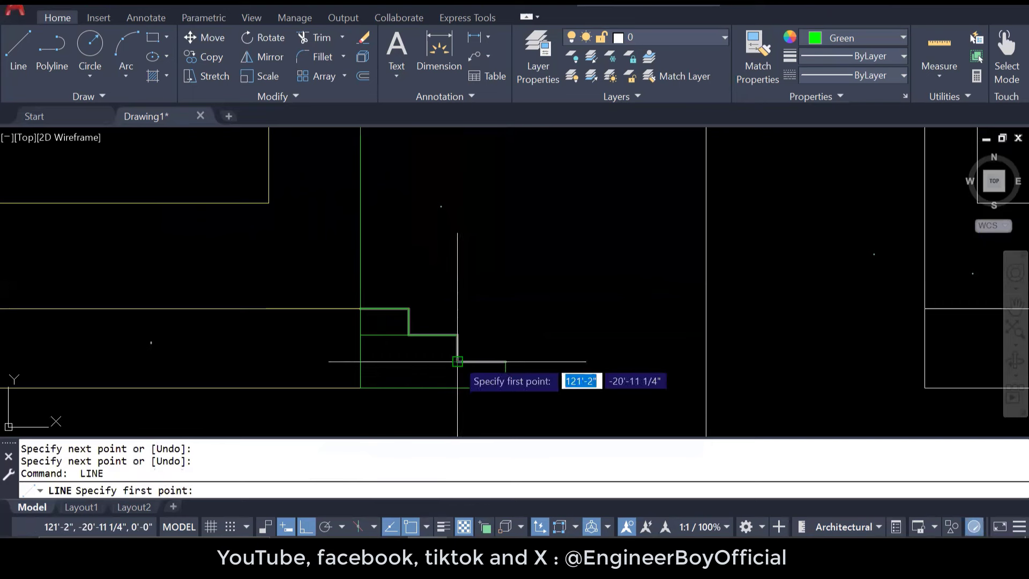
{"action": "left_click", "coordinate": [457, 362]}
{"action": "key", "text": "Escape"}
{"action": "key", "text": "Return"}
{"action": "left_click", "coordinate": [381, 352]}
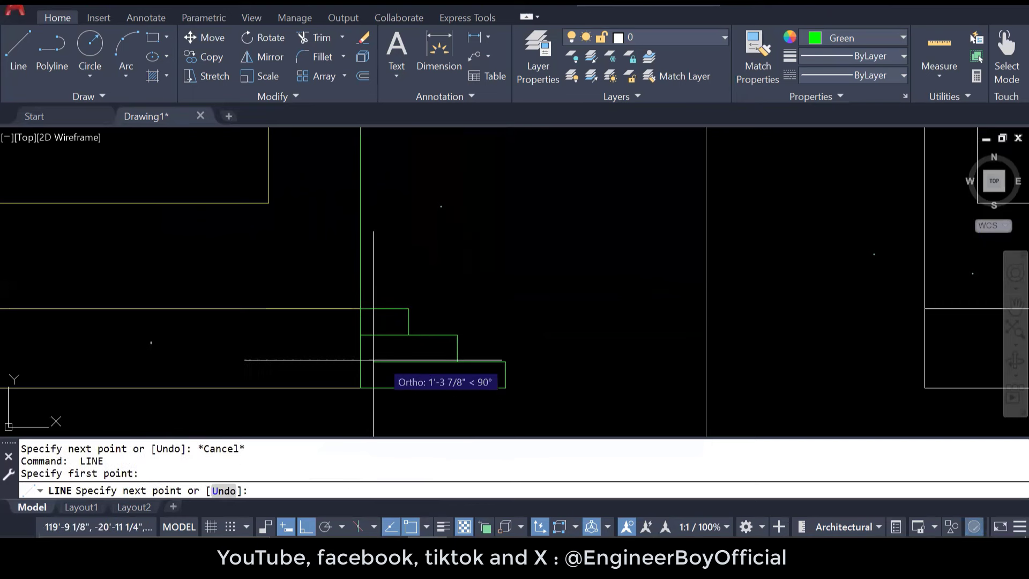
{"action": "left_click", "coordinate": [361, 362]}
{"action": "key", "text": "Escape"}
Step: Erase the green horizontal step rays projected from the plan together with the remaining vertical ray
{"action": "scroll", "coordinate": [371, 378], "scroll_direction": "down", "scroll_amount": 10}
{"action": "scroll", "coordinate": [398, 303], "scroll_direction": "up", "scroll_amount": 7}
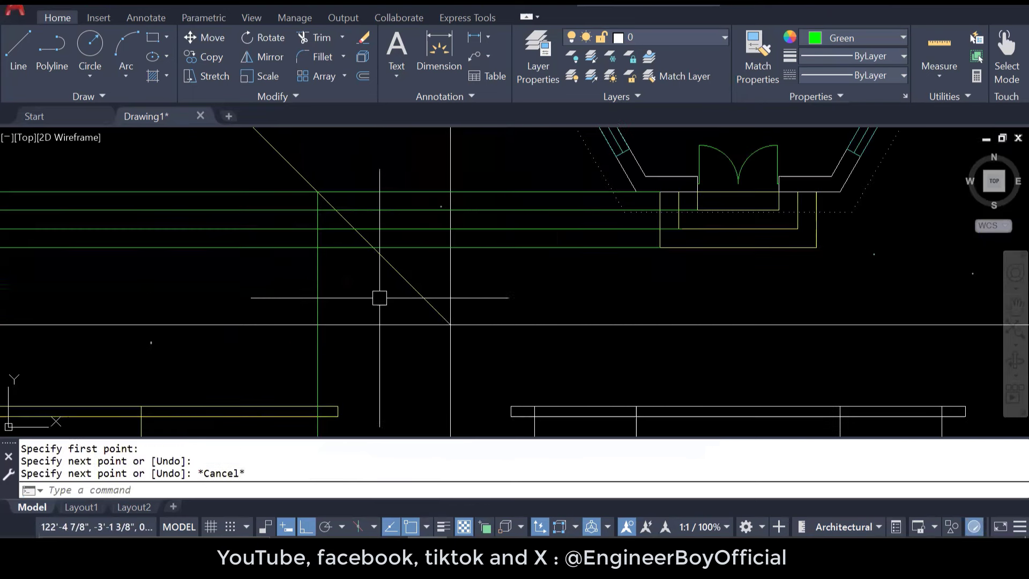
{"action": "left_click", "coordinate": [353, 292]}
{"action": "left_click", "coordinate": [280, 280]}
{"action": "left_click", "coordinate": [262, 271]}
{"action": "left_click", "coordinate": [207, 182]}
{"action": "type", "text": "e"}
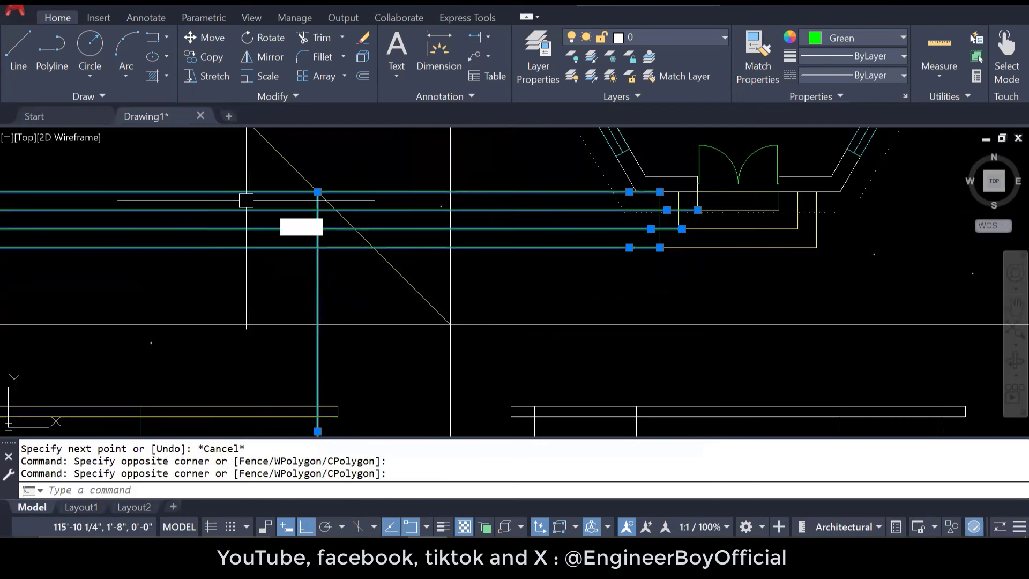
{"action": "key", "text": "Return"}
{"action": "scroll", "coordinate": [397, 251], "scroll_direction": "down", "scroll_amount": 4}
{"action": "key", "text": "Escape"}
{"action": "key", "text": "Escape"}
{"action": "middle_click_drag", "start_coordinate": [439, 323], "coordinate": [450, 282]}
{"action": "key", "text": "Escape"}
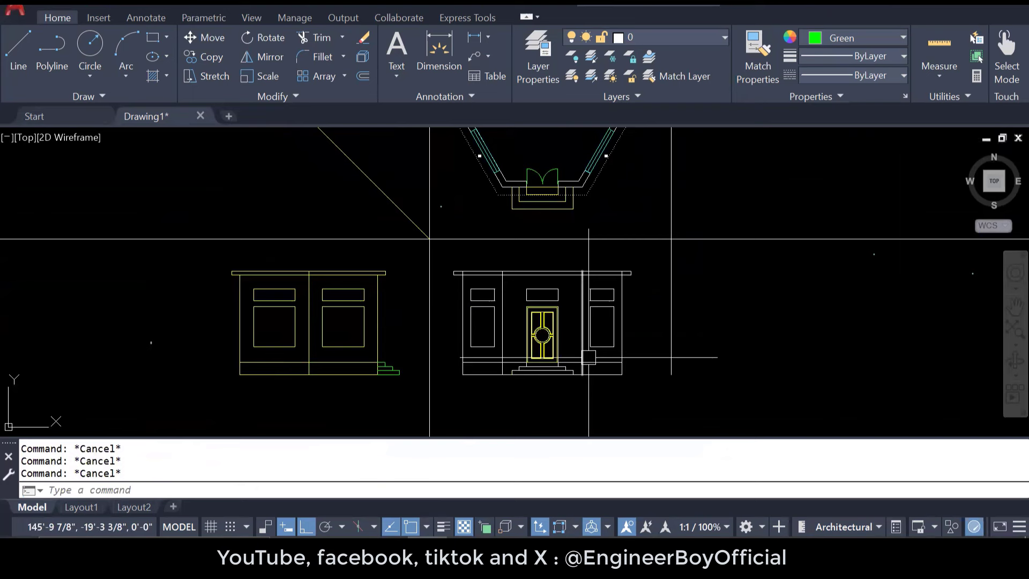
{"action": "scroll", "coordinate": [588, 357], "scroll_direction": "down", "scroll_amount": 2}
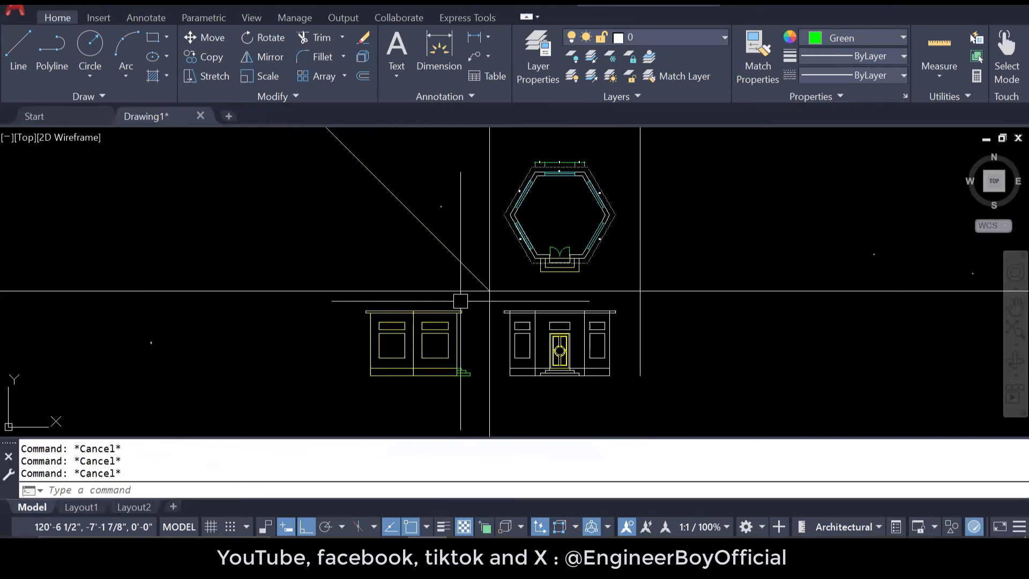
Step: Draw a horizontal green line across the 45° line, ending short of the hexagonal plan, as a viewing-direction arrow shaft
{"action": "type", "text": "l"}
{"action": "key", "text": "Return"}
{"action": "scroll", "coordinate": [391, 232], "scroll_direction": "up", "scroll_amount": 2}
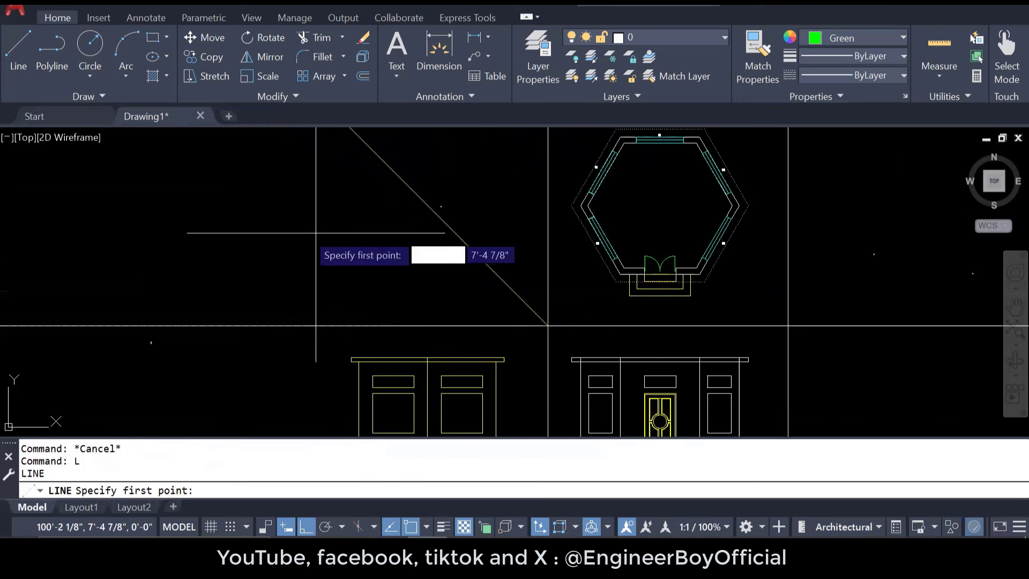
{"action": "left_click", "coordinate": [253, 208]}
{"action": "left_click", "coordinate": [510, 210]}
{"action": "key", "text": "Return"}
Step: Draw two slanted lines meeting at the shaft's plan-side end to form an arrowhead
{"action": "key", "text": "Return"}
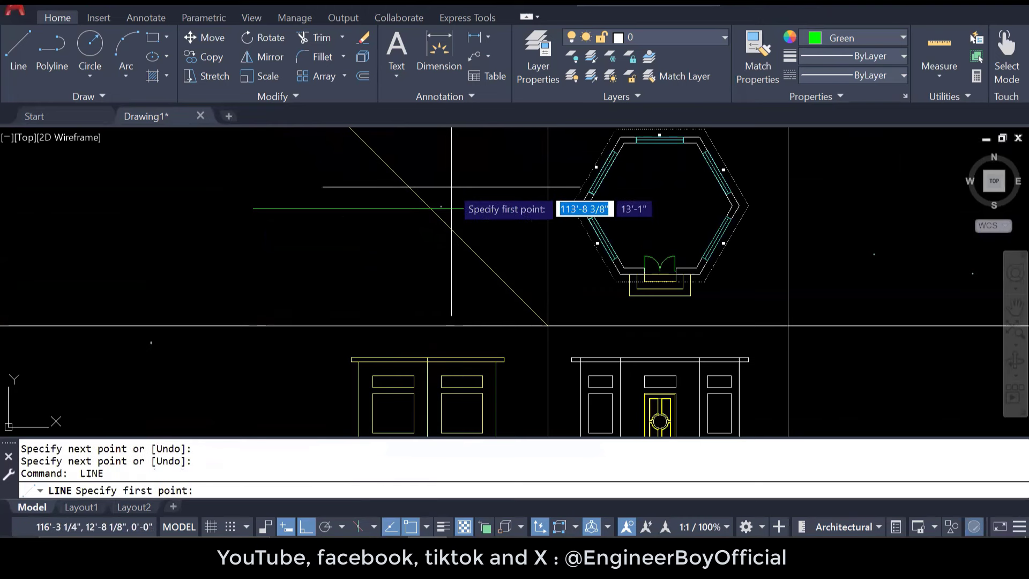
{"action": "left_click", "coordinate": [451, 187]}
{"action": "left_click", "coordinate": [511, 208]}
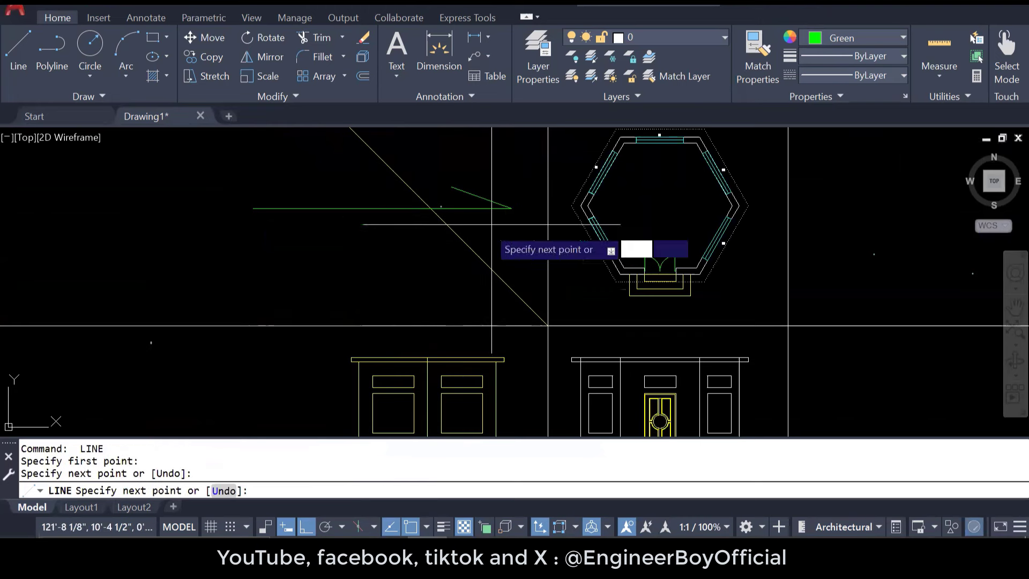
{"action": "left_click", "coordinate": [468, 237]}
{"action": "key", "text": "Return"}
{"action": "key", "text": "Escape"}
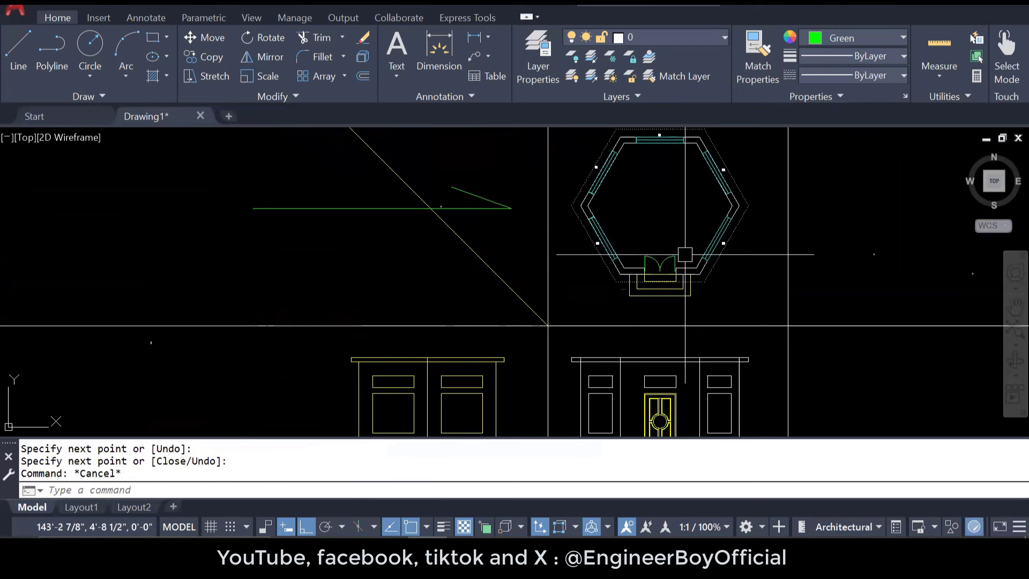
{"action": "key", "text": "Return"}
{"action": "left_click", "coordinate": [487, 213]}
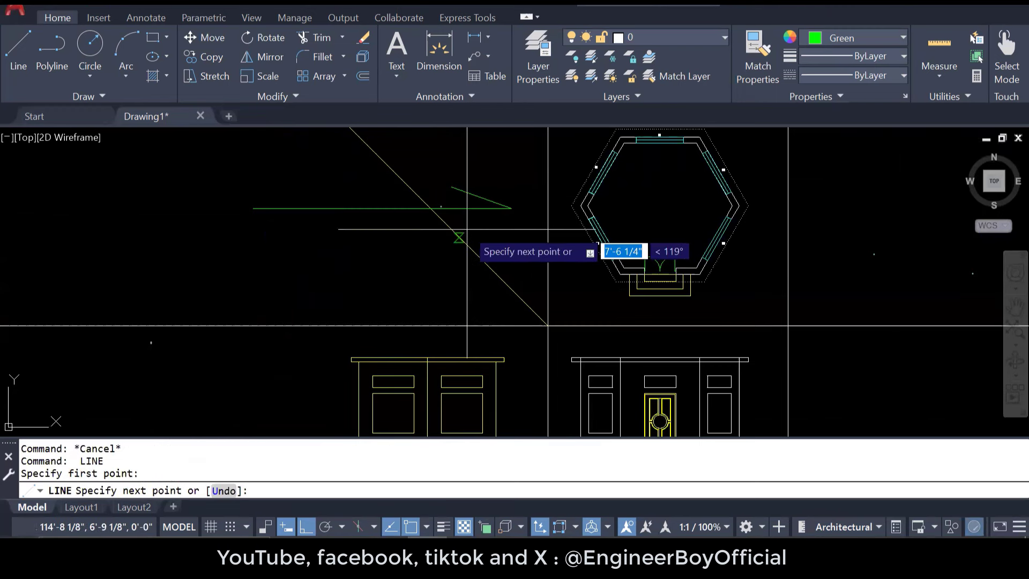
{"action": "left_click", "coordinate": [459, 236]}
{"action": "key", "text": "Escape"}
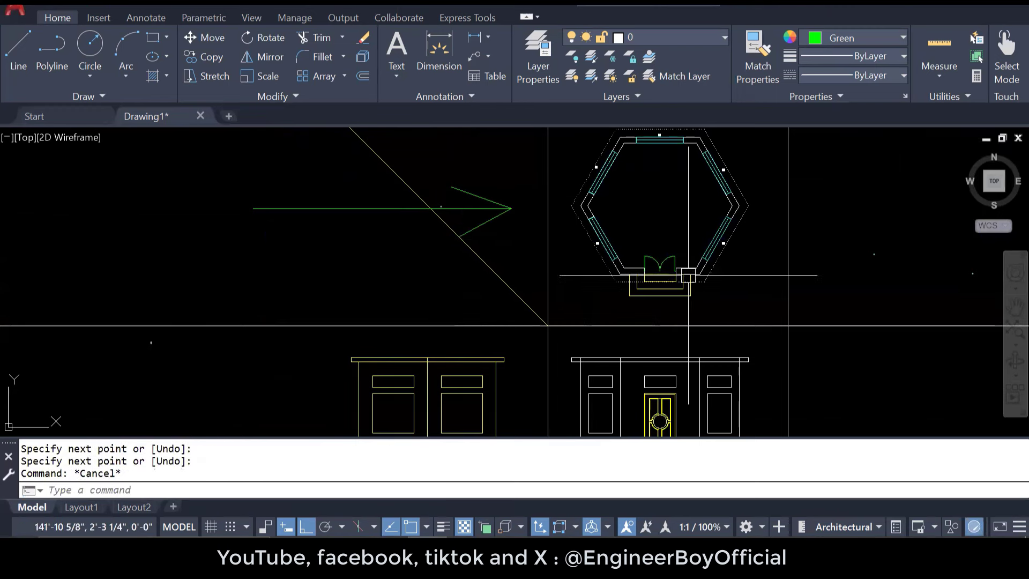
{"action": "key", "text": "Escape"}
{"action": "middle_click_drag", "start_coordinate": [690, 285], "coordinate": [658, 167]}
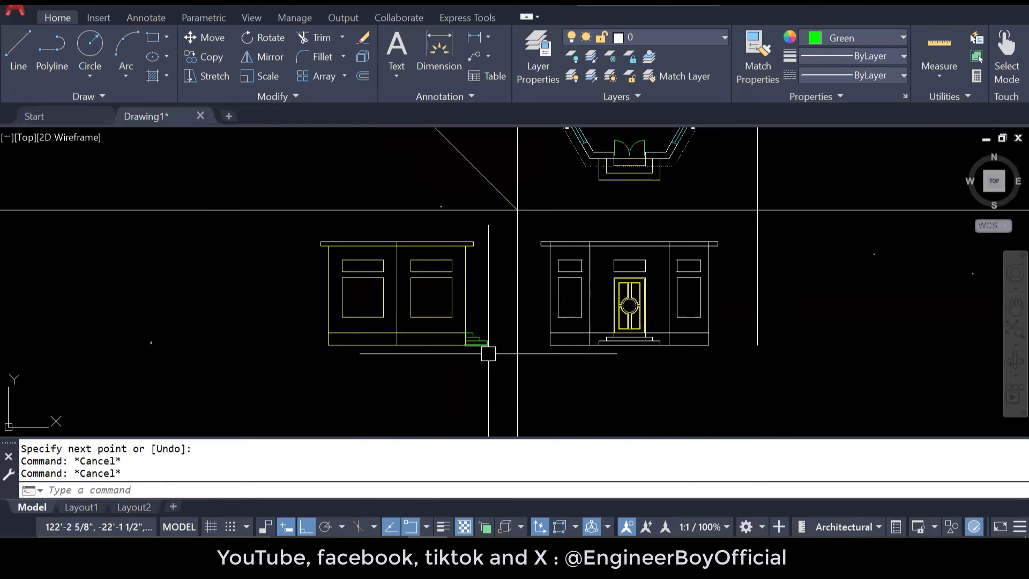
{"action": "middle_click_drag", "start_coordinate": [476, 336], "coordinate": [424, 362]}
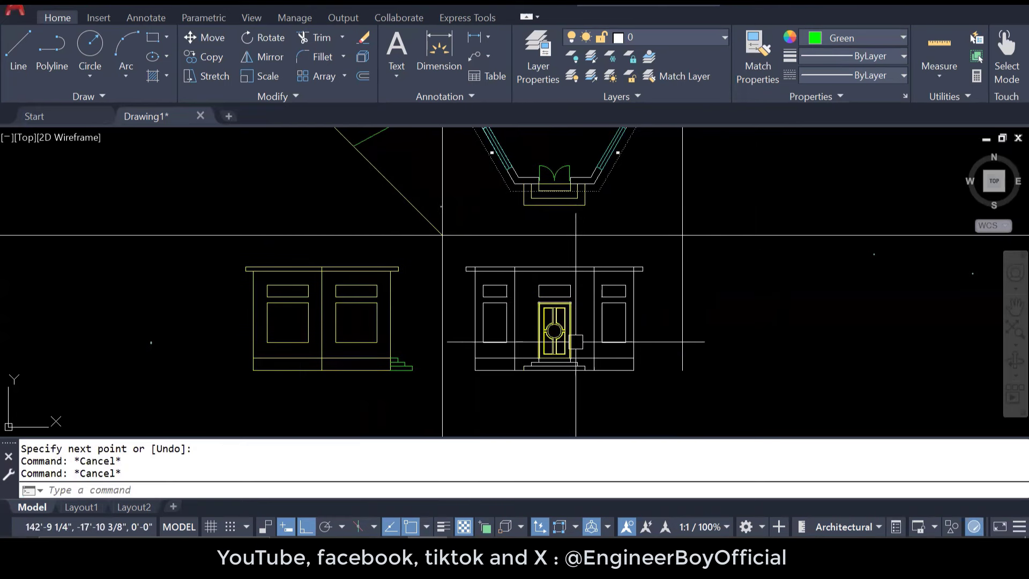
{"action": "scroll", "coordinate": [576, 342], "scroll_direction": "up", "scroll_amount": 2}
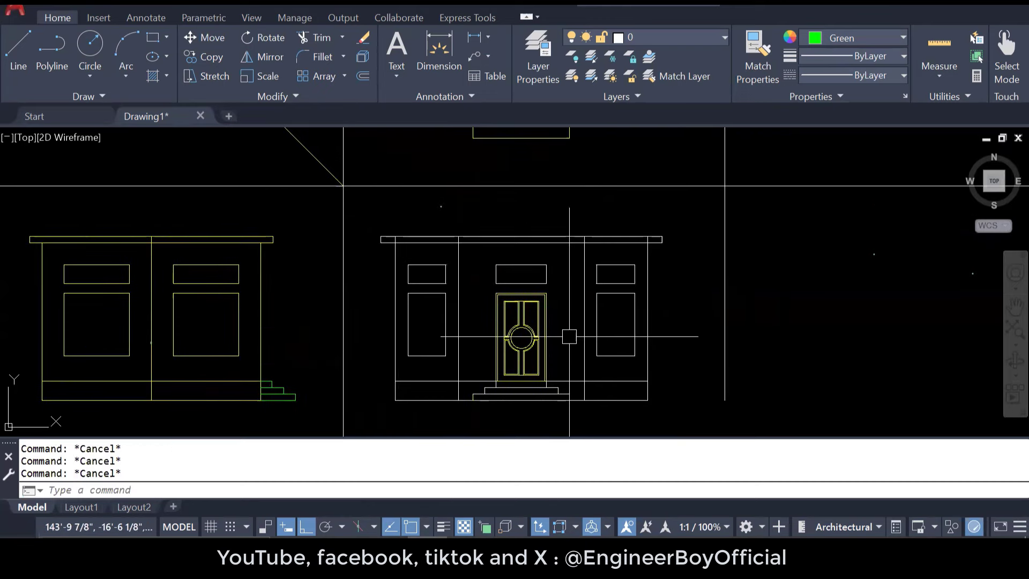
{"action": "mouse_move", "coordinate": [569, 336]}
{"action": "middle_mouse_down"}
{"action": "mouse_move", "coordinate": [550, 338]}
{"action": "mouse_move", "coordinate": [515, 315]}
{"action": "middle_mouse_up"}
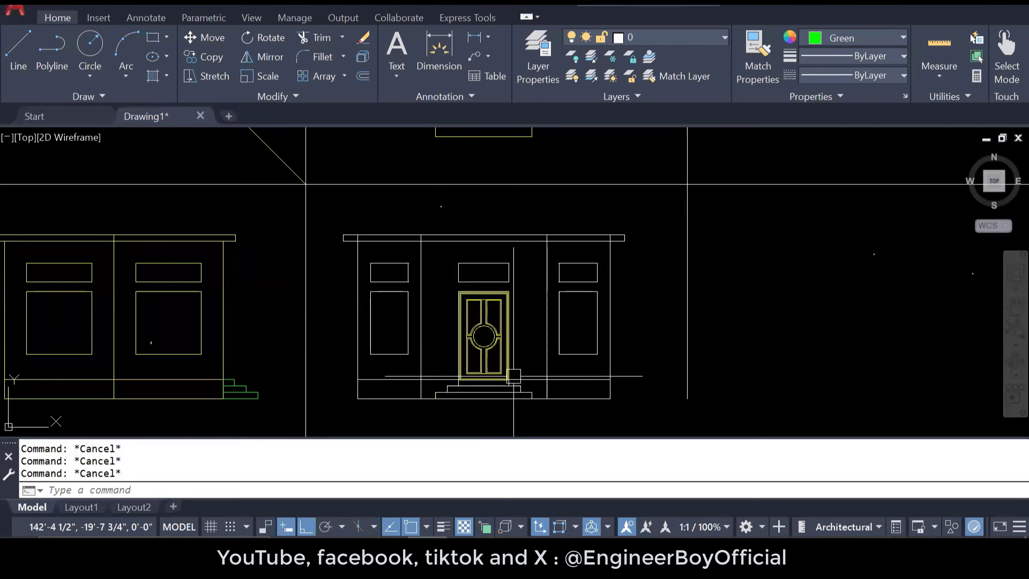
{"action": "type", "text": "h"}
{"action": "key", "text": "Return"}
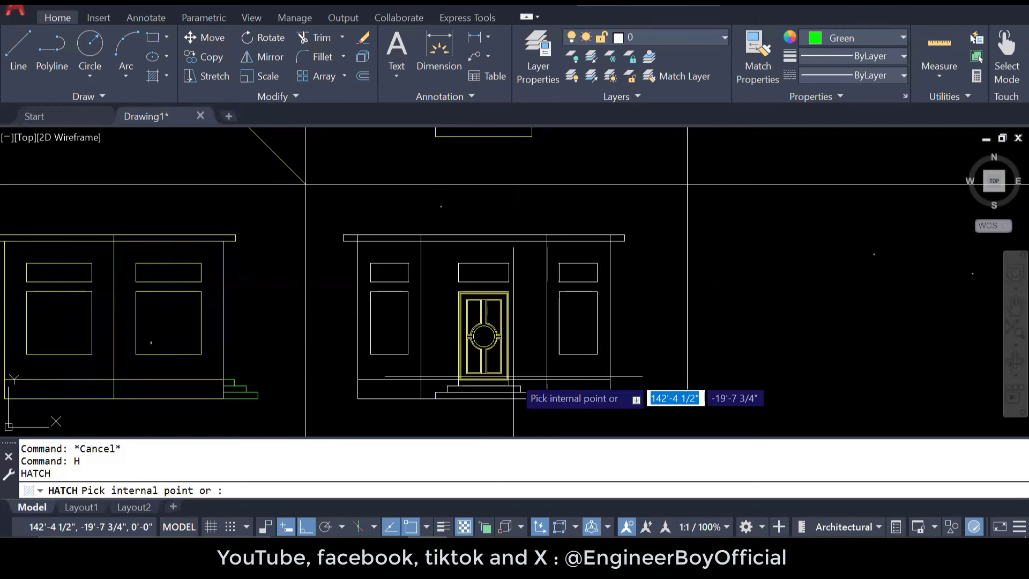
{"action": "key", "text": "Escape"}
{"action": "key", "text": "Escape"}
{"action": "key", "text": "Escape"}
{"action": "key", "text": "Escape"}
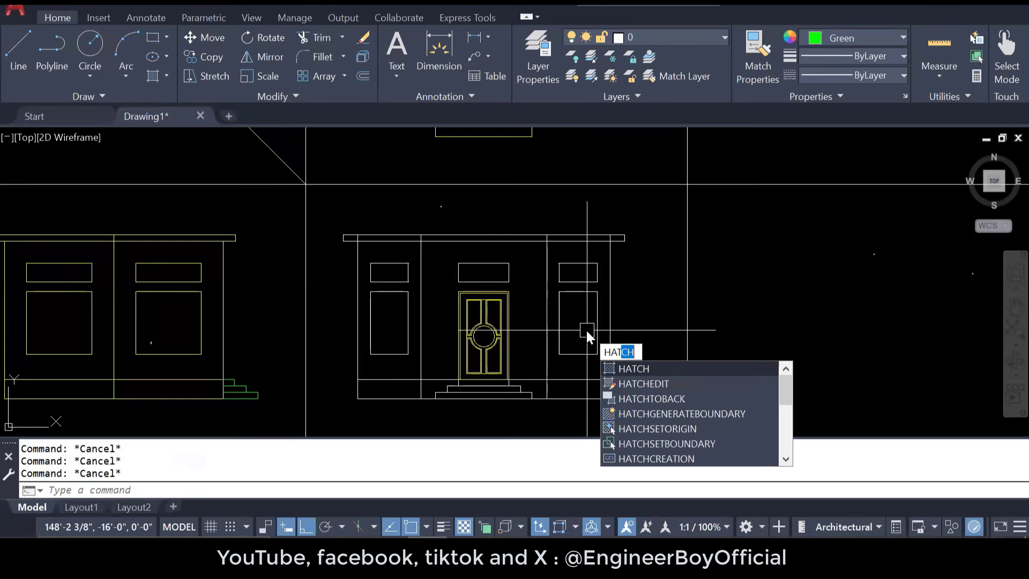
Step: Start a hatch in the front elevation's central wall bay, around the door and the opening above it
{"action": "type", "text": "h"}
{"action": "key", "text": "Return"}
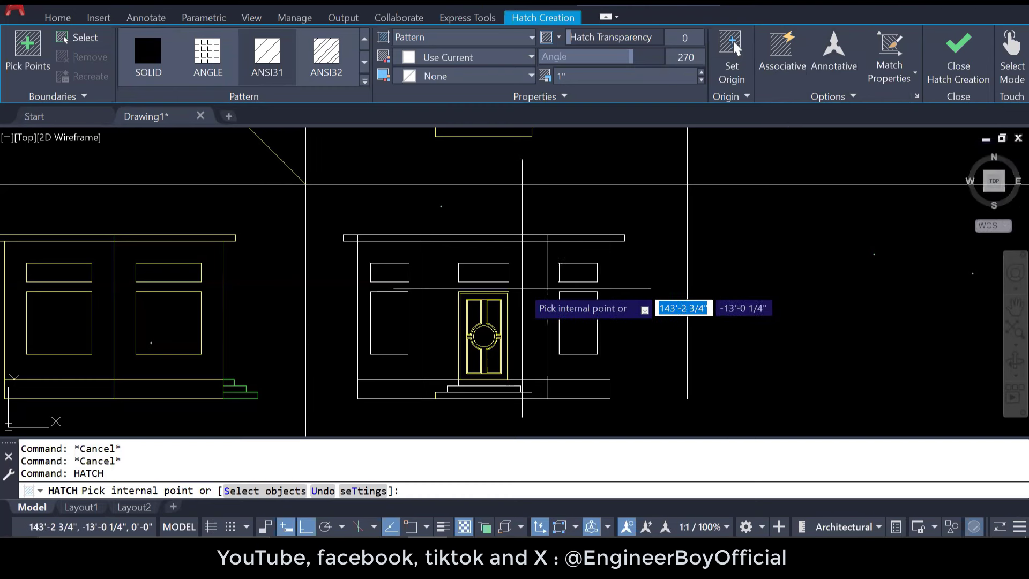
{"action": "scroll", "coordinate": [529, 285], "scroll_direction": "up", "scroll_amount": 2}
{"action": "scroll", "coordinate": [529, 283], "scroll_direction": "up", "scroll_amount": 2}
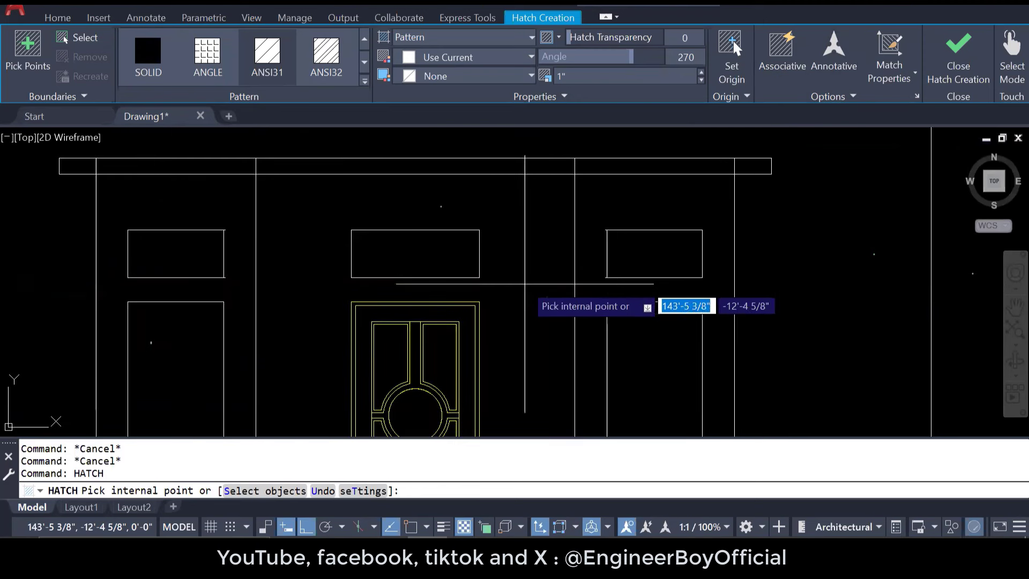
{"action": "left_click", "coordinate": [524, 284]}
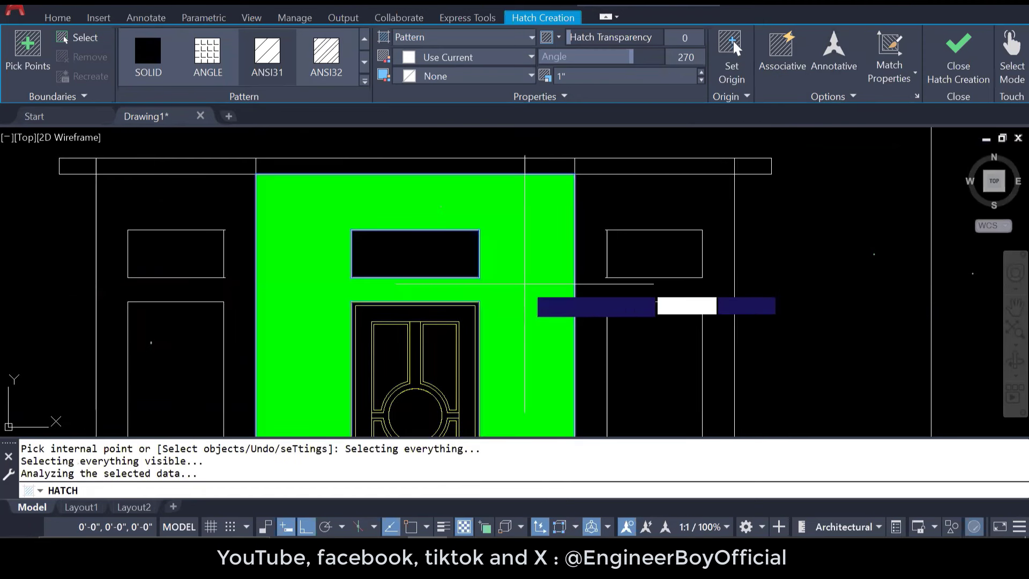
{"action": "scroll", "coordinate": [542, 219], "scroll_direction": "down", "scroll_amount": 2}
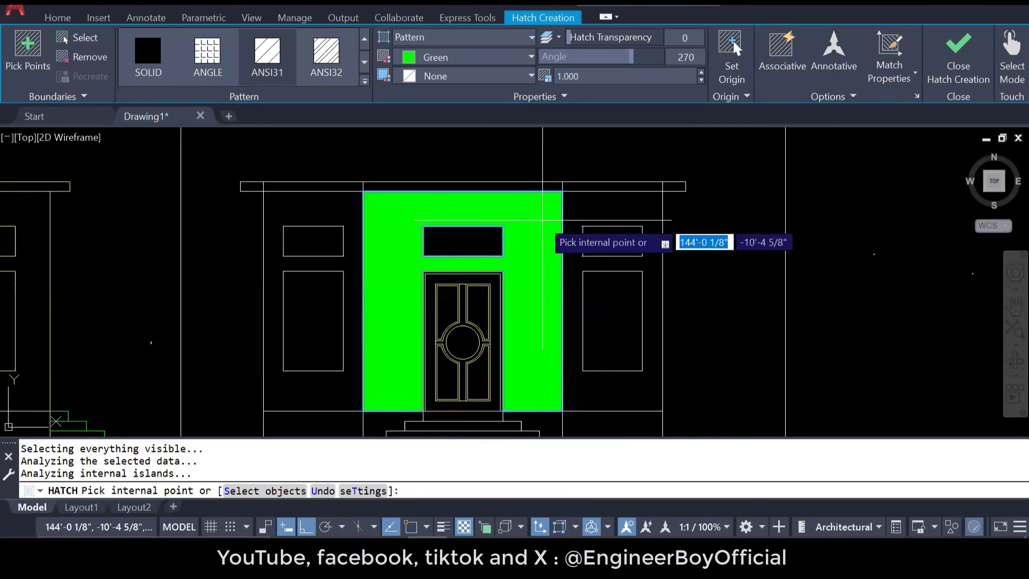
Step: Set the central wall bay's hatch pattern to AR-BRSTD
{"action": "left_click", "coordinate": [486, 58]}
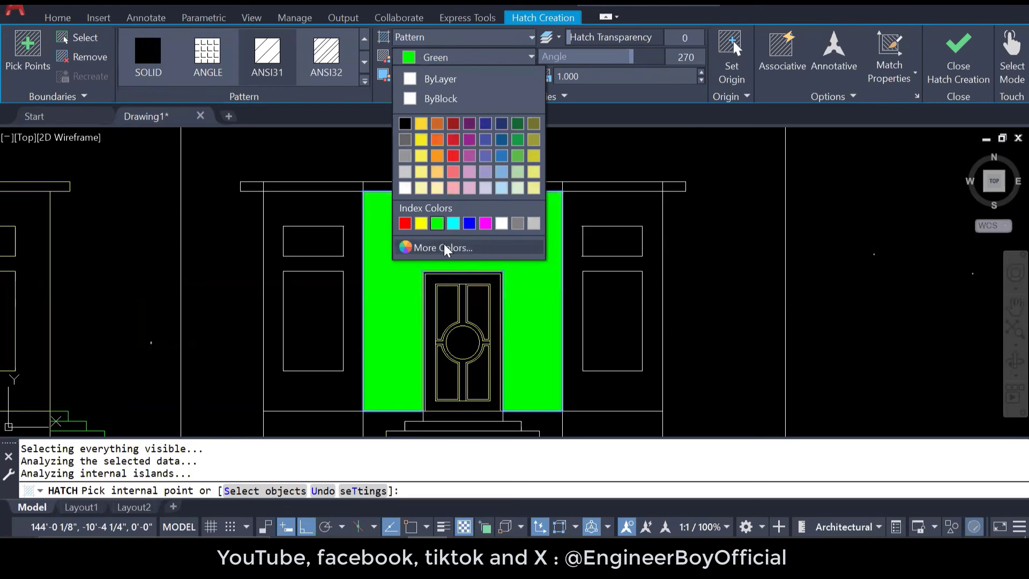
{"action": "key", "text": "Escape"}
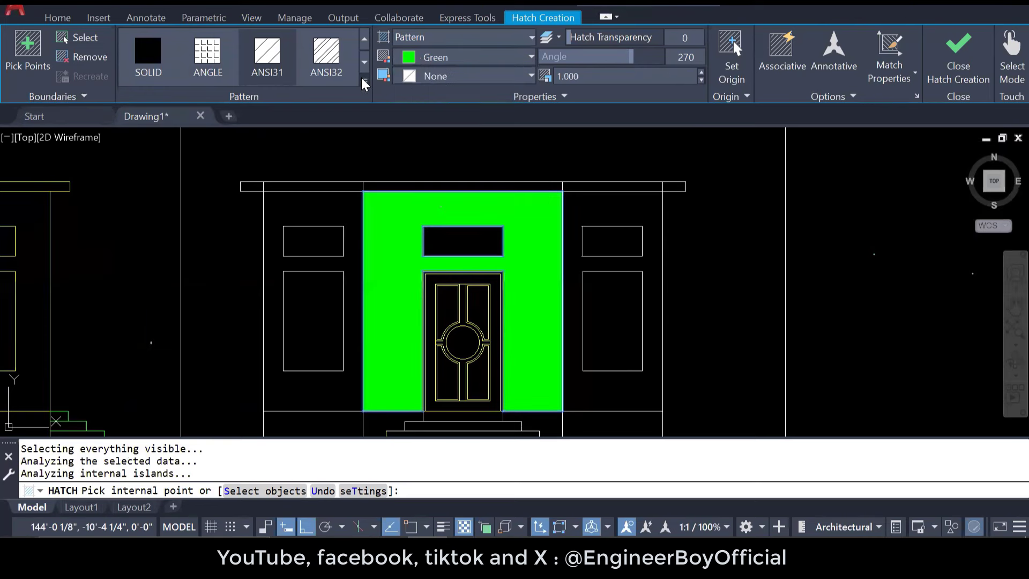
{"action": "left_click", "coordinate": [365, 83]}
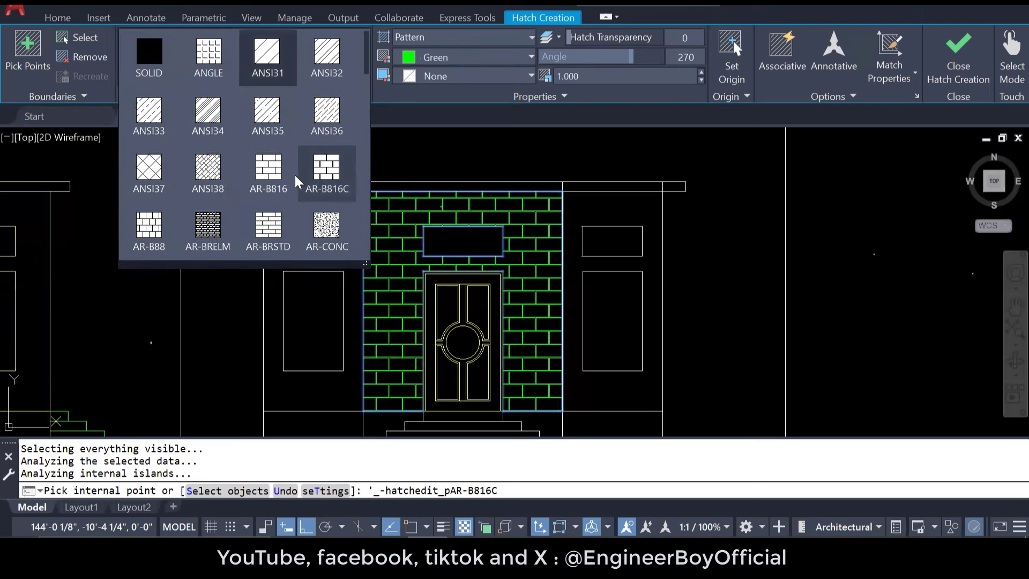
{"action": "scroll", "coordinate": [262, 230], "scroll_direction": "down", "scroll_amount": 1}
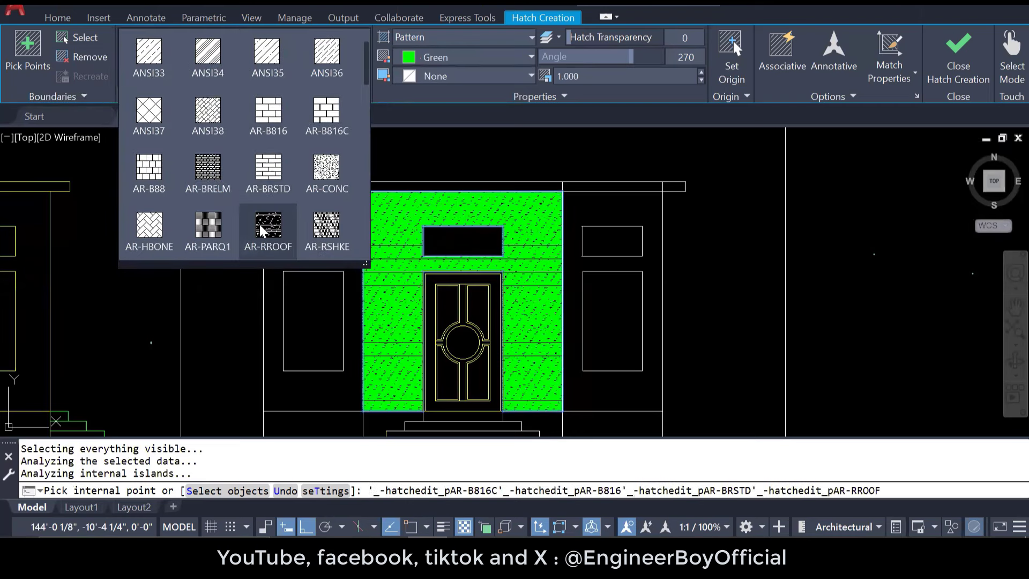
{"action": "left_click", "coordinate": [278, 183]}
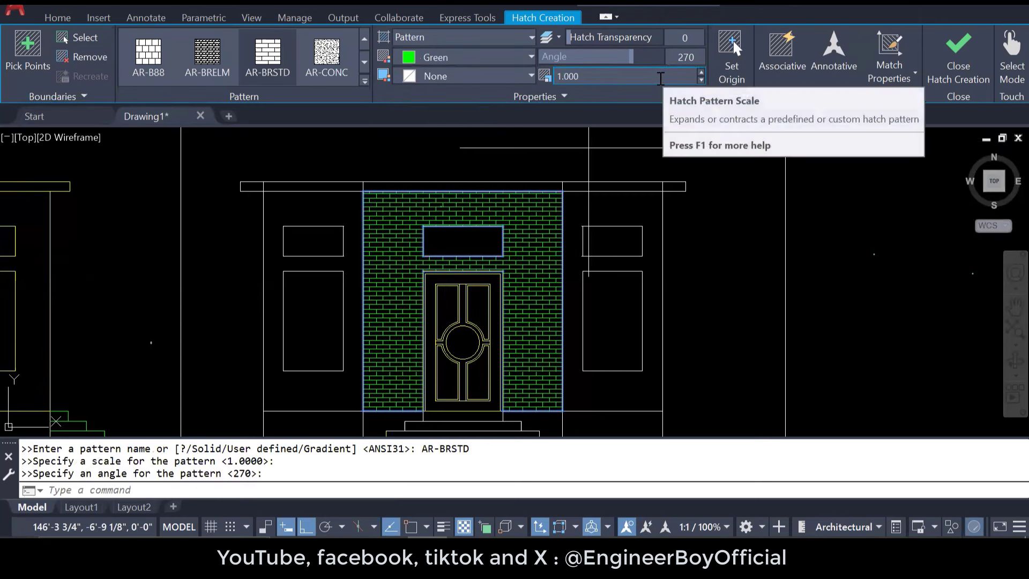
Step: Try a scale of 2 for the central bay's brick hatch
{"action": "left_click_drag", "start_coordinate": [662, 79], "coordinate": [517, 77]}
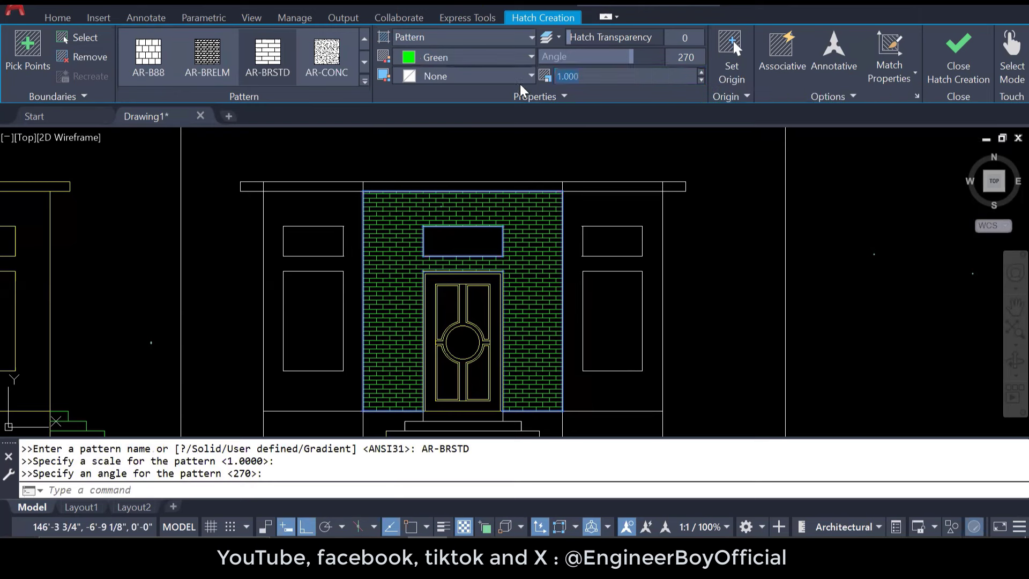
{"action": "type", "text": "2"}
{"action": "key", "text": "Return"}
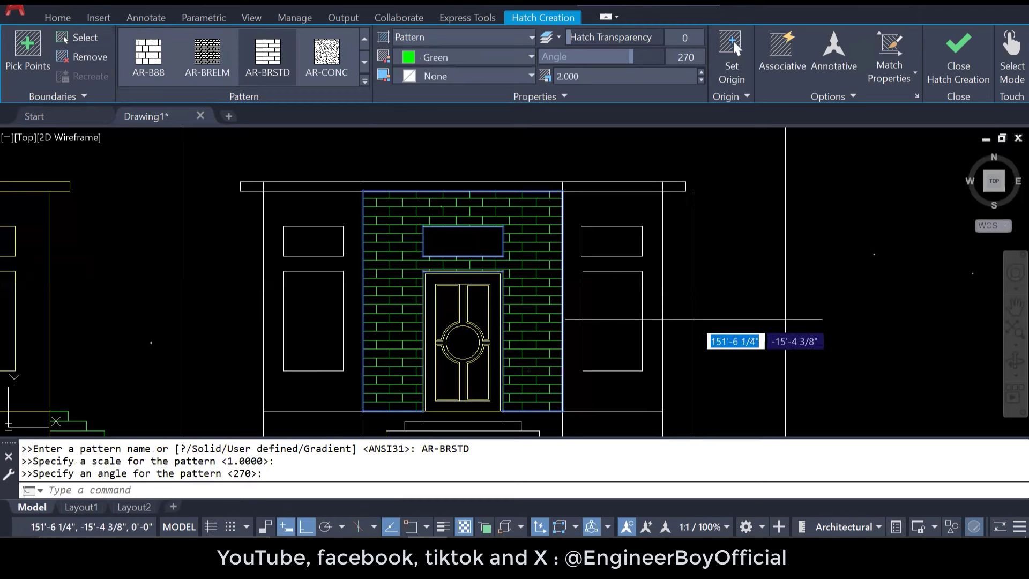
Step: Set the central bay's brick hatch scale to 1.5
{"action": "left_click_drag", "start_coordinate": [499, 80], "coordinate": [492, 79]}
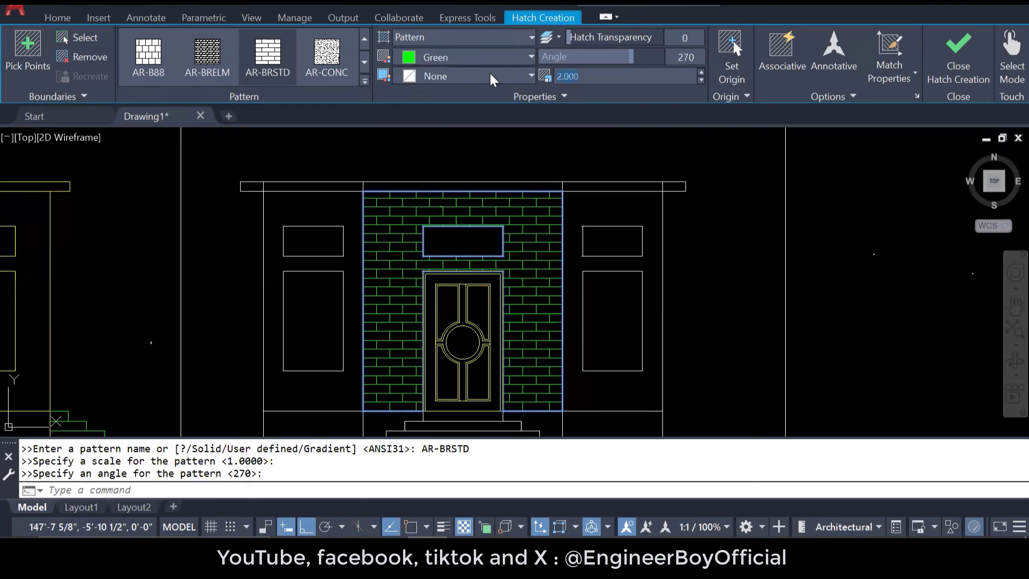
{"action": "type", "text": "1.5"}
{"action": "key", "text": "Return"}
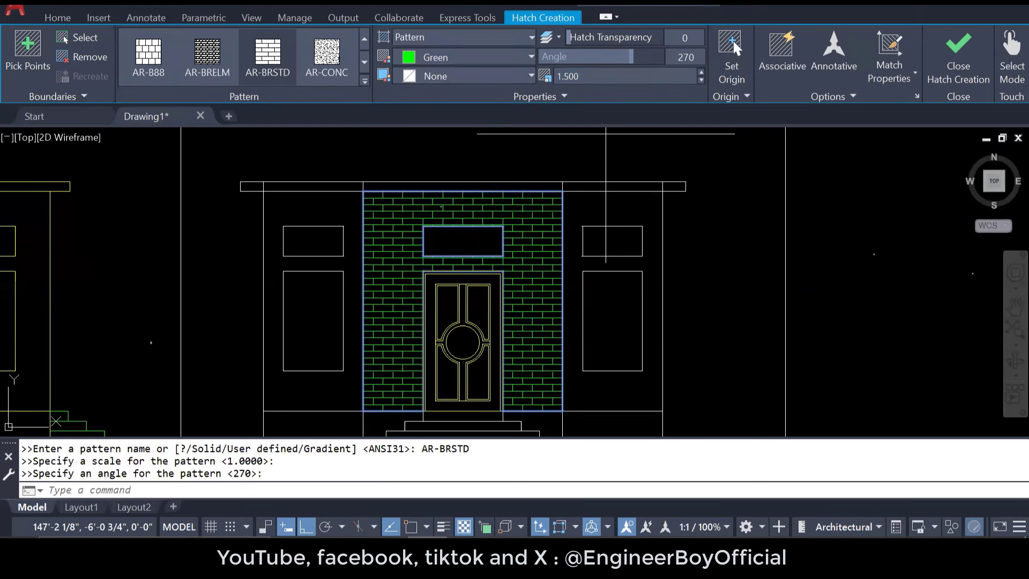
Step: Try angles of 135 and 0 degrees for the central bay's brick hatch
{"action": "left_click", "coordinate": [688, 59]}
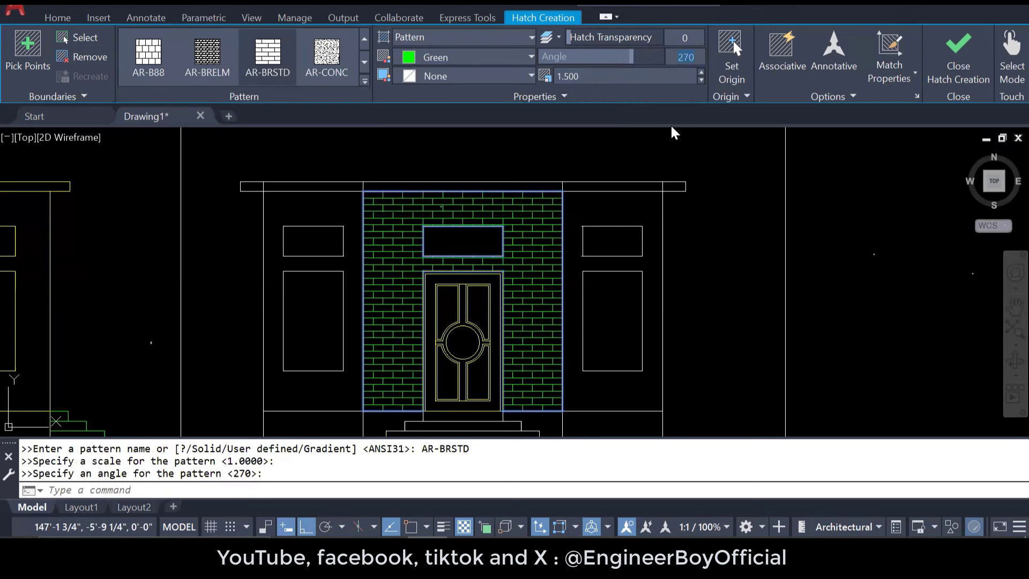
{"action": "type", "text": "135"}
{"action": "key", "text": "Return"}
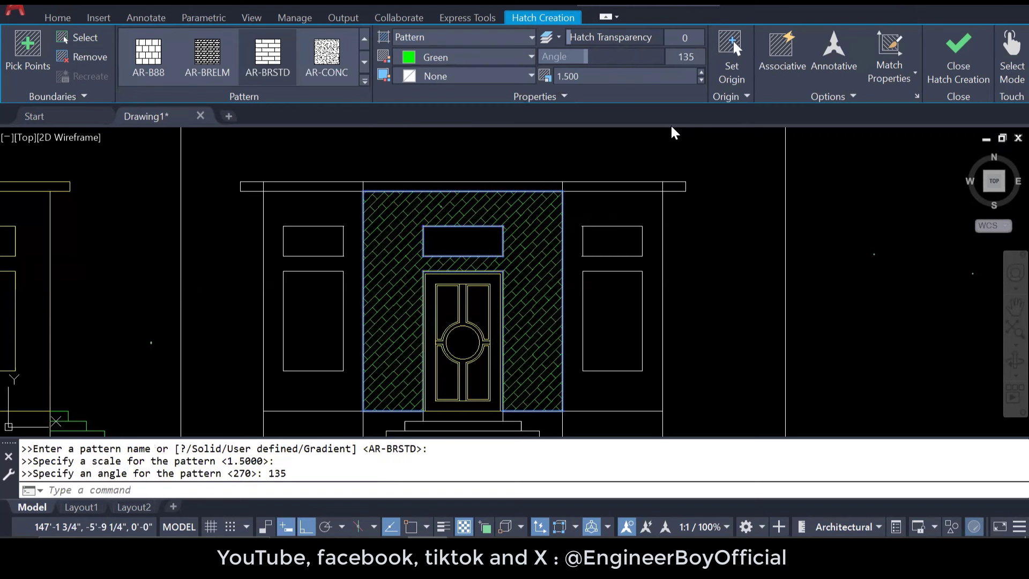
{"action": "left_click", "coordinate": [682, 56]}
{"action": "type", "text": "270"}
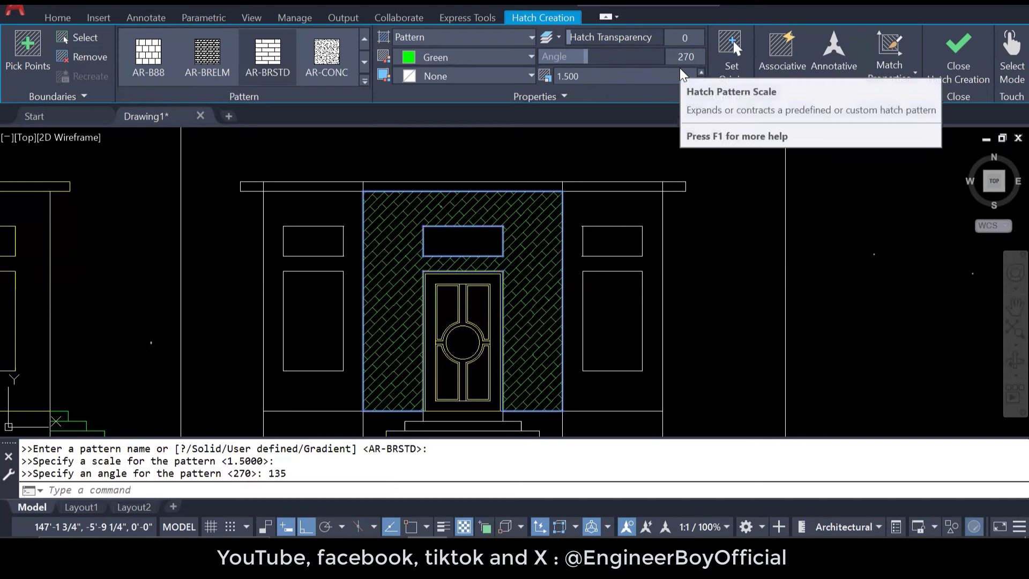
{"action": "key", "text": "Return"}
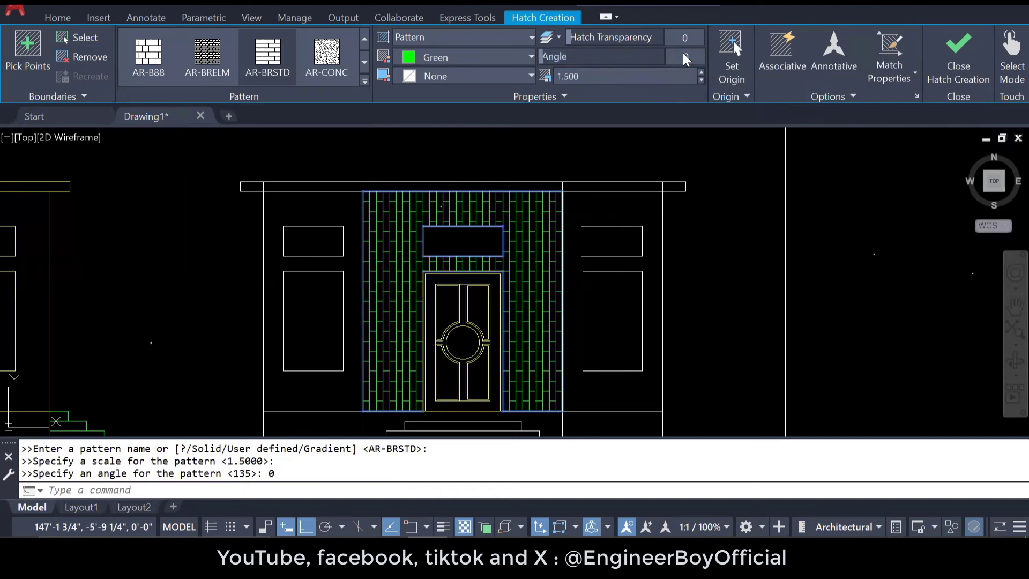
Step: Set the central bay's brick hatch angle to 270 degrees
{"action": "left_click", "coordinate": [685, 57]}
{"action": "type", "text": "1"}
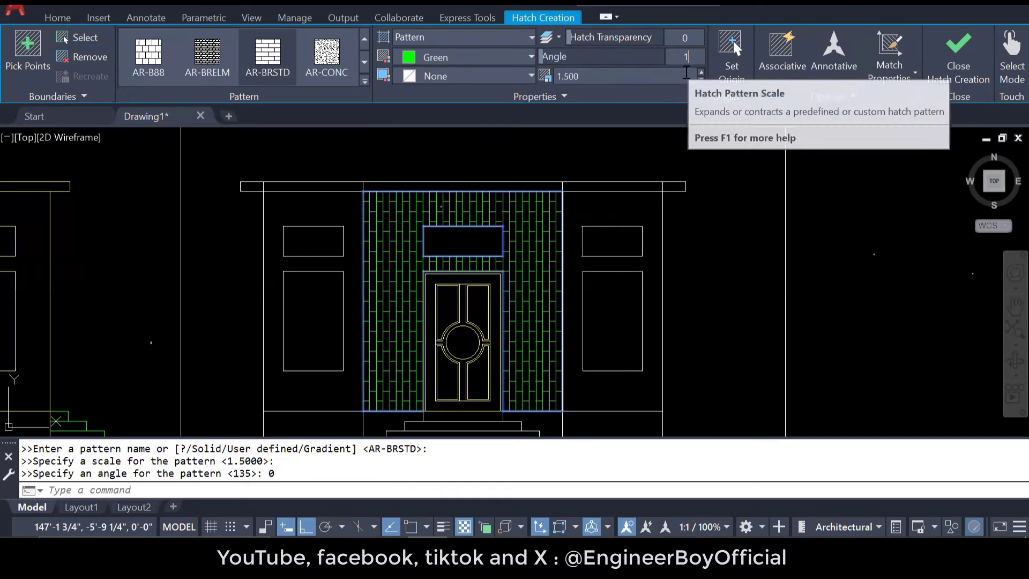
{"action": "type", "text": "70"}
{"action": "key", "text": "Return"}
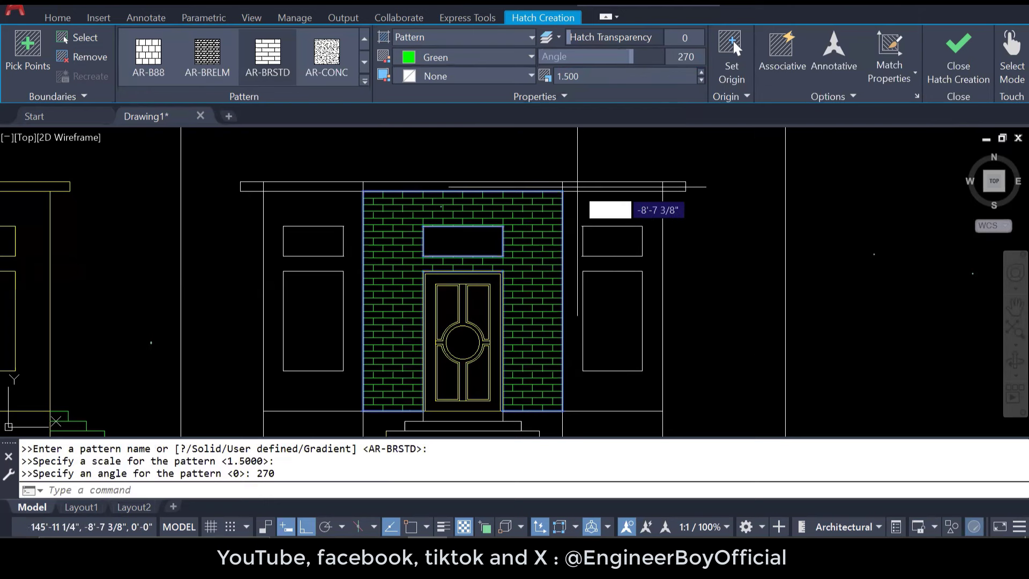
Step: Browse the available hatch patterns from the ANSI set through USER, previewing alternatives on the central wall bay
{"action": "scroll", "coordinate": [450, 233], "scroll_direction": "down", "scroll_amount": 2}
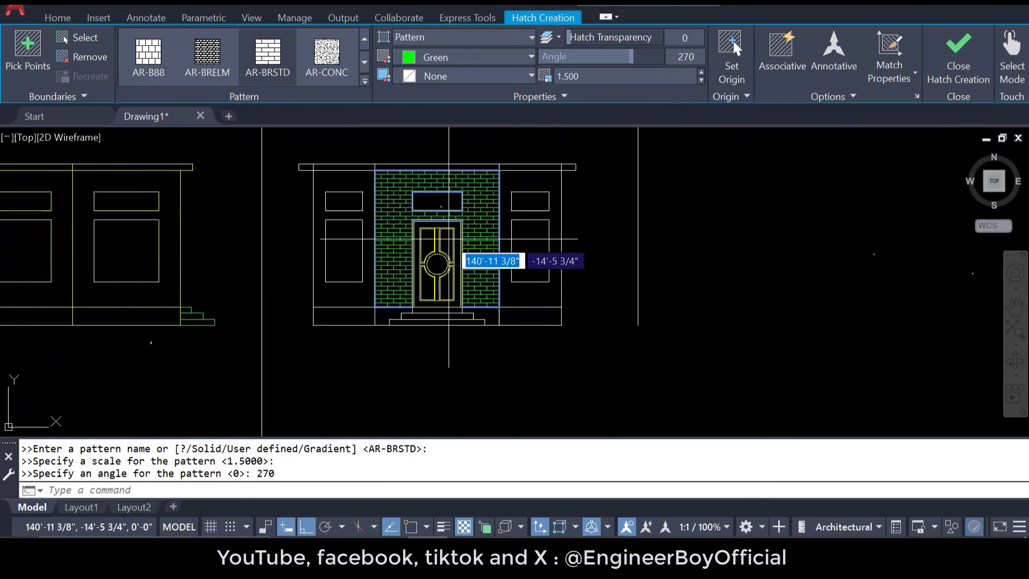
{"action": "scroll", "coordinate": [515, 338], "scroll_direction": "up", "scroll_amount": 2}
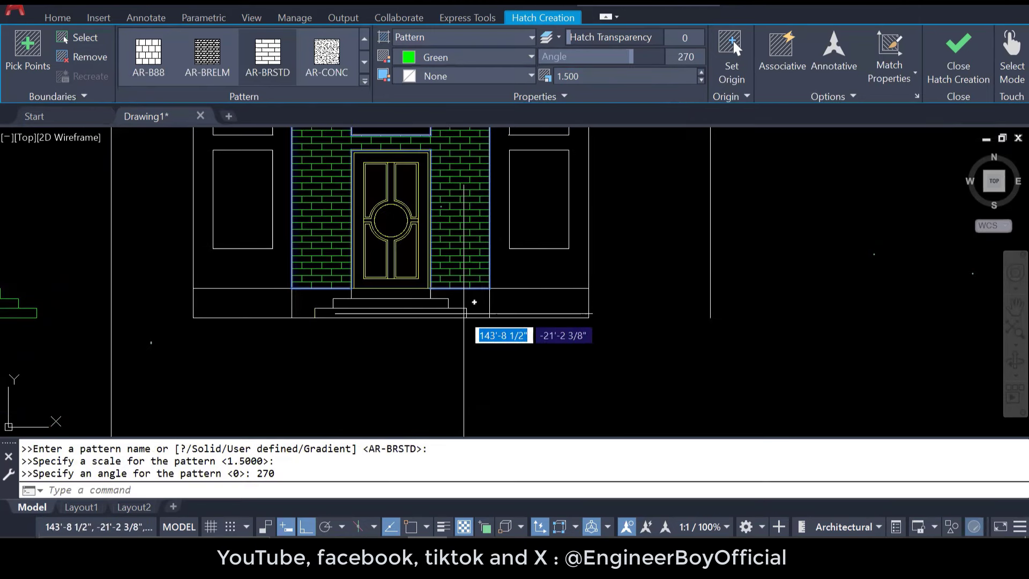
{"action": "scroll", "coordinate": [464, 313], "scroll_direction": "up", "scroll_amount": 2}
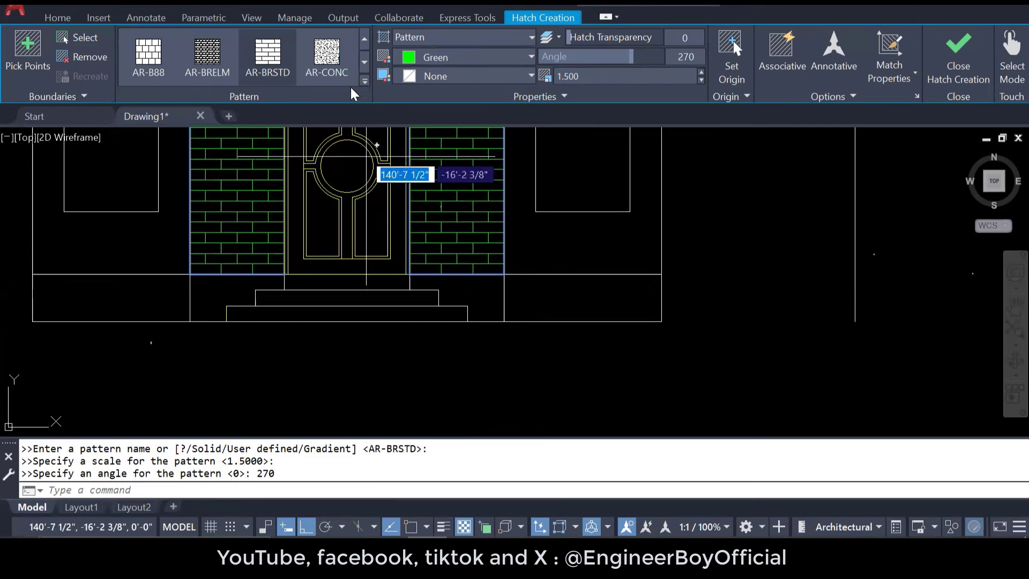
{"action": "left_click", "coordinate": [365, 80]}
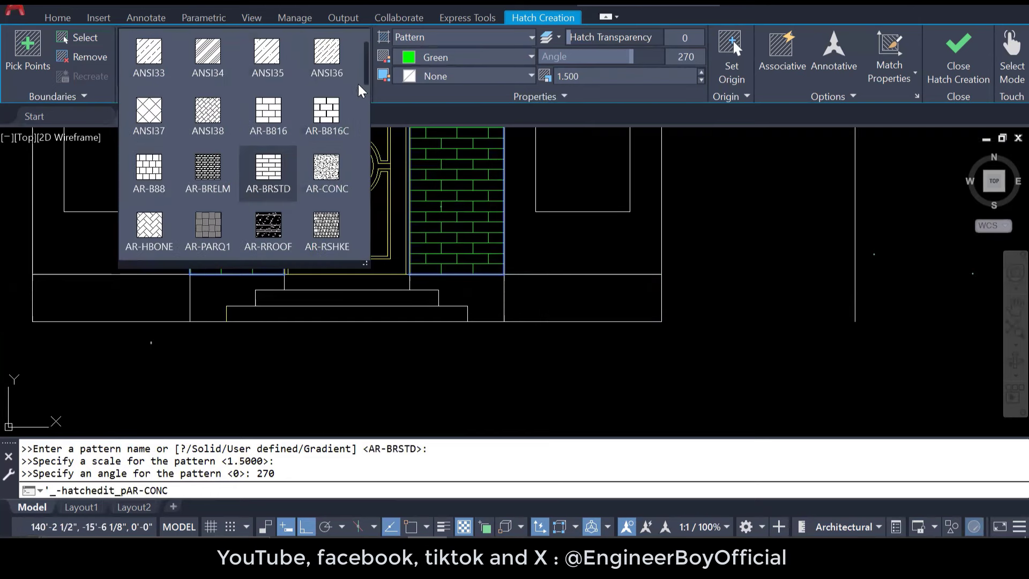
{"action": "scroll", "coordinate": [269, 188], "scroll_direction": "down", "scroll_amount": 5}
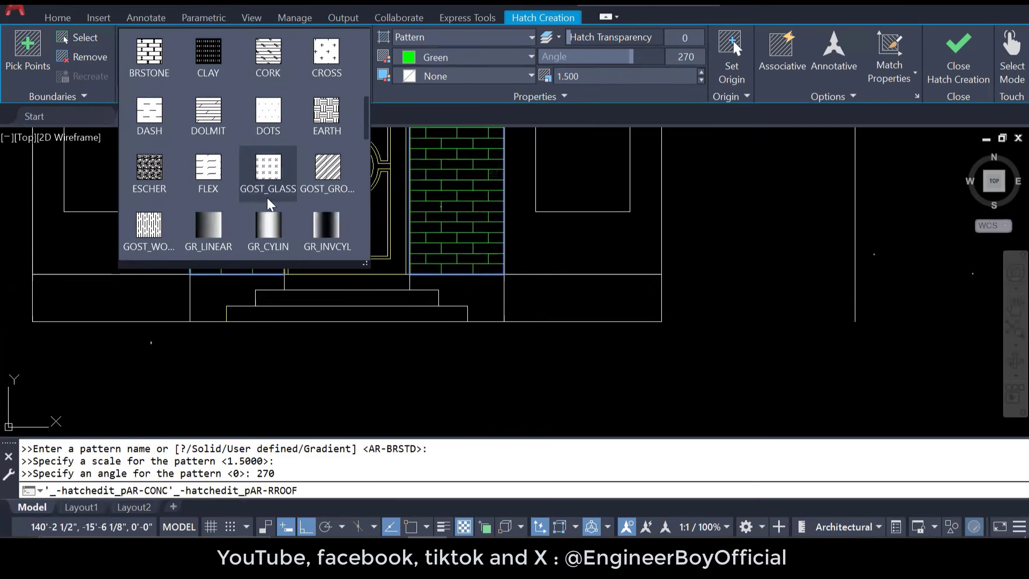
{"action": "scroll", "coordinate": [269, 201], "scroll_direction": "down", "scroll_amount": 4}
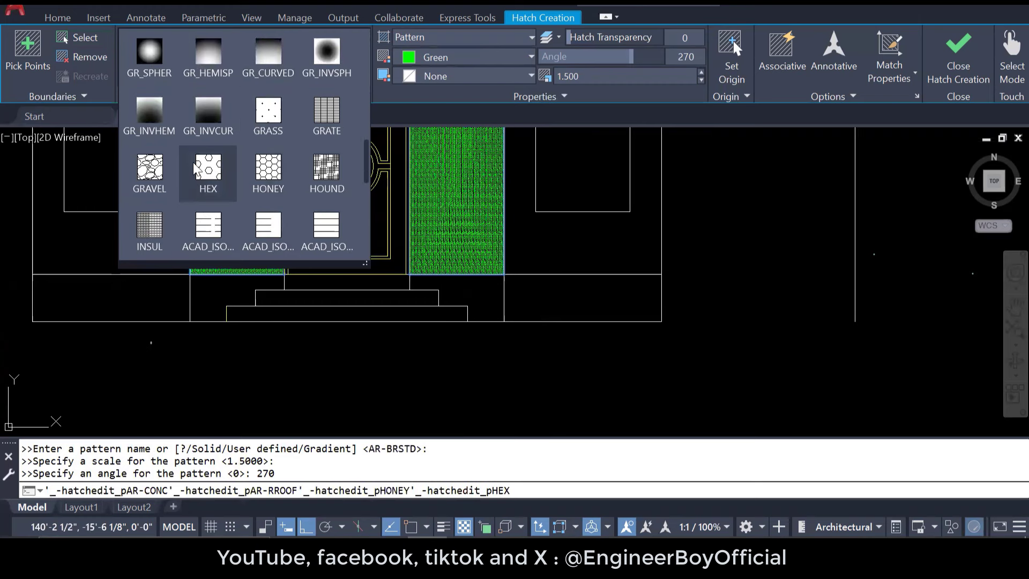
{"action": "scroll", "coordinate": [177, 172], "scroll_direction": "down", "scroll_amount": 4}
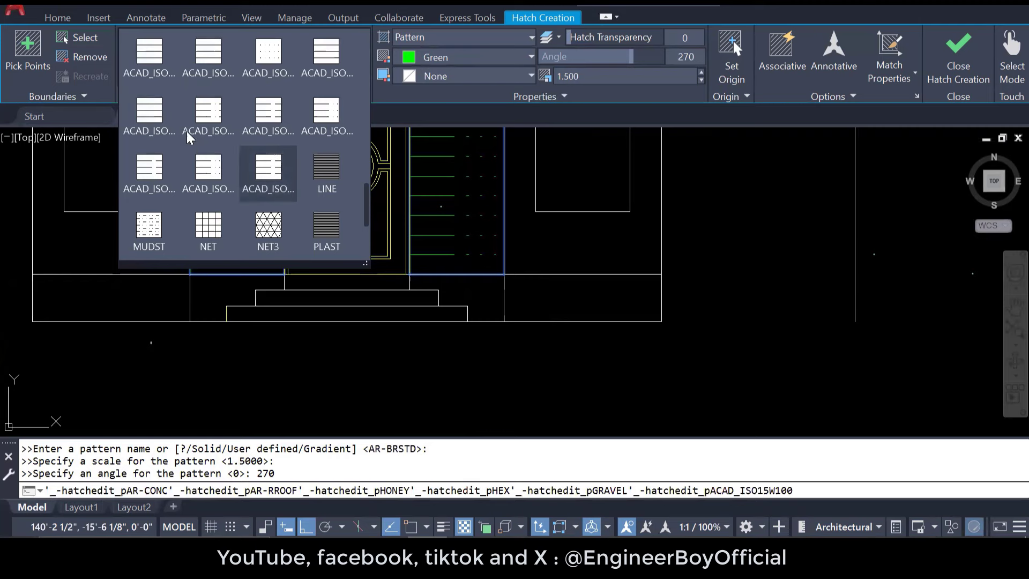
{"action": "scroll", "coordinate": [188, 138], "scroll_direction": "down", "scroll_amount": 3}
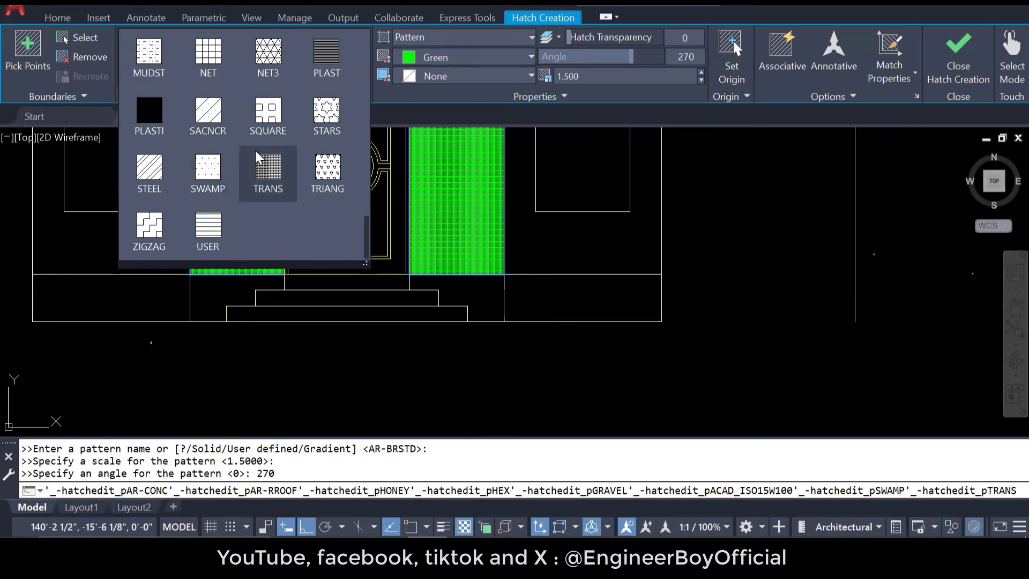
{"action": "scroll", "coordinate": [257, 156], "scroll_direction": "up", "scroll_amount": 10}
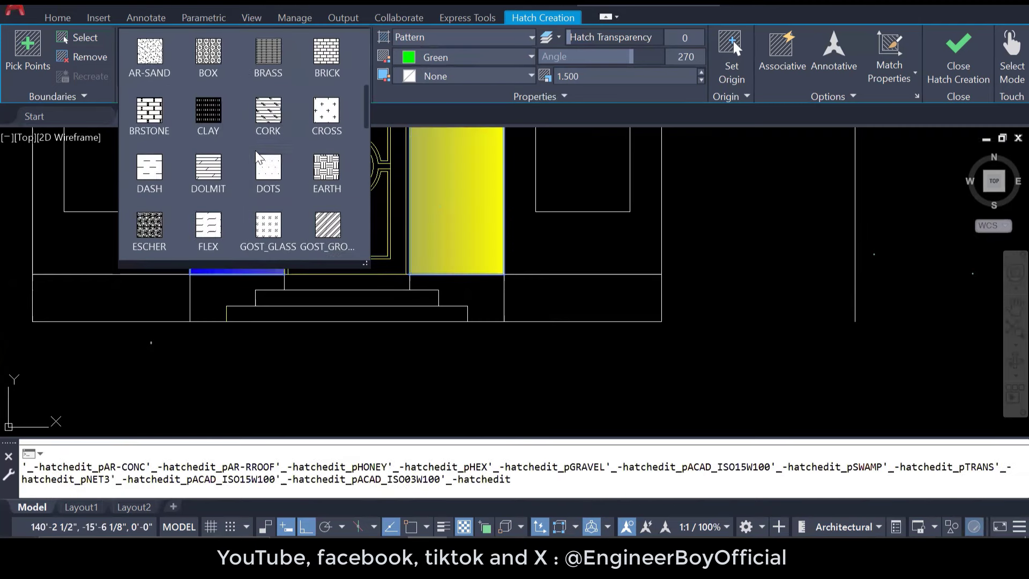
{"action": "scroll", "coordinate": [258, 156], "scroll_direction": "up", "scroll_amount": 5}
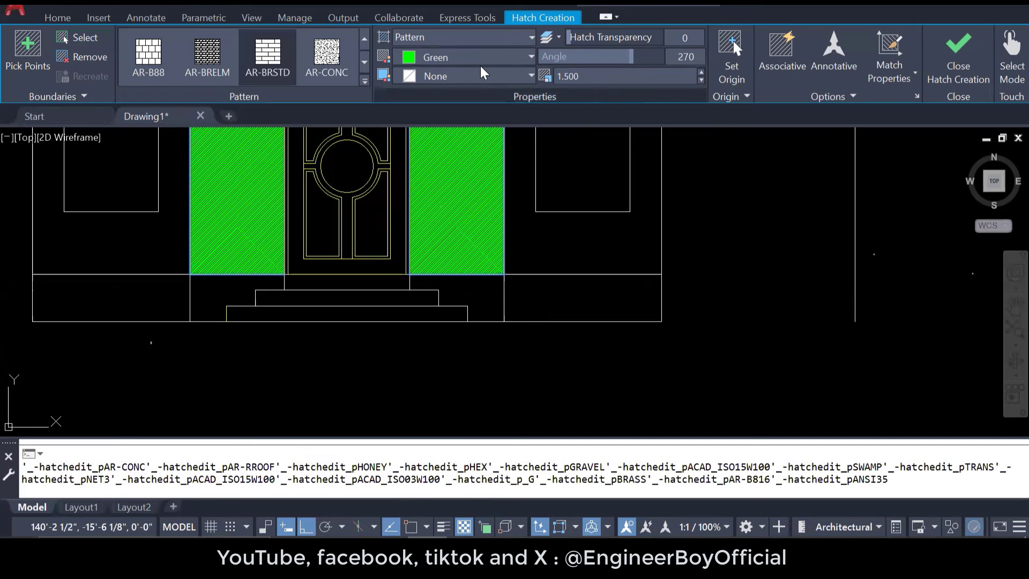
{"action": "left_click", "coordinate": [886, 66]}
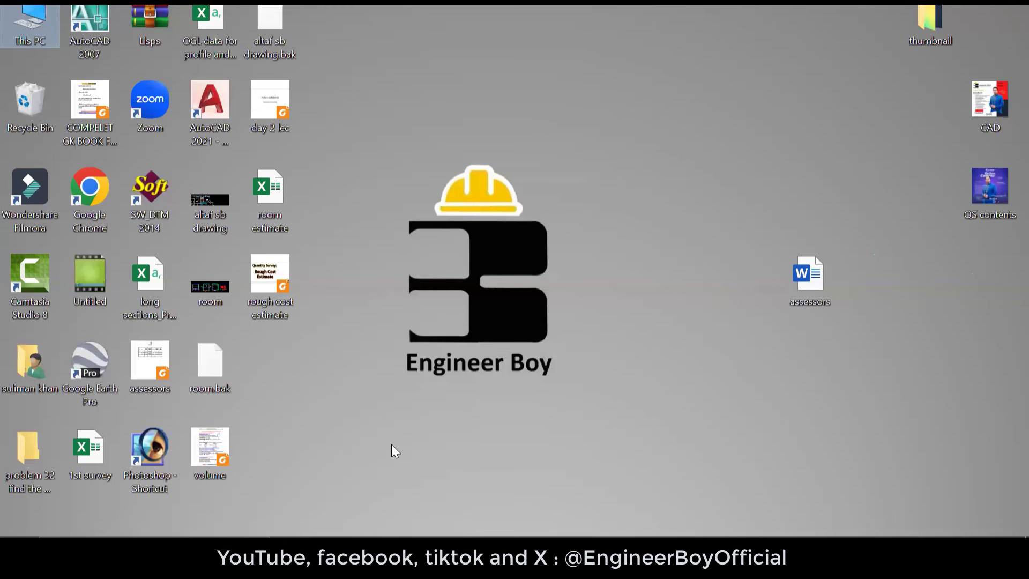
{"action": "right_click", "coordinate": [393, 140]}
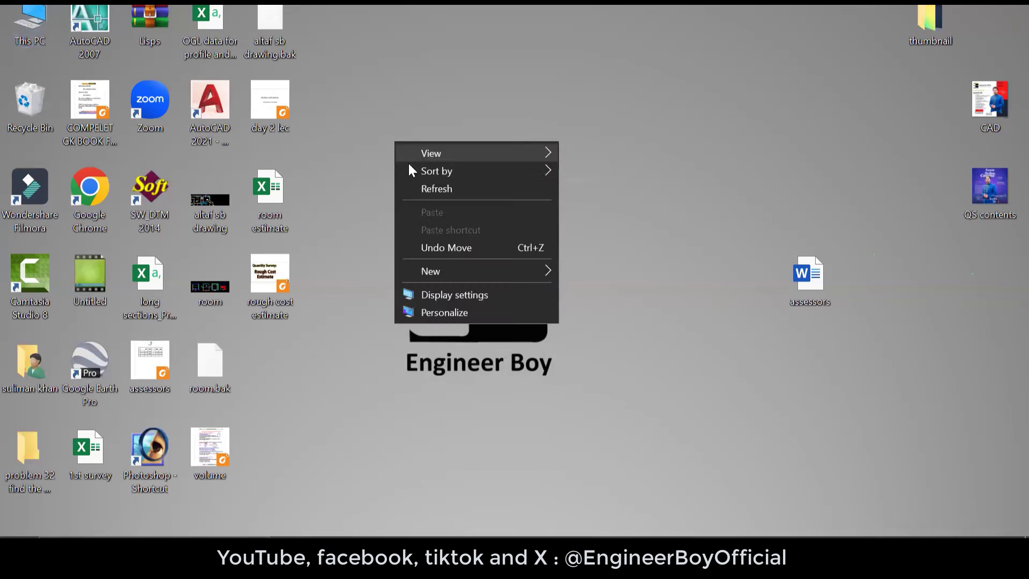
{"action": "left_click", "coordinate": [415, 185]}
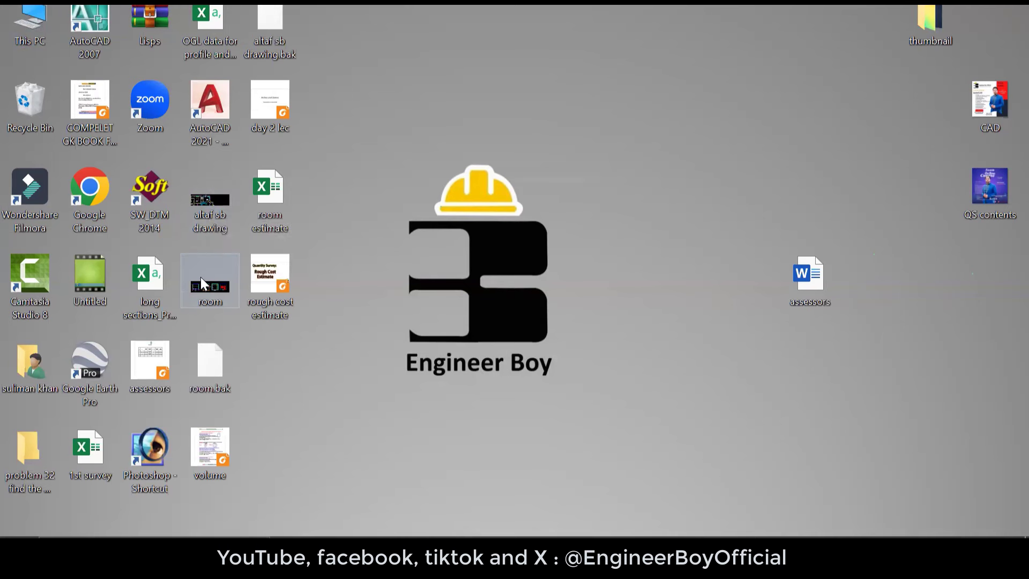
{"action": "right_click", "coordinate": [395, 189]}
{"action": "left_click", "coordinate": [417, 238]}
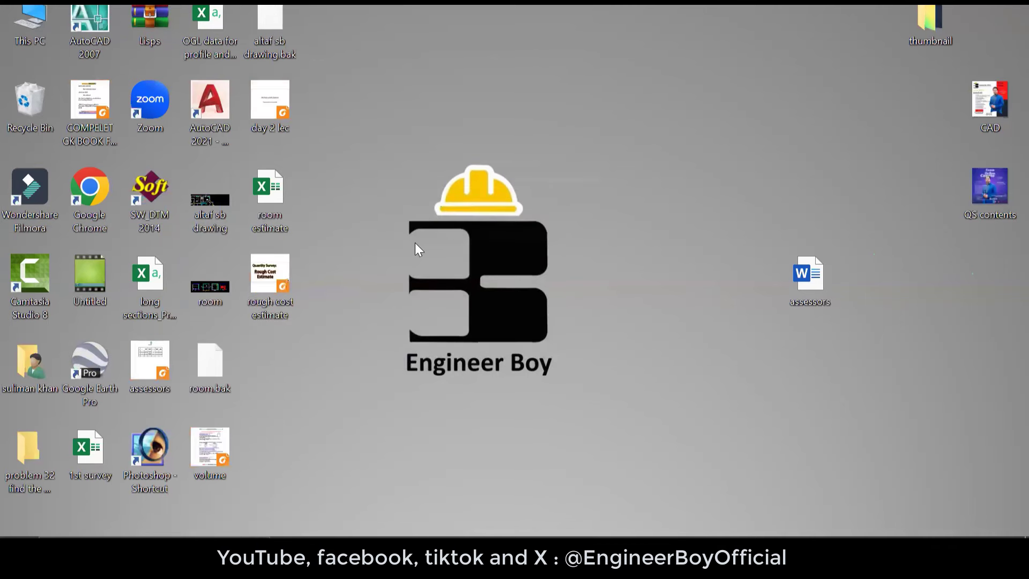